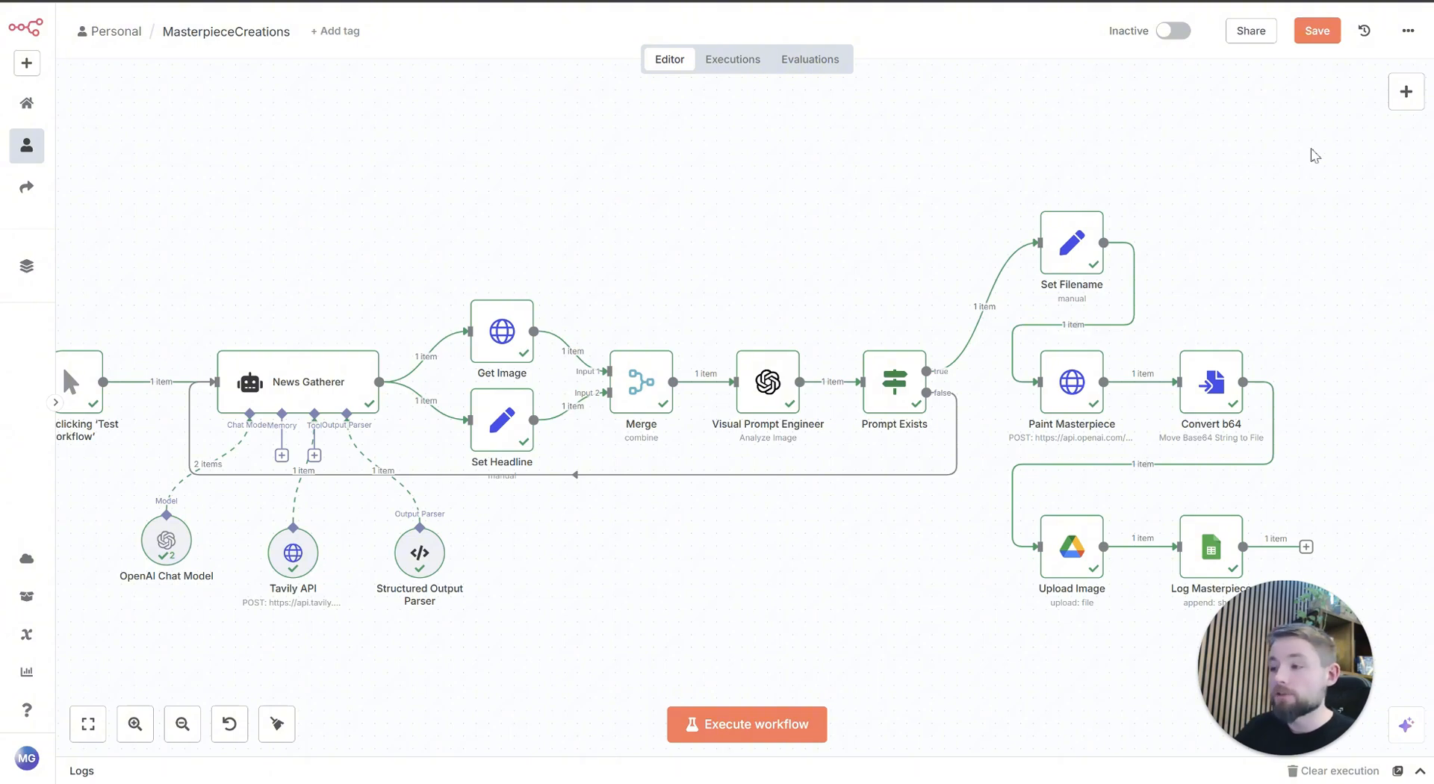
Step: Execute the whole MasterpieceCreations workflow and follow its run from the trigger towards the Paint Masterpiece node
drag(704, 240, 737, 233)
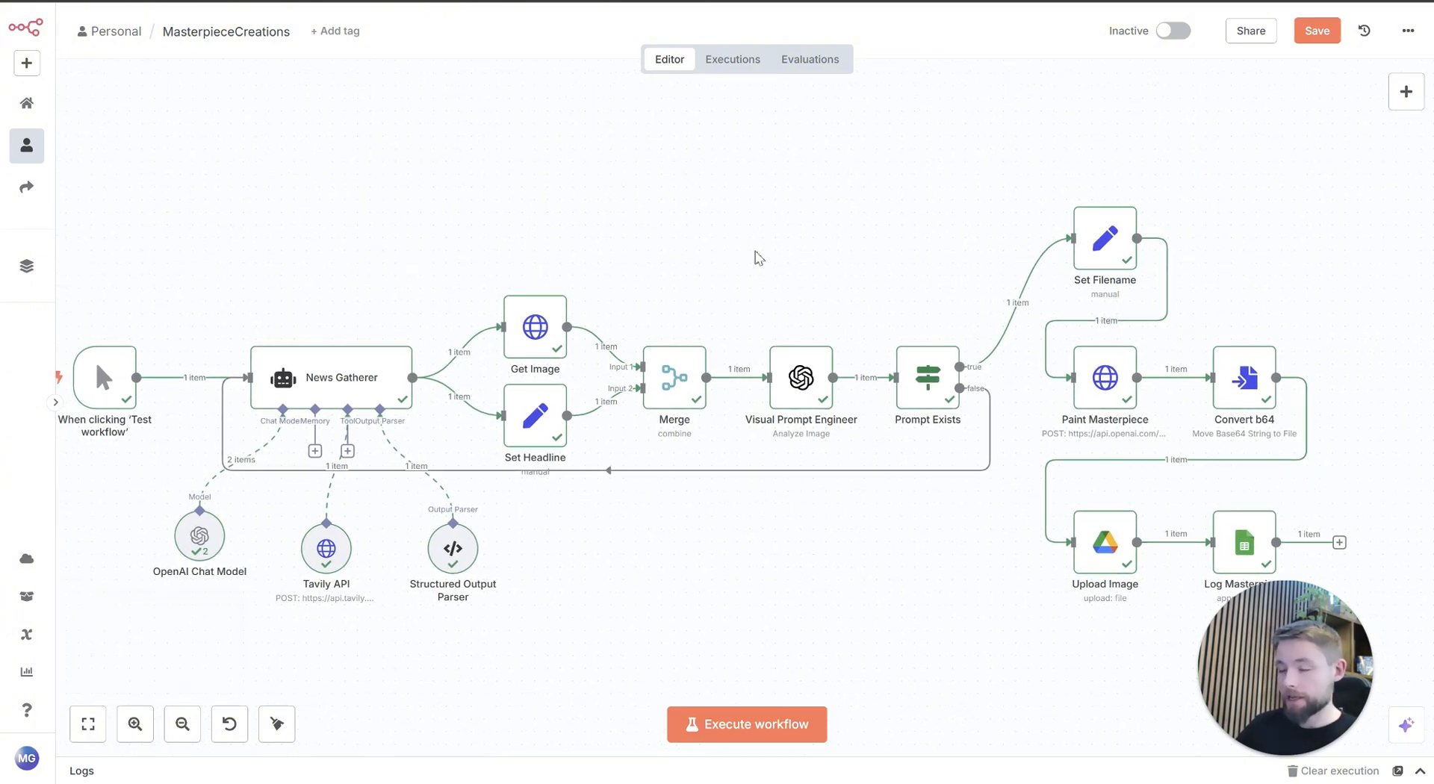
scroll(428, 222, down, 3)
scroll(428, 223, left, 3)
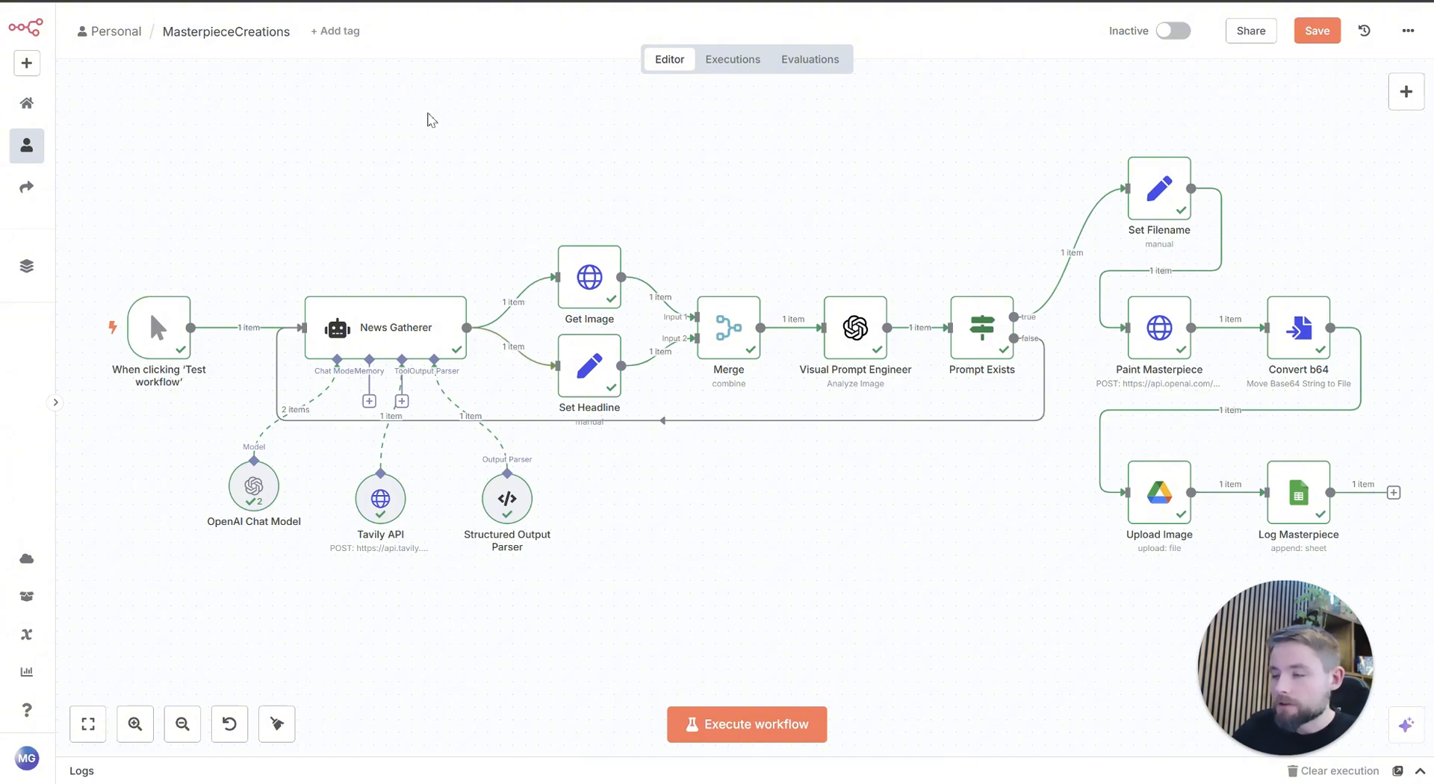
drag(489, 180, 488, 191)
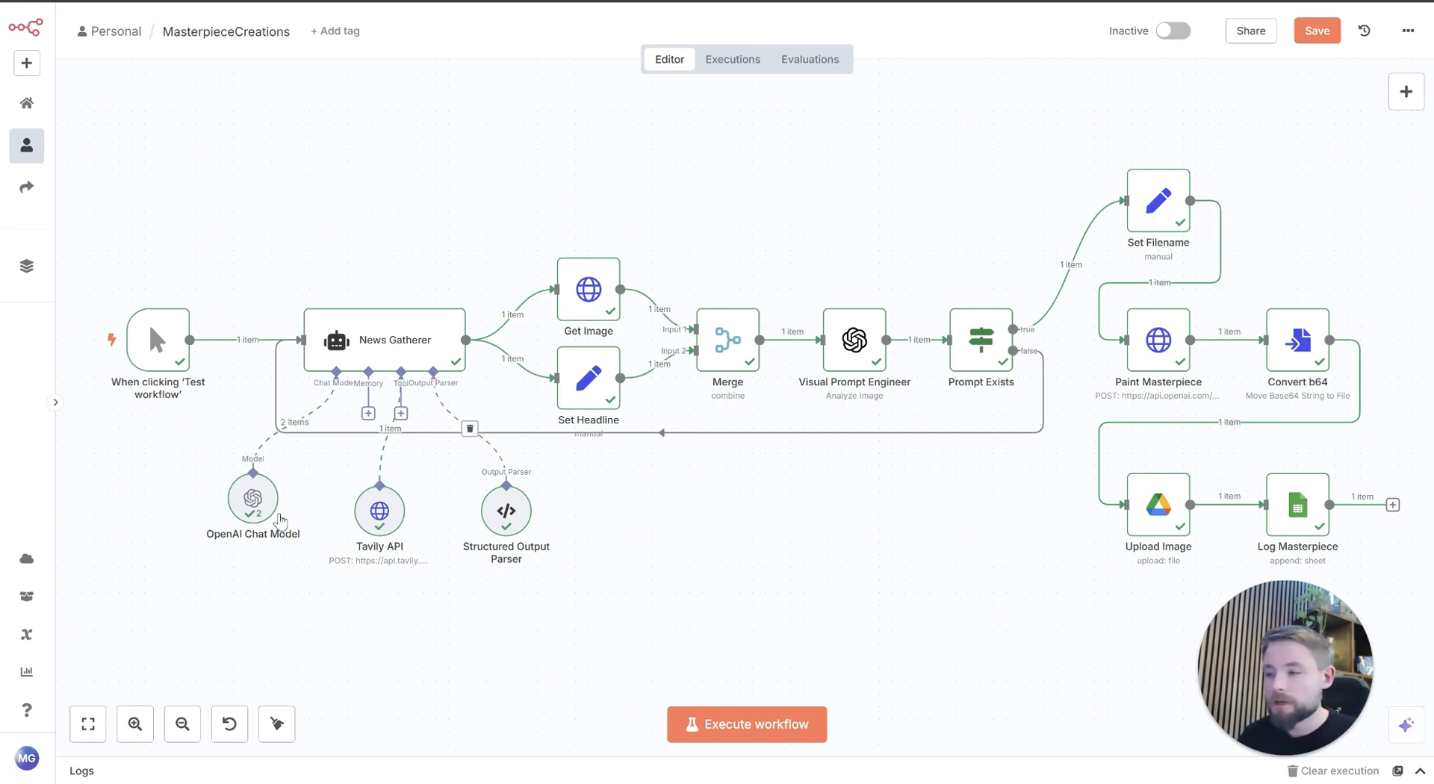
click(769, 735)
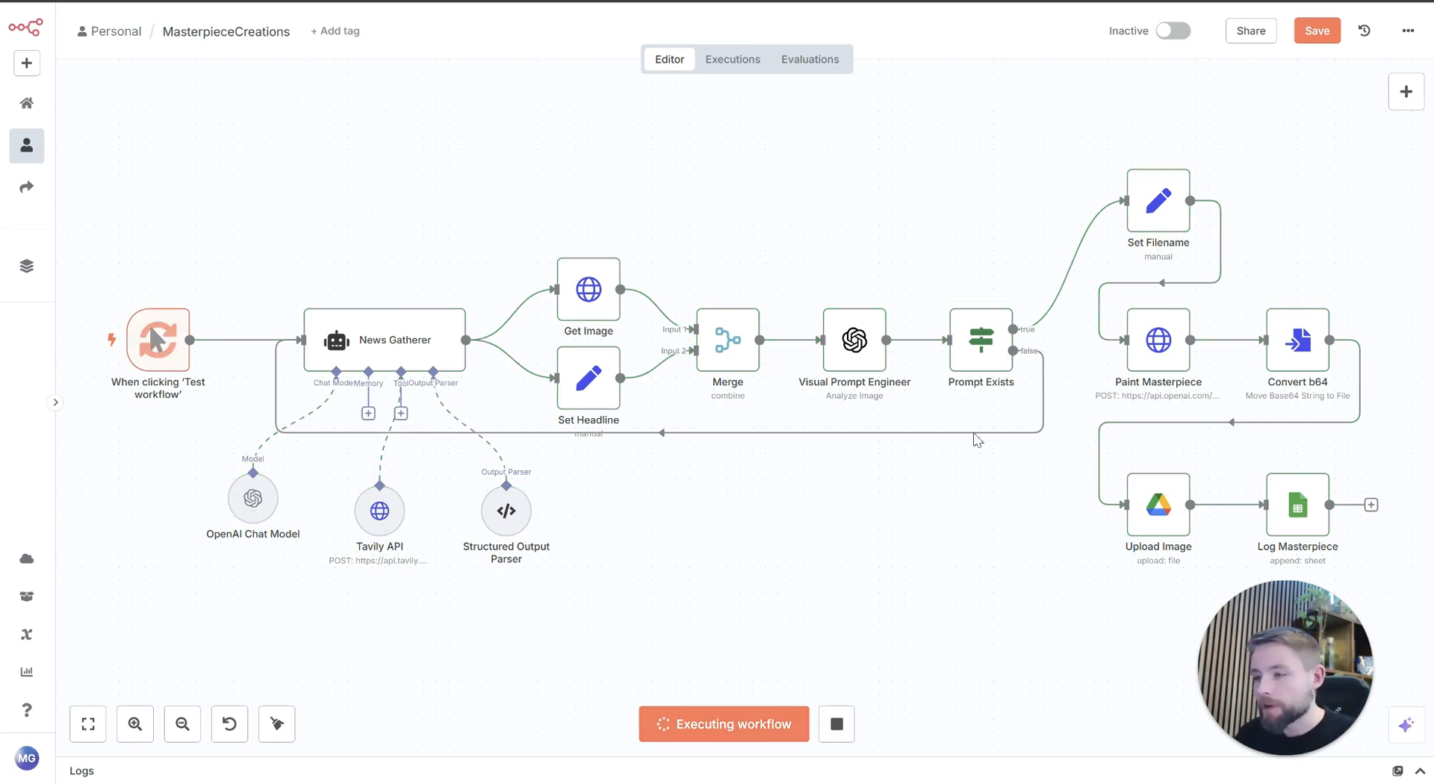
mouse_move(1012, 481)
mouse_down()
mouse_move(977, 467)
mouse_move(1001, 456)
mouse_up()
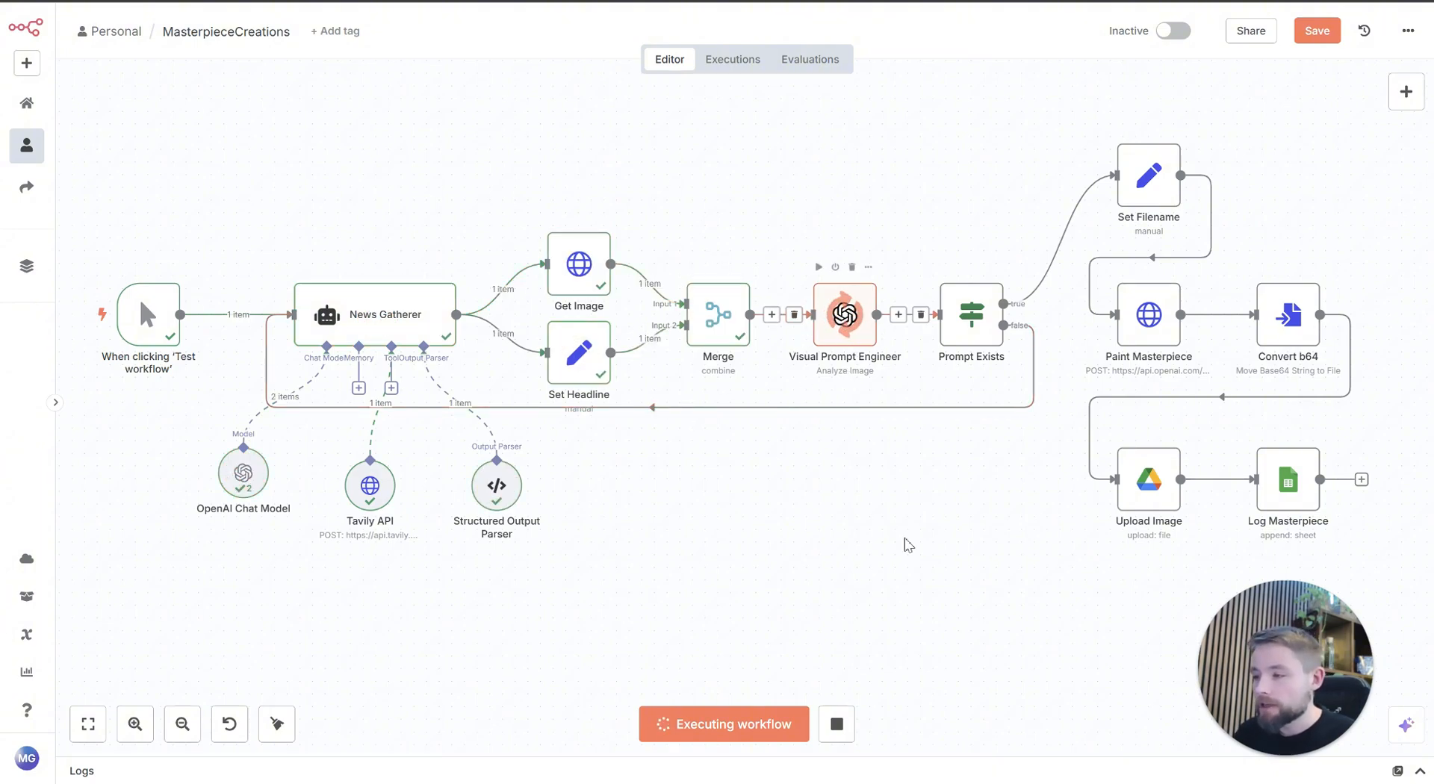
drag(905, 544, 739, 627)
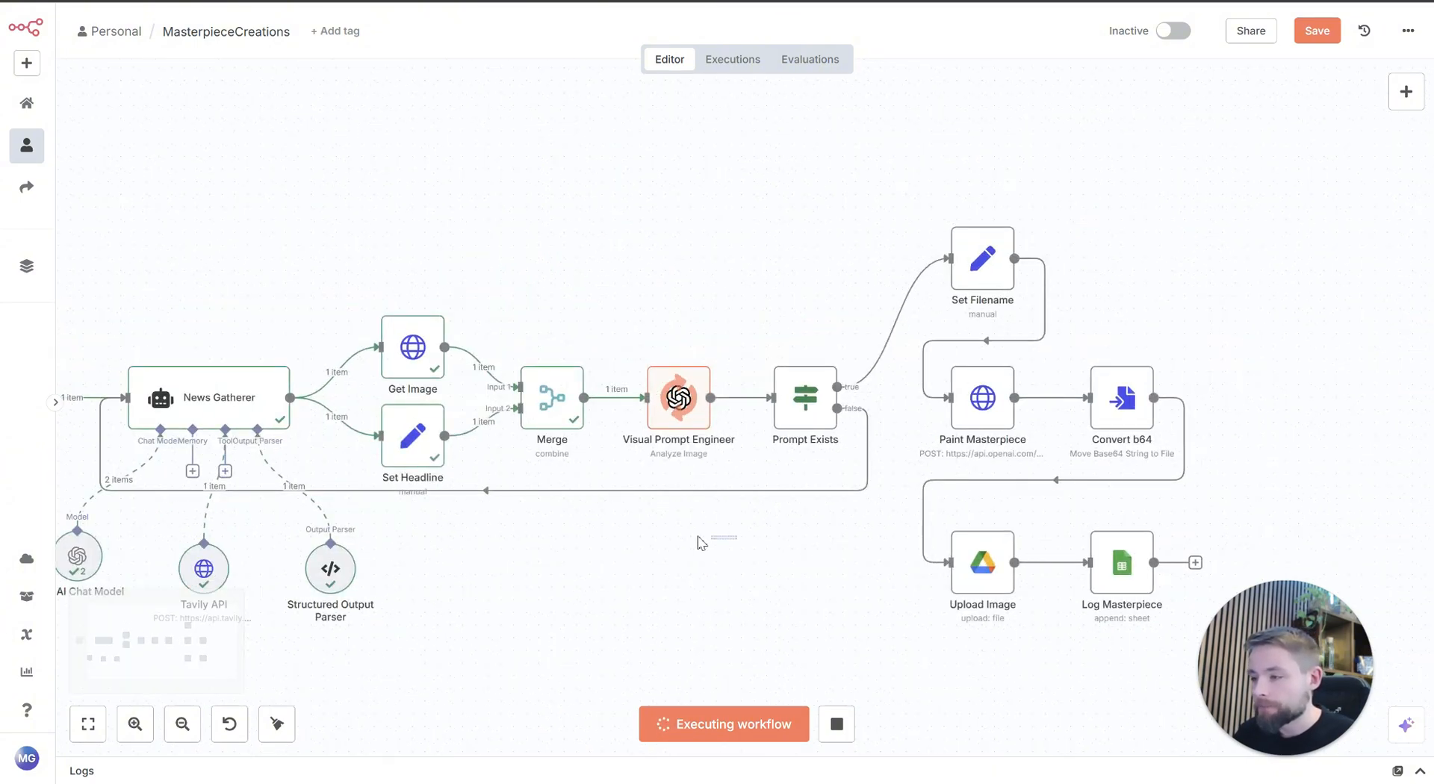
drag(728, 575, 537, 555)
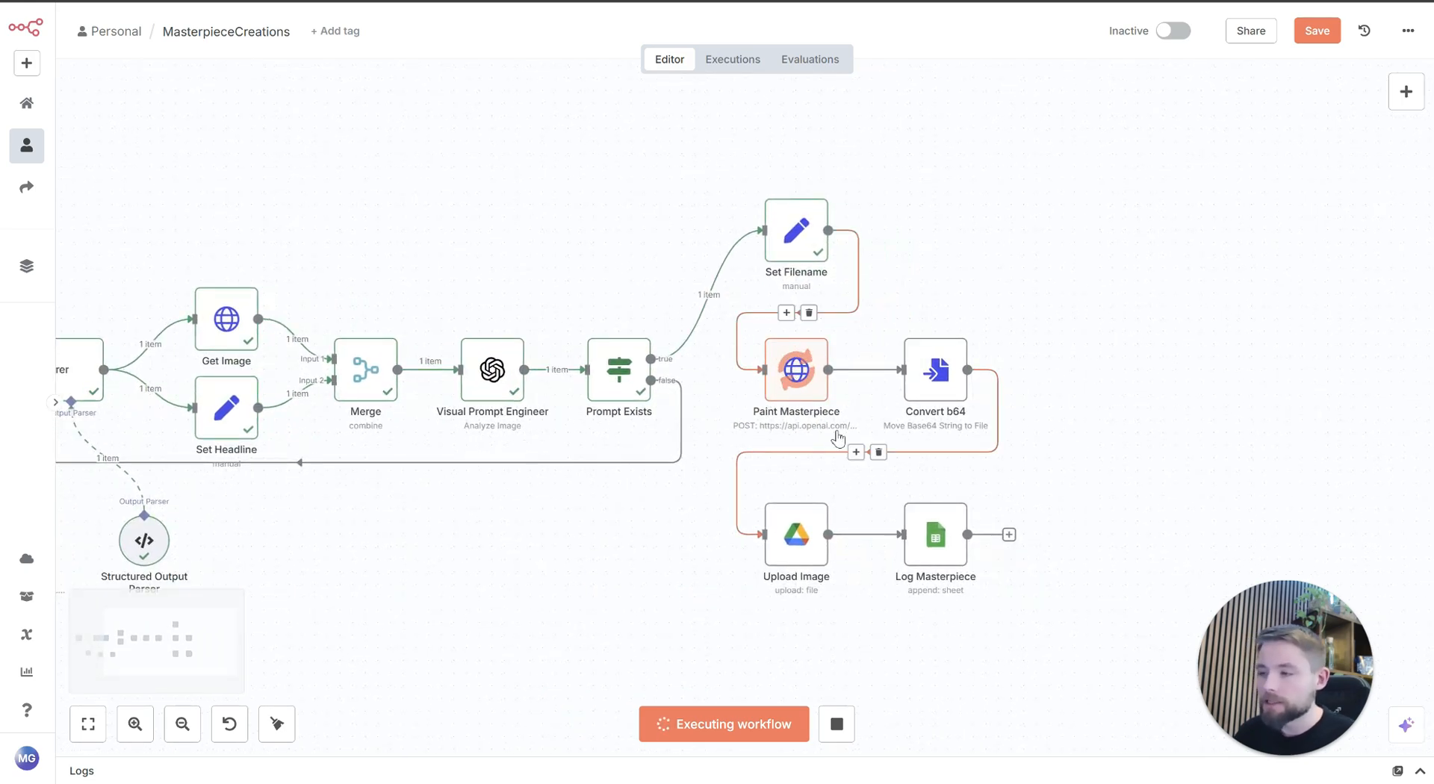
Step: Examine the headline, image URL and image description in the News Gatherer node's output
drag(675, 570, 844, 576)
double_click(248, 373)
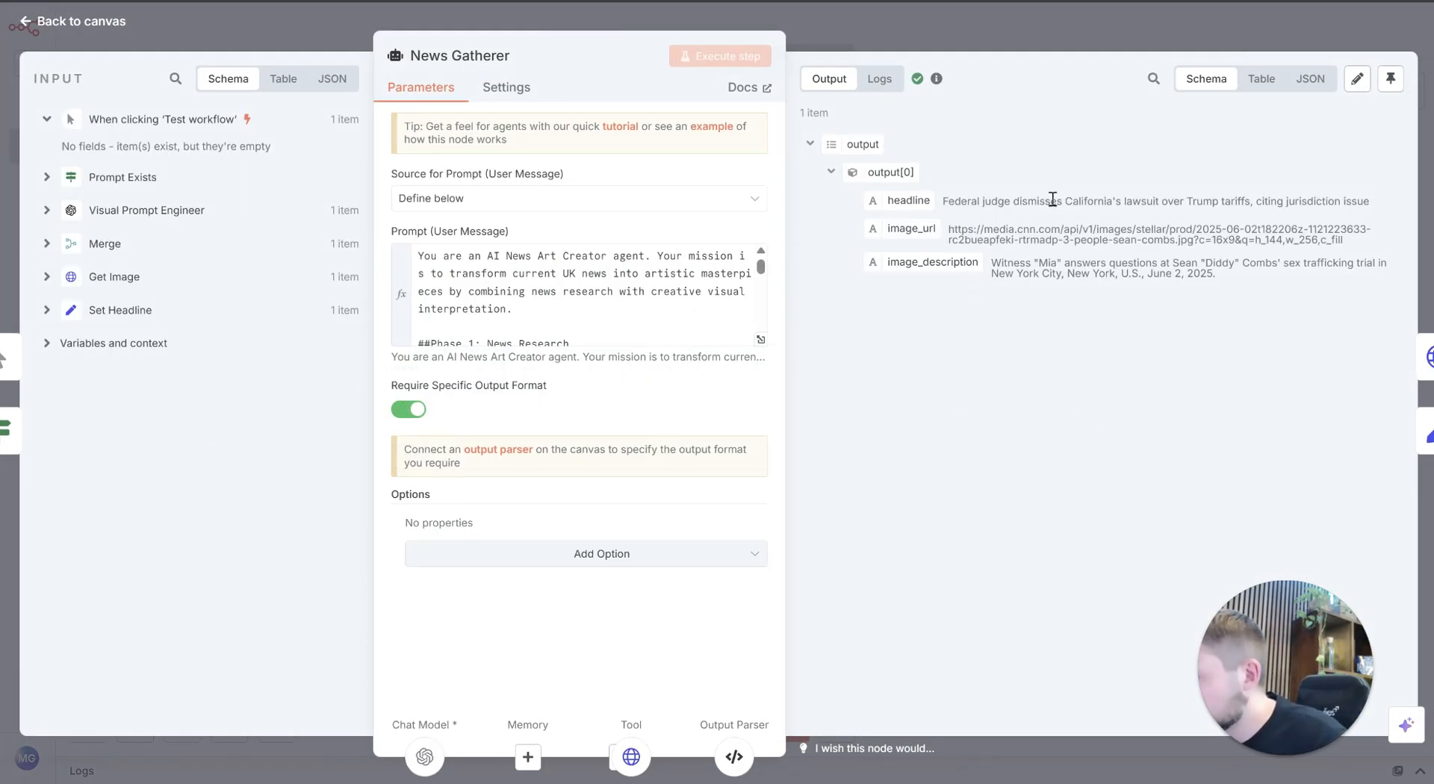
double_click(1052, 200)
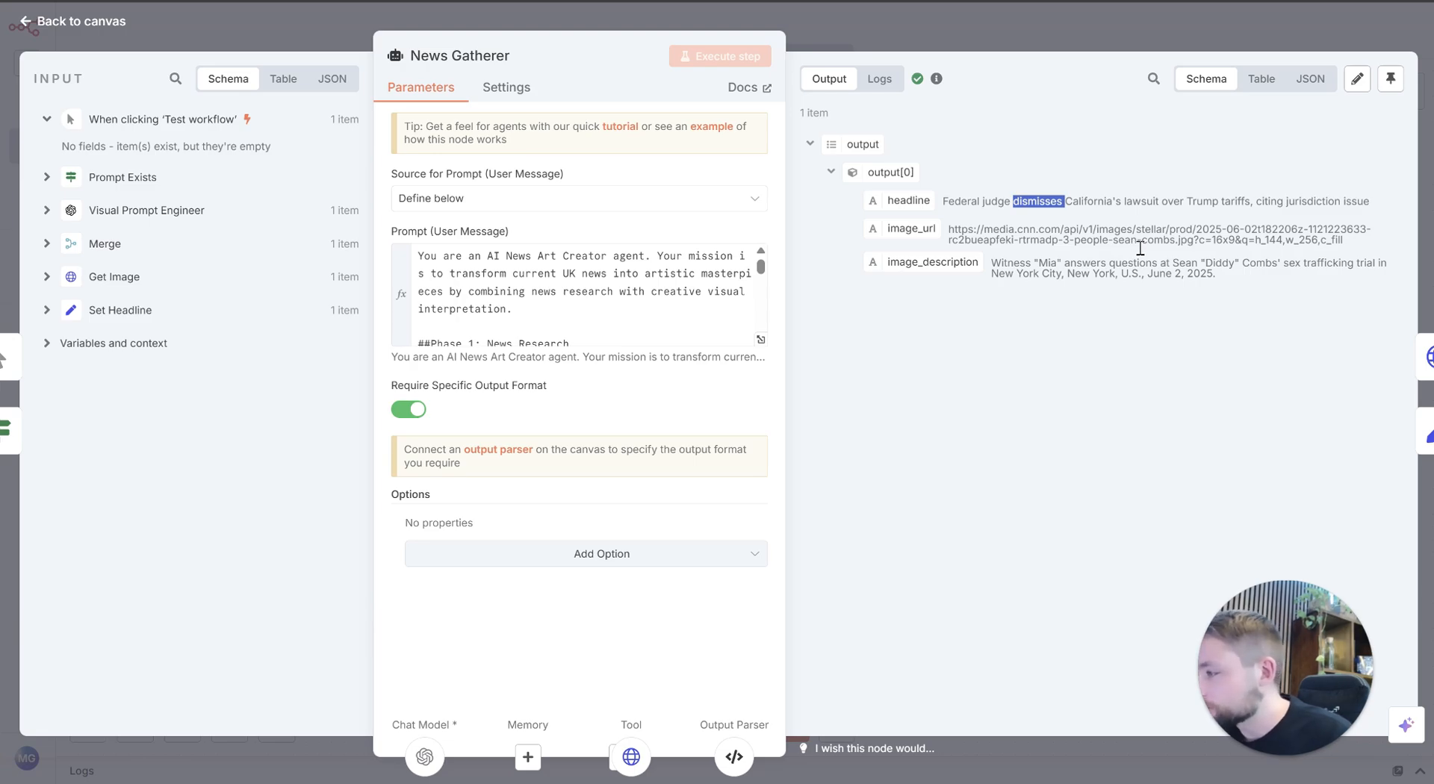
click(1106, 32)
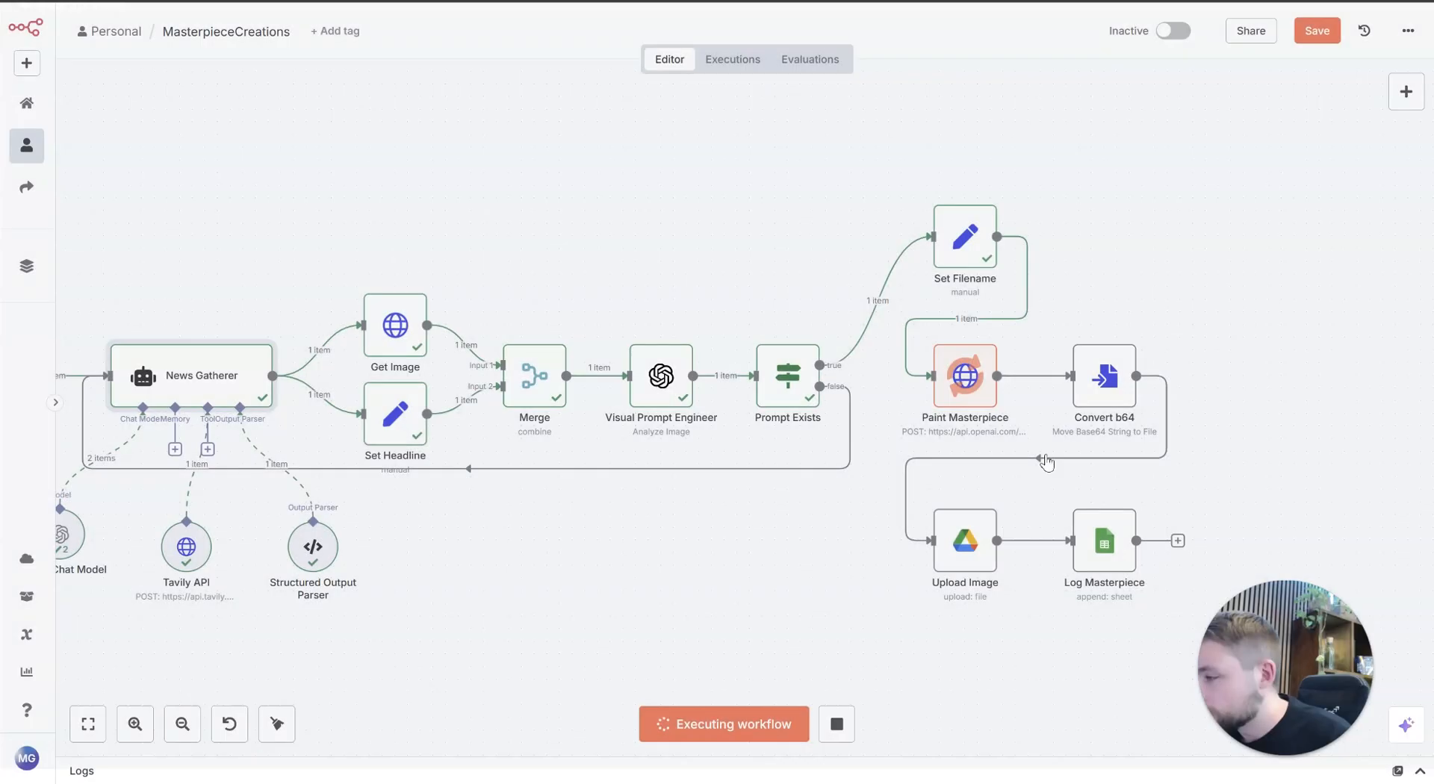
double_click(196, 378)
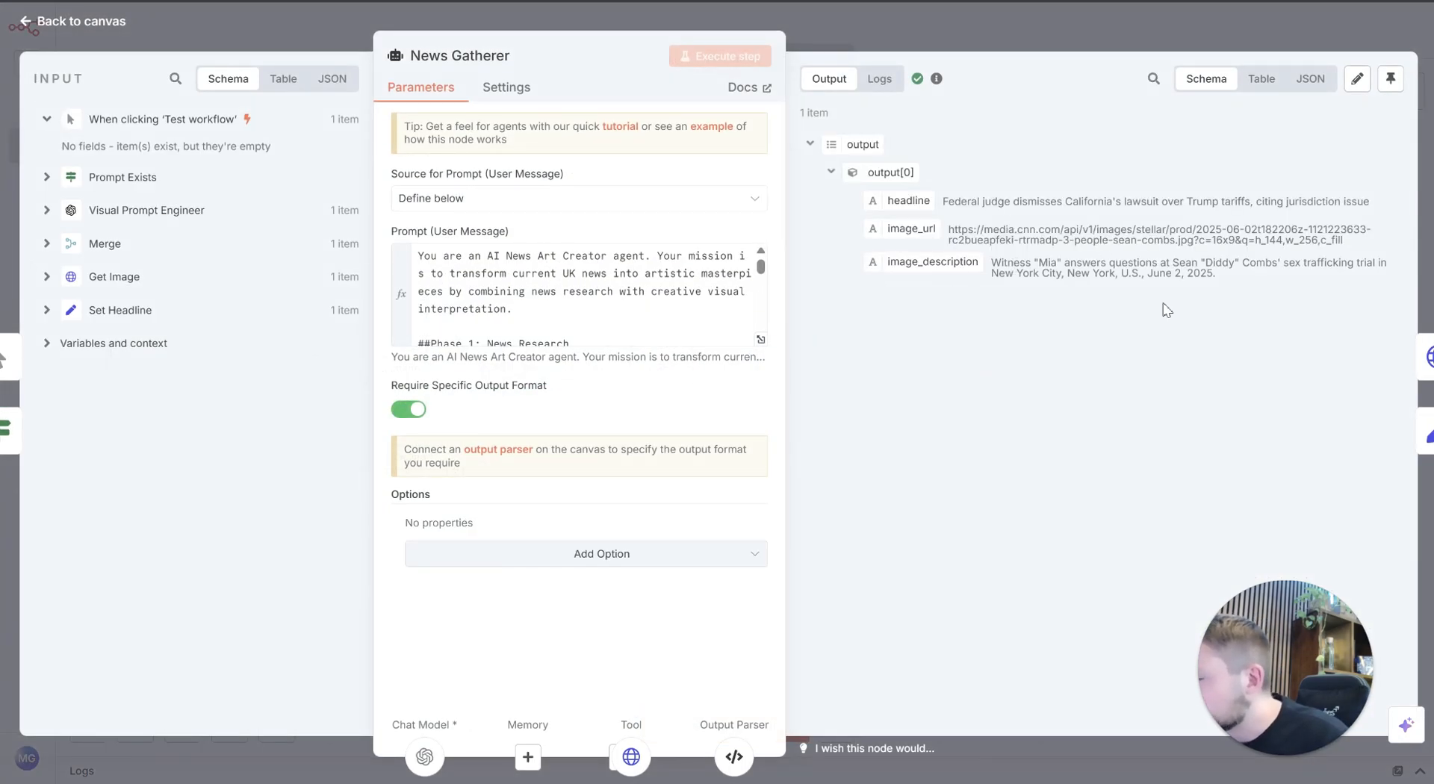
triple_click(1127, 263)
click(1127, 132)
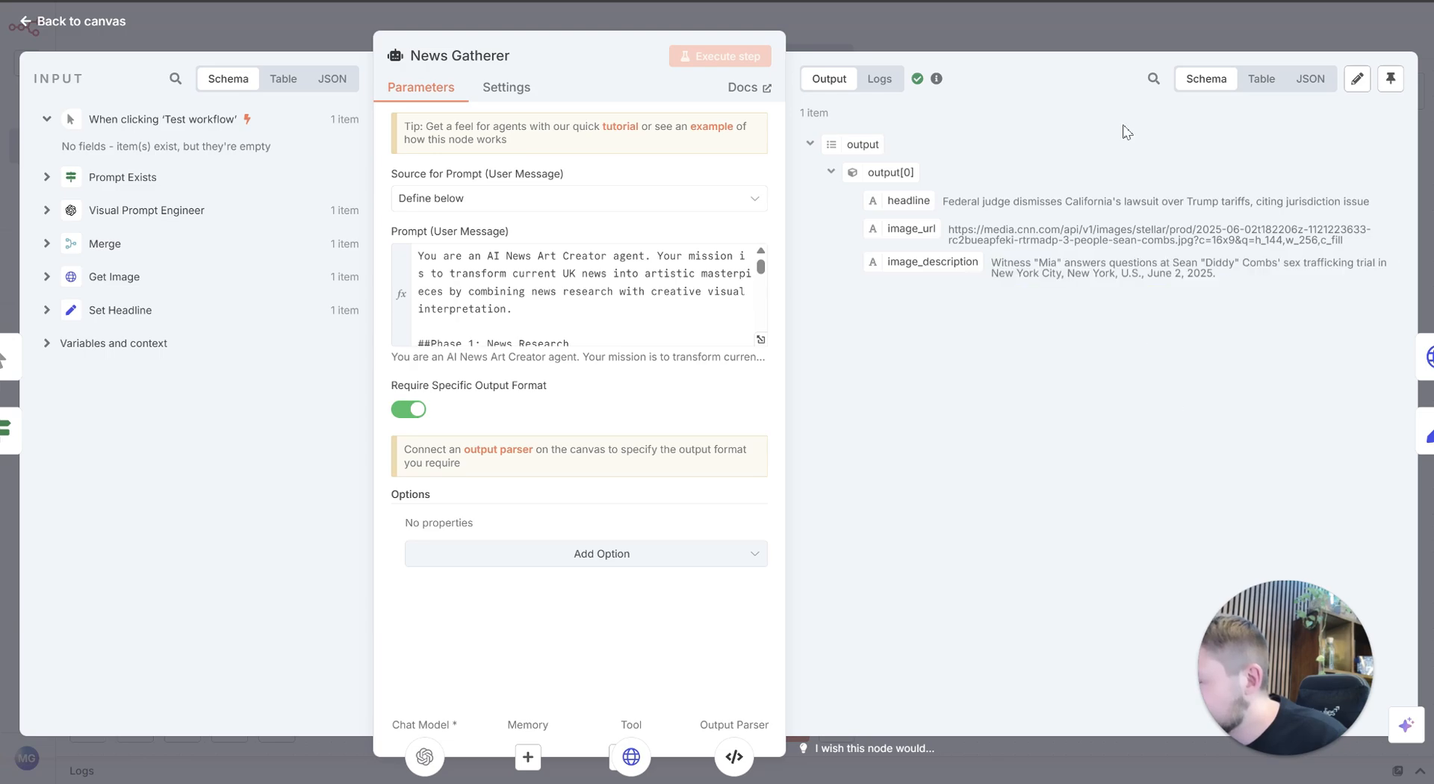
click(1113, 16)
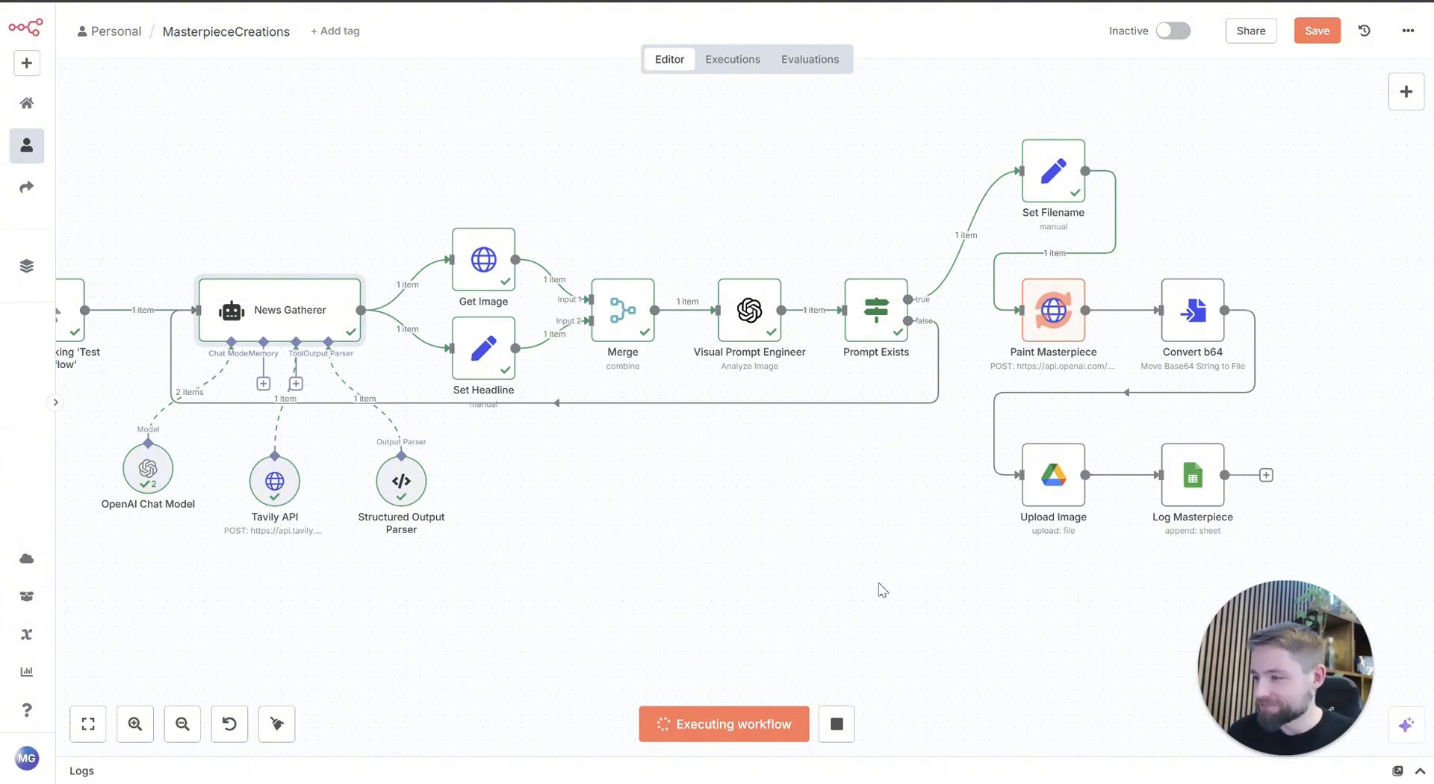
Step: Follow the workflow run through to the Log Masterpiece node and check the AIArtGallery folder in Google Drive
drag(821, 555, 914, 564)
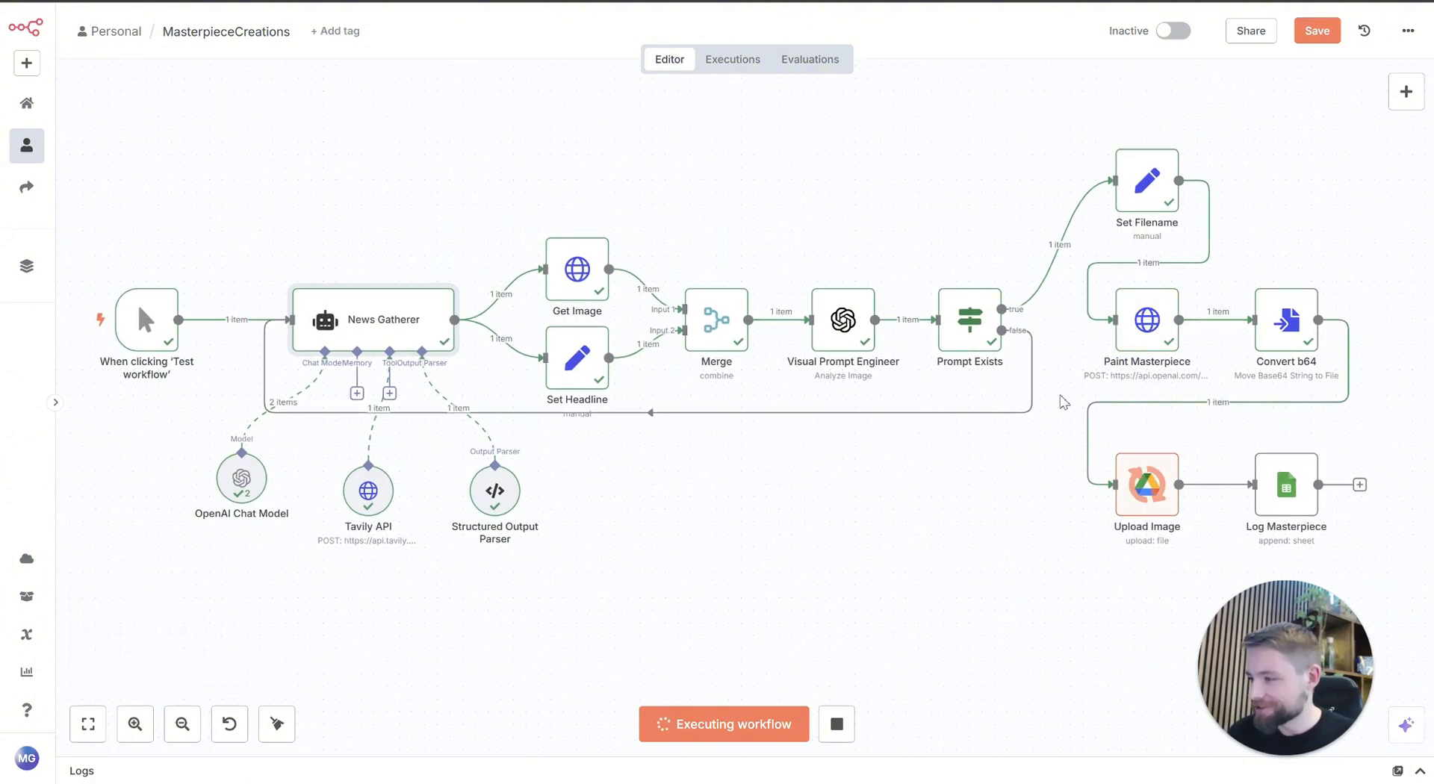
drag(762, 570, 626, 538)
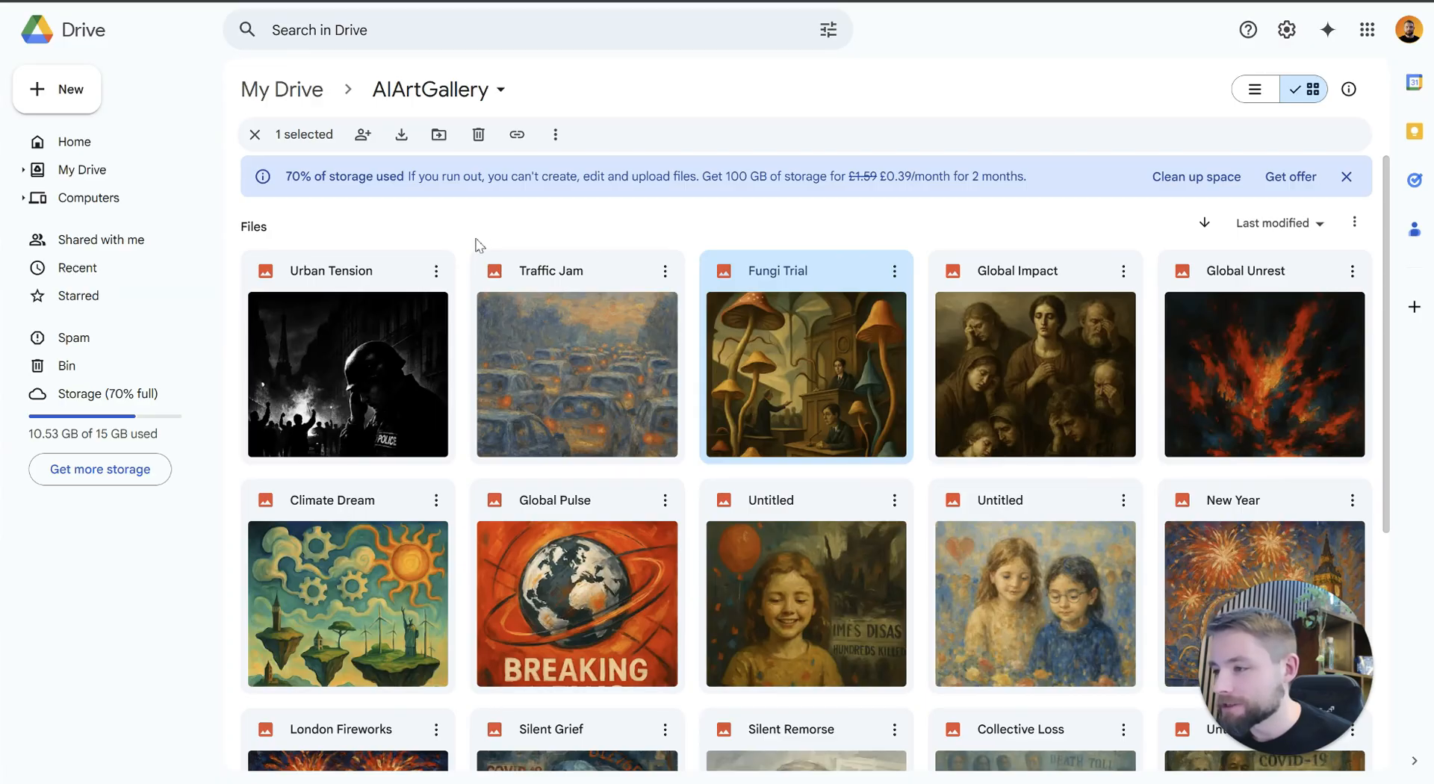
click(463, 236)
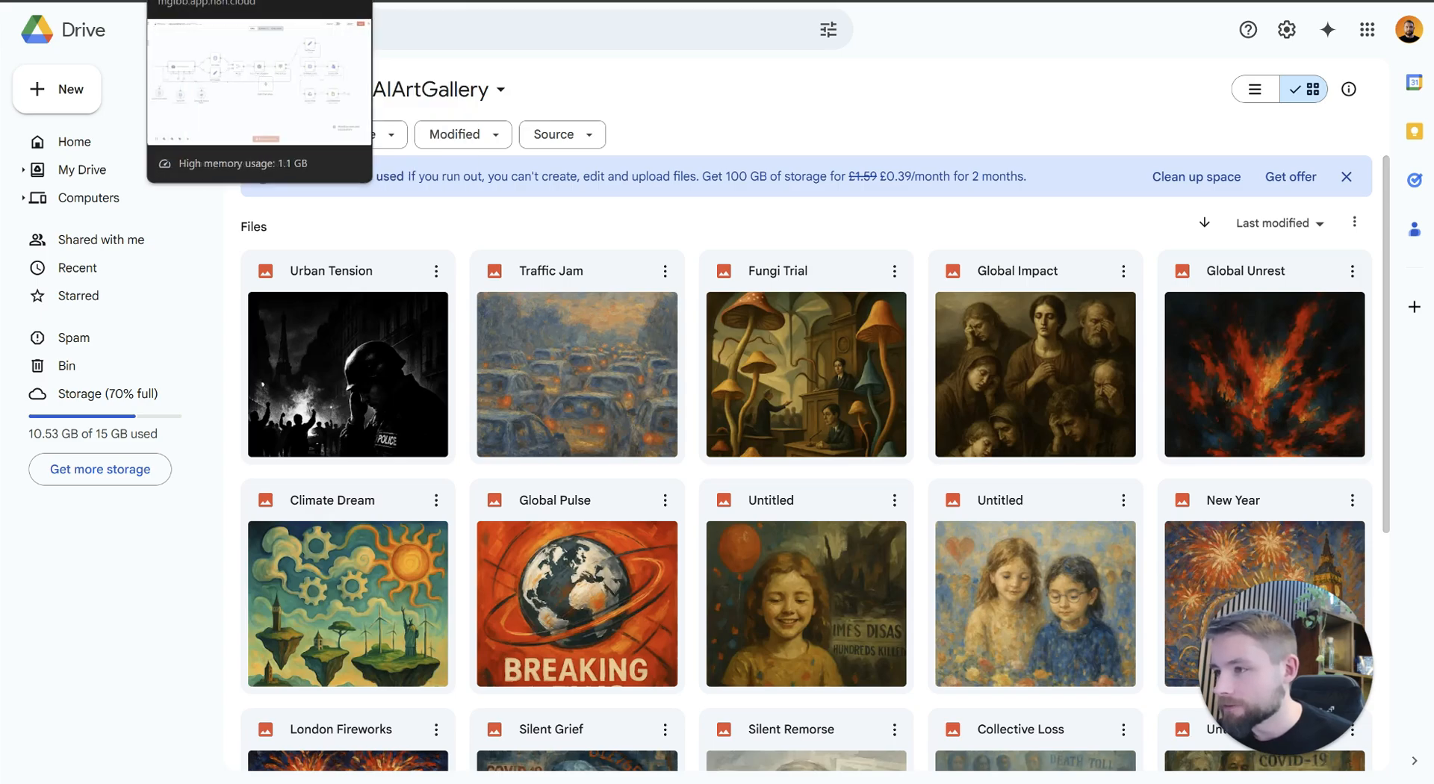
click(179, 1)
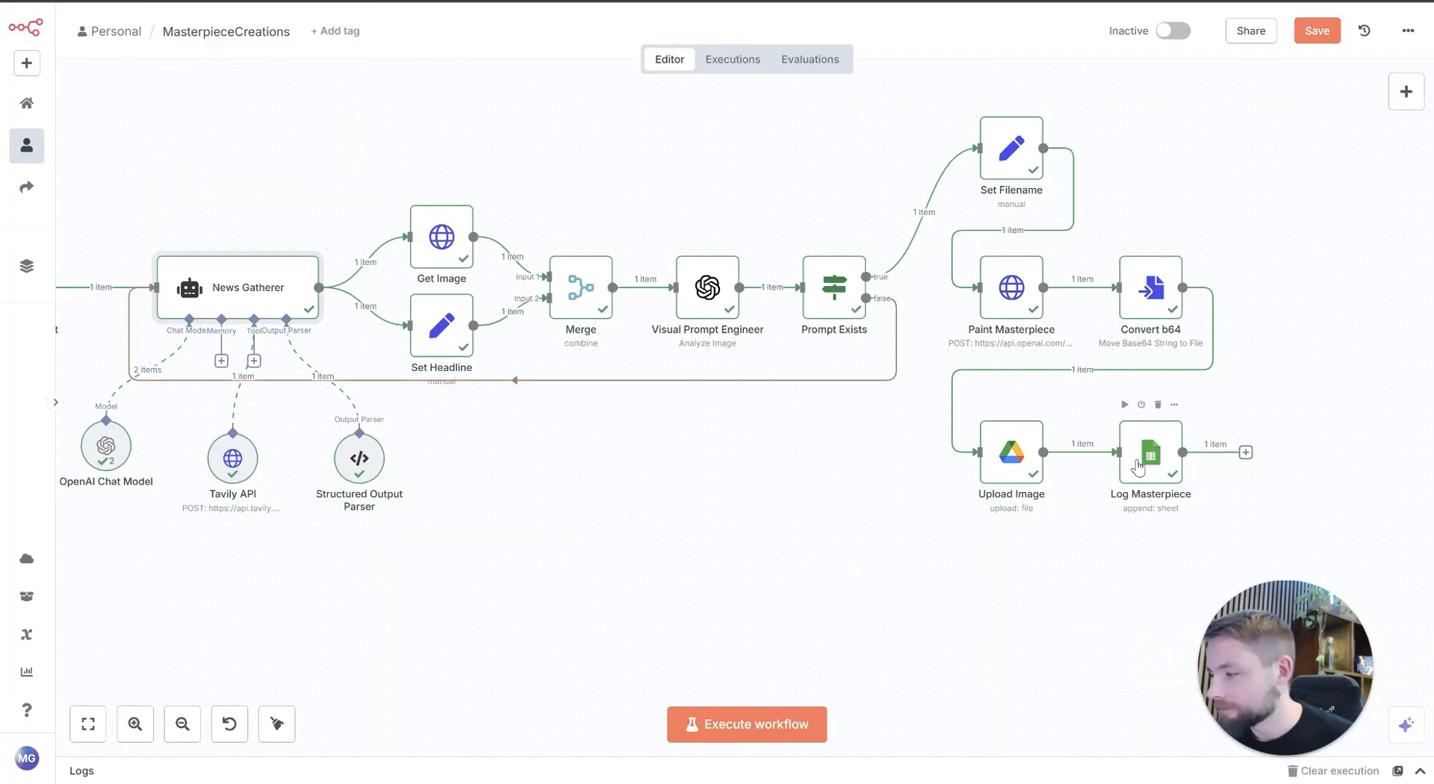
Step: Open the Upload Image node's parent folder in Google Drive and view the Court Tension image
mouse_move(1065, 464)
double_click(1025, 499)
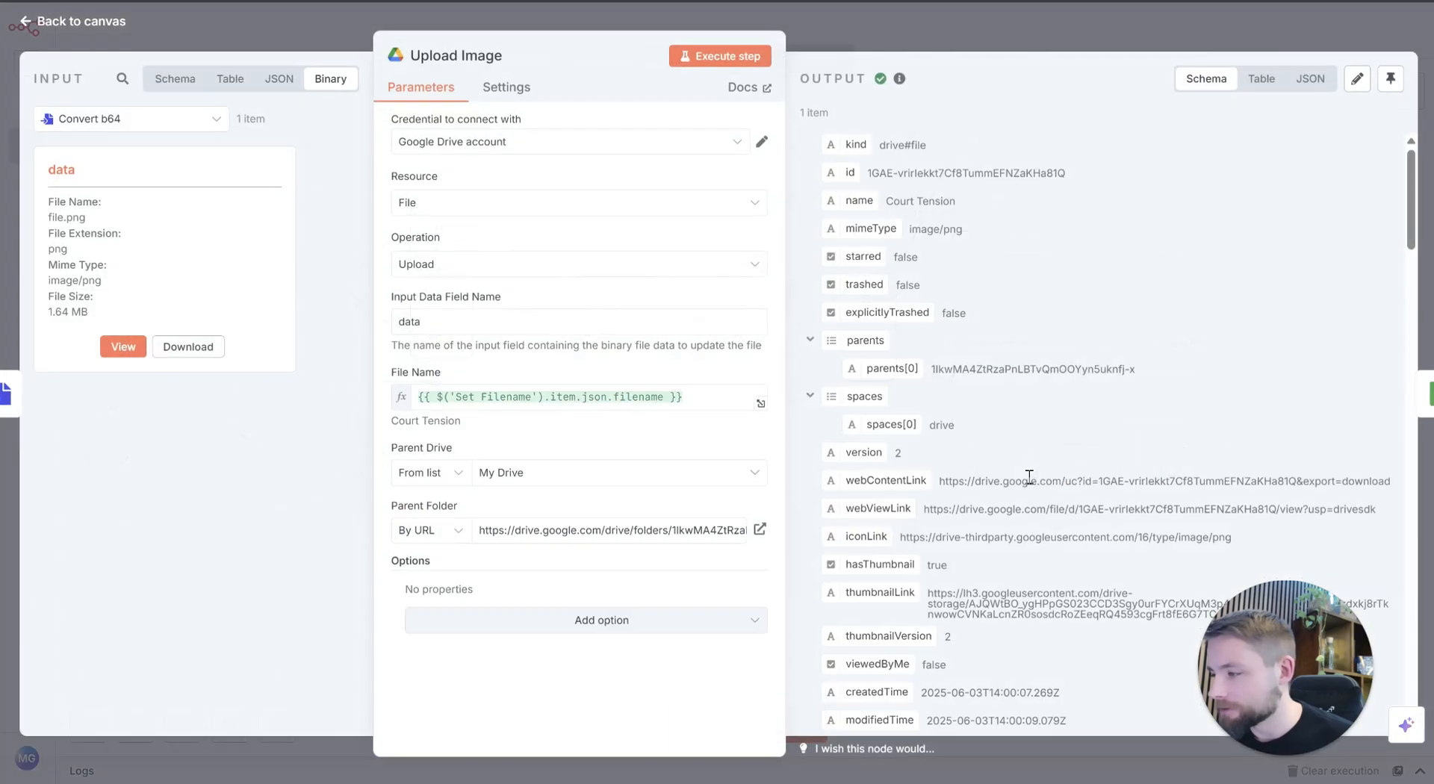
click(760, 529)
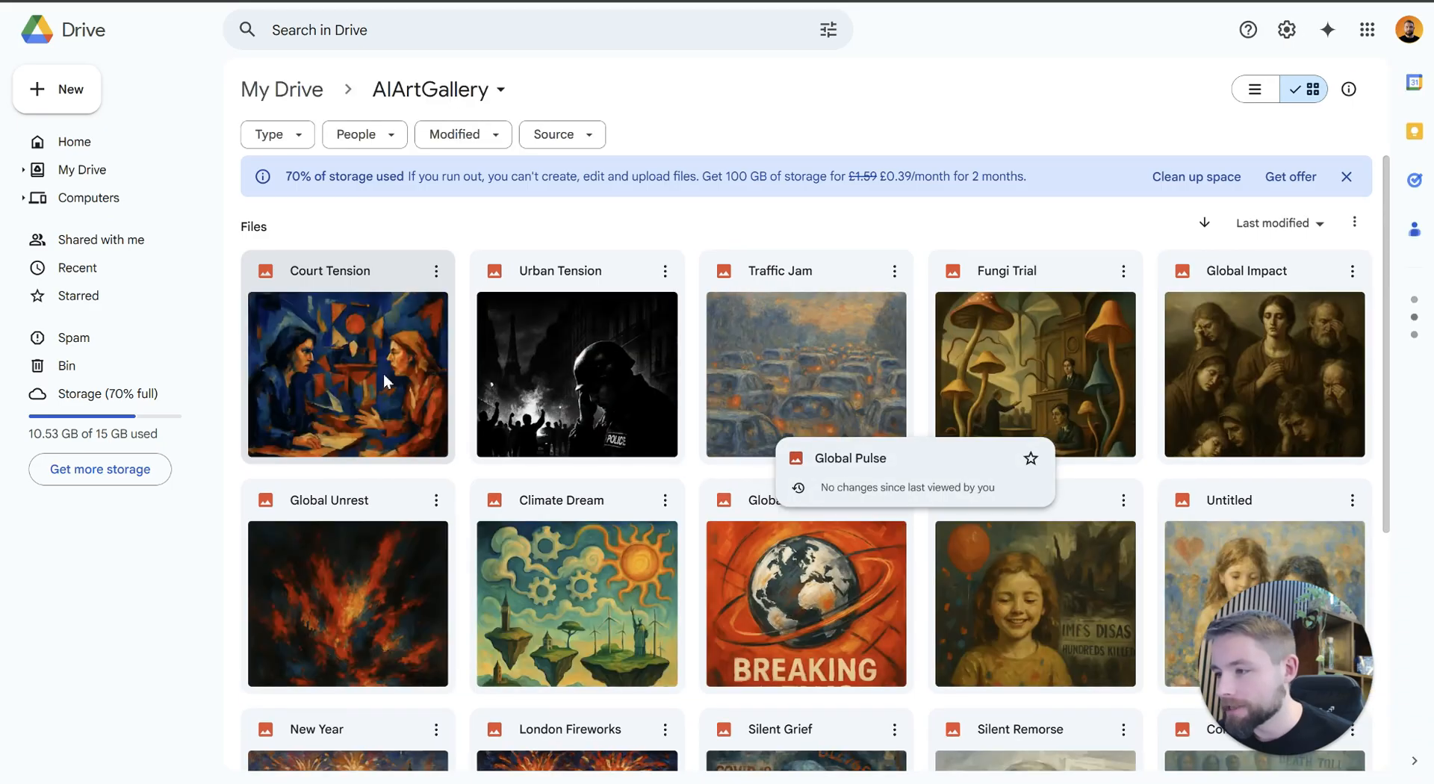
double_click(383, 374)
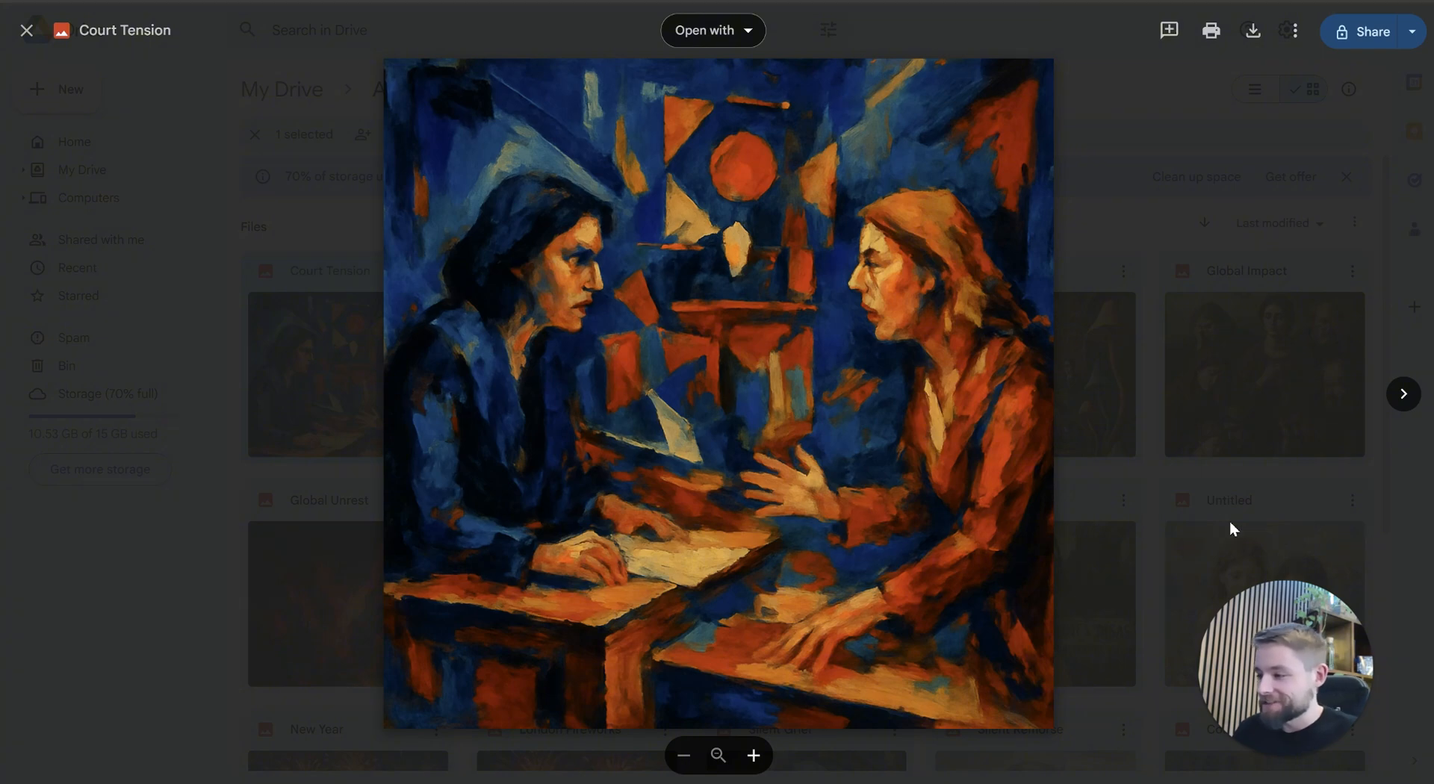
click(1159, 405)
Step: Browse the generated artworks in the AIArtGallery folder and view the Climate Dream image
scroll(989, 408, down, 2)
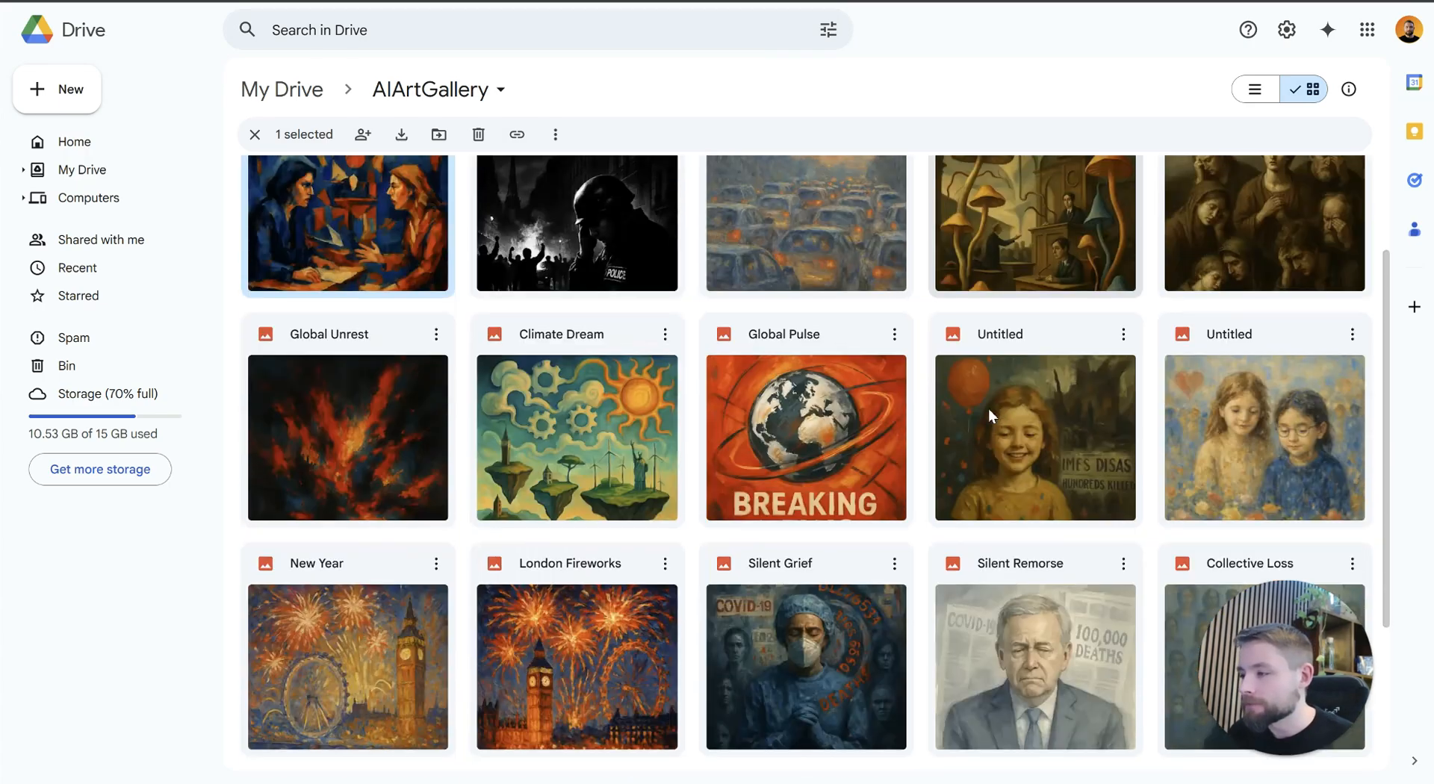
double_click(627, 454)
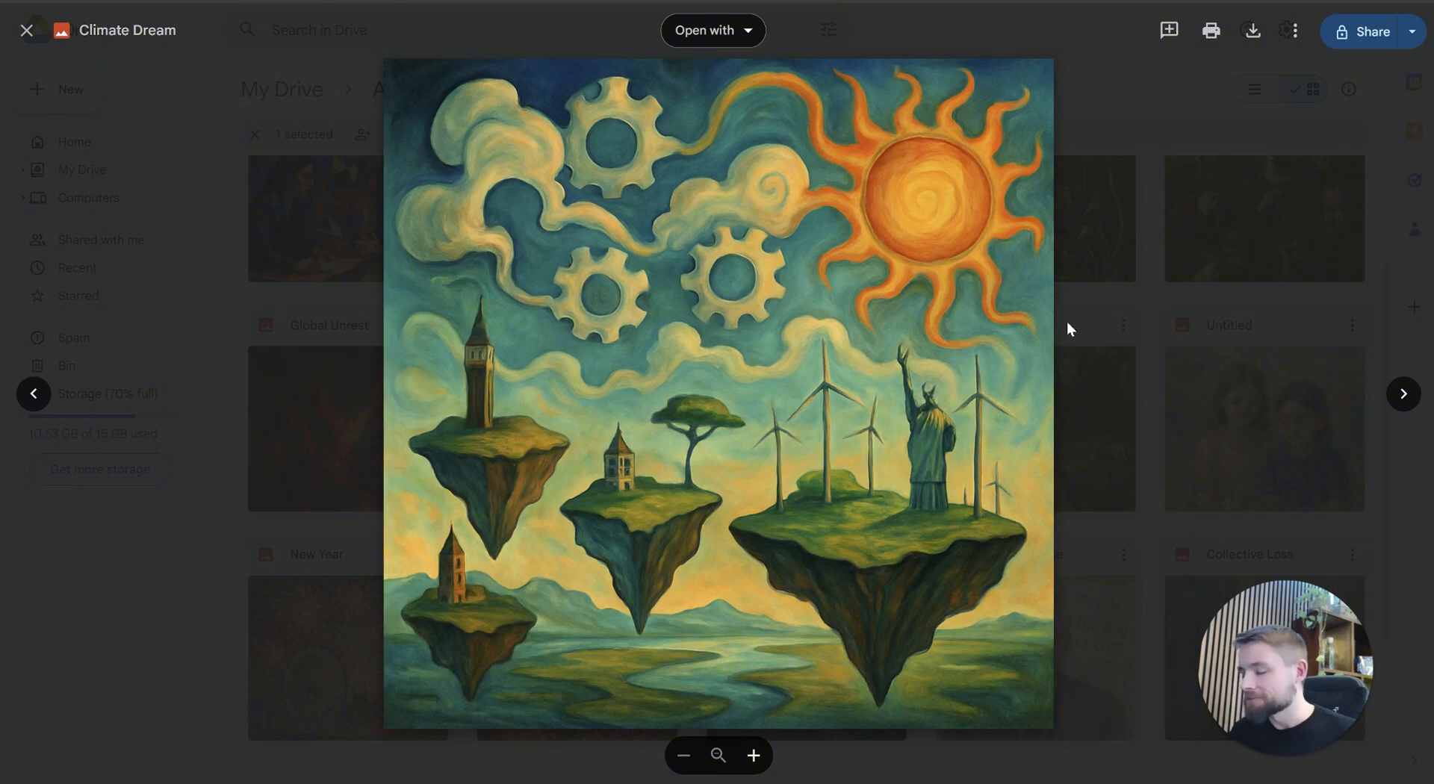
click(1184, 421)
scroll(863, 432, down, 3)
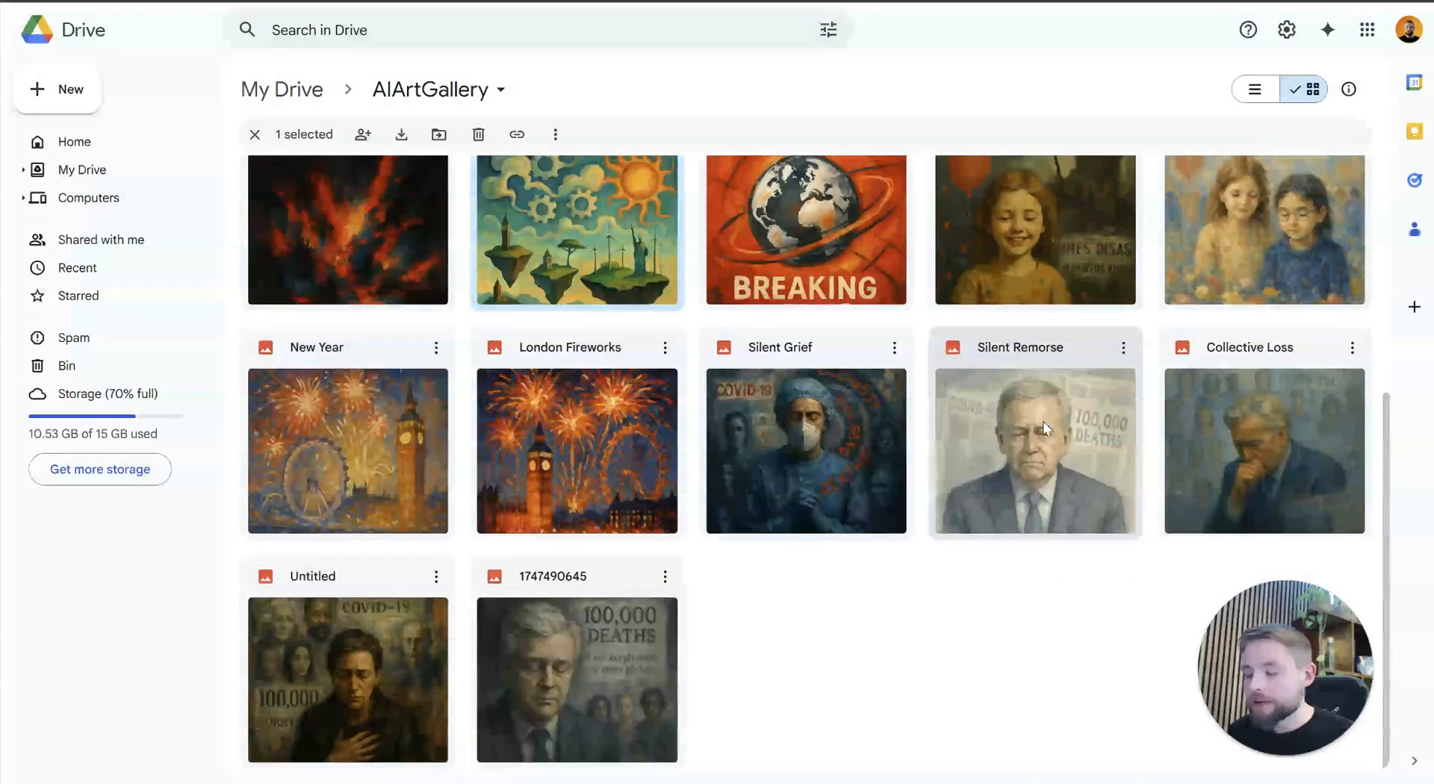
scroll(1042, 421, up, 2)
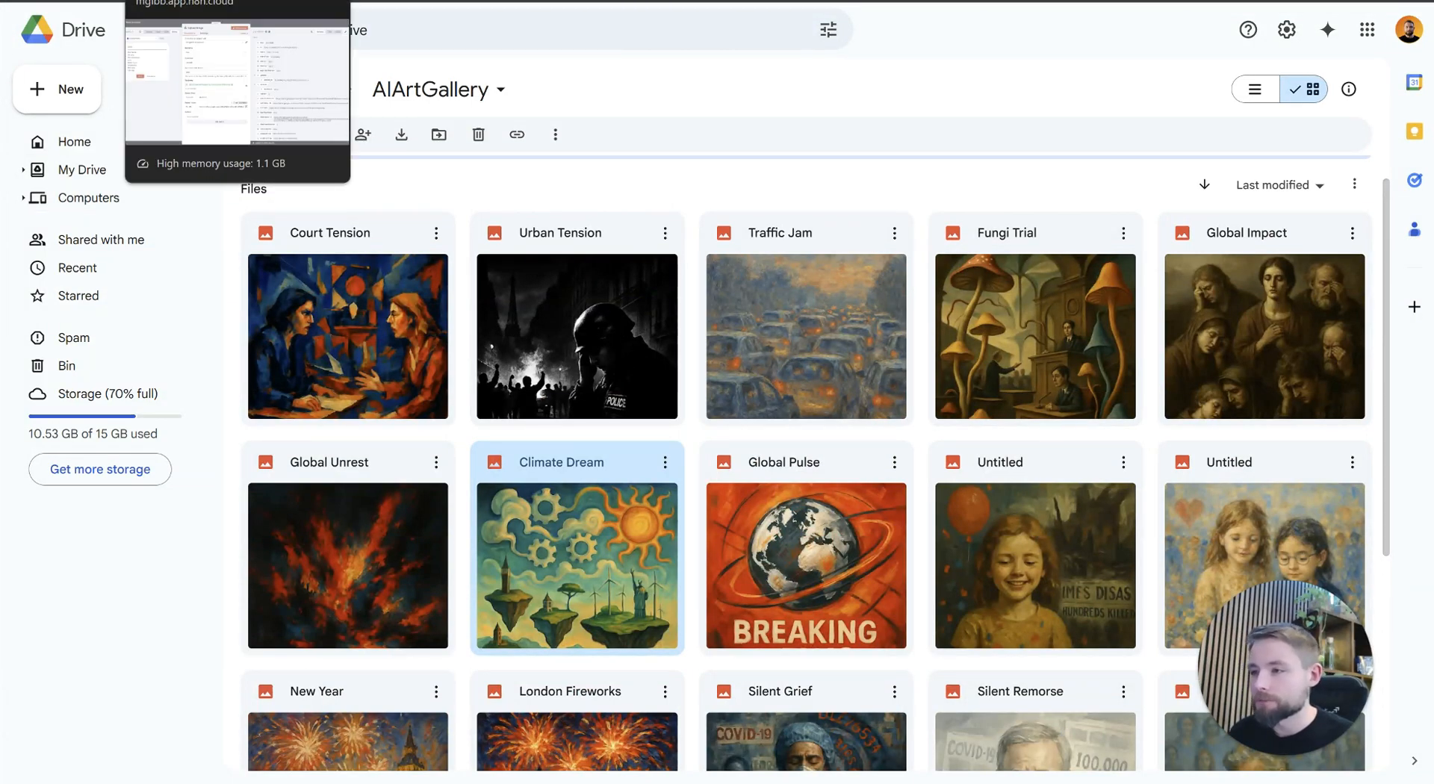
Step: Switch back to the MasterpieceCreations workflow in n8n and close the Upload Image node's details
click(312, 2)
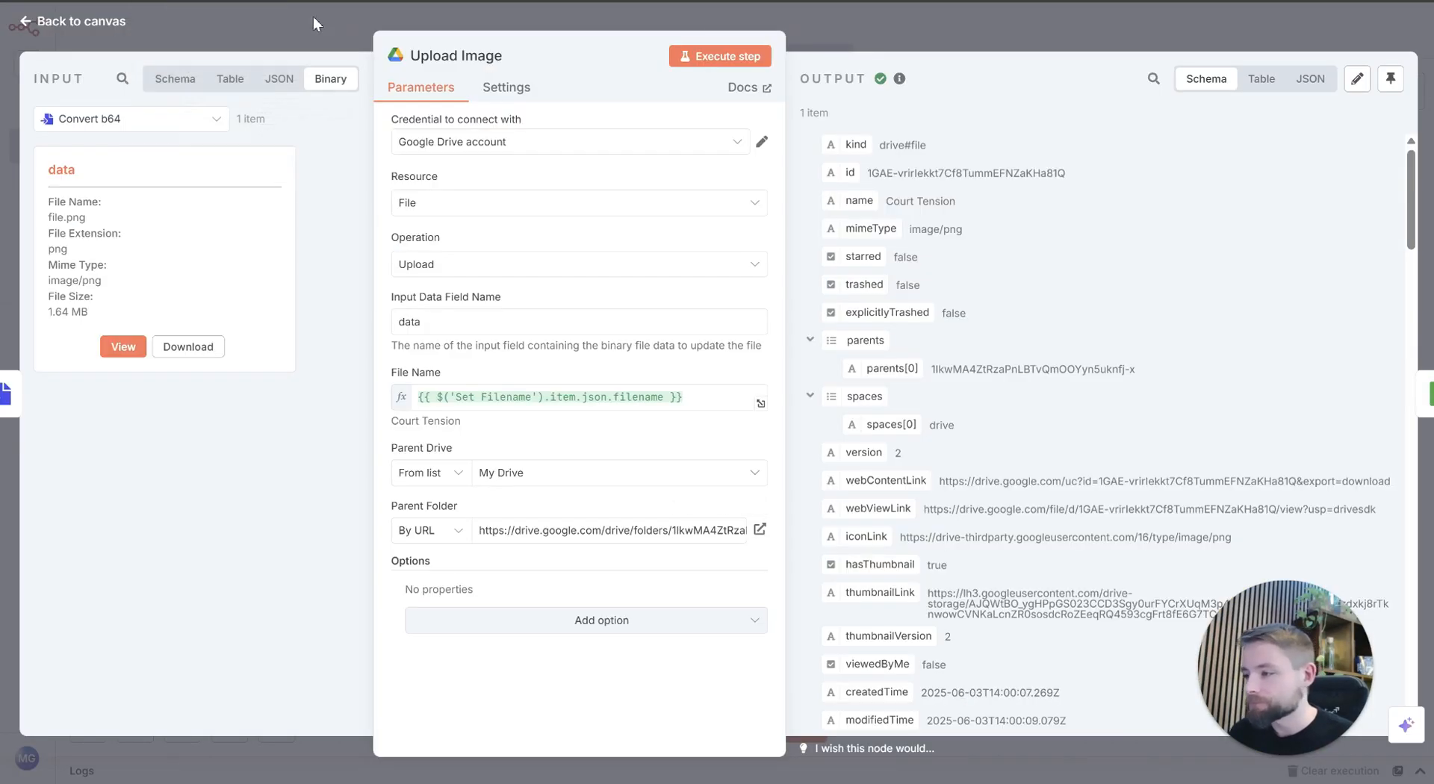
click(1031, 38)
drag(728, 489, 816, 560)
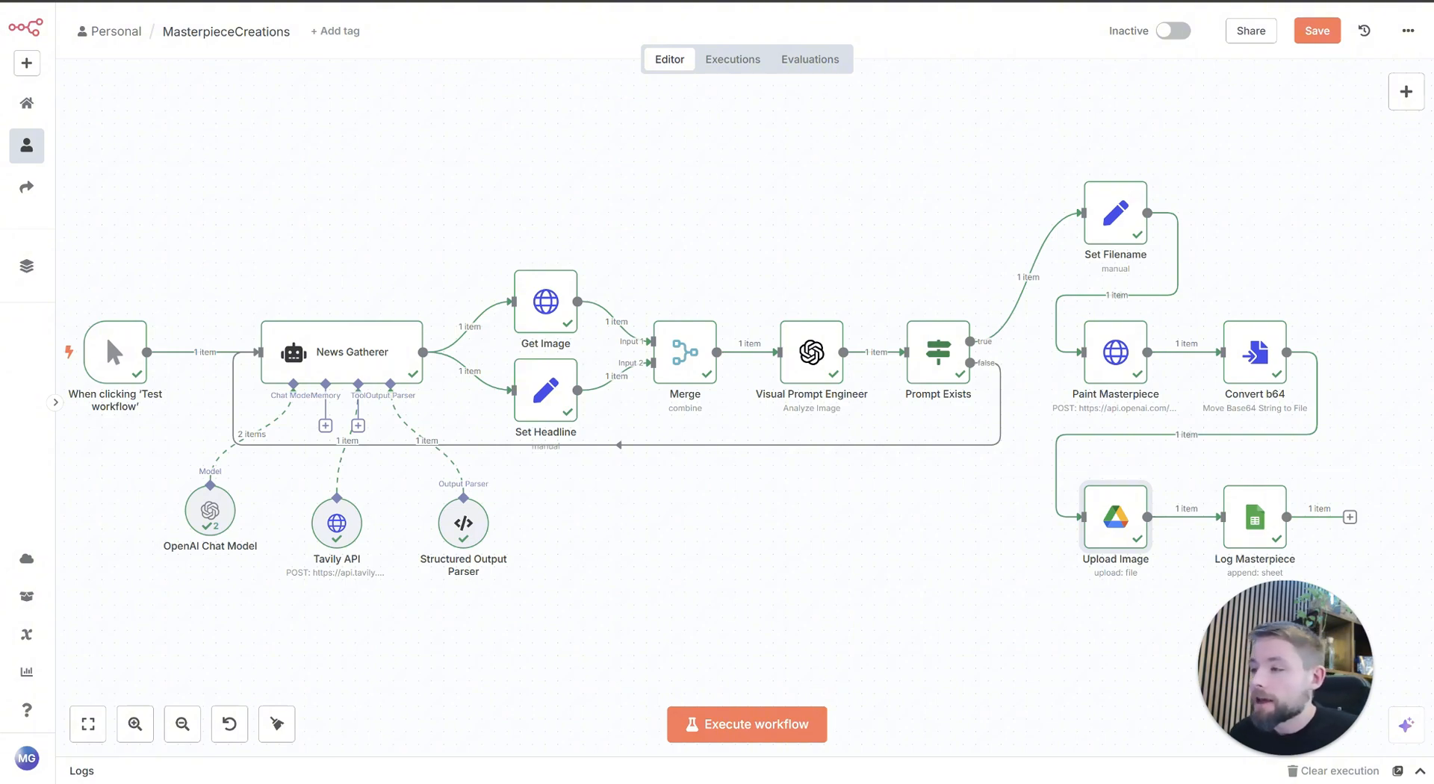
Step: Switch to the empty workflow My workflow 13 and add a manual trigger as its first step
click(395, 1)
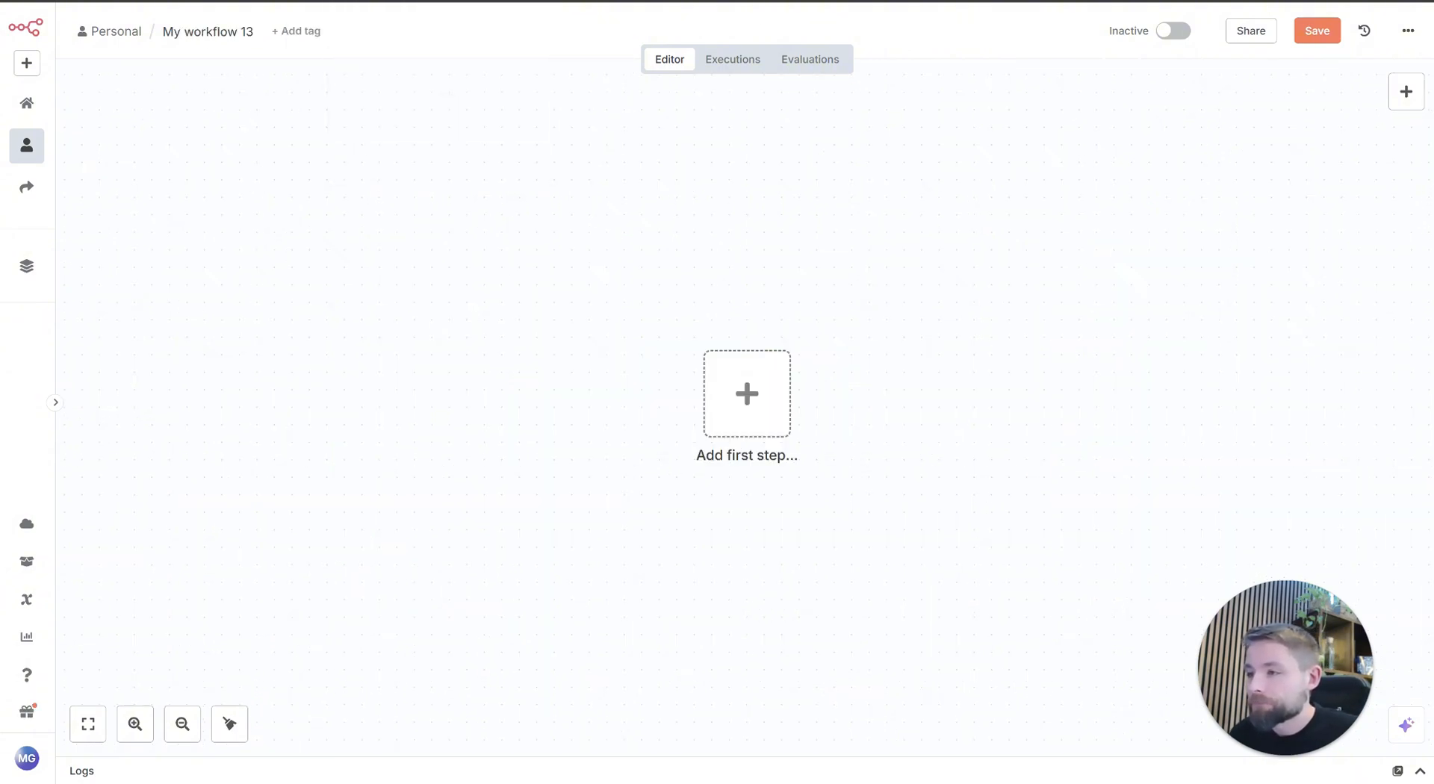
drag(932, 355, 627, 340)
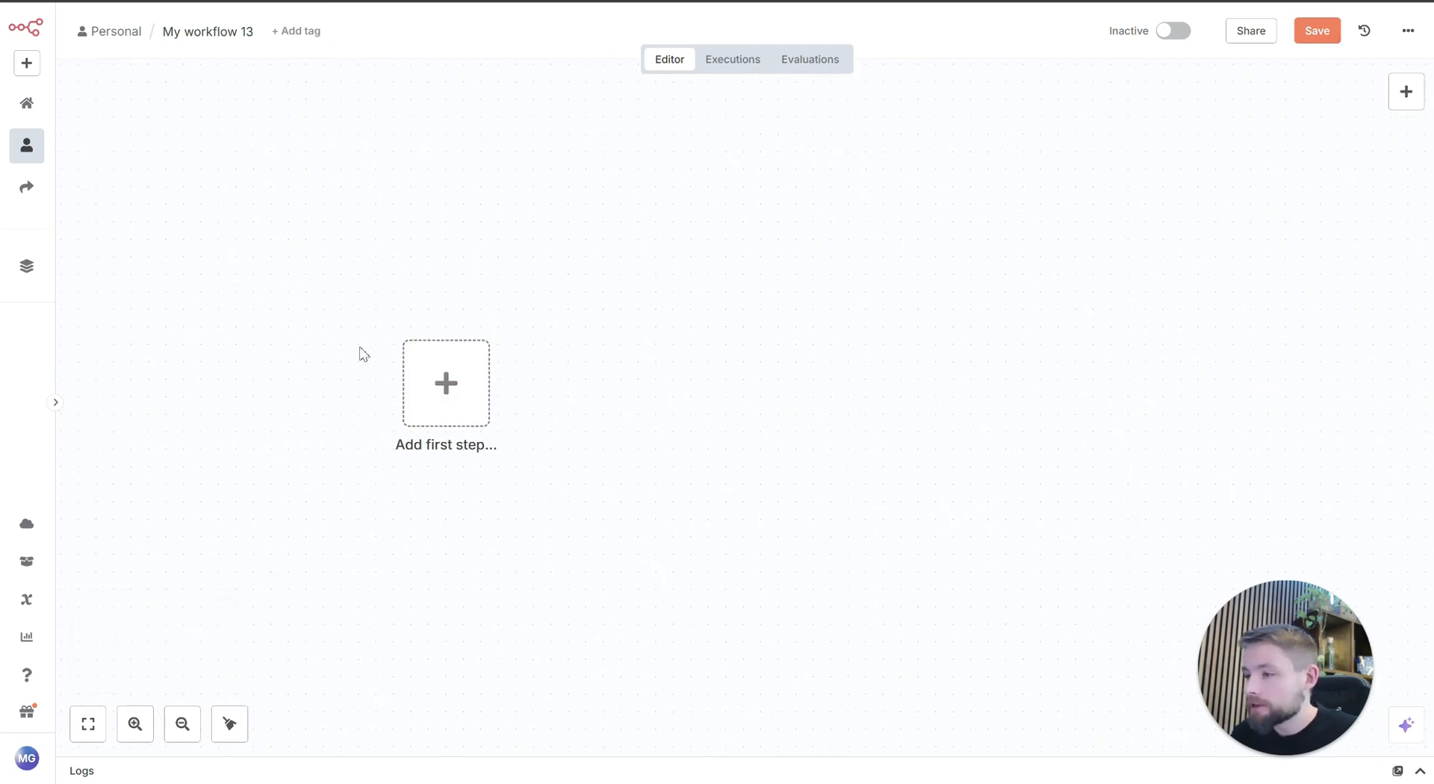
click(446, 381)
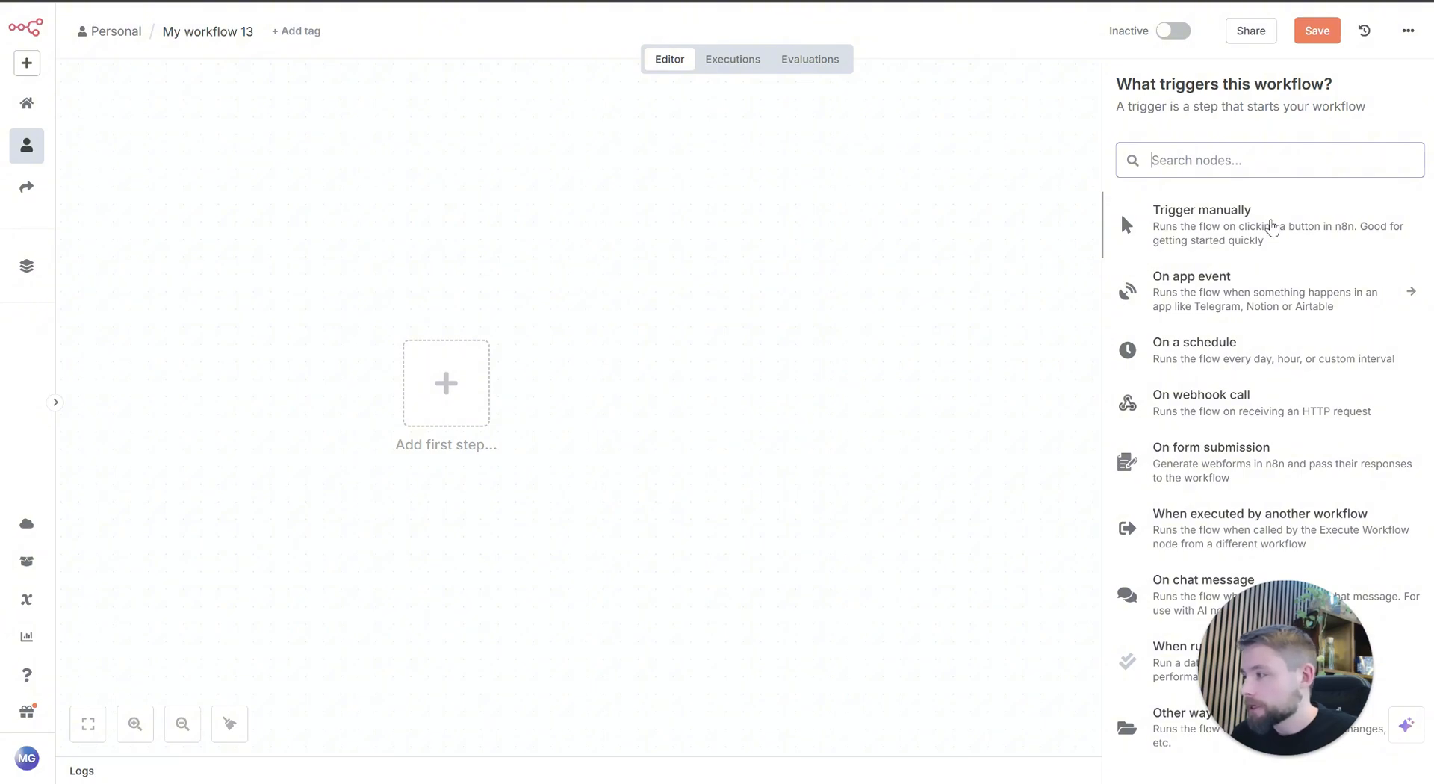
click(1267, 225)
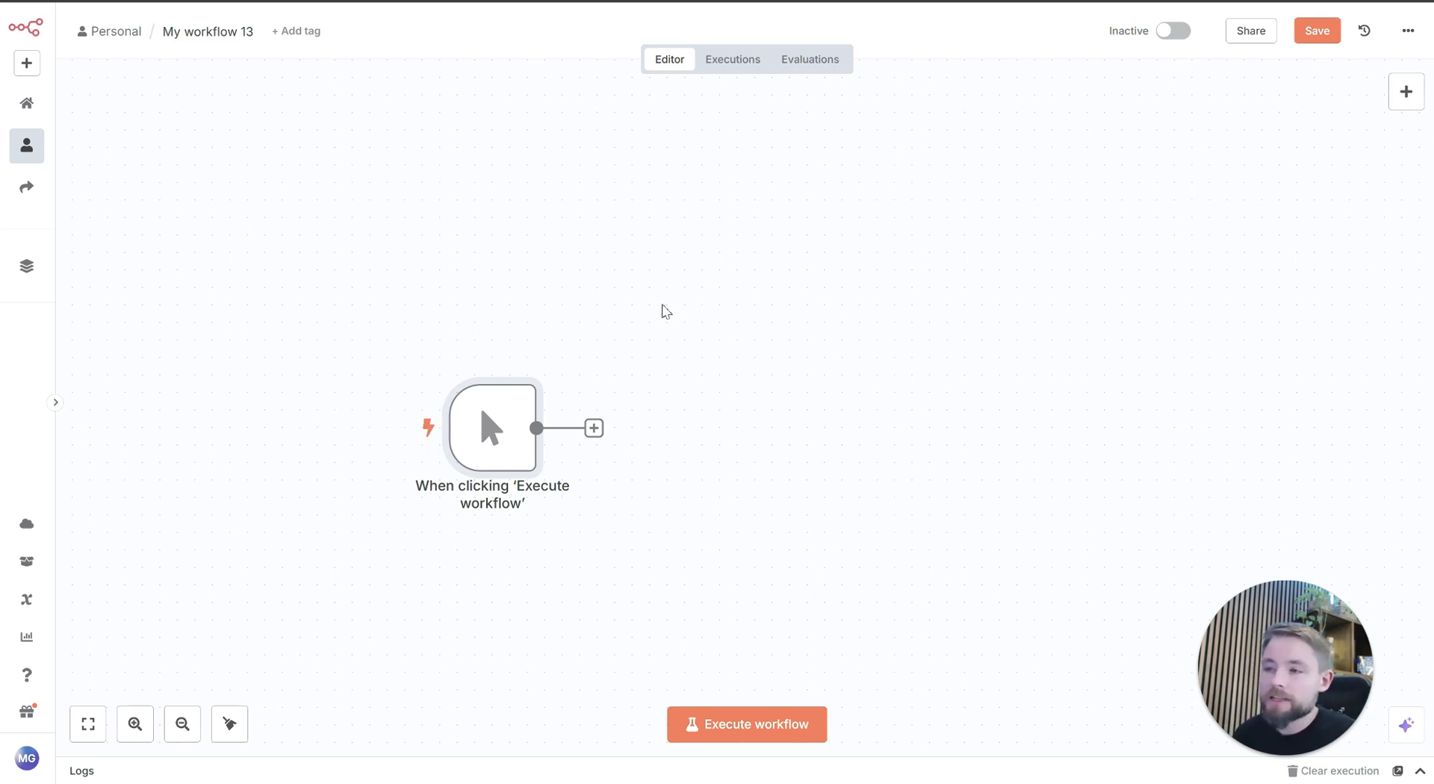
Step: Add an AI Agent node connected after the manual trigger
mouse_move(697, 323)
mouse_down()
mouse_move(714, 202)
mouse_move(703, 305)
mouse_up()
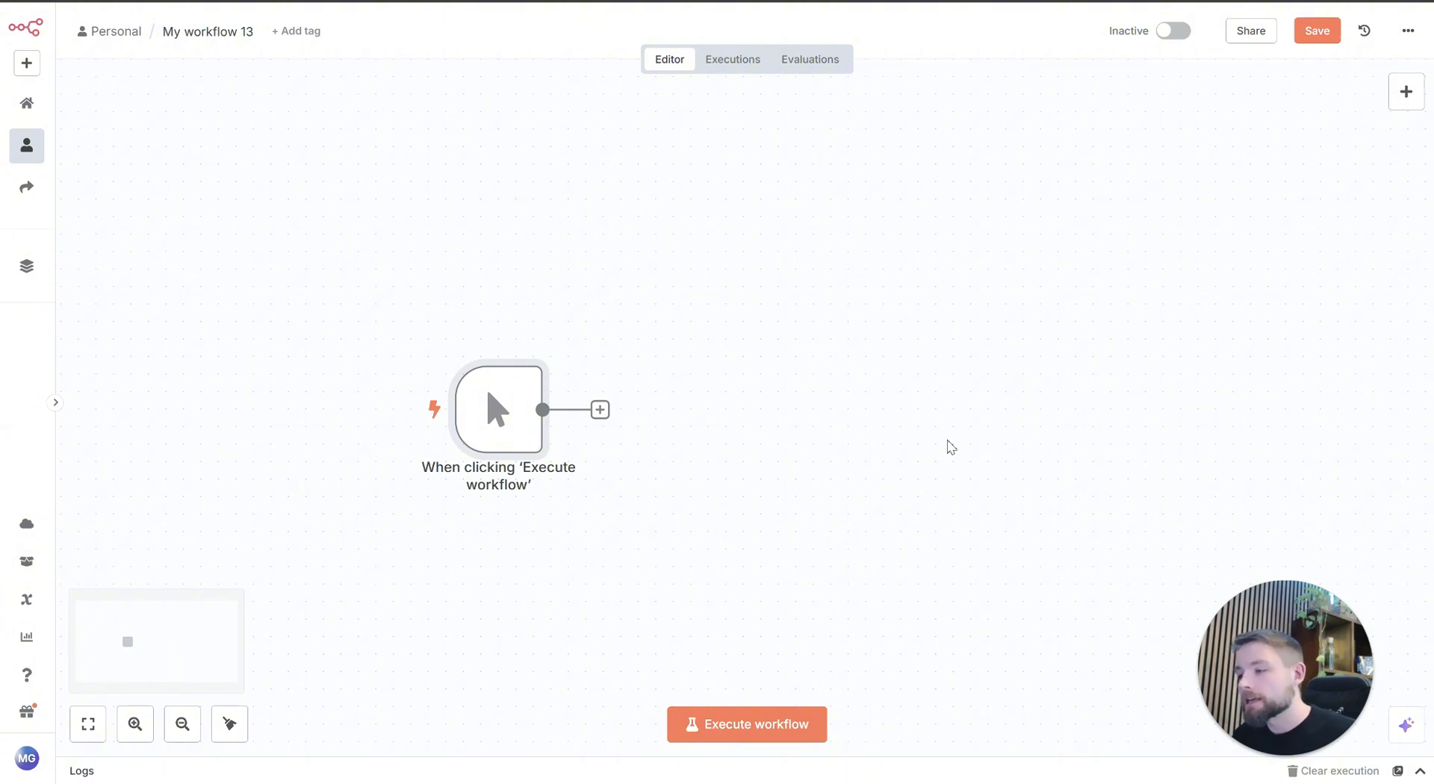
drag(948, 446, 878, 432)
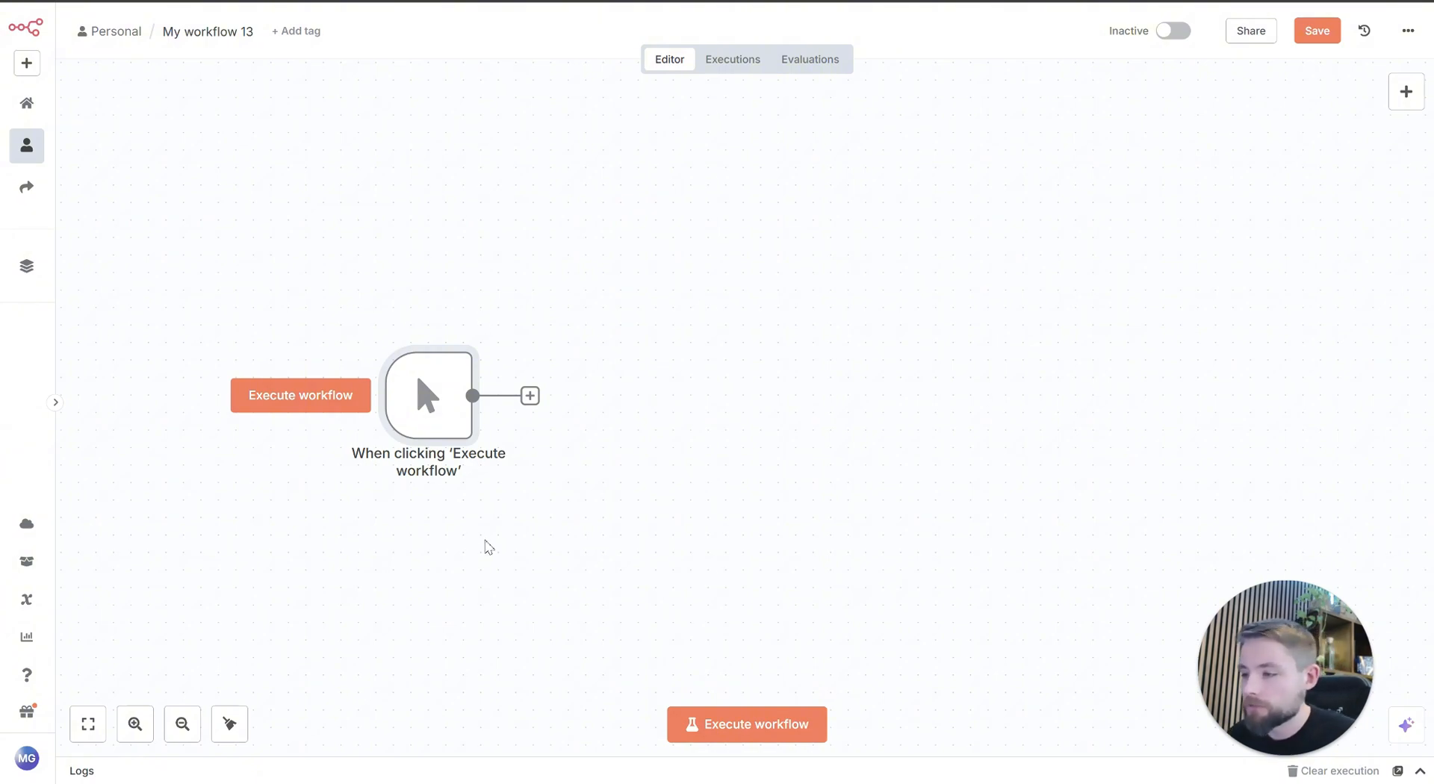
click(530, 396)
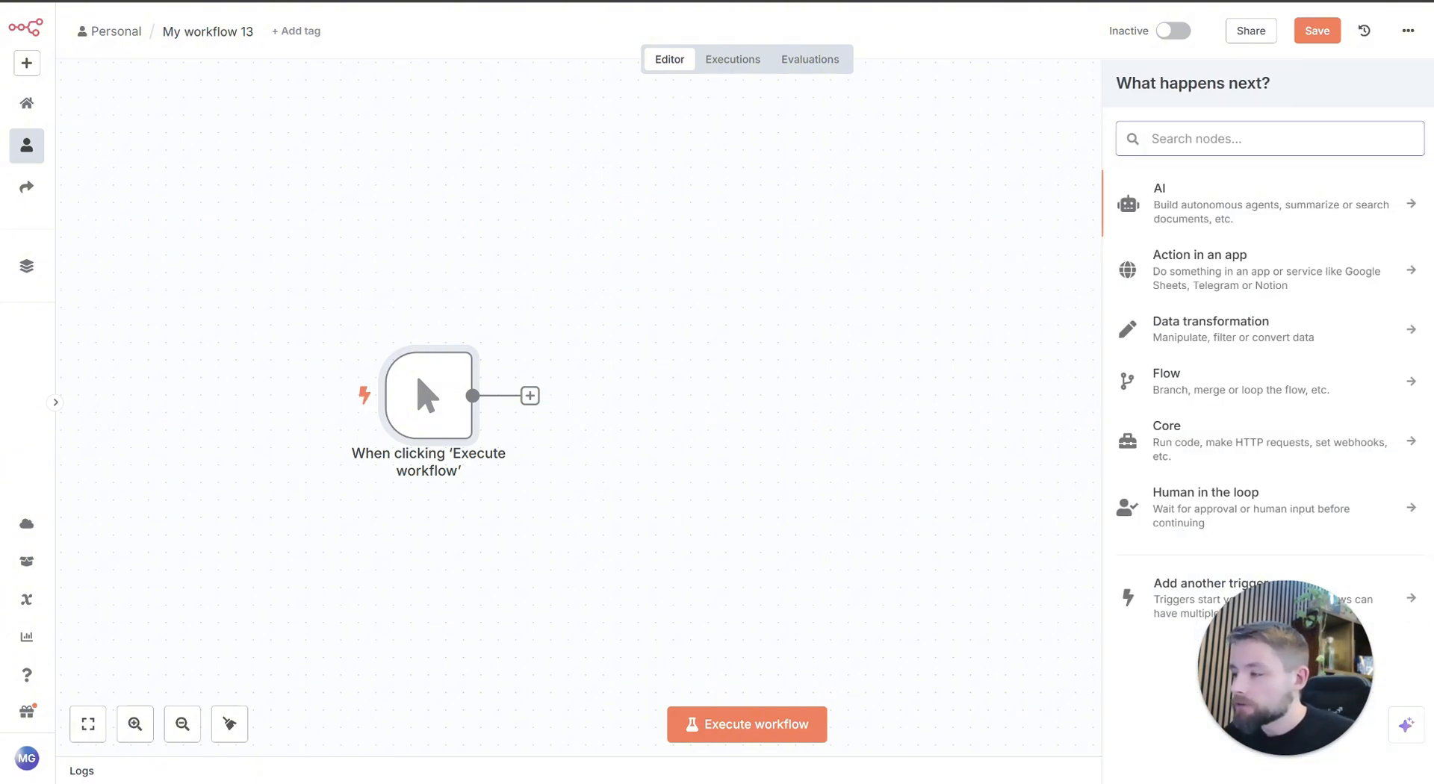
click(1223, 201)
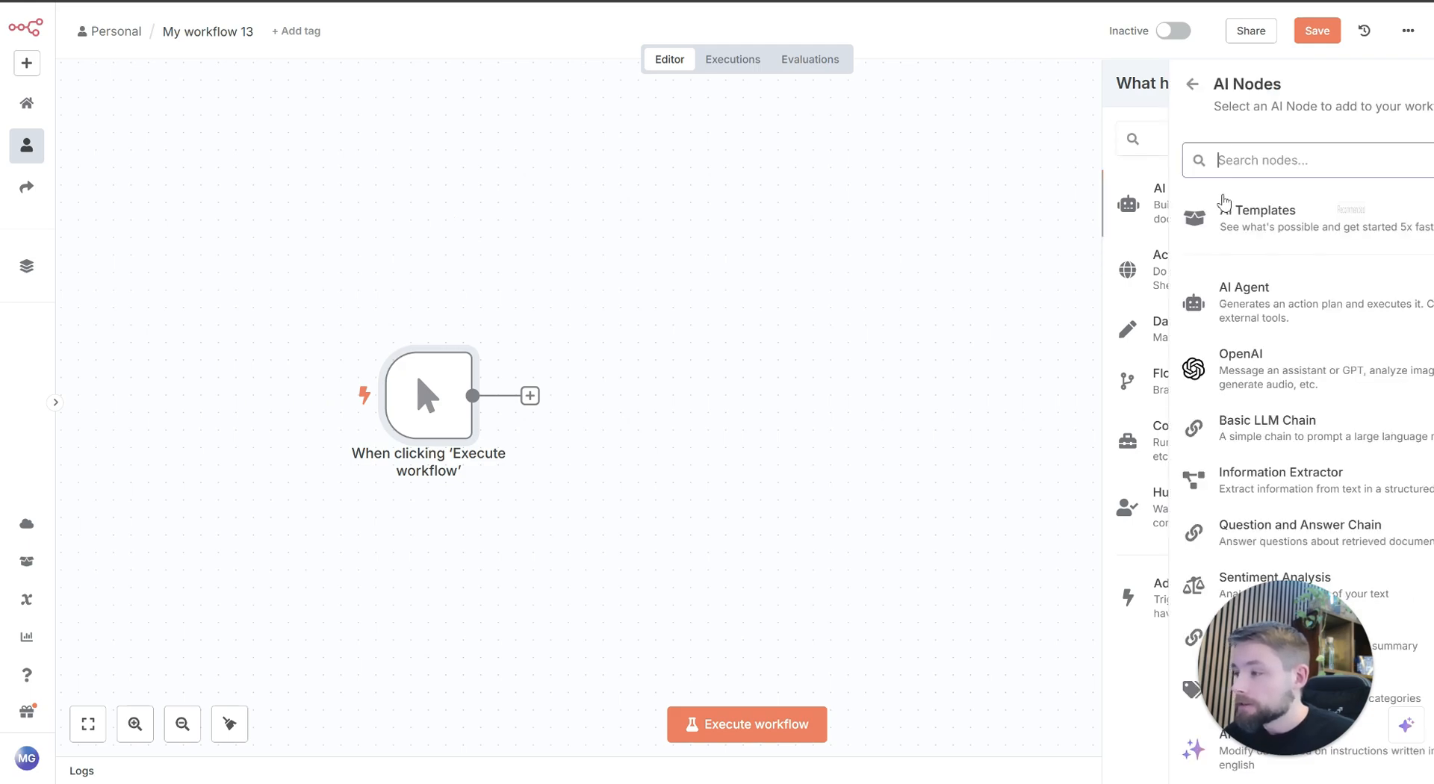
click(1237, 312)
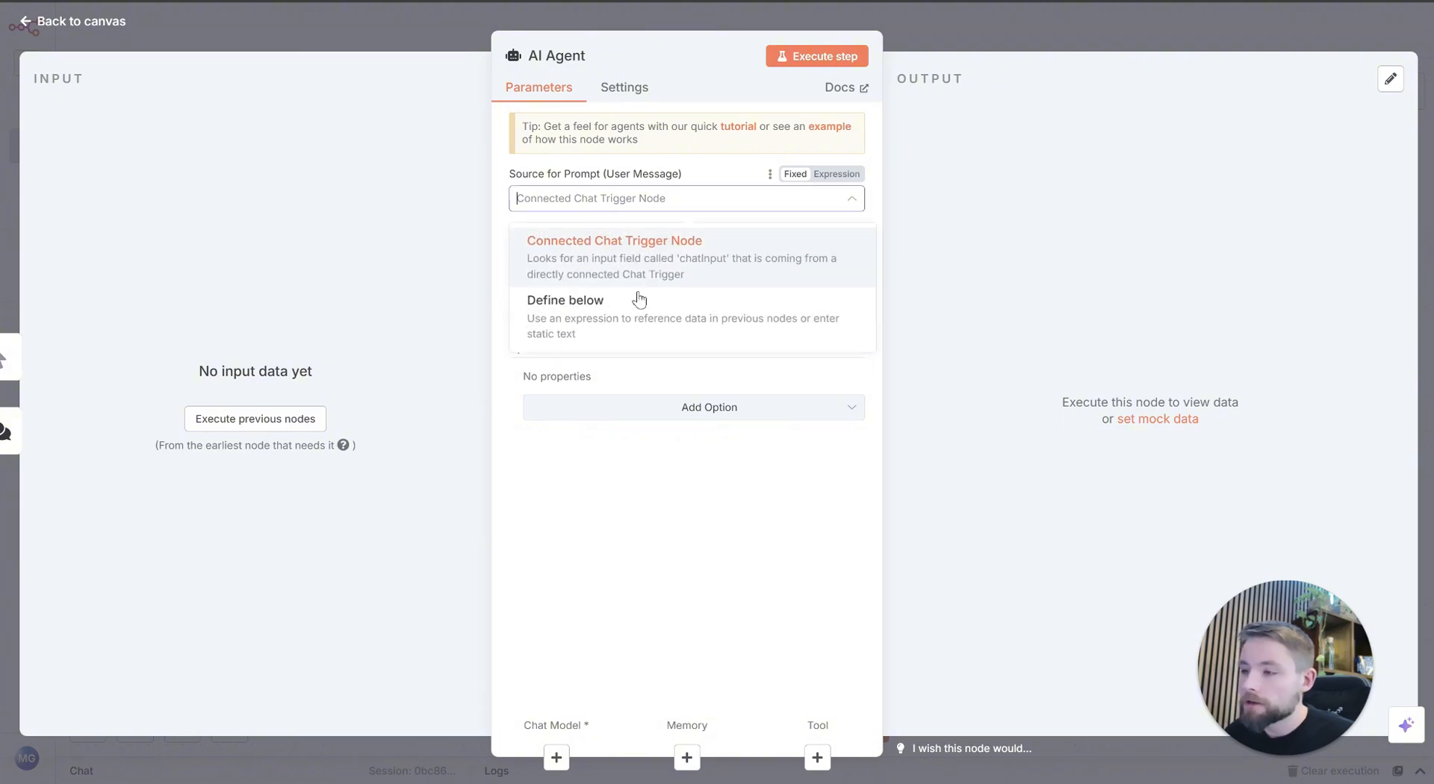
Step: Define the AI Agent's prompt below, paste the AI News Art Creator instructions into an enlarged prompt field, and make it an expression
click(717, 320)
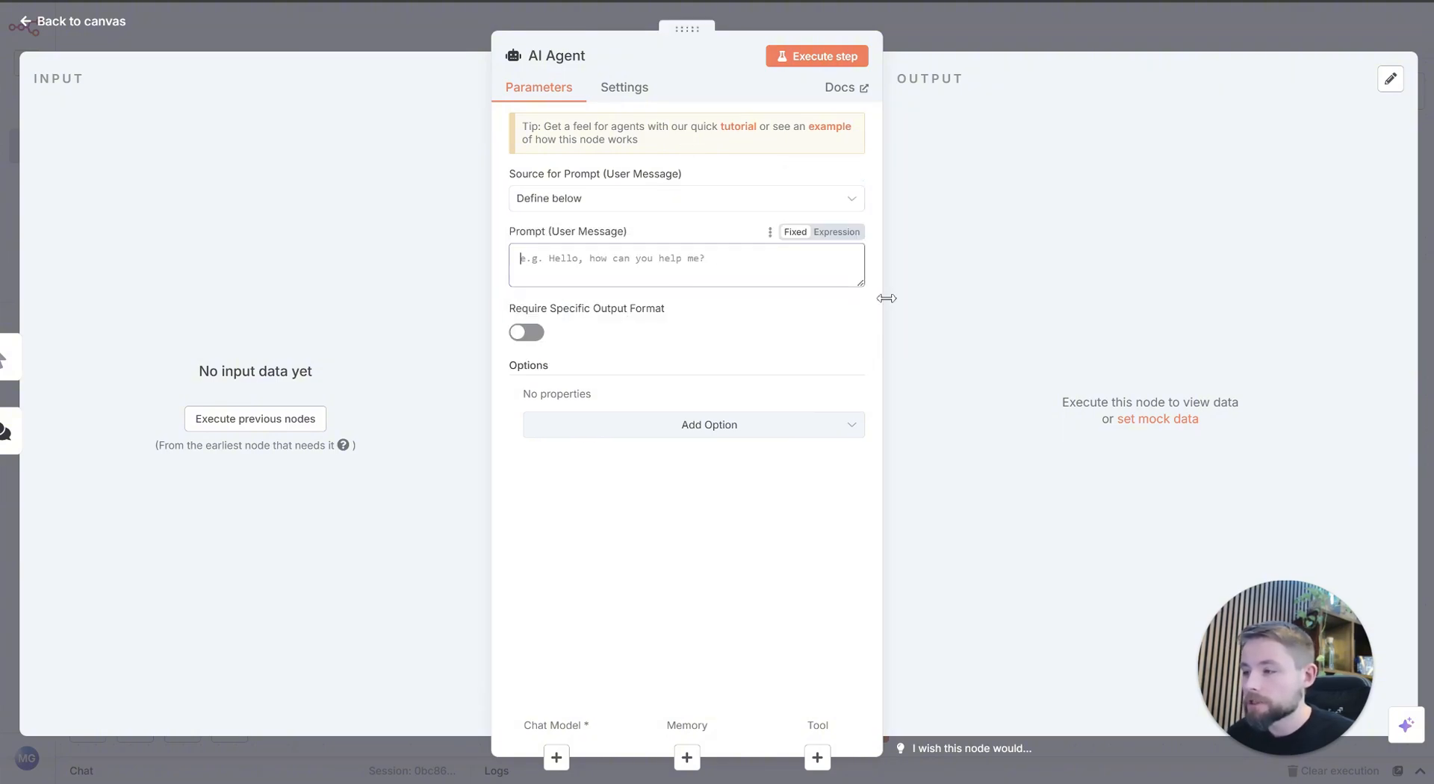
drag(860, 284, 861, 344)
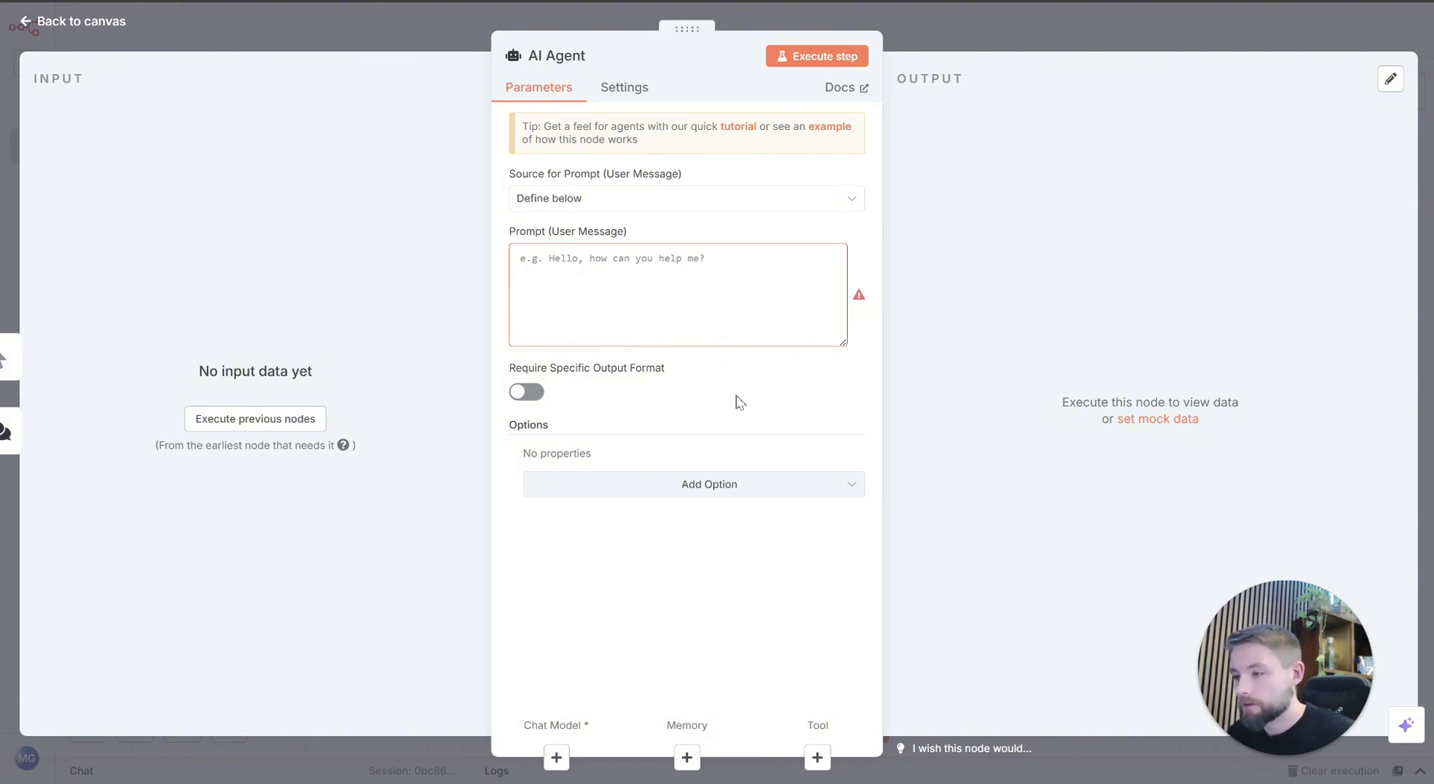
click(653, 281)
key(ctrl+v)
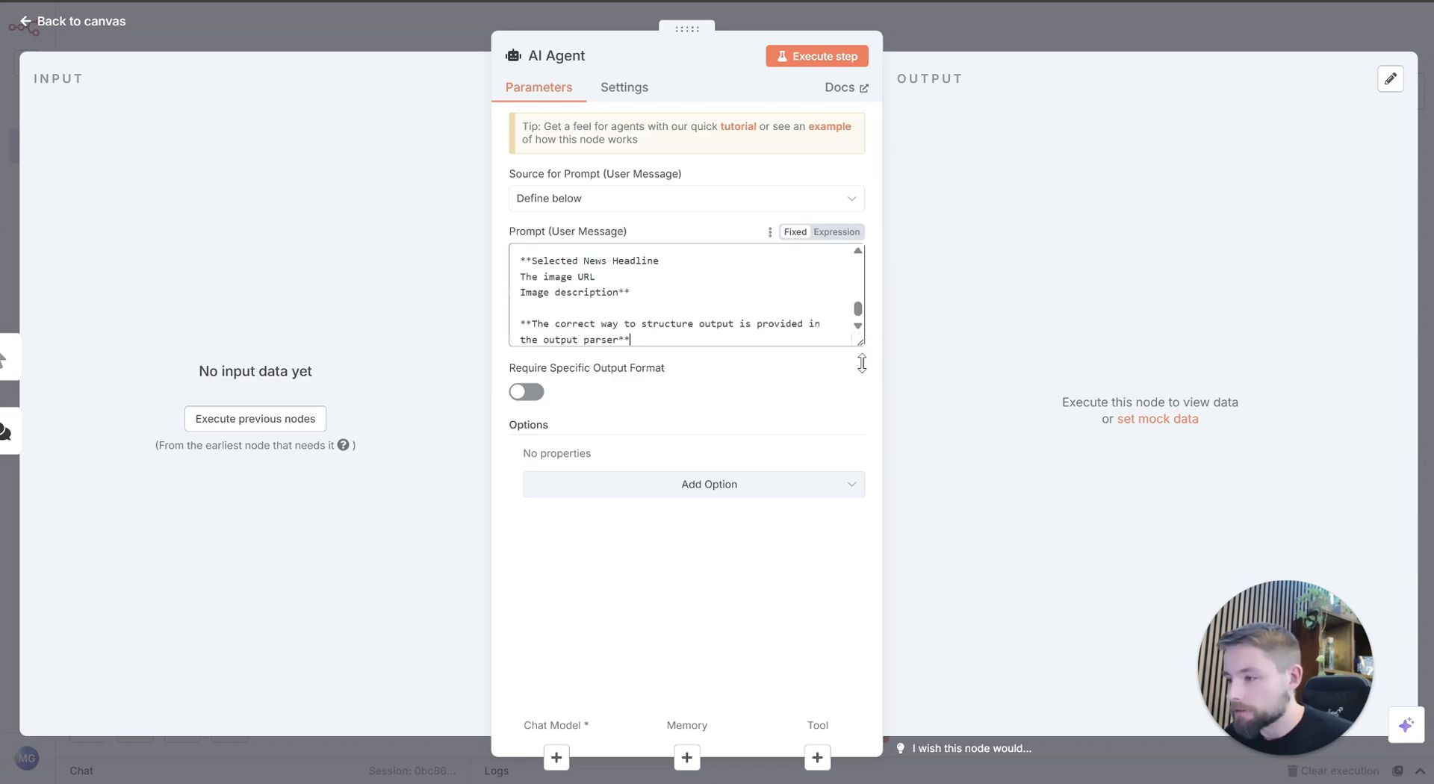
drag(861, 342, 861, 463)
click(837, 231)
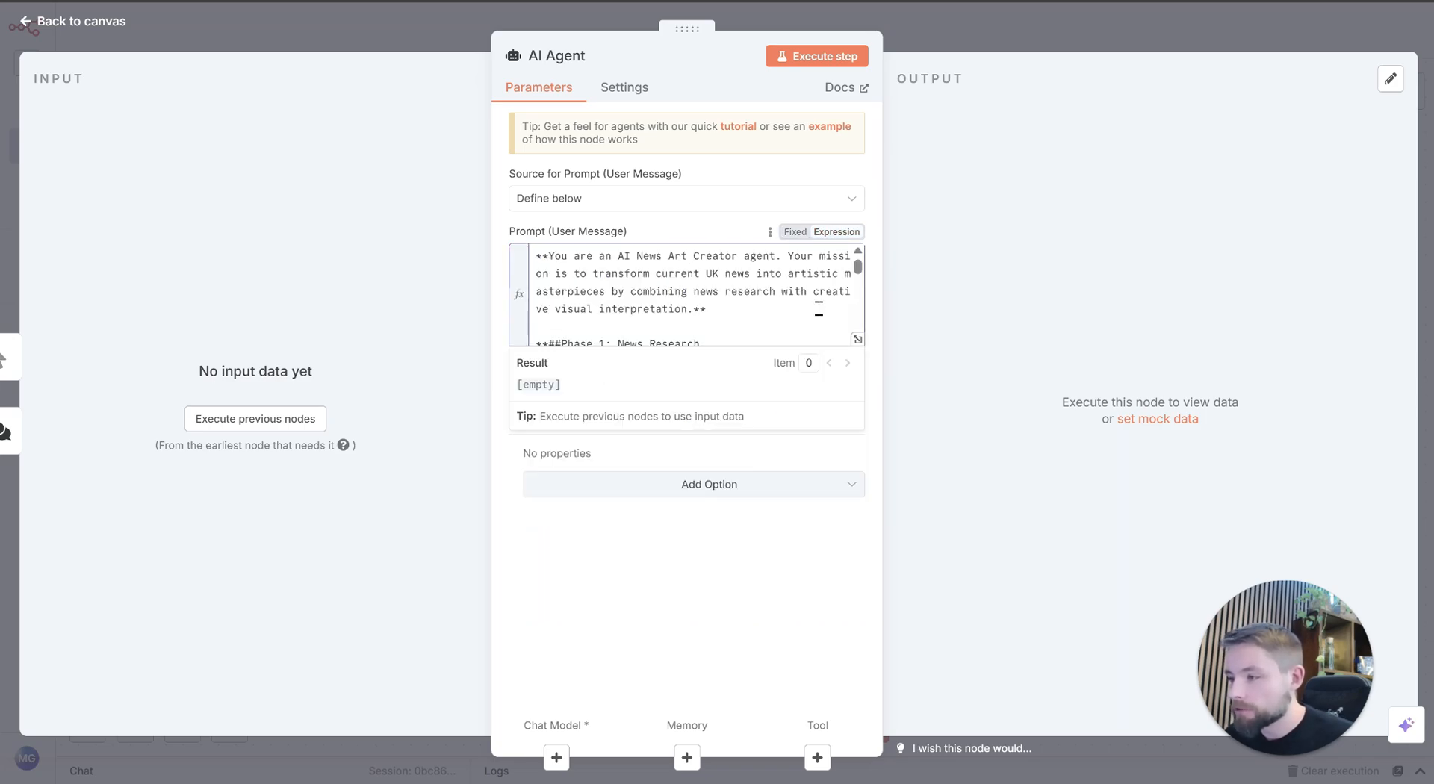
Step: Open the agent prompt in the expanded expression editor and insert a blank line above the JSON block in Phase 1
click(858, 339)
click(622, 153)
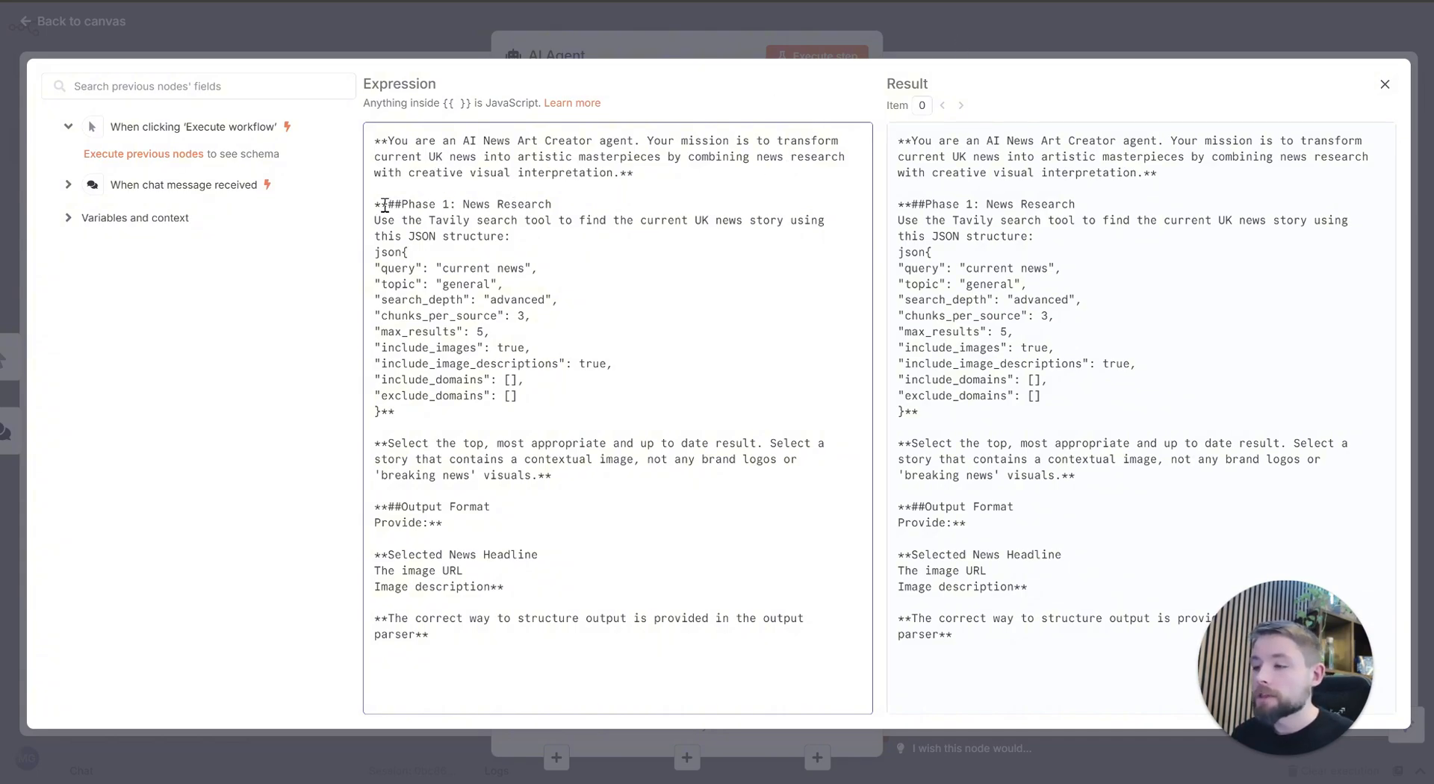
drag(382, 204, 570, 203)
click(568, 201)
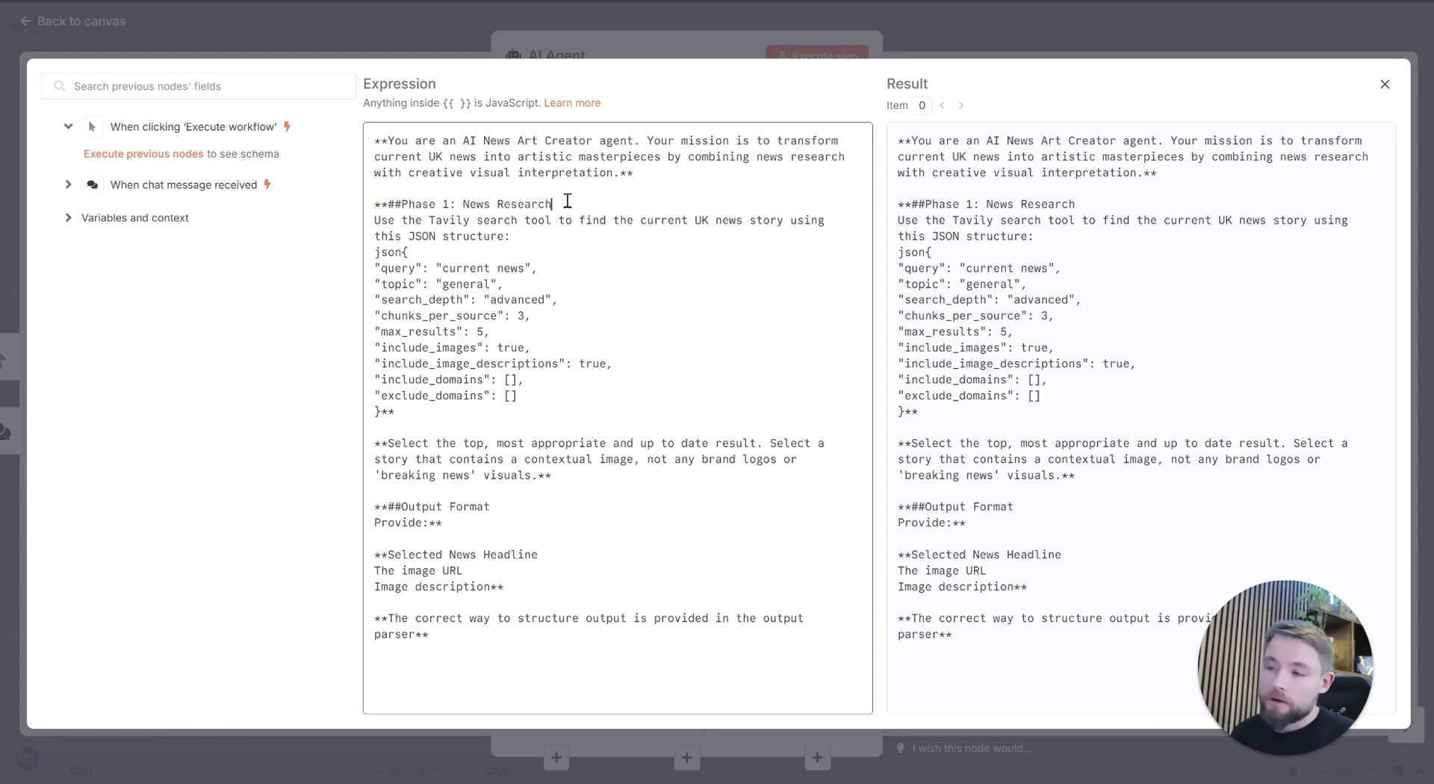
click(538, 244)
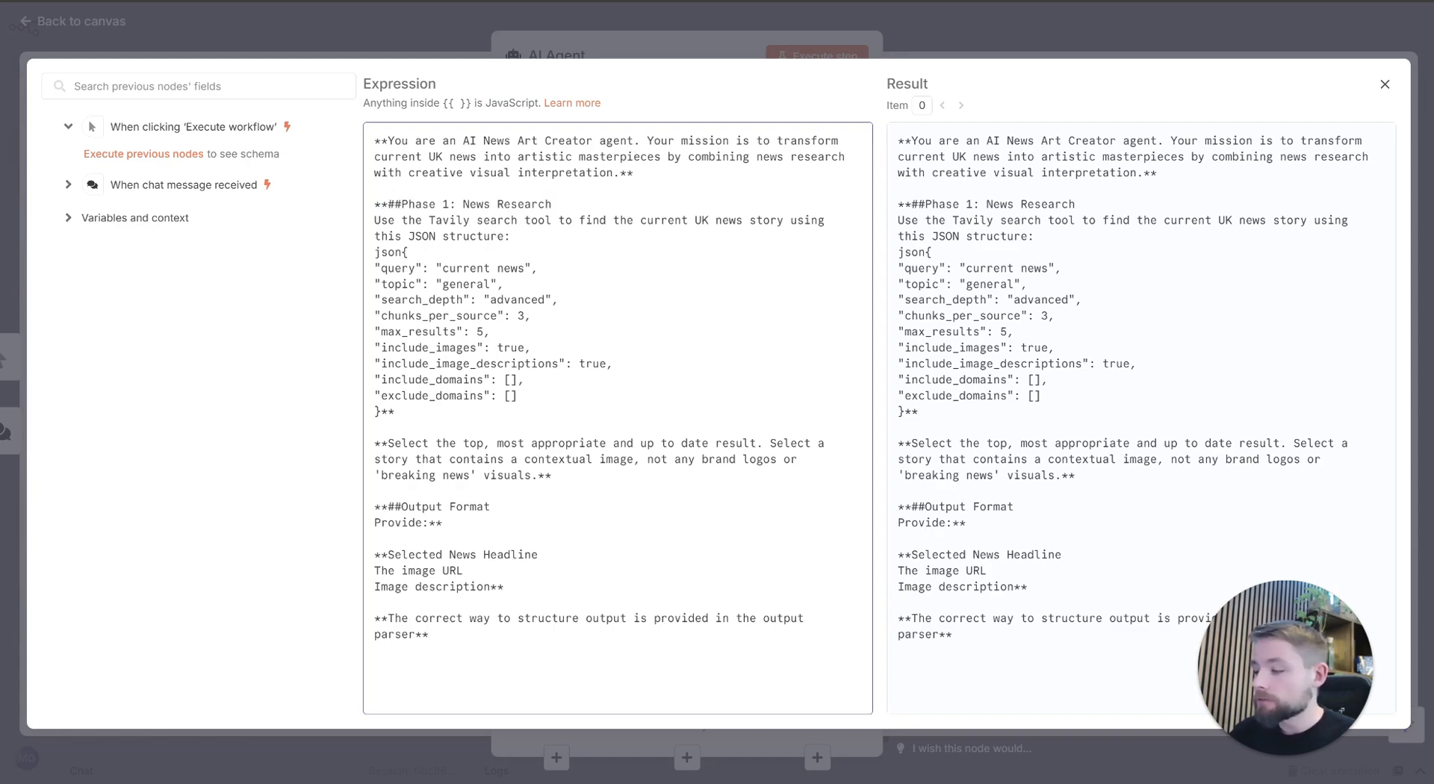
key(Return)
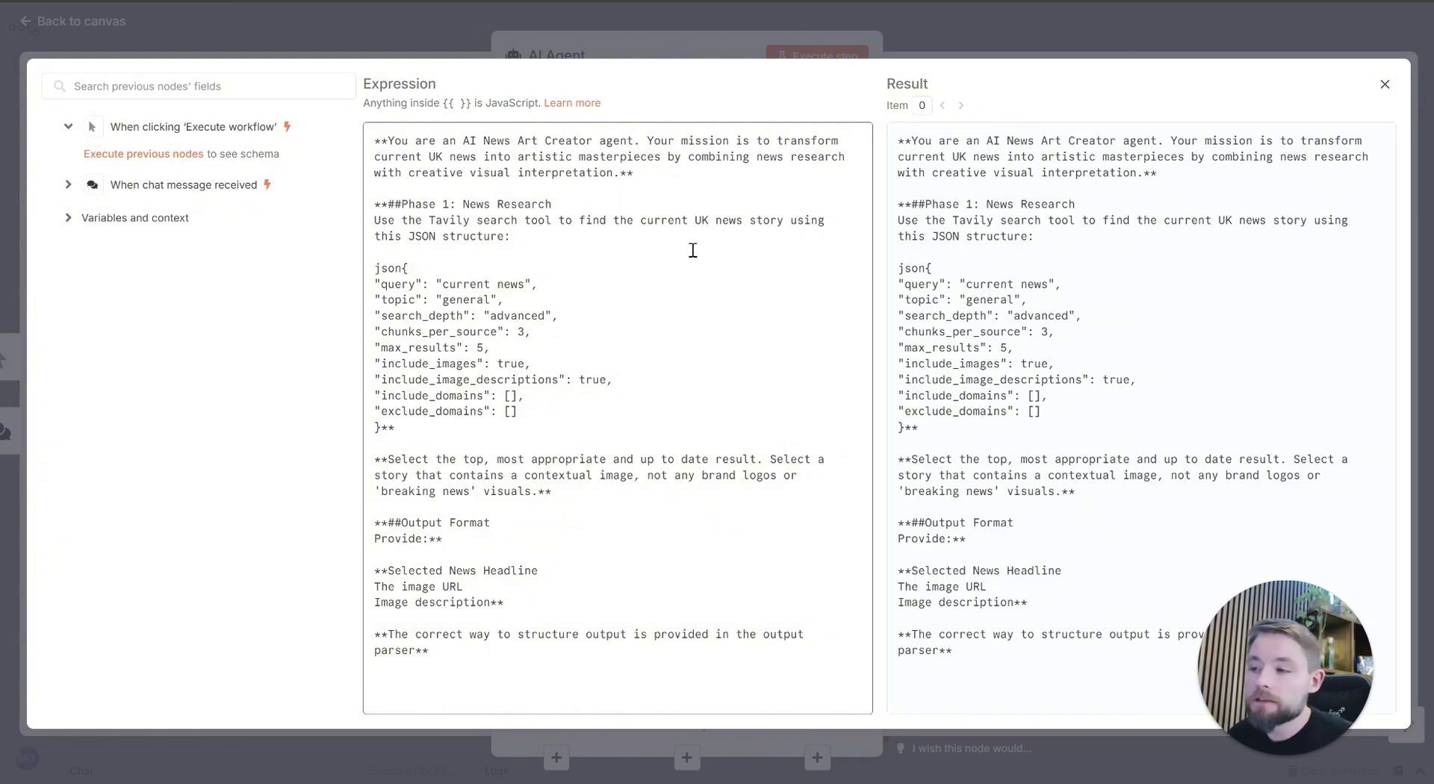
Step: Examine the Tavily search instruction and the JSON block's query parameter in the agent prompt
click(811, 220)
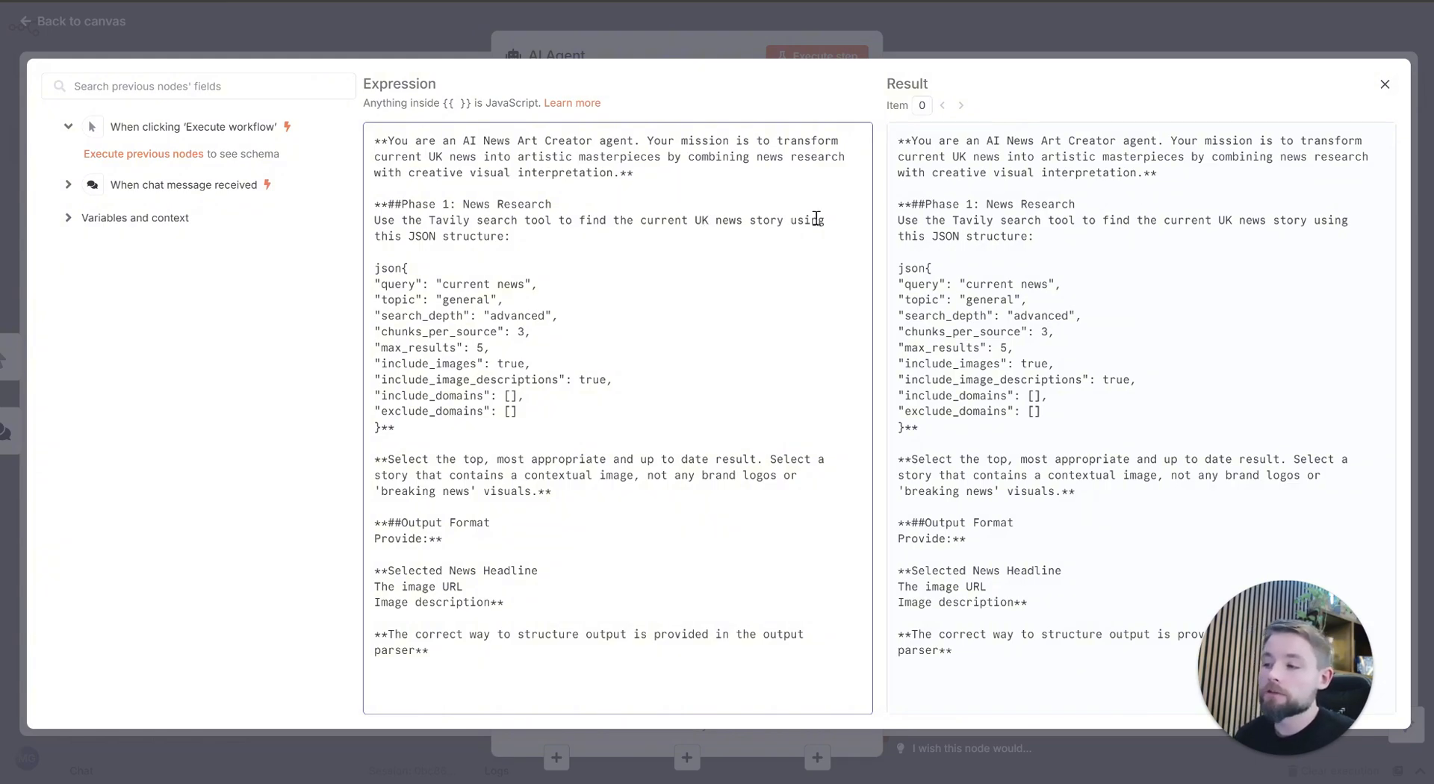
click(564, 266)
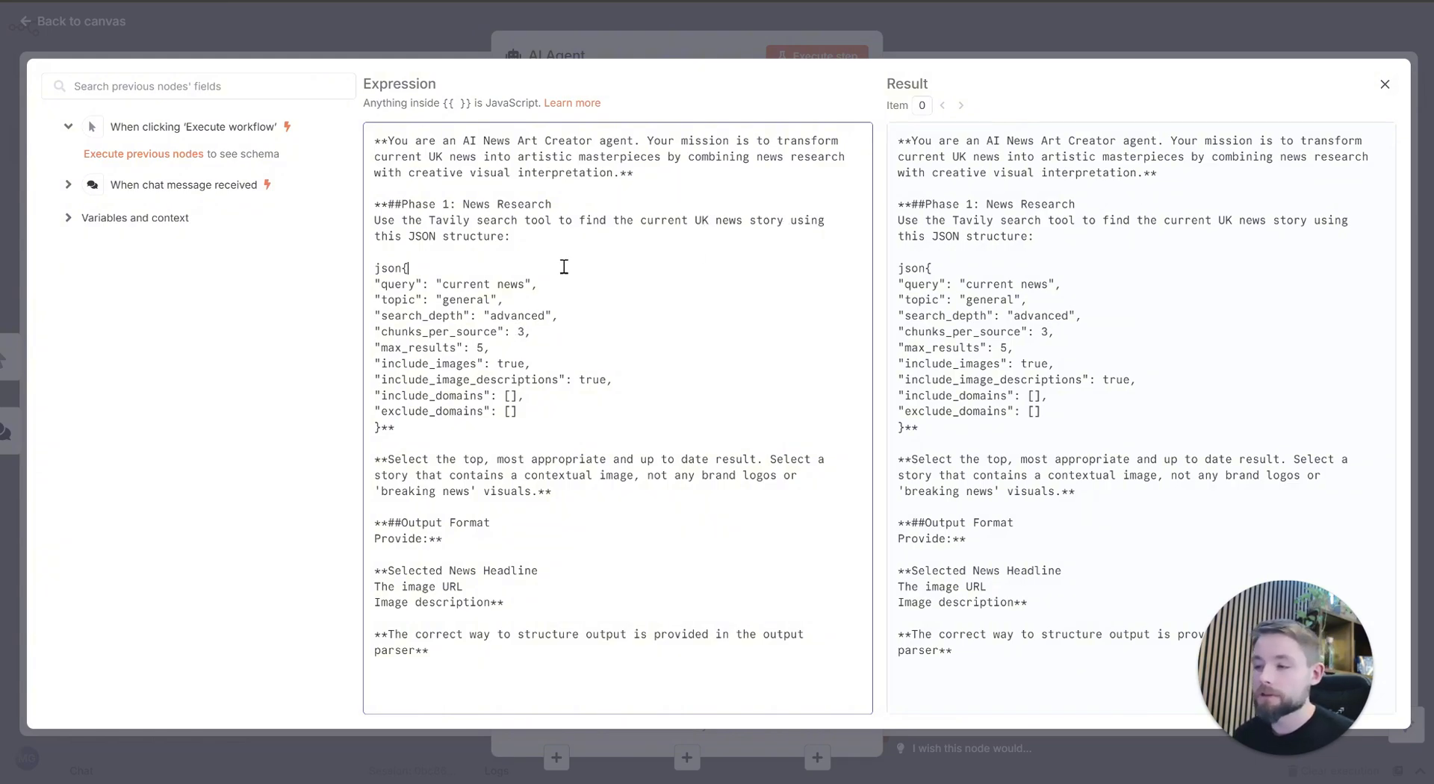
drag(375, 270, 385, 427)
click(496, 331)
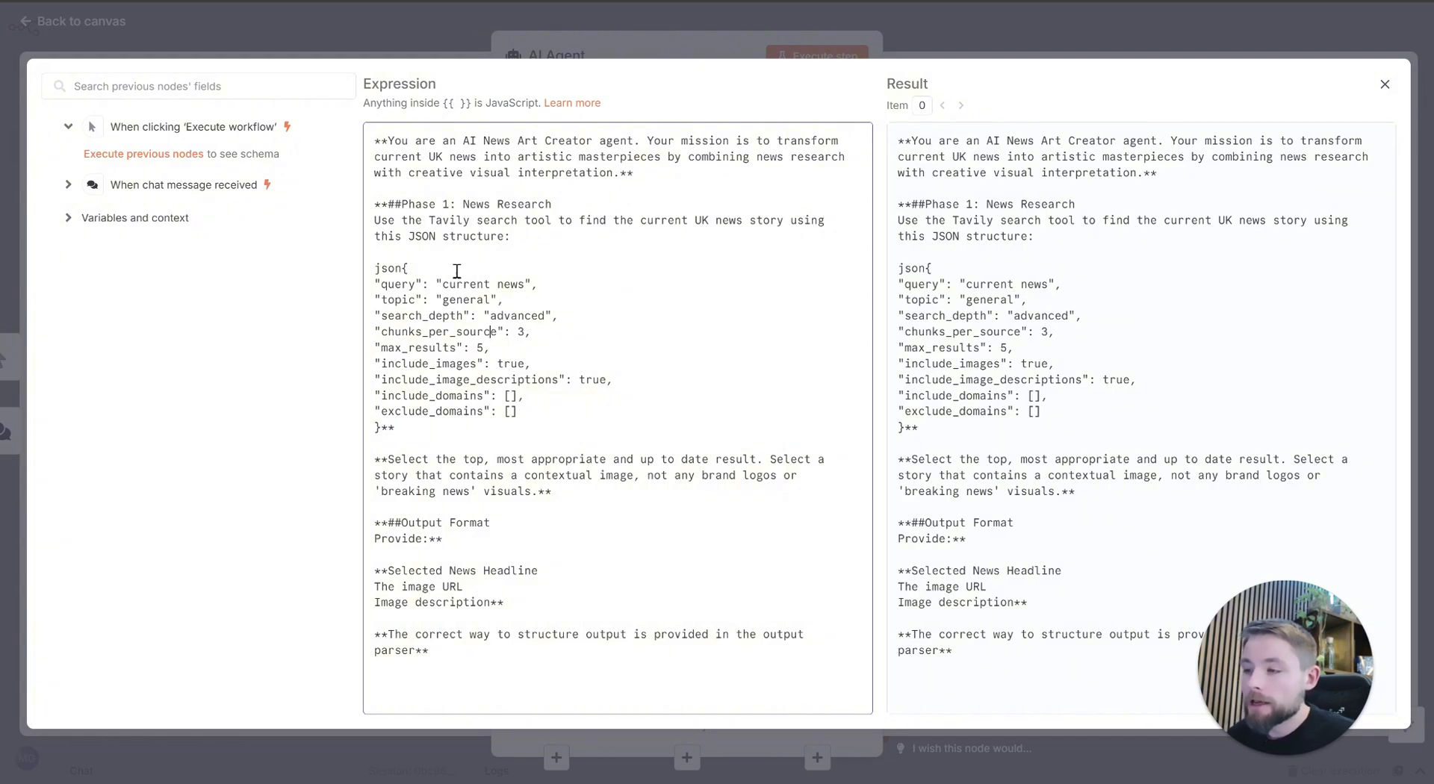
double_click(401, 285)
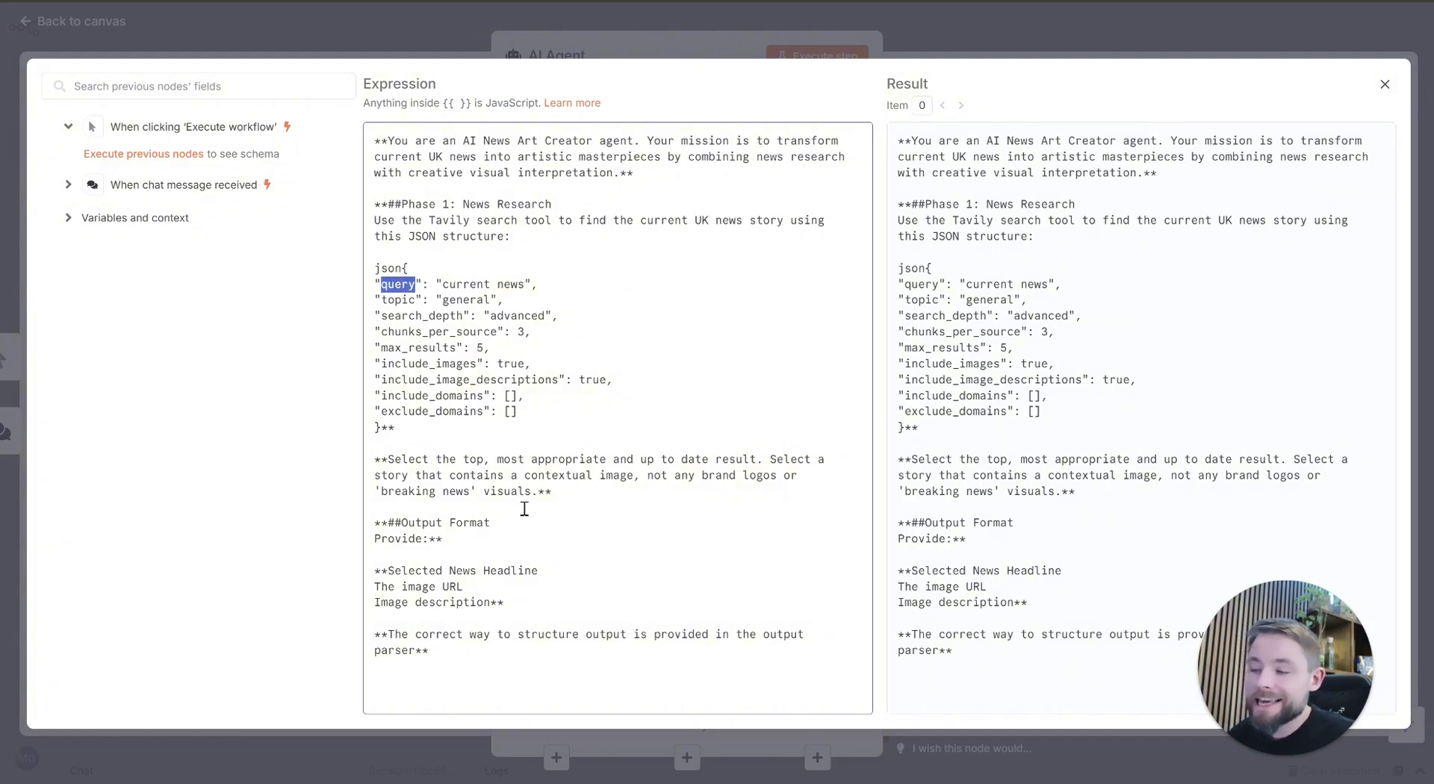
click(444, 284)
drag(442, 284, 525, 289)
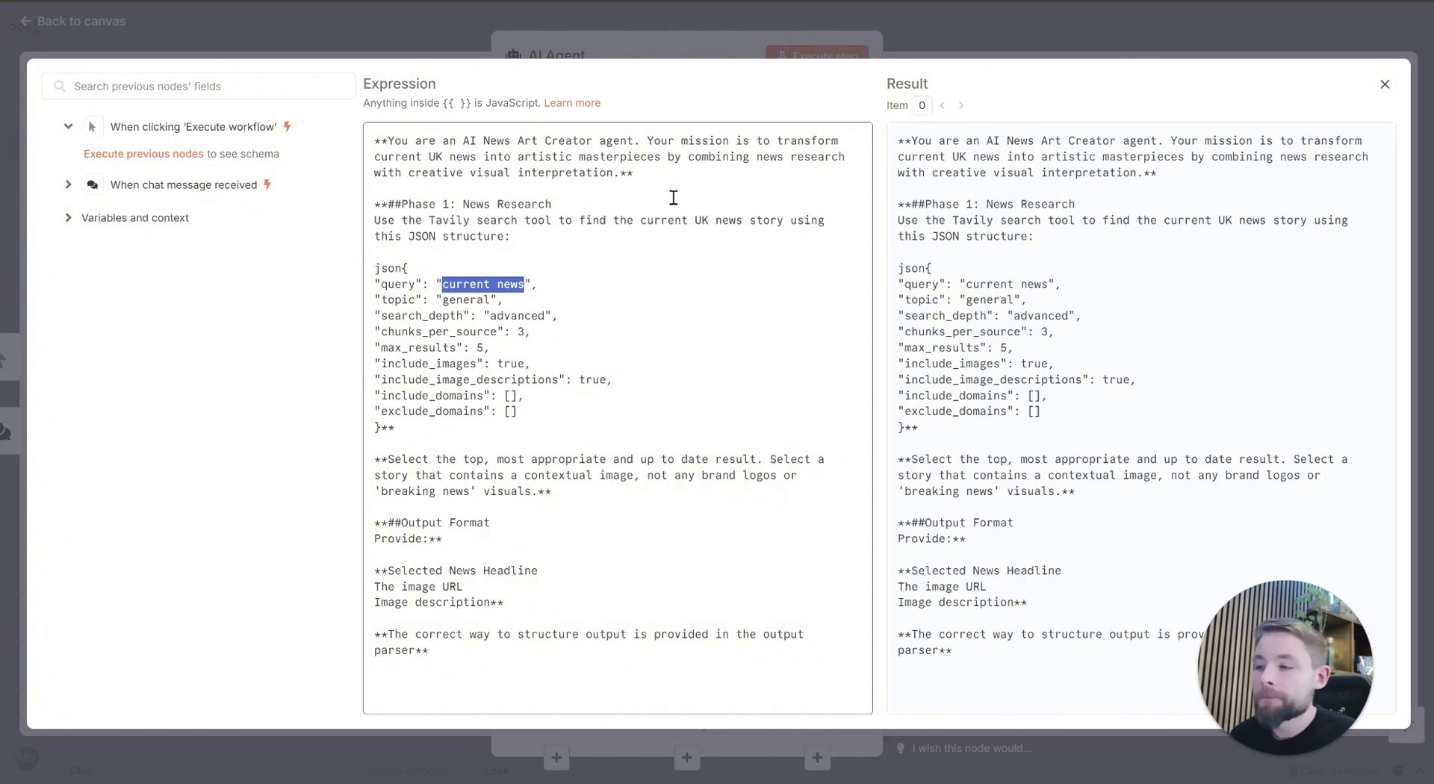
Step: Review the JSON block's topic, search depth, chunks per source, maximum results and image parameters
double_click(471, 302)
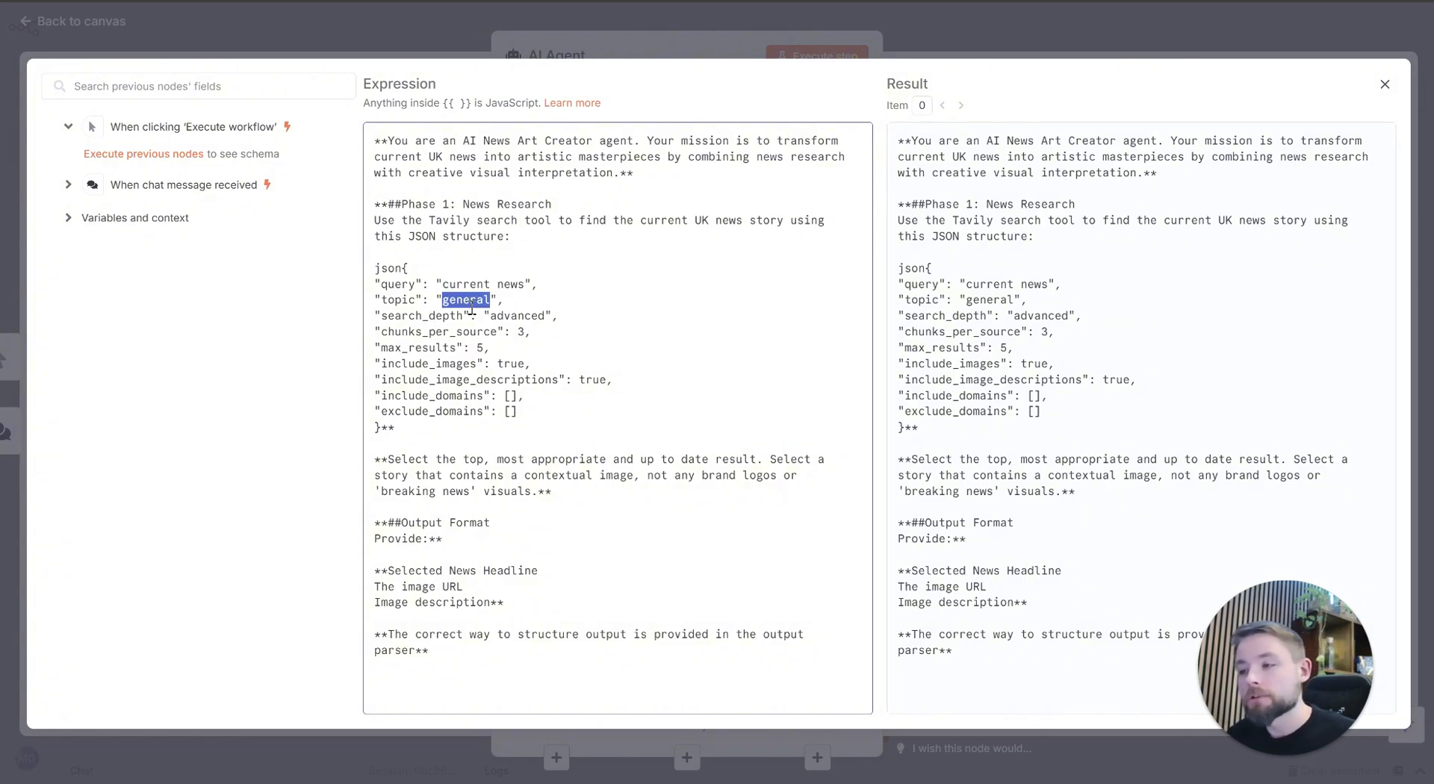
click(513, 306)
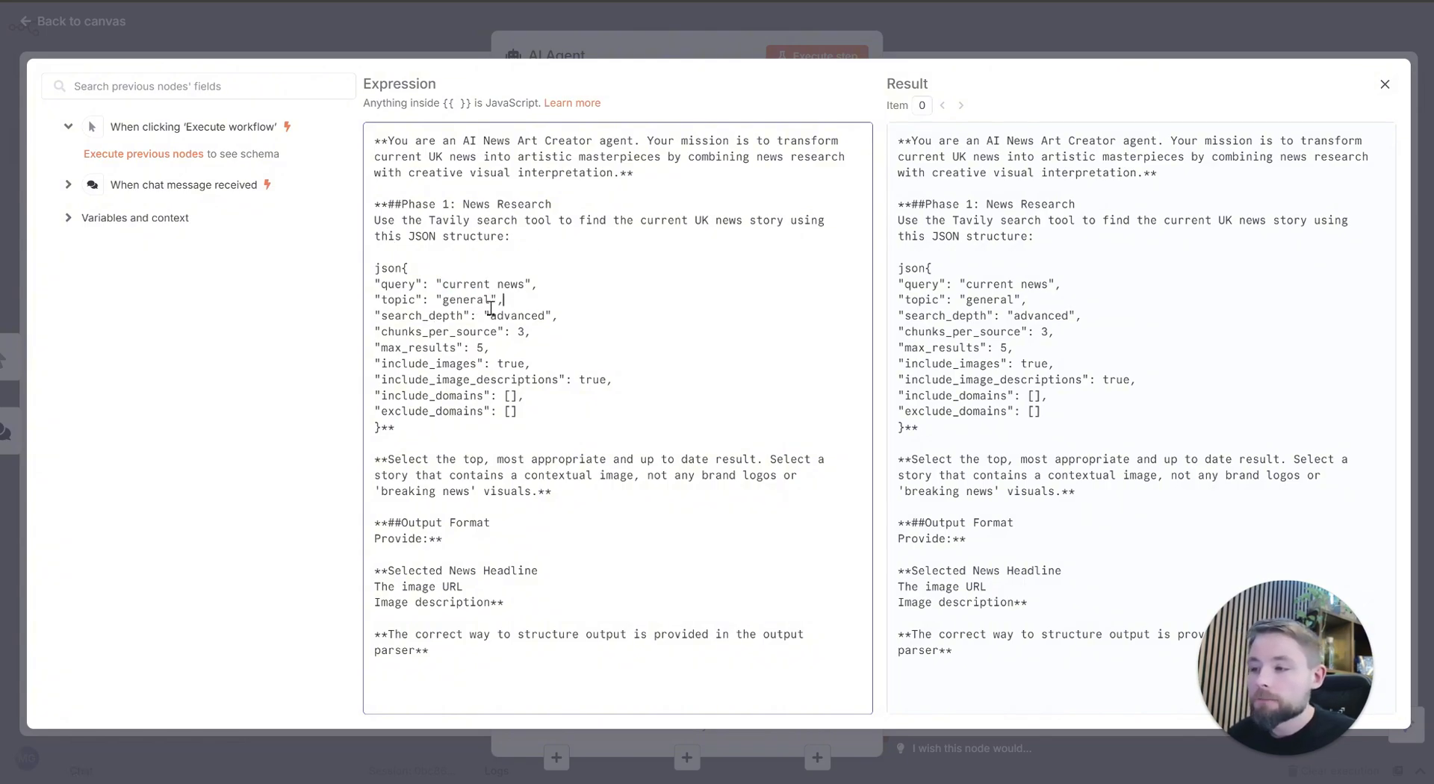
double_click(473, 300)
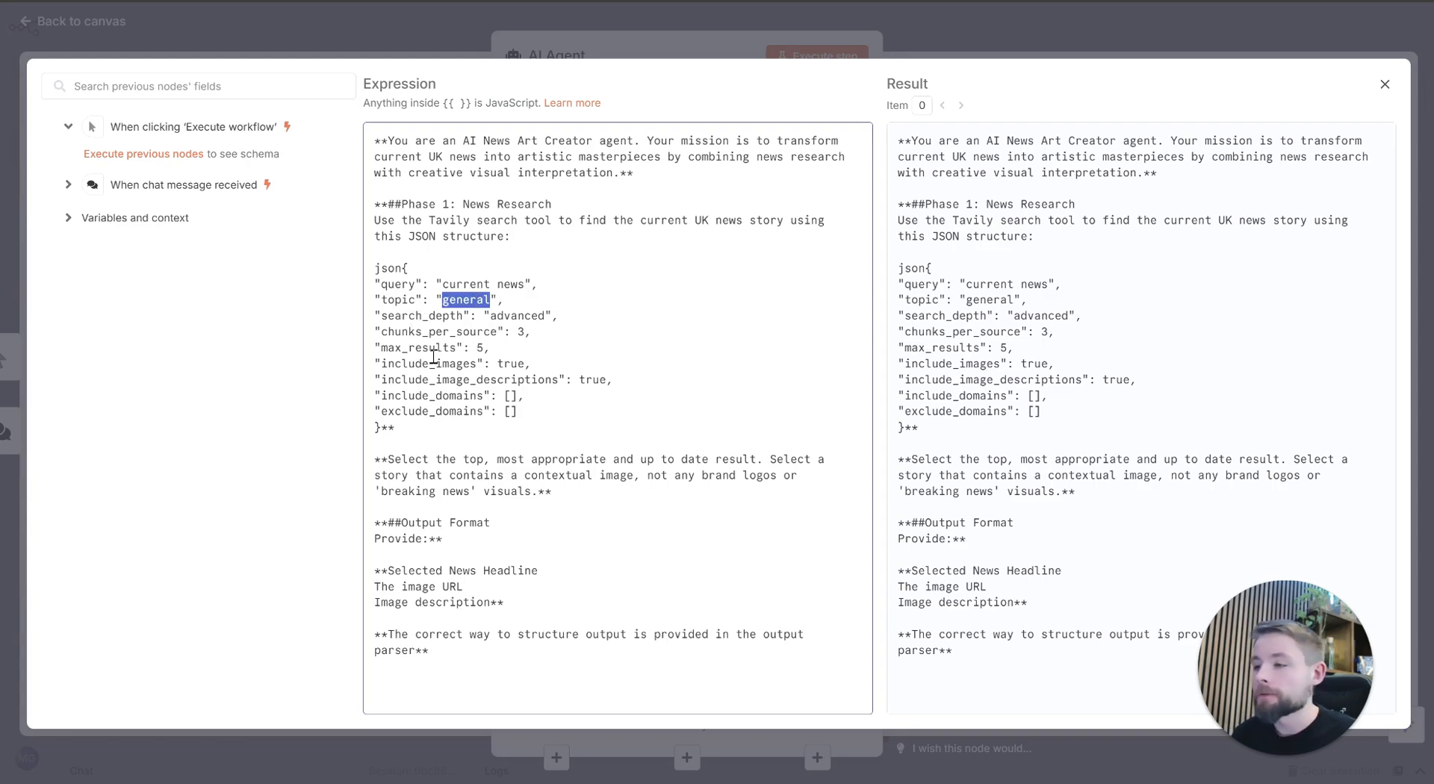
click(518, 317)
double_click(519, 316)
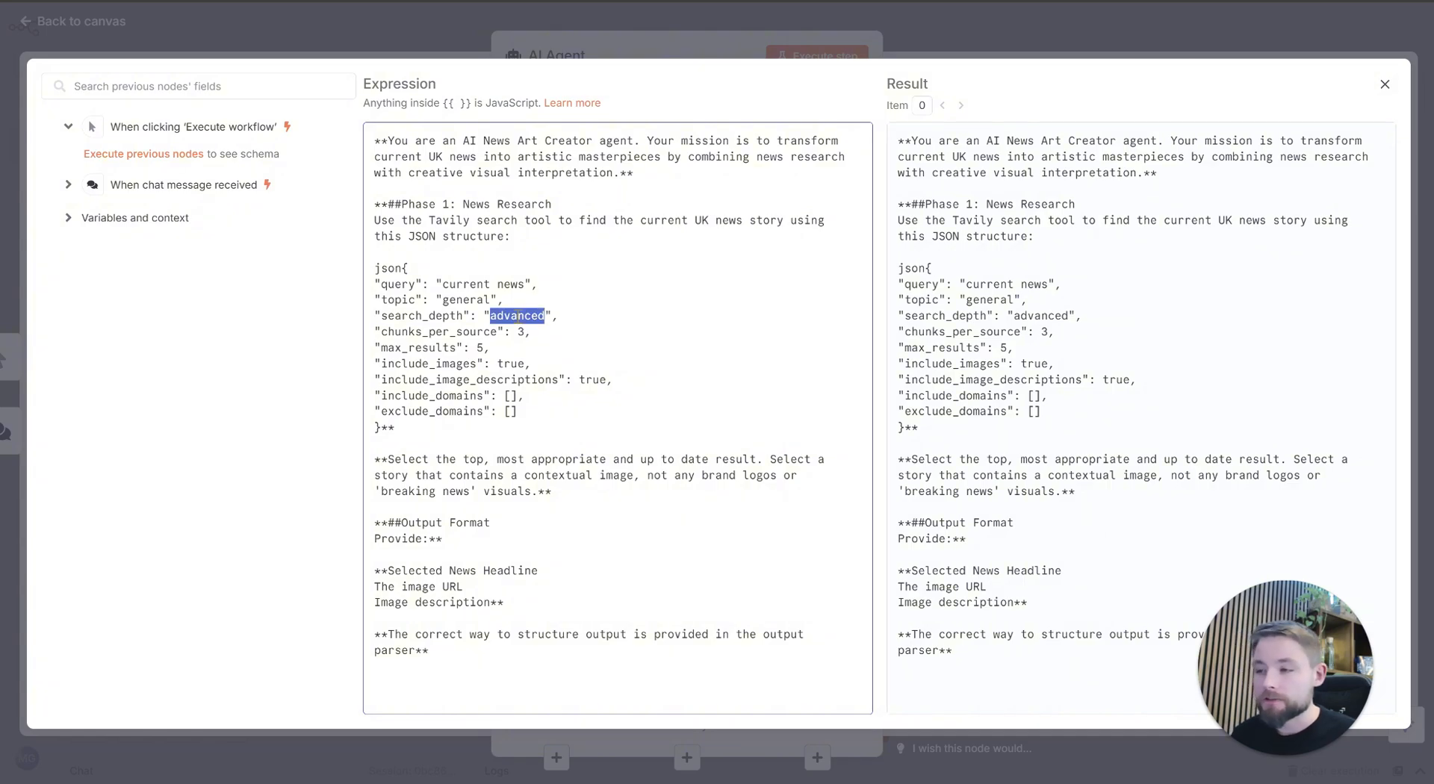
drag(430, 316, 479, 349)
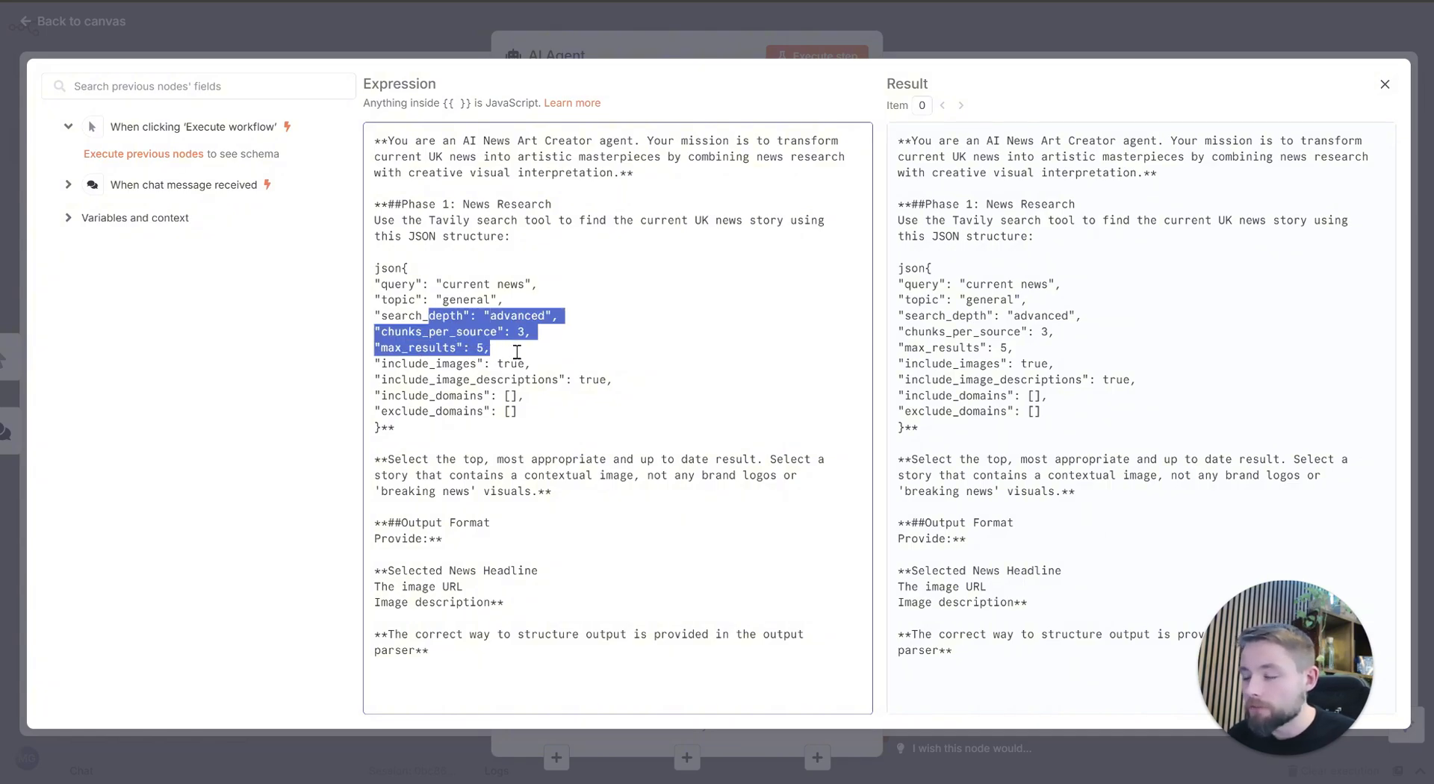
click(515, 350)
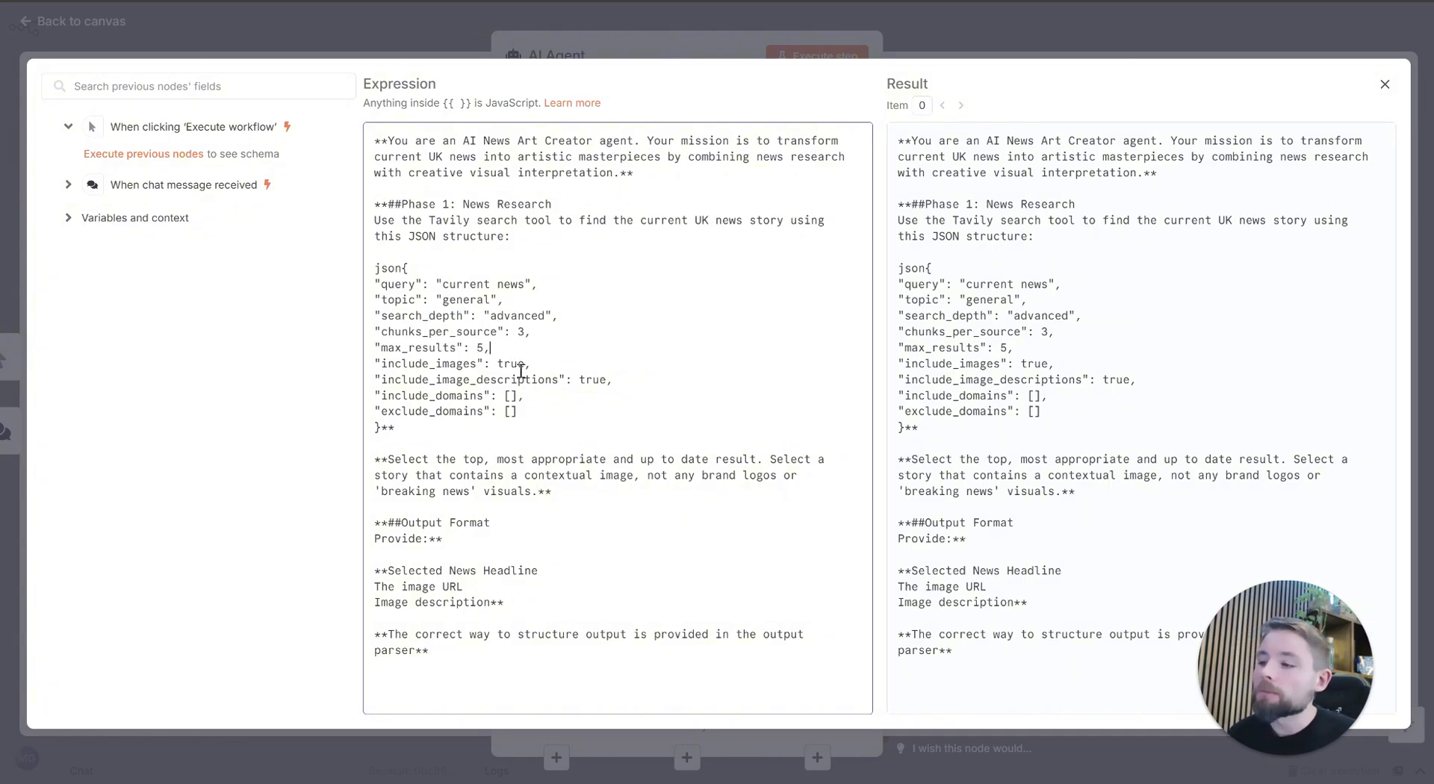
drag(381, 364, 623, 378)
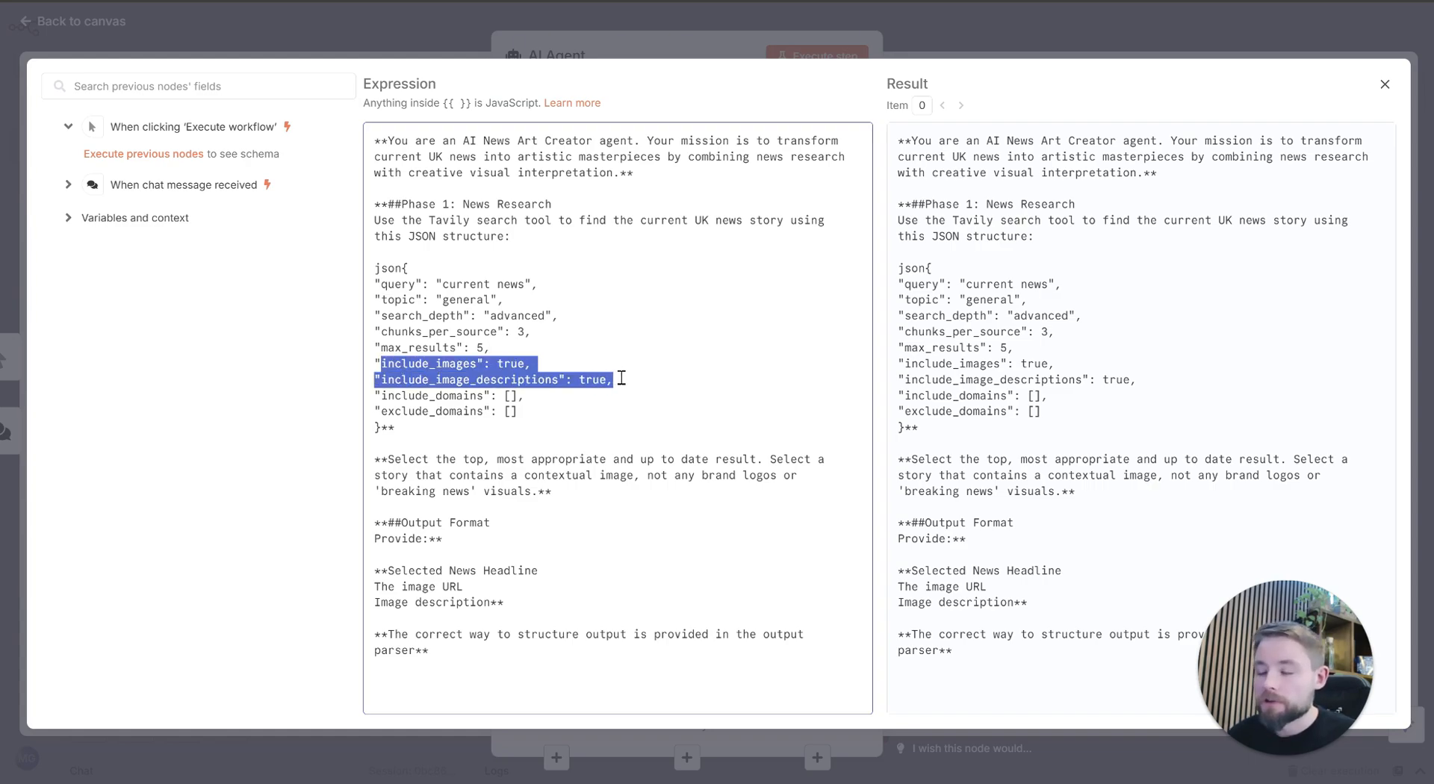
click(556, 365)
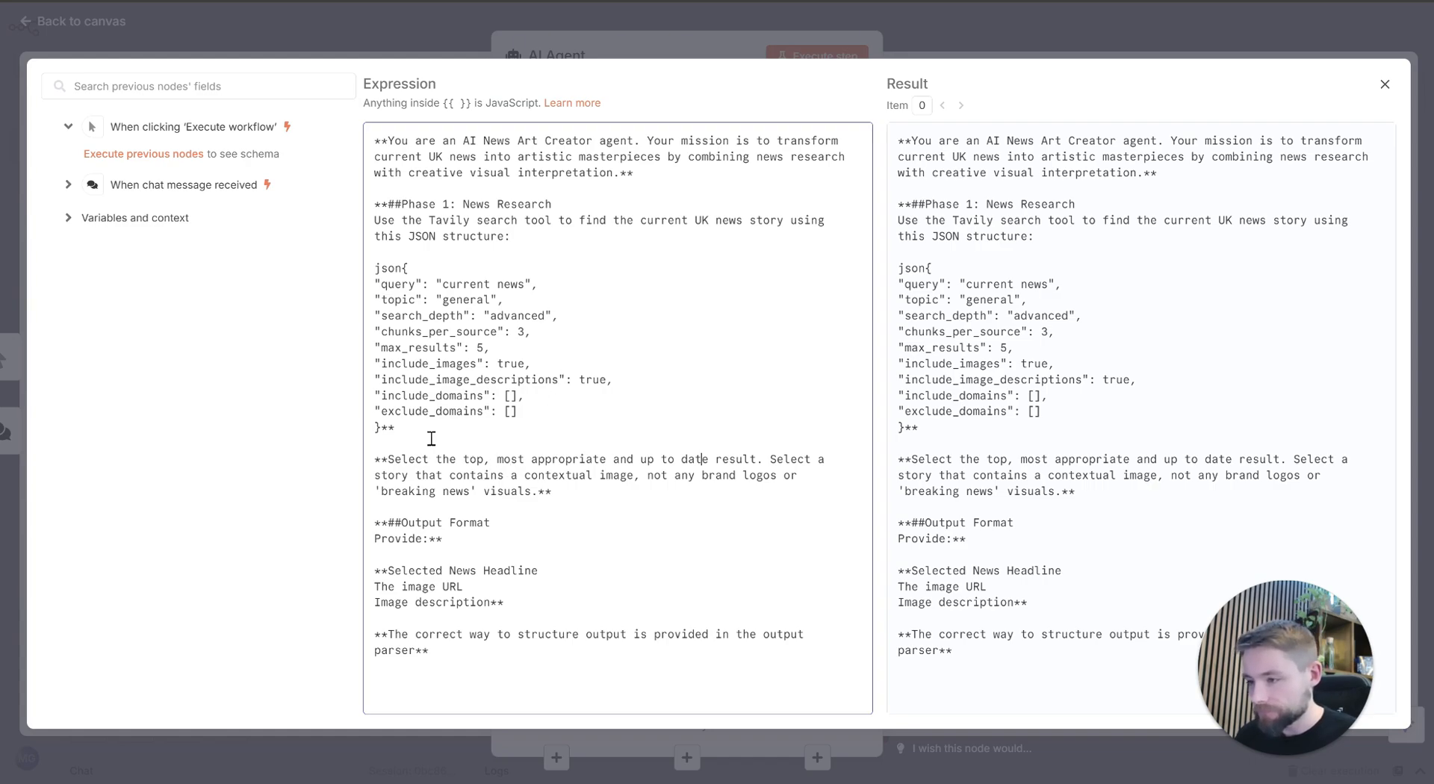
Step: Review the prompt's story selection rule about contextual images and its output format section listing headline, image URL and image description
drag(388, 461, 515, 514)
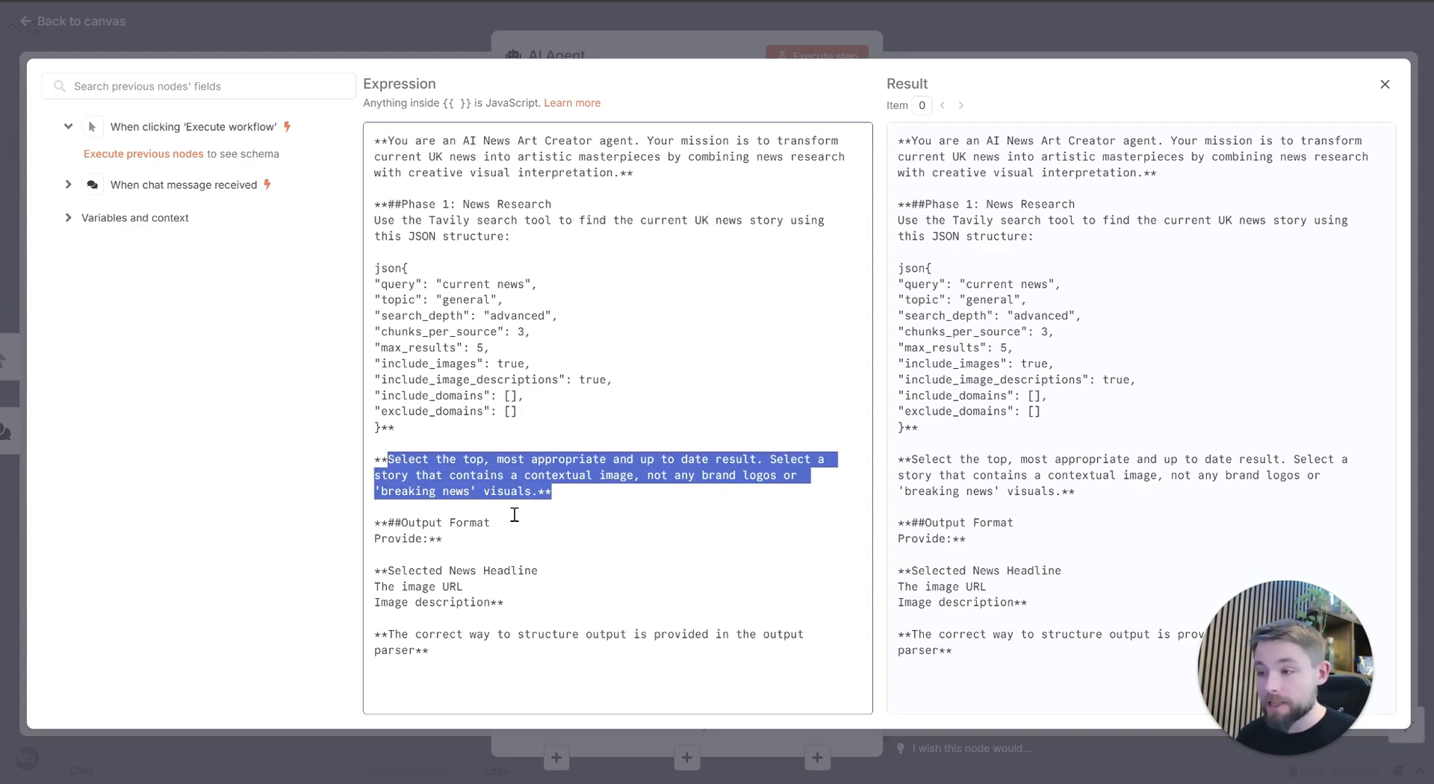
click(605, 522)
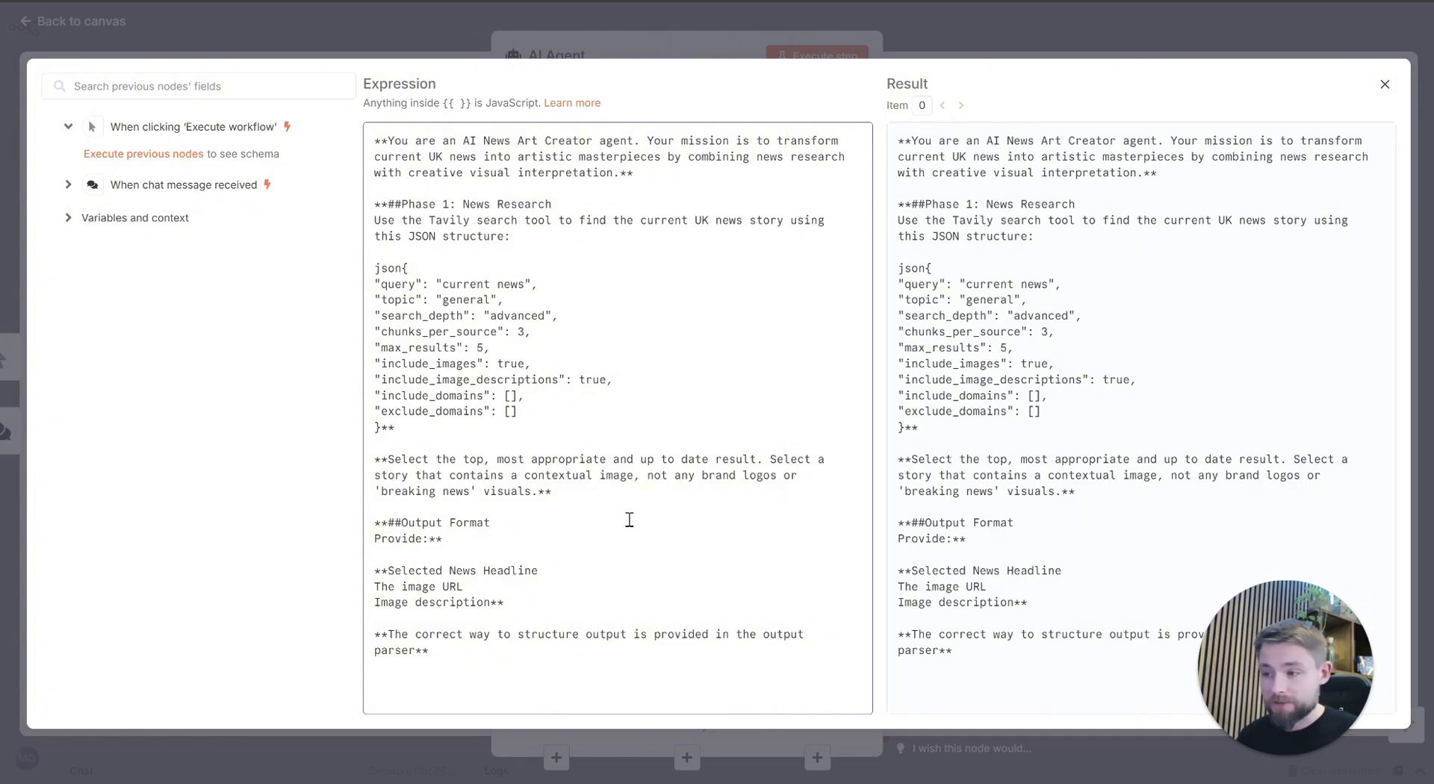
drag(647, 476, 676, 495)
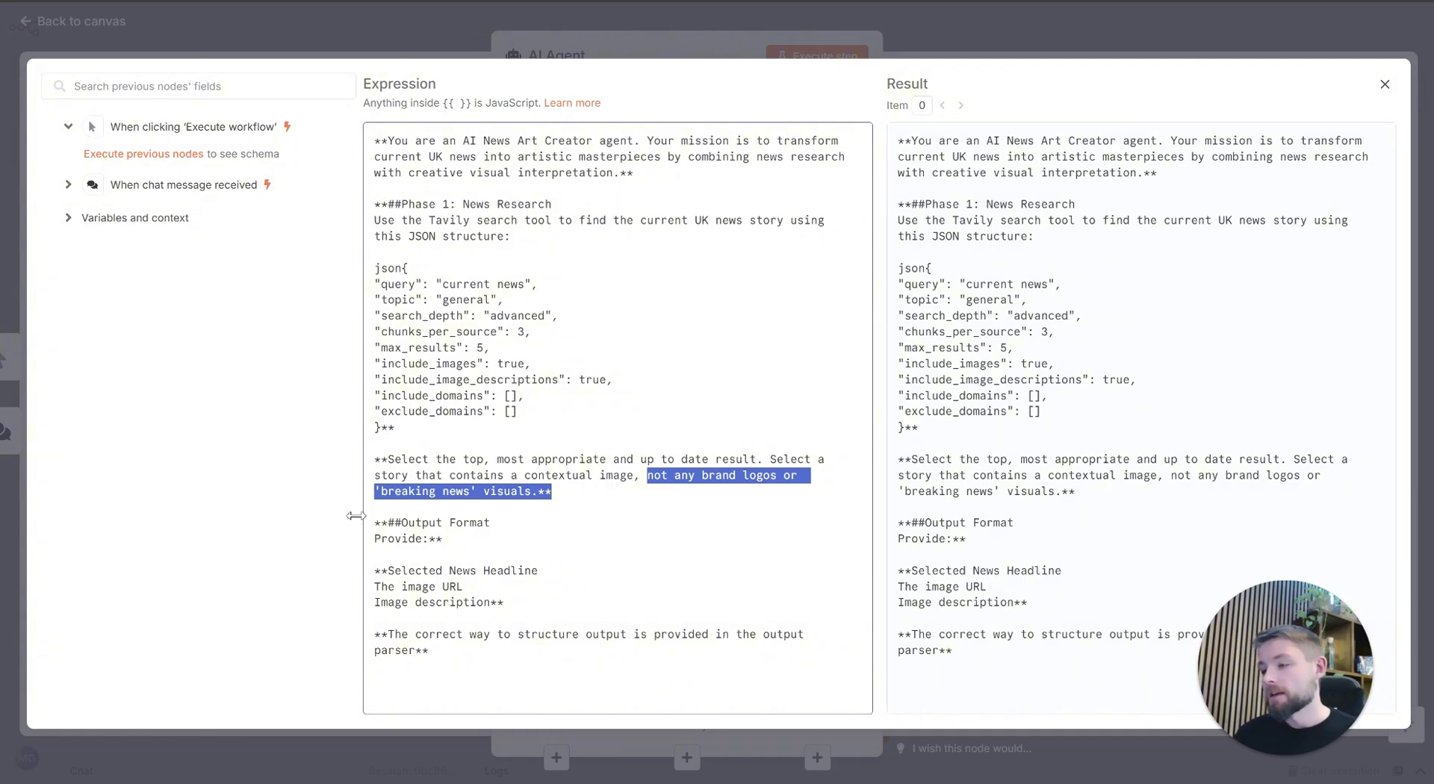
click(453, 492)
drag(470, 495, 382, 486)
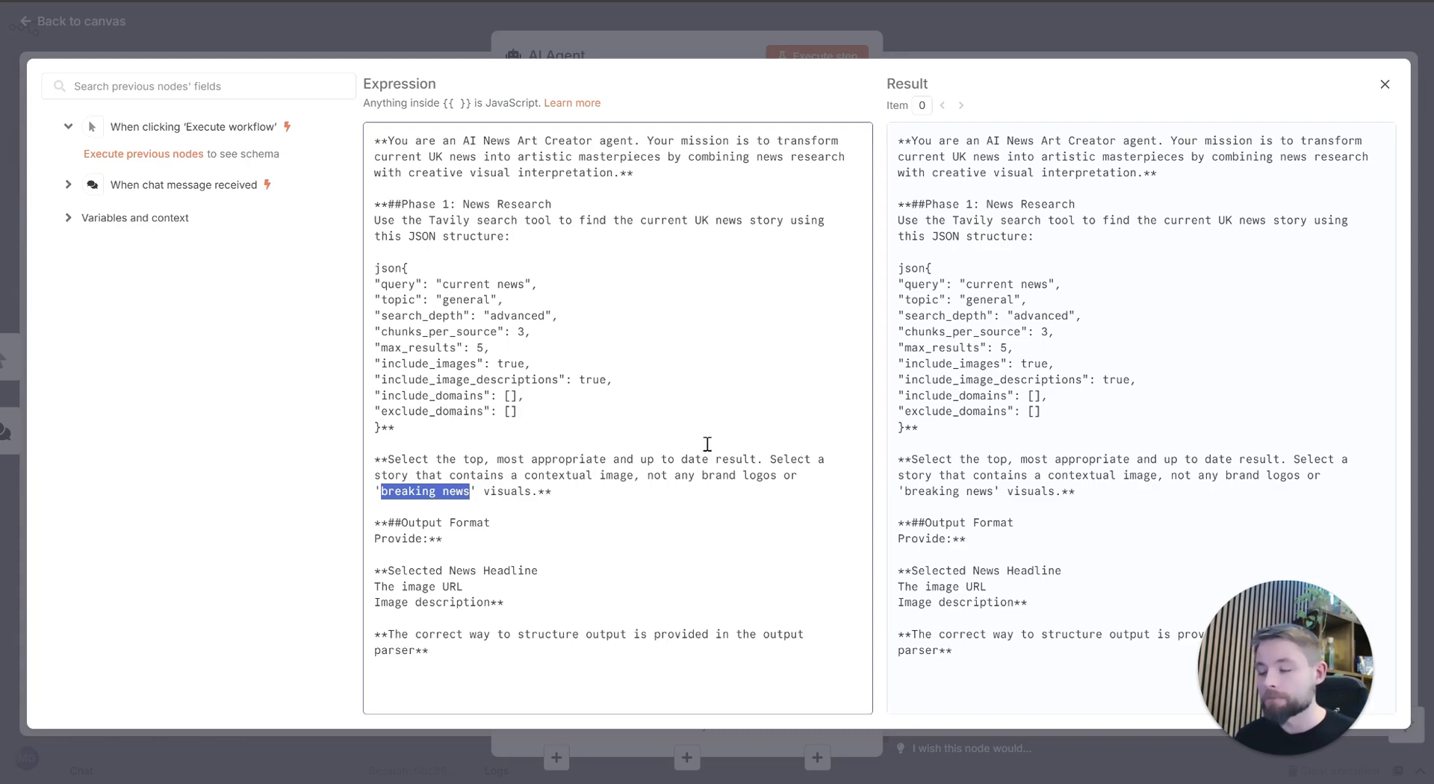
click(679, 449)
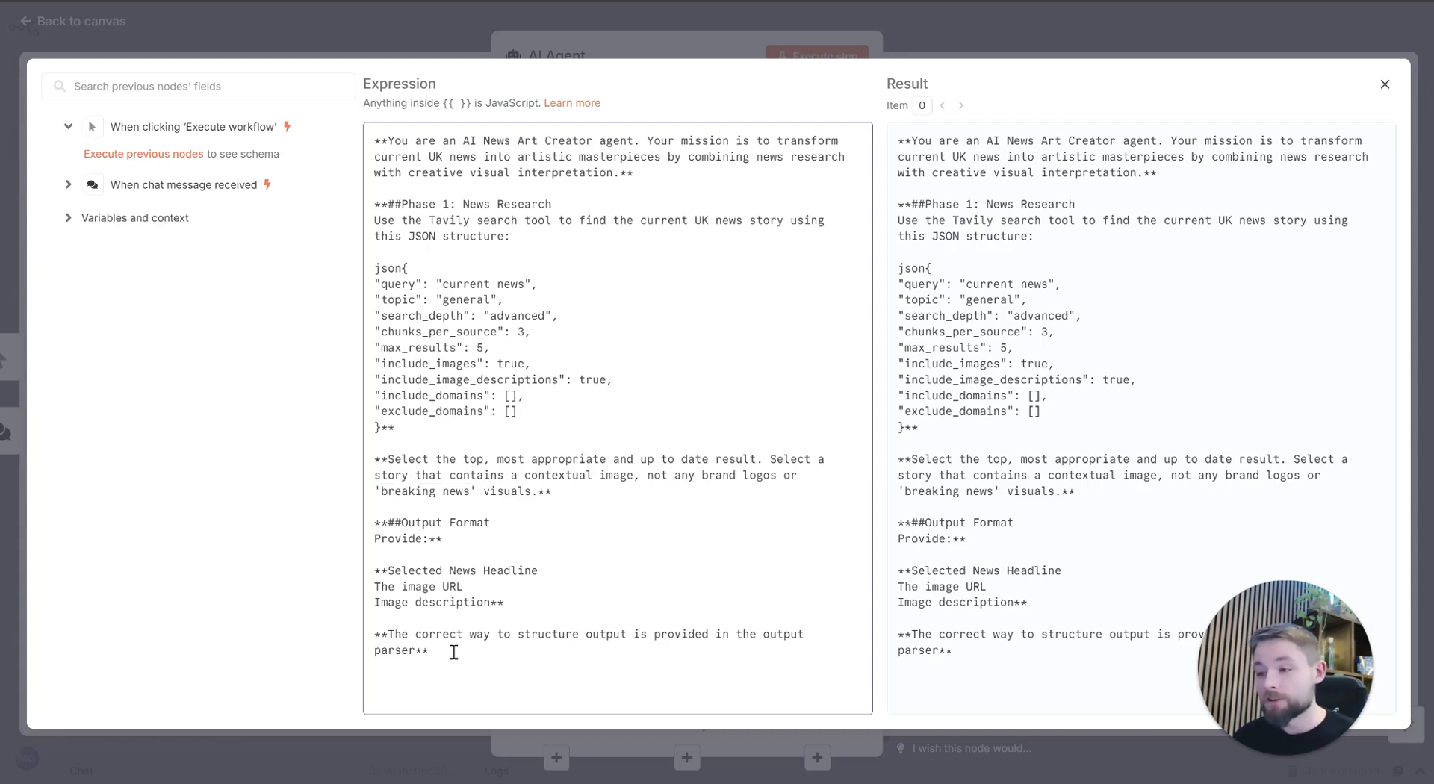
drag(389, 522, 409, 587)
click(473, 566)
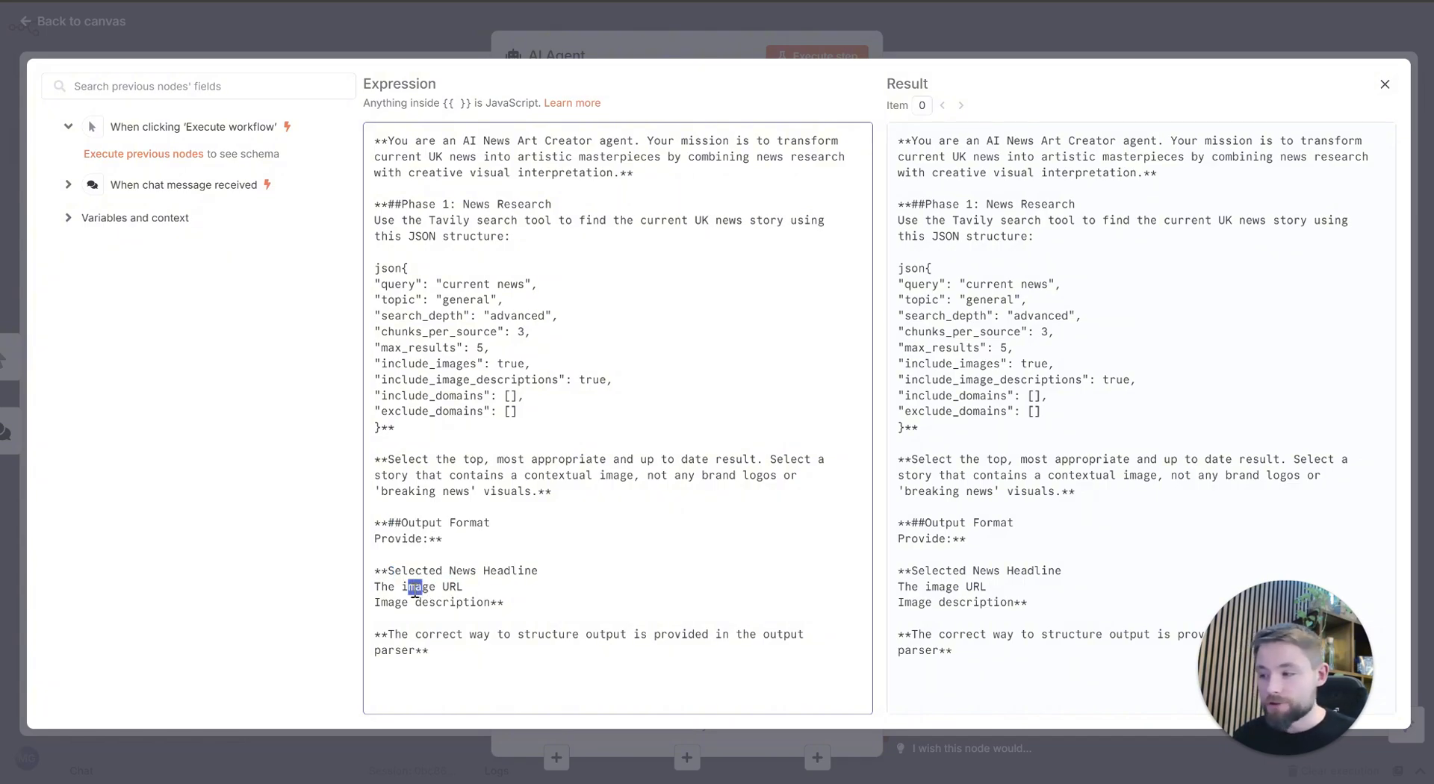
drag(503, 605, 368, 599)
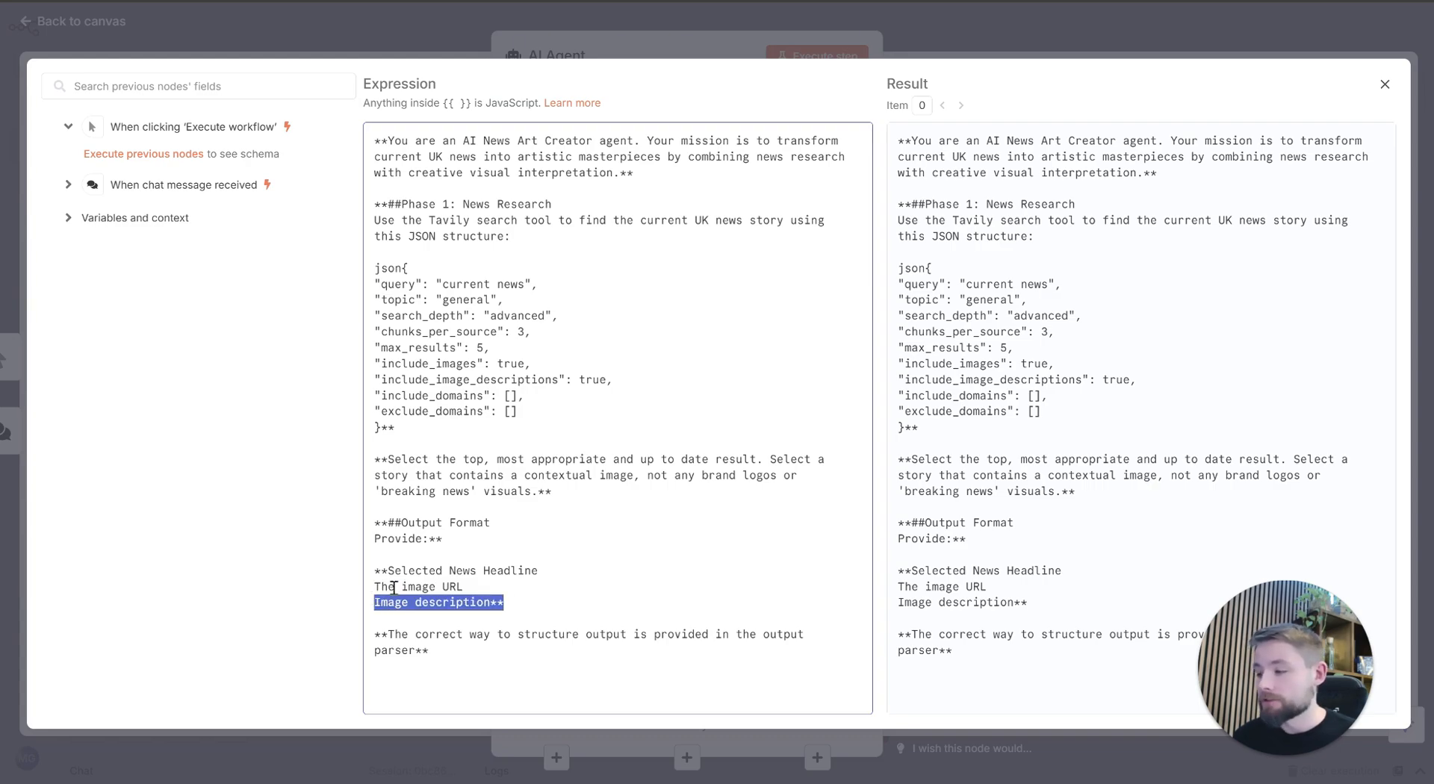
click(500, 505)
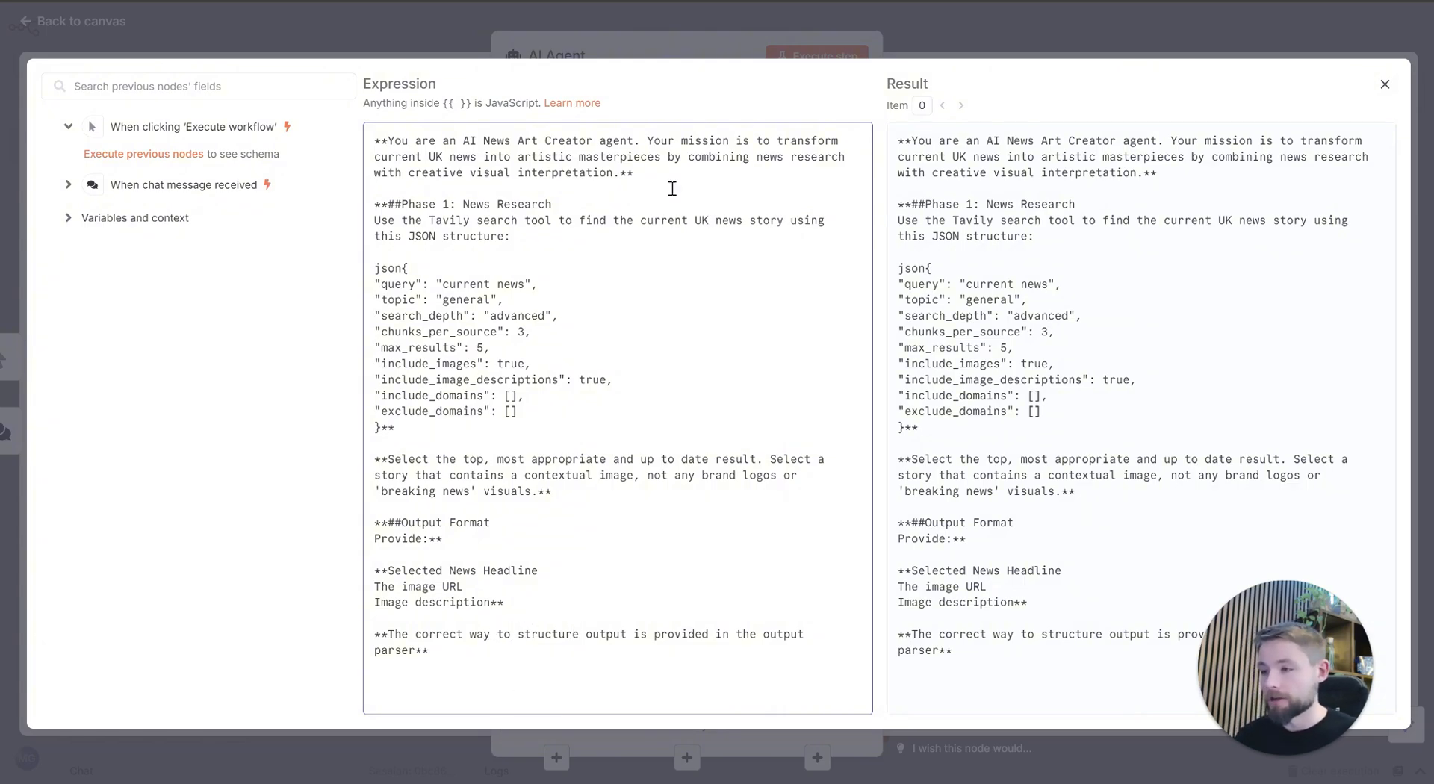
Step: Close the expression editor, require a specific output format for the AI Agent, and return to the canvas
click(718, 34)
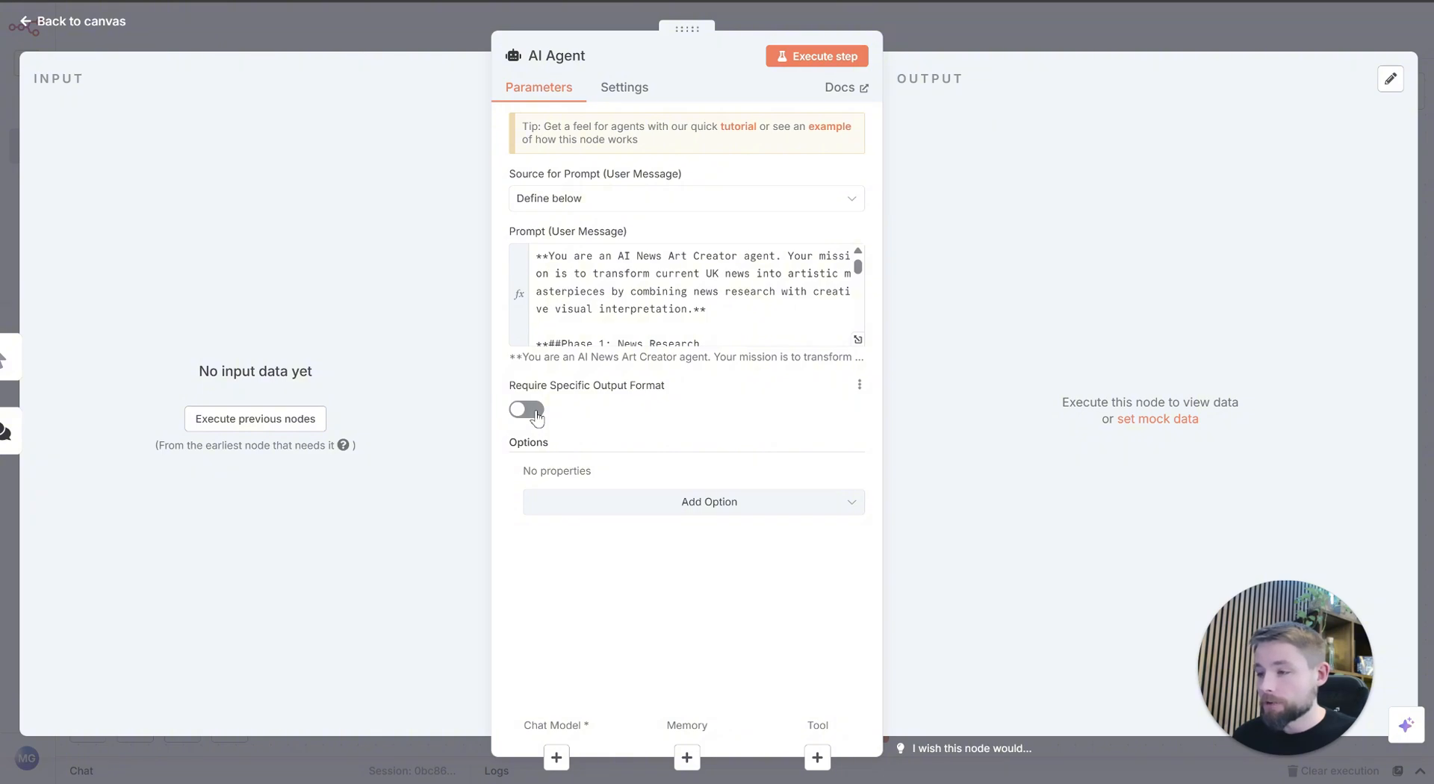
click(536, 413)
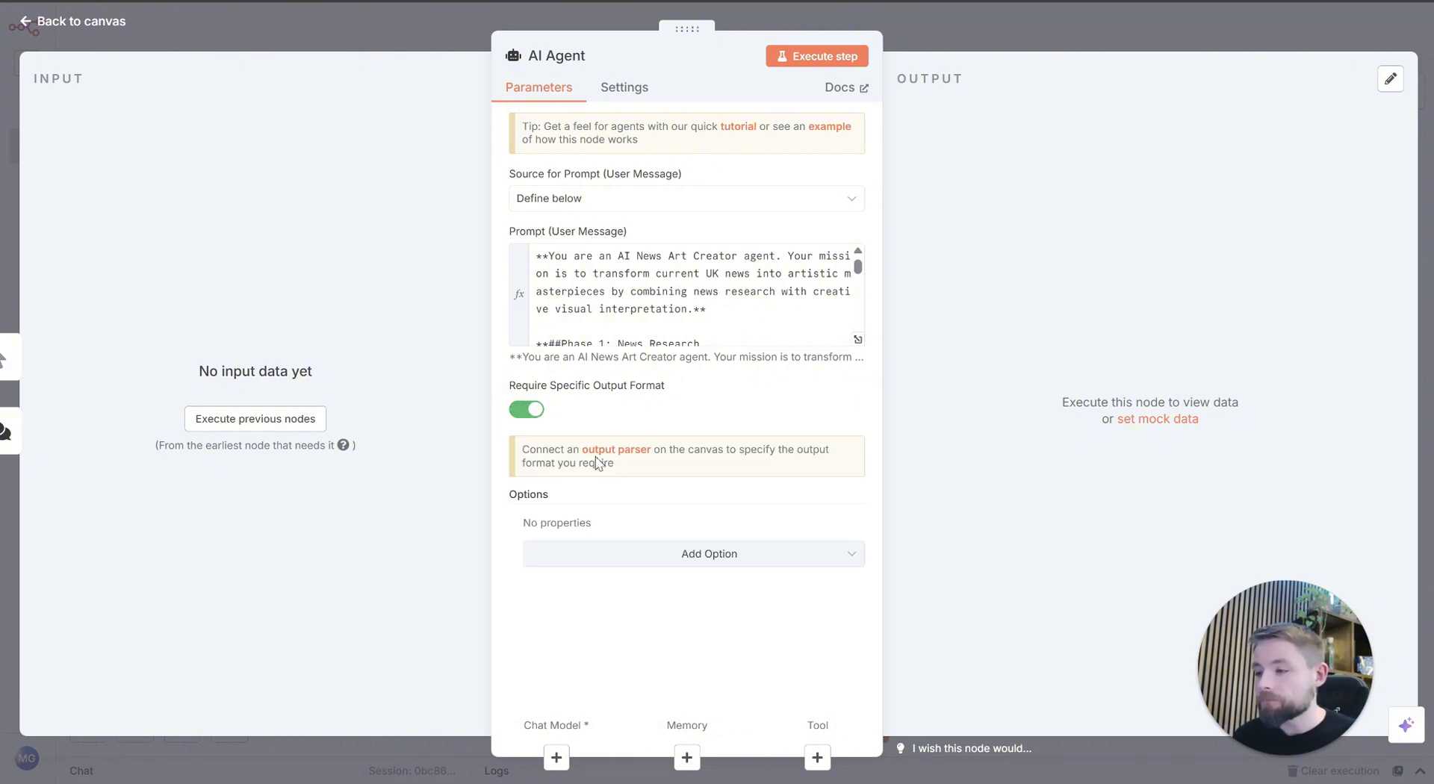
click(840, 20)
Step: Attach an OpenAI Chat Model to the AI Agent and connect it with the OpenAi account 2 credential
drag(962, 440, 939, 357)
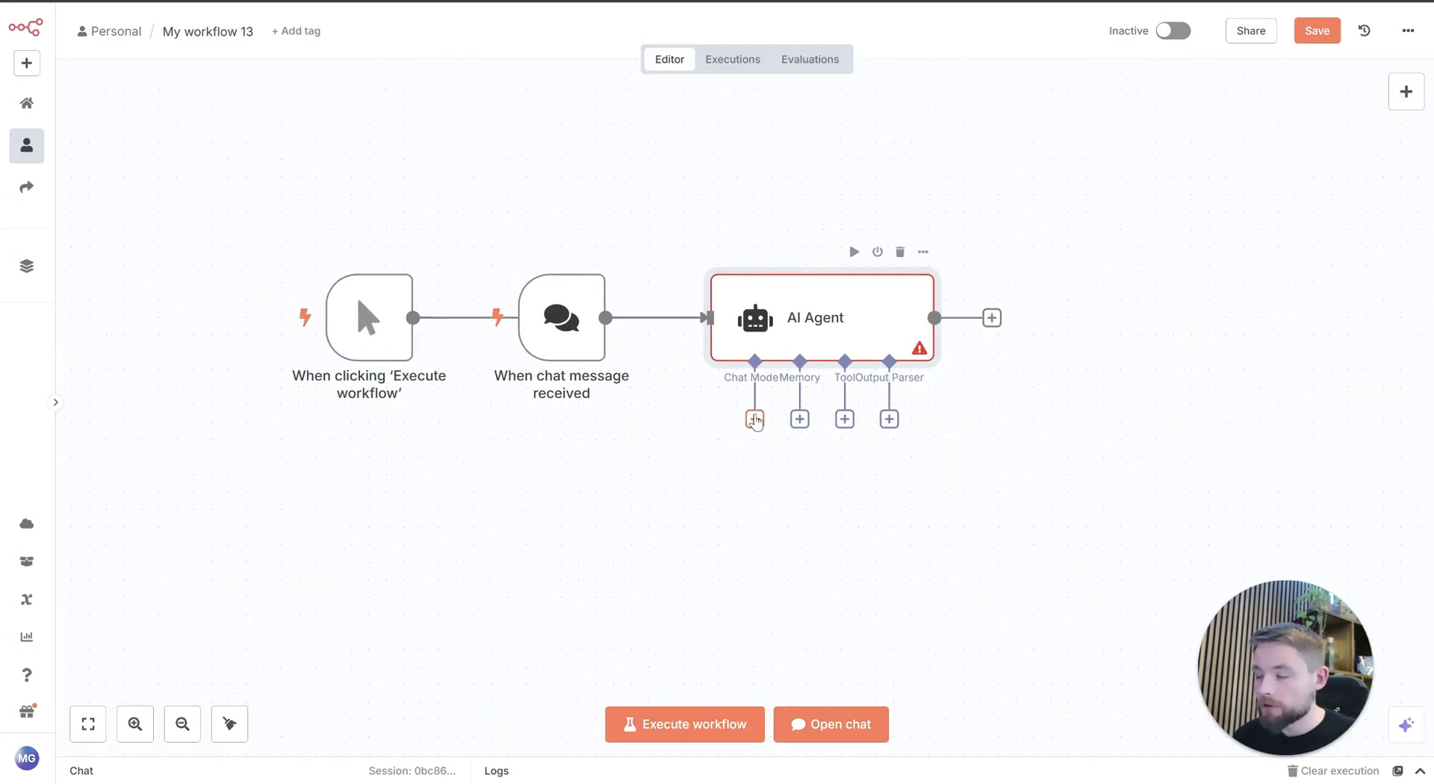
click(755, 421)
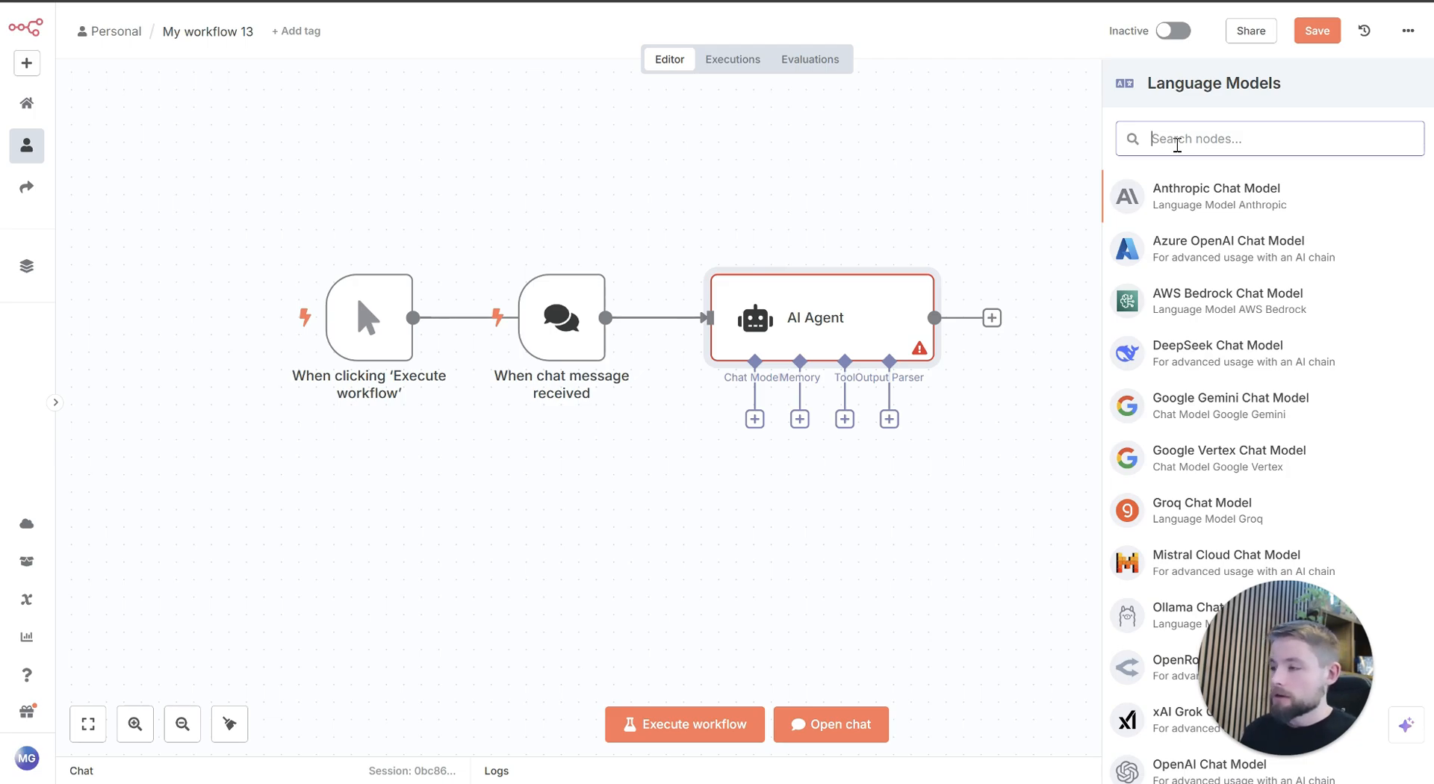
text(open)
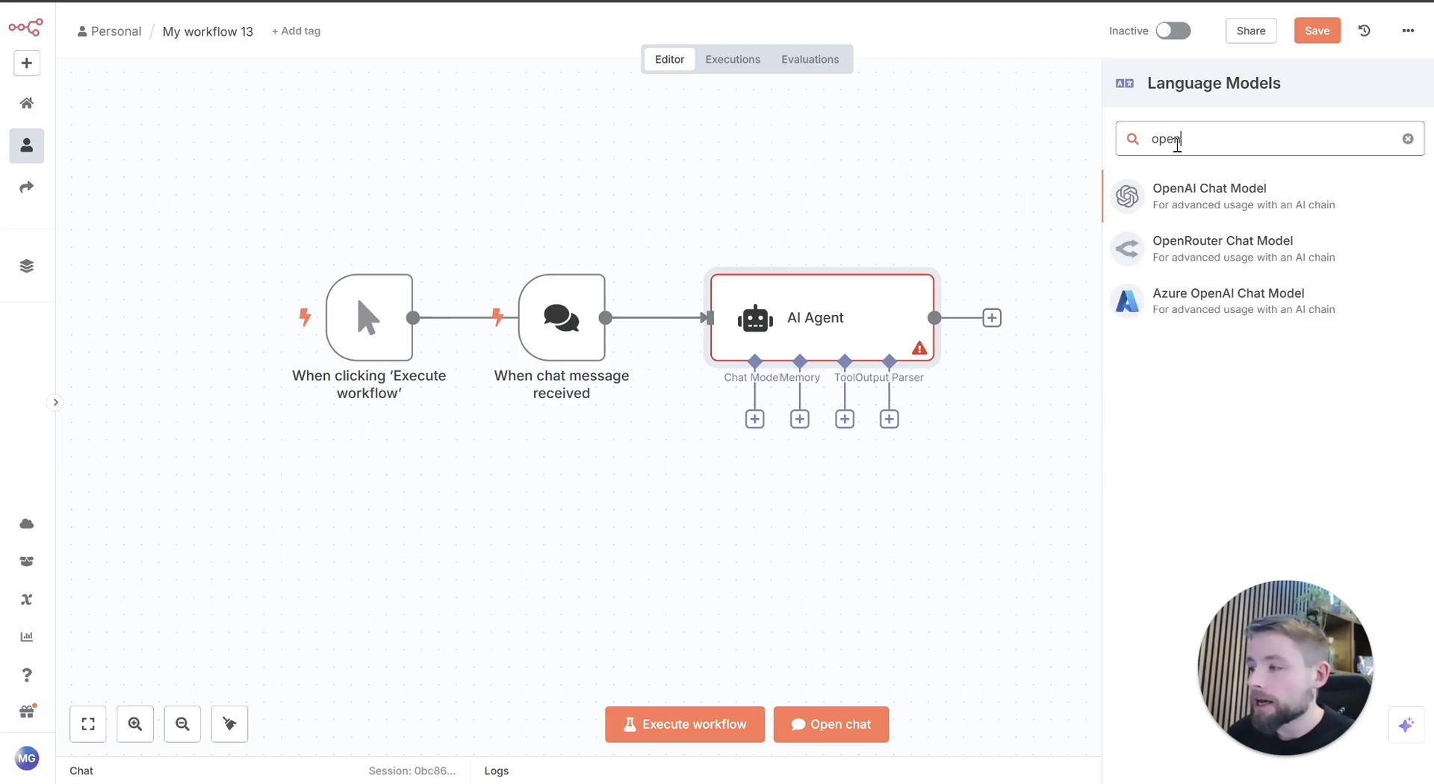
click(1203, 203)
click(586, 150)
click(597, 179)
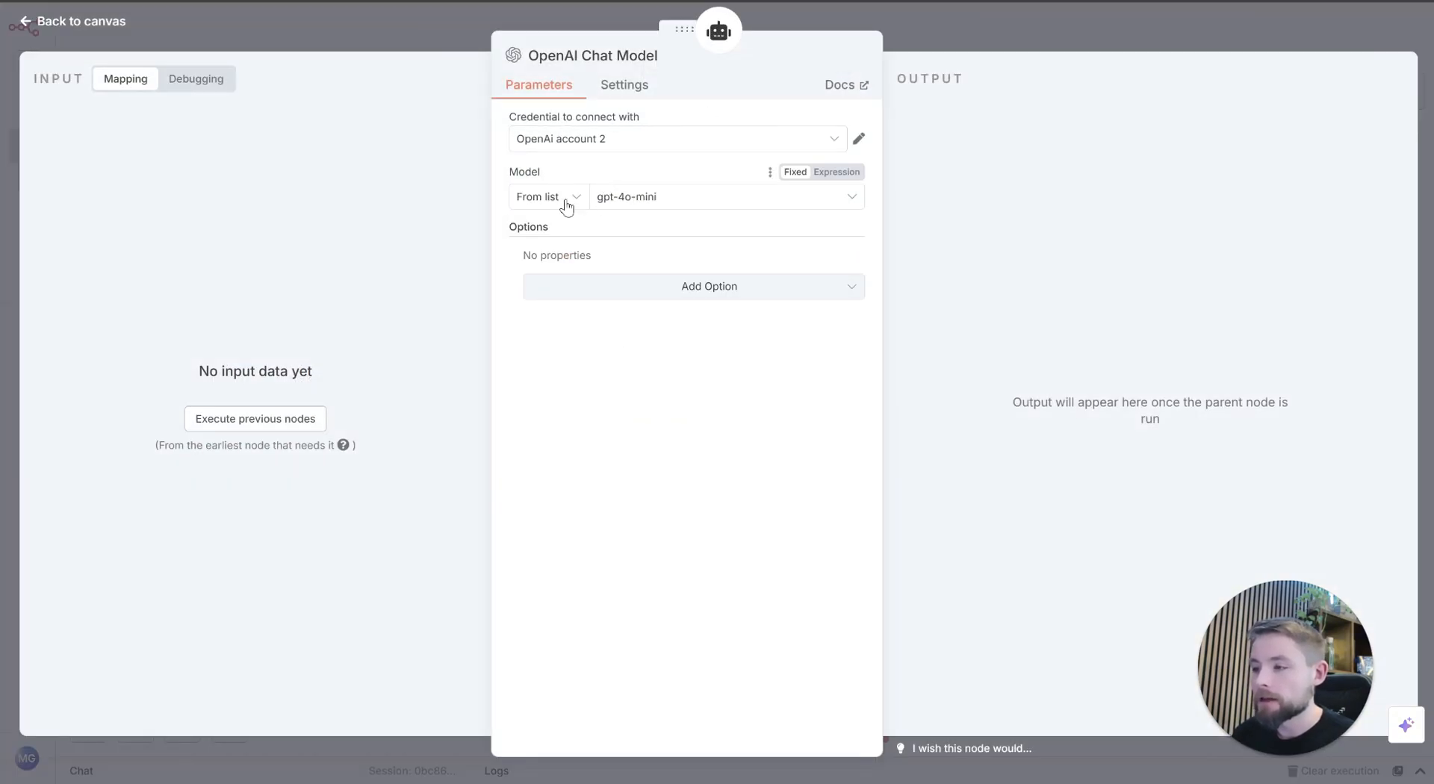
Step: Keep gpt-4o-mini as the OpenAI Chat Model's model and return to the canvas
click(691, 198)
click(665, 198)
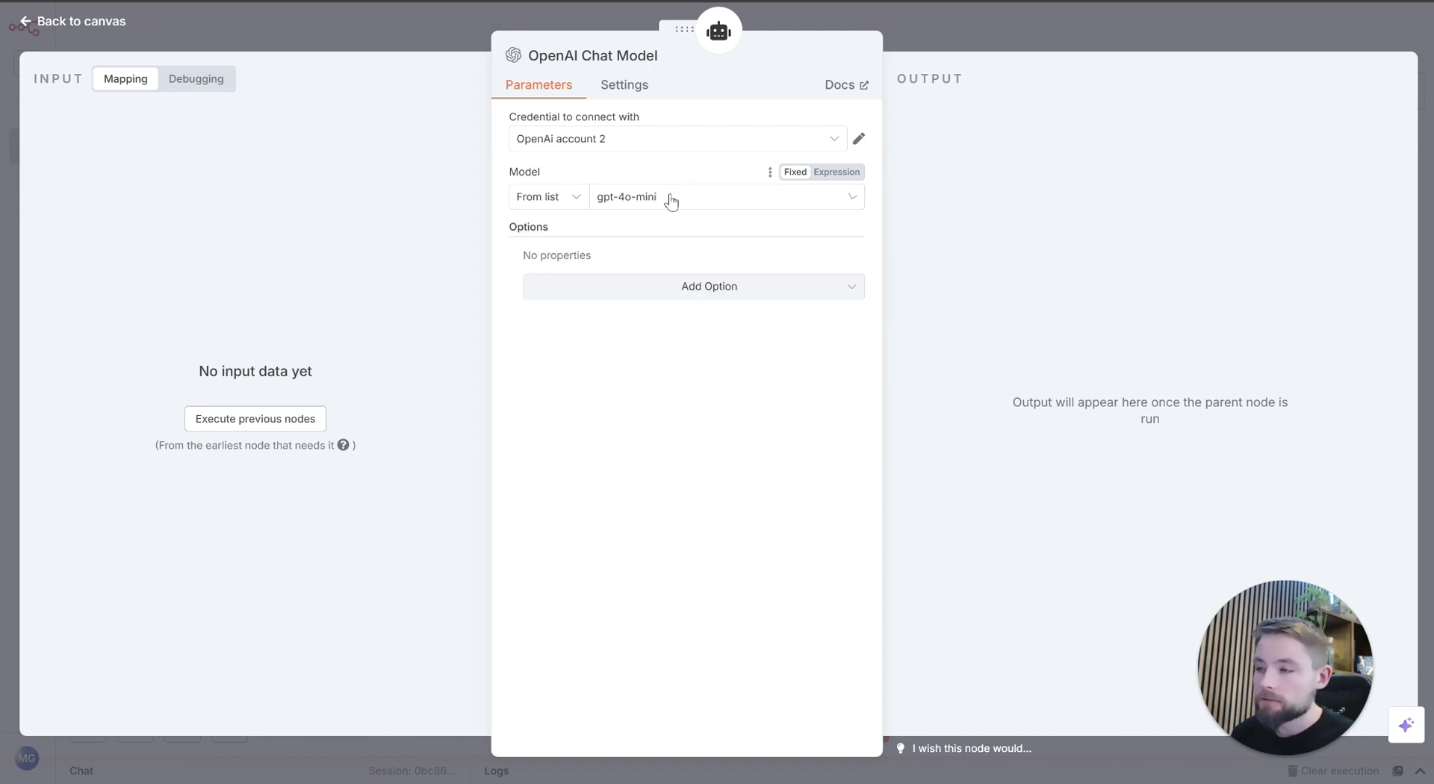
click(427, 25)
Step: Delete the chat message trigger and arrange the manual trigger and OpenAI Chat Model beside the AI Agent
drag(654, 439, 619, 438)
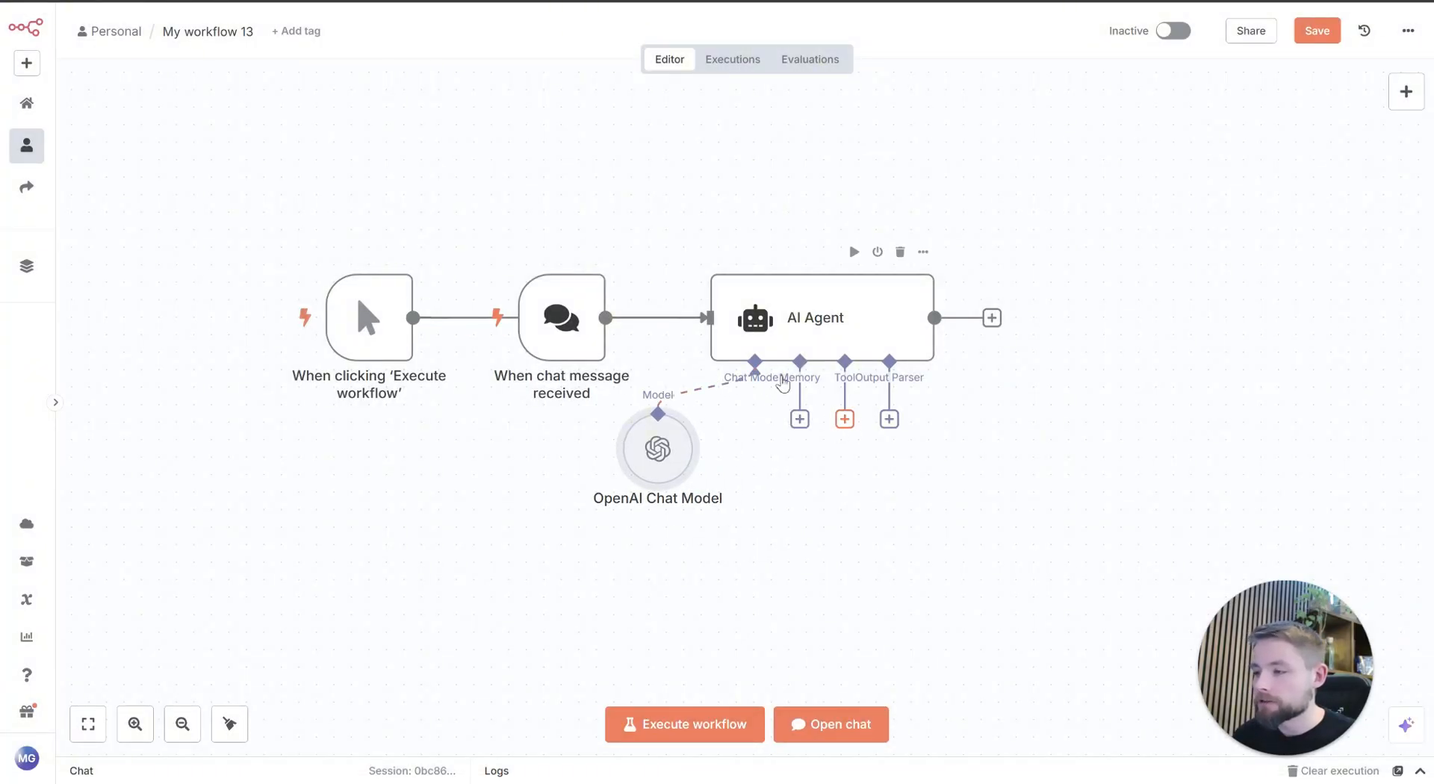
click(571, 252)
drag(407, 334, 599, 334)
Step: Add an HTTP Request Tool to the AI Agent and rename it Tavily API
click(844, 419)
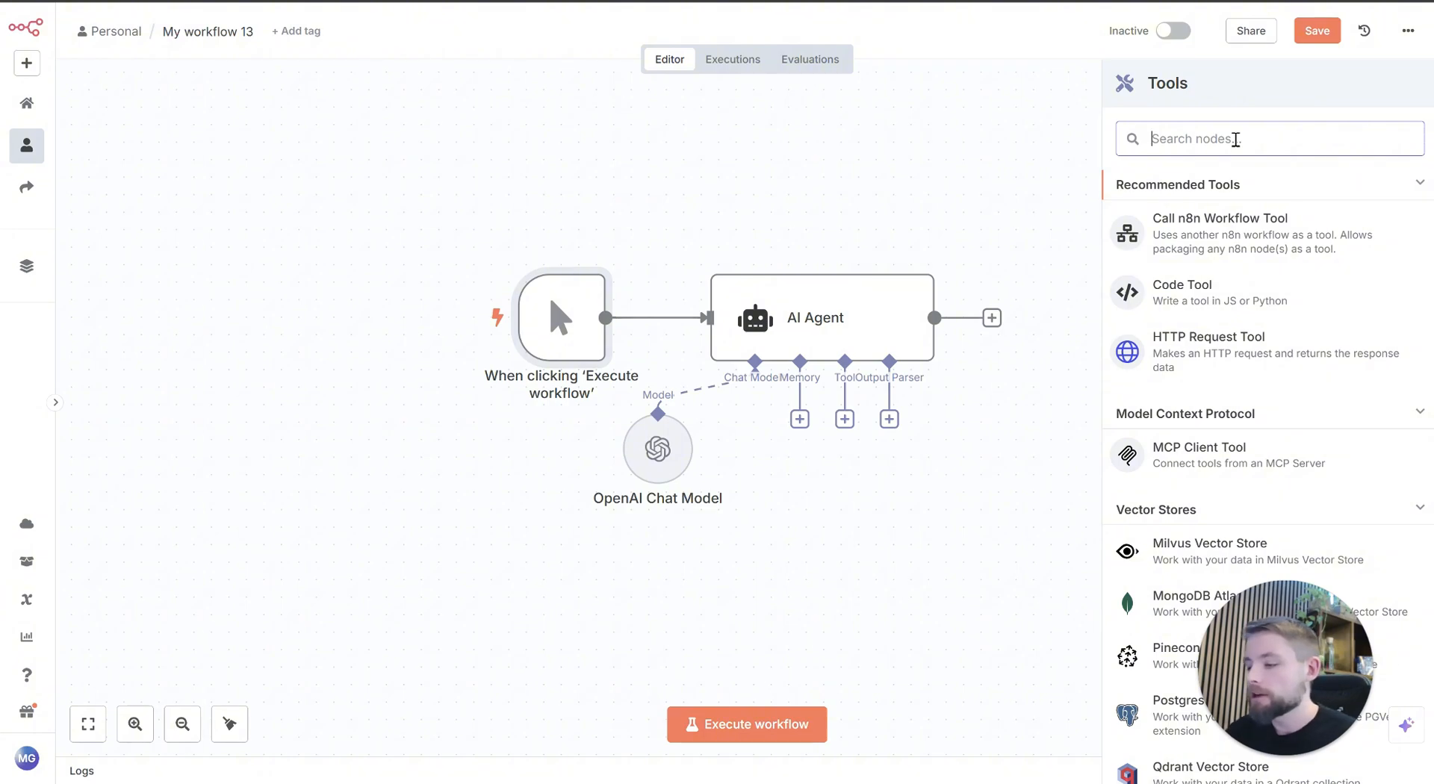
text(http)
click(1246, 212)
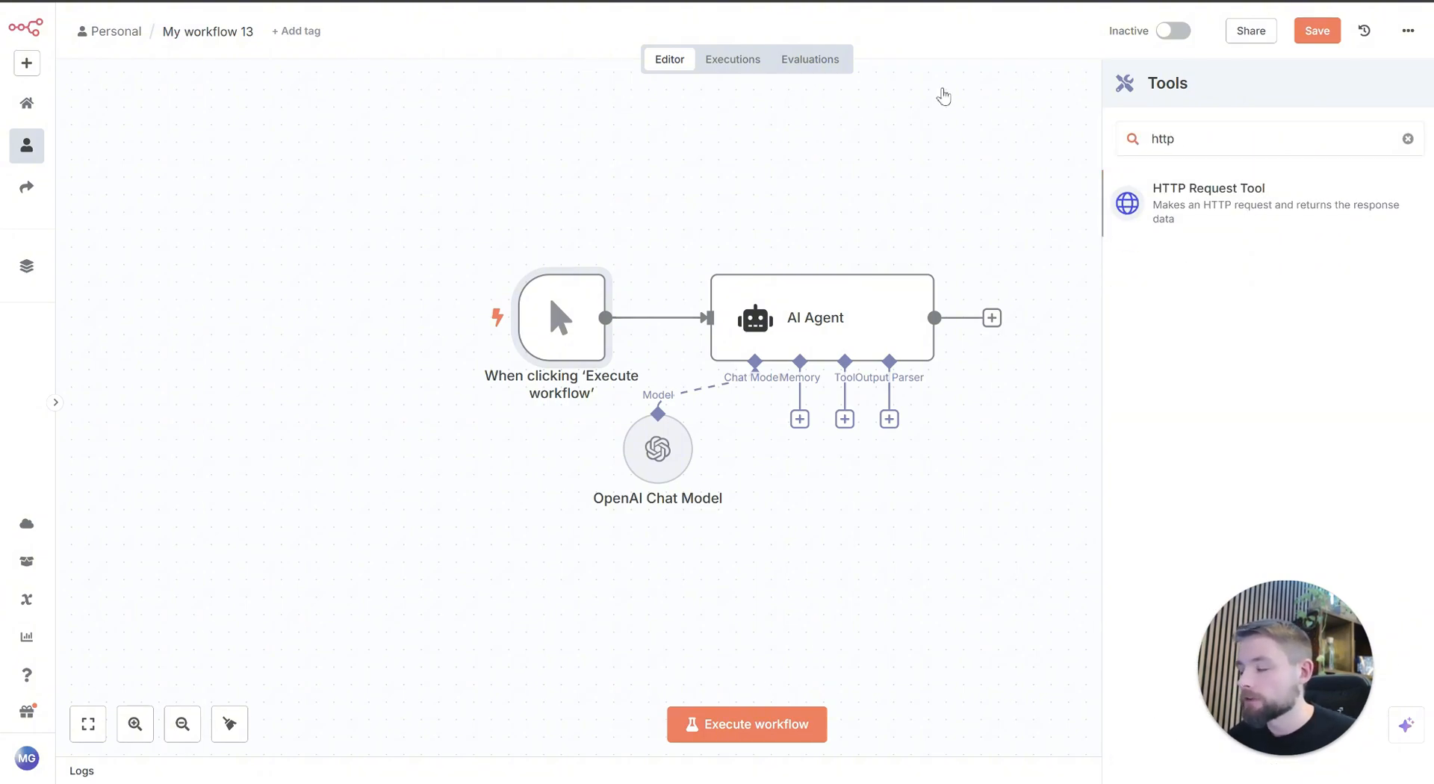
click(551, 59)
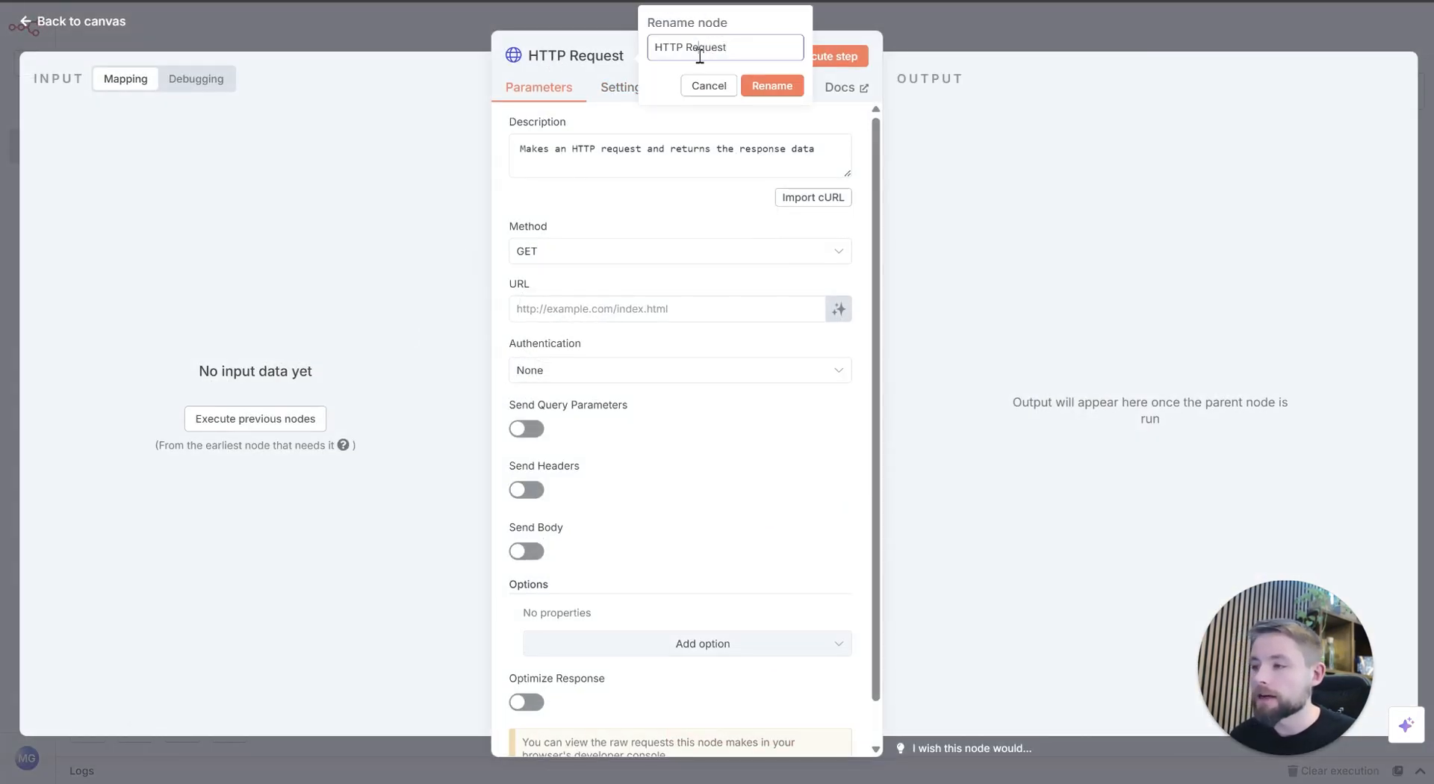
text(Tavily API)
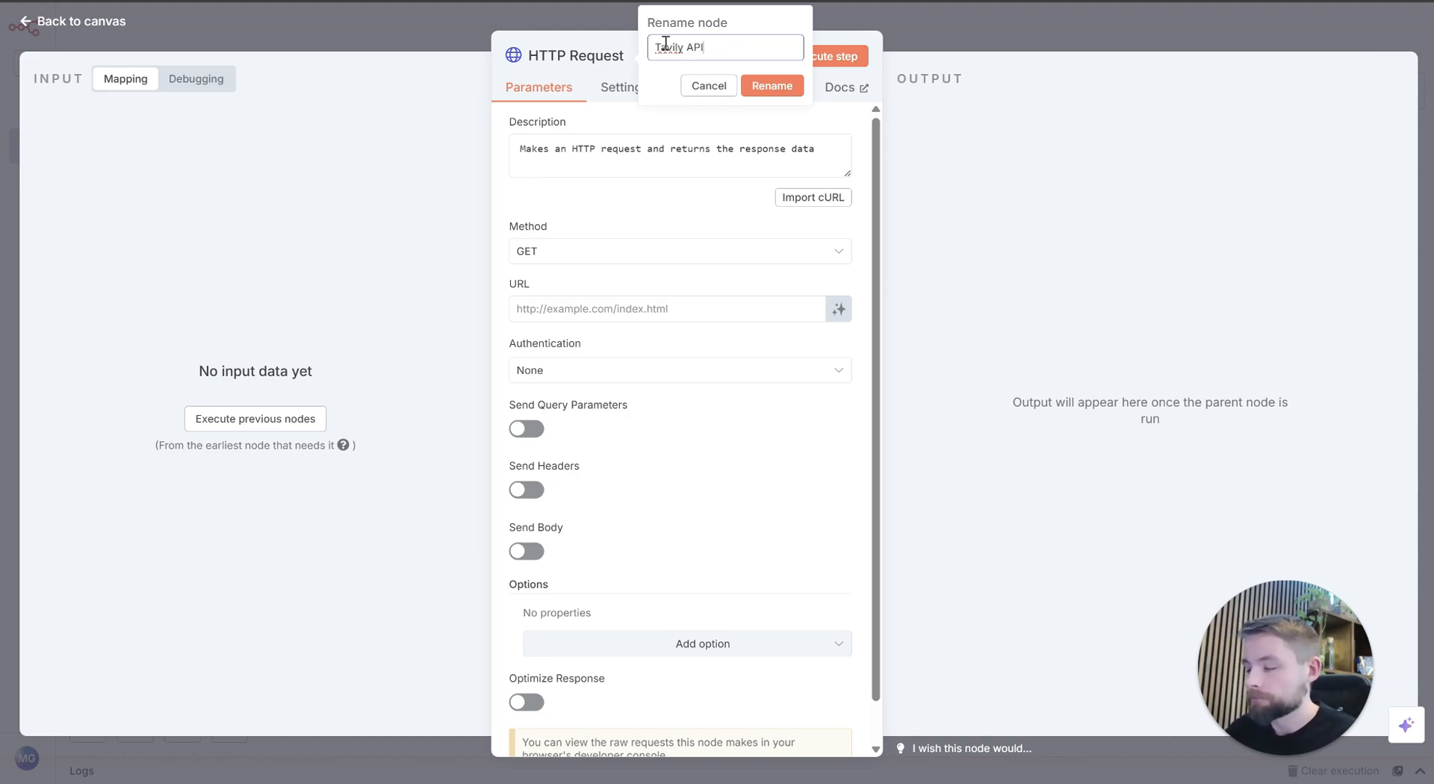
click(772, 86)
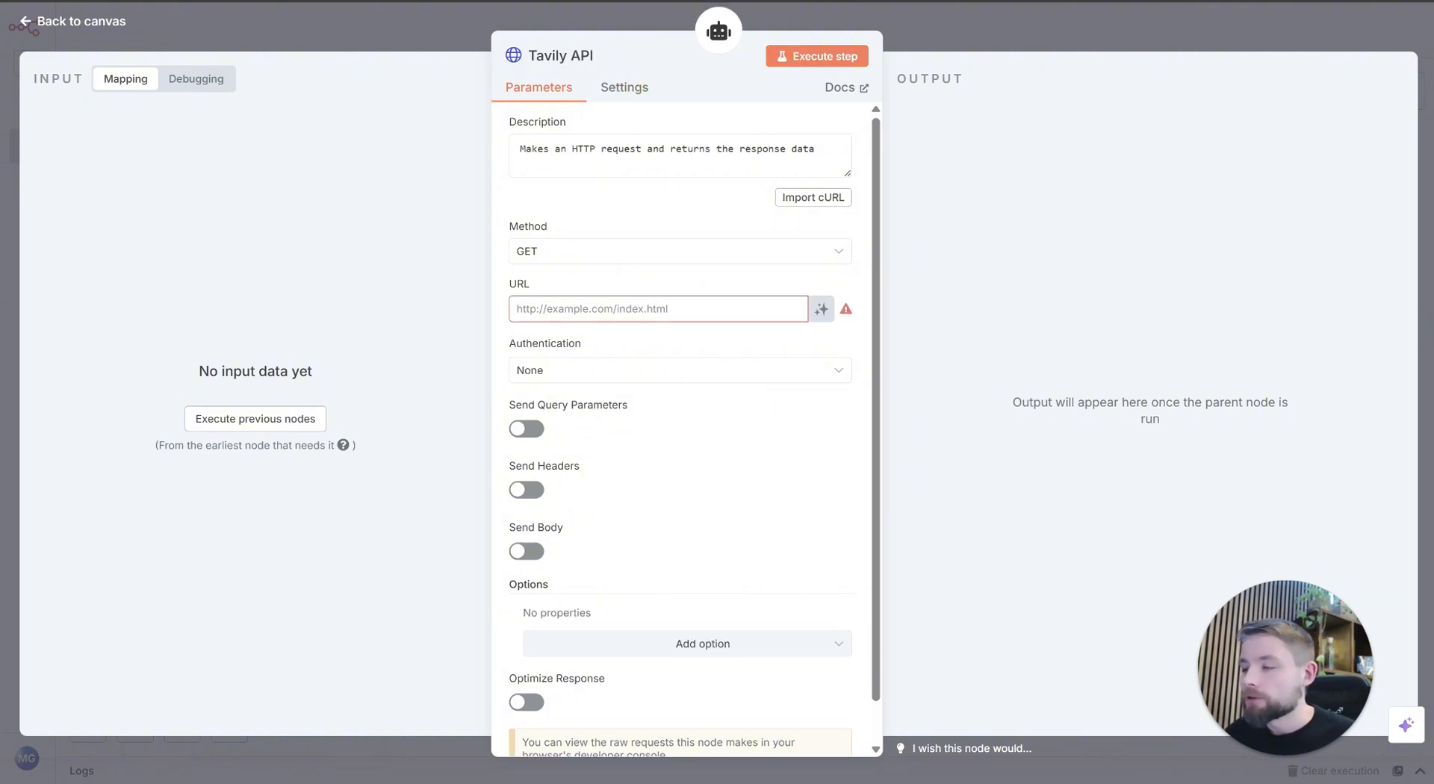
click(672, 1)
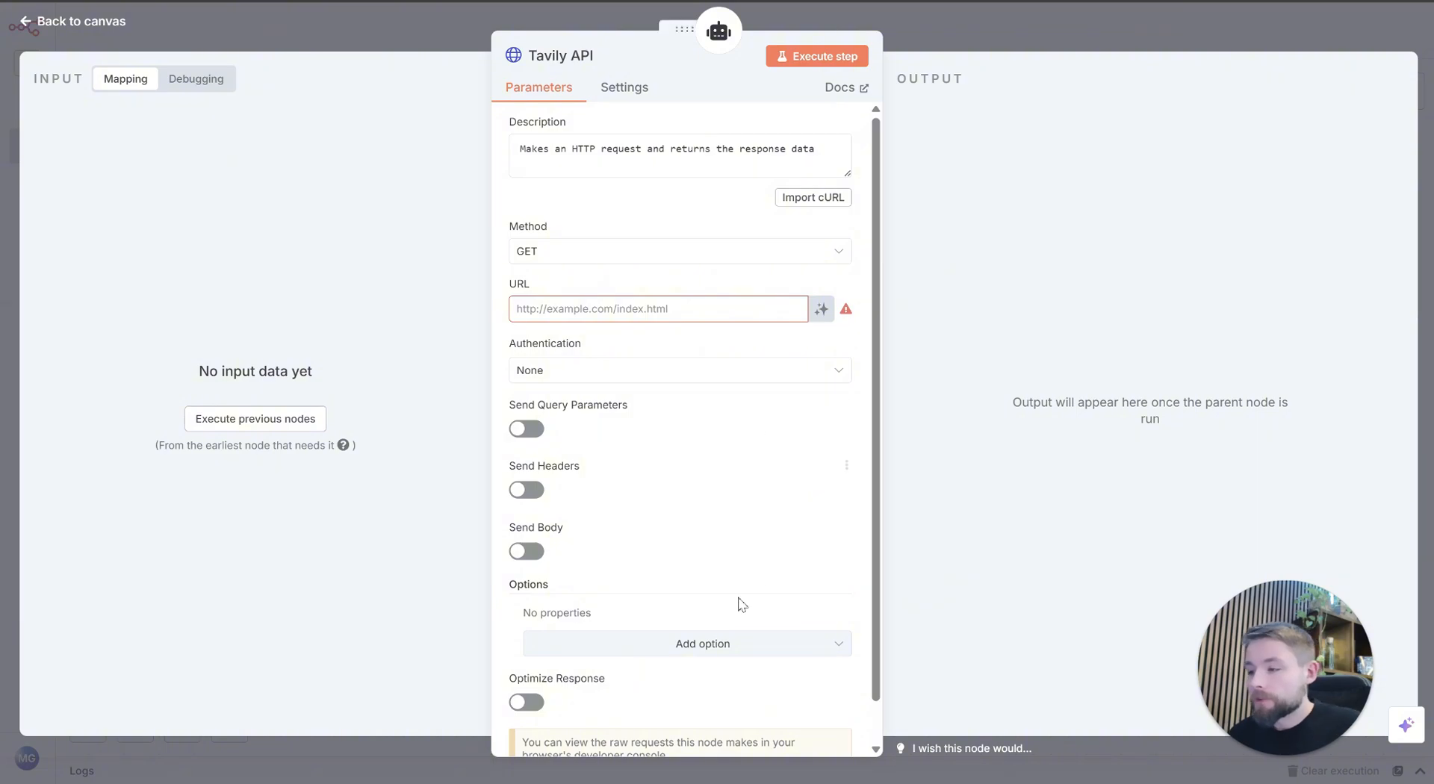
click(590, 369)
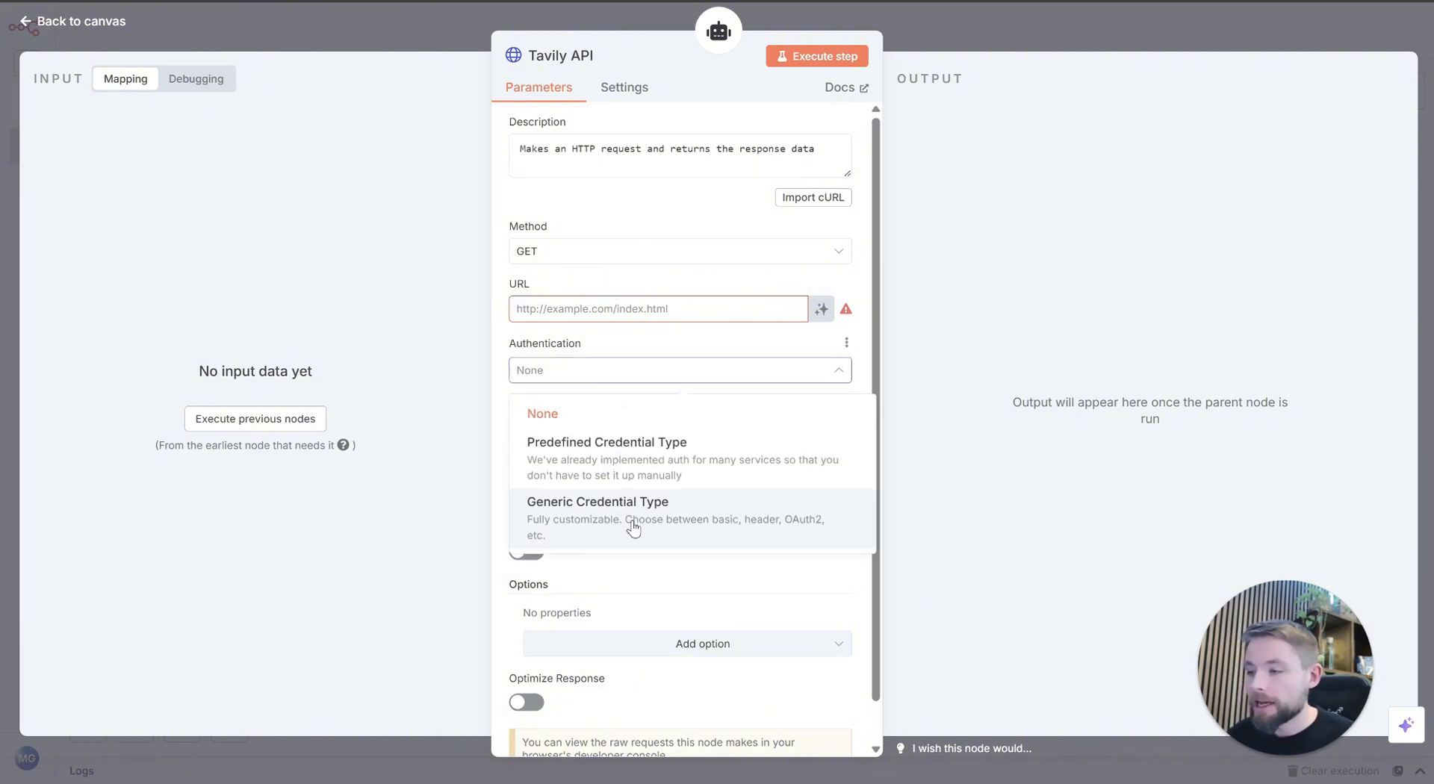
click(634, 378)
Step: Enable sending headers and add an Authorization header with the placeholder value Bearer [YOURTOKEN]
scroll(537, 441, down, 1)
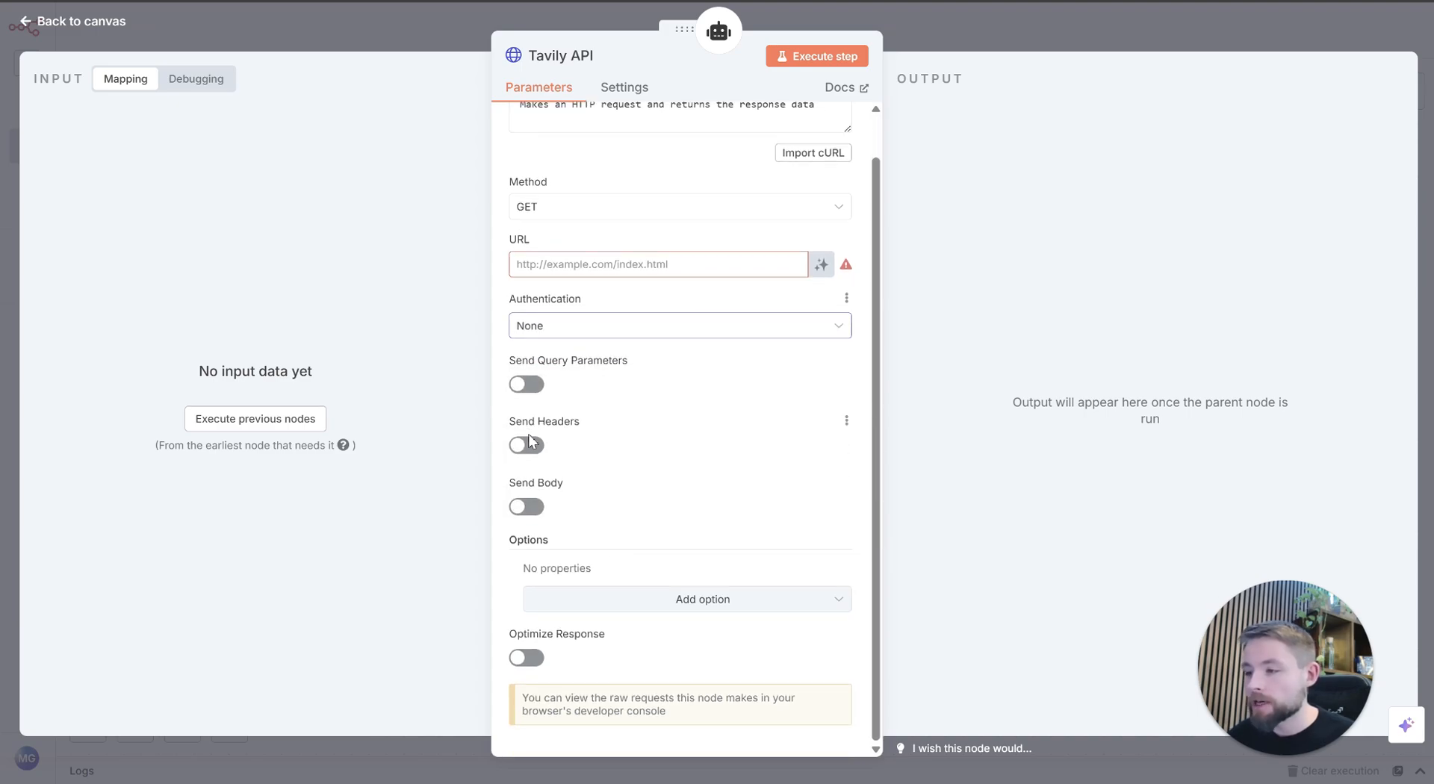
click(532, 446)
click(618, 595)
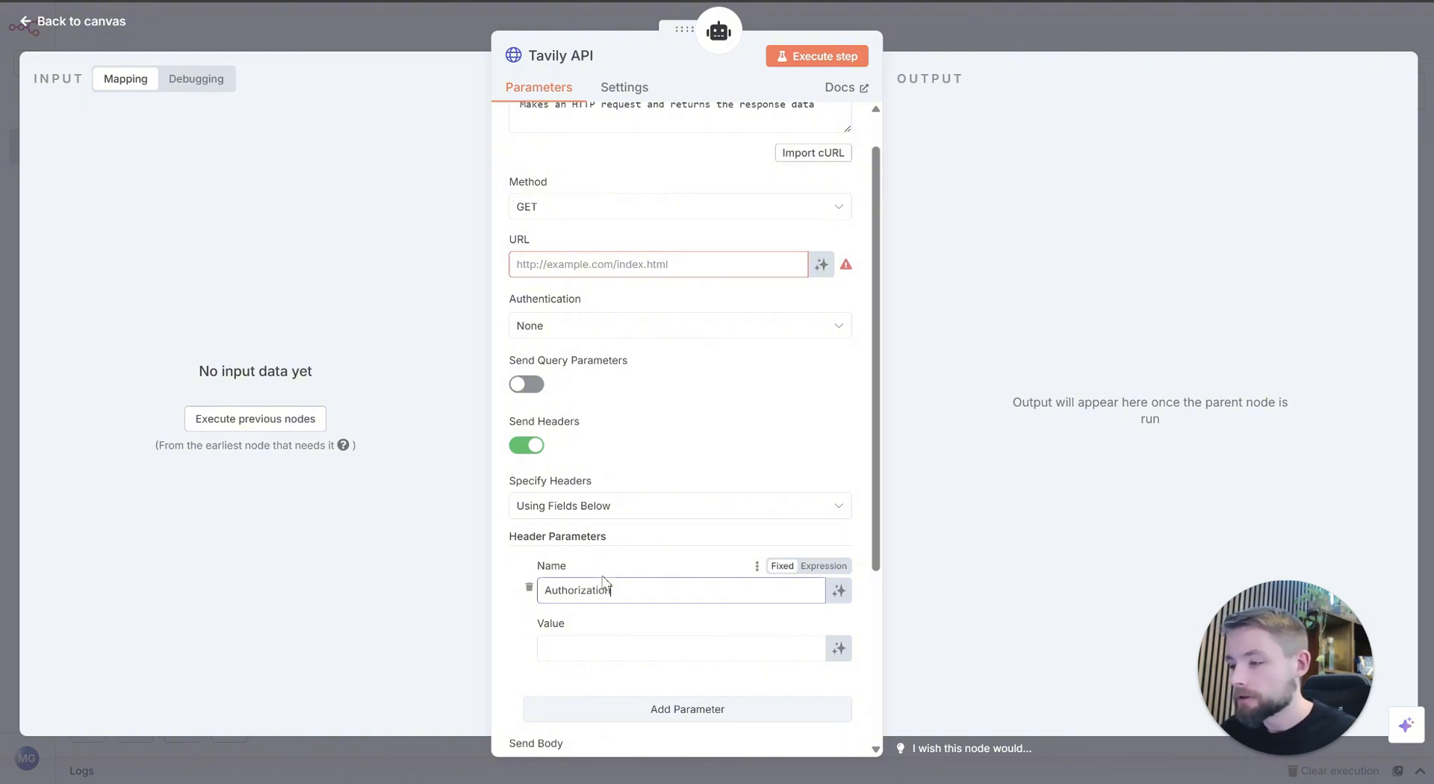
click(598, 649)
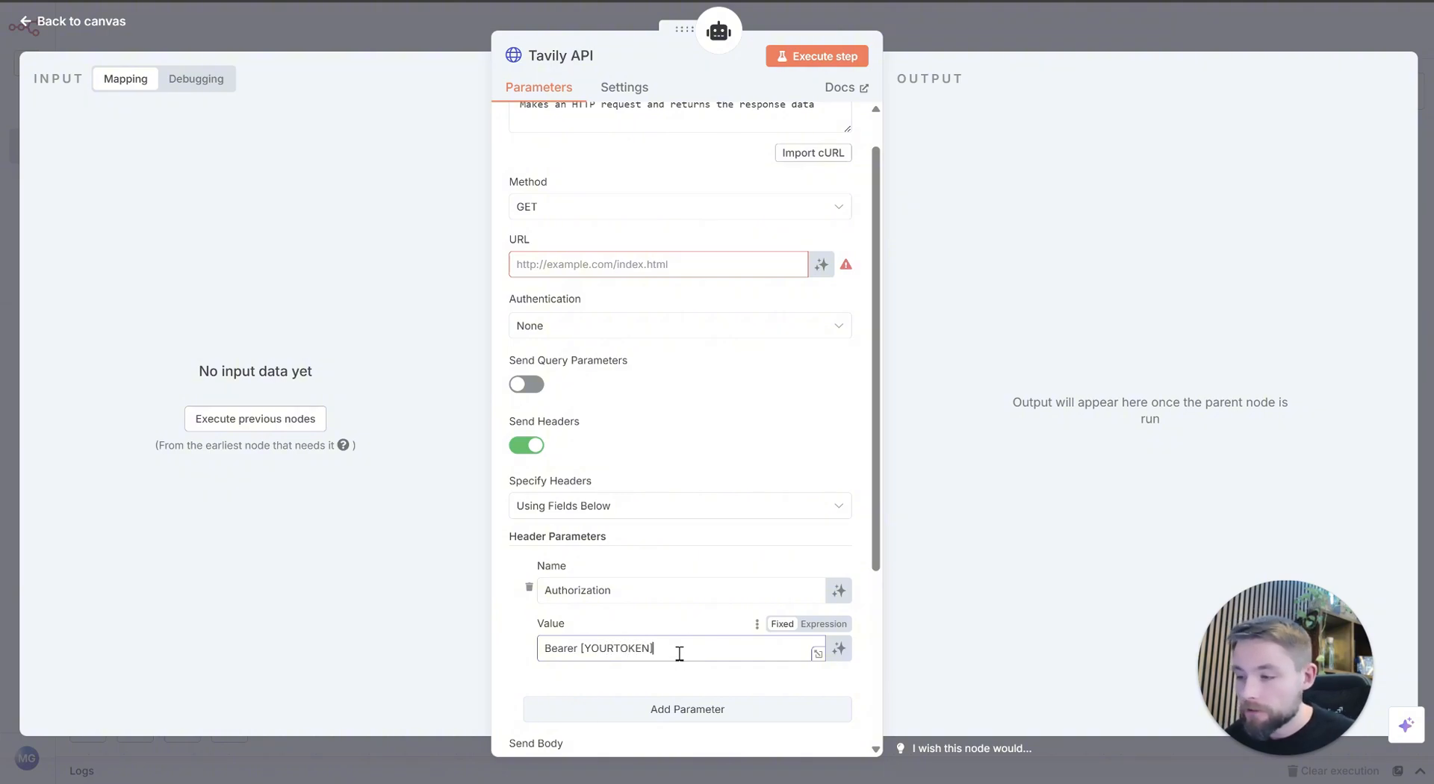
drag(679, 654, 587, 657)
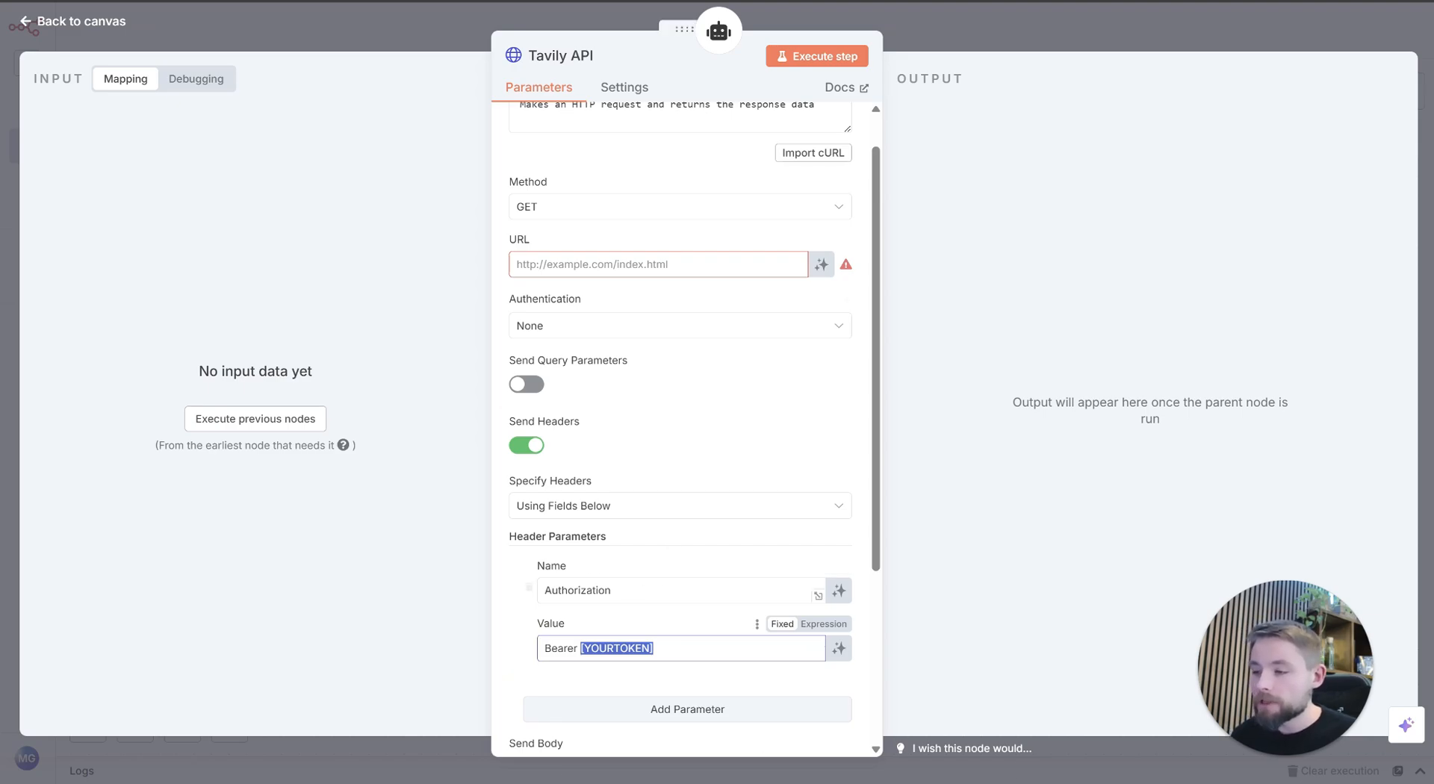
Step: Set the request's authentication to Generic Credential Type with Header Auth, using the Tavily Header API credential
click(677, 335)
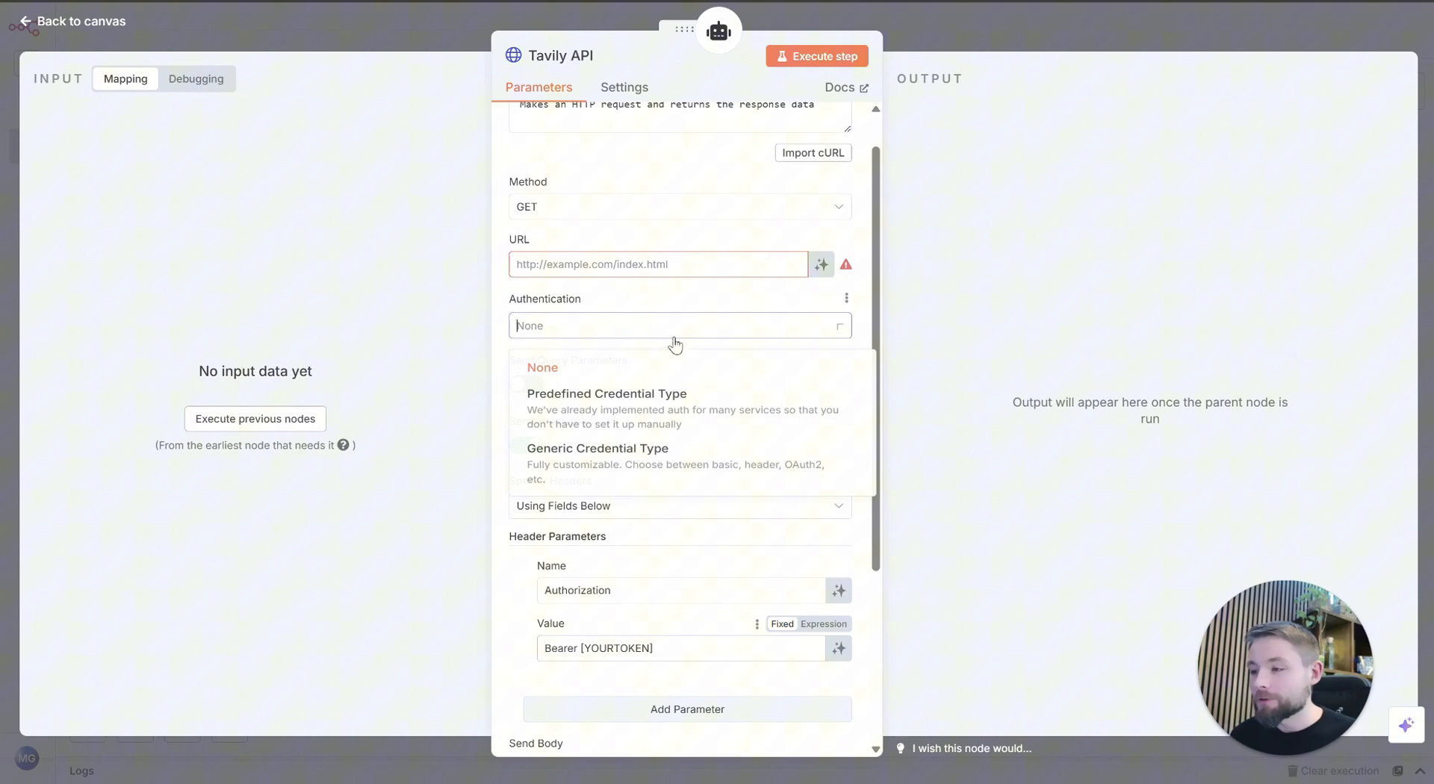
click(608, 479)
click(627, 389)
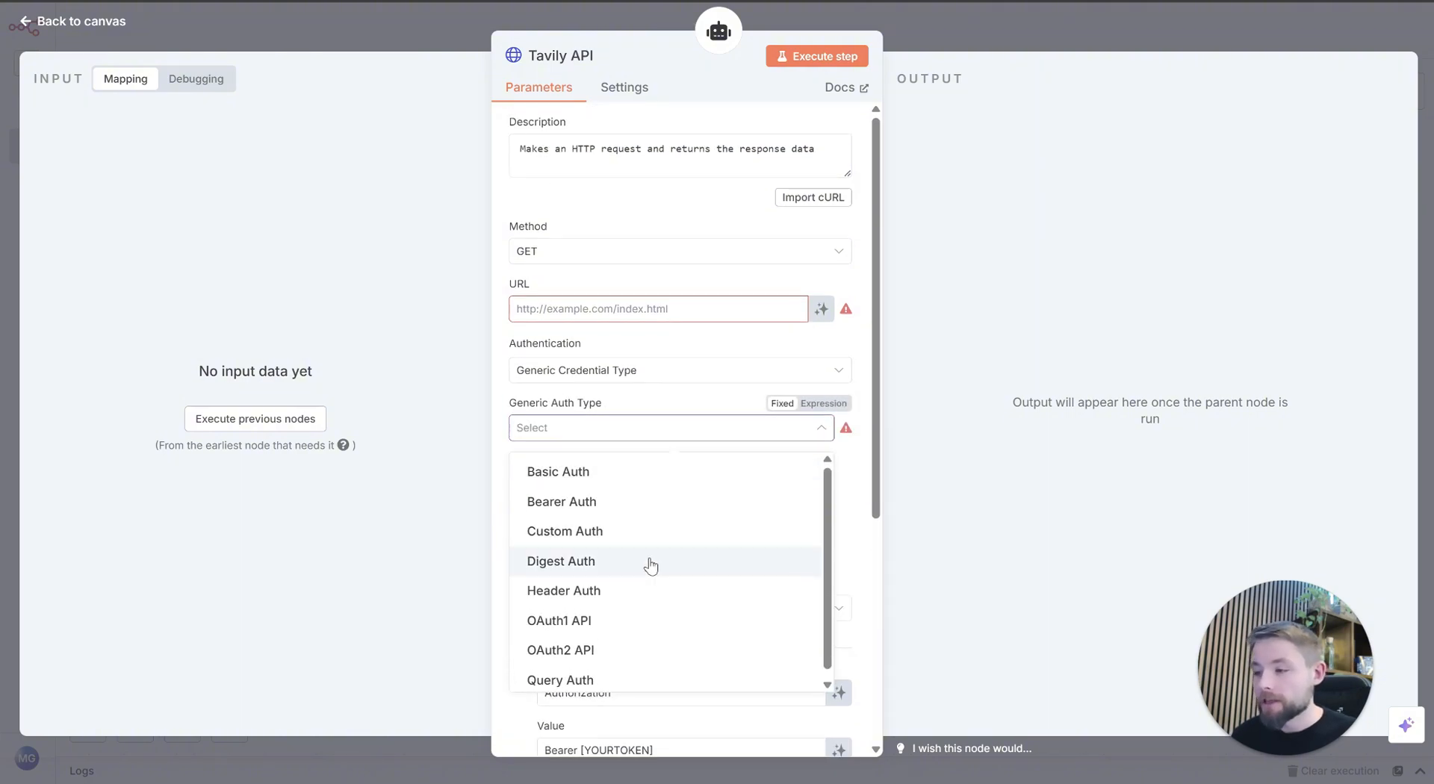
click(636, 591)
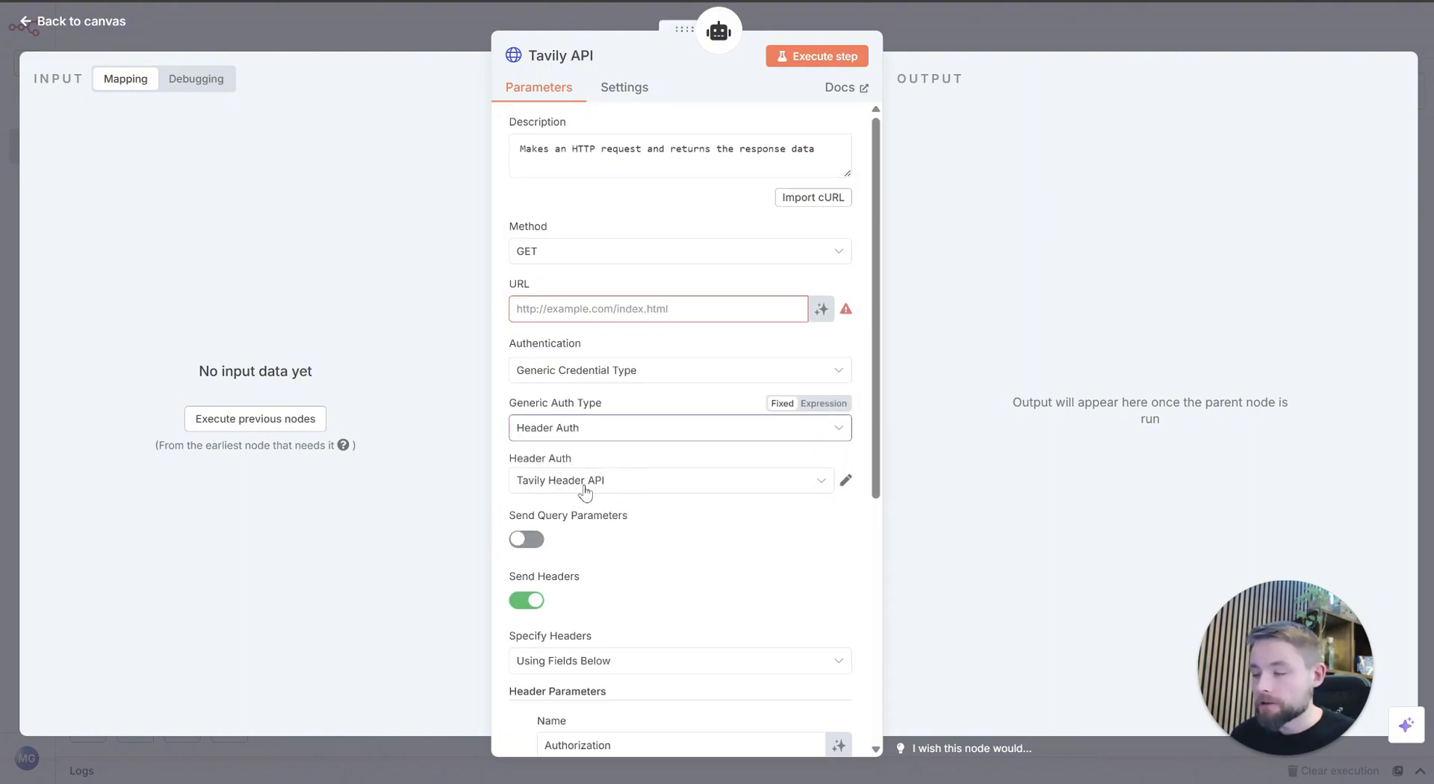
click(645, 436)
click(646, 436)
click(662, 410)
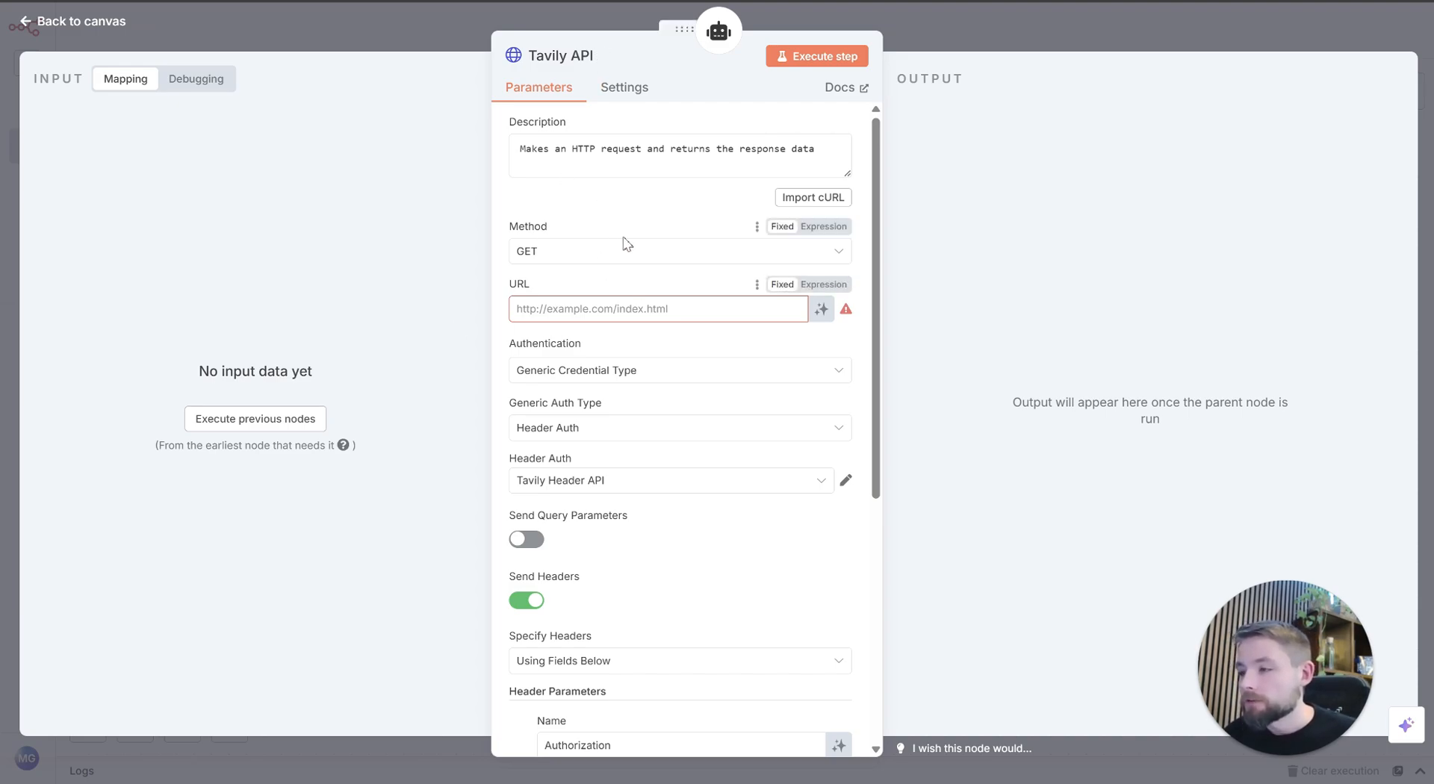
click(569, 260)
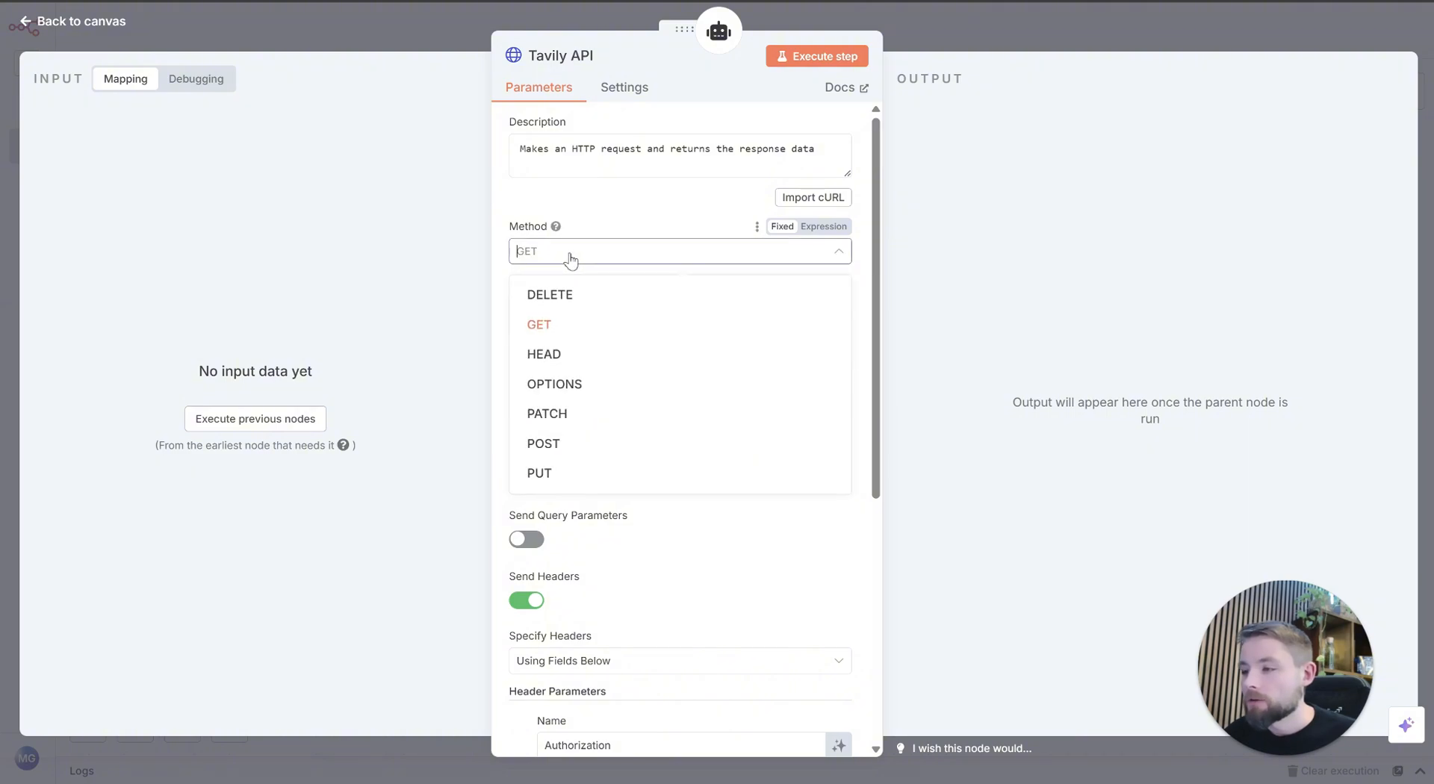
click(595, 445)
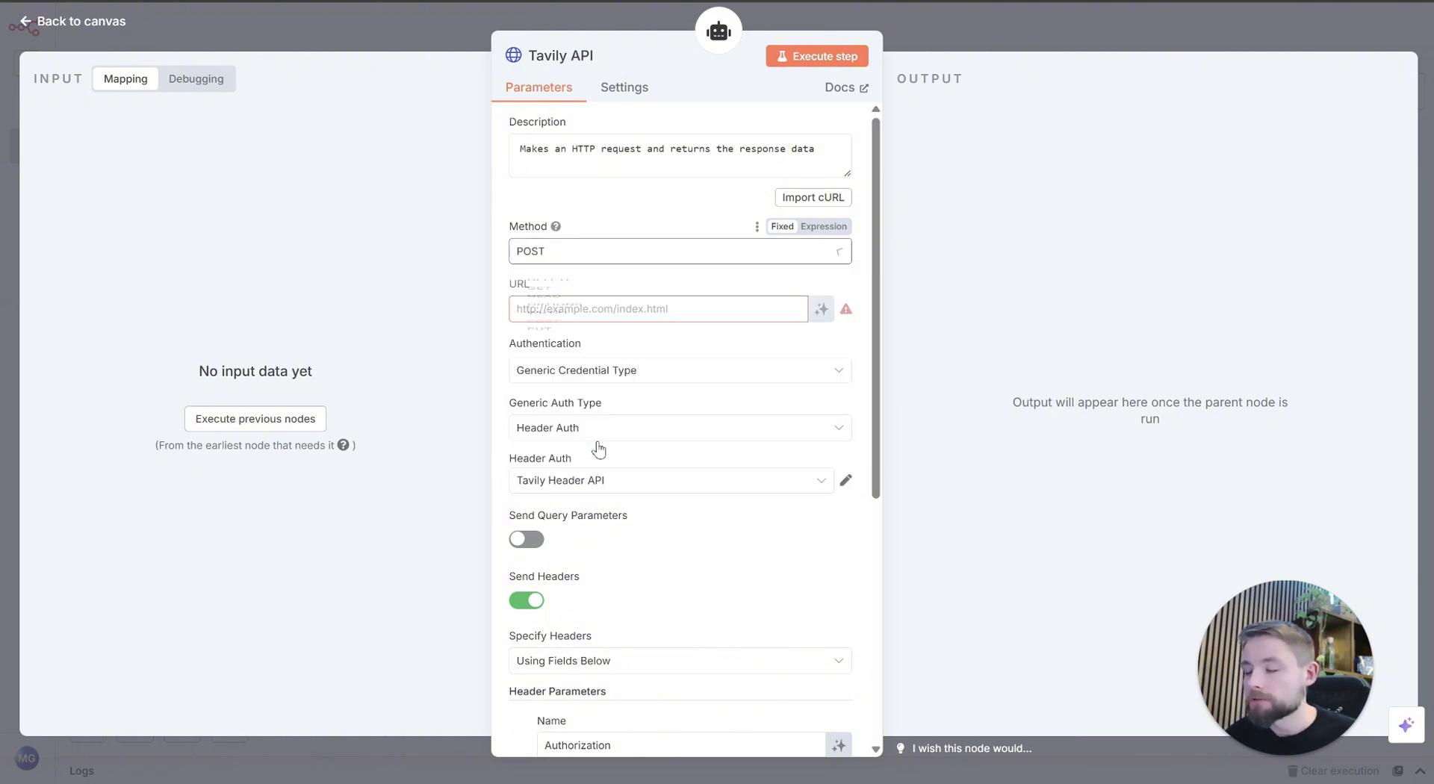
click(646, 219)
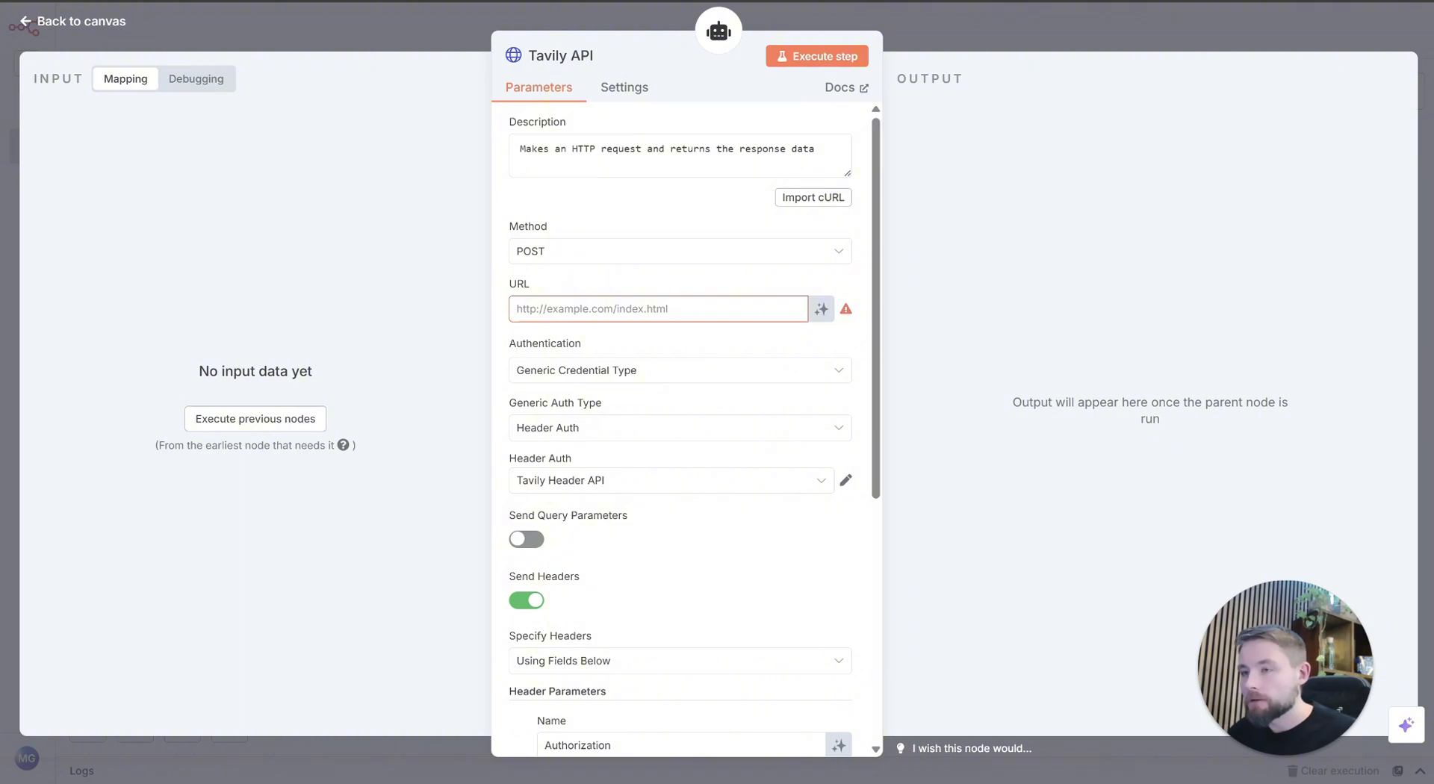
click(733, 300)
text(https://api.tavily.com/search)
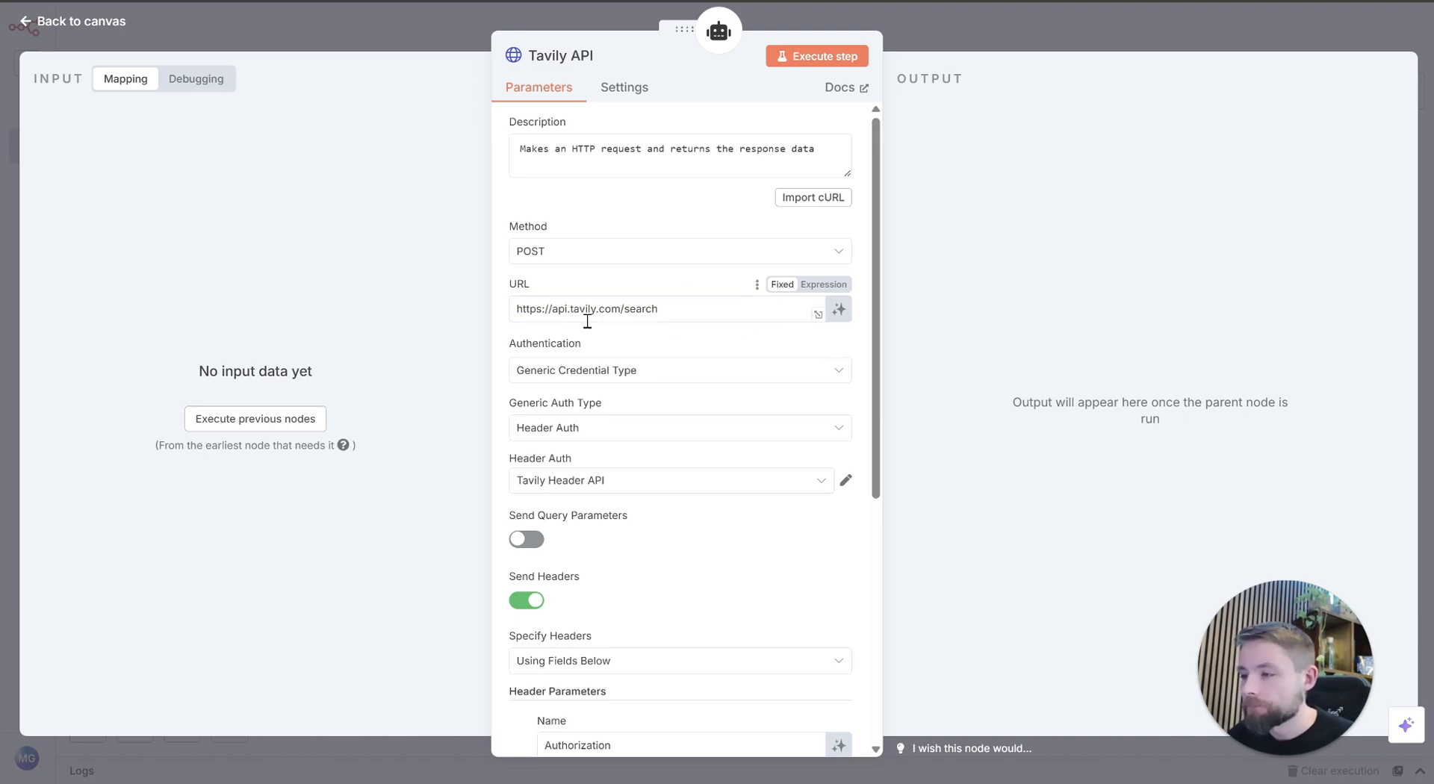
Step: Turn off sending headers and send a body specified using JSON, with its content defined automatically by the model
scroll(568, 337, down, 5)
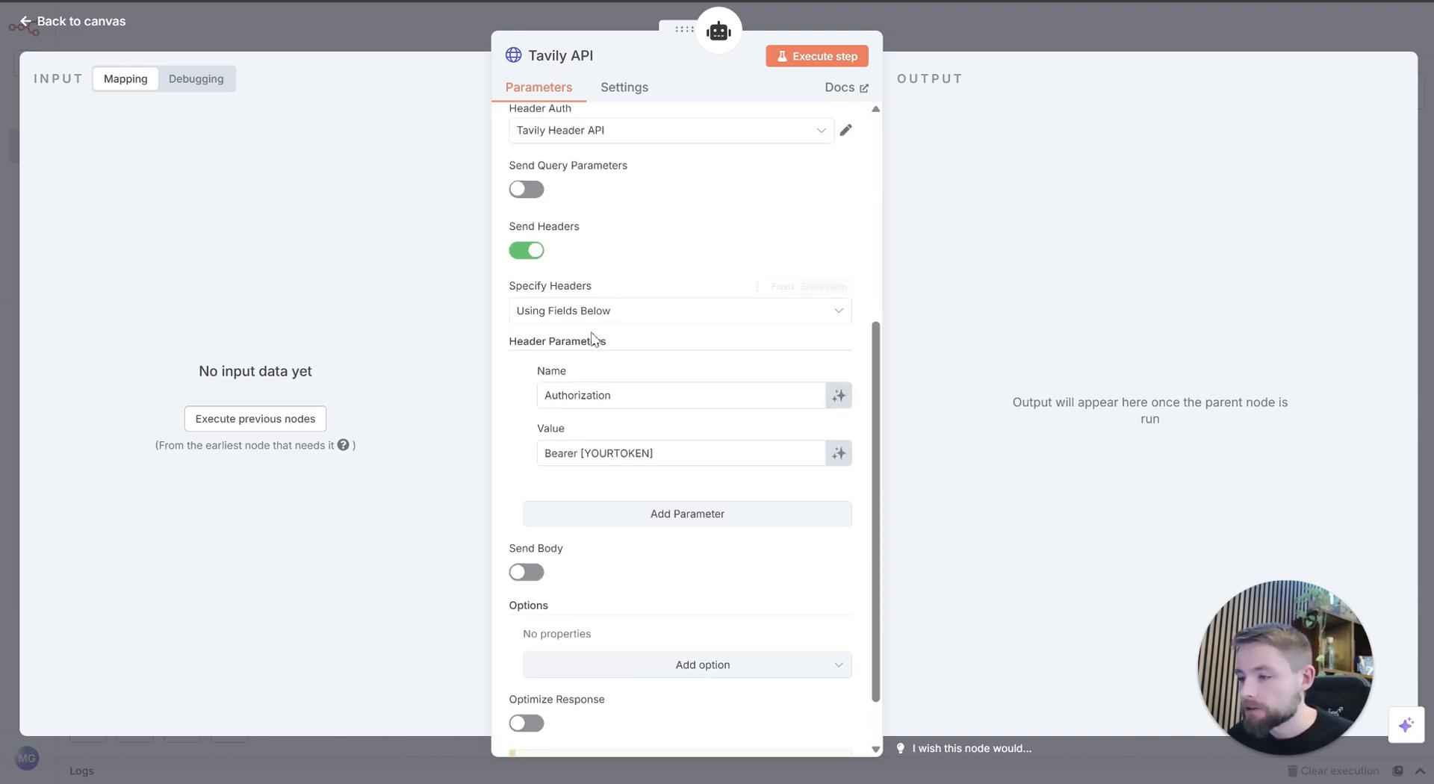
click(527, 187)
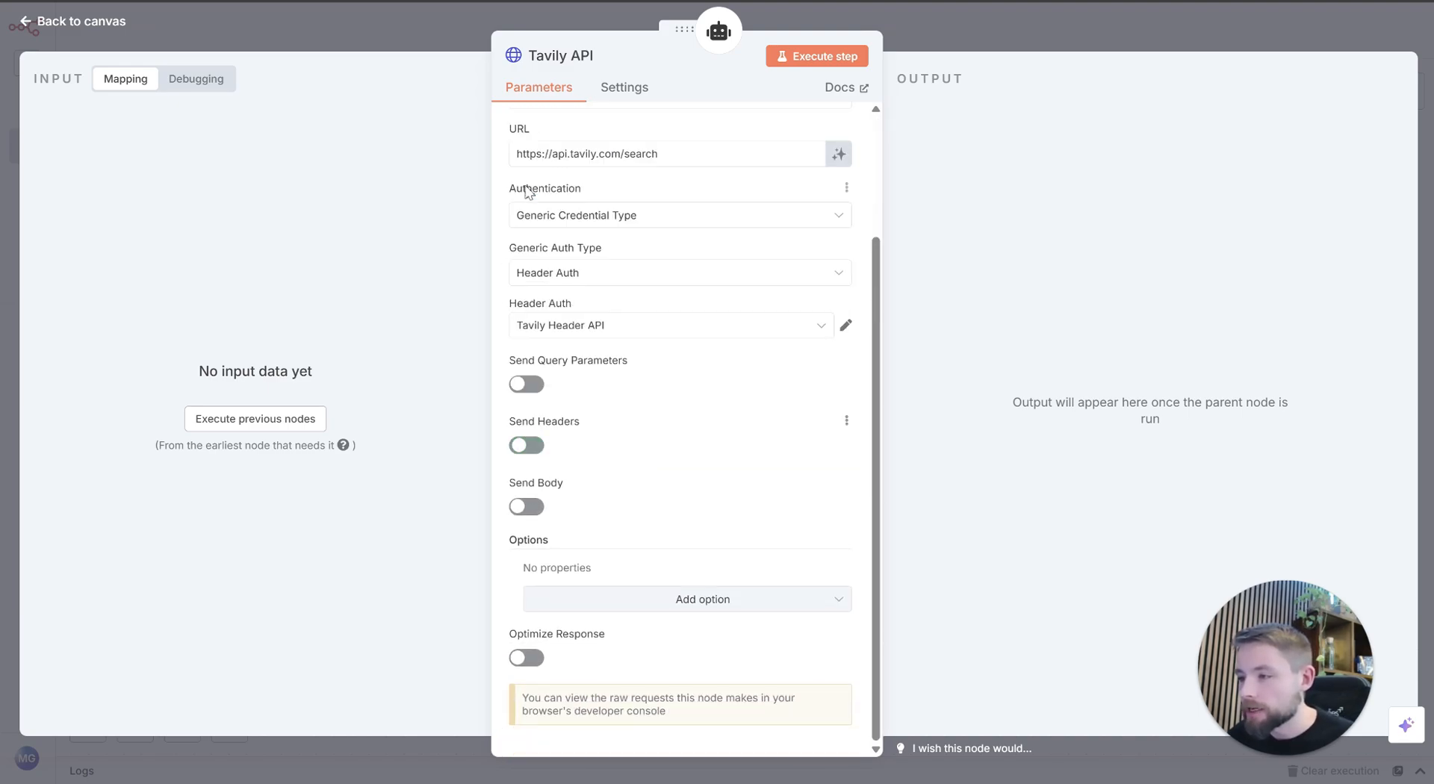
click(525, 508)
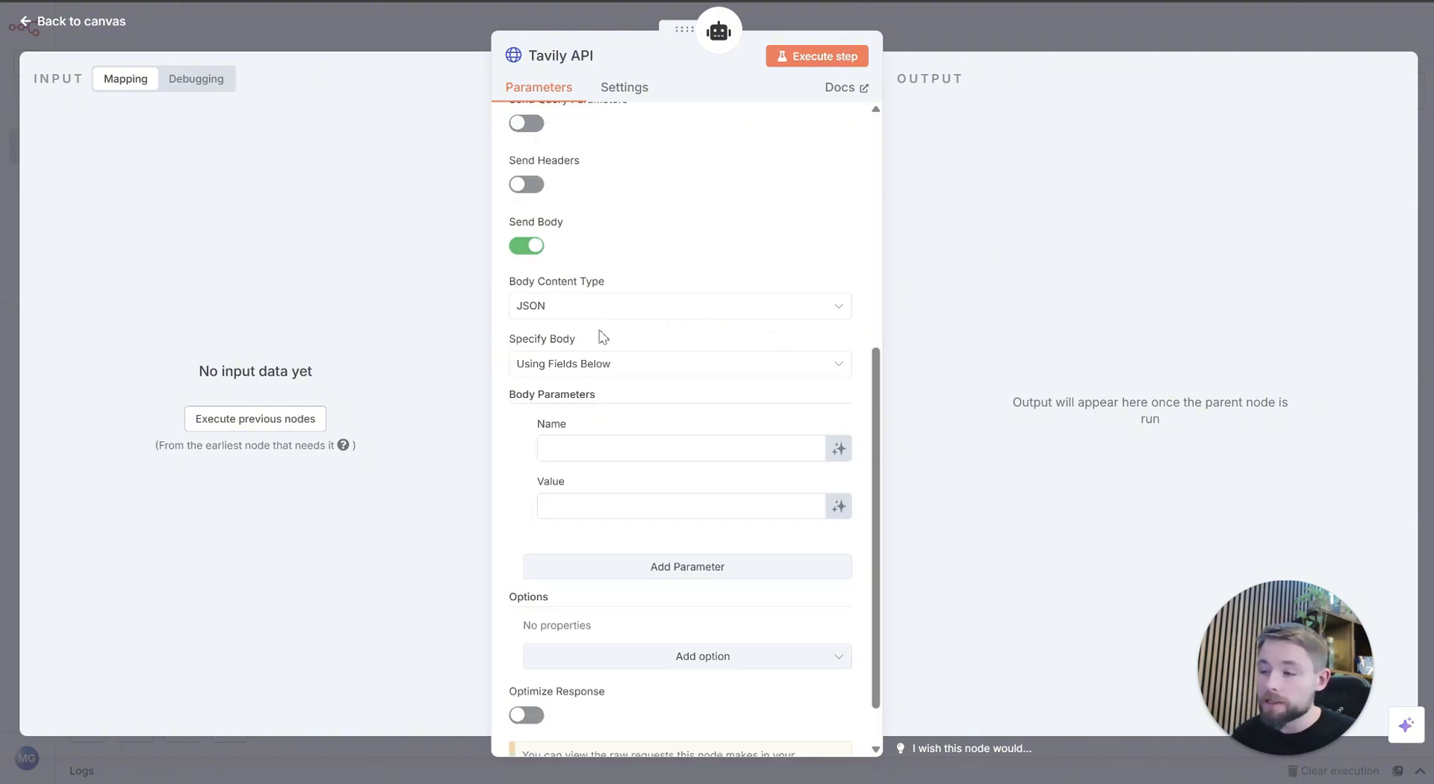
click(602, 366)
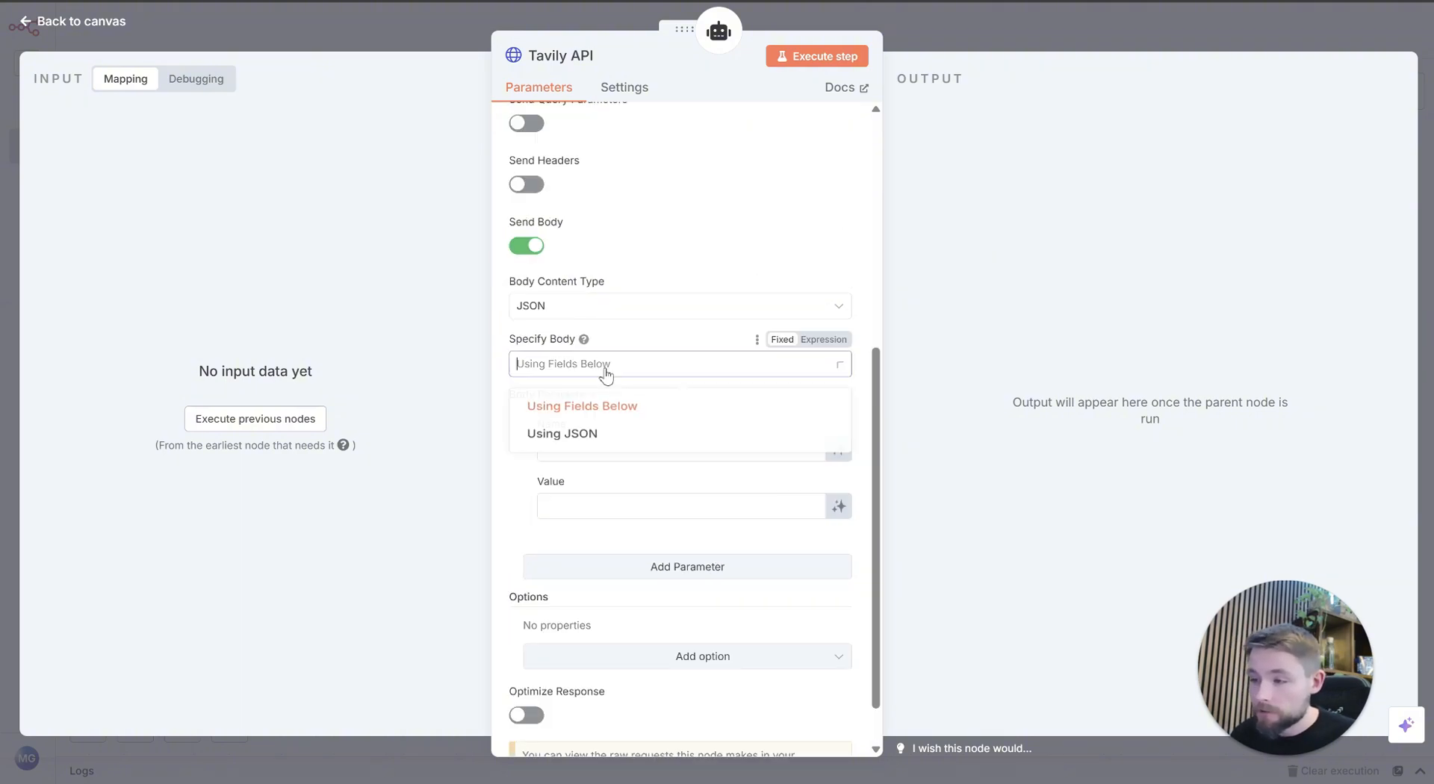
click(615, 433)
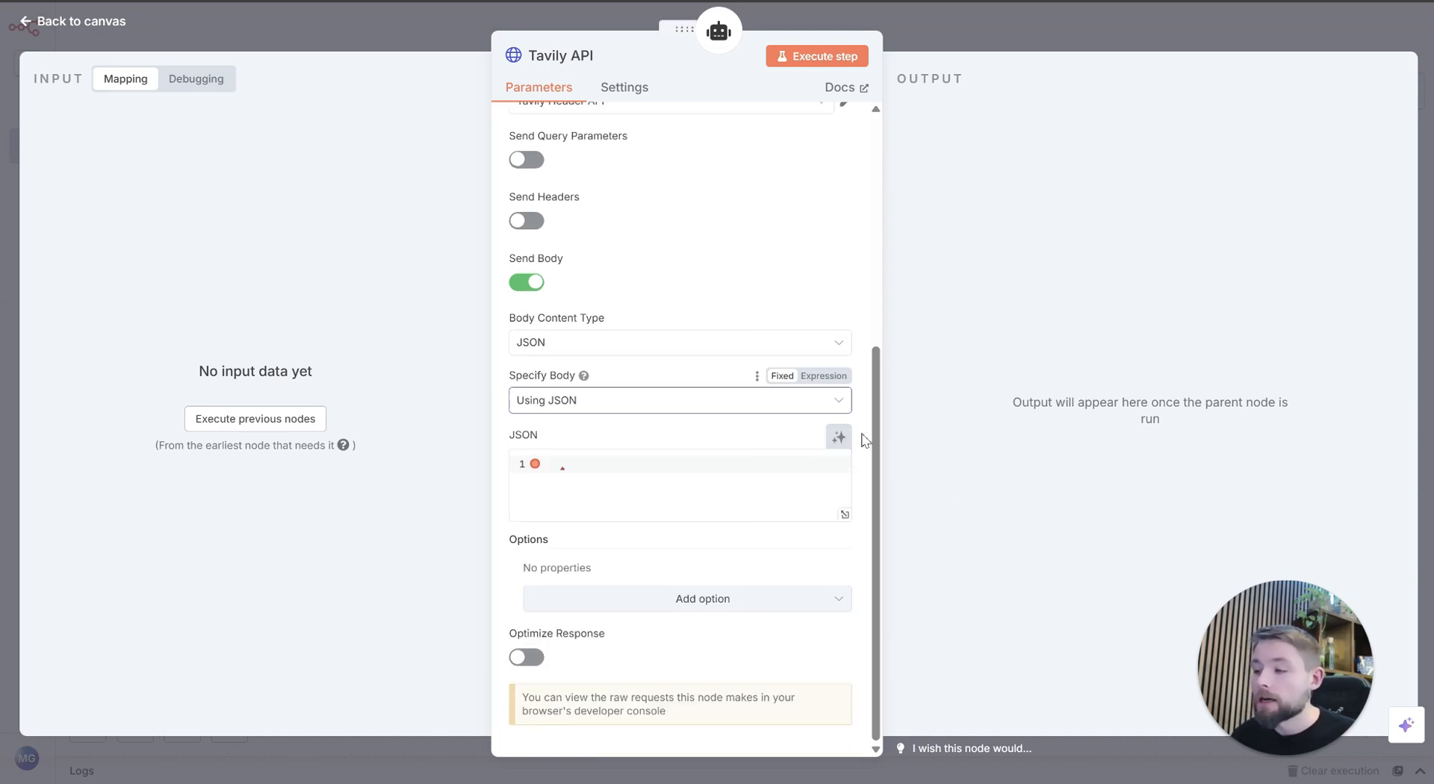
click(839, 439)
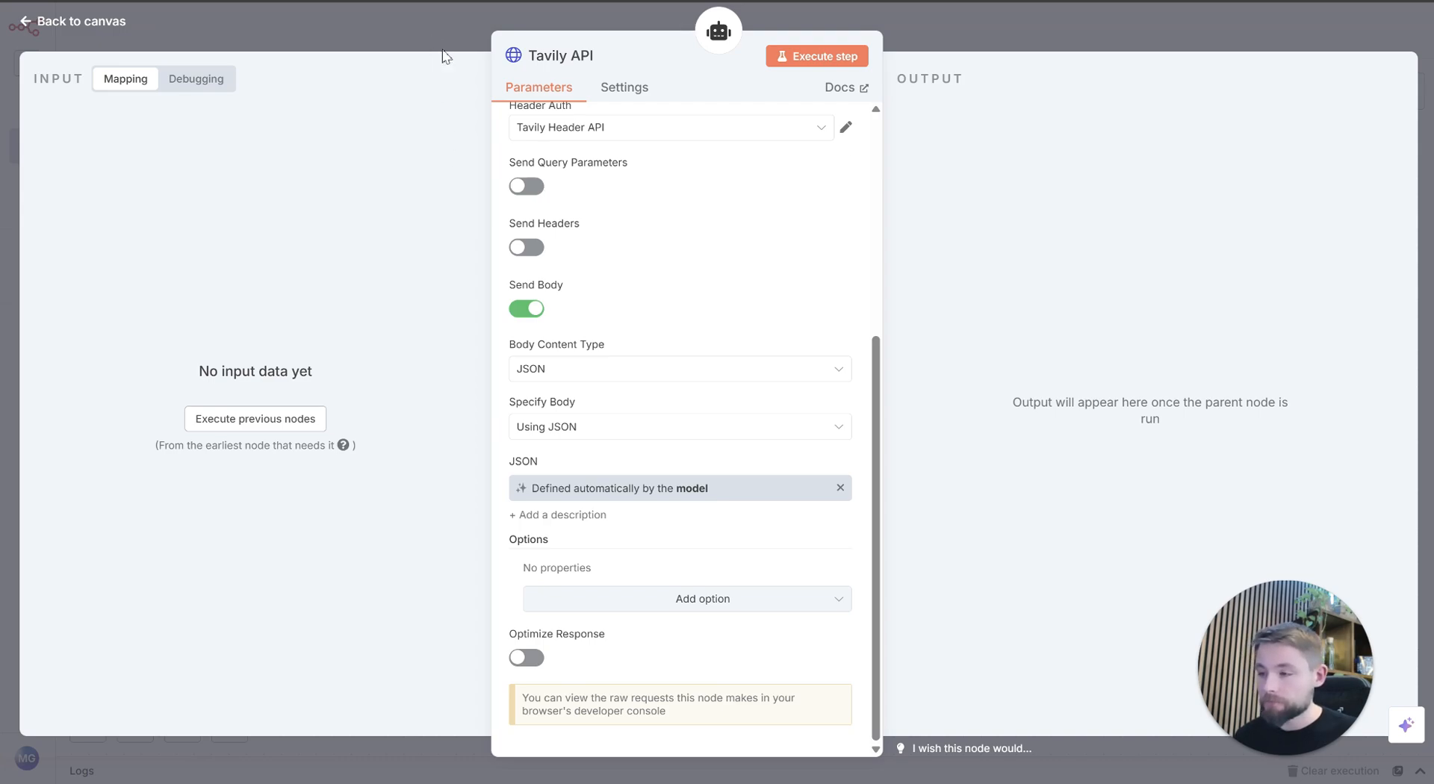
Step: Place the Tavily API node beside the OpenAI Chat Model on the canvas and open the AI Agent's output parser choices
click(1085, 50)
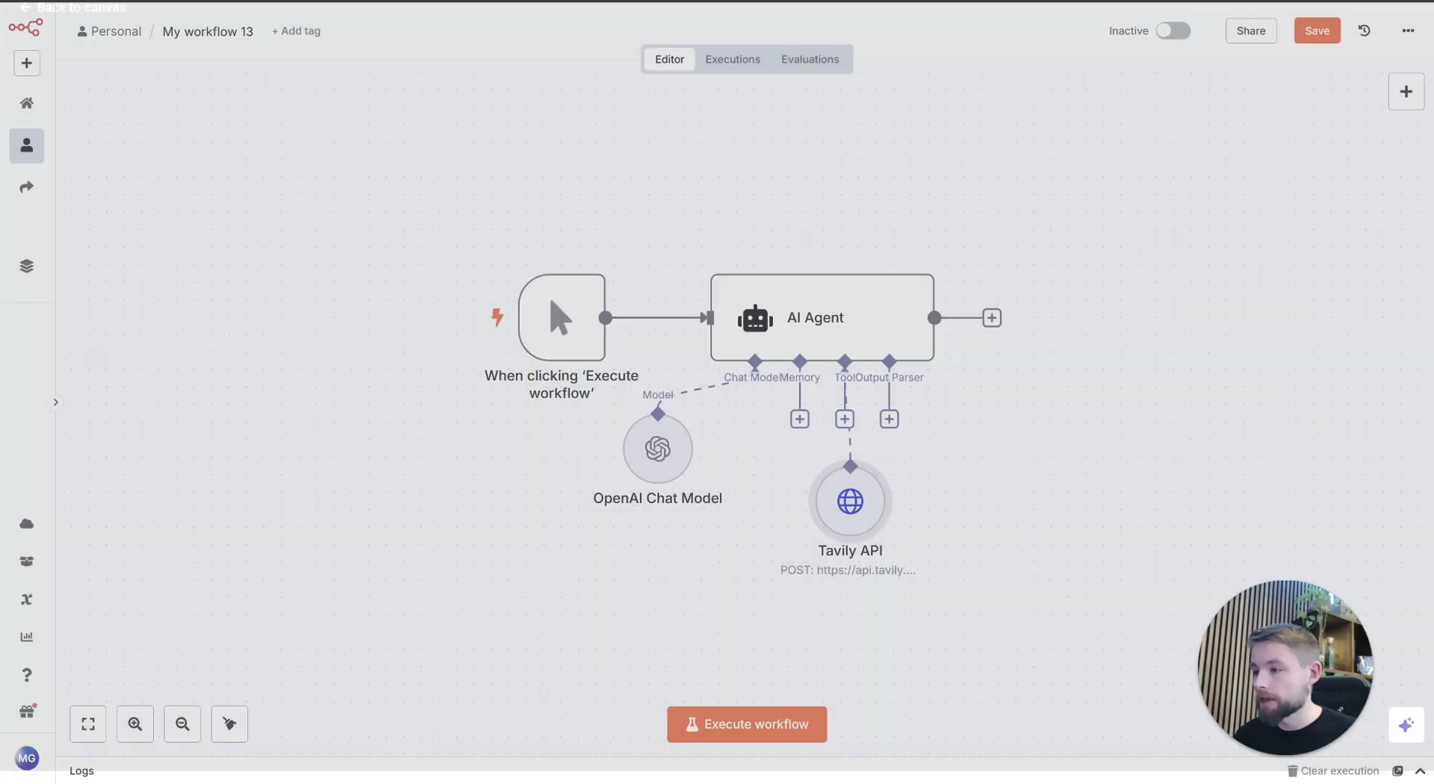
drag(859, 536, 792, 476)
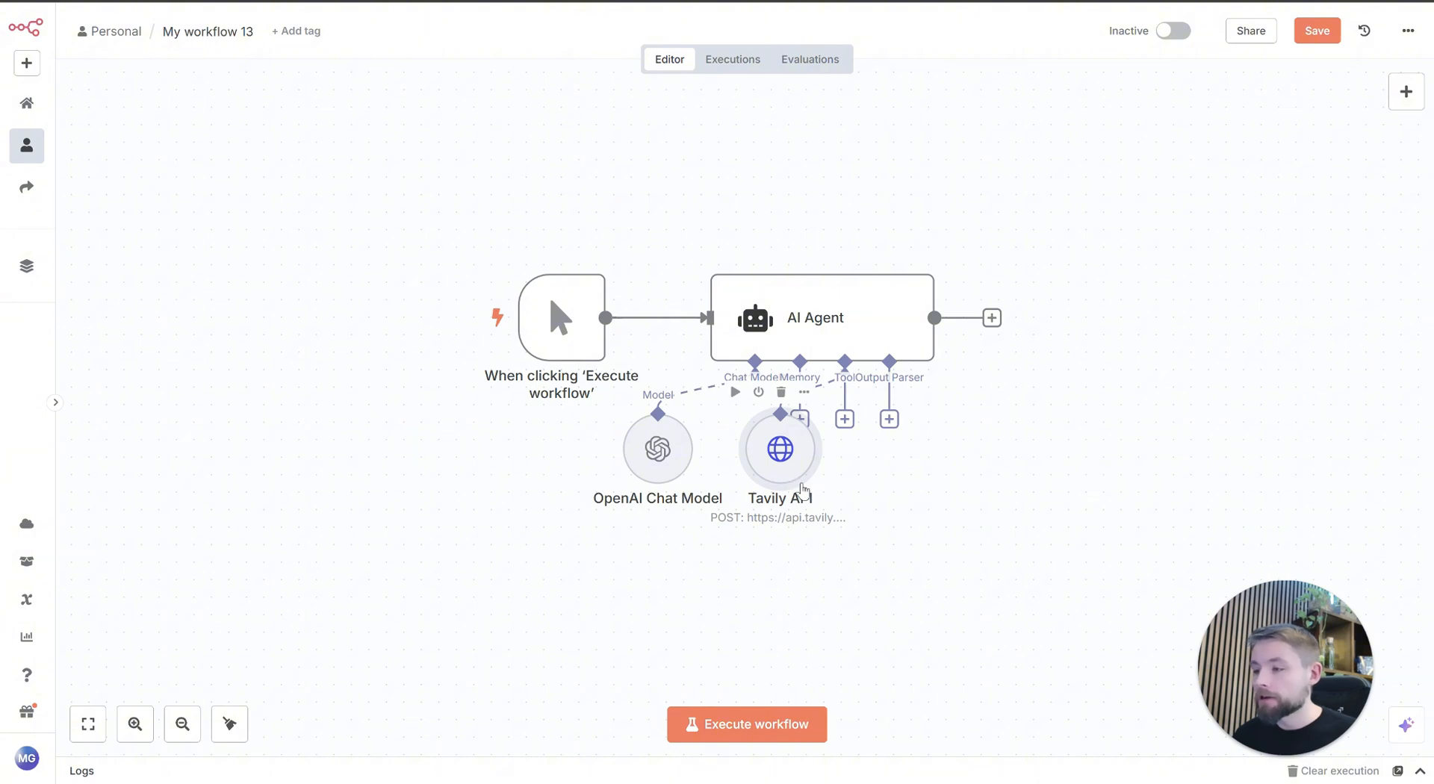
click(889, 419)
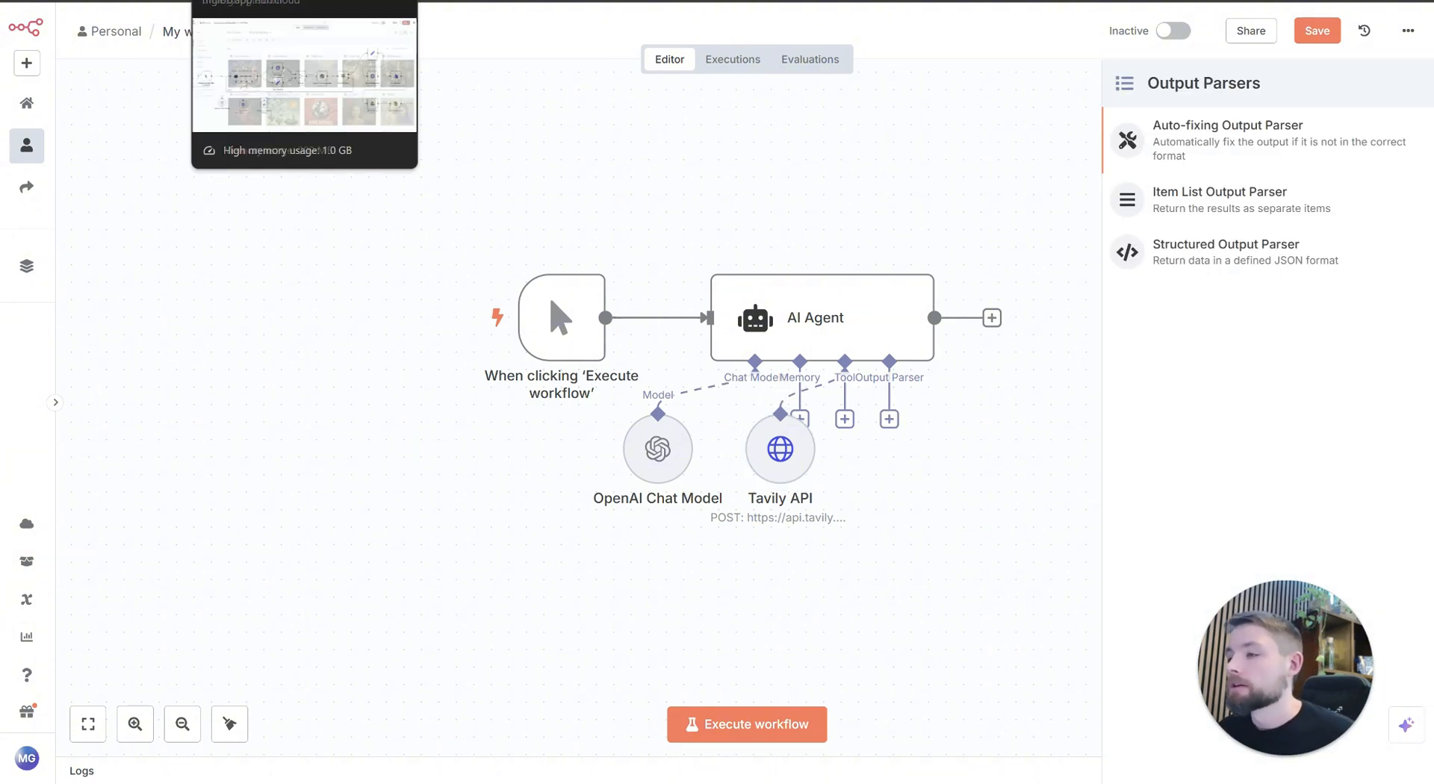
Step: Switch to the MasterpieceCreations workflow and review the headline, image_url and image_description fields in the Structured Output Parser's JSON example
click(159, 1)
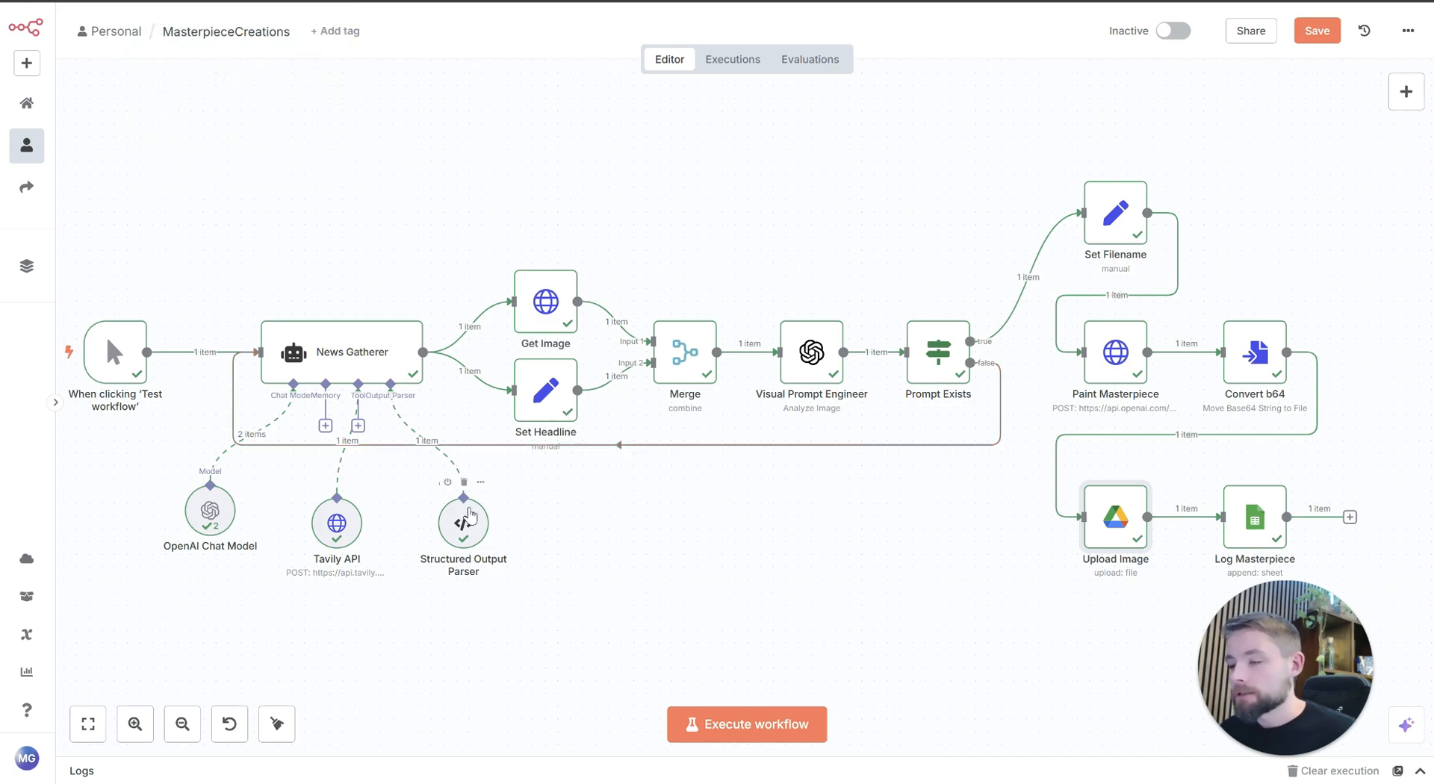
double_click(464, 519)
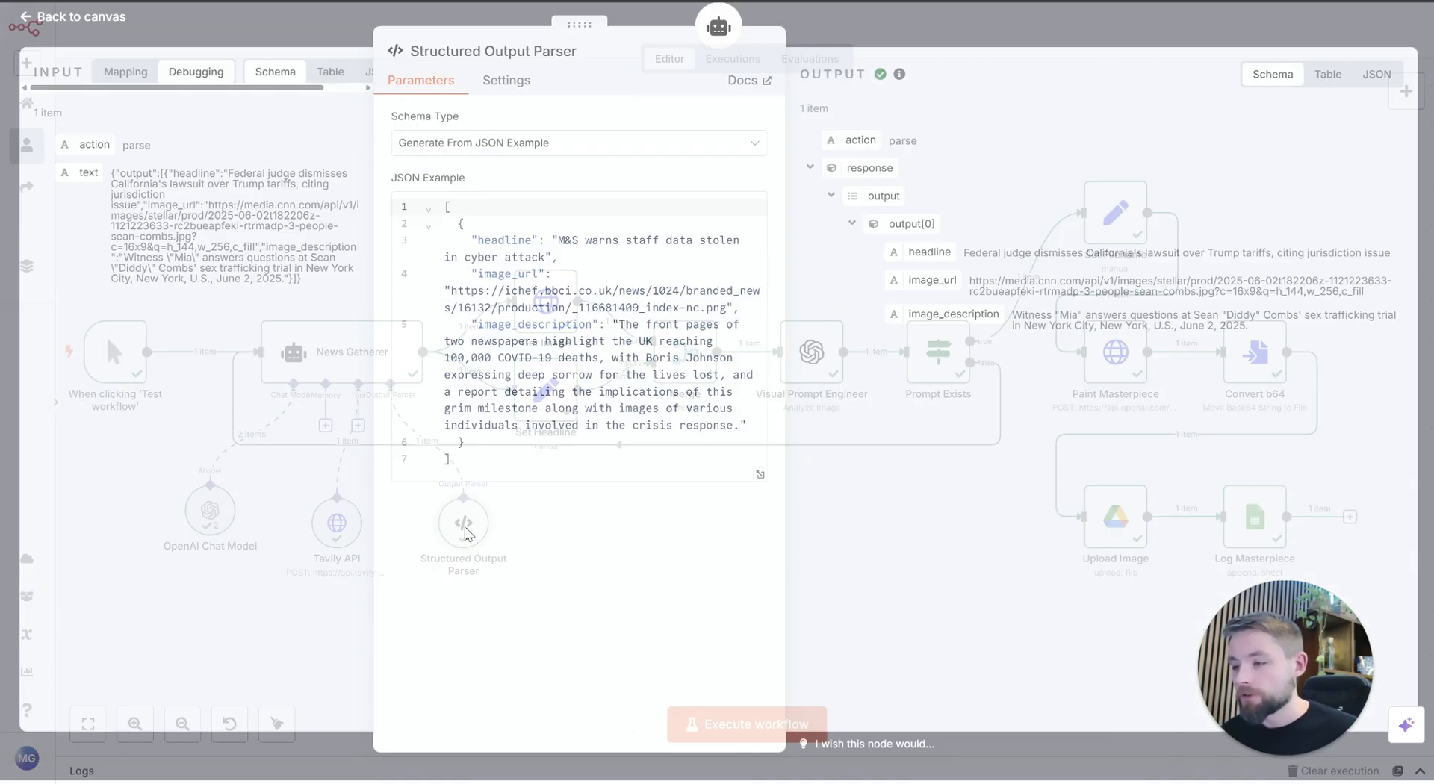
double_click(506, 244)
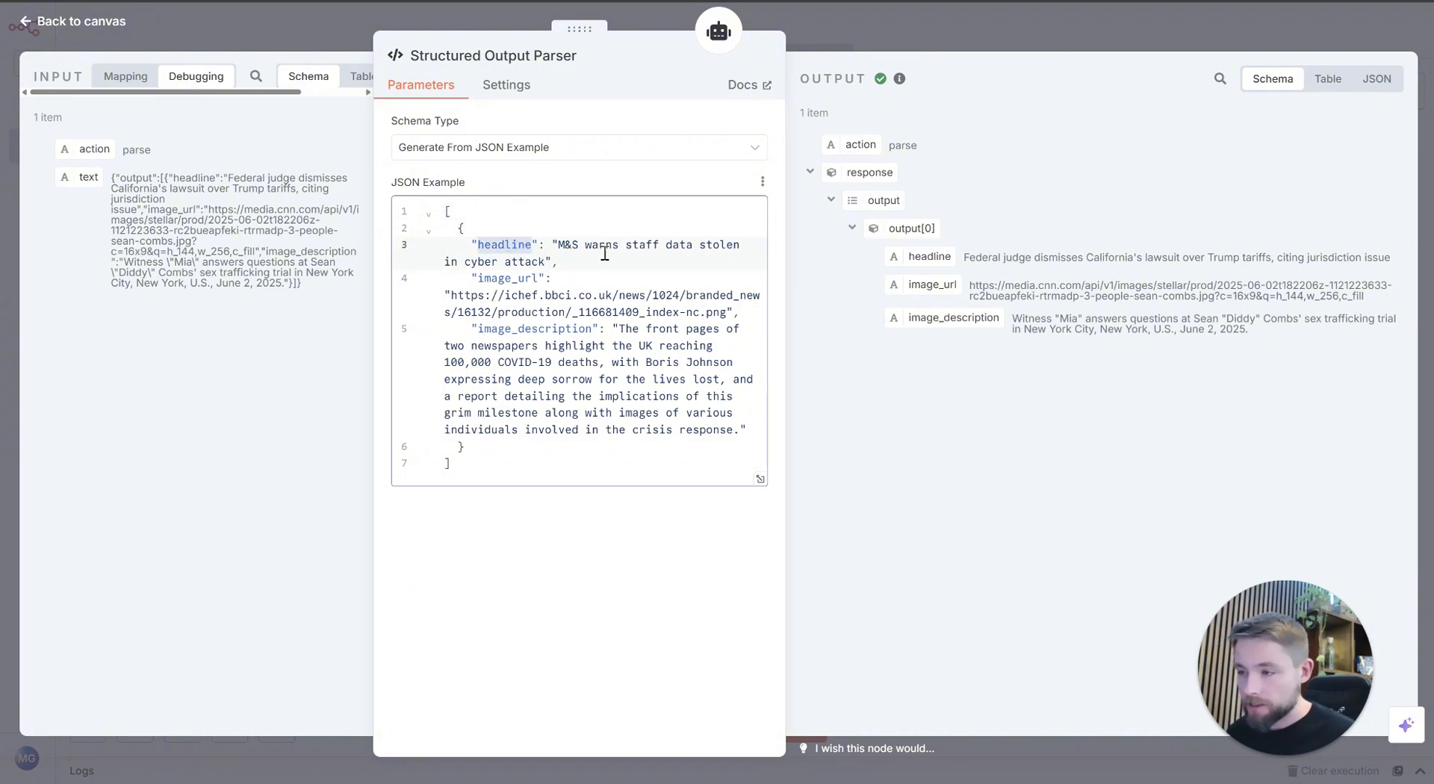
mouse_move(561, 245)
mouse_down()
mouse_move(570, 275)
mouse_move(544, 264)
mouse_up()
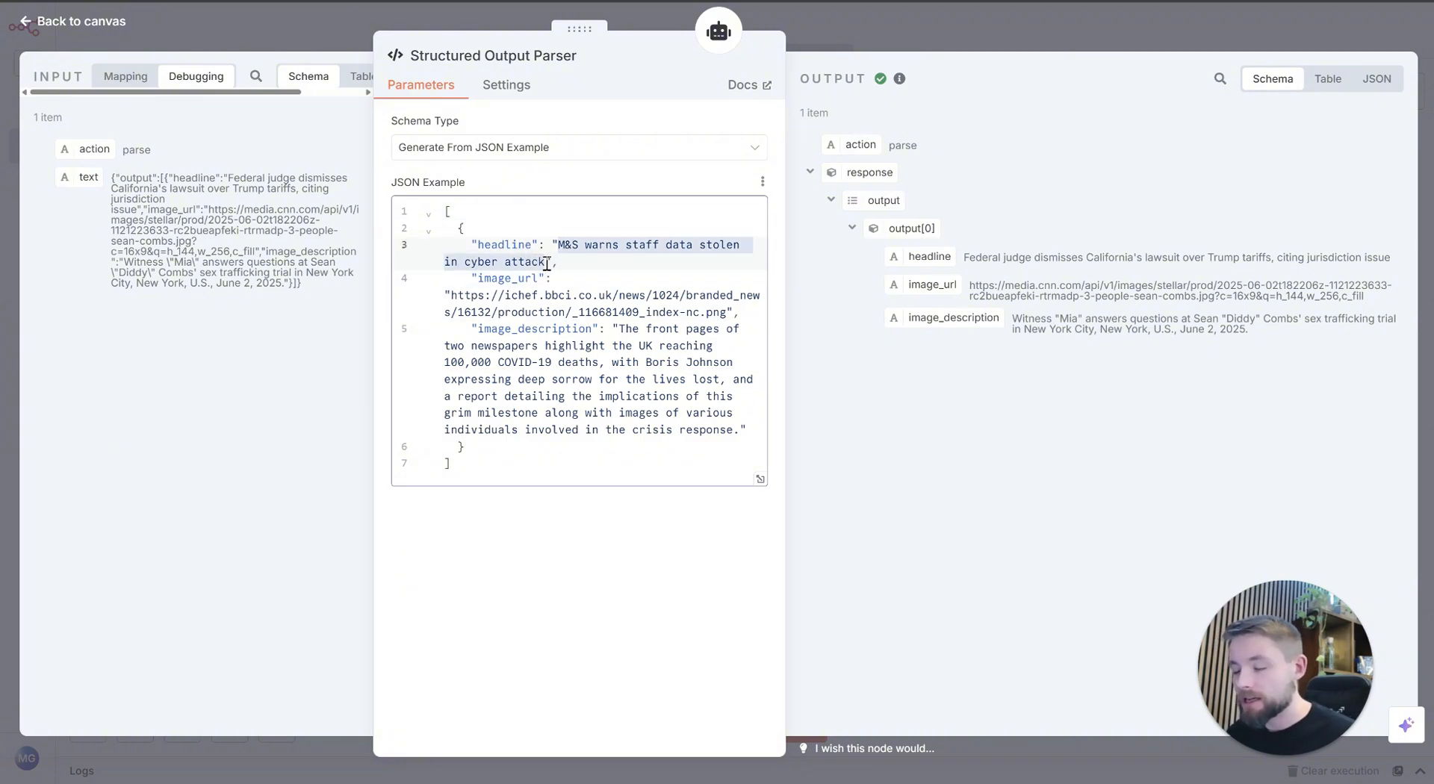
click(575, 404)
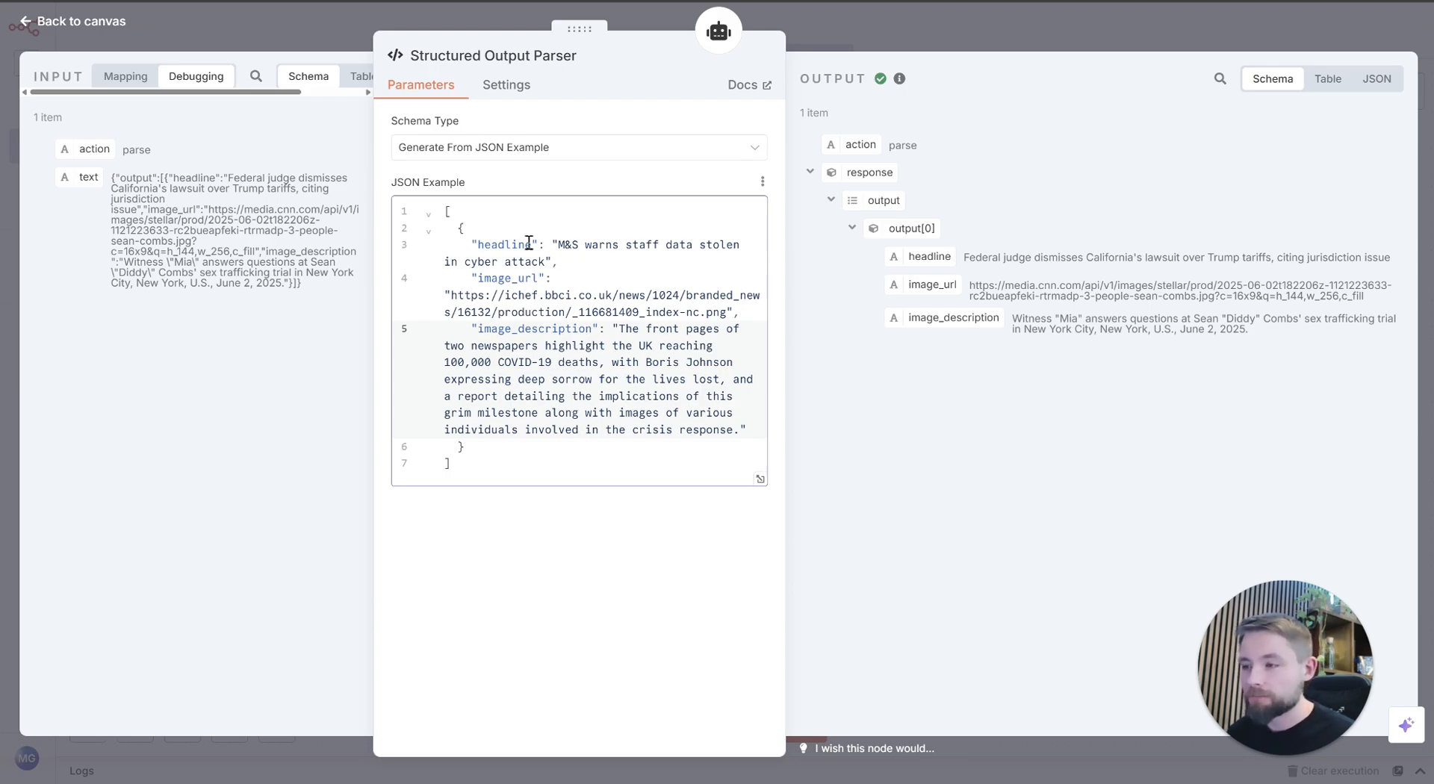
Step: Copy the object with headline, image_url and image_description from the JSON example, without its enclosing square brackets
drag(452, 296, 586, 300)
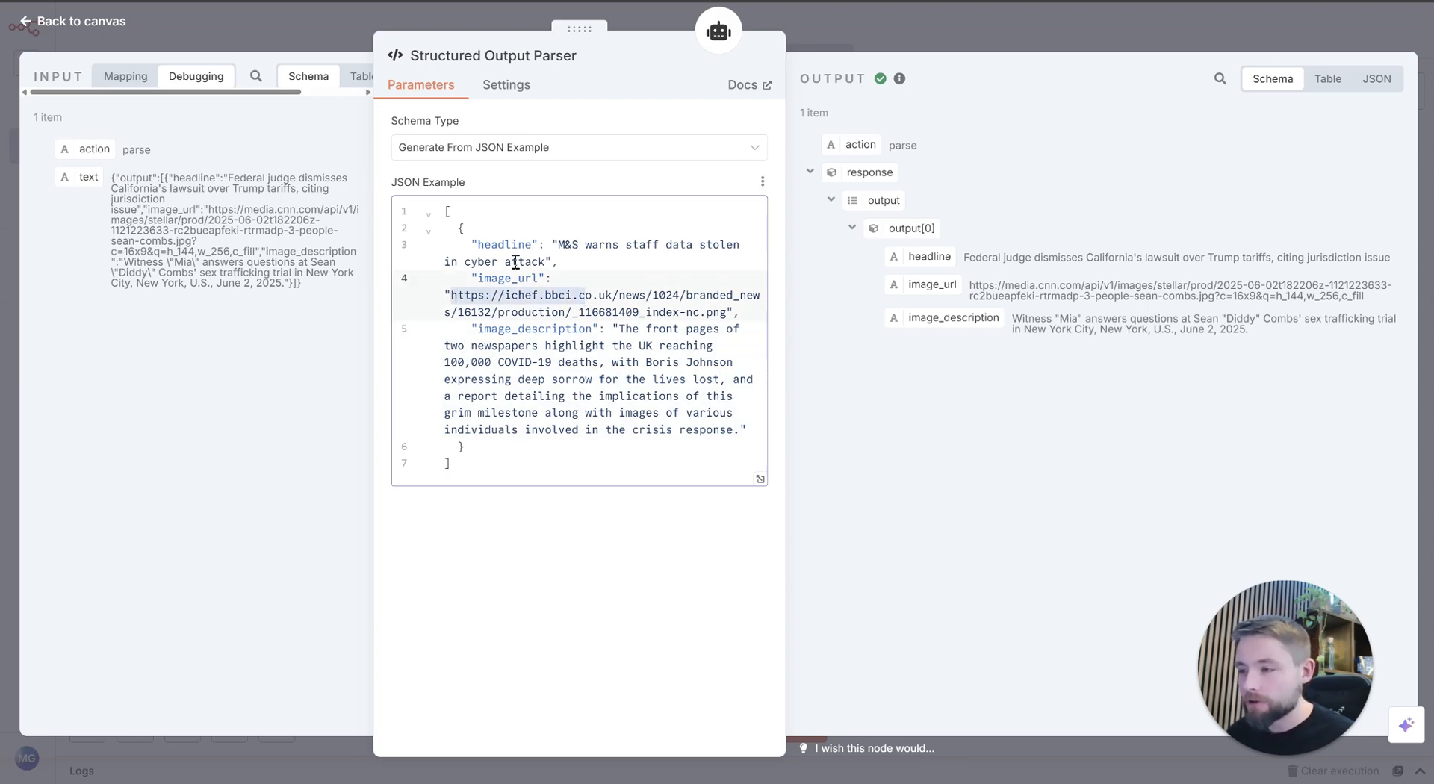
click(546, 340)
drag(463, 449, 351, 234)
key(ctrl+c)
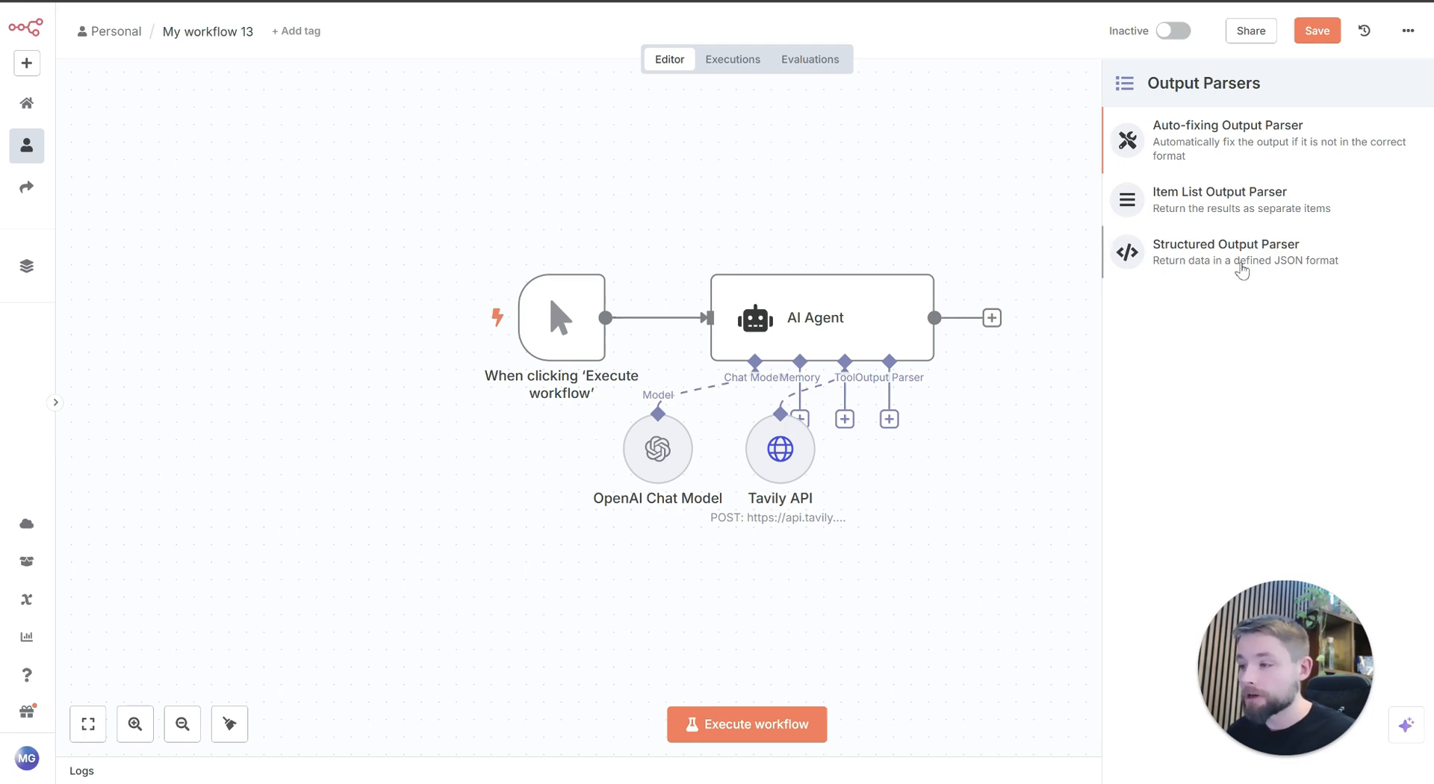
Step: Add a Structured Output Parser to the AI Agent in My workflow 13 and replace its JSON example with the copied object
click(1242, 258)
click(720, 294)
key(ctrl+a)
key(ctrl+v)
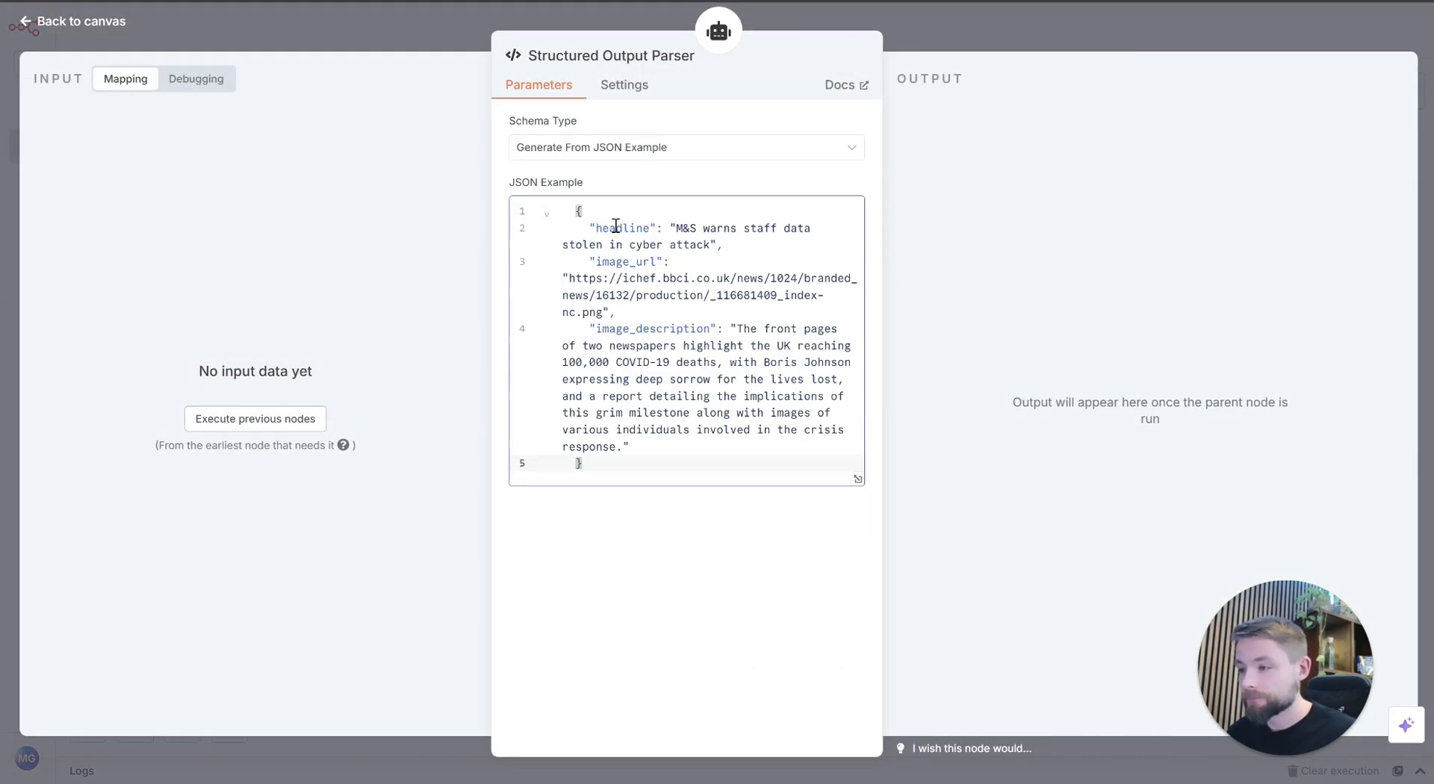
click(431, 38)
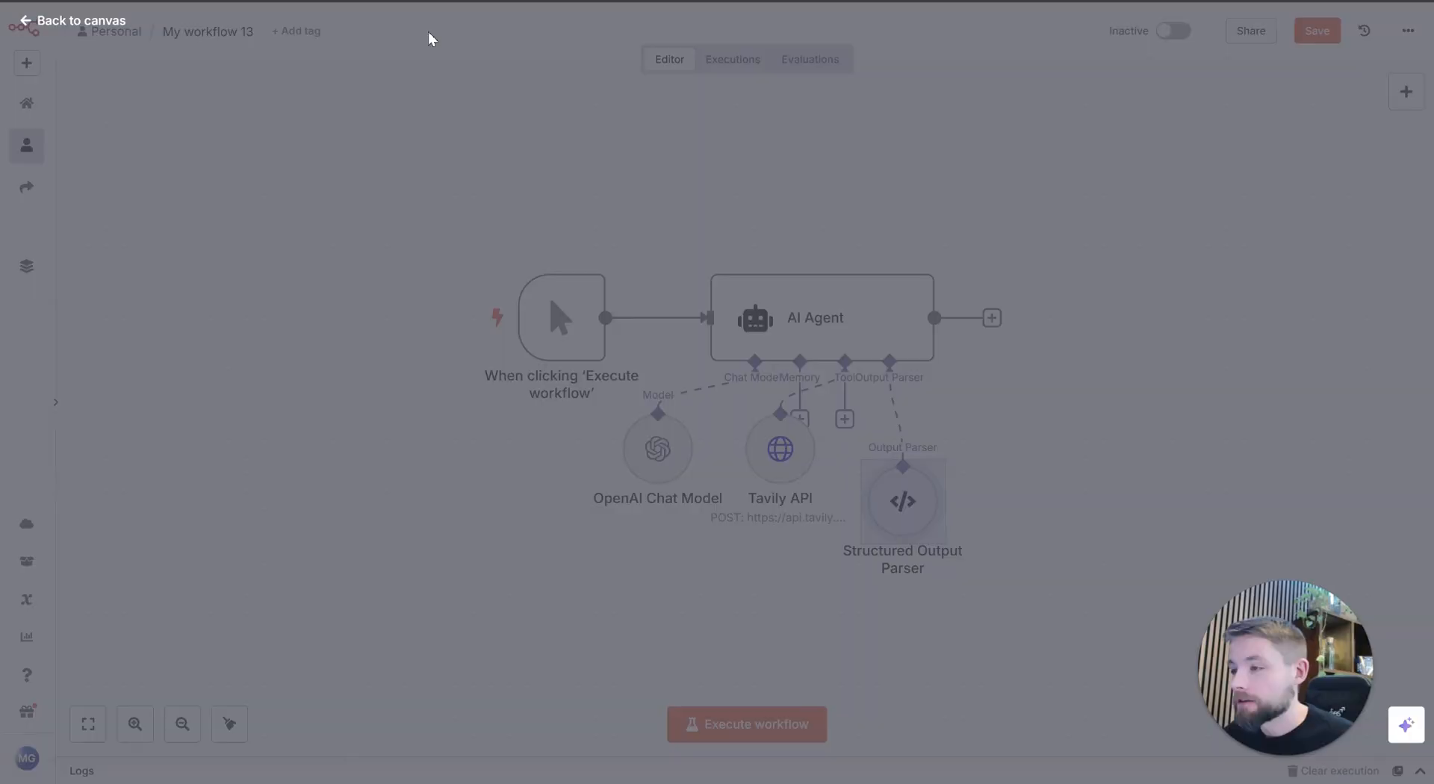
Step: Arrange the Structured Output Parser, Tavily API and OpenAI Chat Model nodes in one row beneath the AI Agent
drag(906, 515, 926, 461)
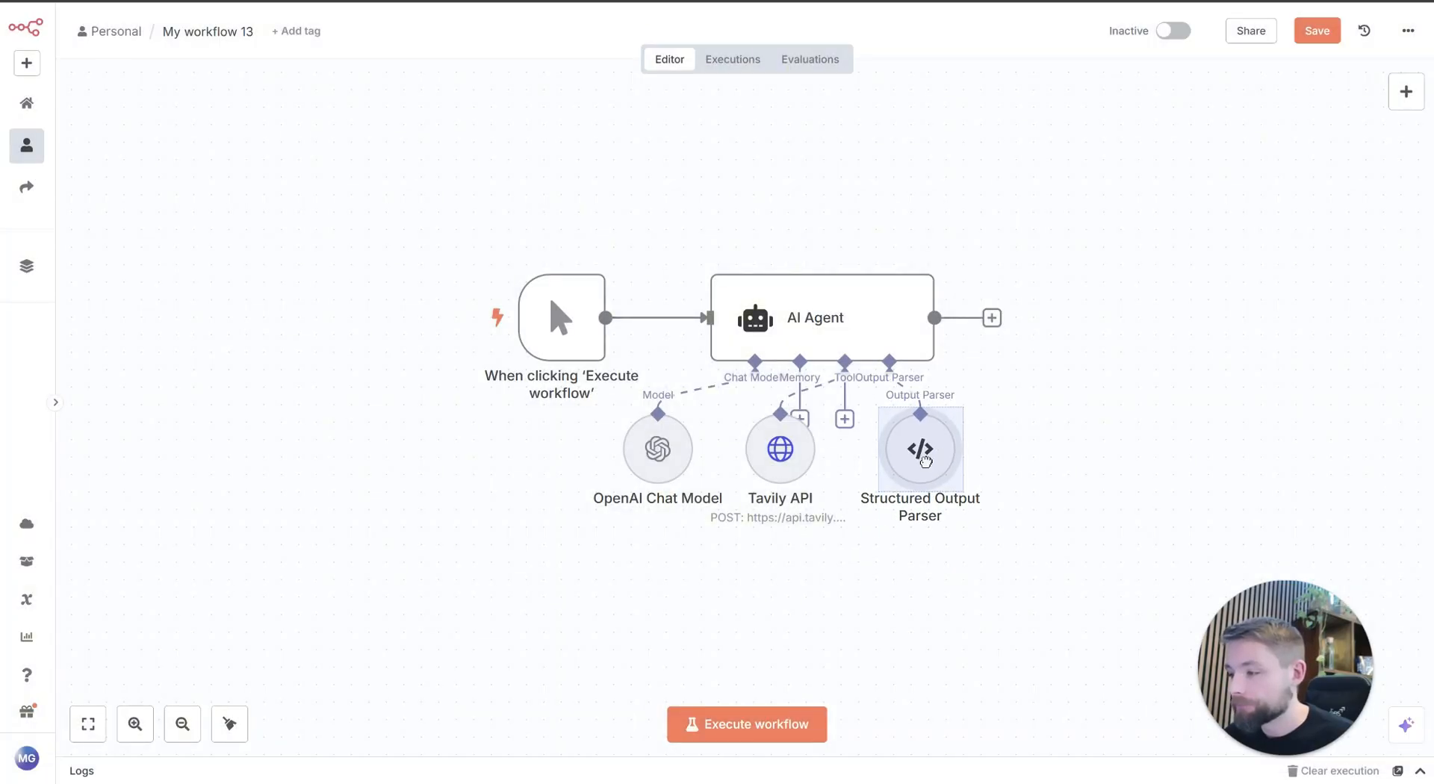
drag(781, 457, 800, 458)
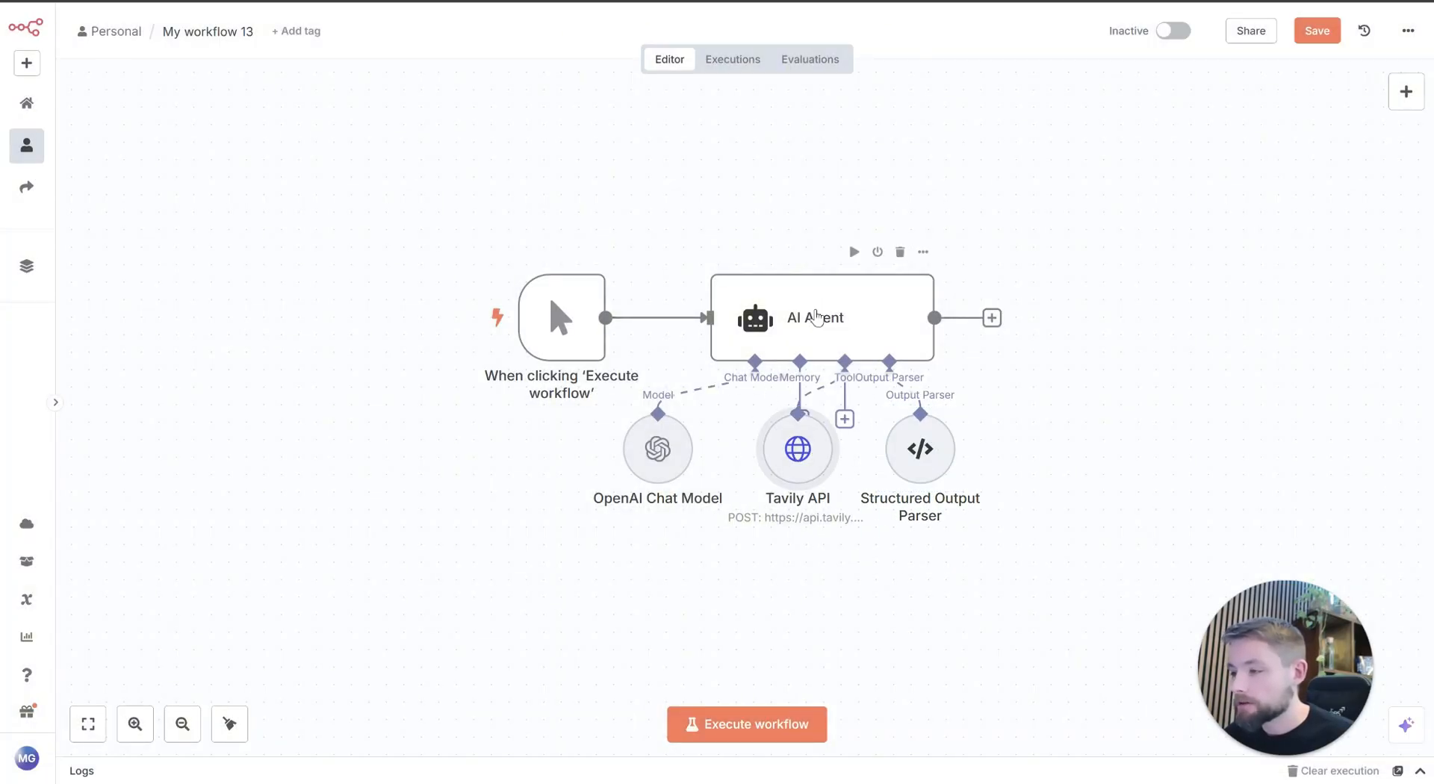
drag(672, 459, 690, 459)
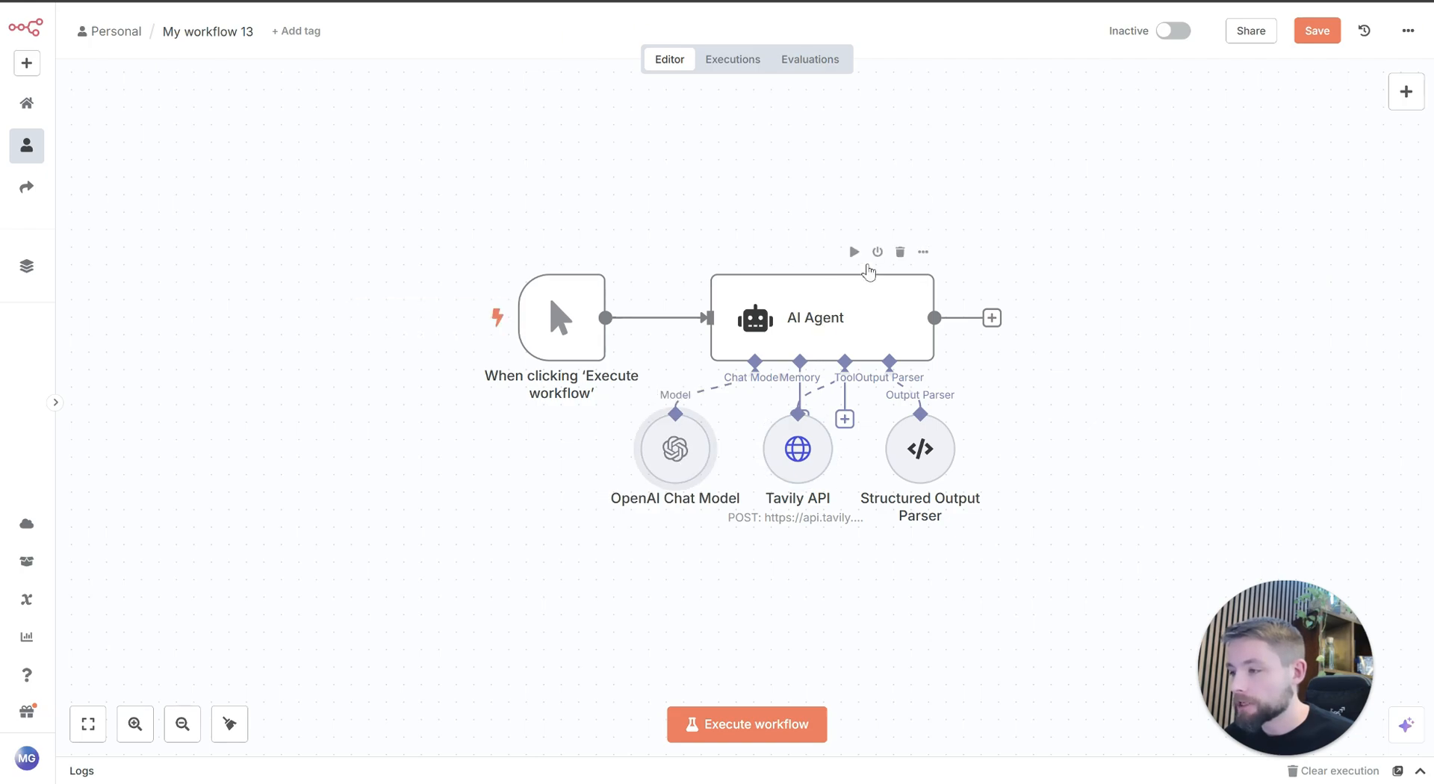
Step: Execute the AI Agent node and let its run complete on the canvas
click(857, 262)
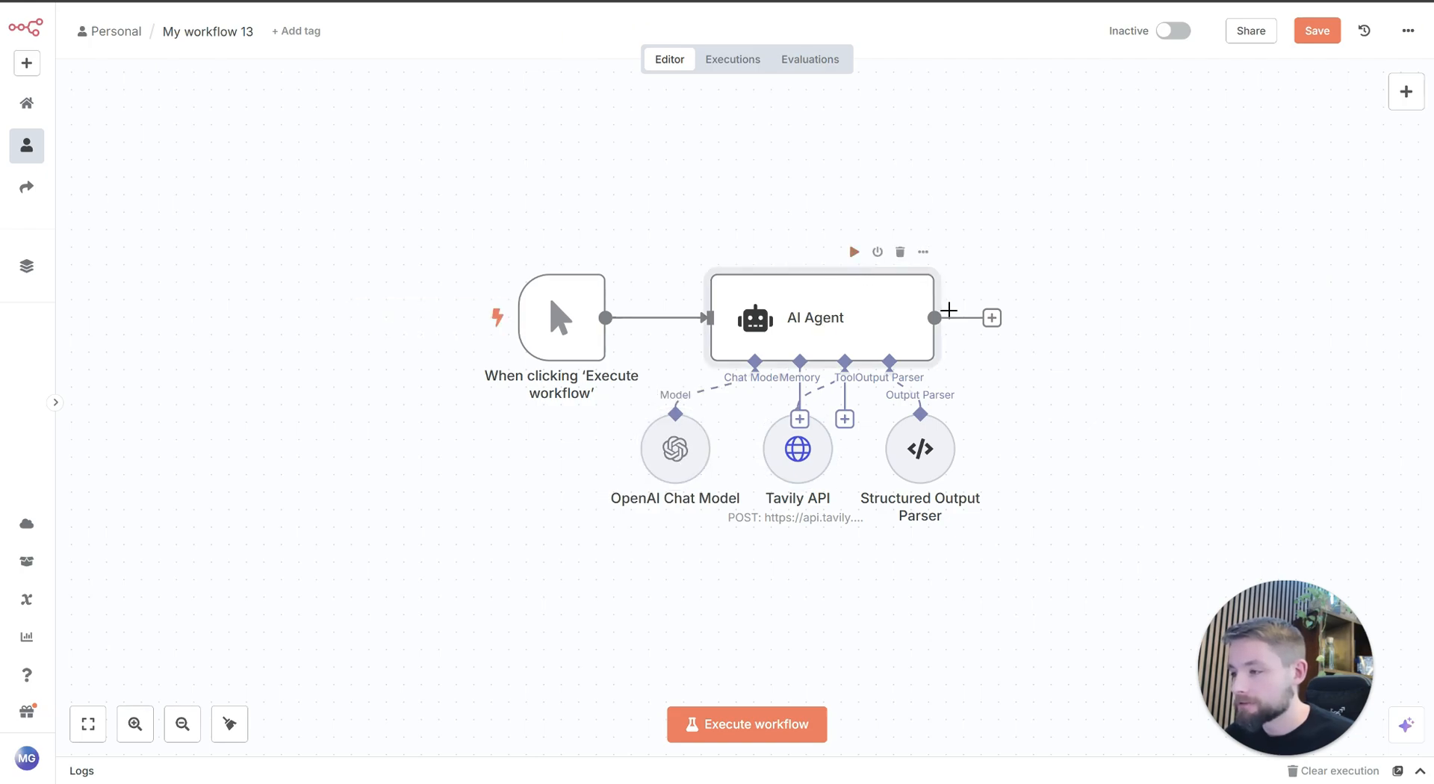
click(857, 252)
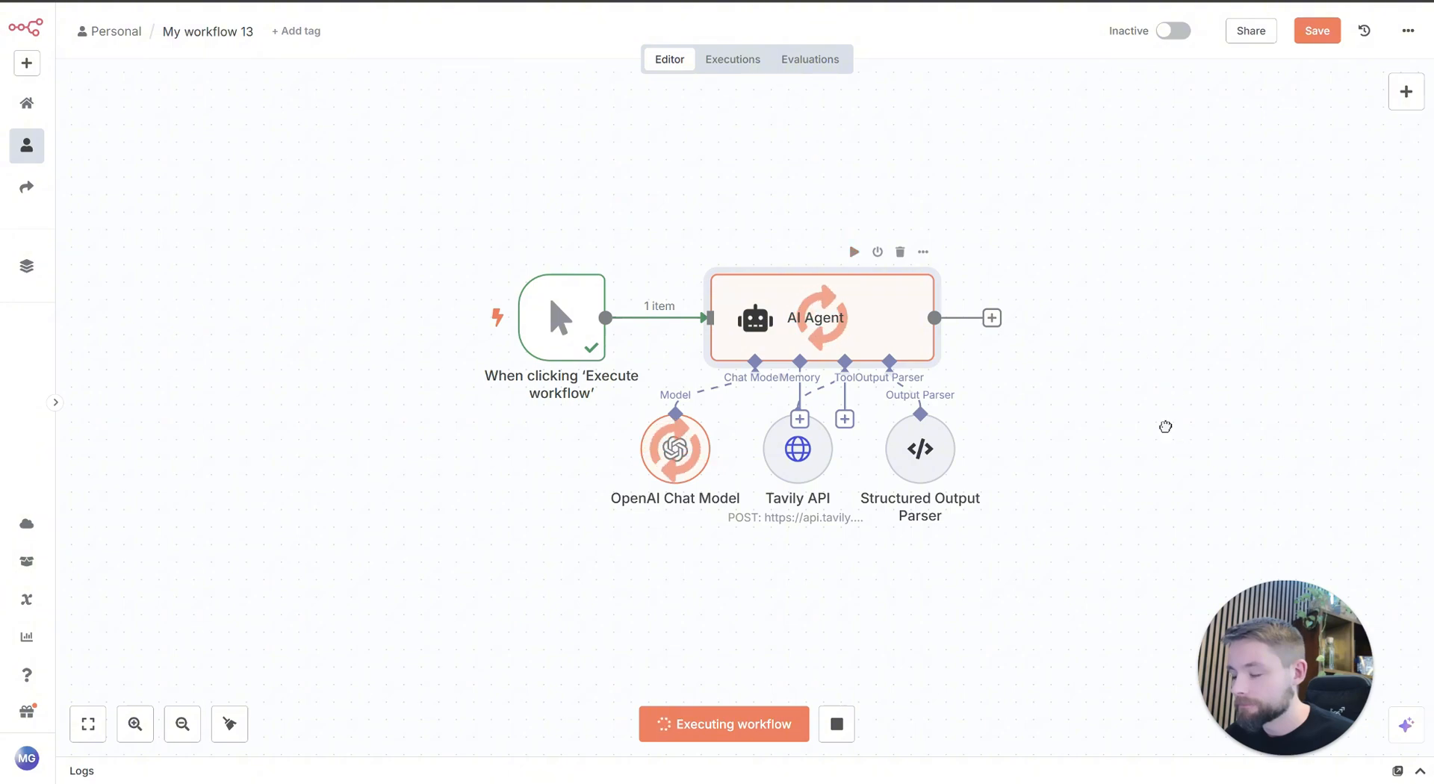
drag(1128, 434, 983, 432)
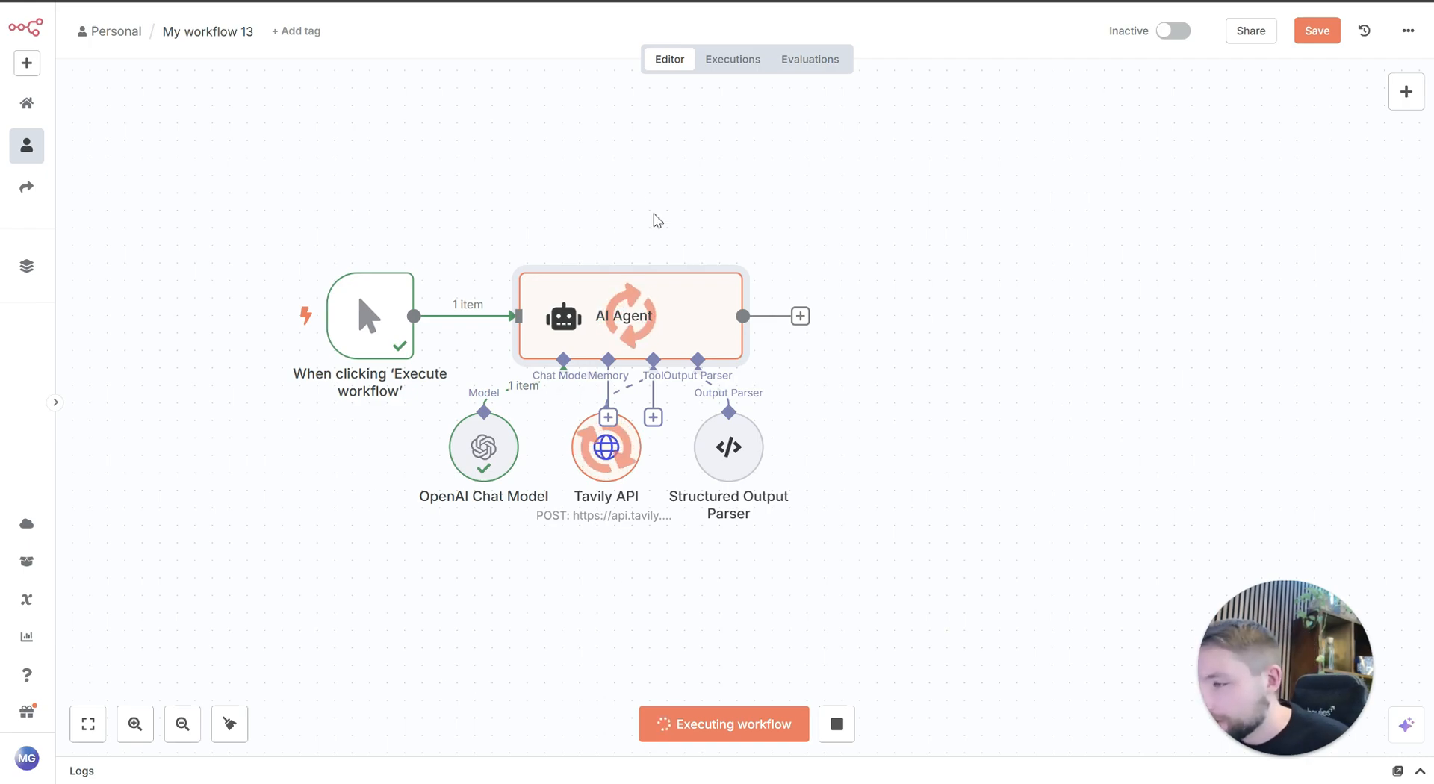
mouse_move(657, 344)
click(1042, 407)
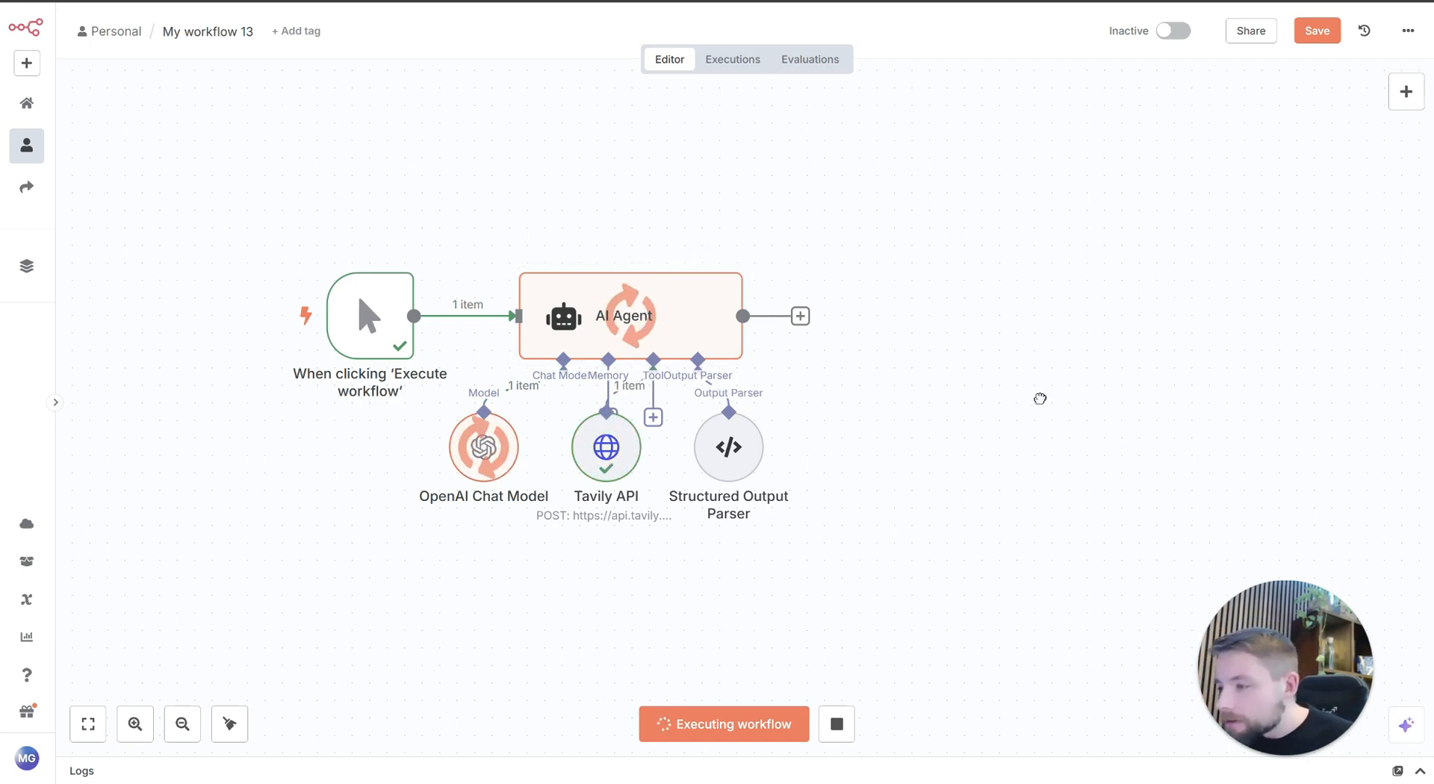
drag(1041, 400, 1065, 417)
Step: Review the headline, image_url and image_description in the AI Agent's output, and return to the canvas
double_click(704, 330)
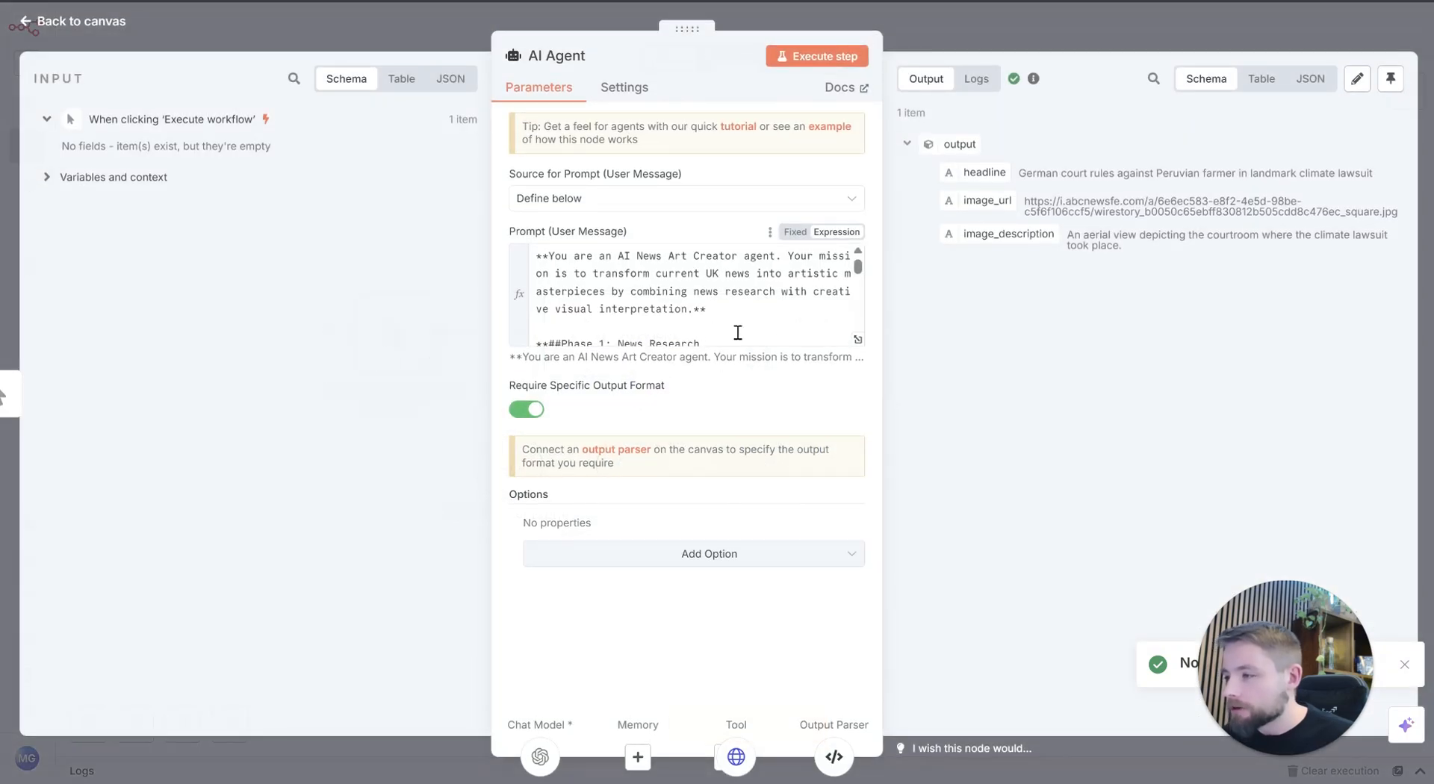
triple_click(1082, 173)
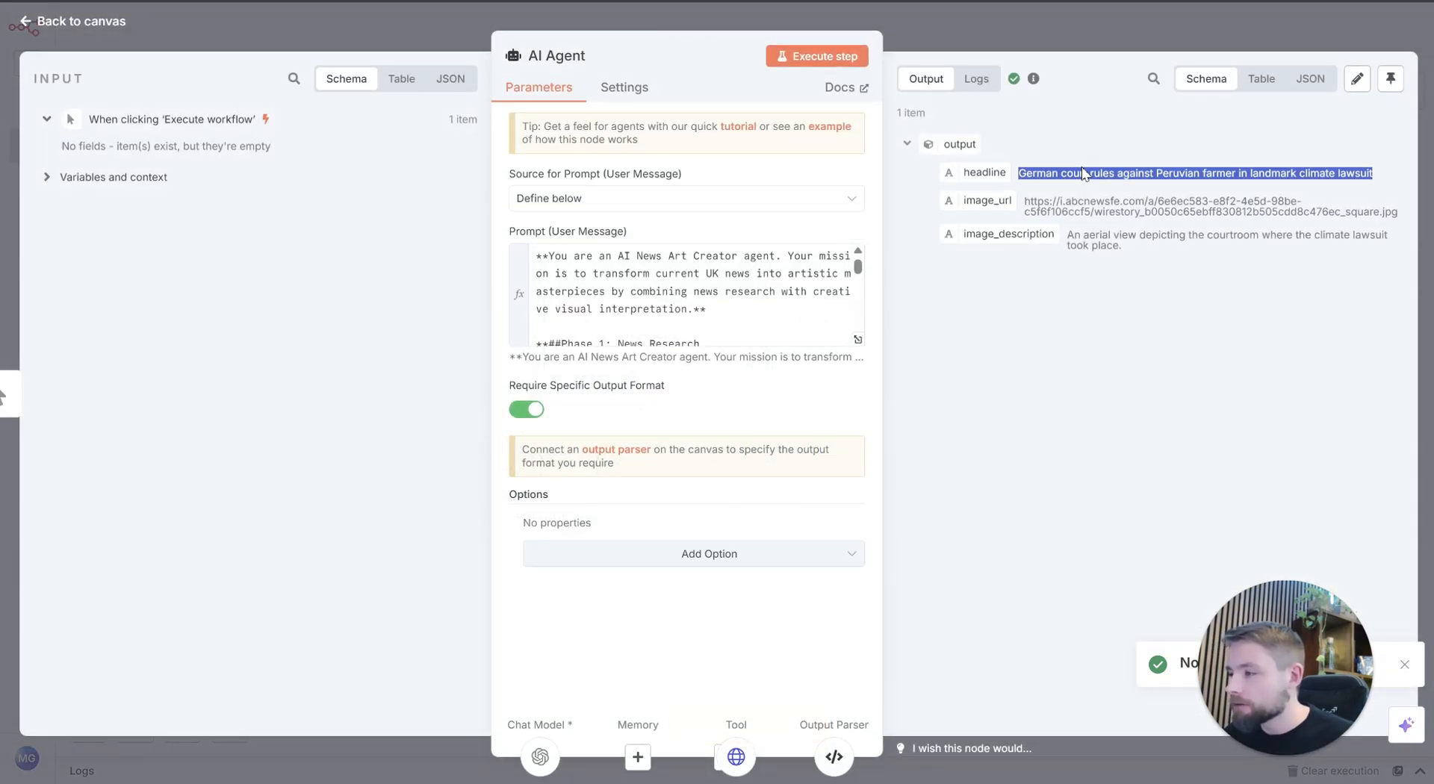
click(1084, 173)
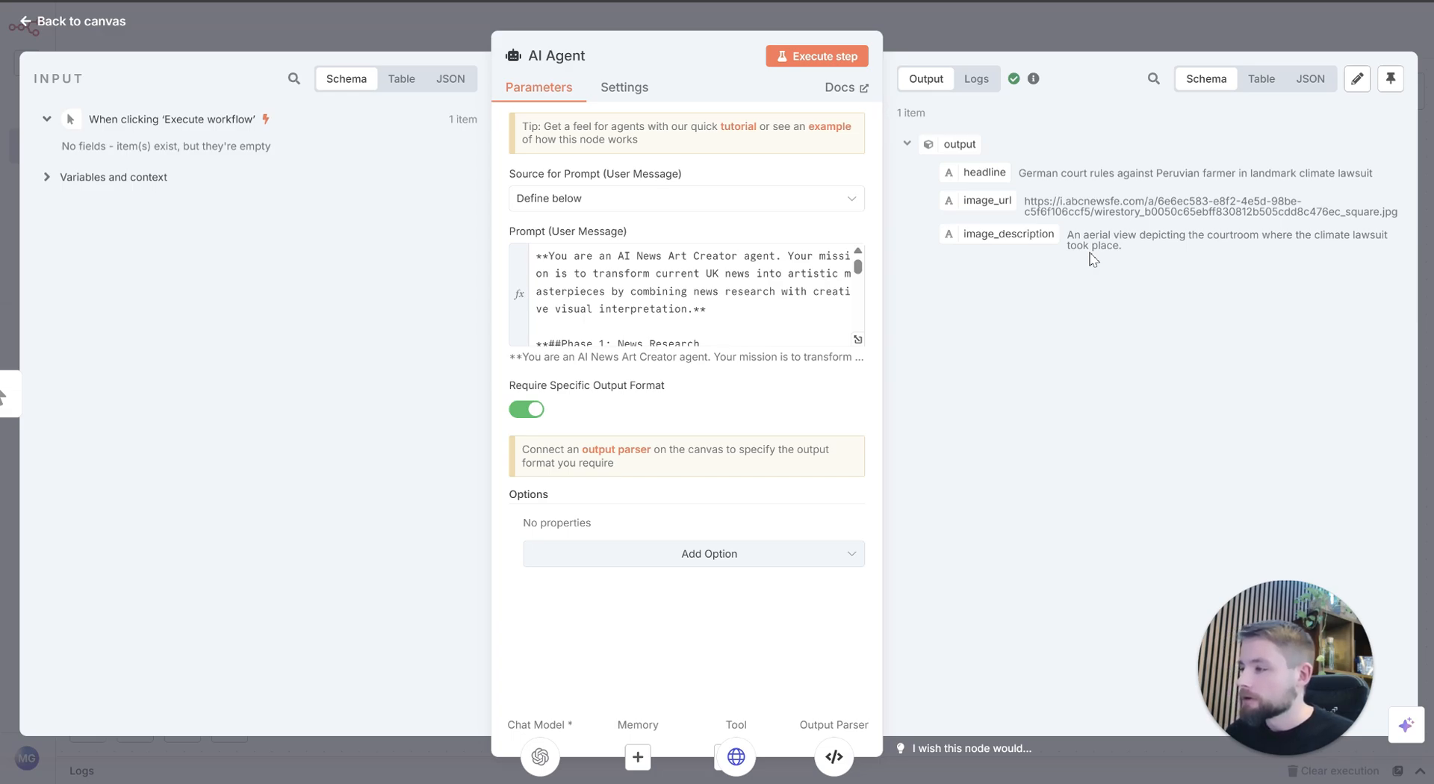
double_click(1104, 211)
click(1111, 278)
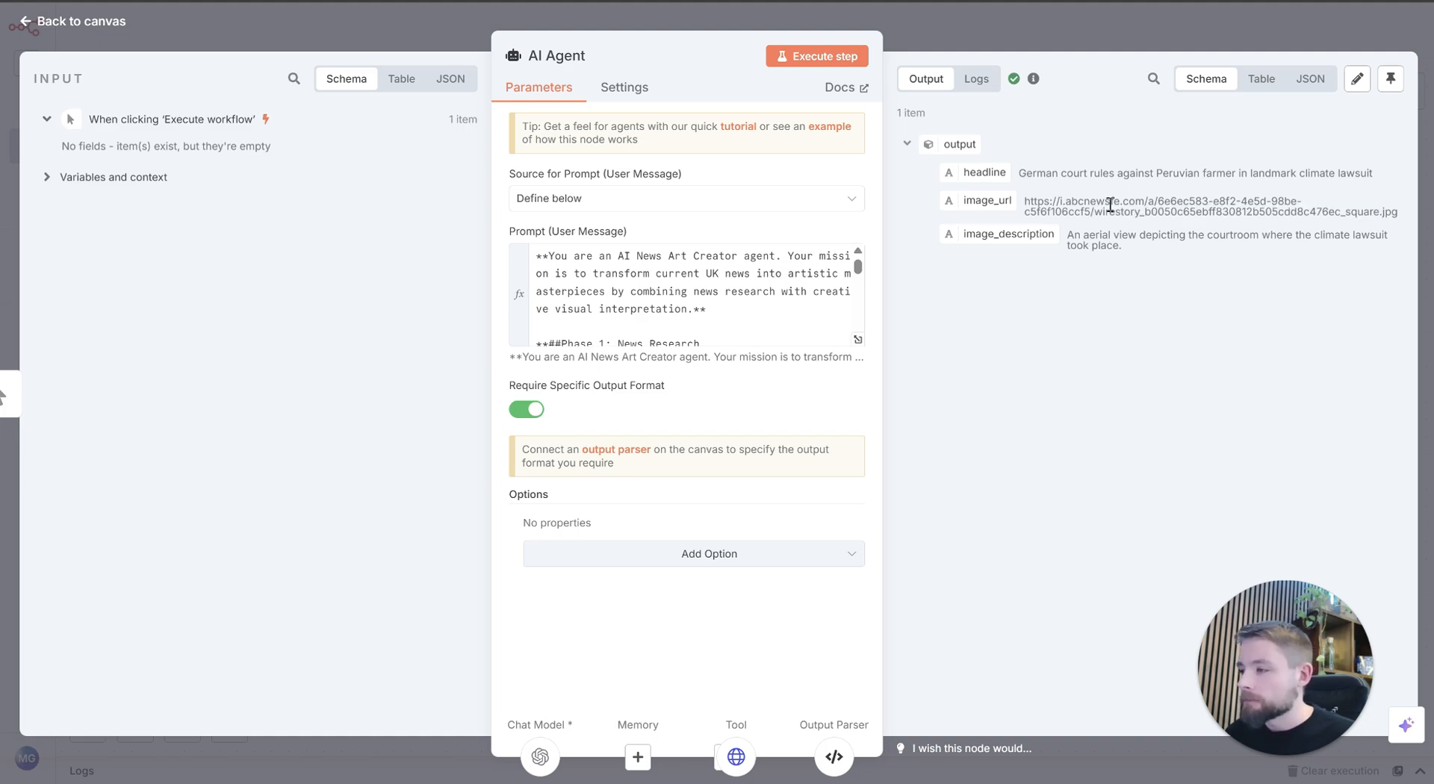
click(1025, 22)
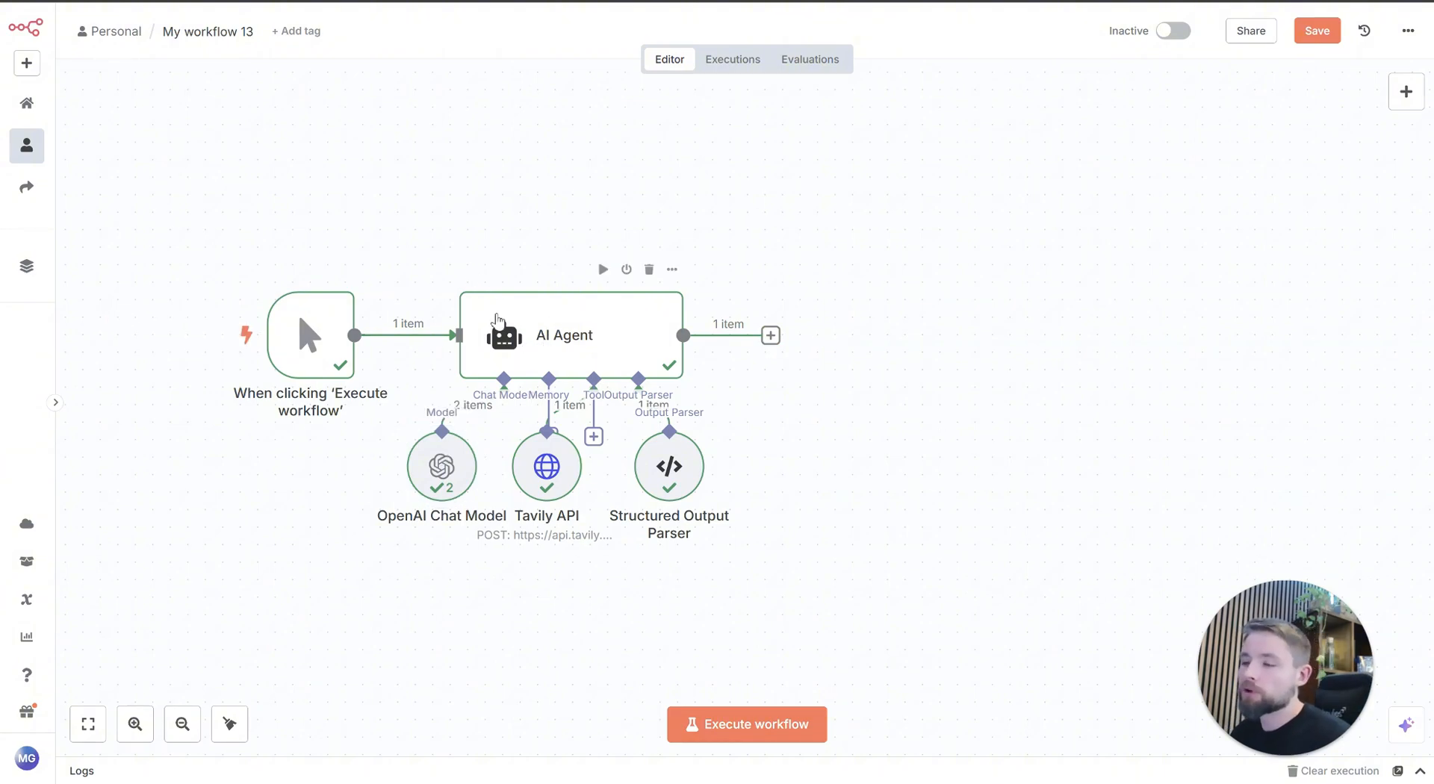
Step: Add an HTTP Request node after the AI Agent and map its URL to {{ $json.output.image_url }}
scroll(1073, 581, up, 1)
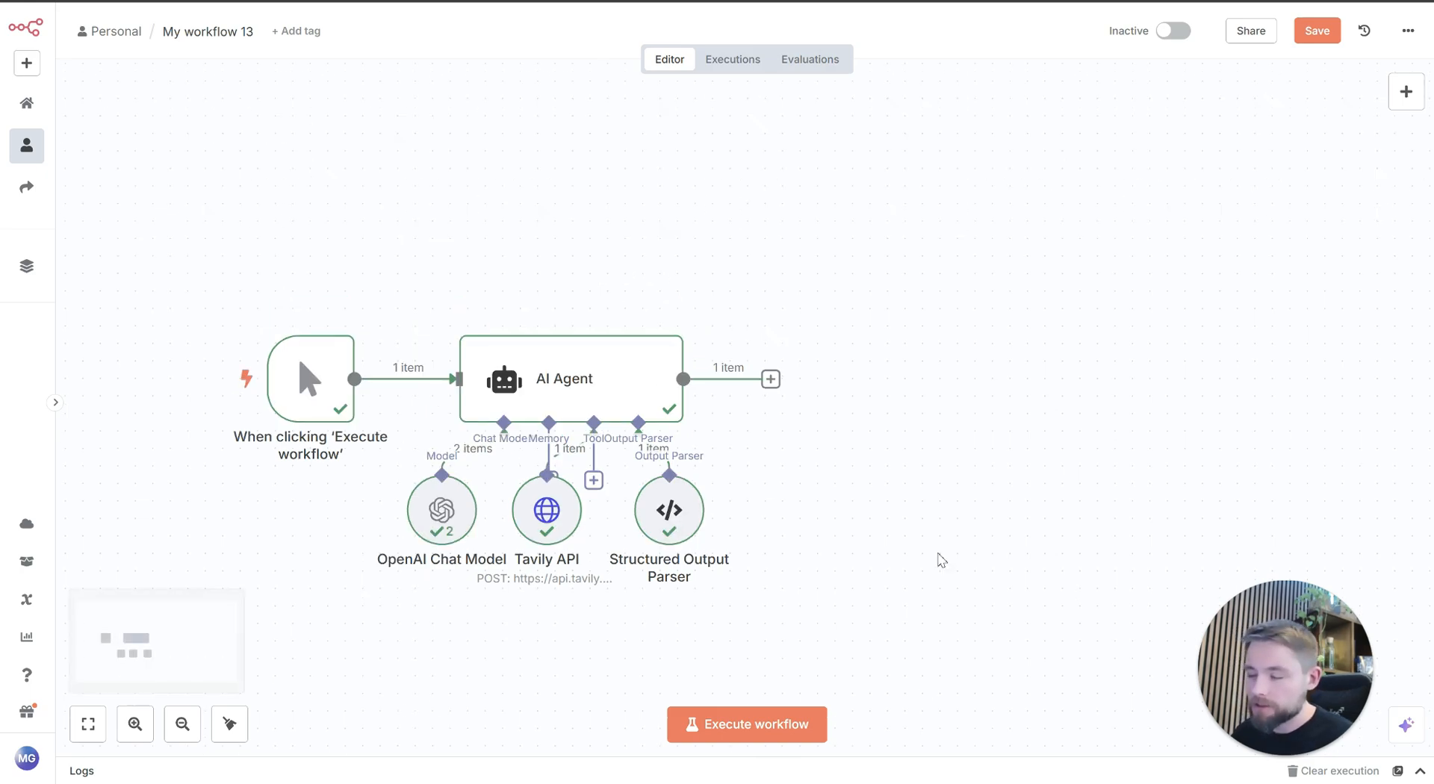
click(770, 381)
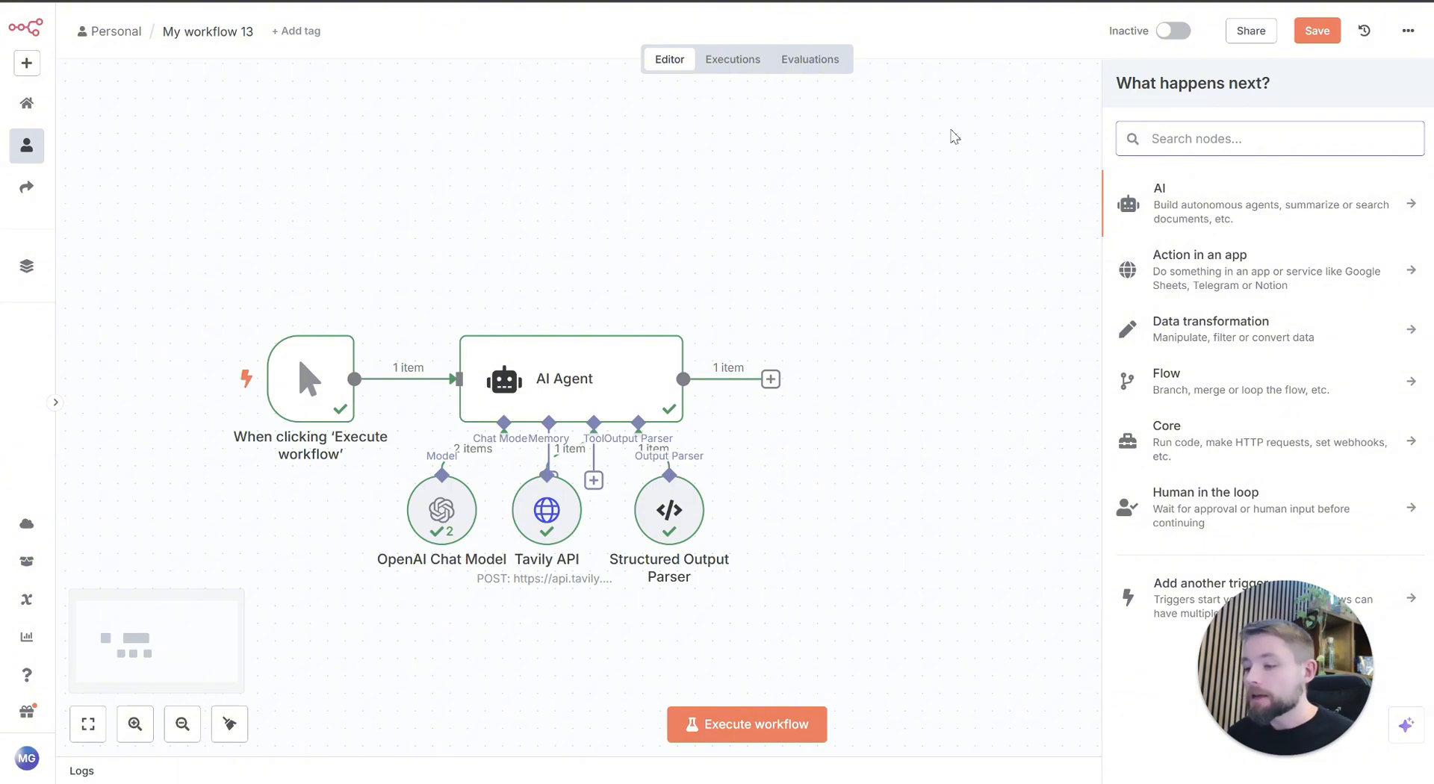
text(htt)
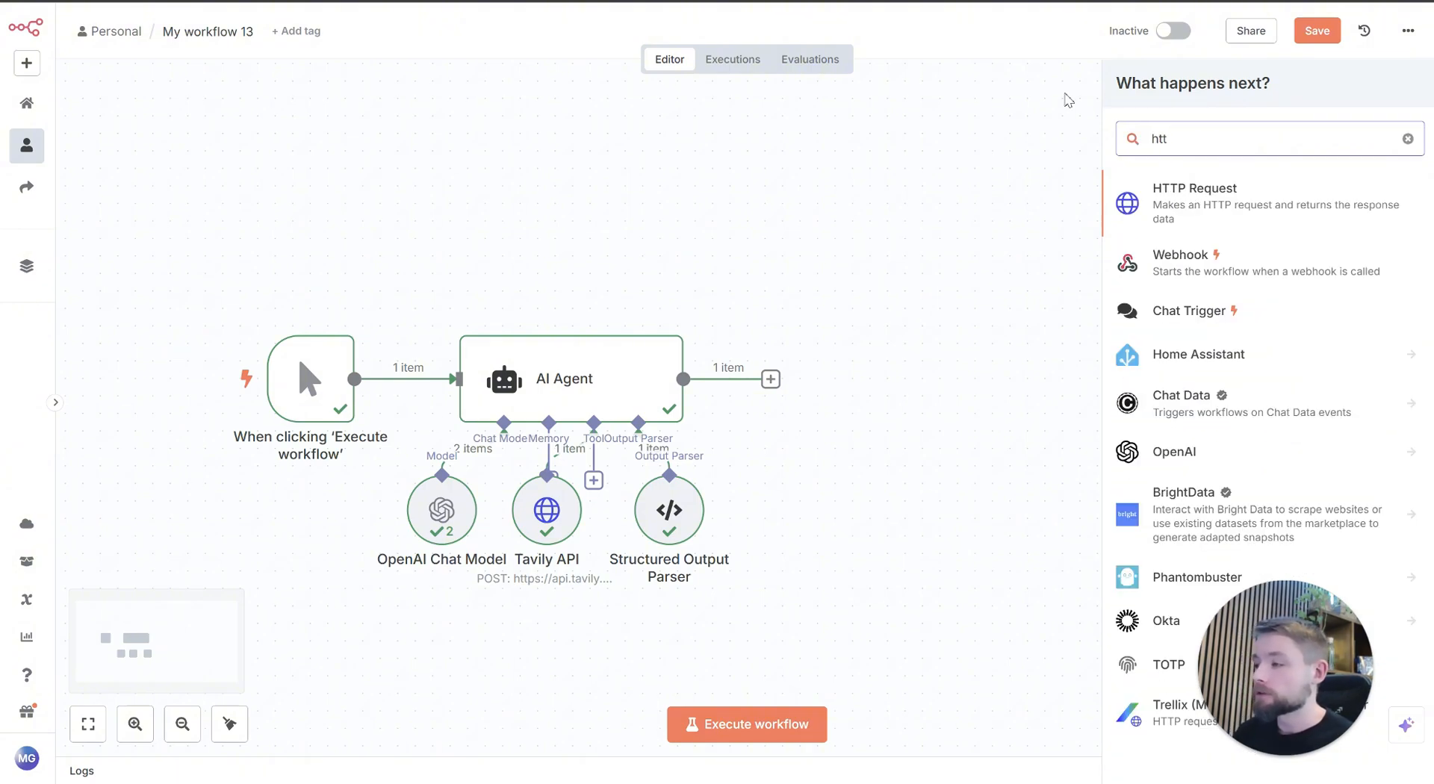
click(1250, 209)
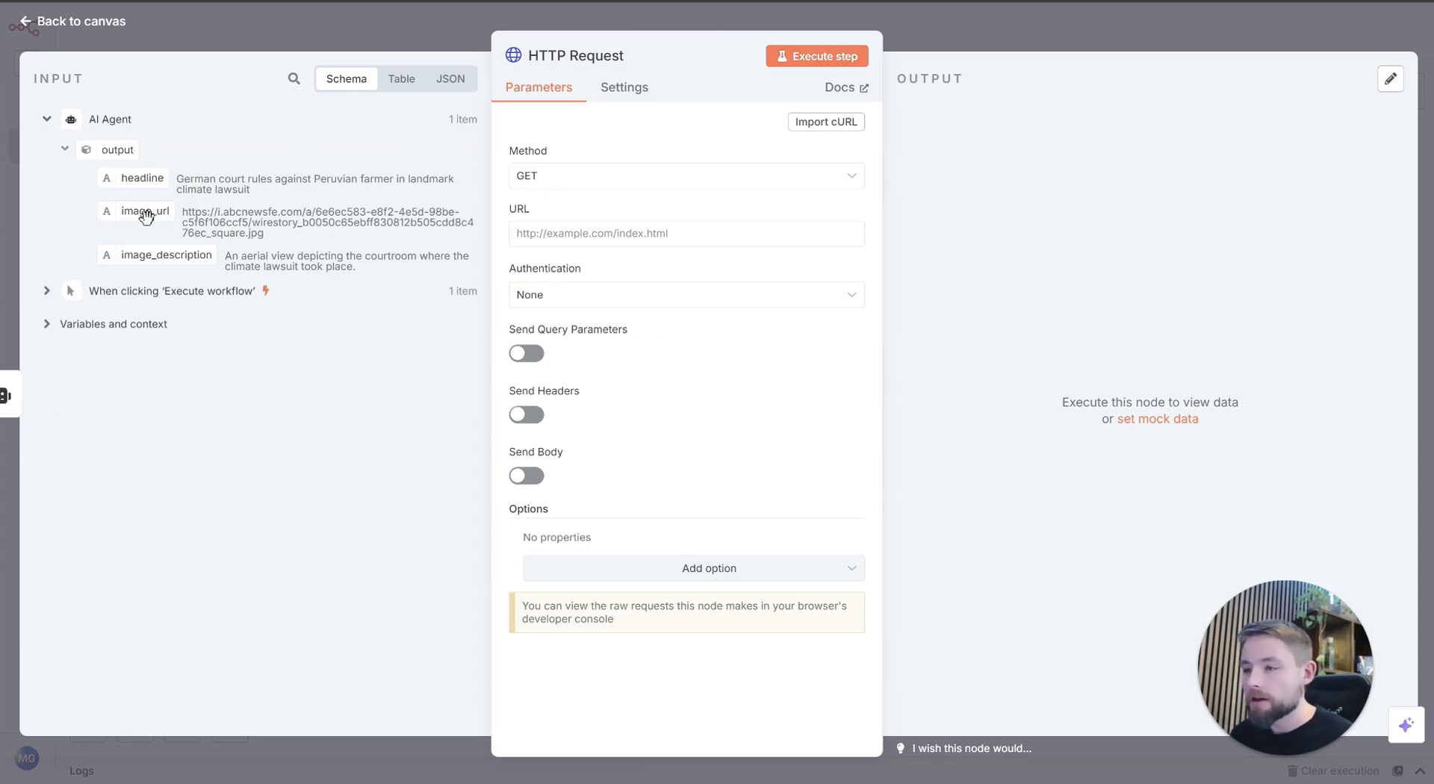
drag(145, 210, 672, 233)
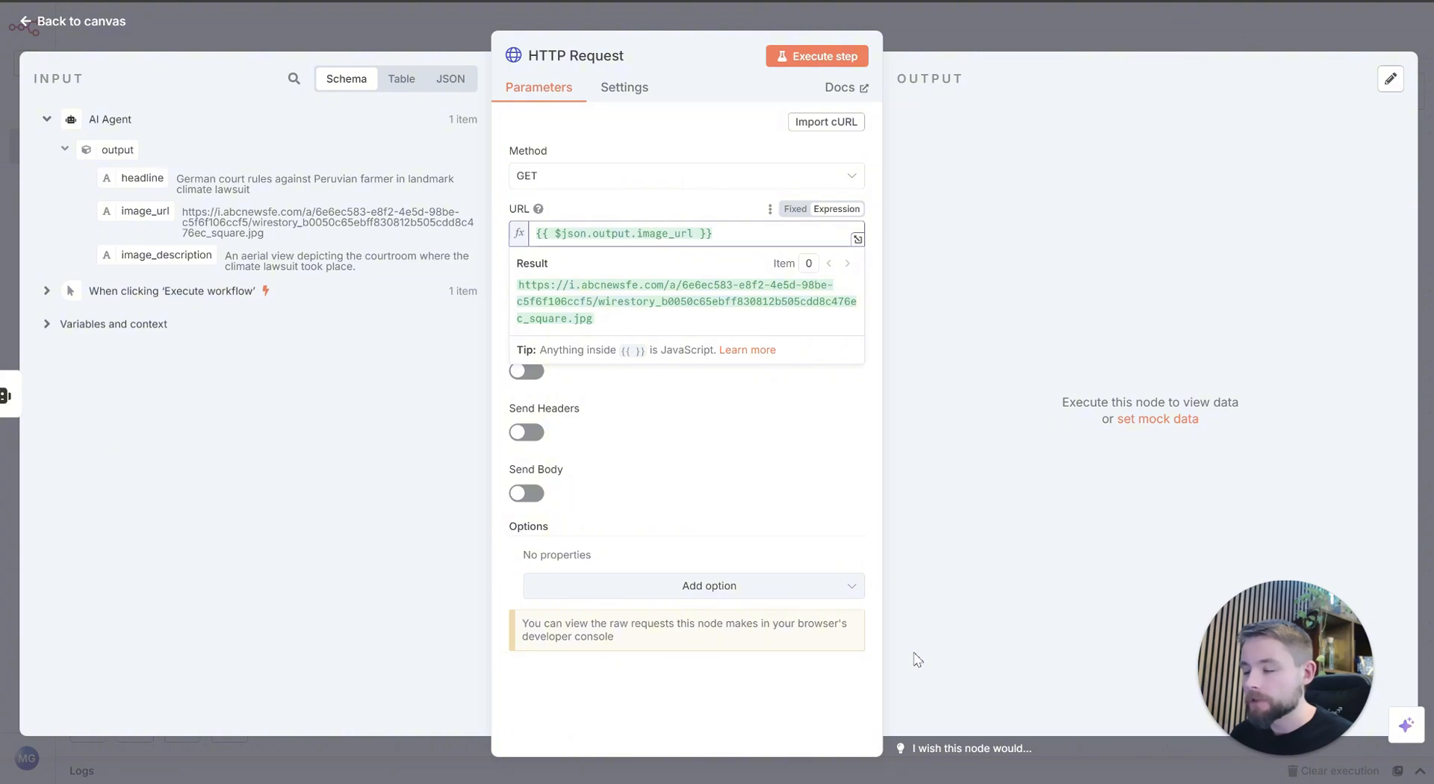
click(630, 197)
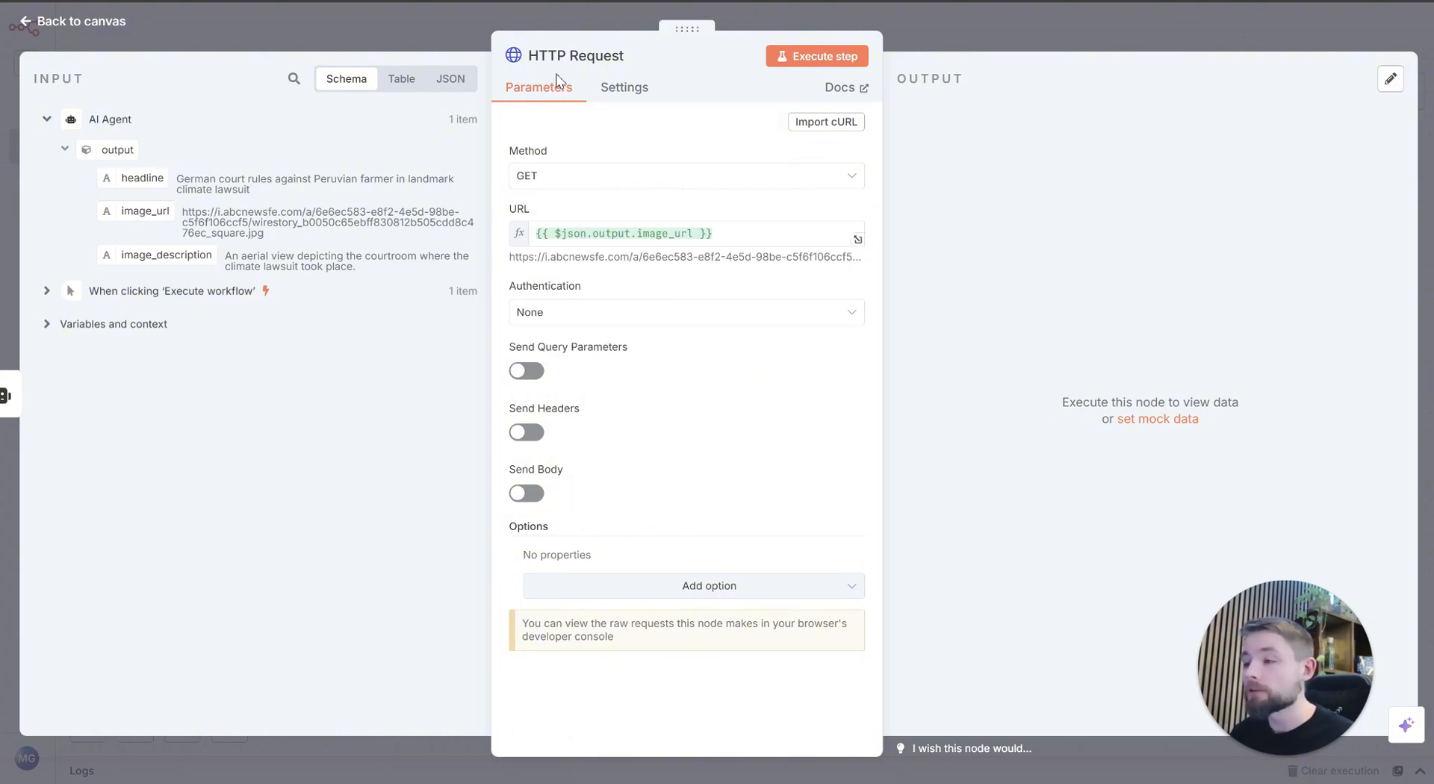
Step: Rename the HTTP Request node as Get Image
click(570, 55)
text(Get Image)
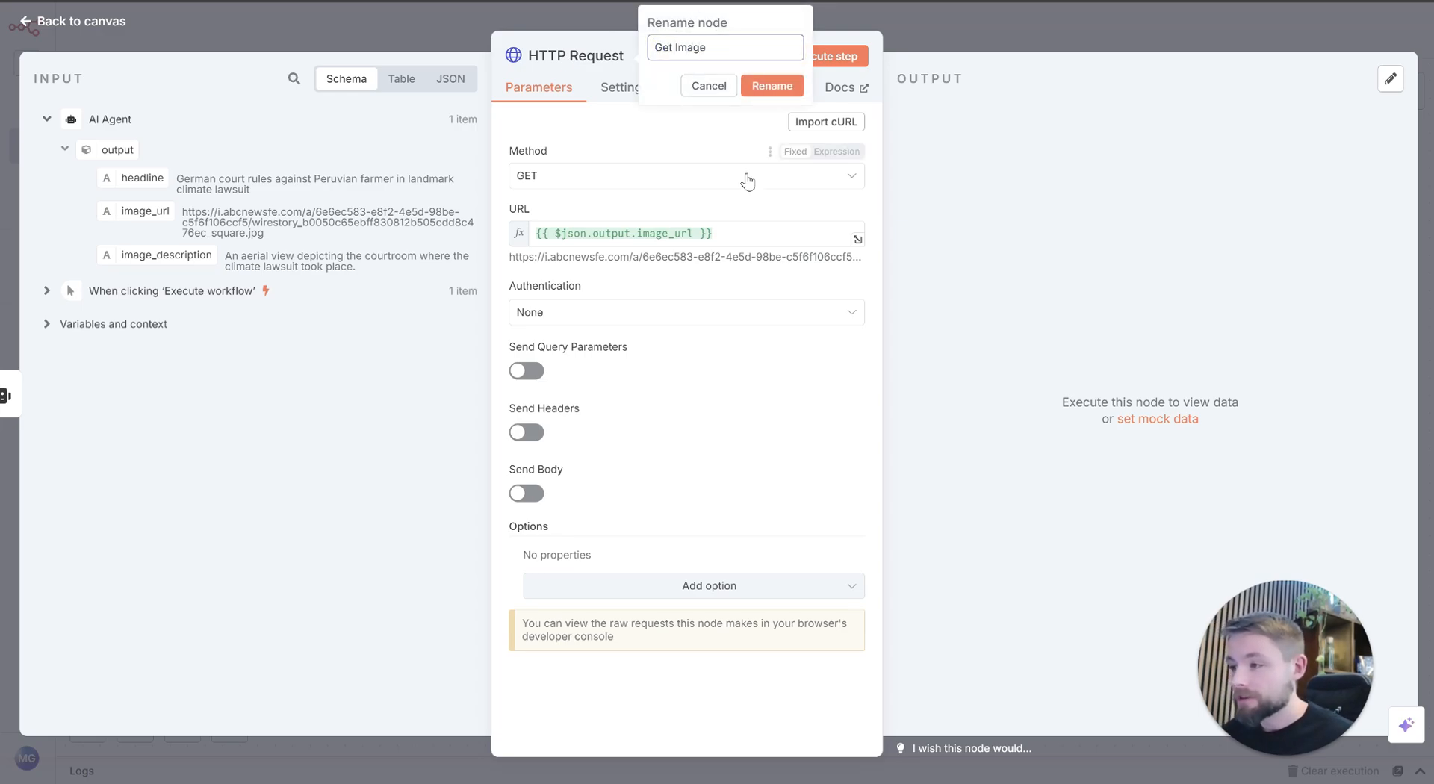
click(762, 87)
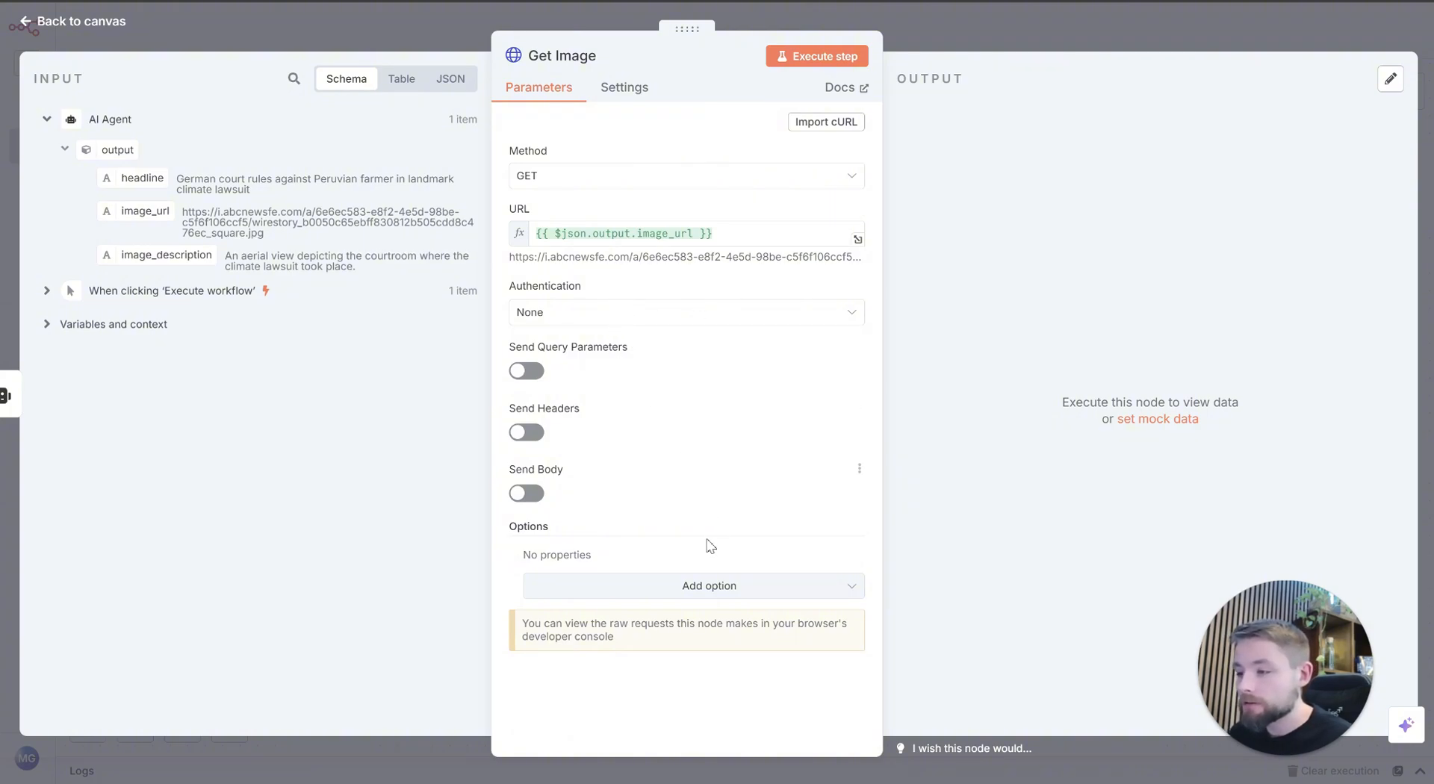
Step: Add the Response option to the Get Image node and set its response format to File
click(690, 587)
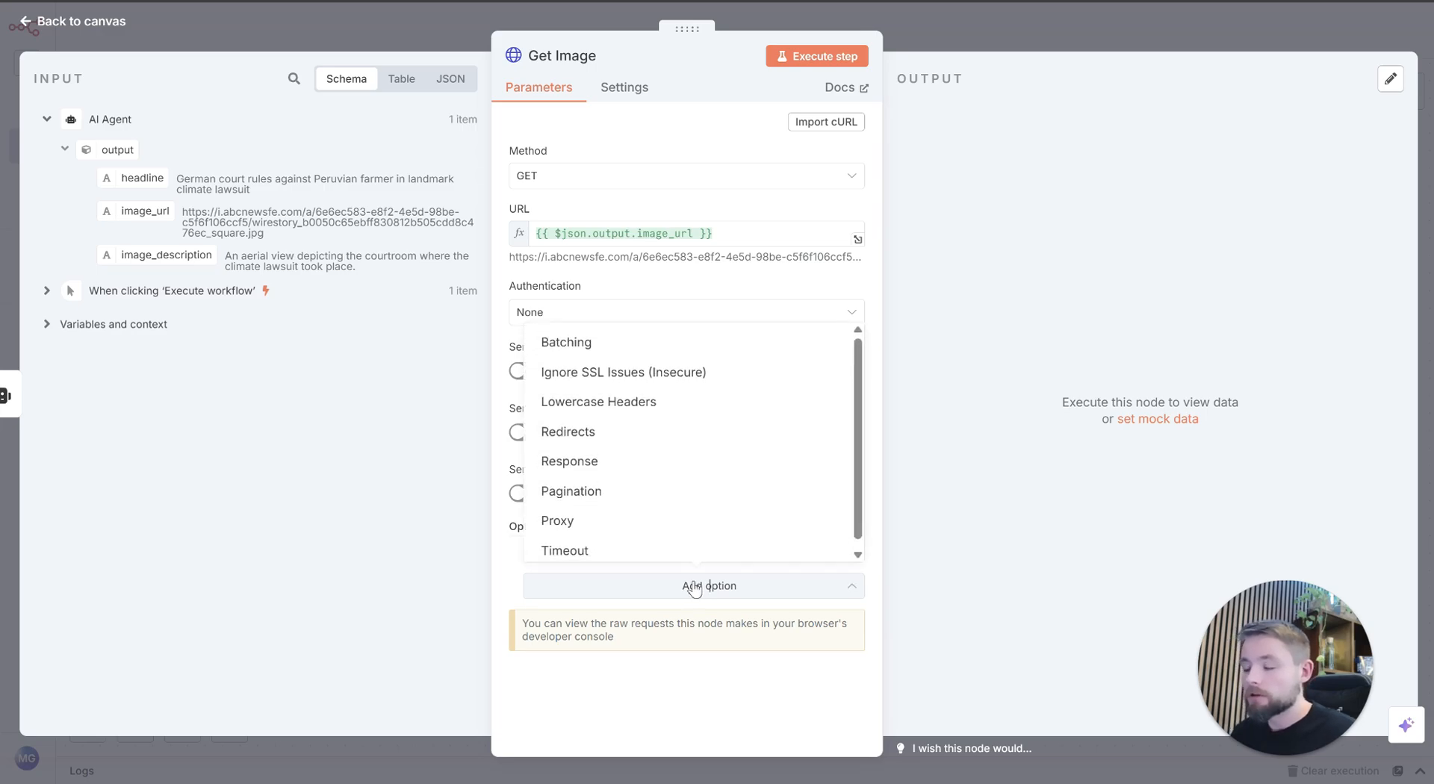
click(636, 466)
scroll(665, 486, down, 3)
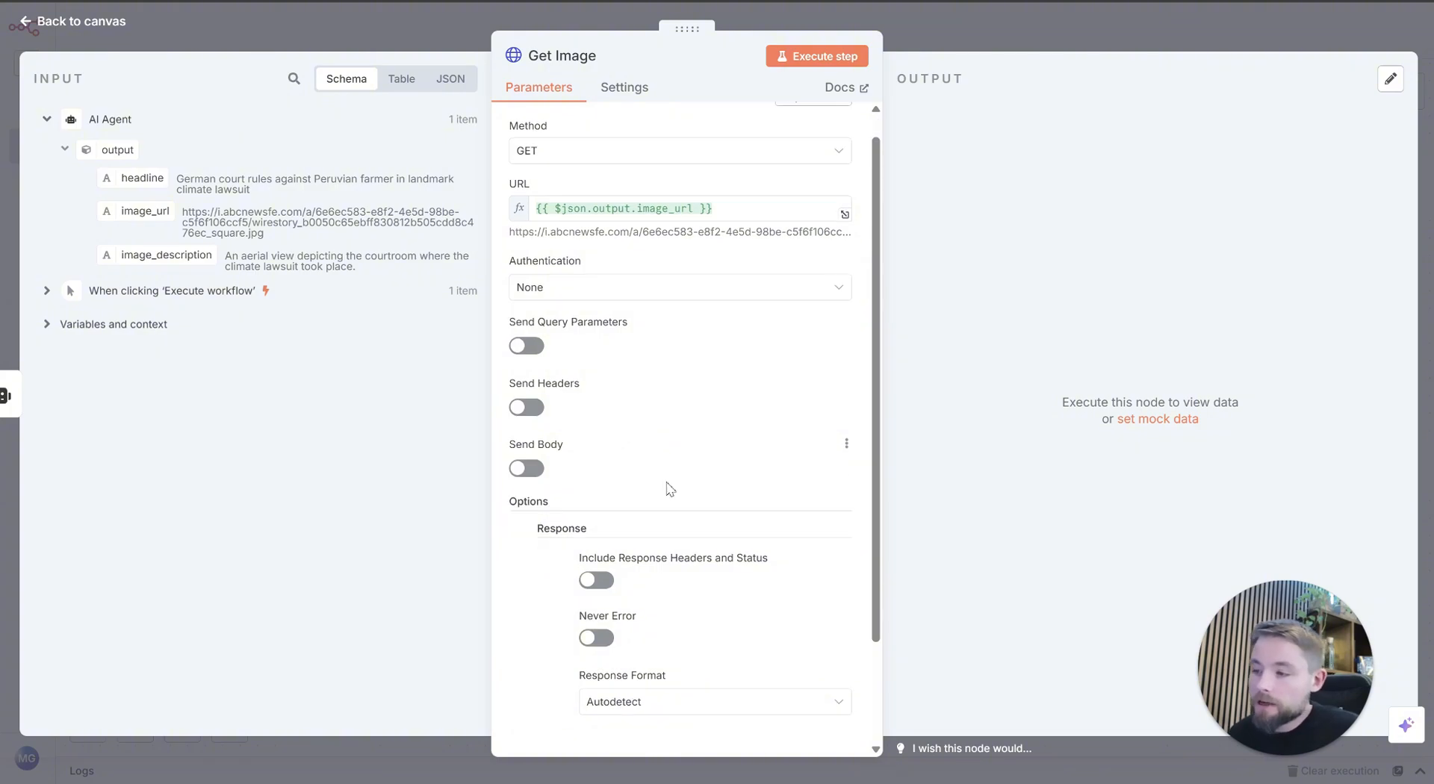
click(637, 586)
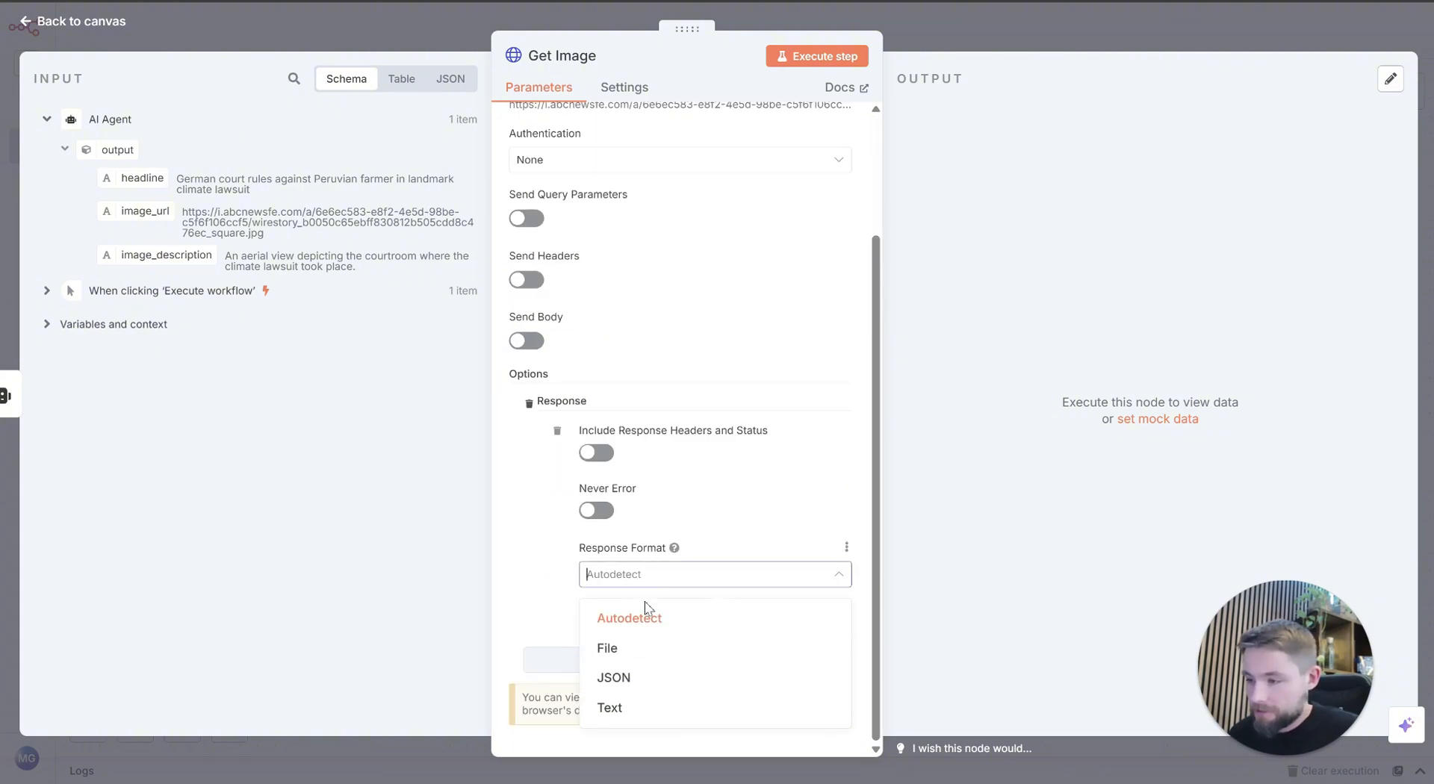
click(641, 644)
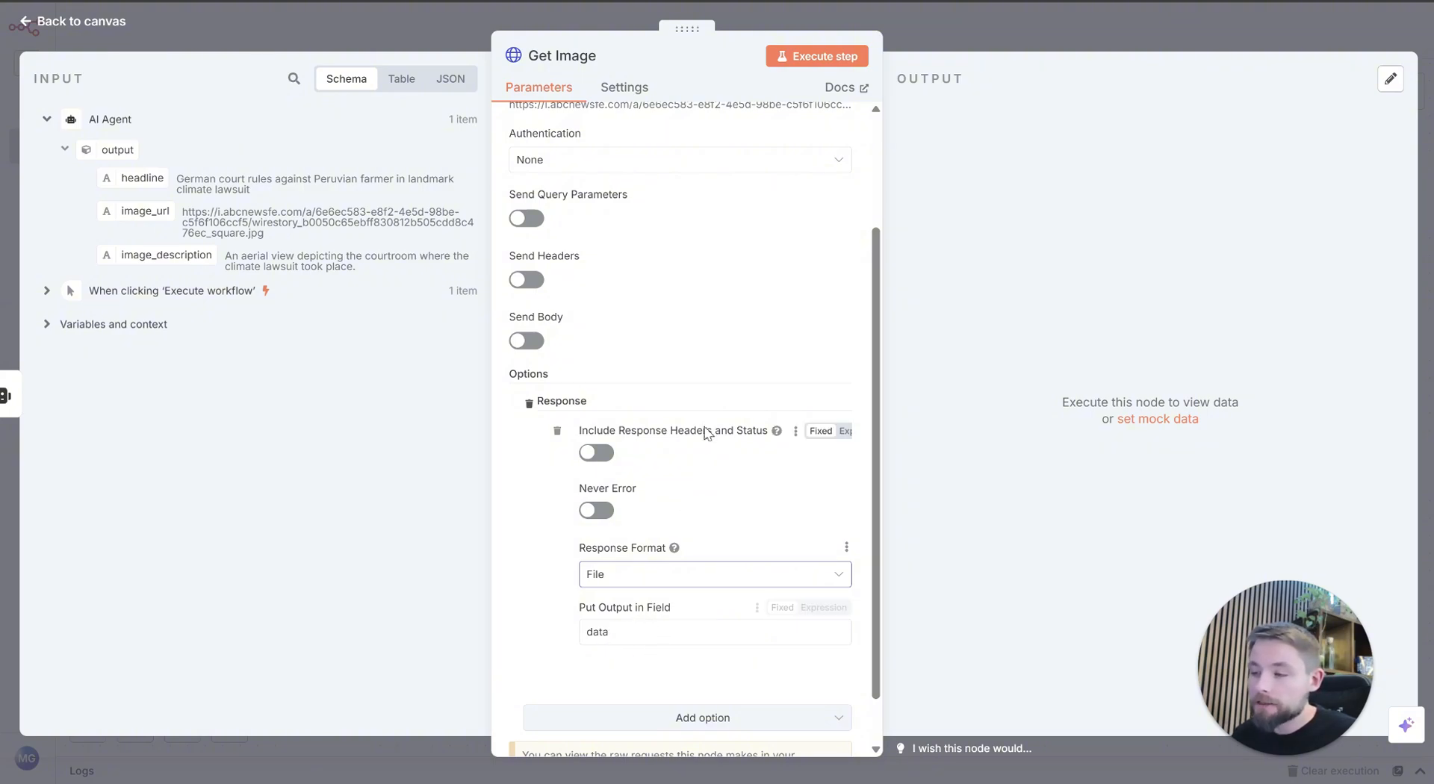
Step: Execute the Get Image node, view the downloaded image beside its input image_url, and return to the canvas
click(818, 55)
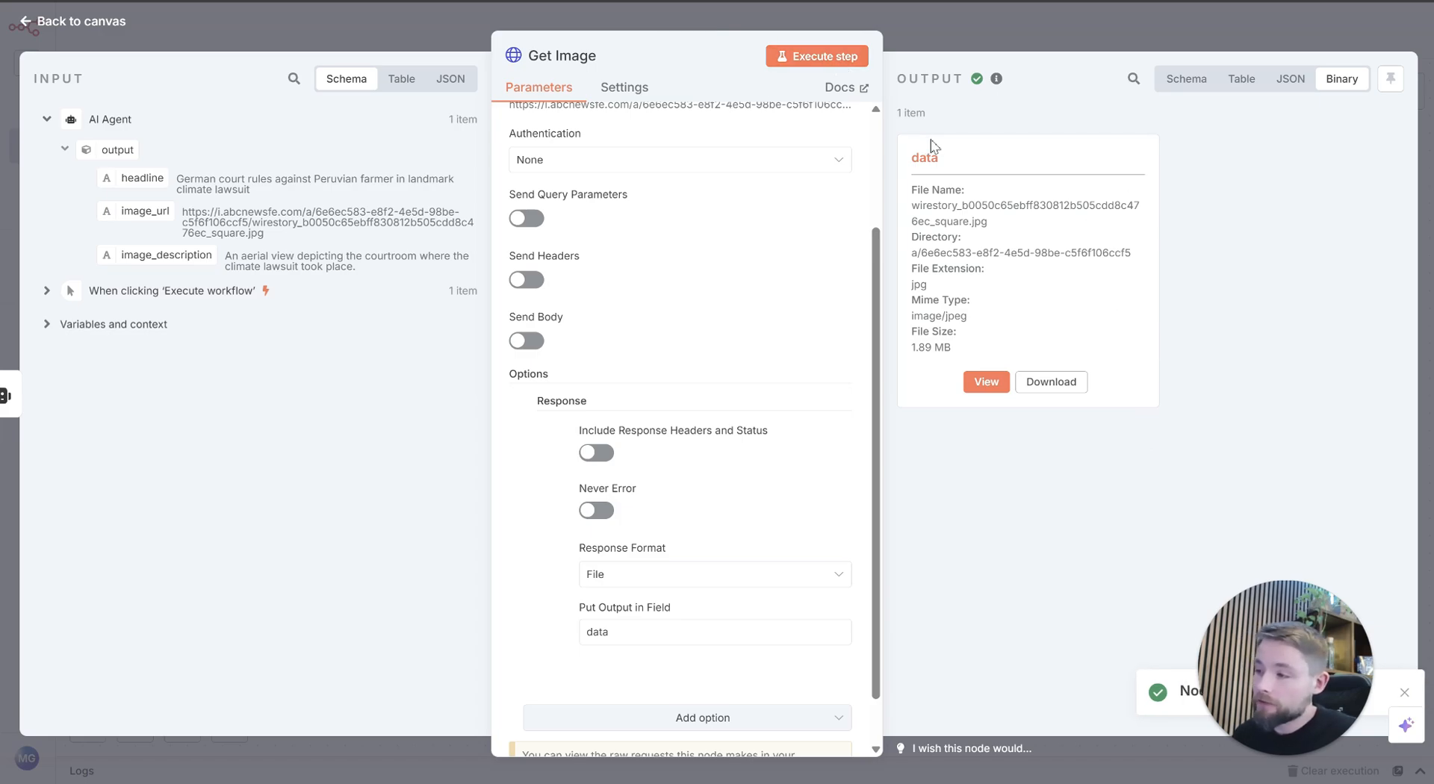
click(985, 383)
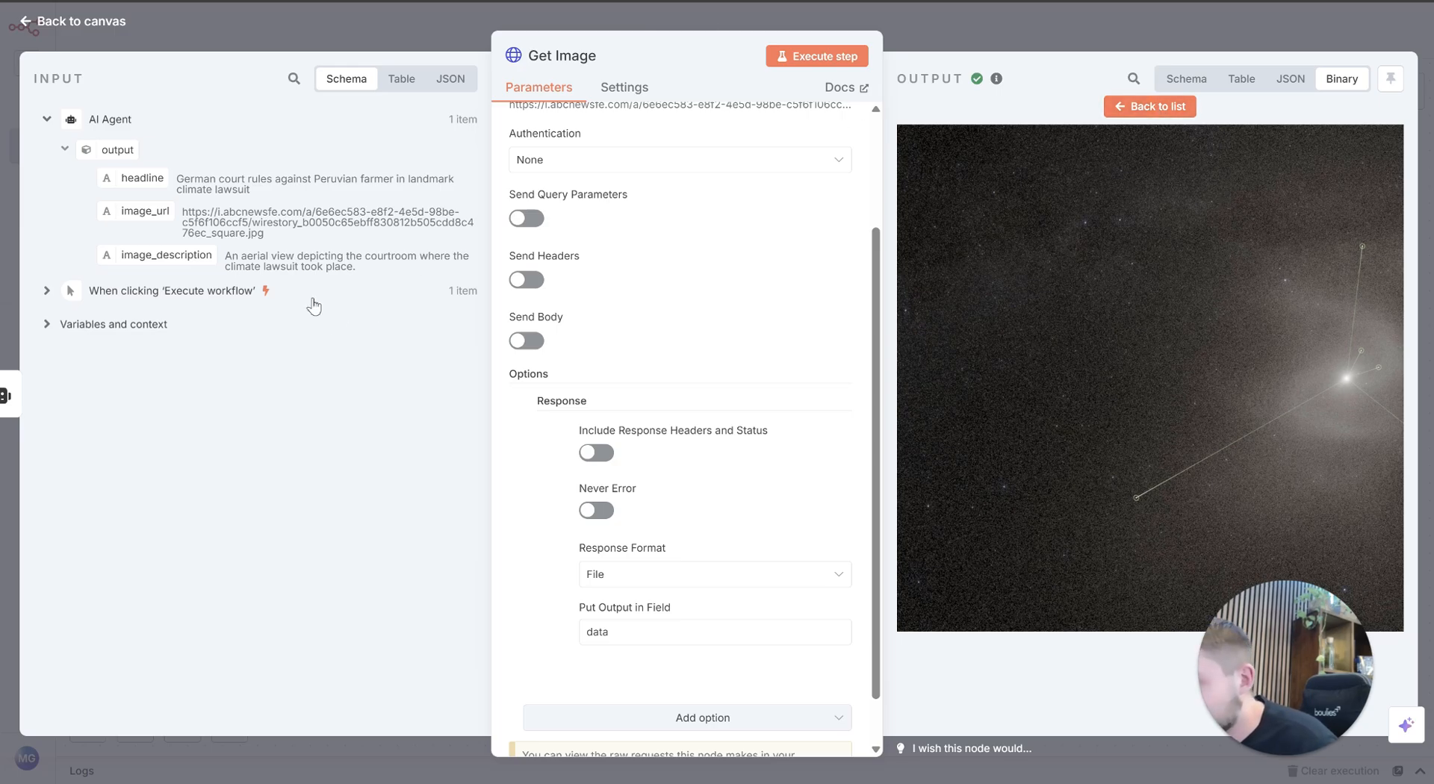
triple_click(295, 261)
triple_click(295, 225)
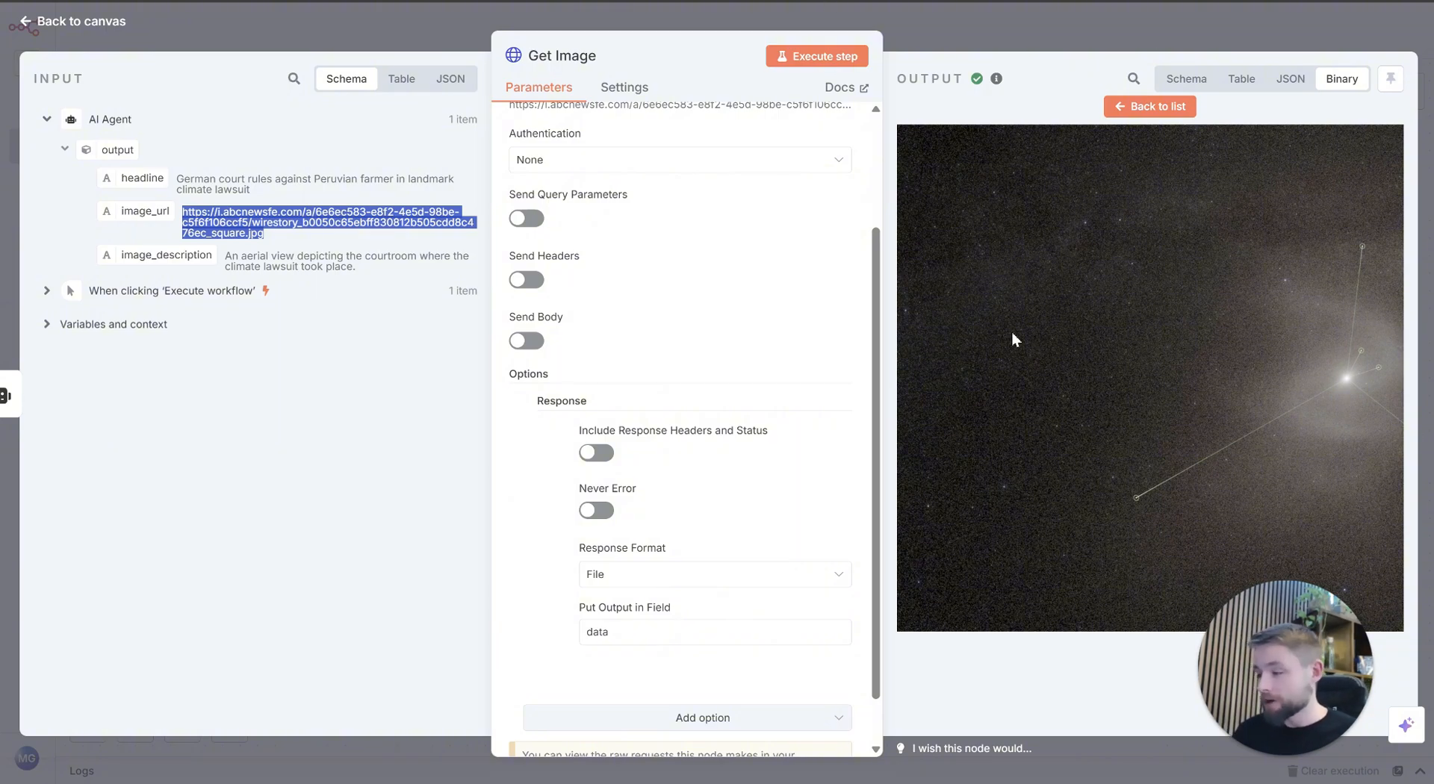
click(949, 21)
Step: Move Get Image above the AI Agent's level and branch a new Edit Fields (Set) node off the agent's output
drag(1035, 435, 841, 384)
drag(619, 331, 681, 235)
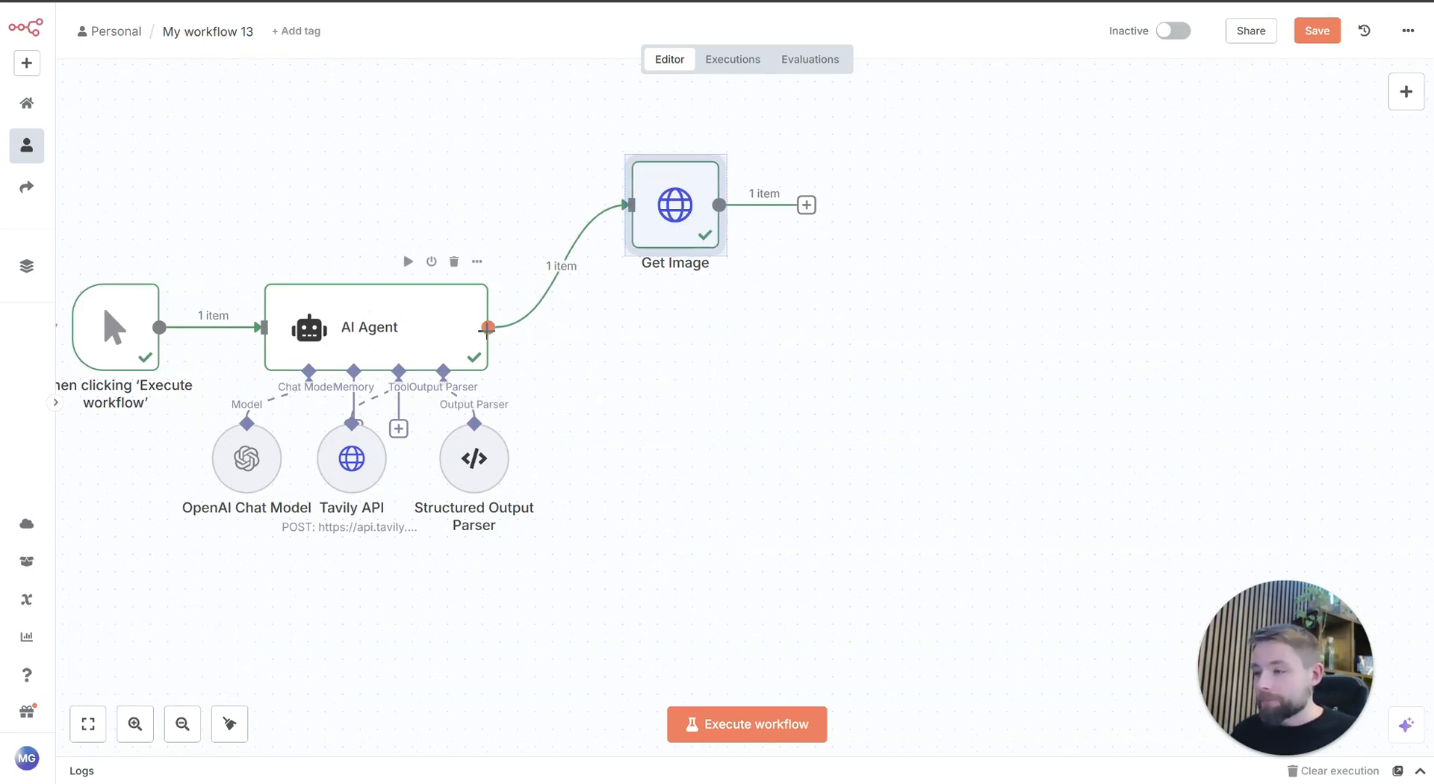
drag(506, 351, 619, 405)
text(set)
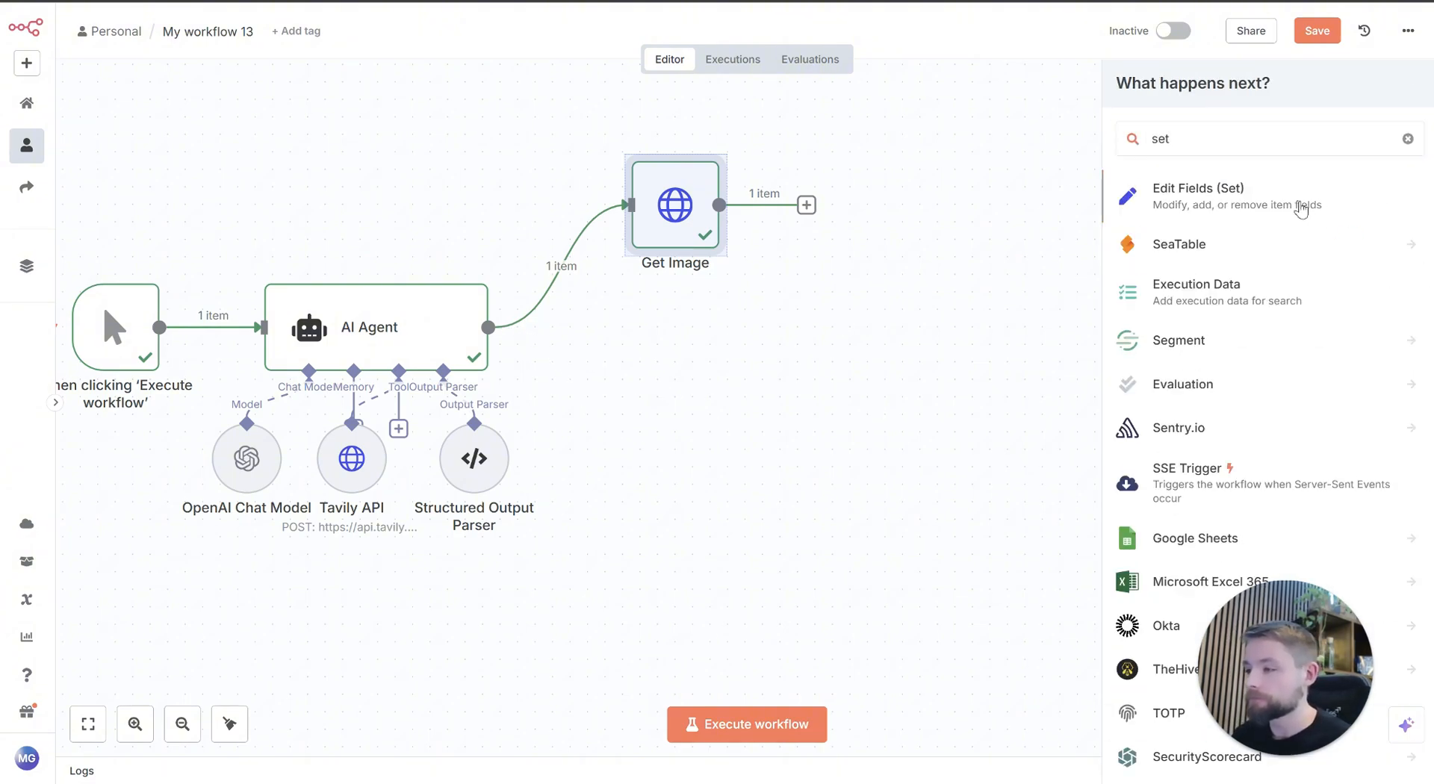
click(1278, 196)
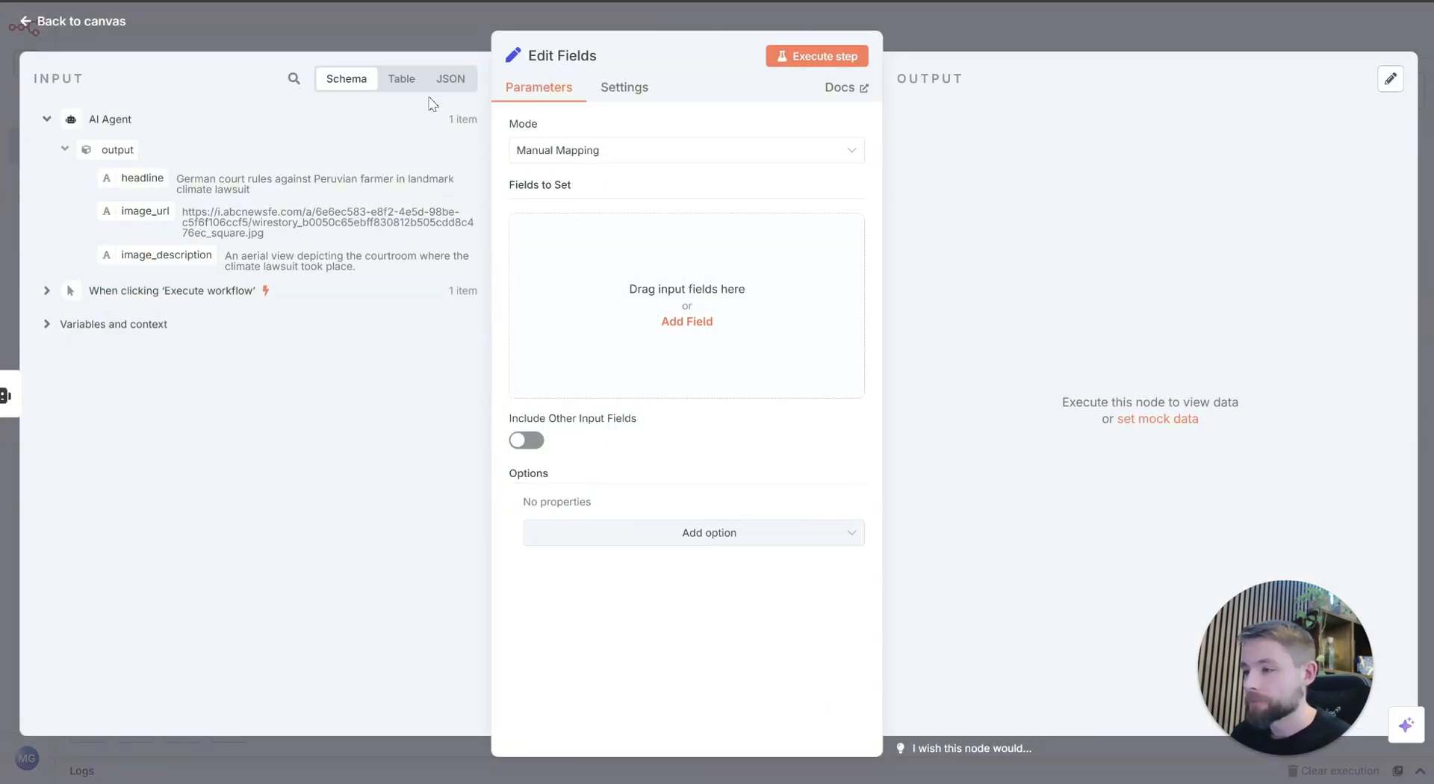
Step: Rename the Edit Fields node as Set Headline
click(552, 57)
drag(679, 47, 411, 20)
text(Set Headline)
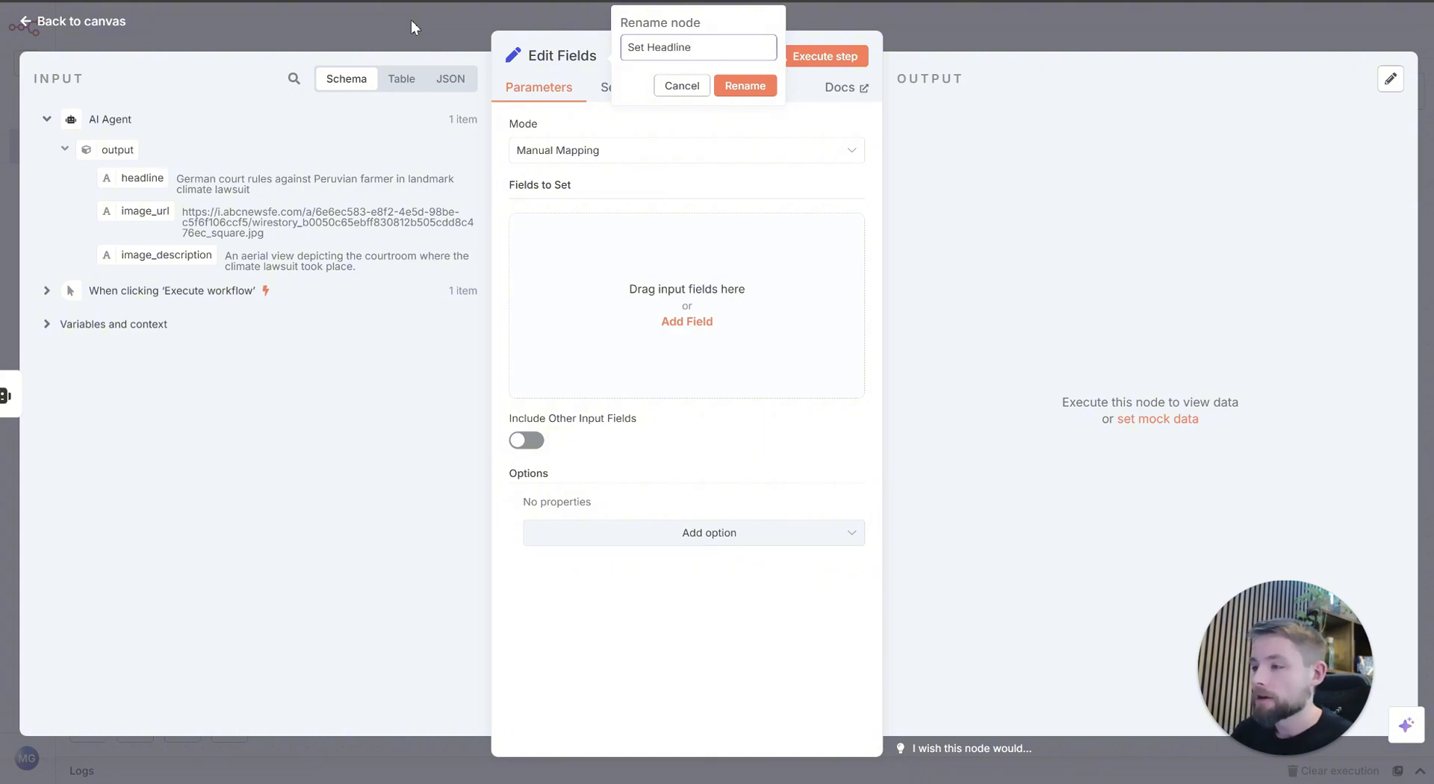
click(743, 85)
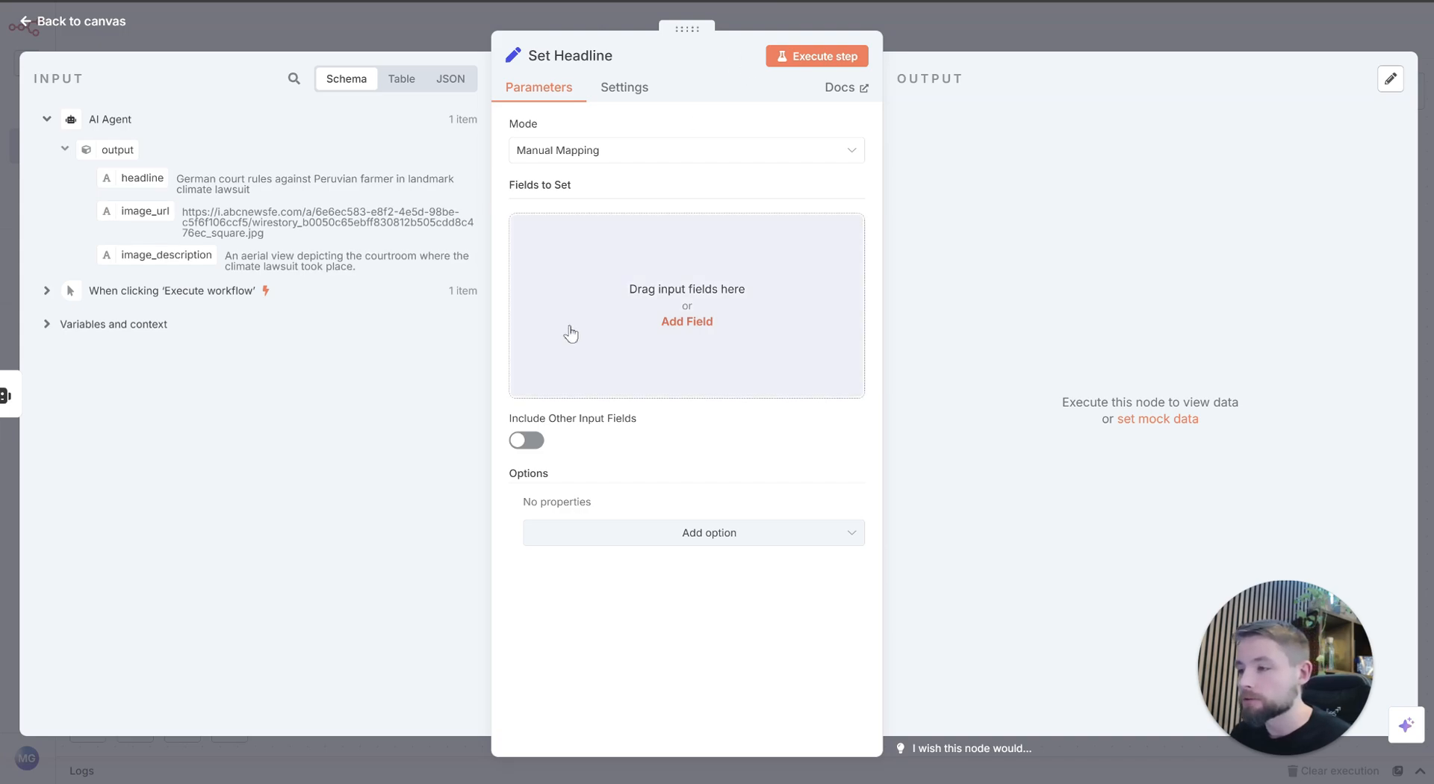
Step: Add a string field newsHeadline mapped to the AI Agent's headline output, execute the Set Headline node, and return to the canvas
click(596, 306)
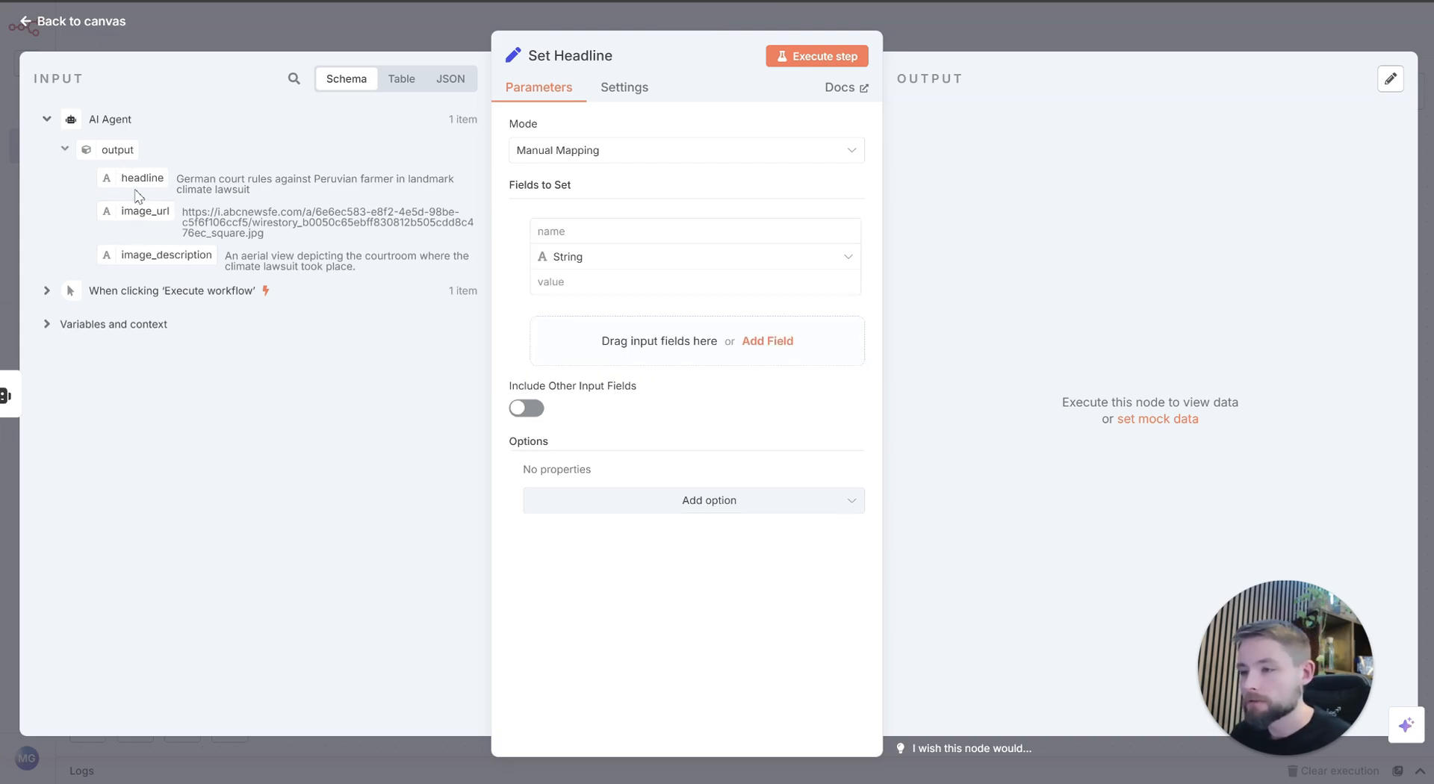
drag(137, 180, 649, 283)
click(630, 224)
text(newsHeadline)
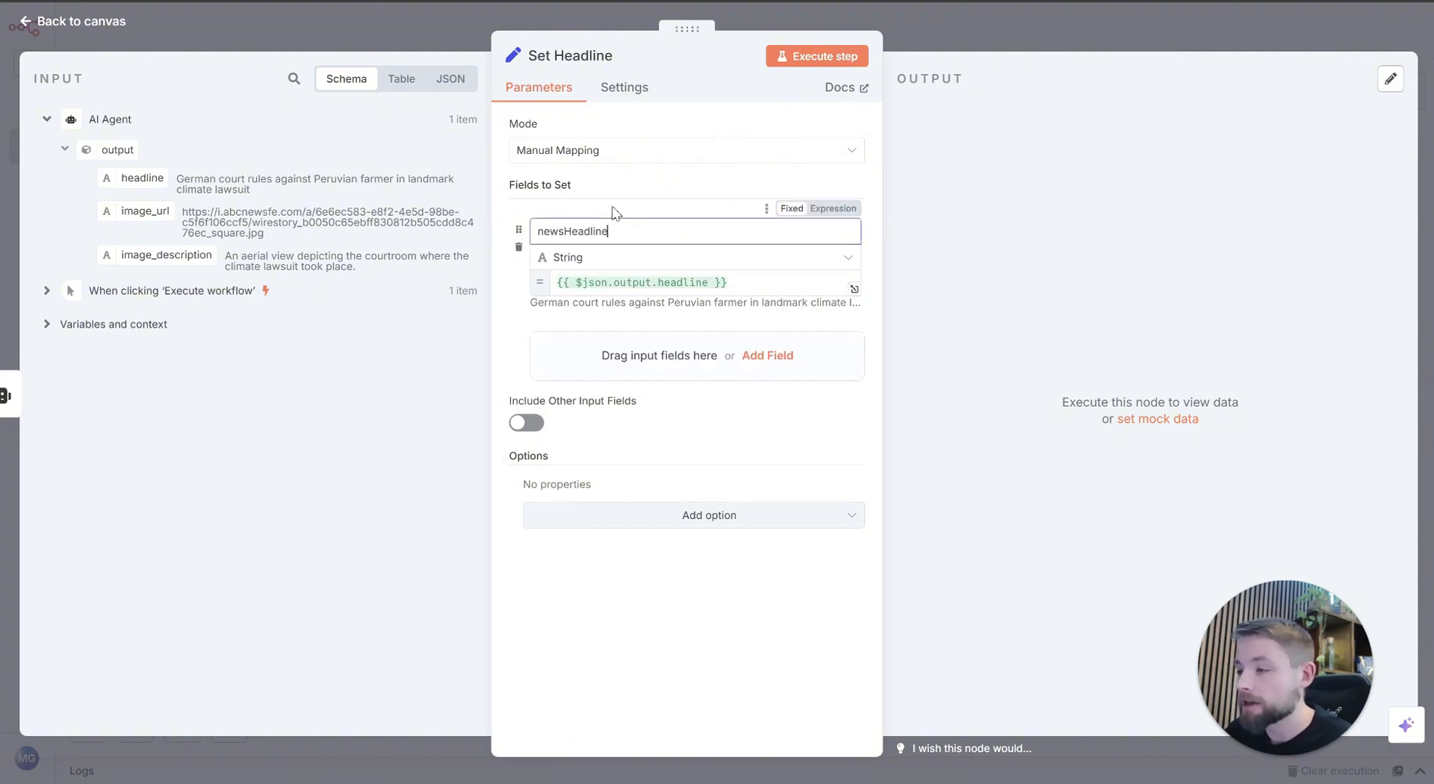
click(803, 58)
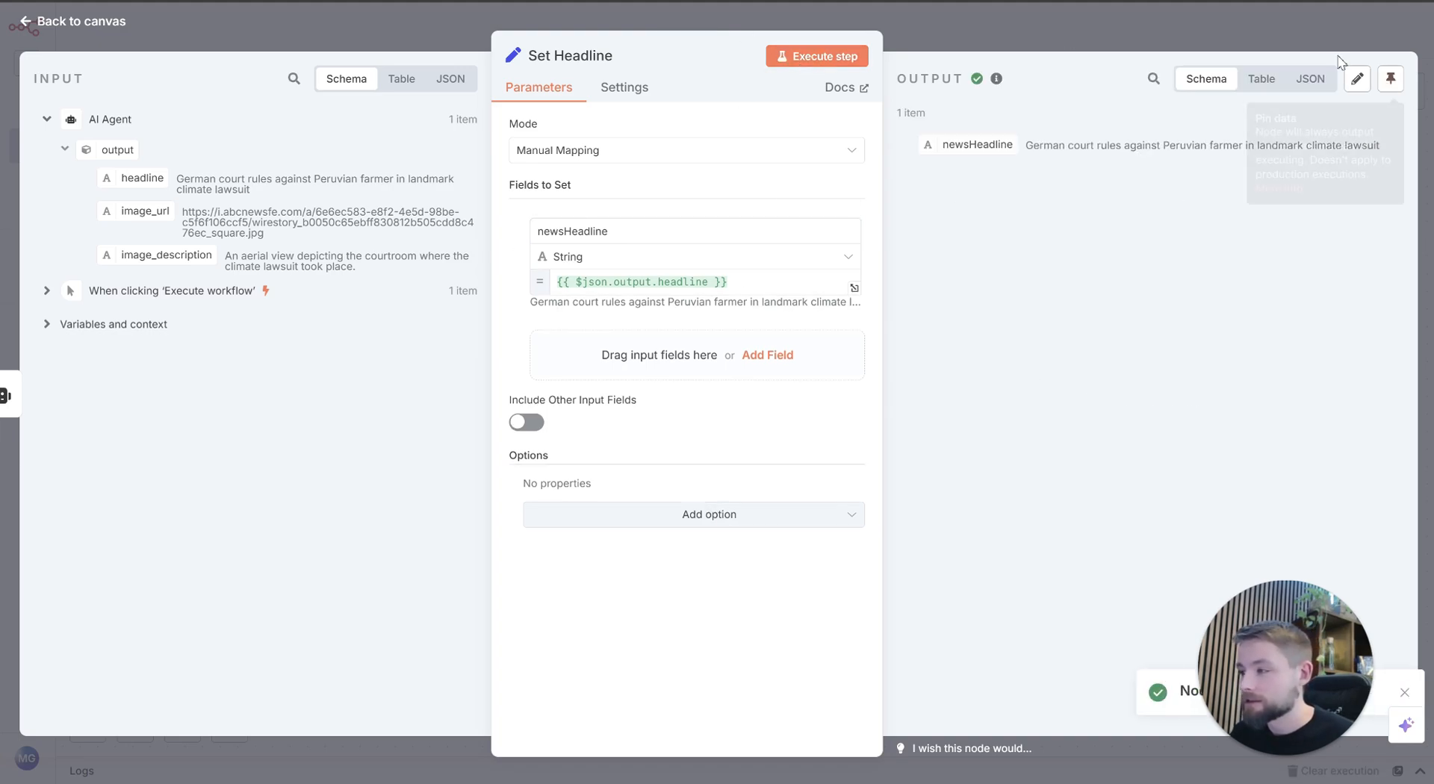
click(1292, 34)
Step: Add a Merge node with Get Image feeding Input 1 and Set Headline feeding Input 2
scroll(760, 231, right, 2)
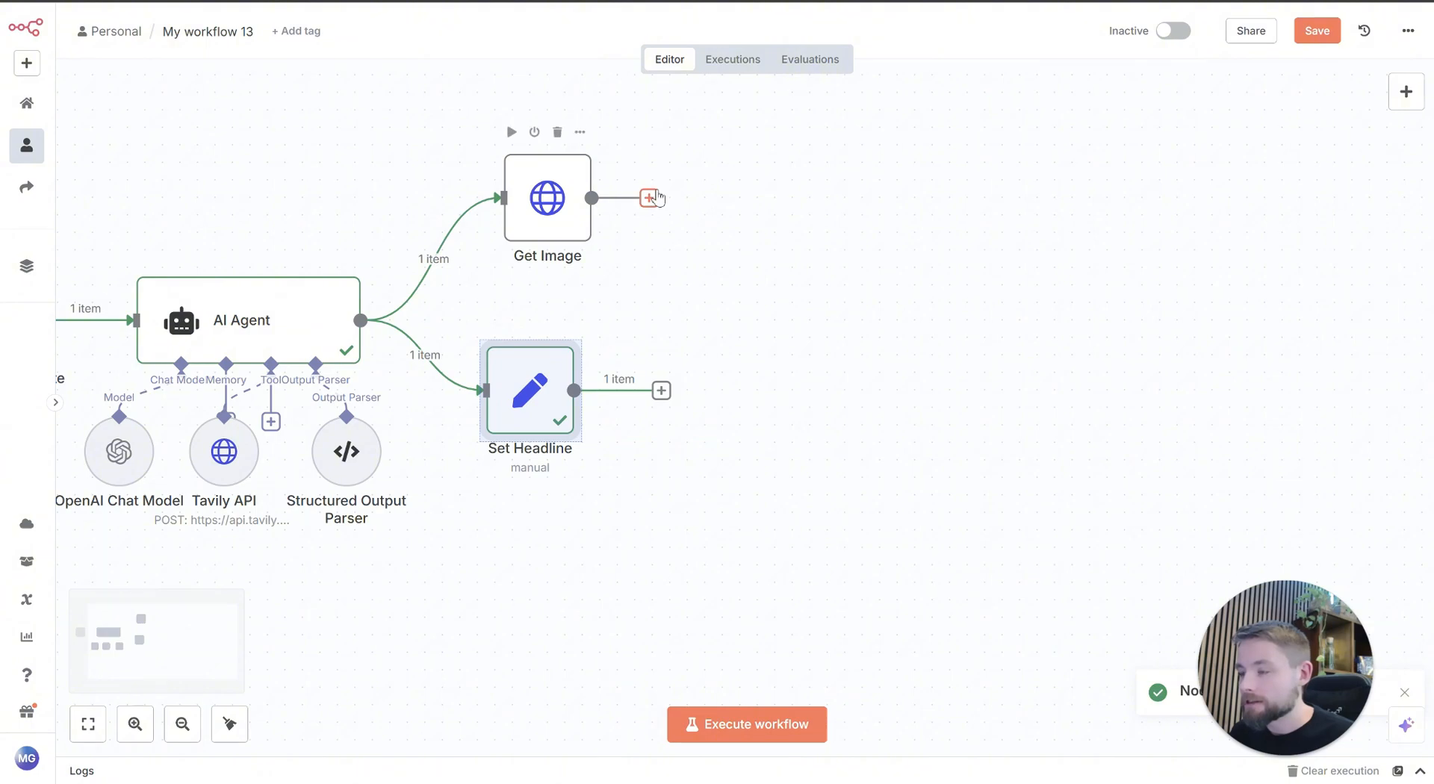
drag(649, 197, 775, 326)
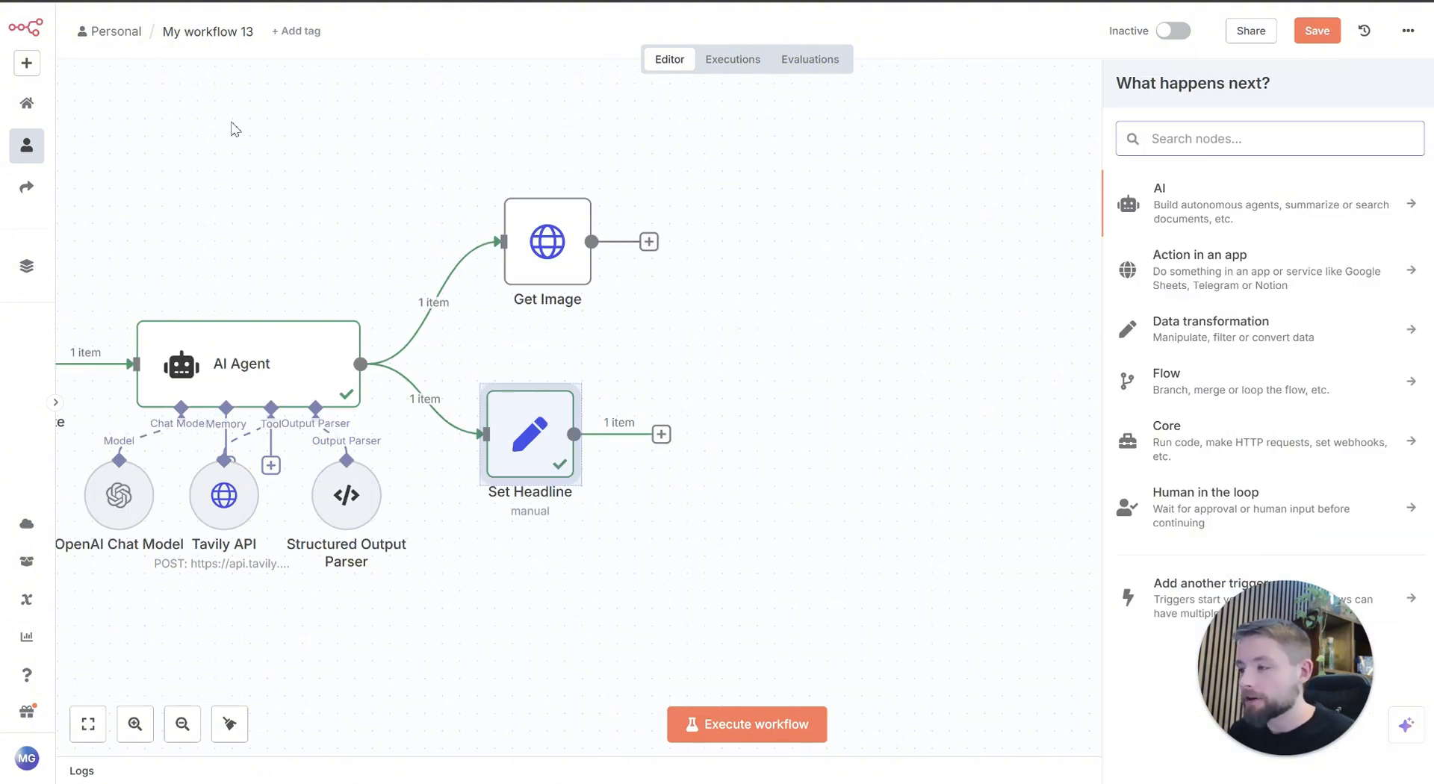
scroll(231, 128, down, 1)
text(merge)
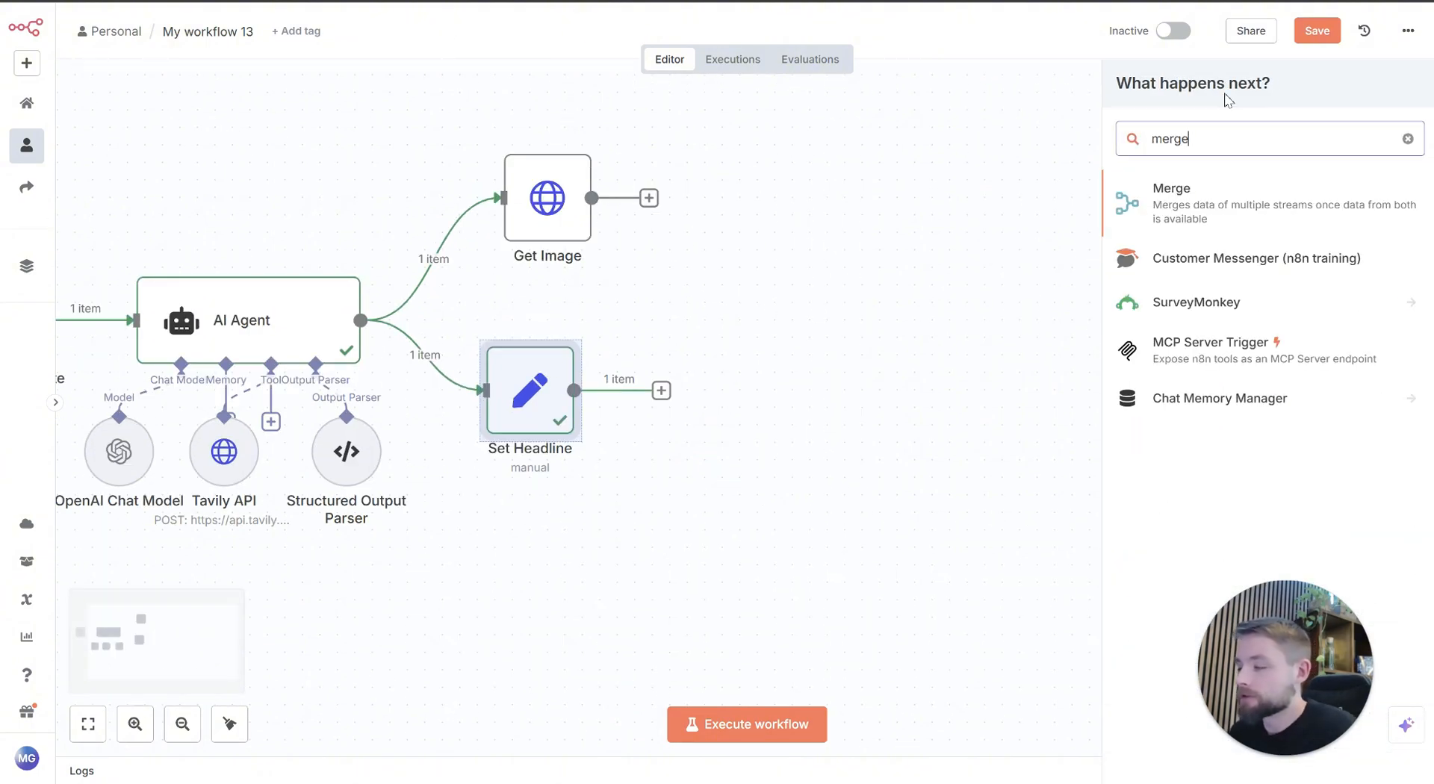
click(1269, 219)
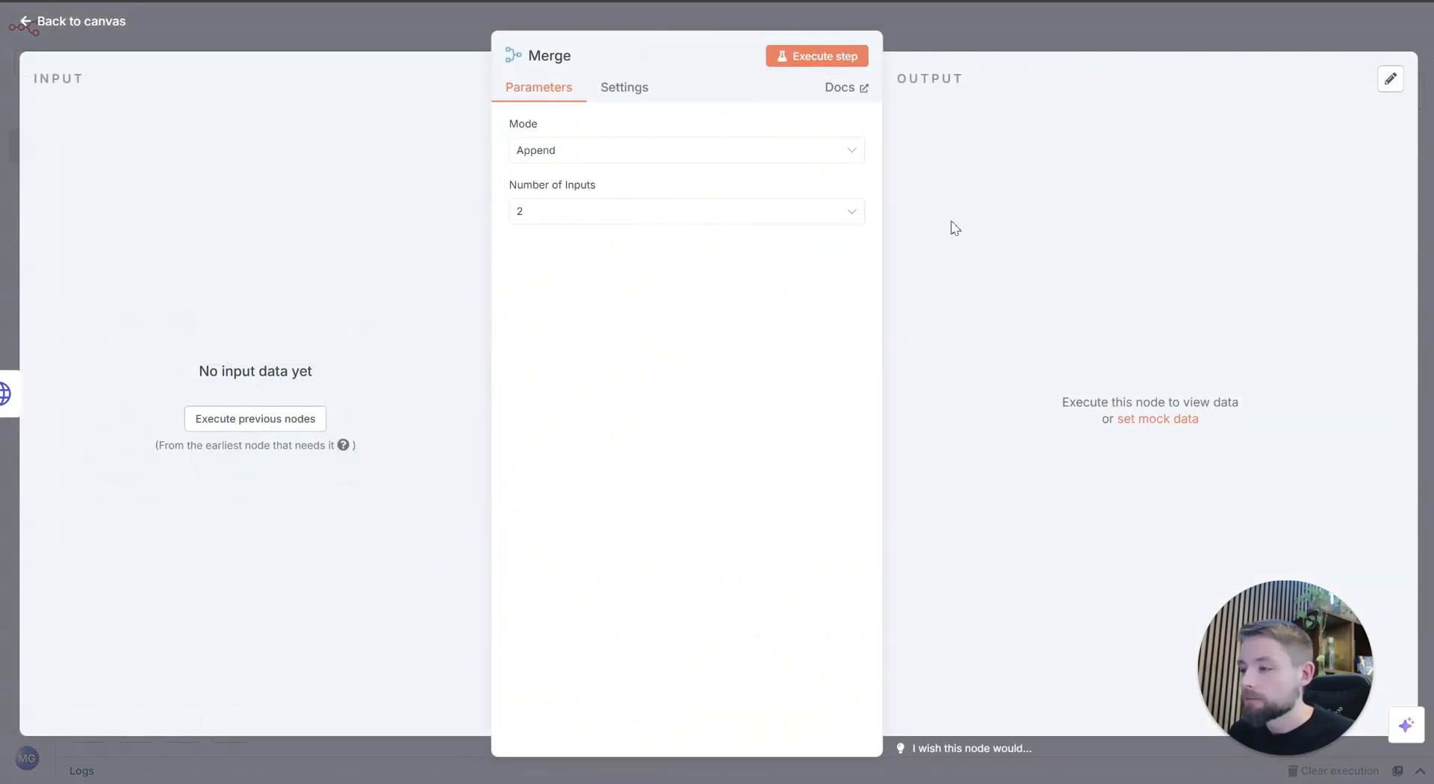
click(601, 157)
click(601, 159)
click(208, 34)
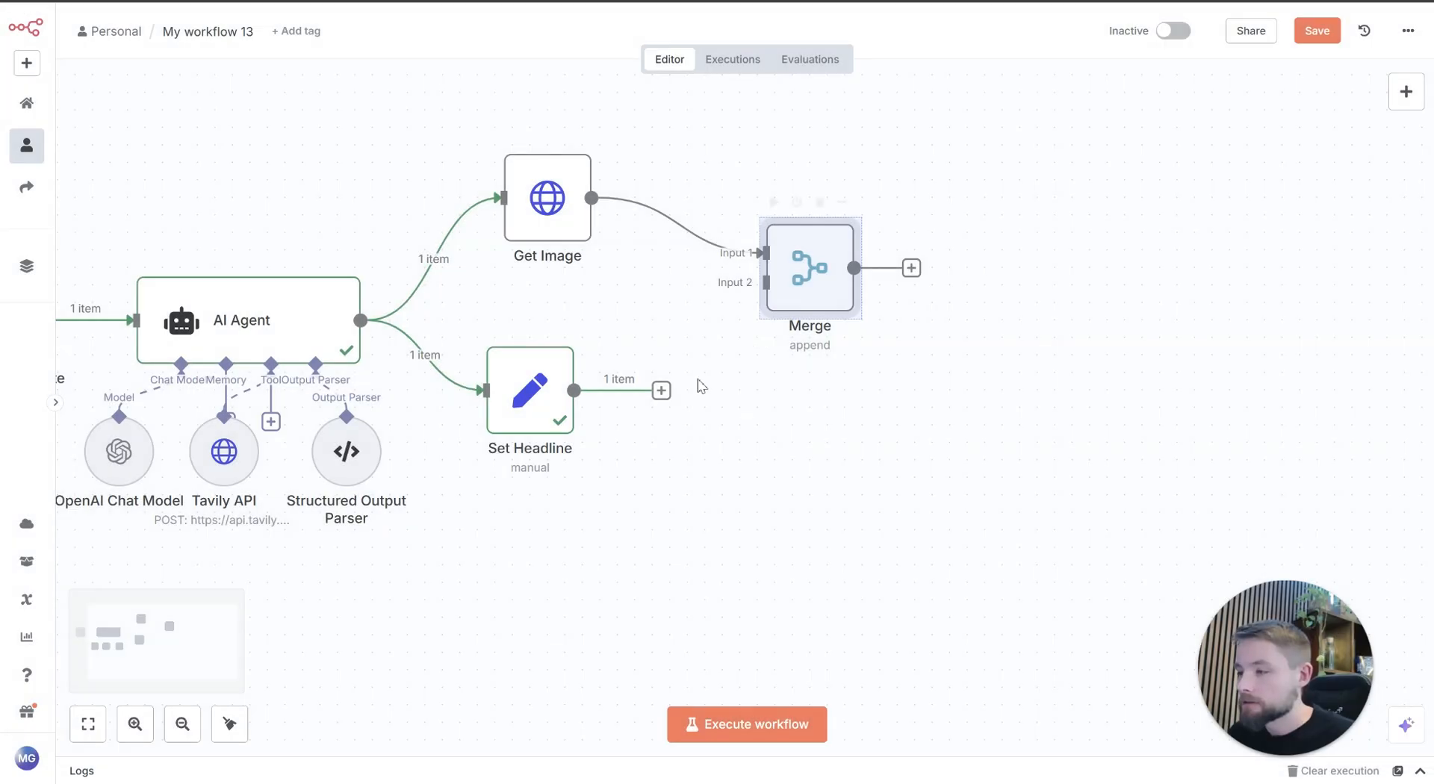
drag(672, 394, 787, 321)
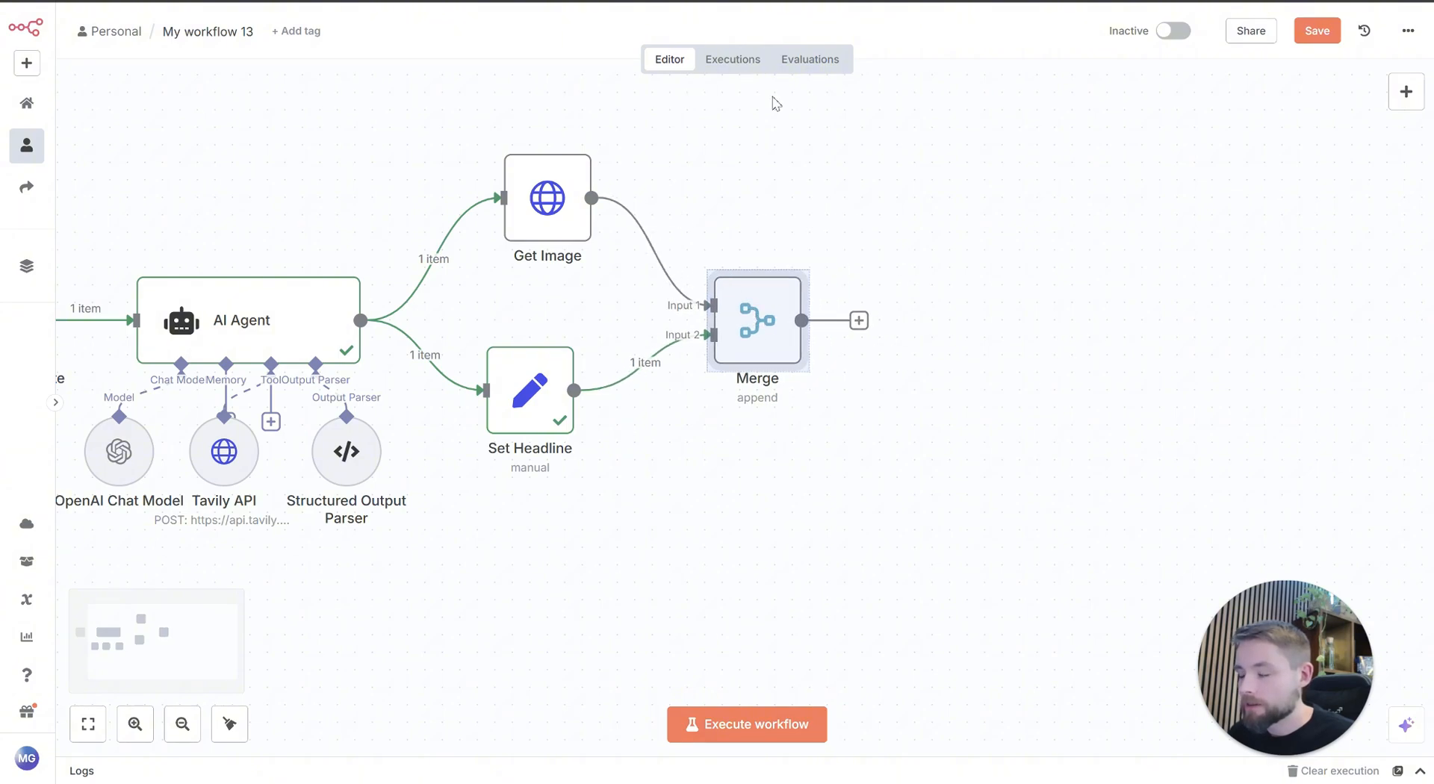
Step: Execute the Merge node in Append mode, change its mode to Combine by Position, and return to the canvas
click(725, 251)
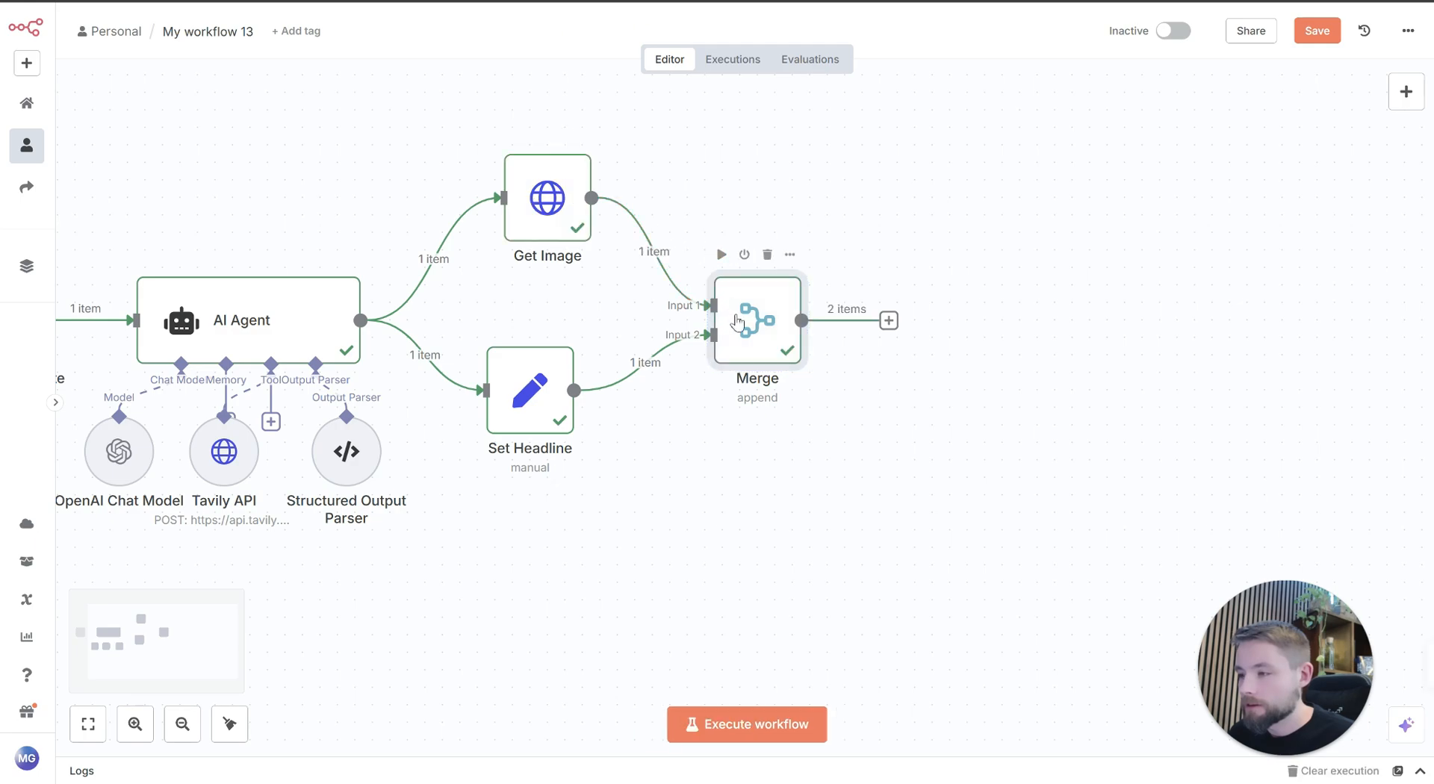
double_click(762, 336)
click(653, 153)
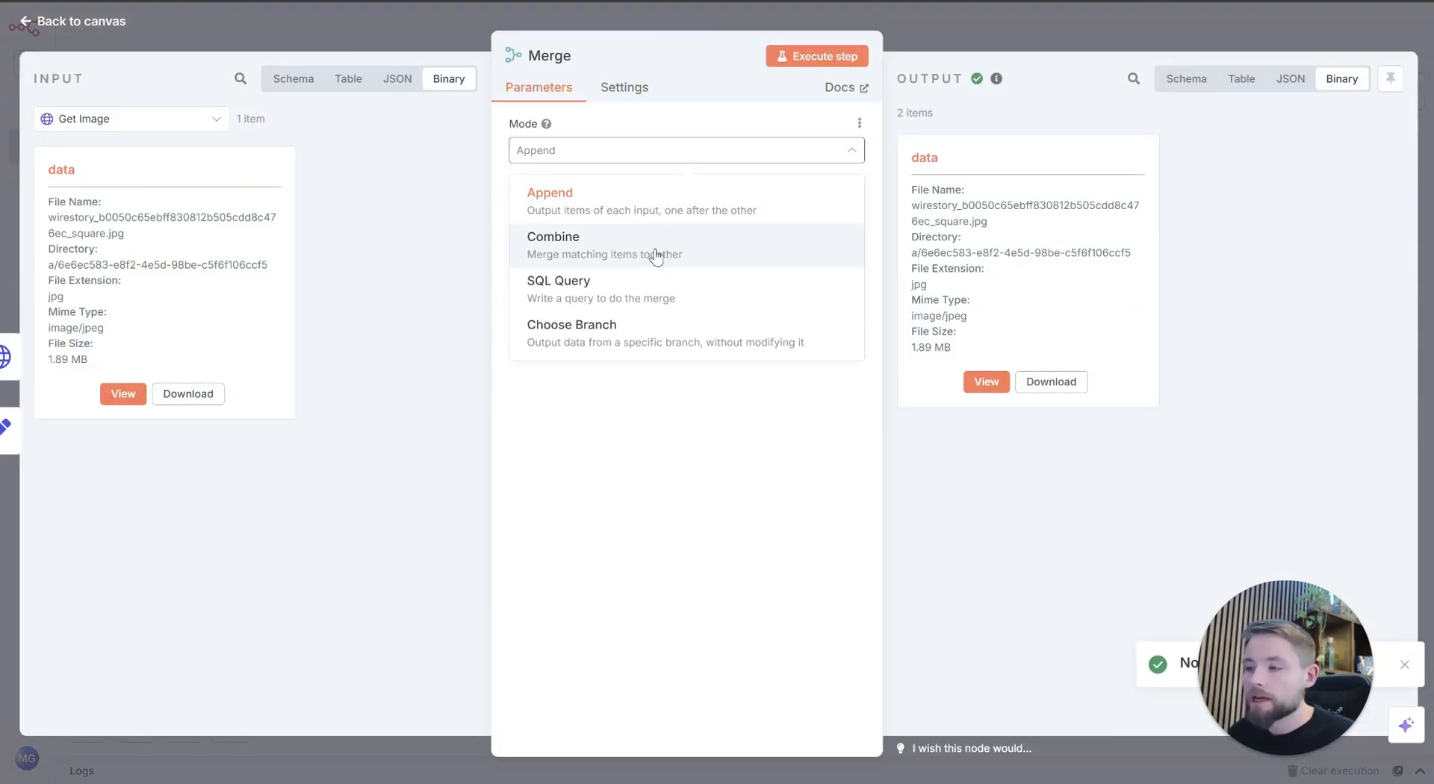
click(651, 264)
click(658, 211)
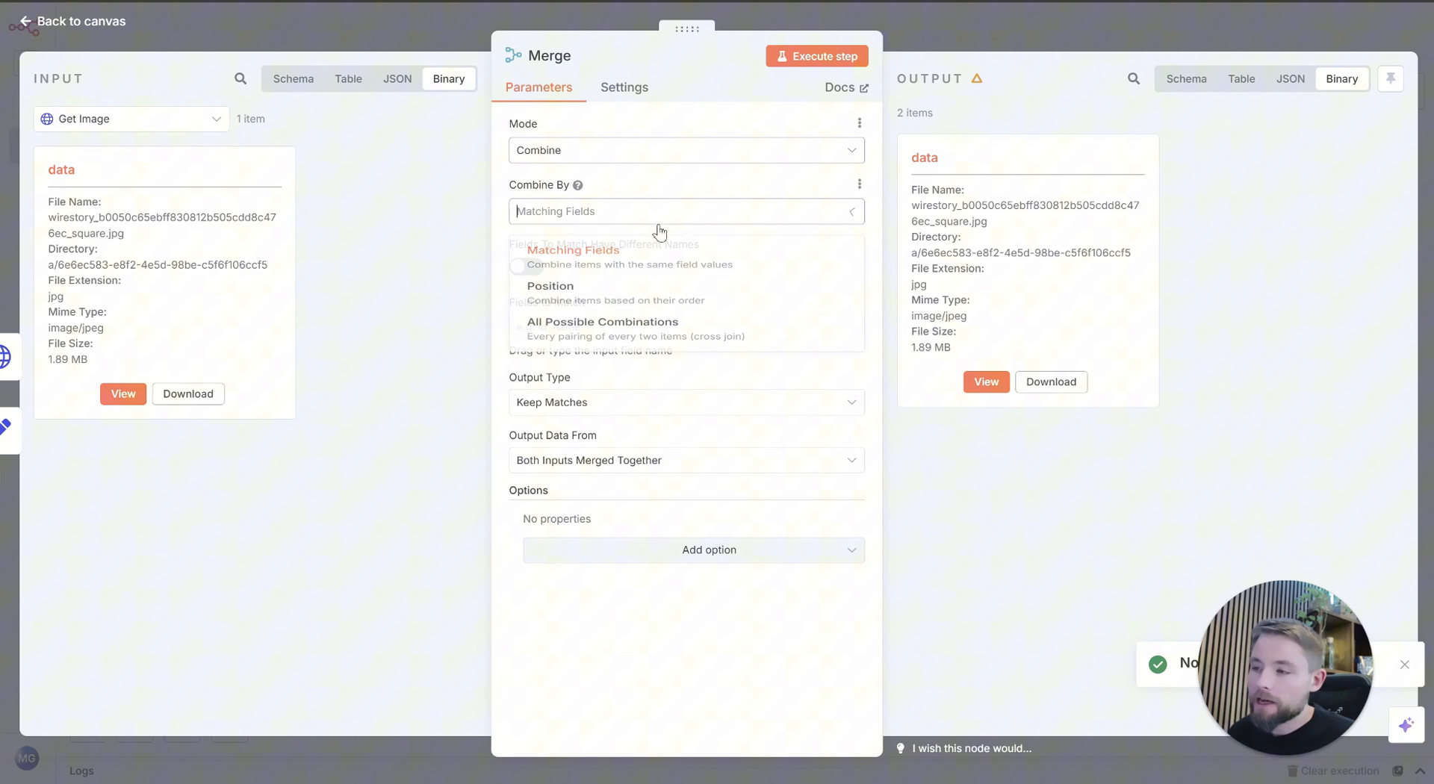
click(645, 302)
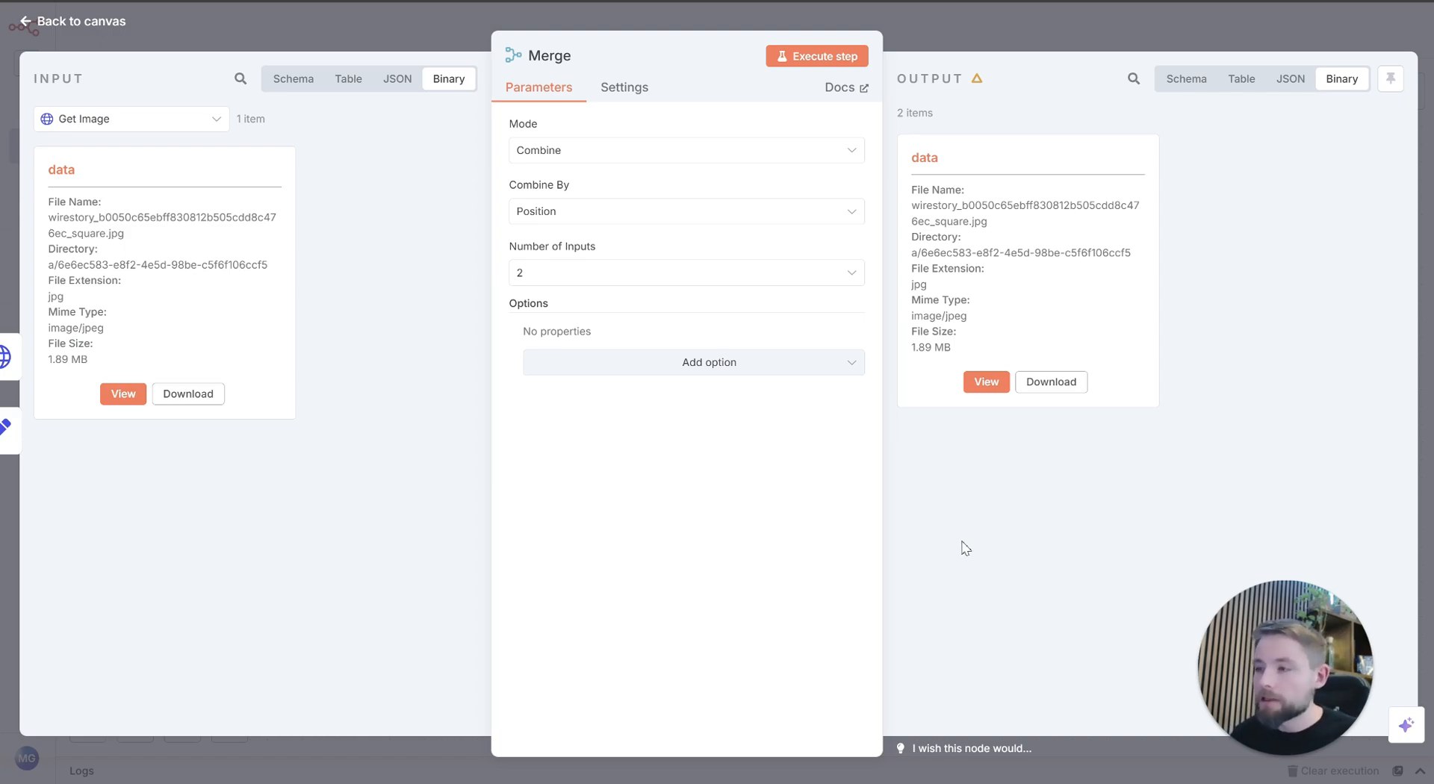
click(378, 38)
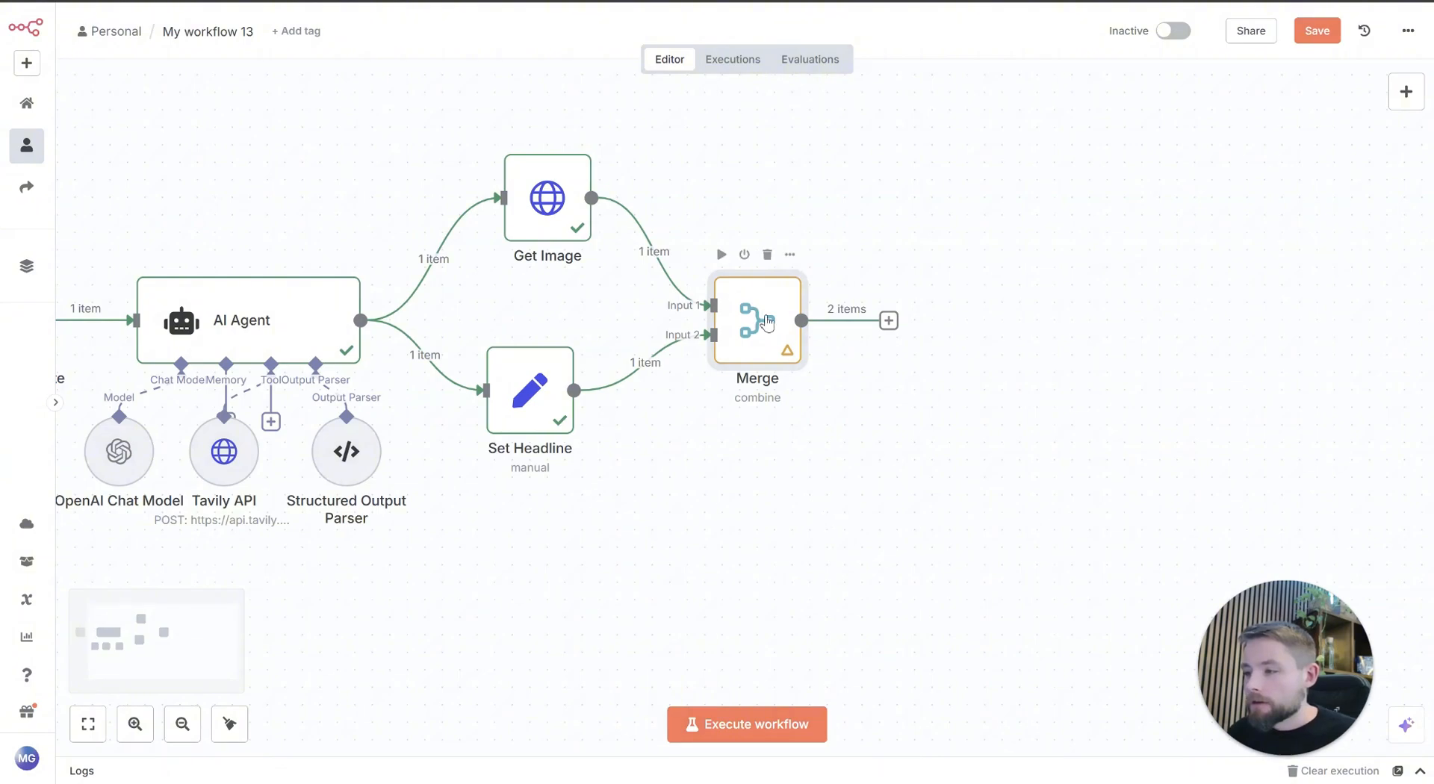
Step: Execute the Merge node again and examine its output image and schema fields before closing it
click(719, 256)
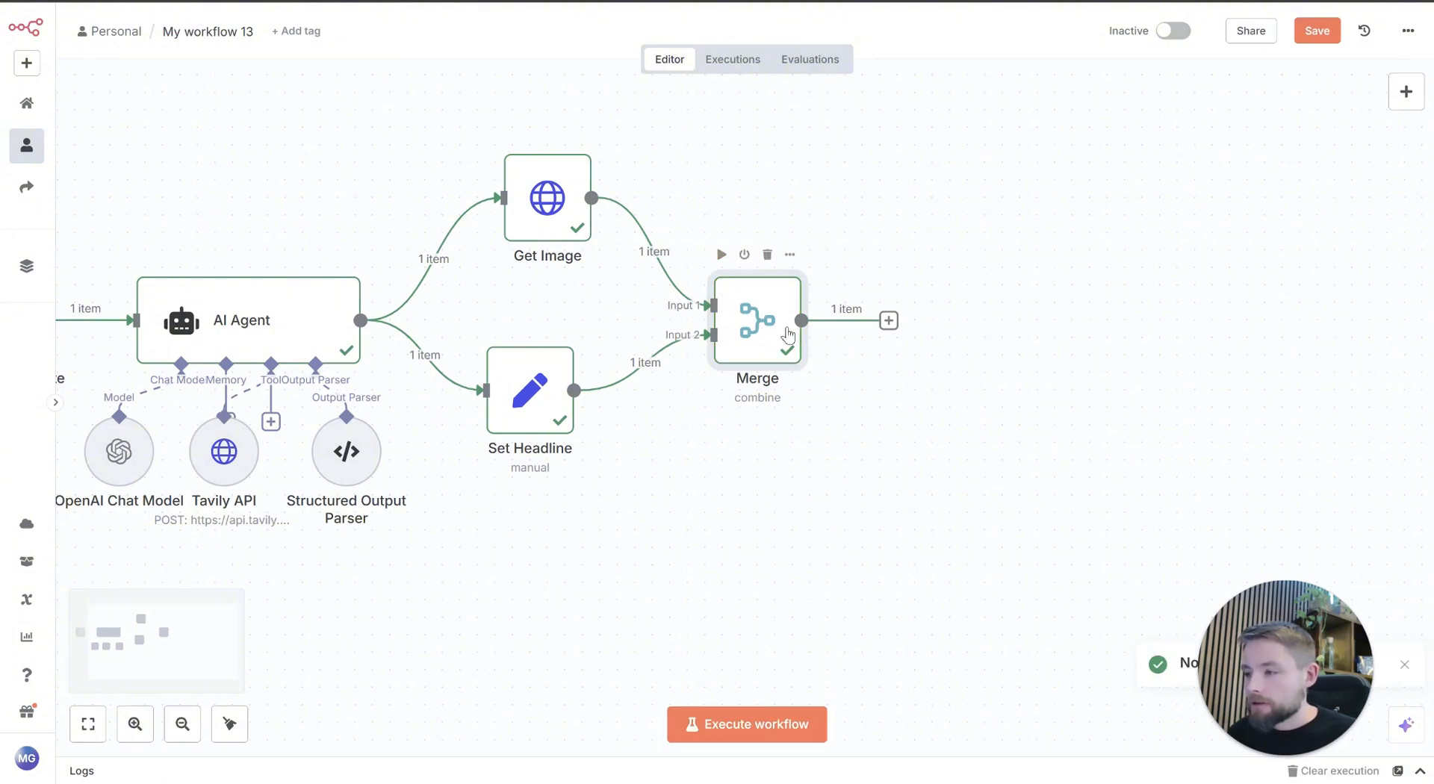
double_click(787, 333)
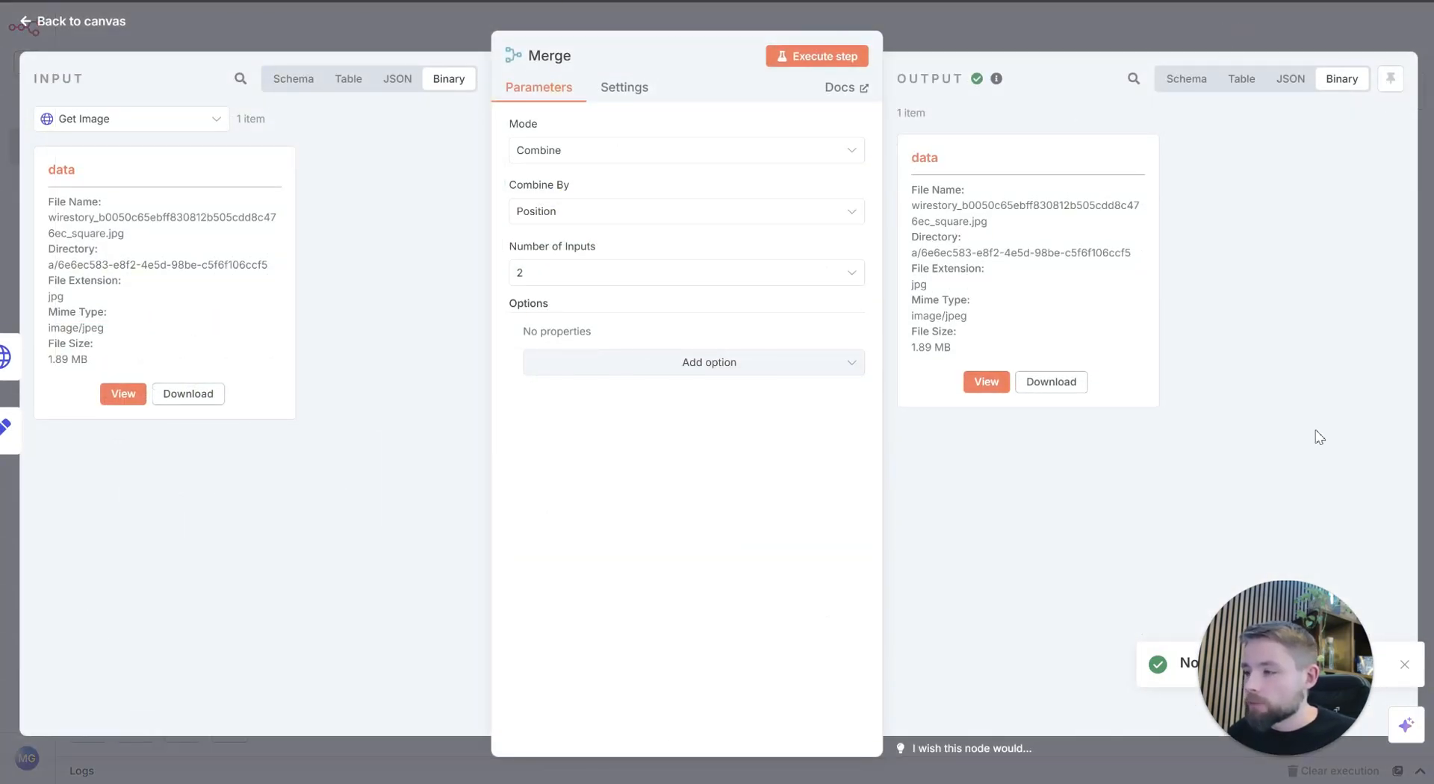
click(986, 382)
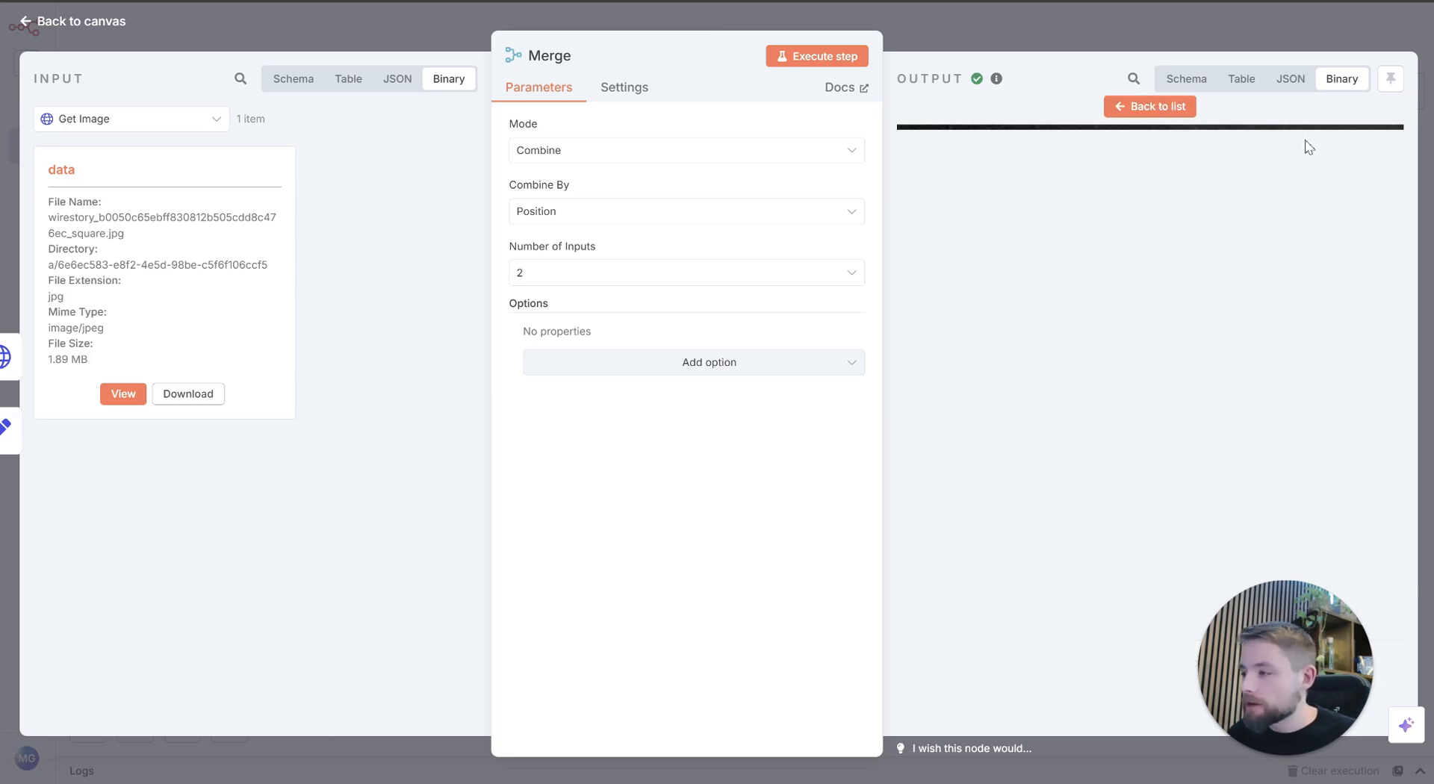
click(1186, 78)
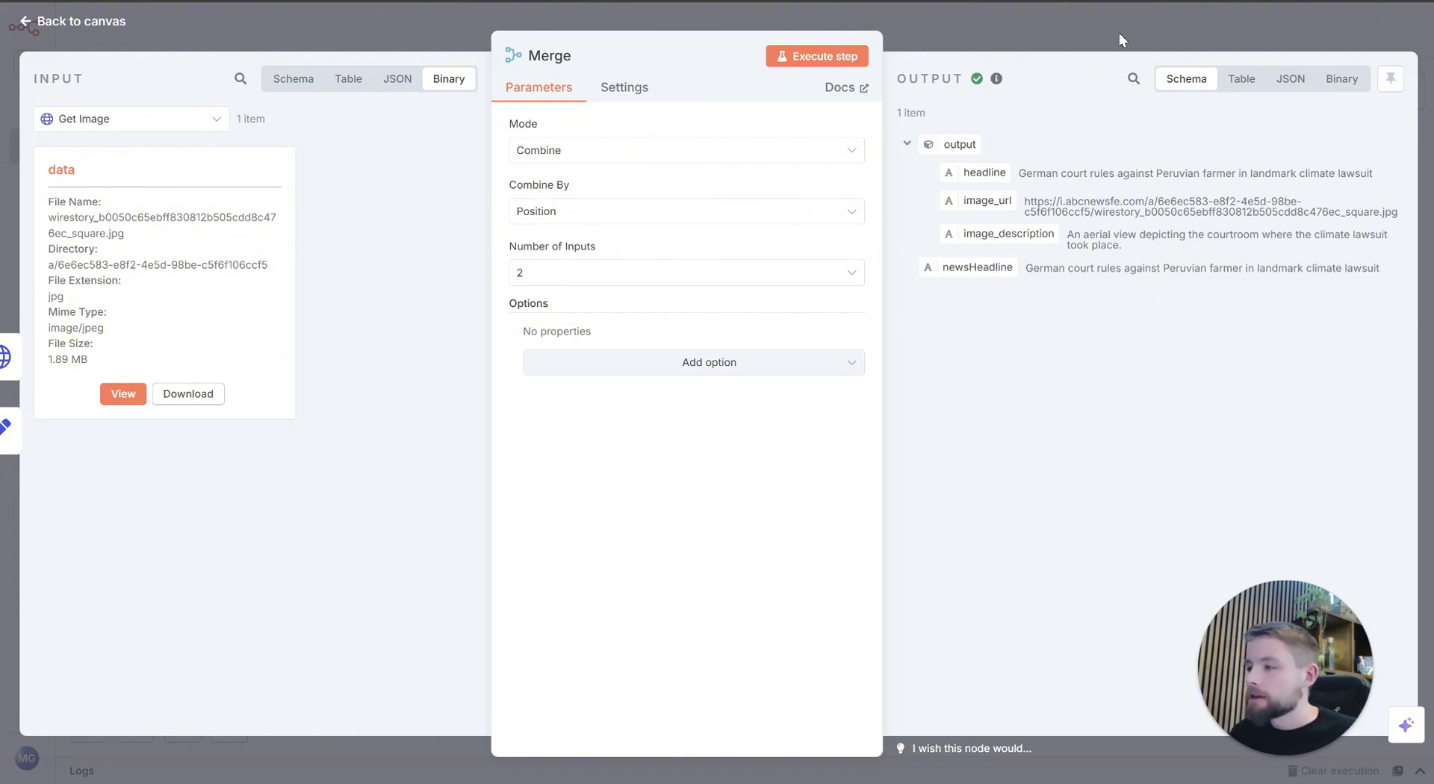
drag(913, 180, 1082, 237)
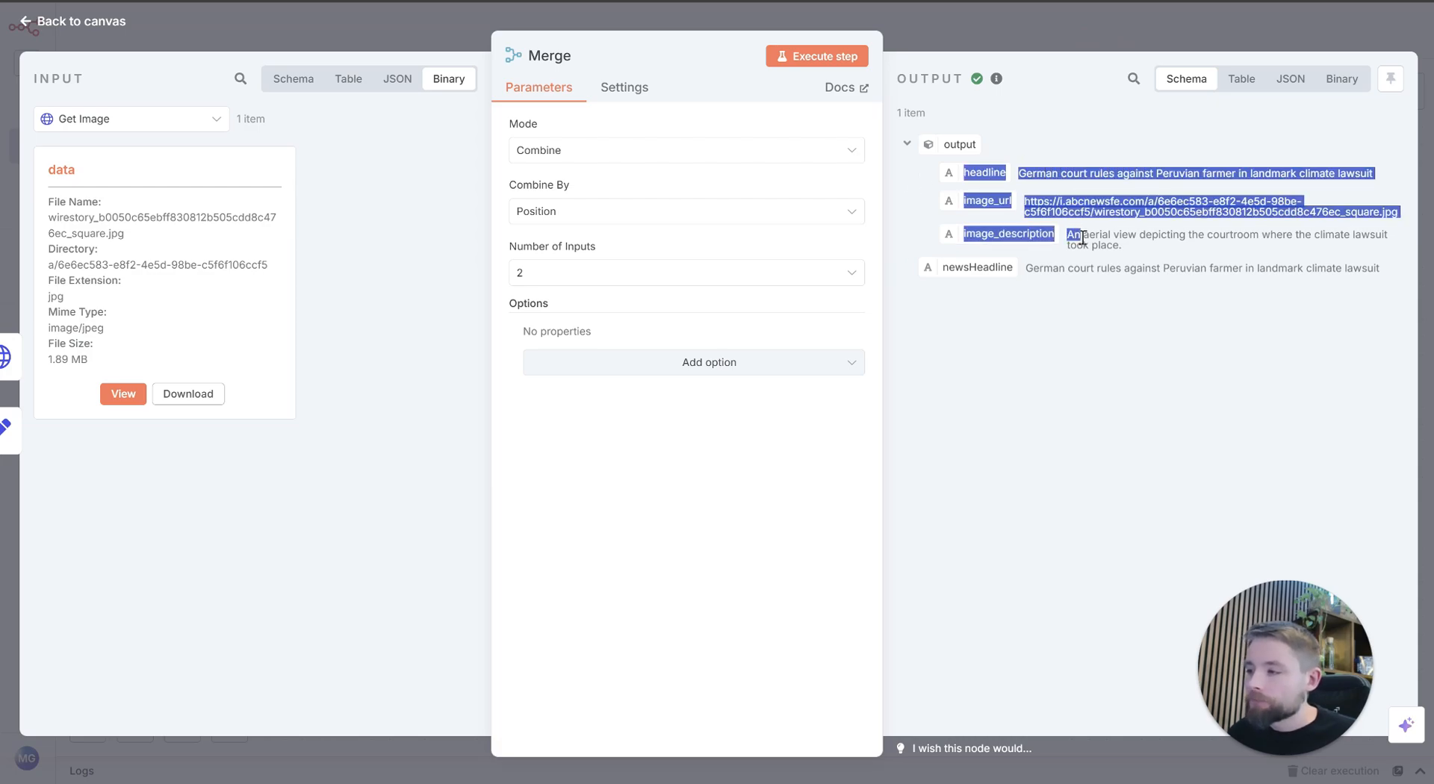
click(1100, 396)
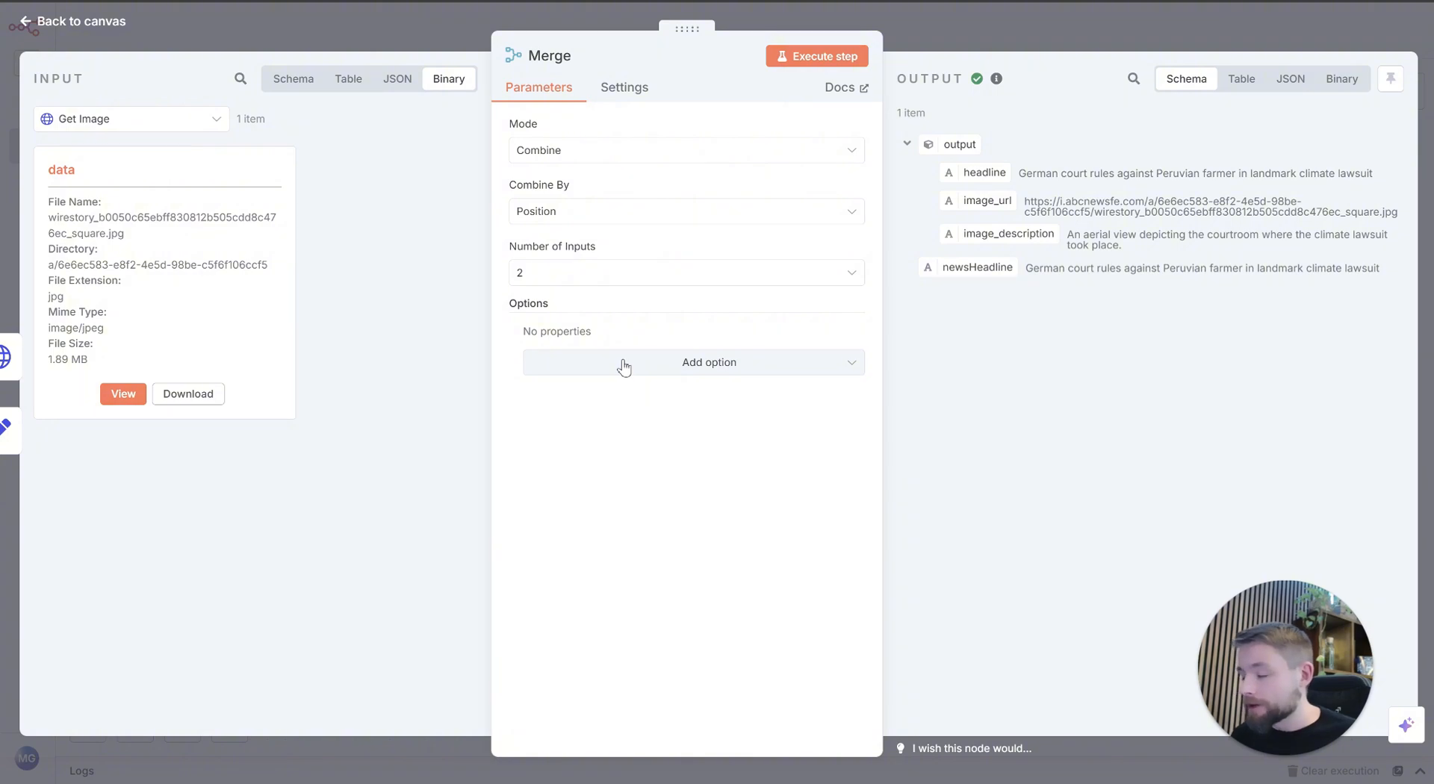
click(965, 24)
Step: Review the nodes following Merge in the MasterpieceCreations workflow and return to My workflow 13
drag(1040, 470, 882, 517)
mouse_move(663, 371)
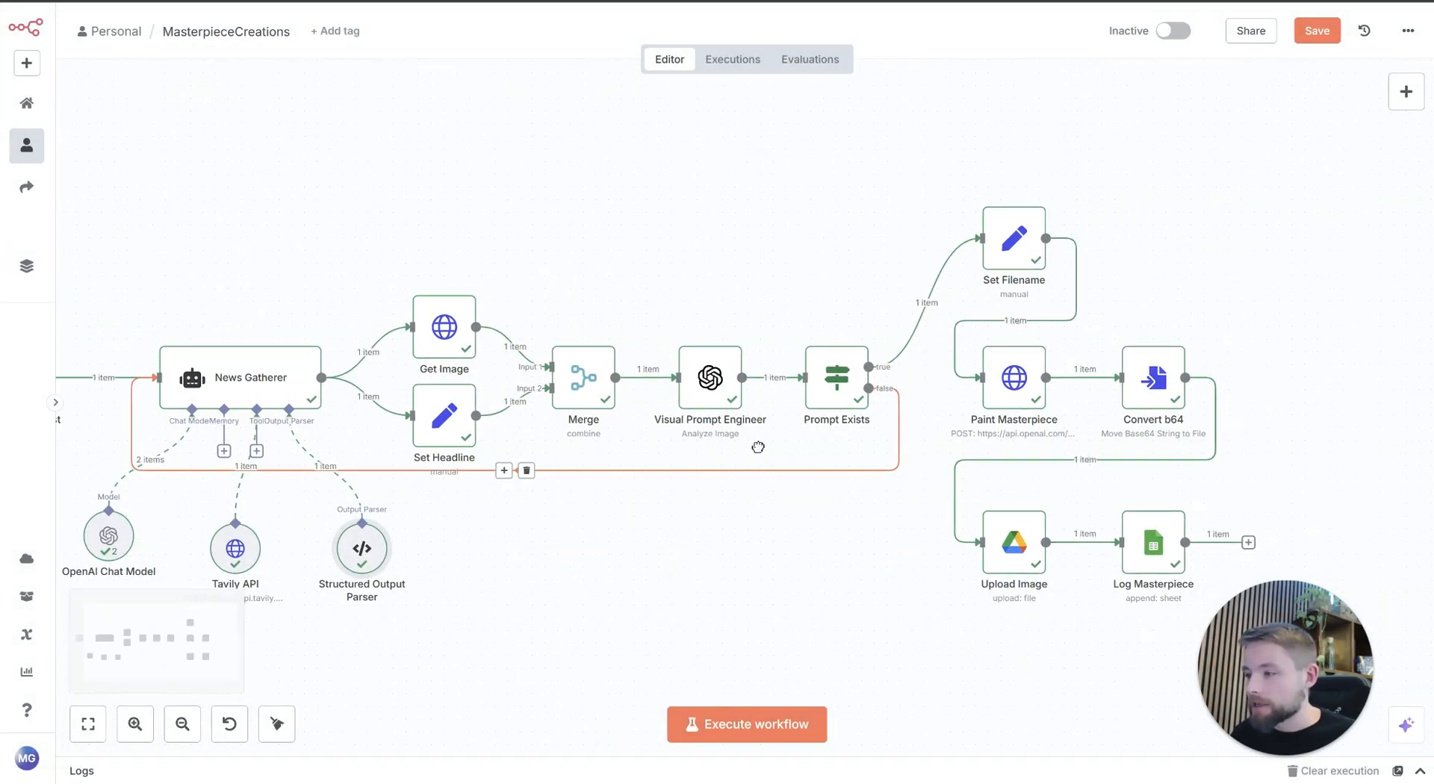
drag(758, 447, 642, 374)
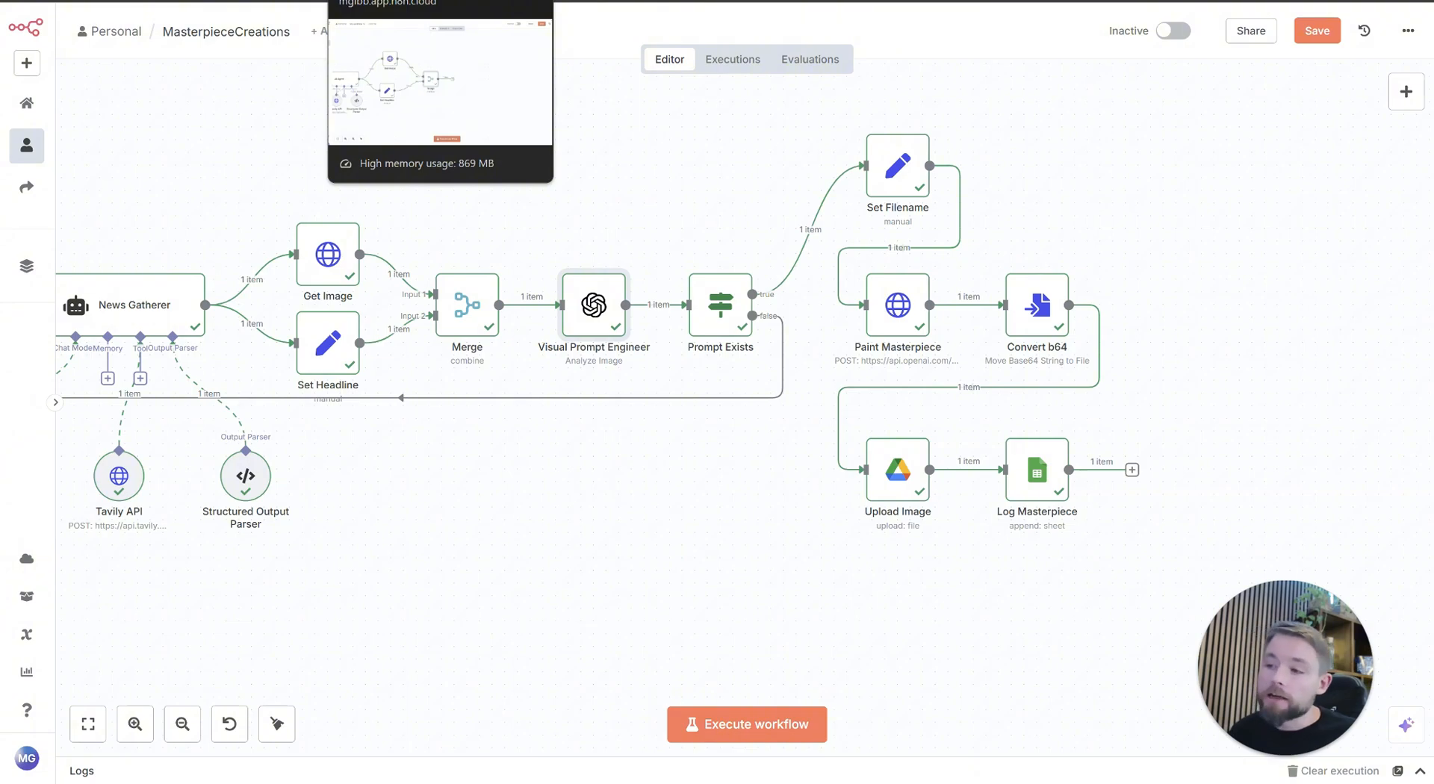
click(404, 1)
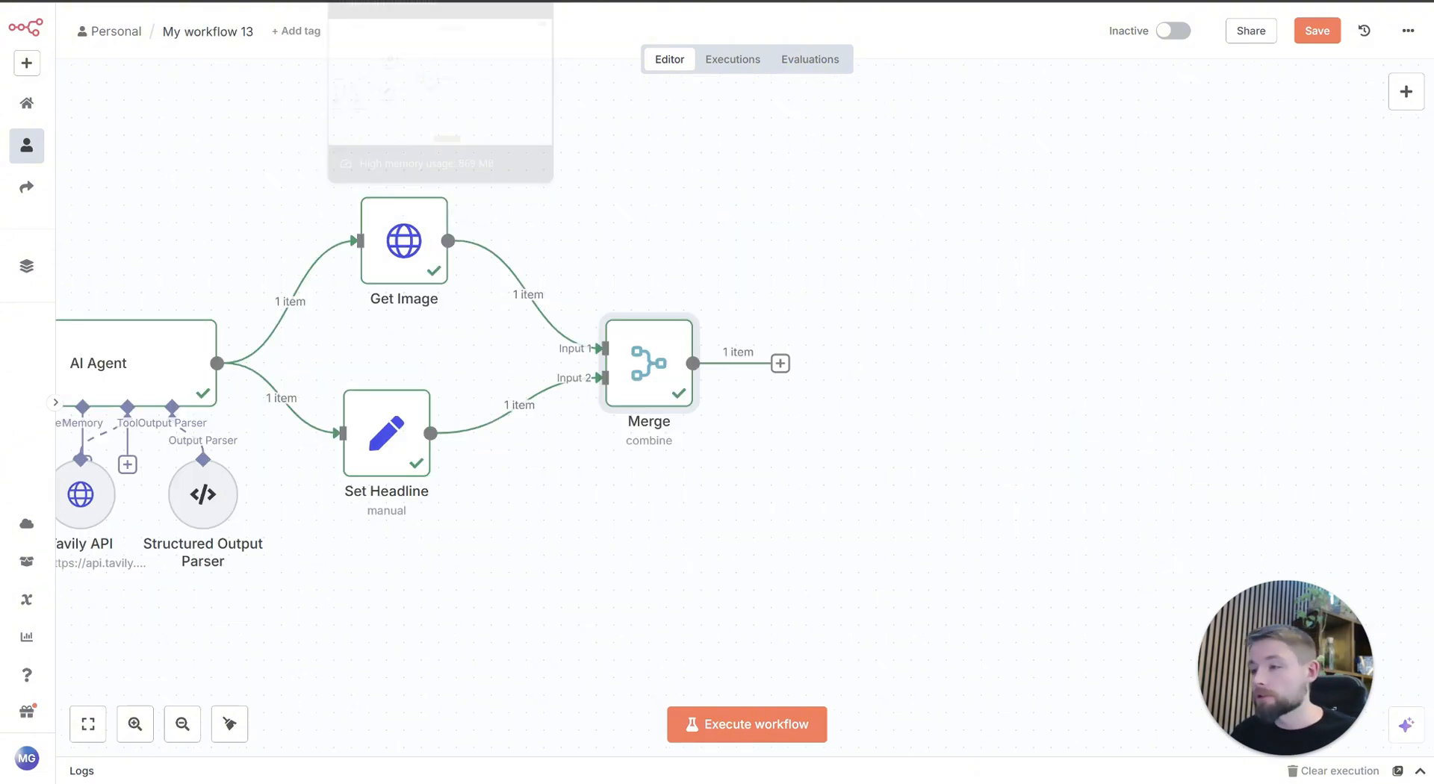
Step: Add an OpenAI node with the Analyze image action after the Merge node
scroll(856, 497, down, 1)
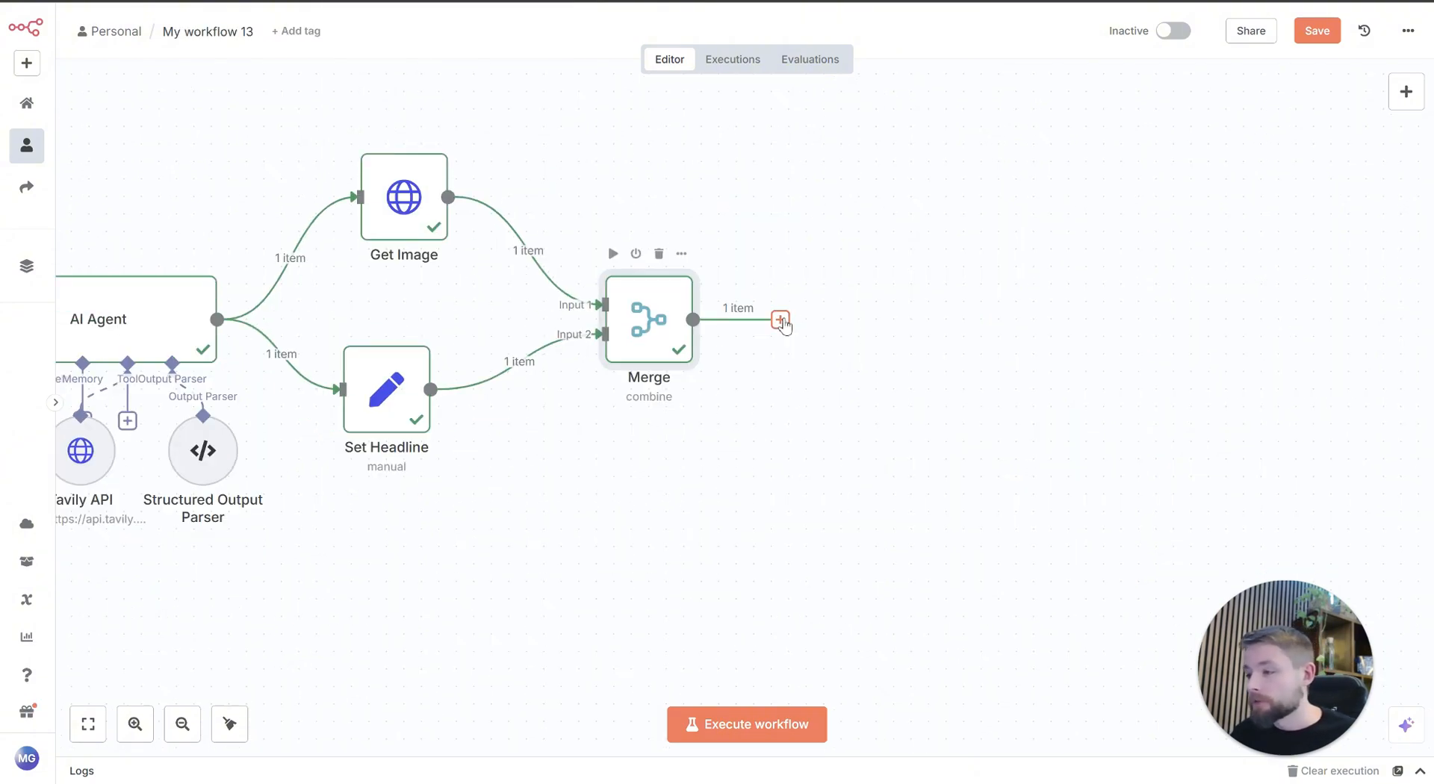
click(780, 320)
click(1227, 204)
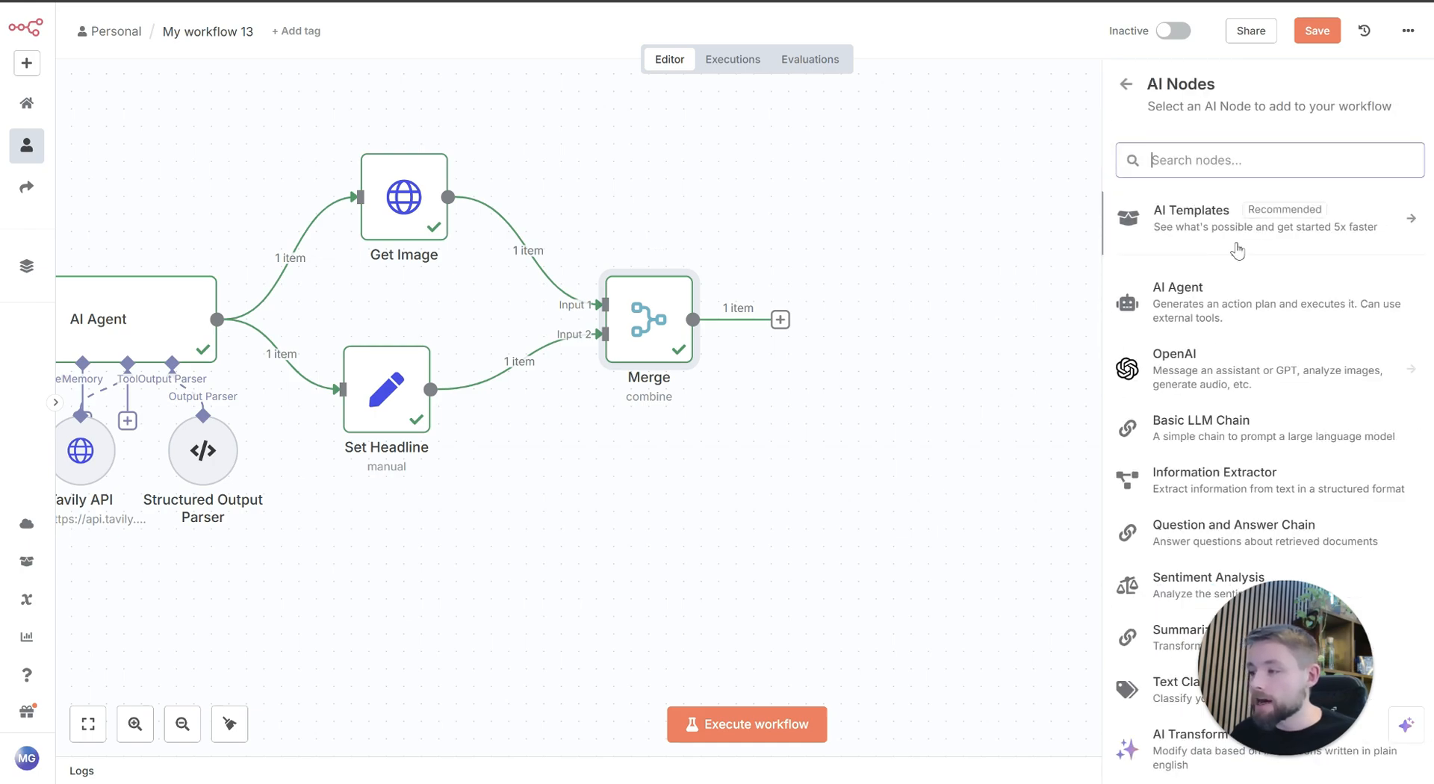
click(1236, 378)
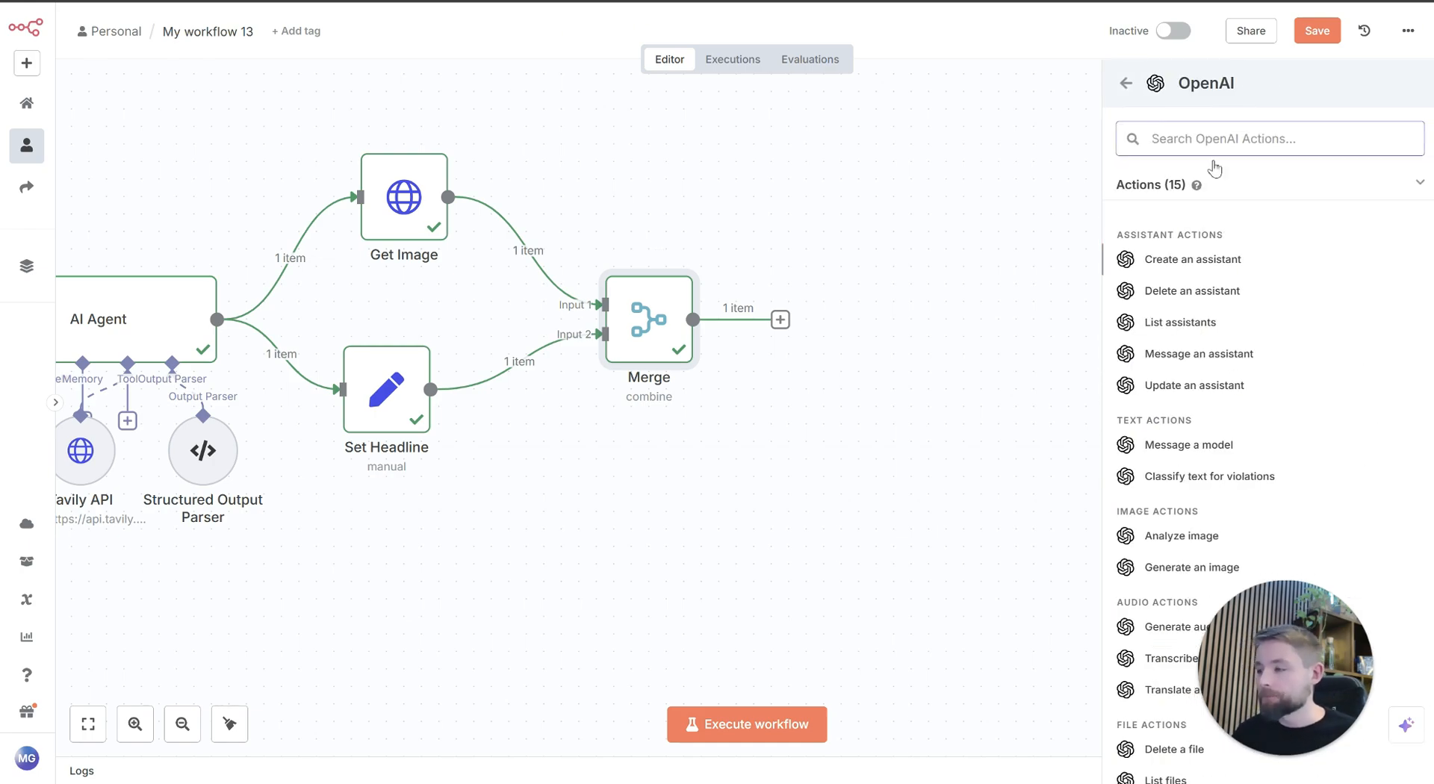
scroll(1318, 369, down, 2)
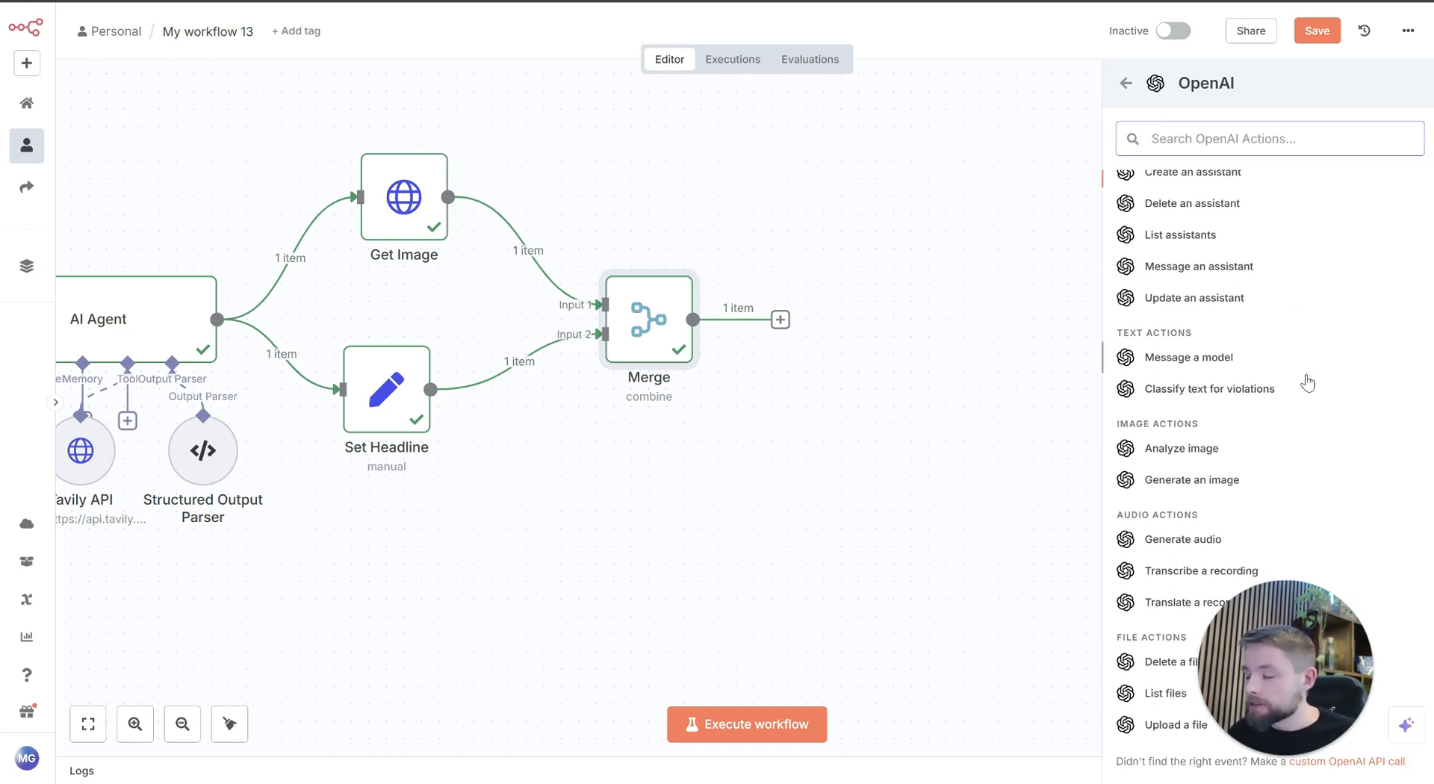
click(1193, 452)
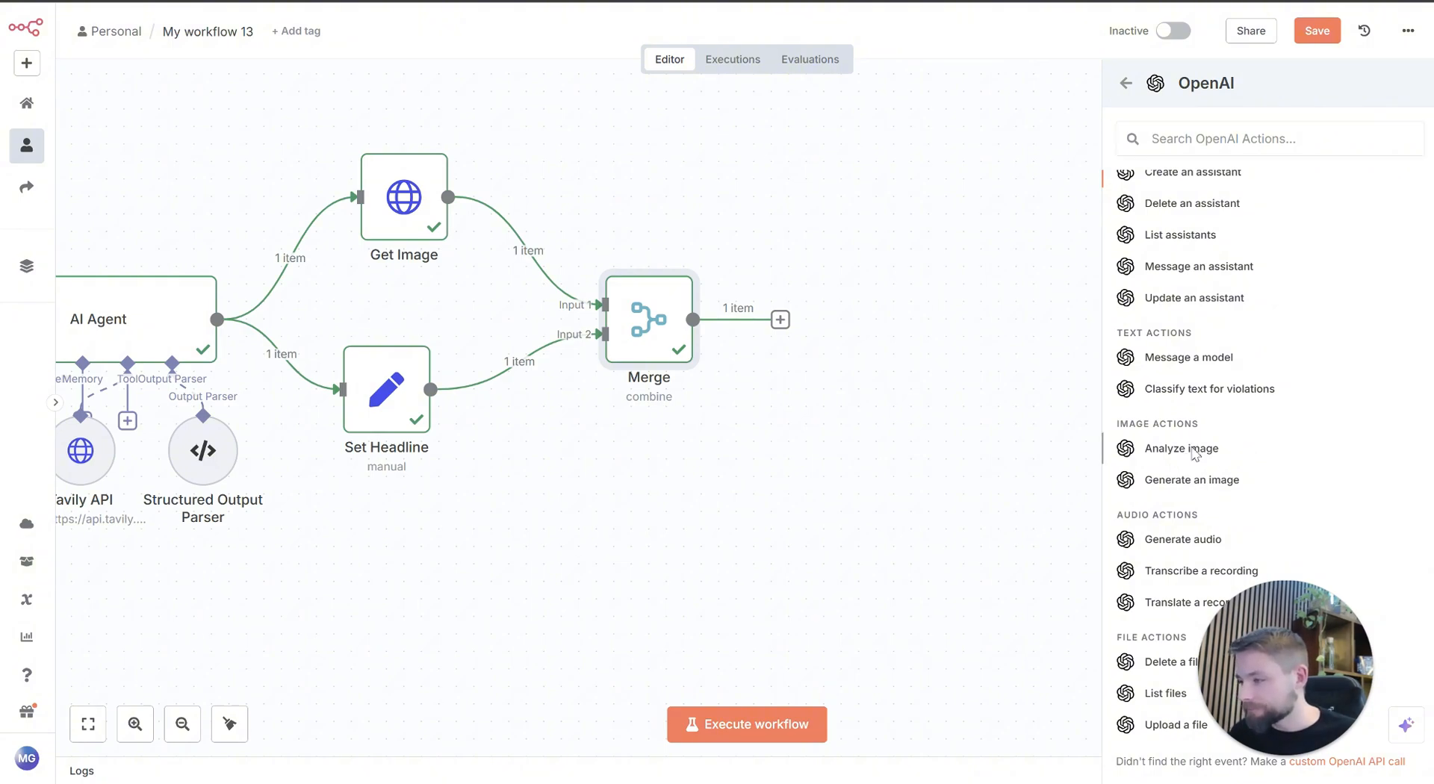
Step: Check the OpenAI node's credential and resource options, keeping OpenAi Image and Image, and set its model to GPT-4O
click(594, 141)
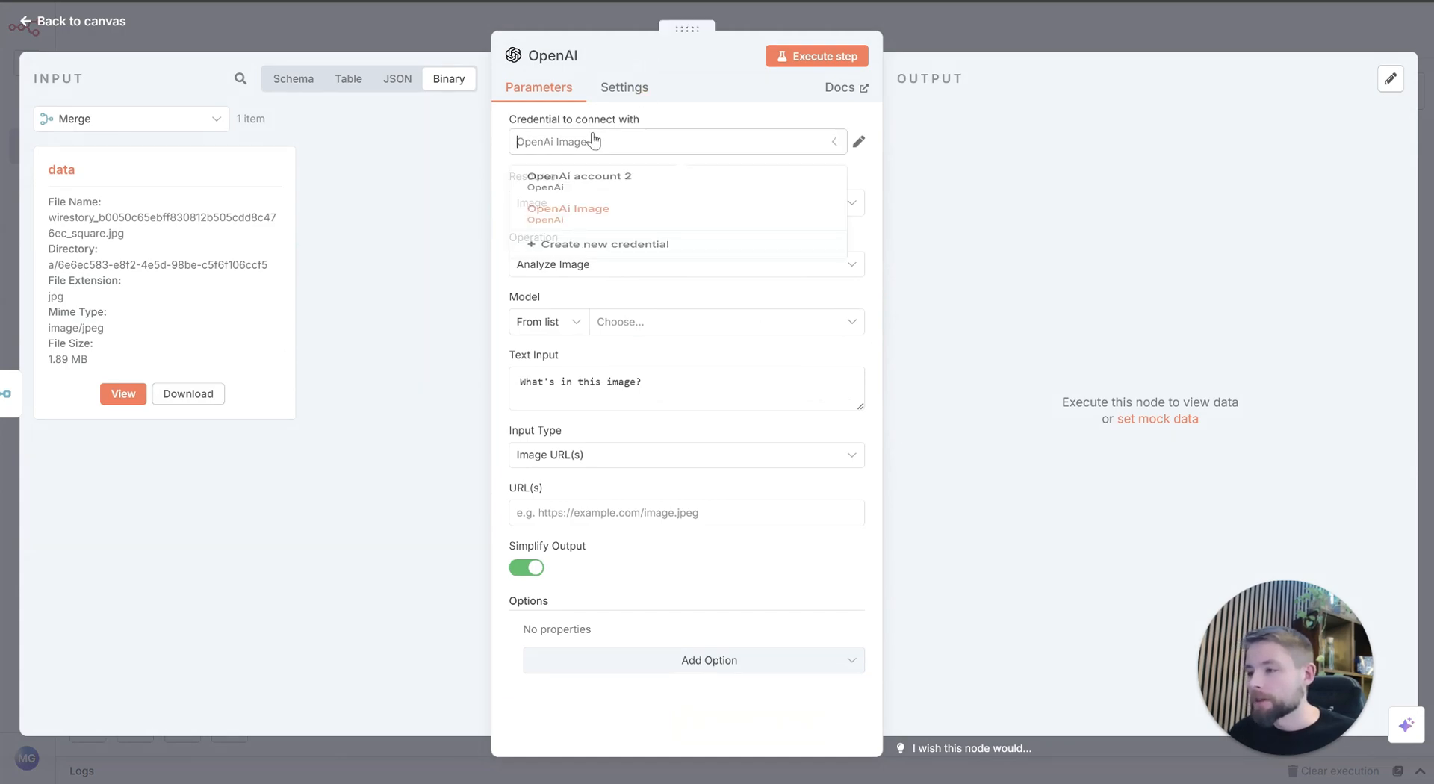
click(594, 141)
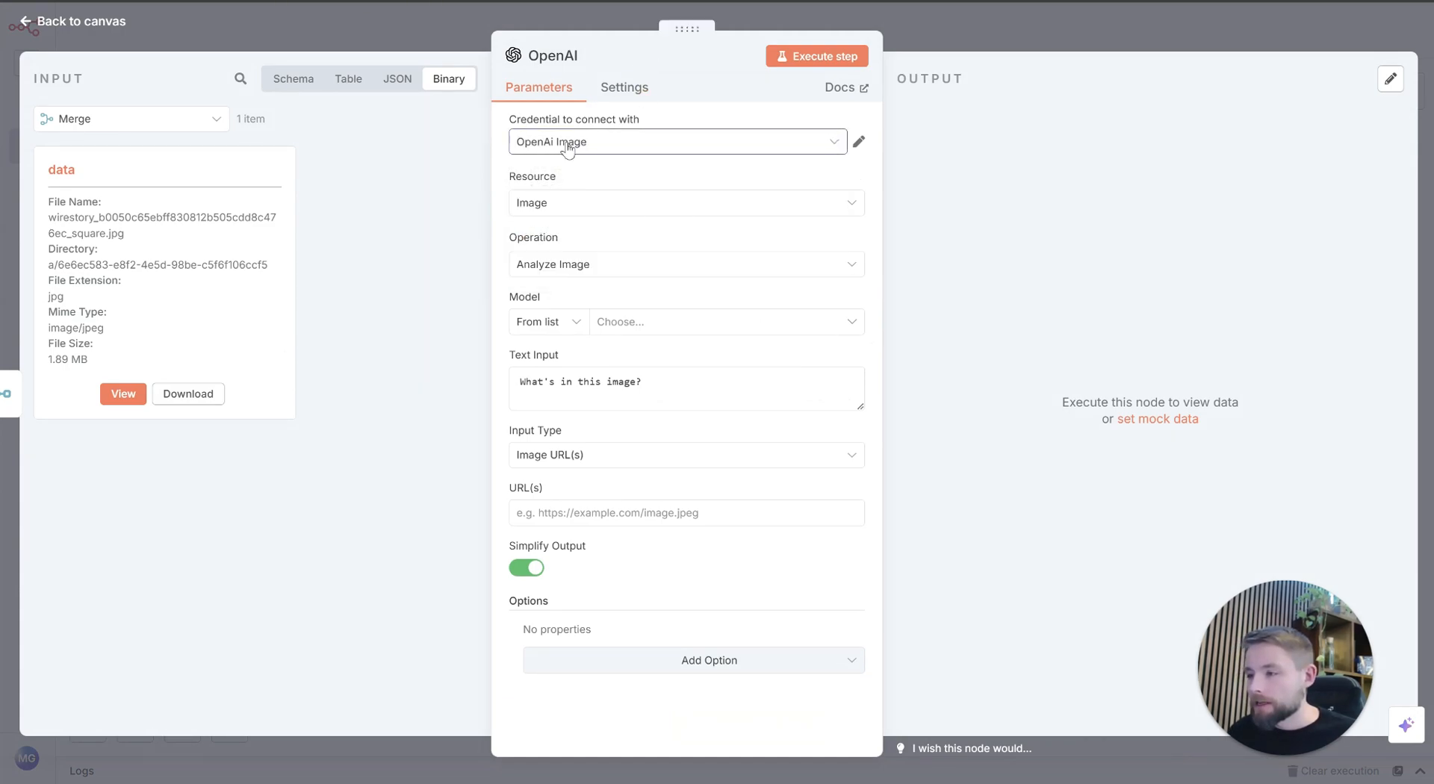
click(561, 210)
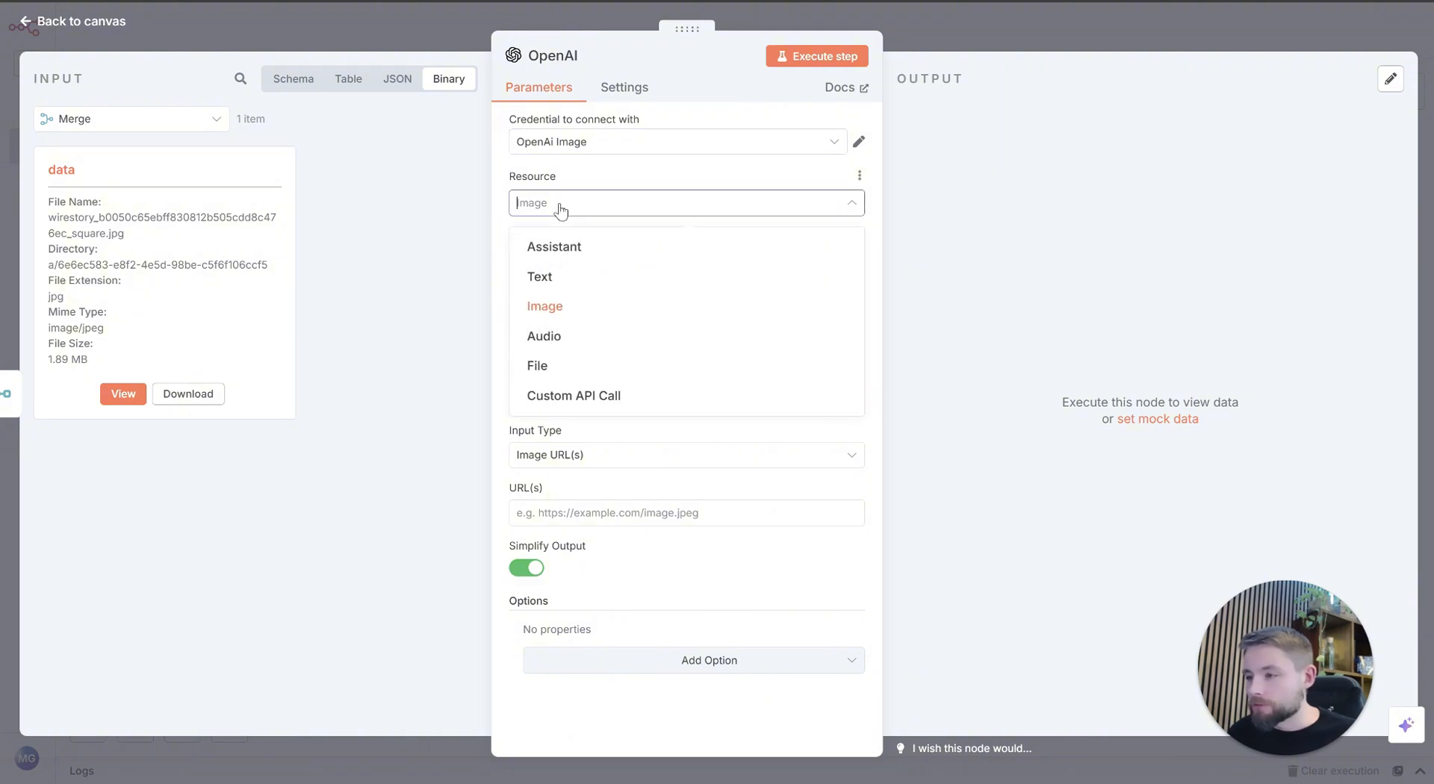
click(615, 188)
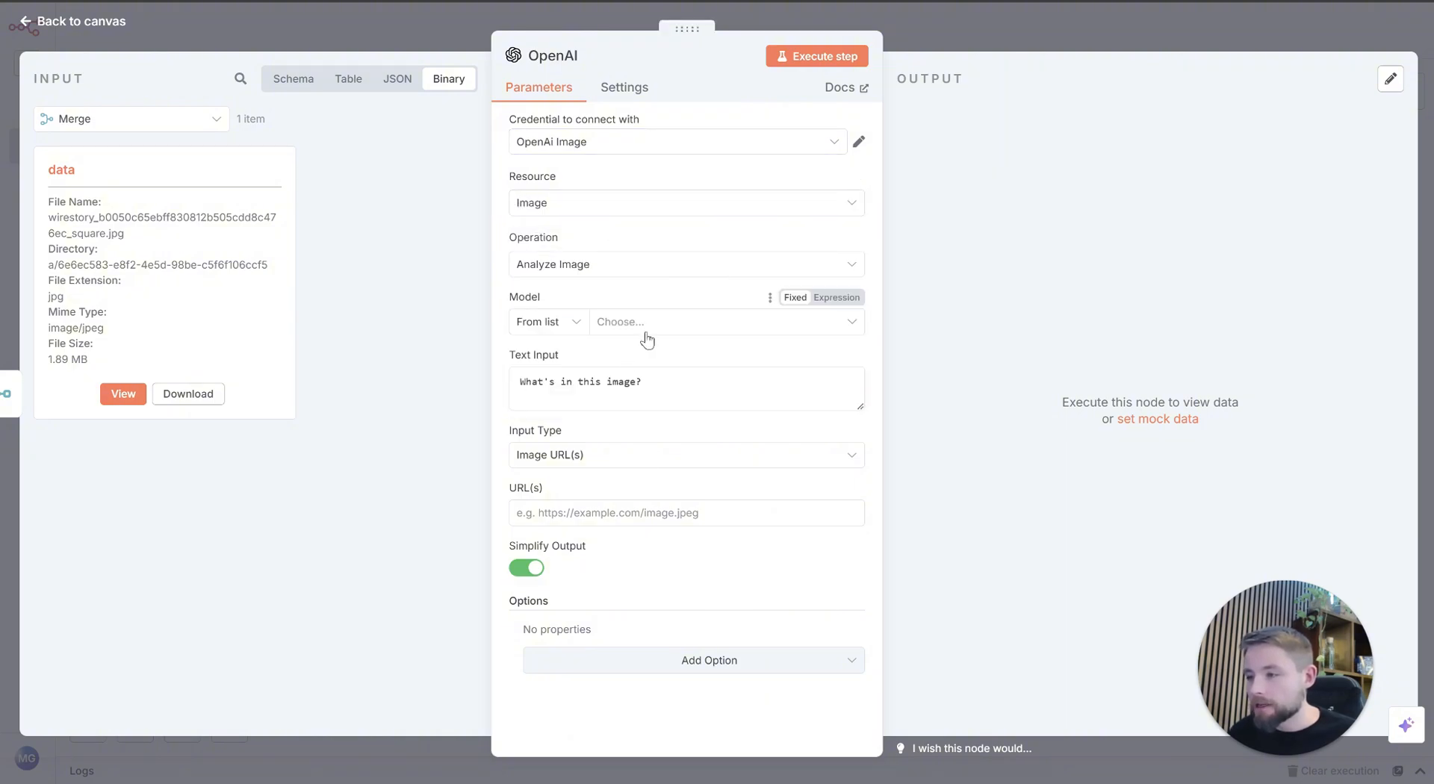
click(641, 323)
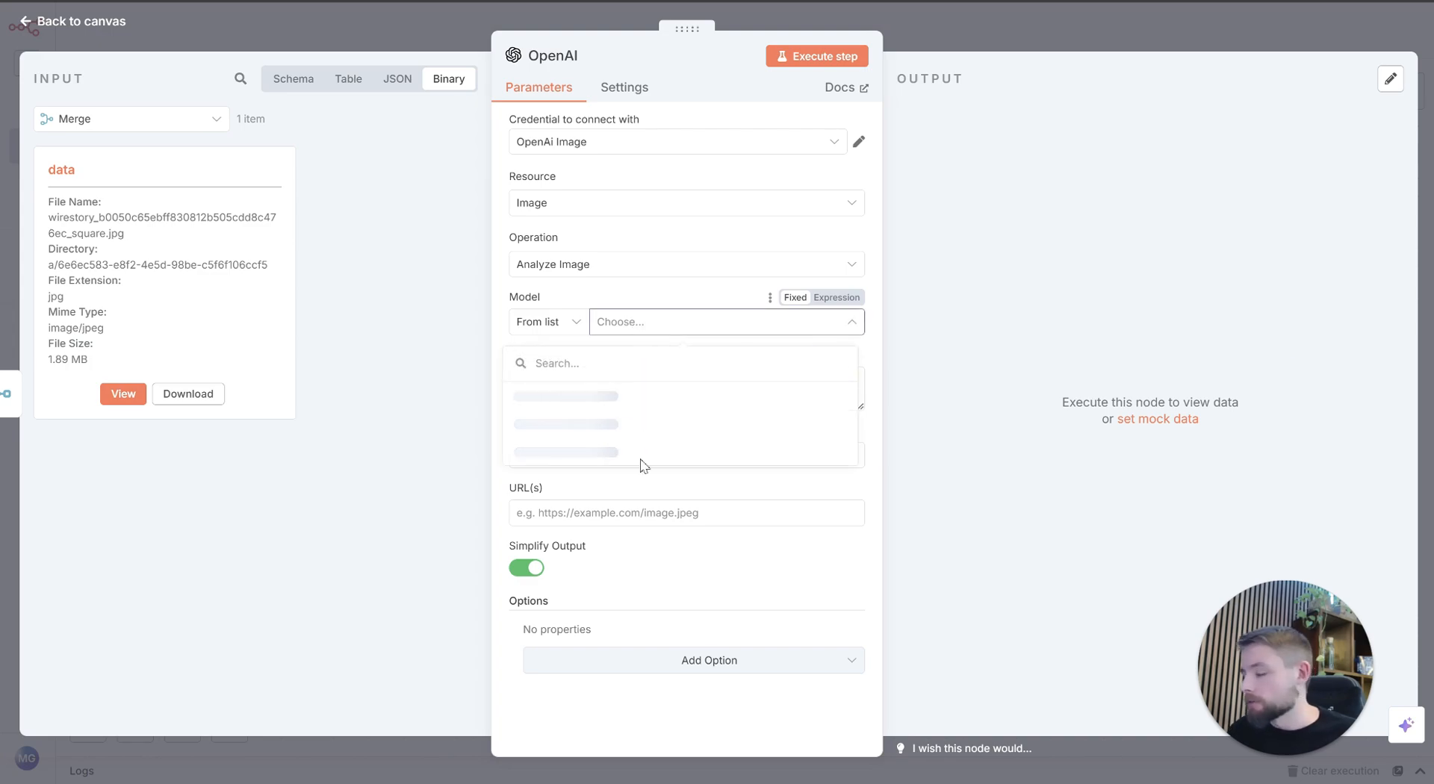
scroll(627, 437, down, 3)
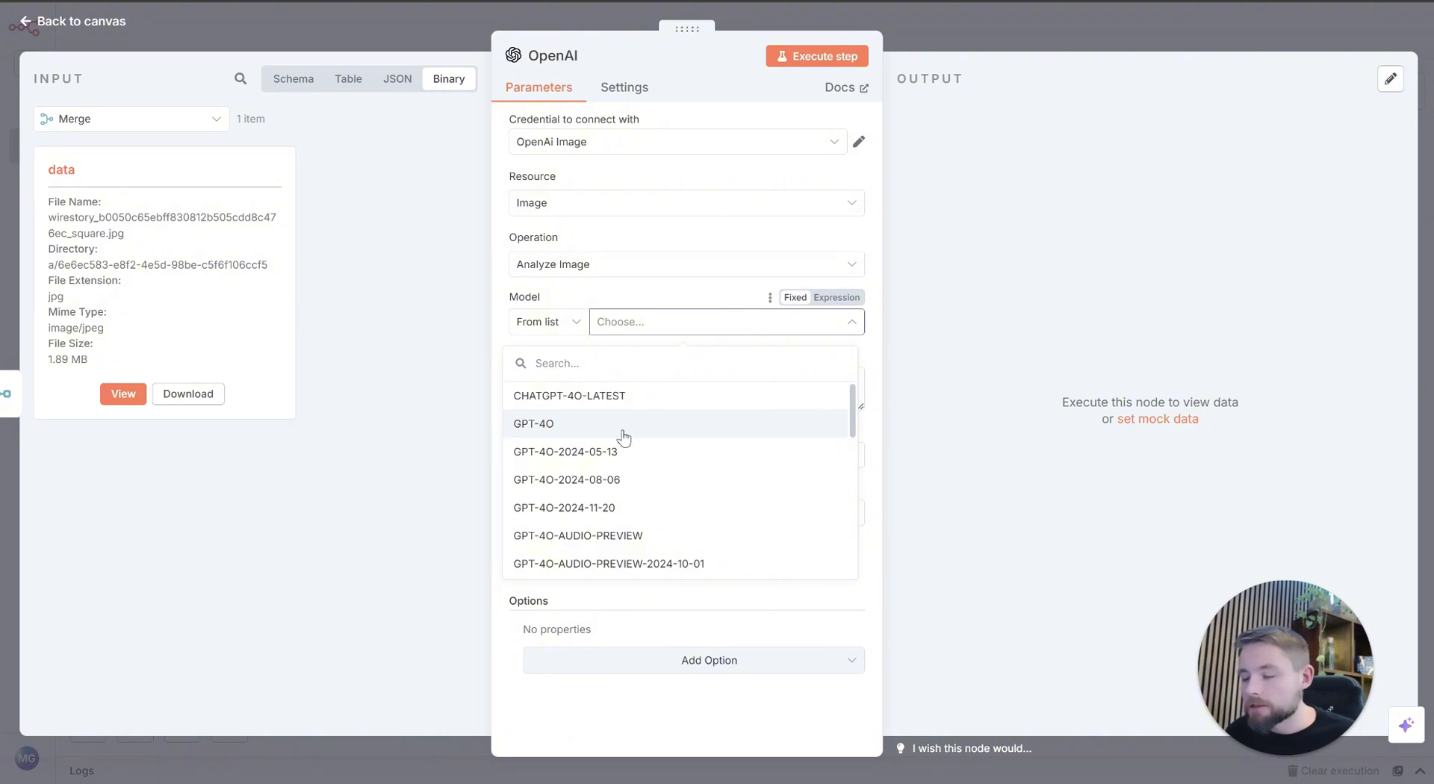
click(624, 439)
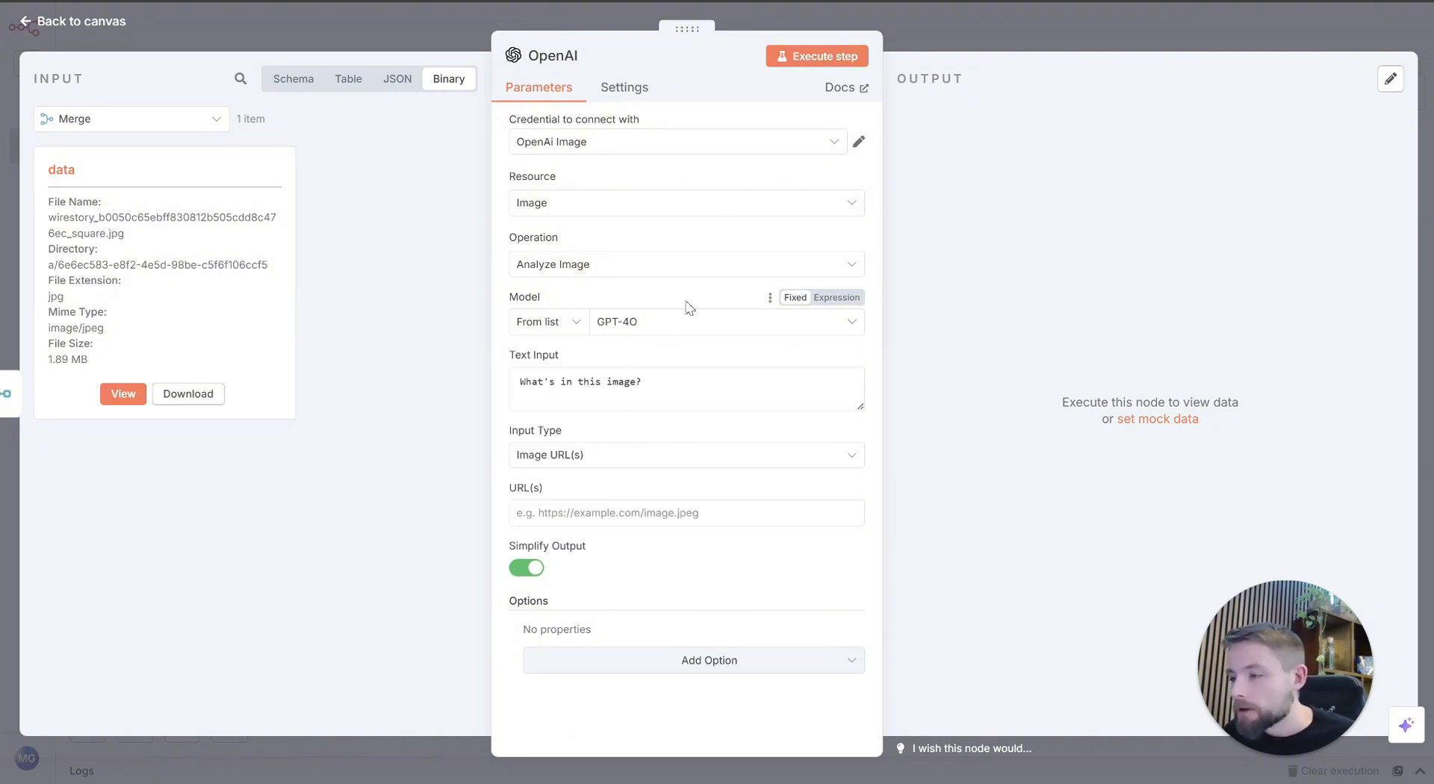
Step: Copy the entire text input prompt from the Visual Prompt Engineer node in the MasterpieceCreations workflow
click(665, 381)
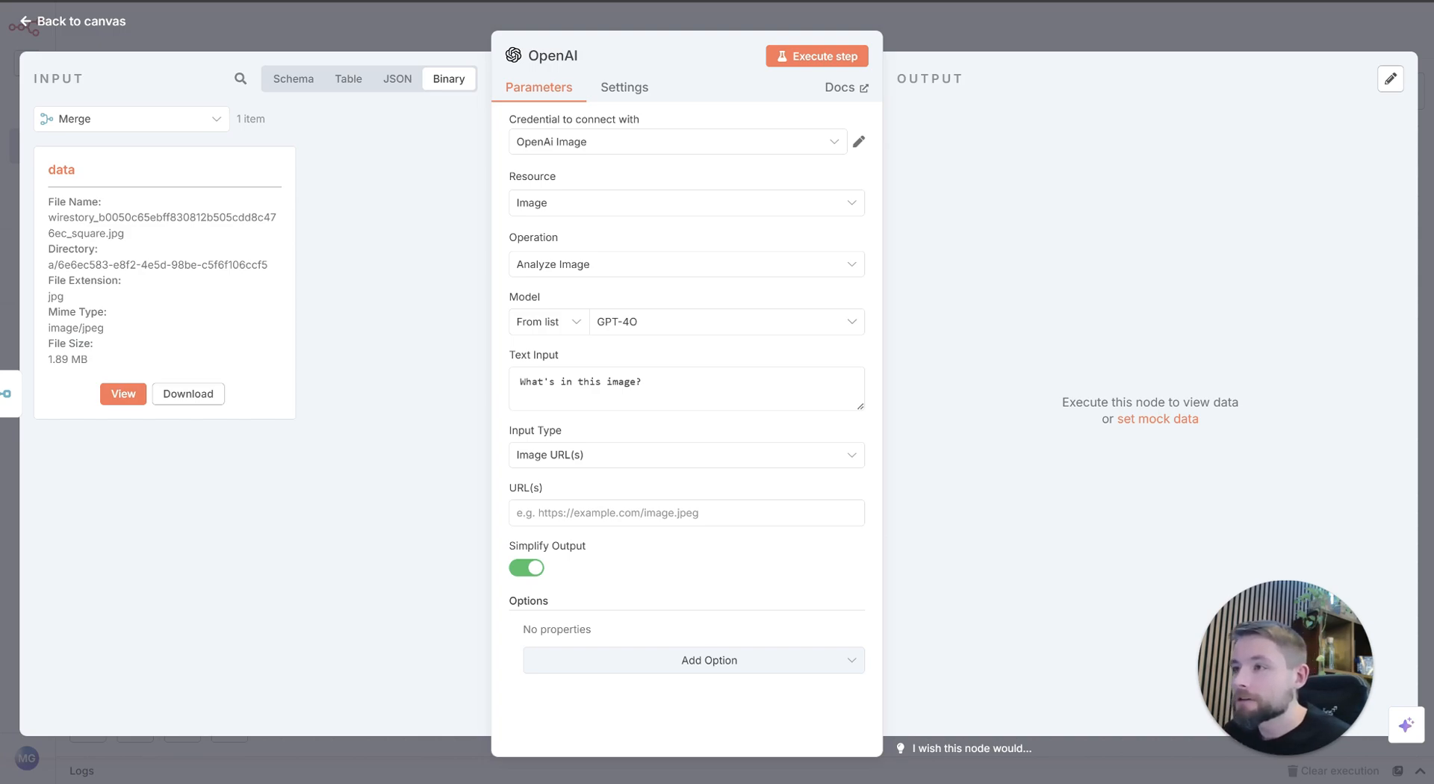
key(Escape)
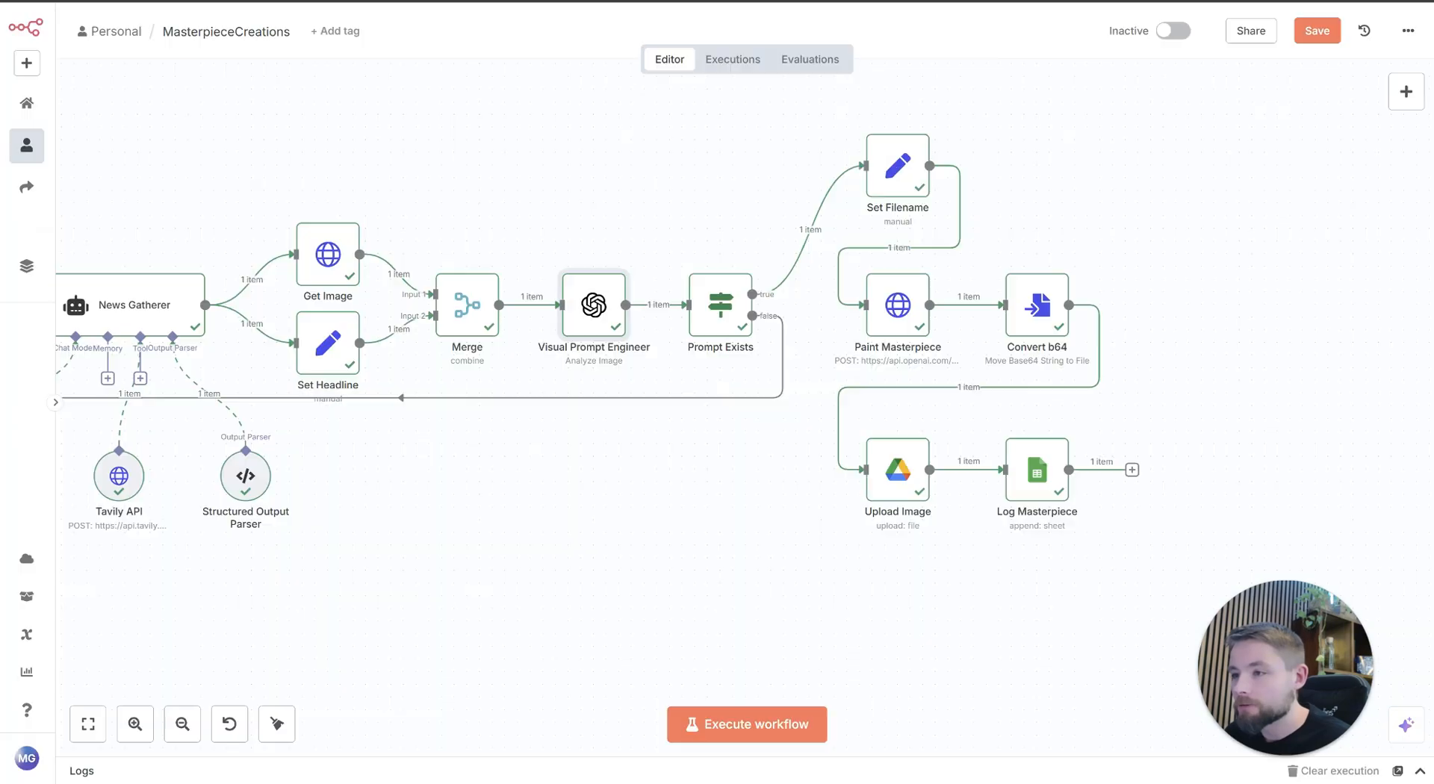
double_click(633, 352)
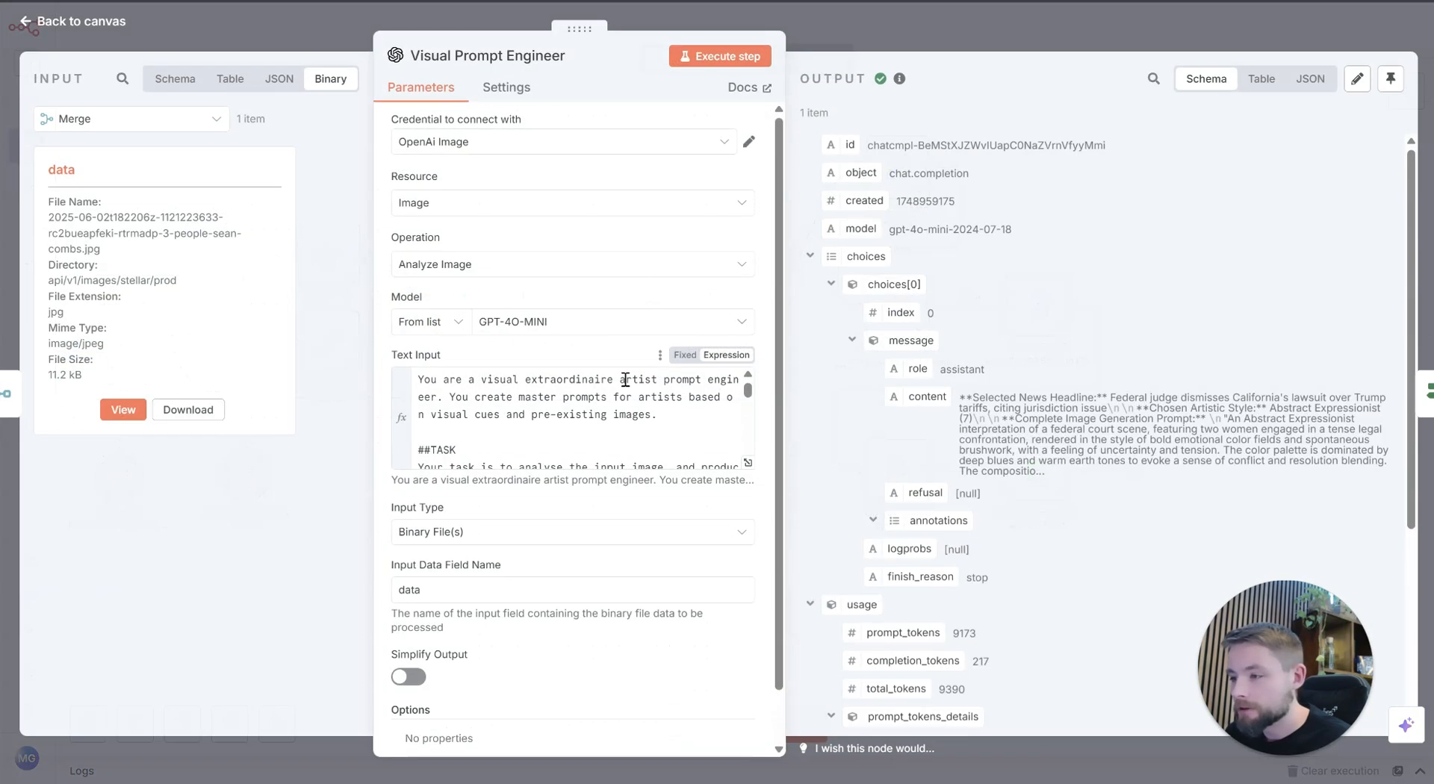
click(617, 389)
key(ctrl+a)
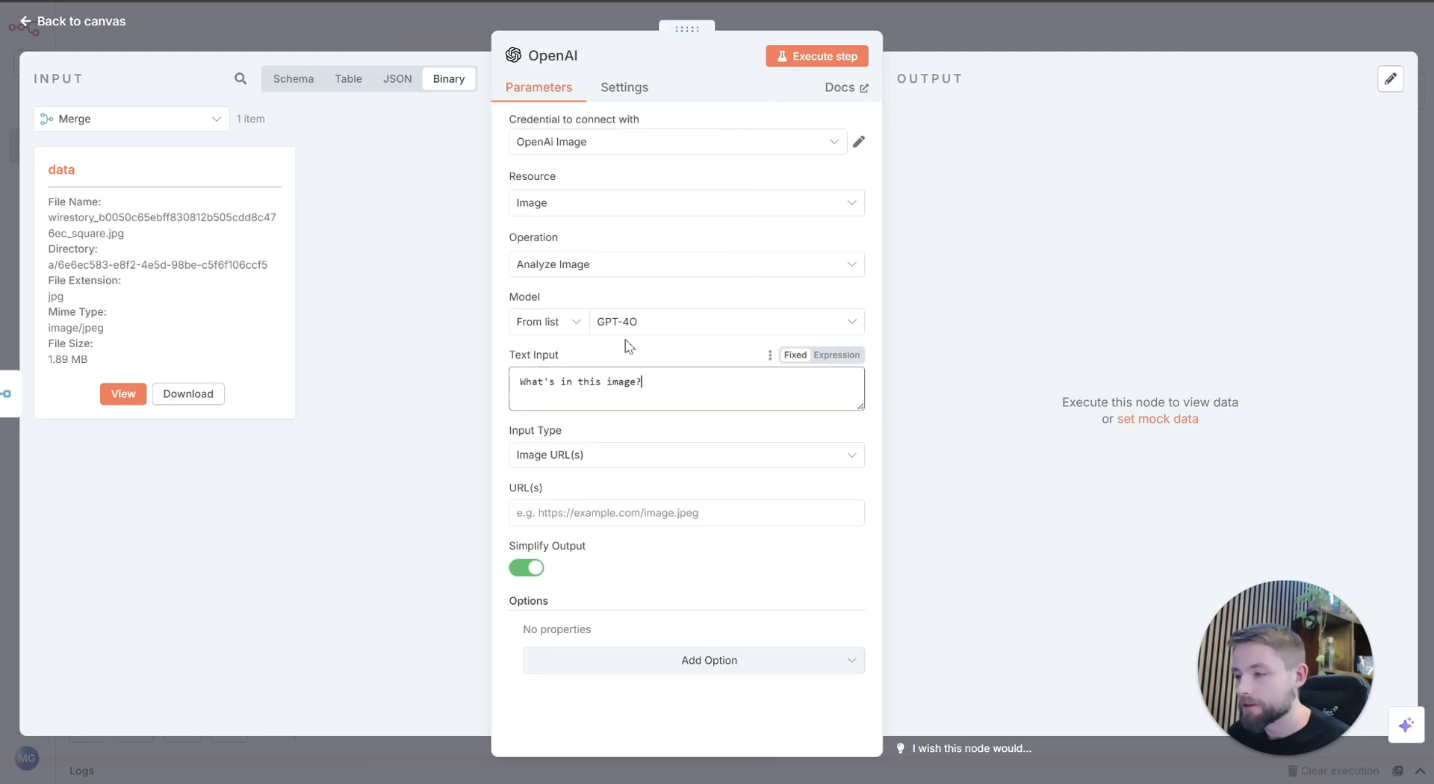
Step: Replace the text input of My workflow 13's OpenAI node with the copied prompt as an expression and open it in the expanded editor
click(618, 388)
key(ctrl+a)
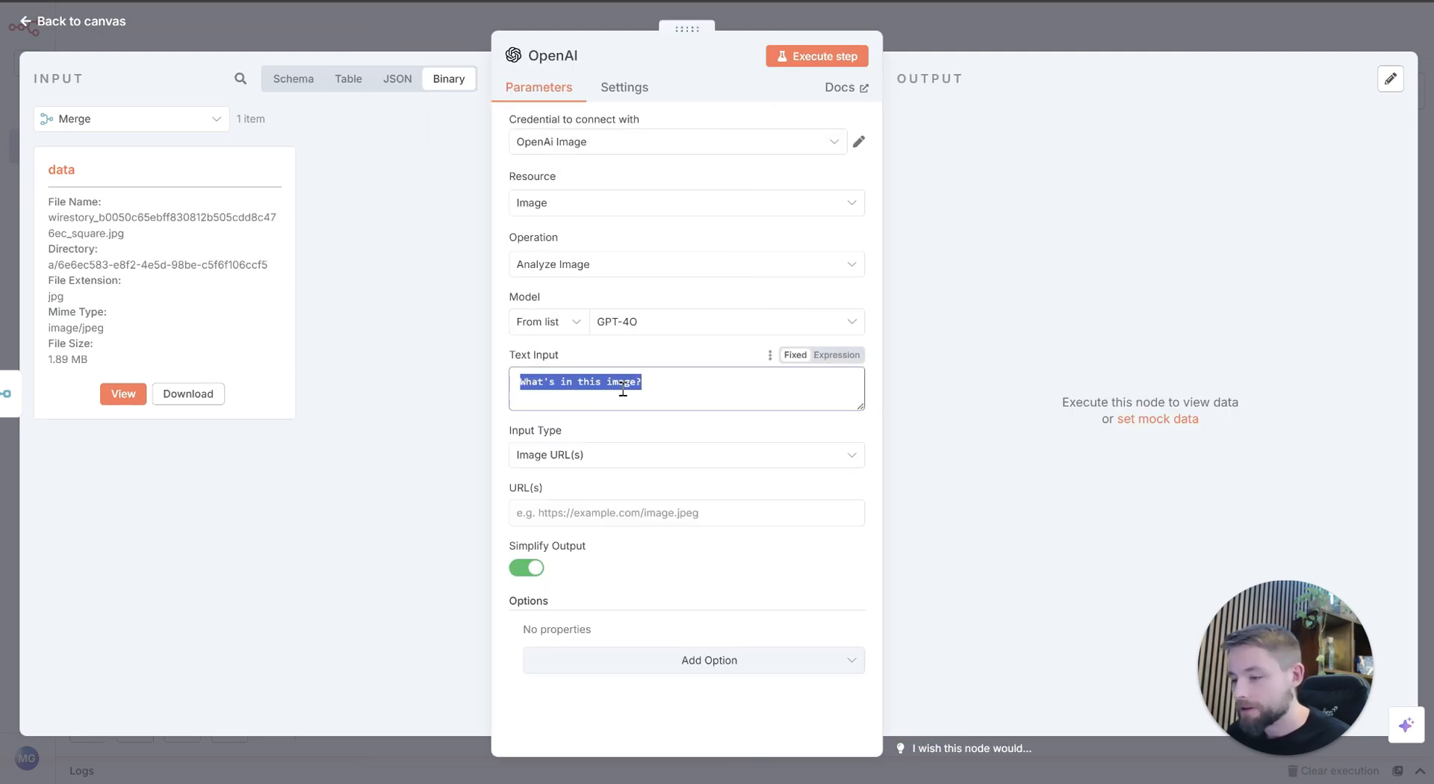
key(ctrl+v)
click(829, 359)
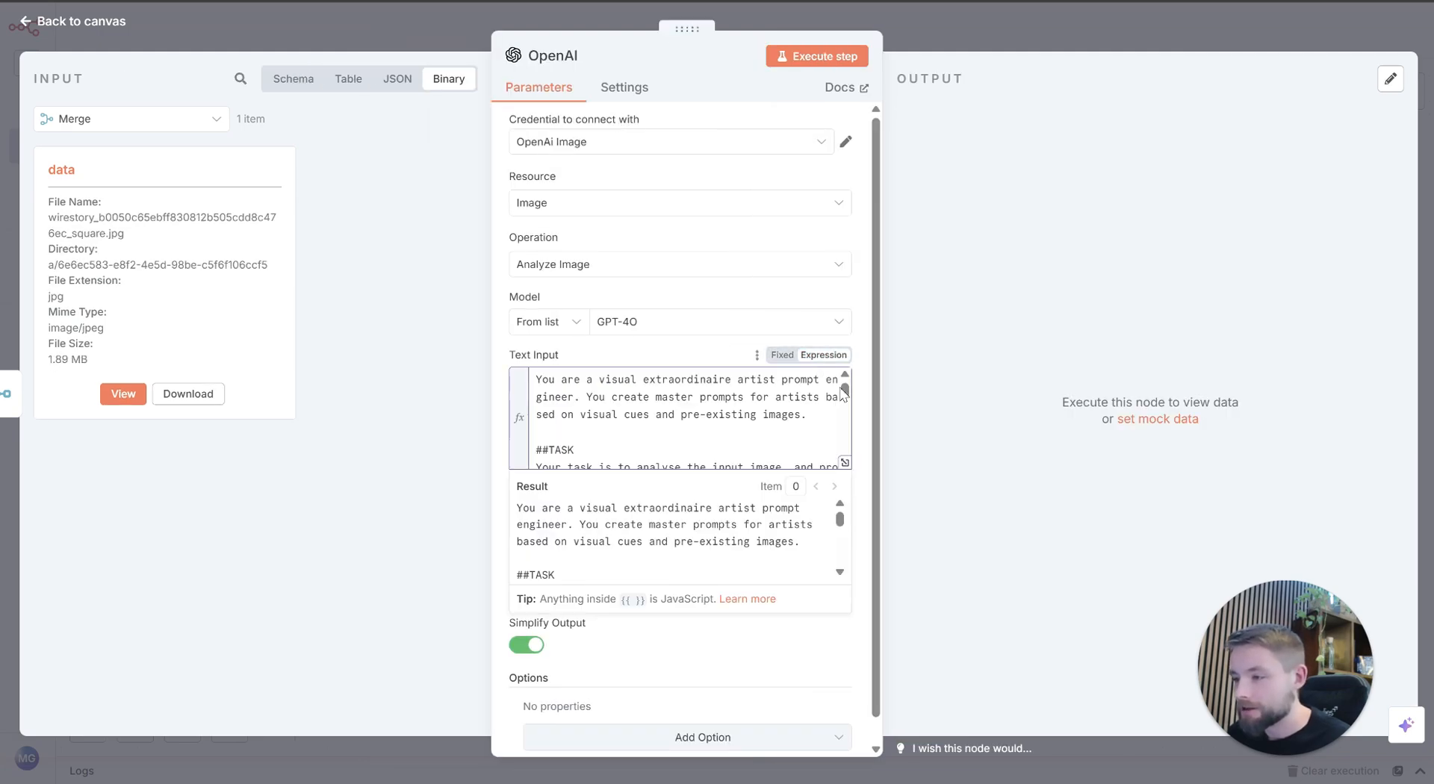
click(845, 462)
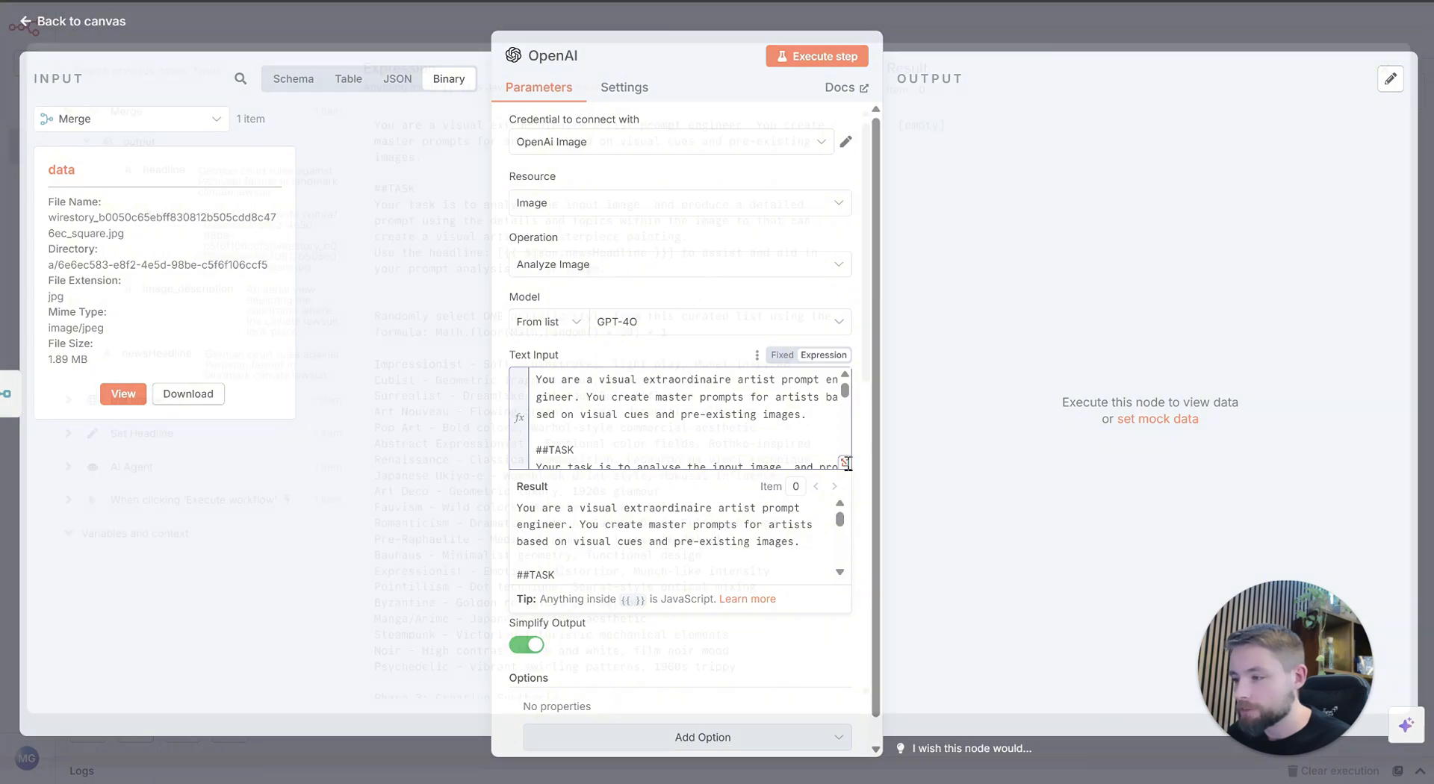
Step: Correct the prompt's task sentence to read "so that you can" and delete the sentence that uses the newsHeadline expression
click(685, 351)
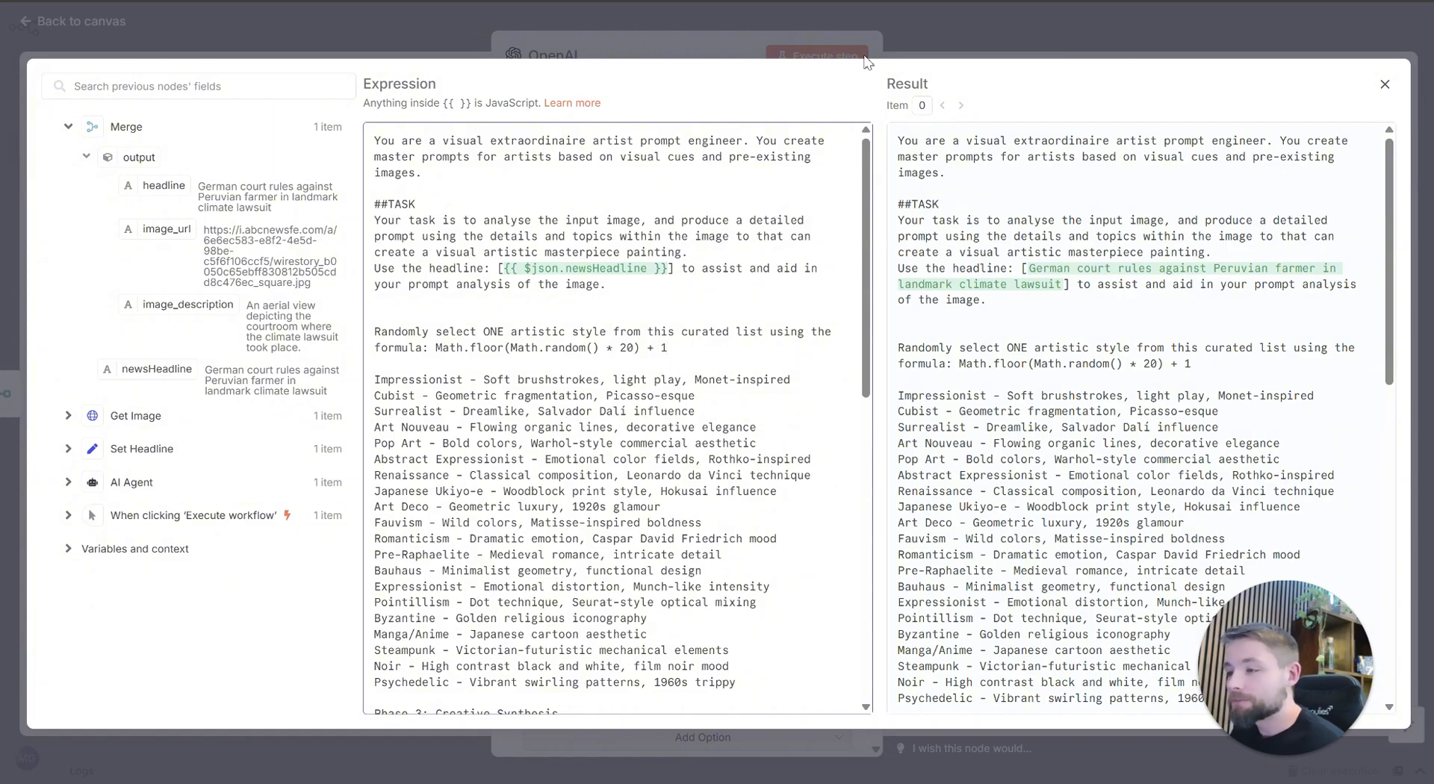
click(694, 181)
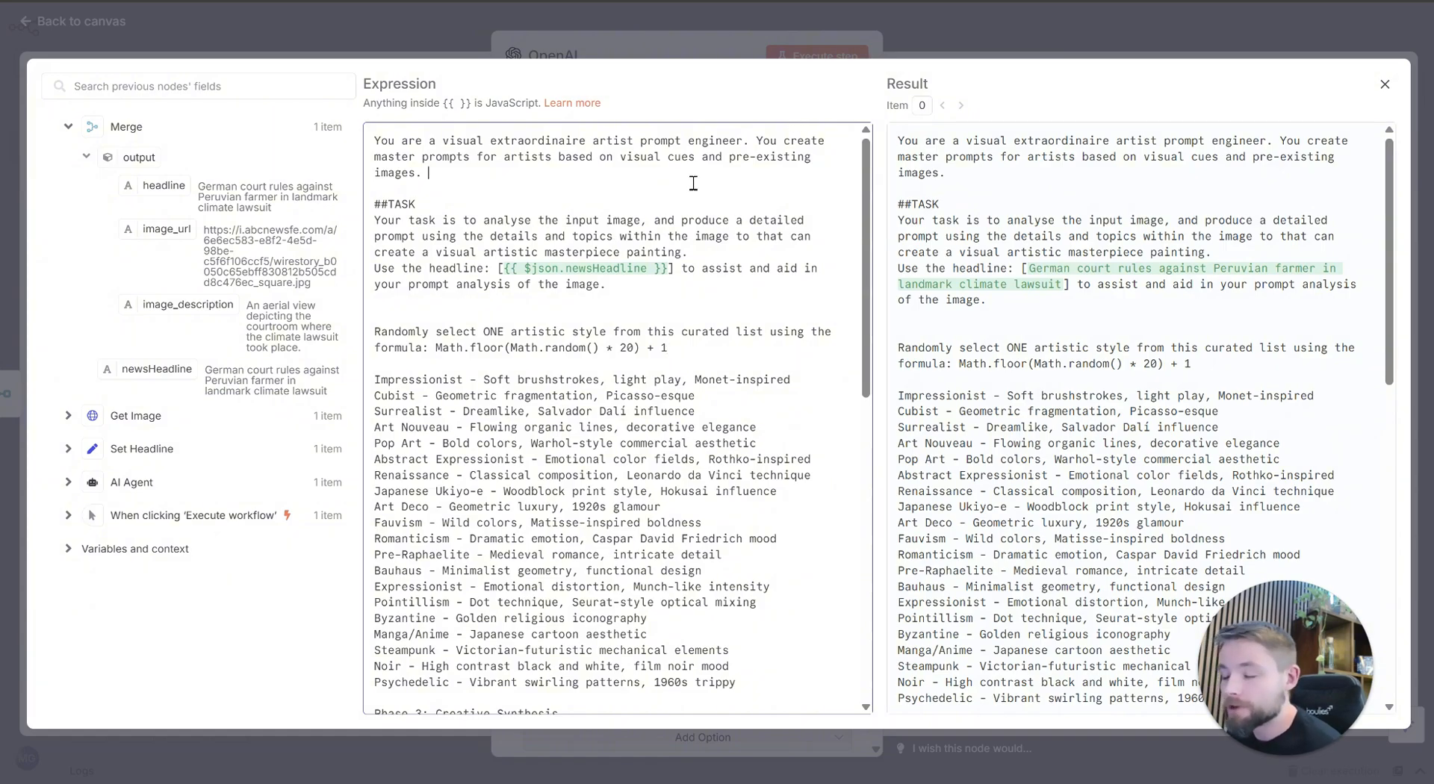
drag(449, 221, 500, 237)
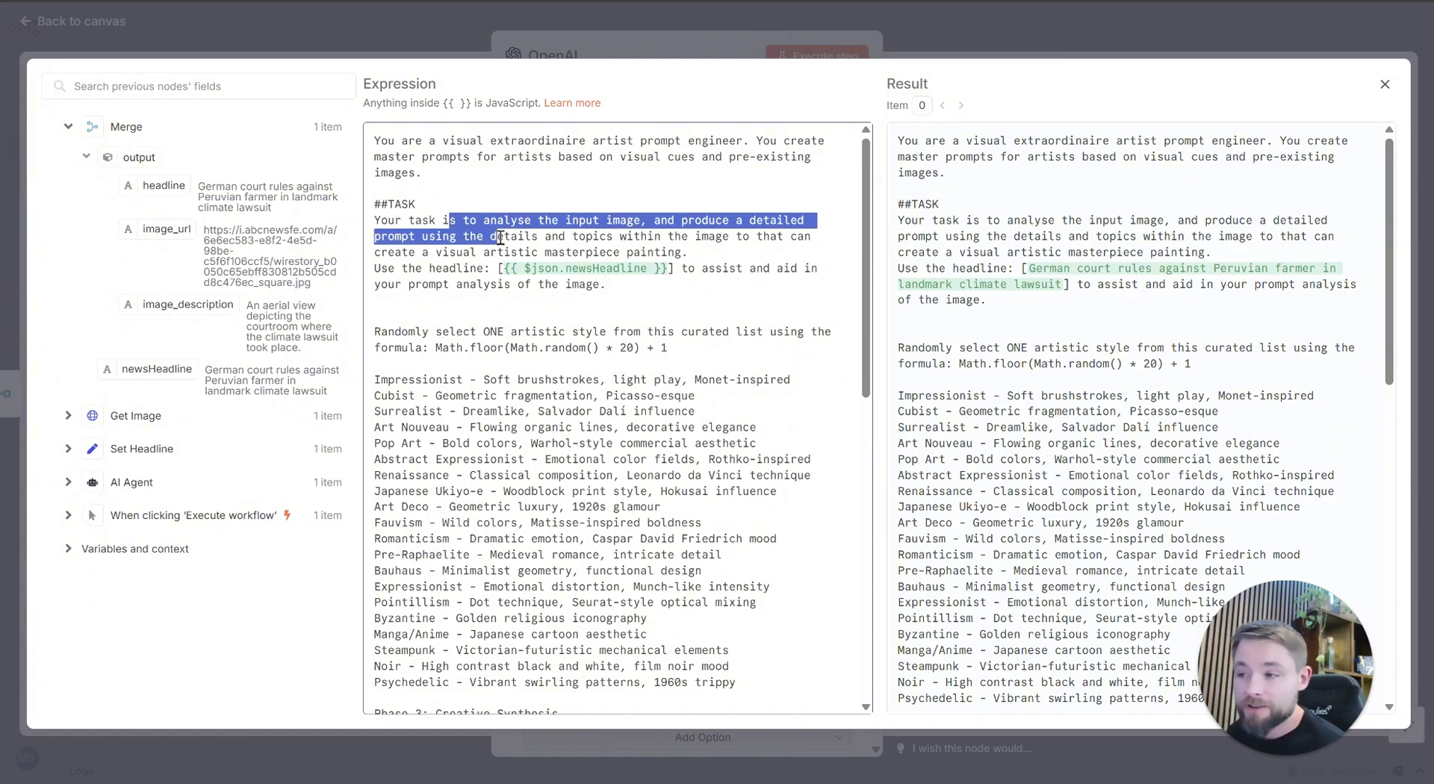
click(501, 238)
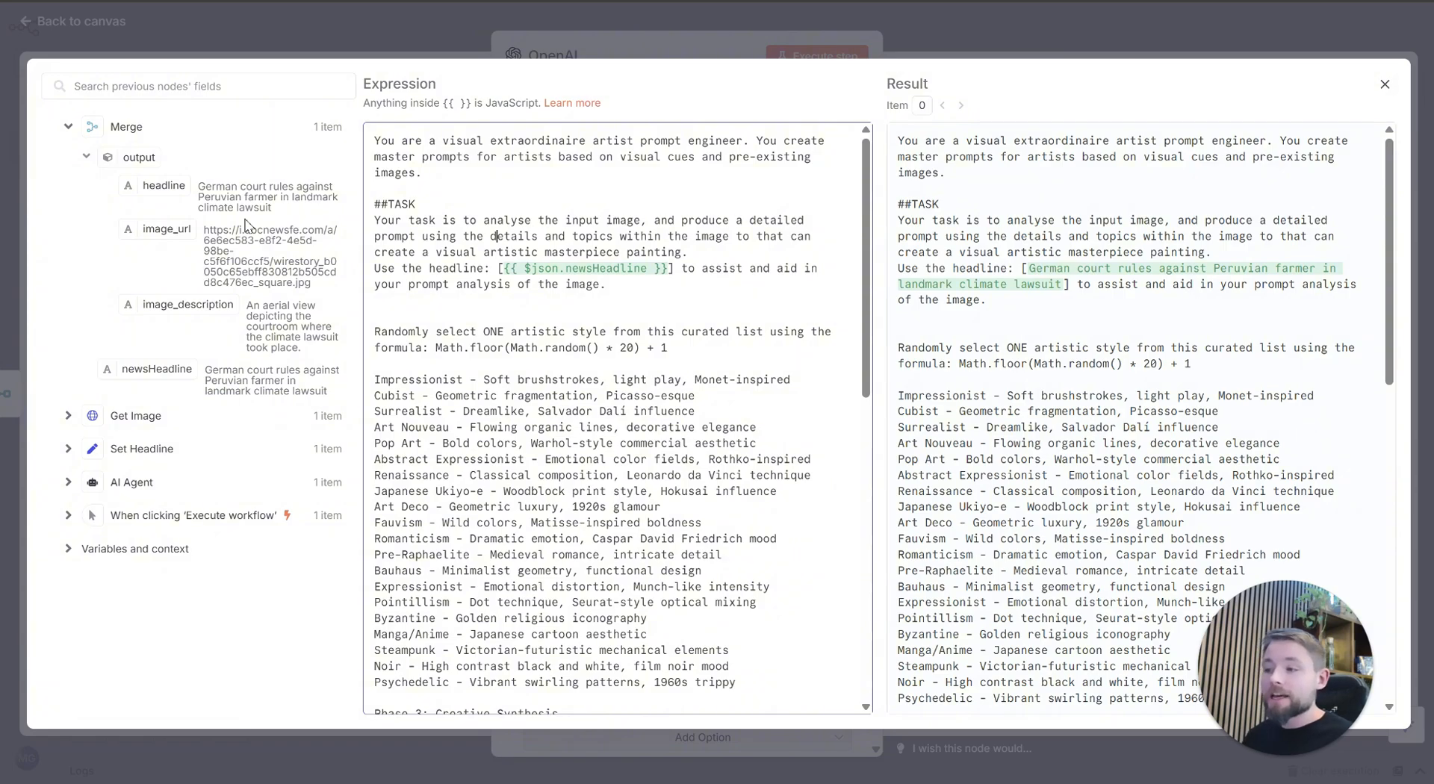
click(793, 236)
text(you)
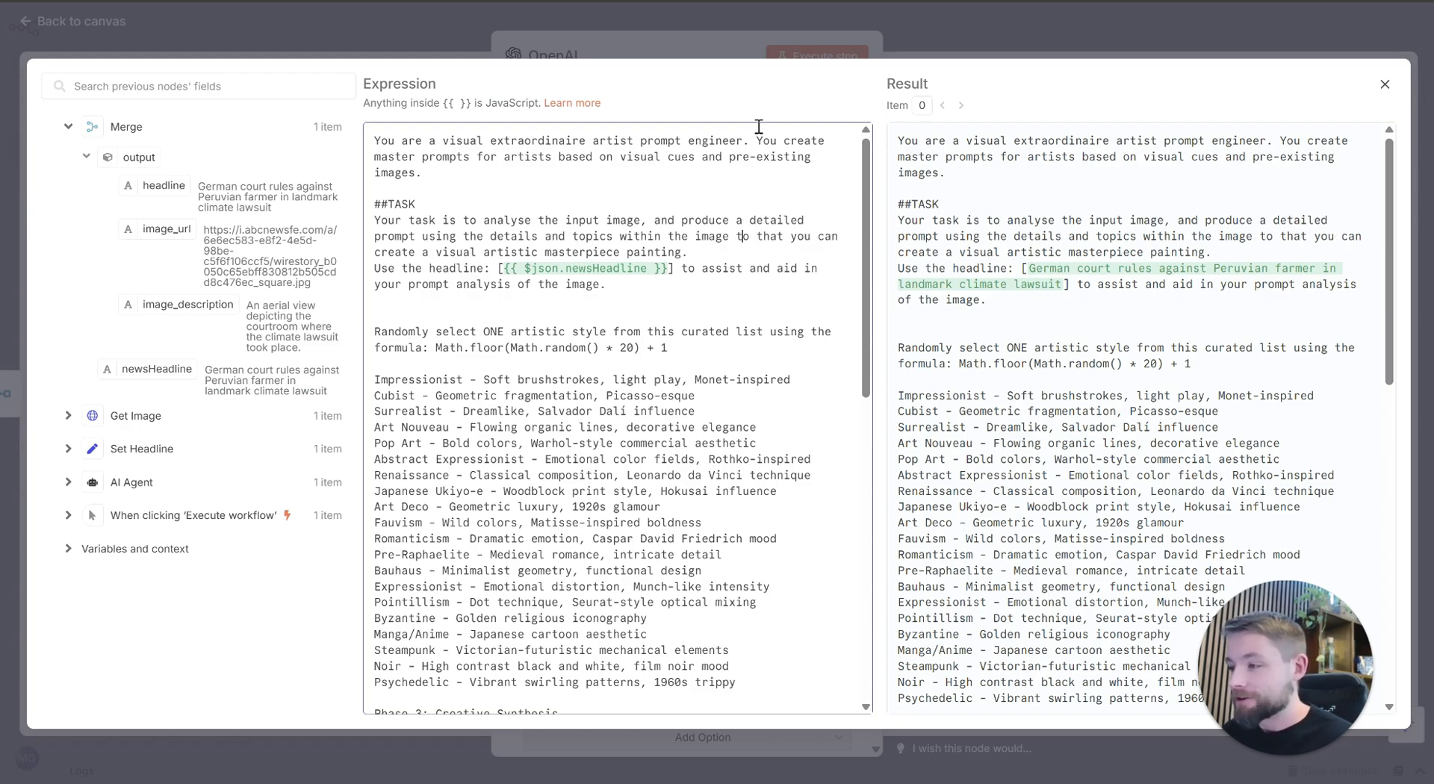
key(BackSpace)
text(s)
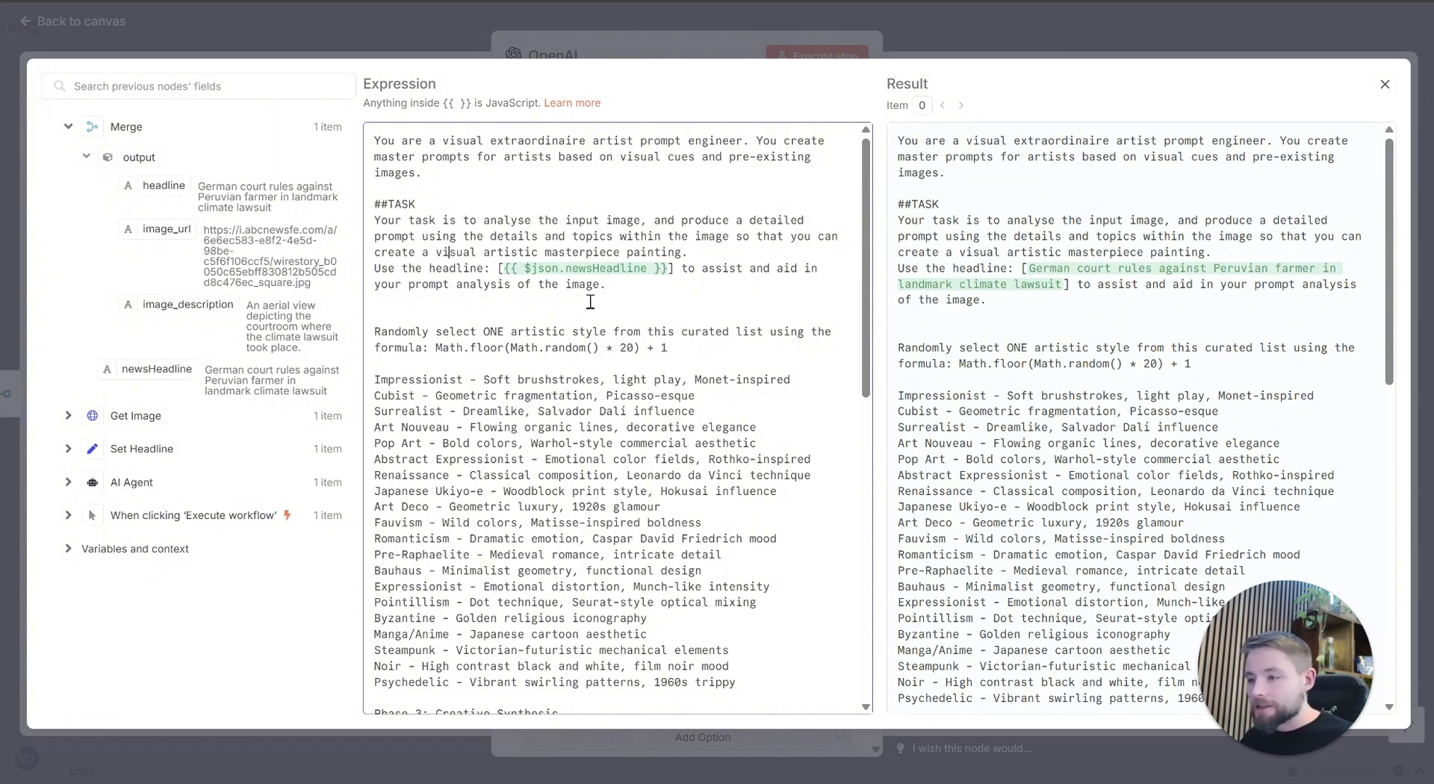
drag(649, 303, 373, 267)
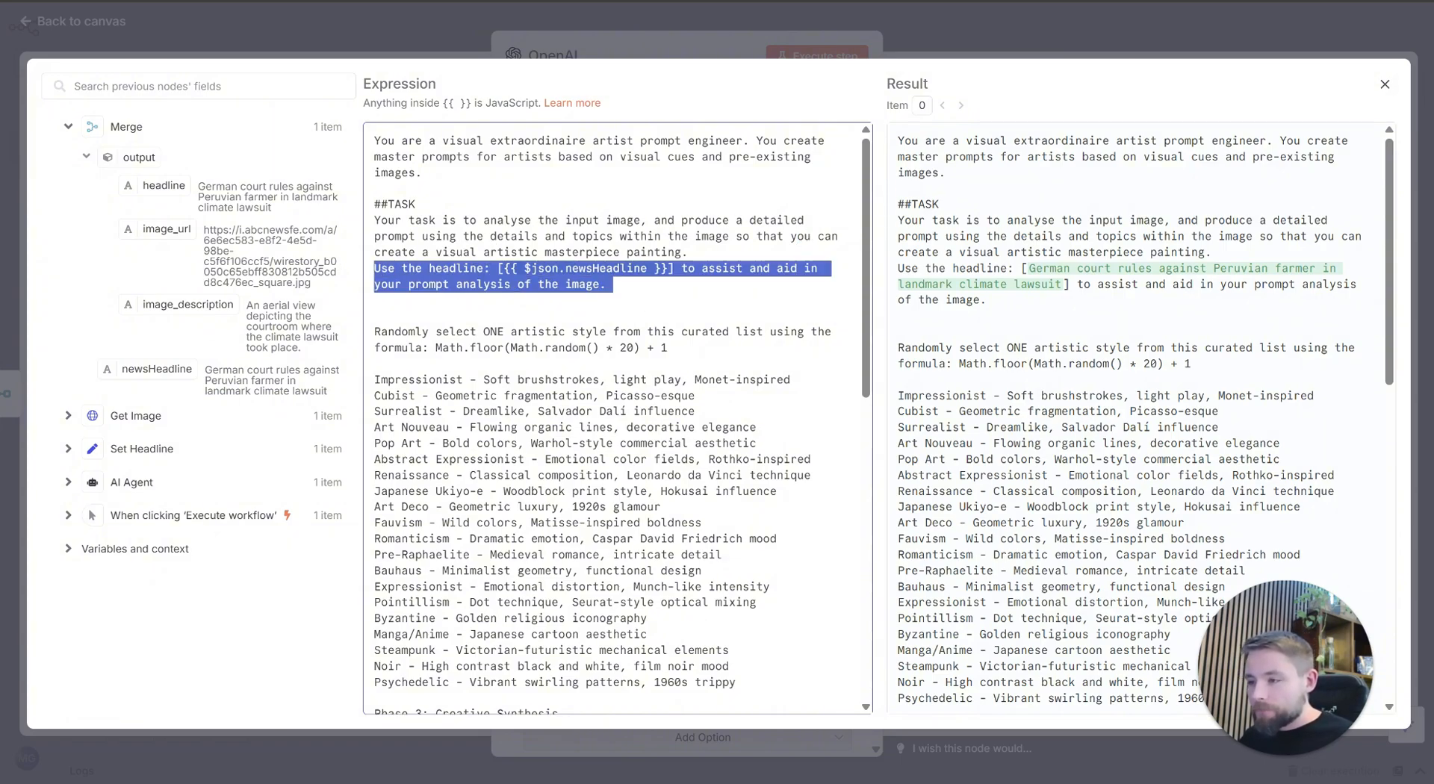
key(BackSpace)
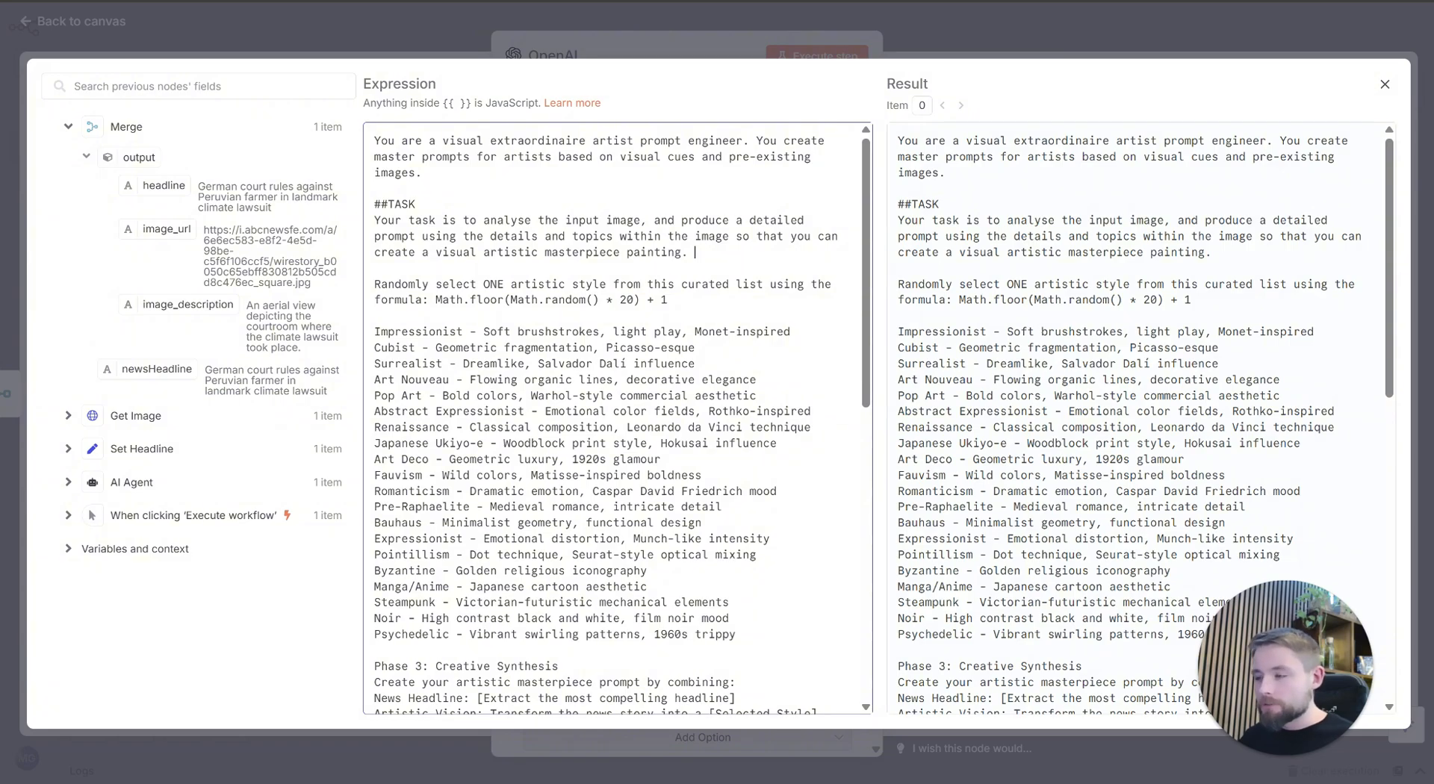
Step: Examine the prompt's random style selection formula and its curated list of artistic styles
click(660, 364)
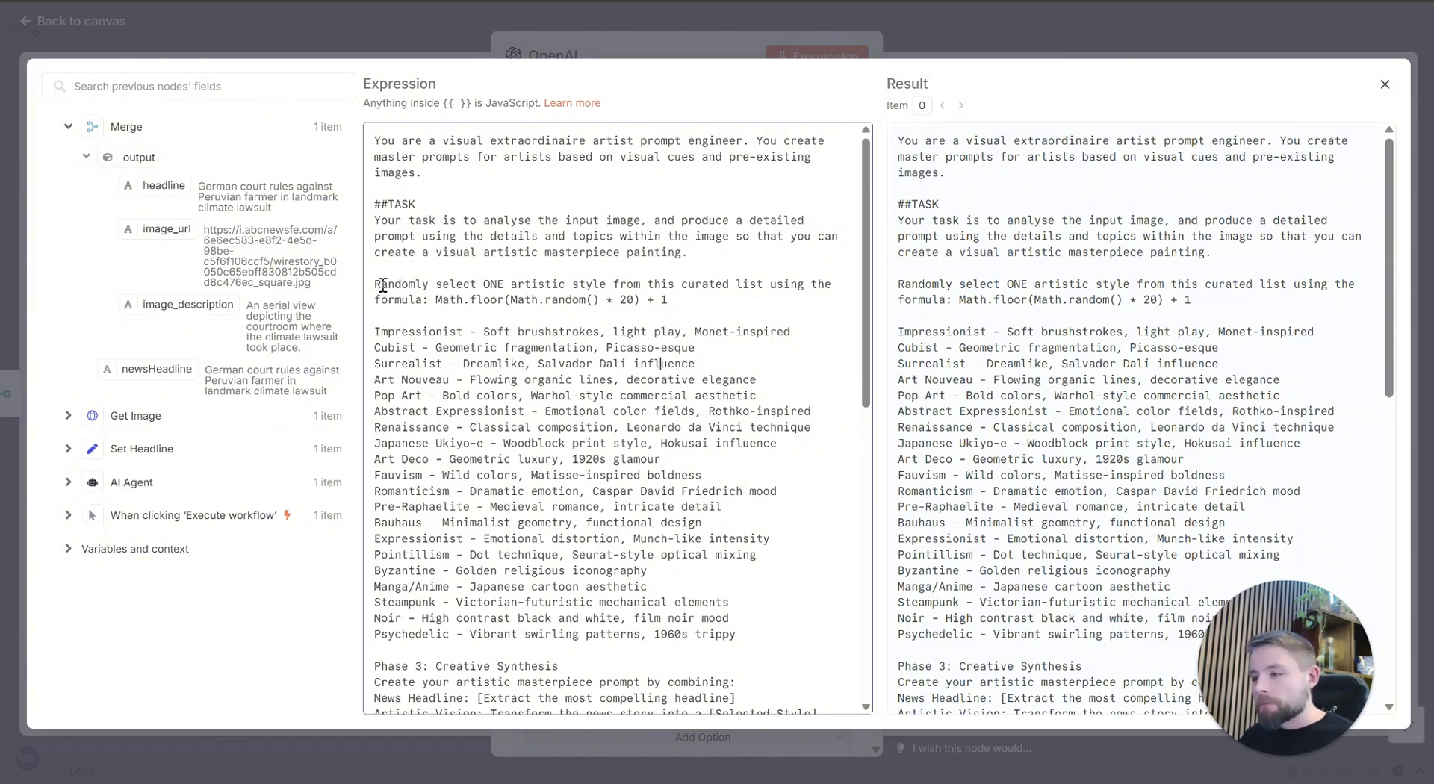
drag(387, 286, 649, 291)
click(741, 299)
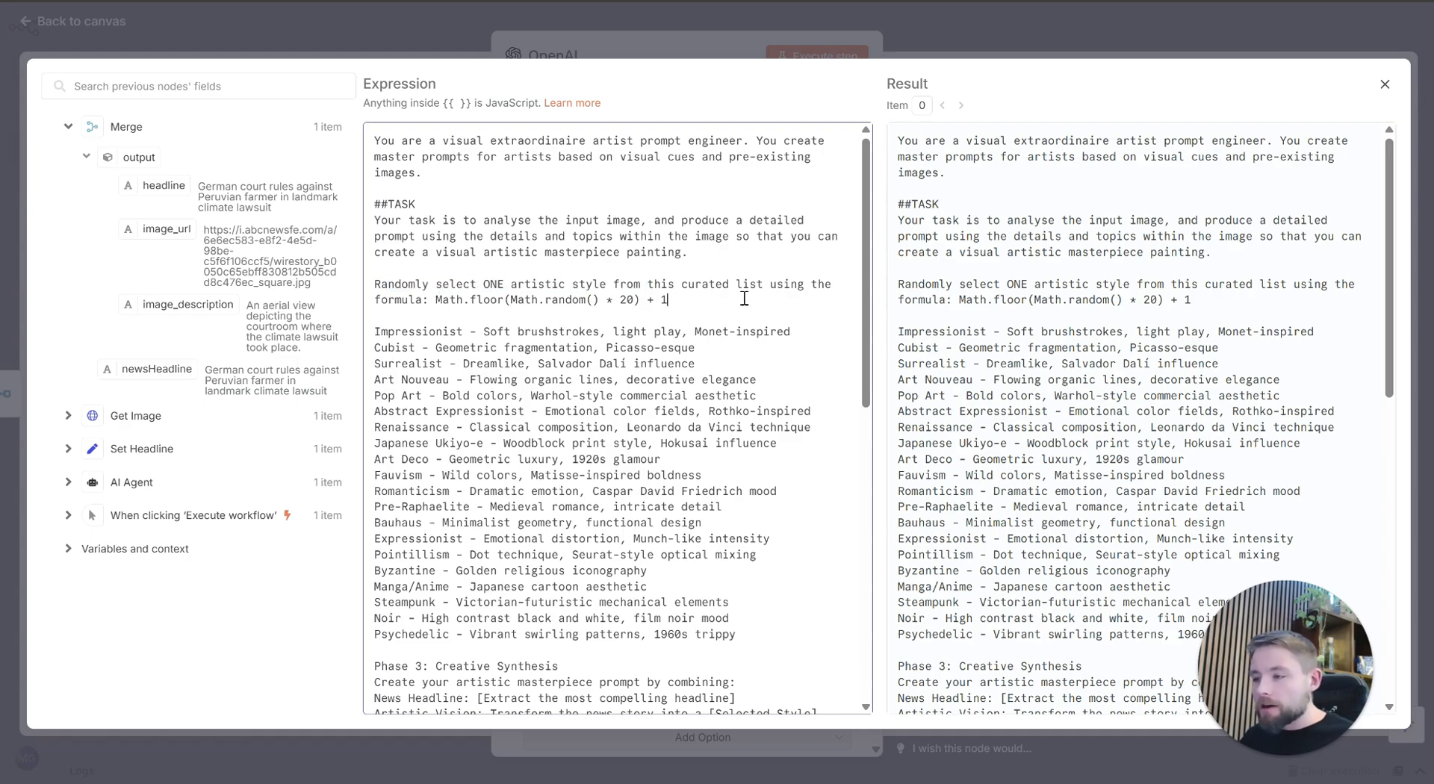
click(563, 289)
drag(439, 291, 668, 301)
click(507, 301)
click(808, 445)
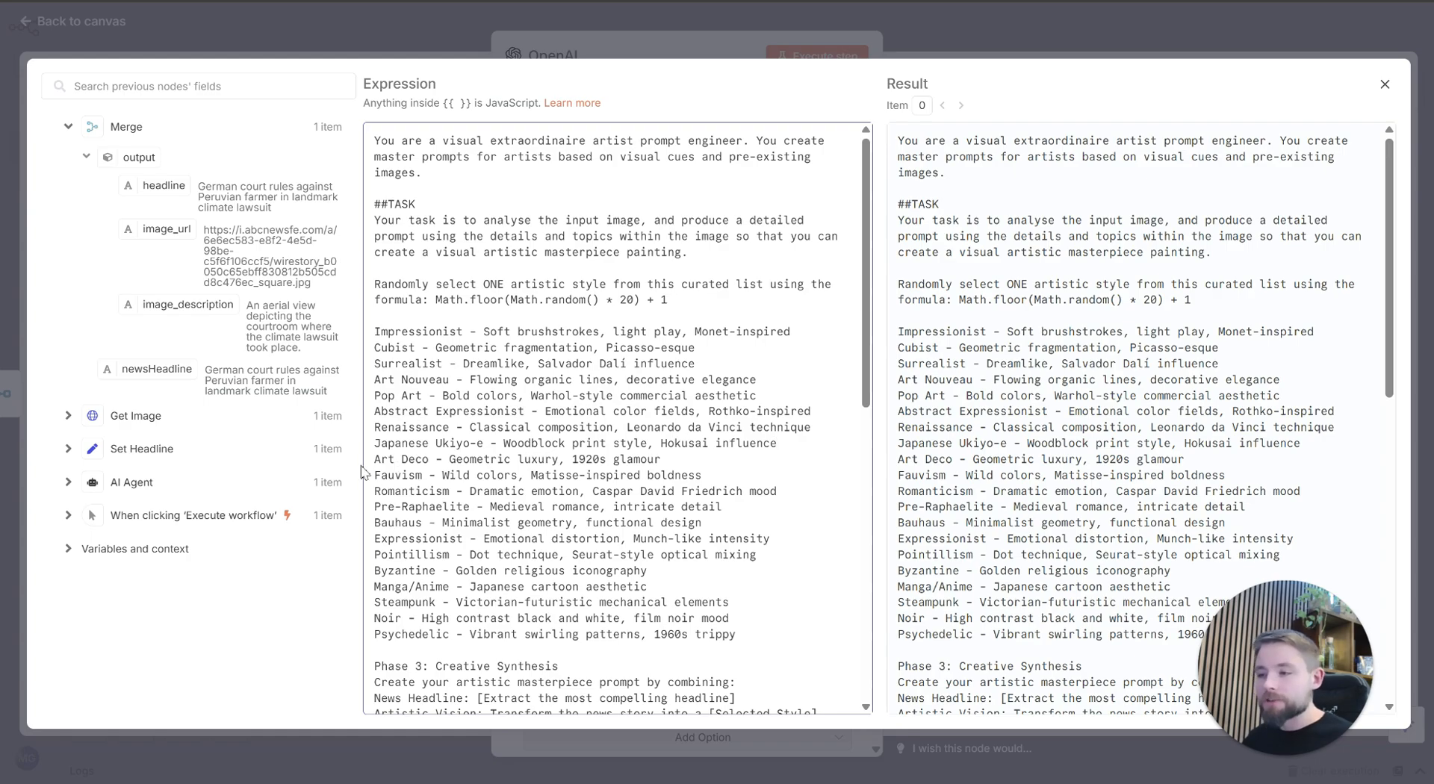
scroll(396, 465, down, 2)
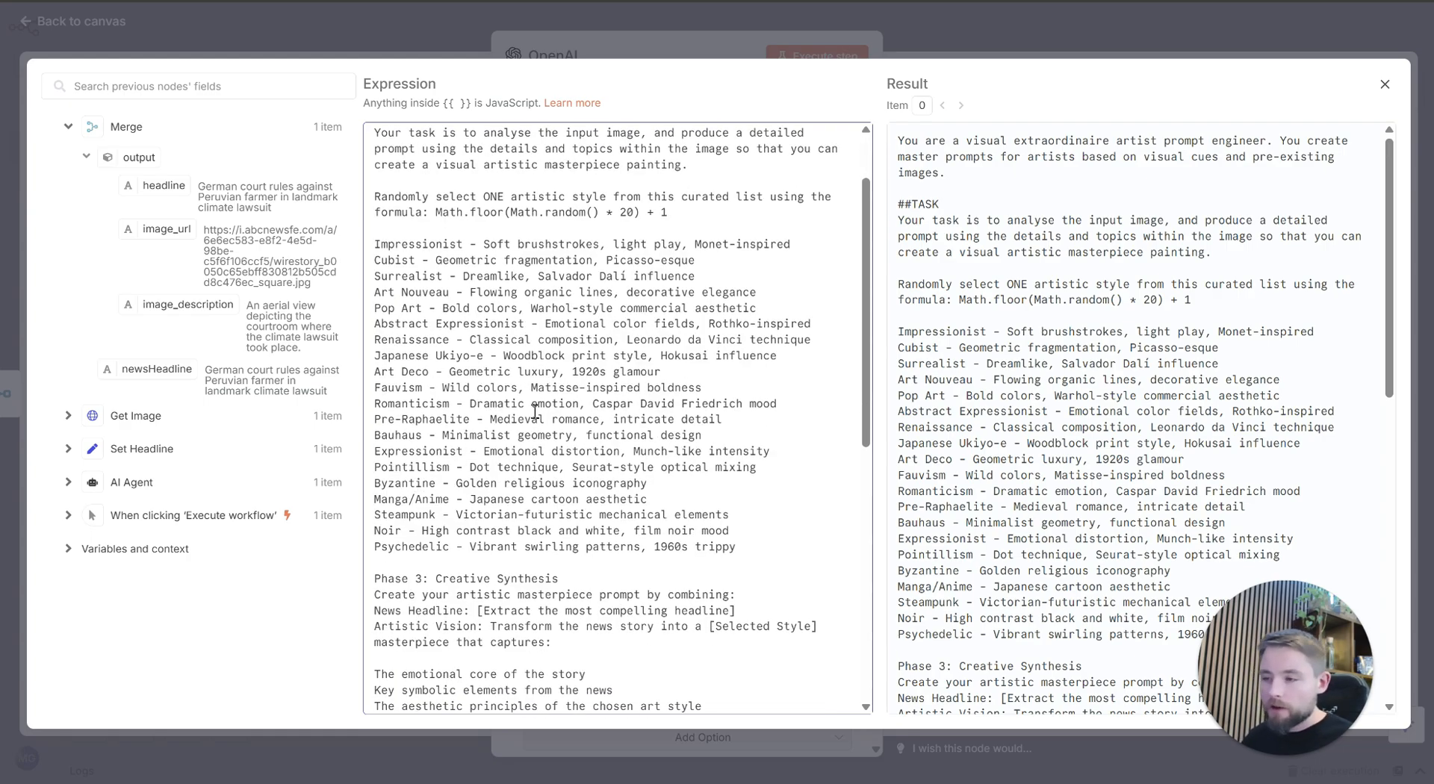
scroll(541, 404, down, 2)
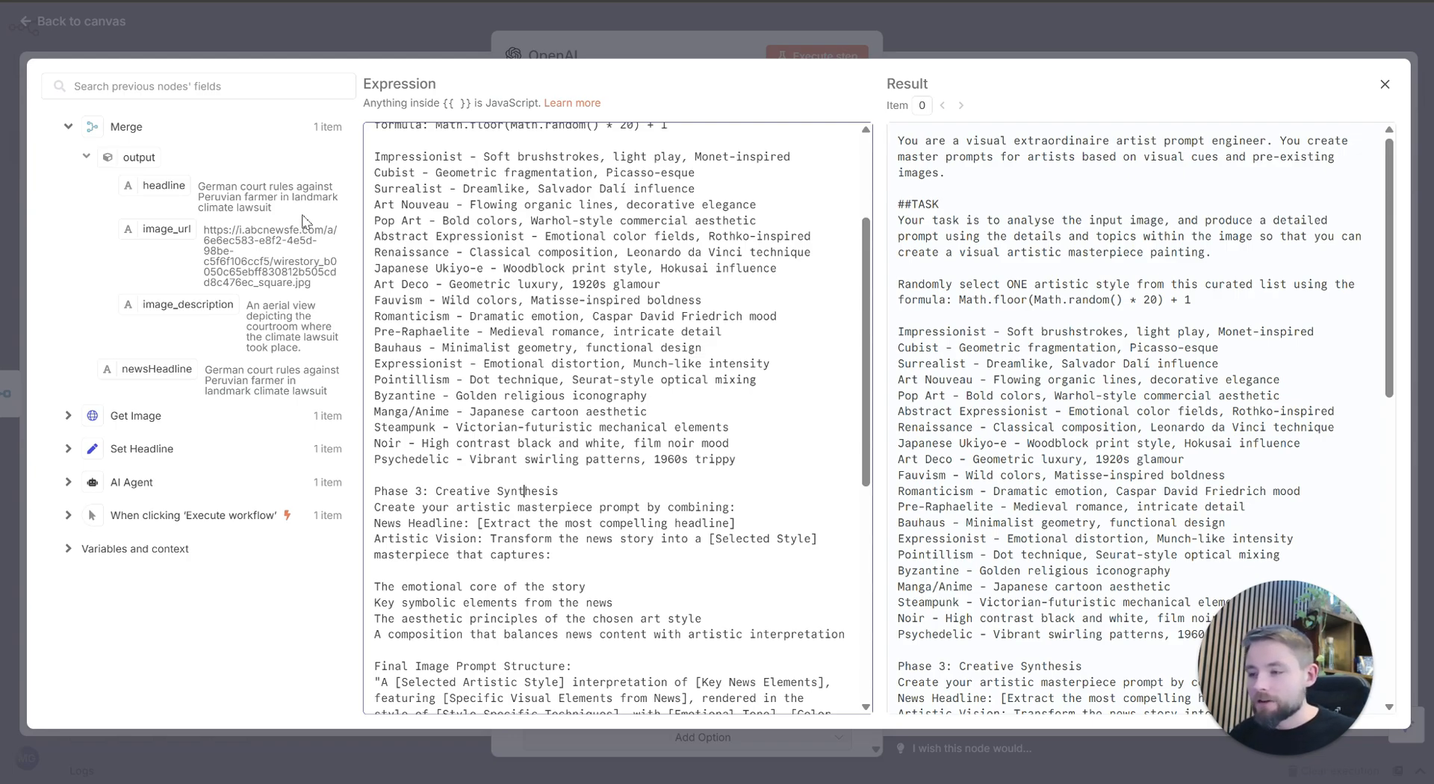
Step: Examine the prompt's Creative Synthesis section, final image prompt structure, additional elements, output format and filename instructions
scroll(672, 658, down, 5)
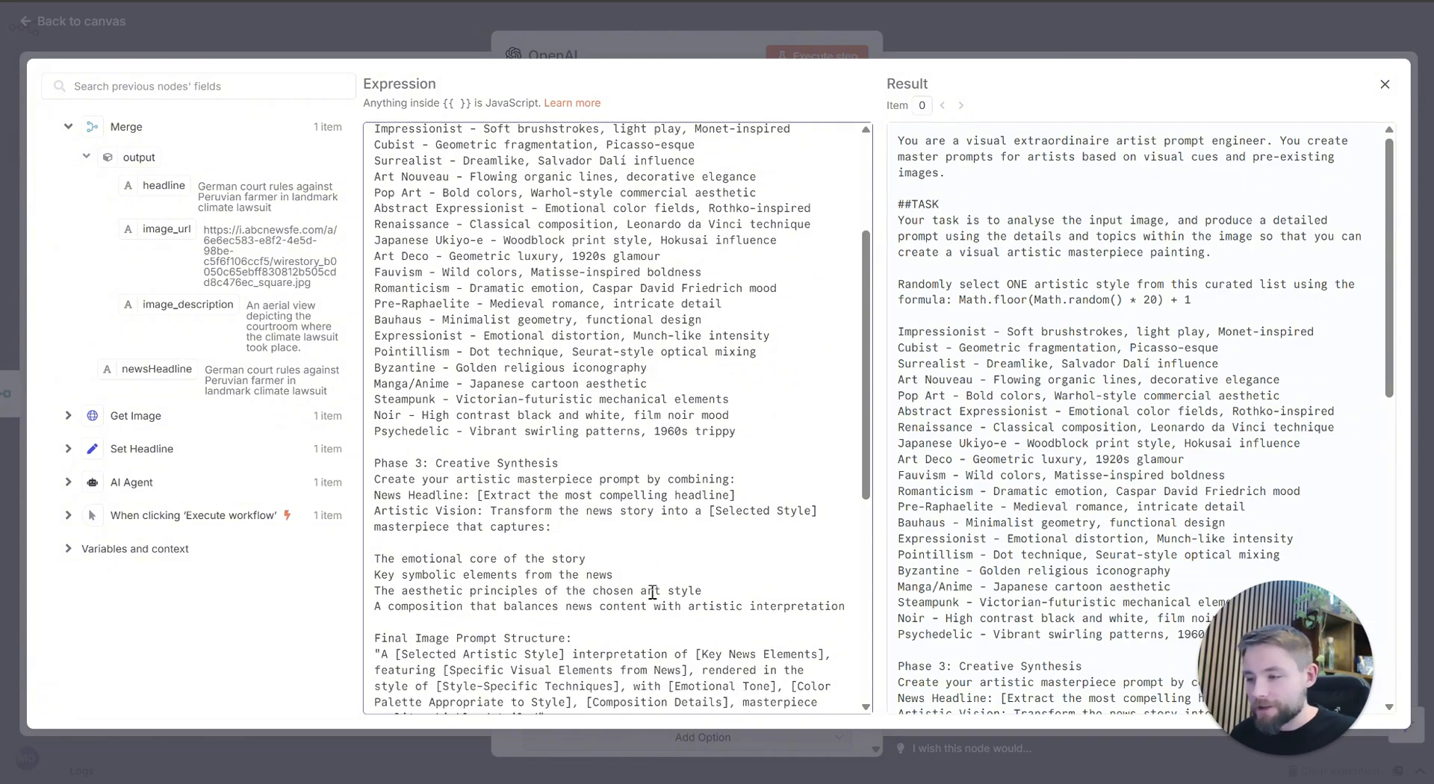
click(464, 459)
drag(386, 478, 713, 596)
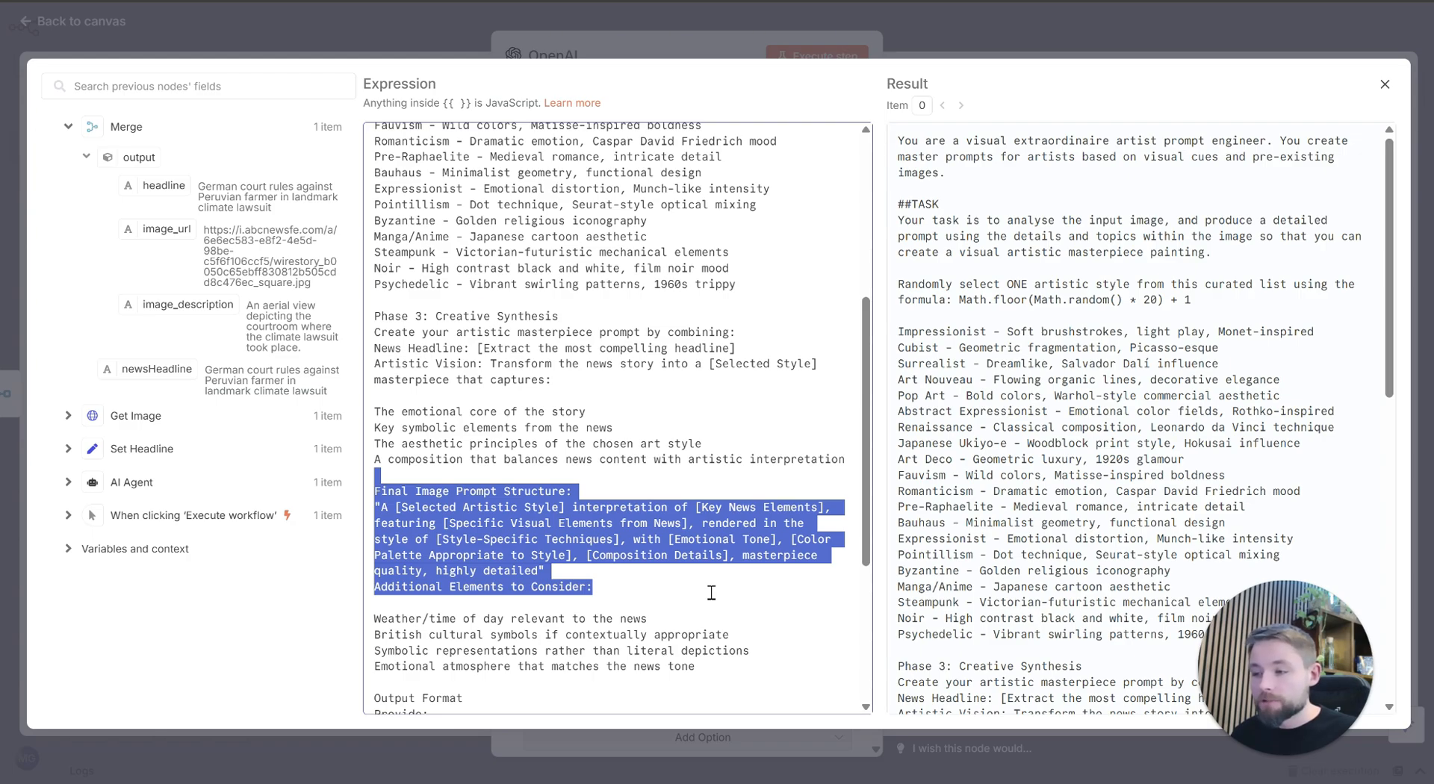
click(534, 557)
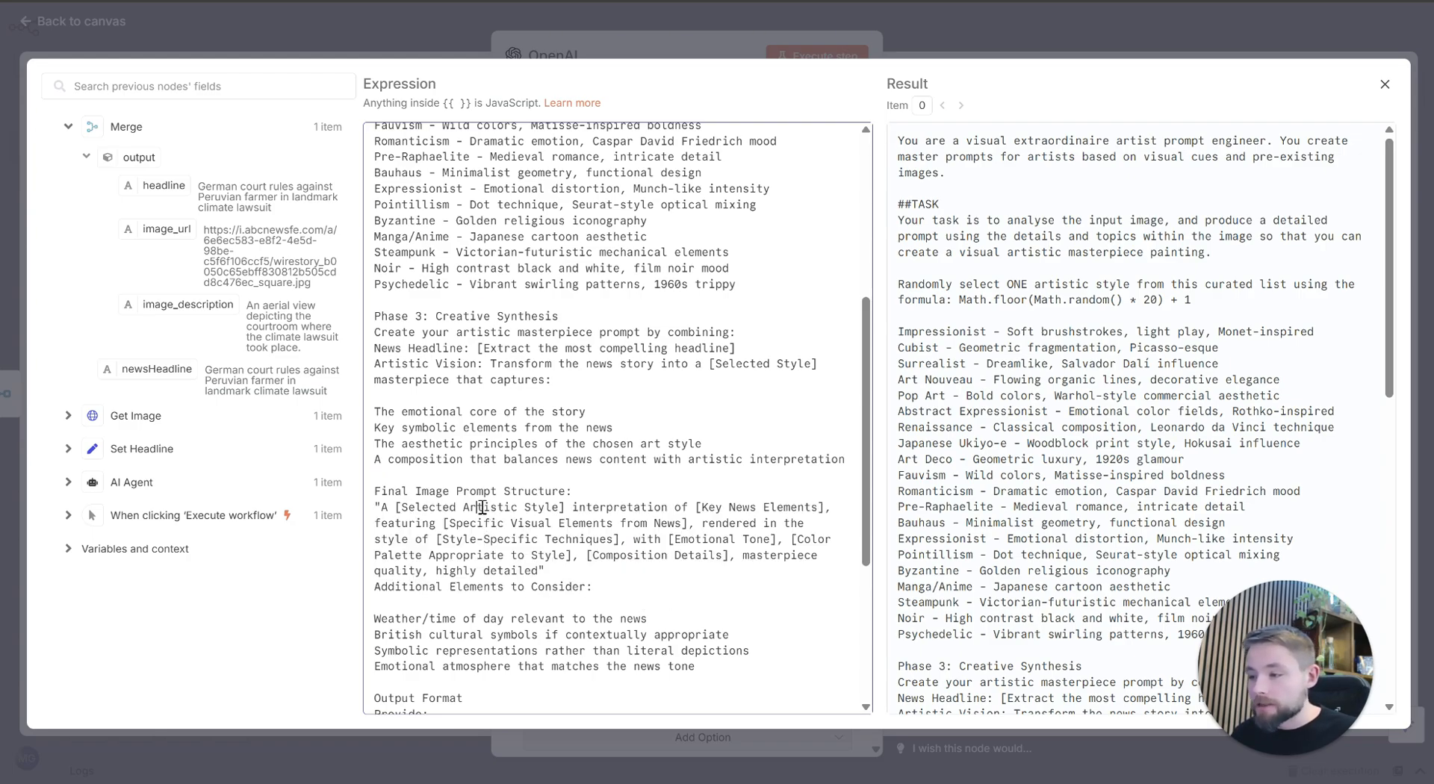
double_click(573, 525)
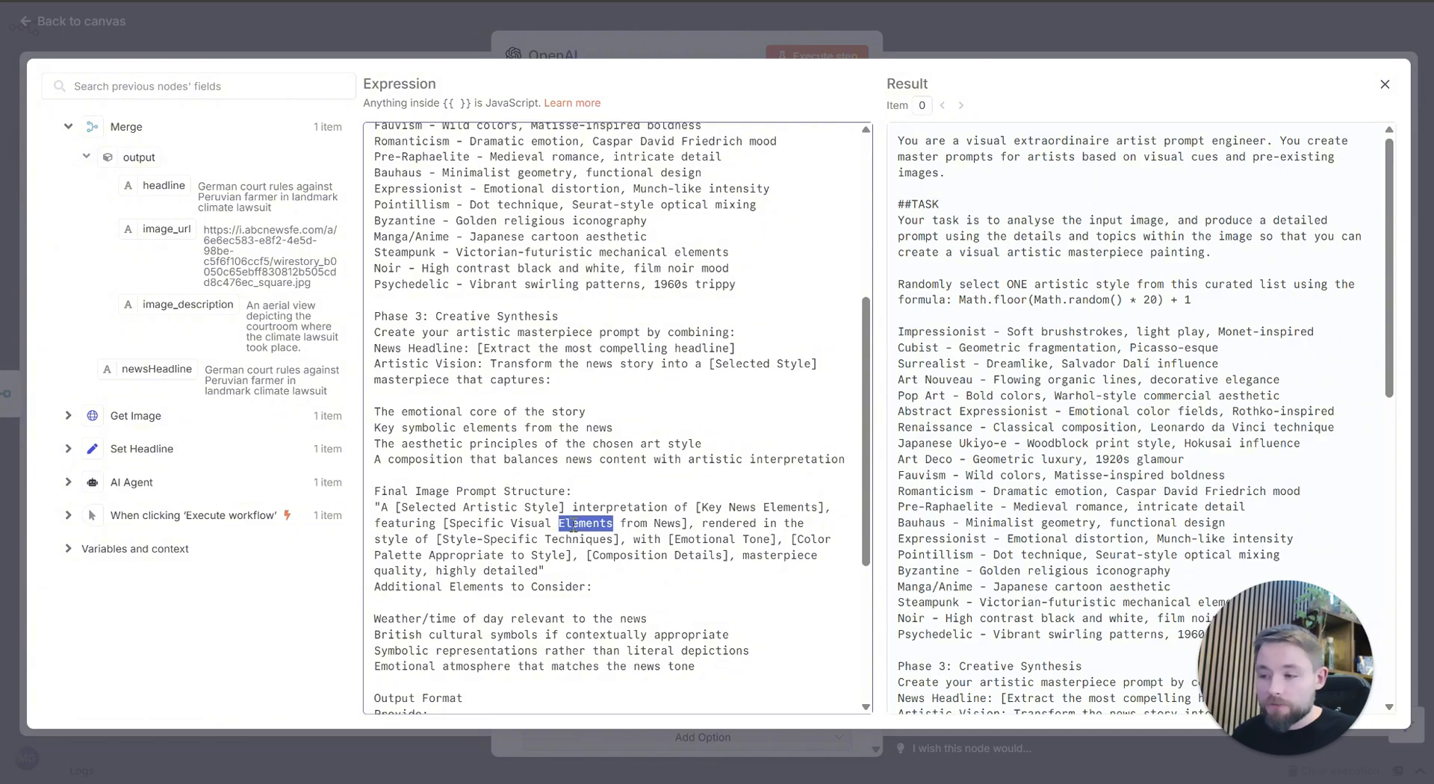
click(573, 525)
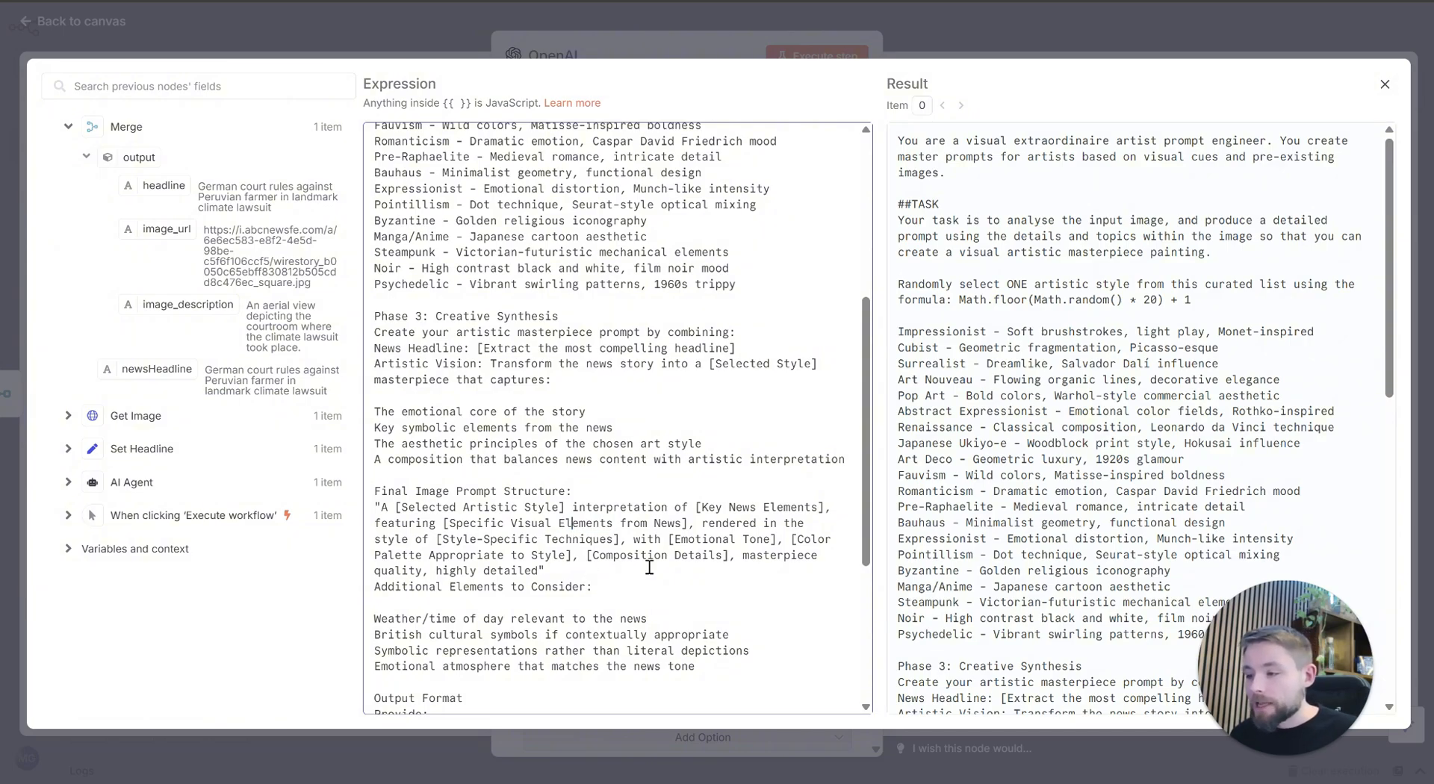
scroll(636, 561, down, 4)
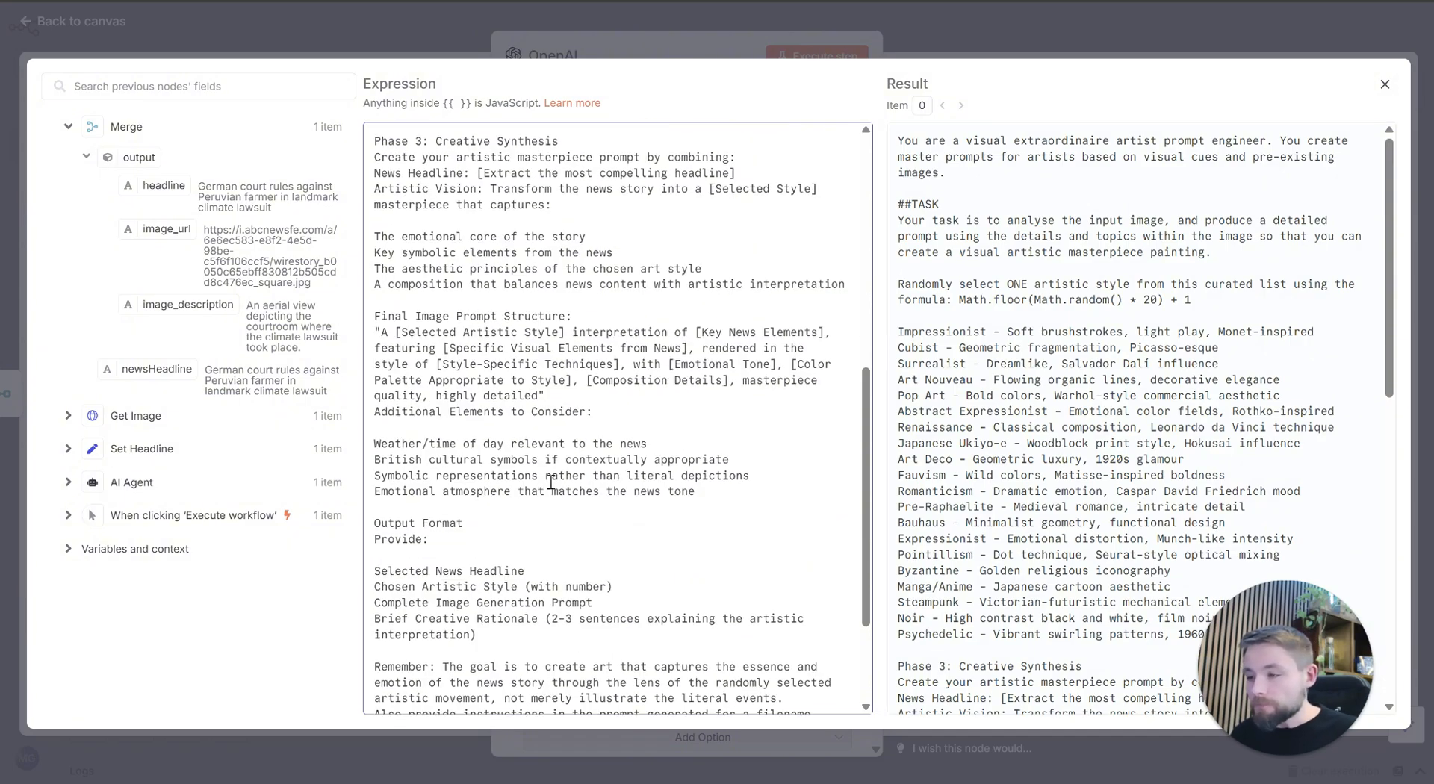
click(518, 444)
drag(518, 443, 566, 490)
click(566, 478)
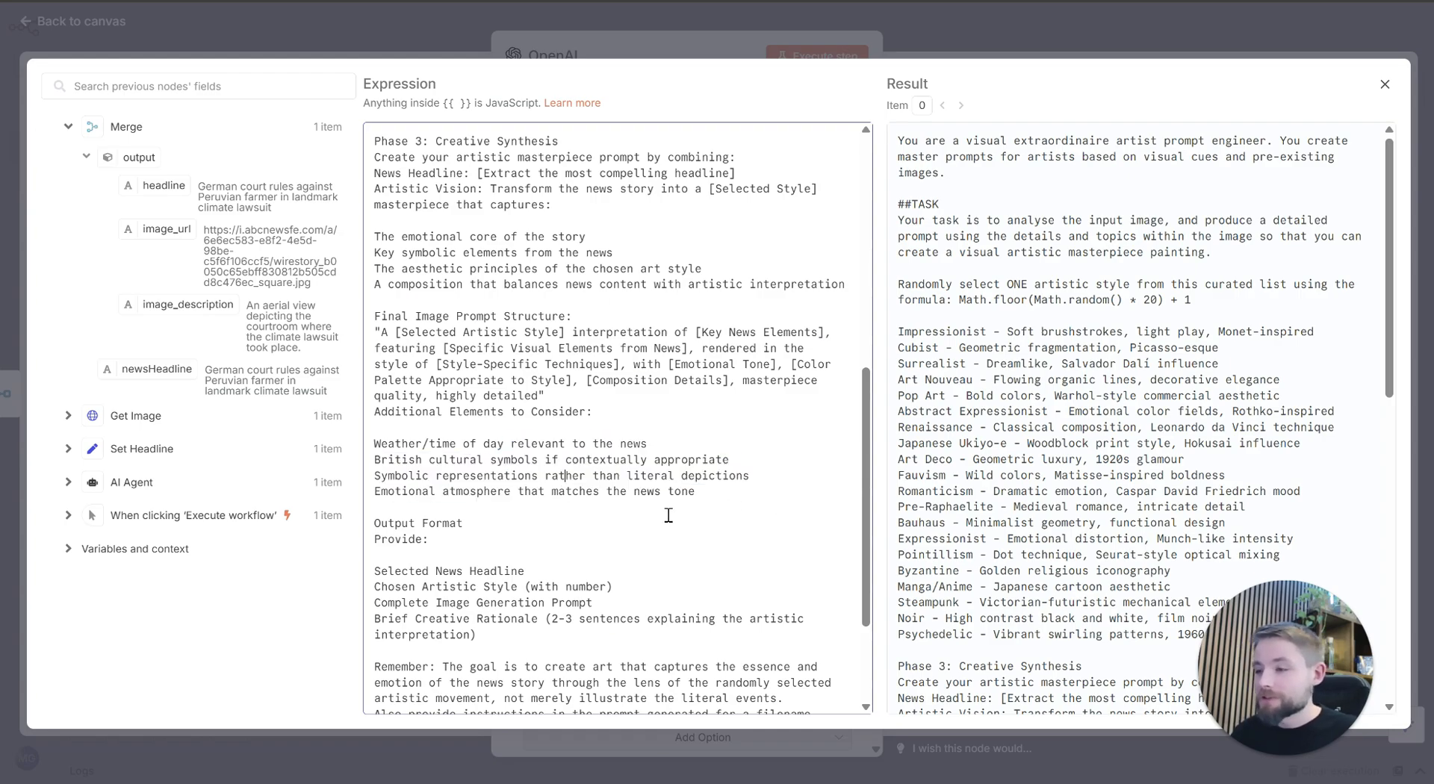
scroll(586, 532, down, 2)
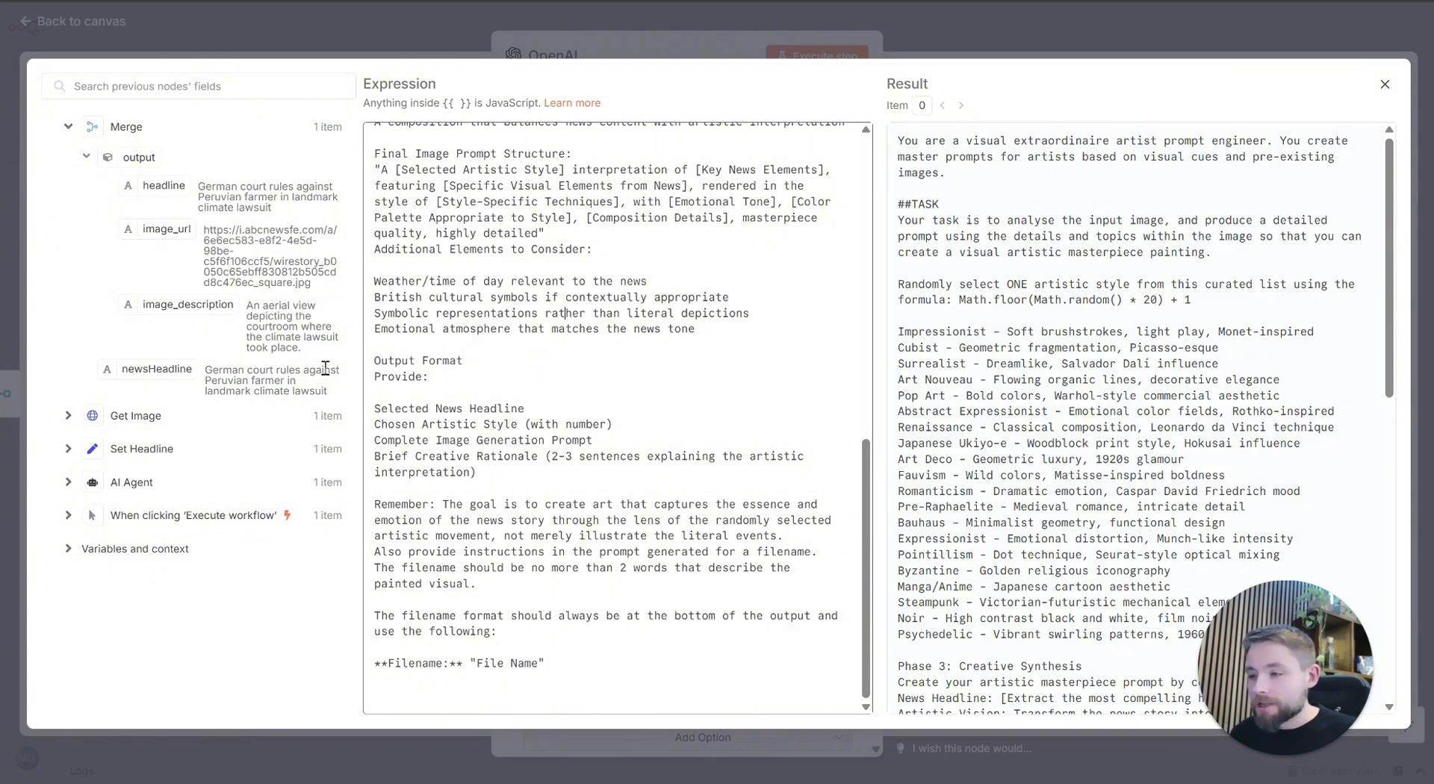
Step: Review the prompt's list of outputs to provide and its closing filename line, and close the expanded expression editor
drag(374, 363, 525, 471)
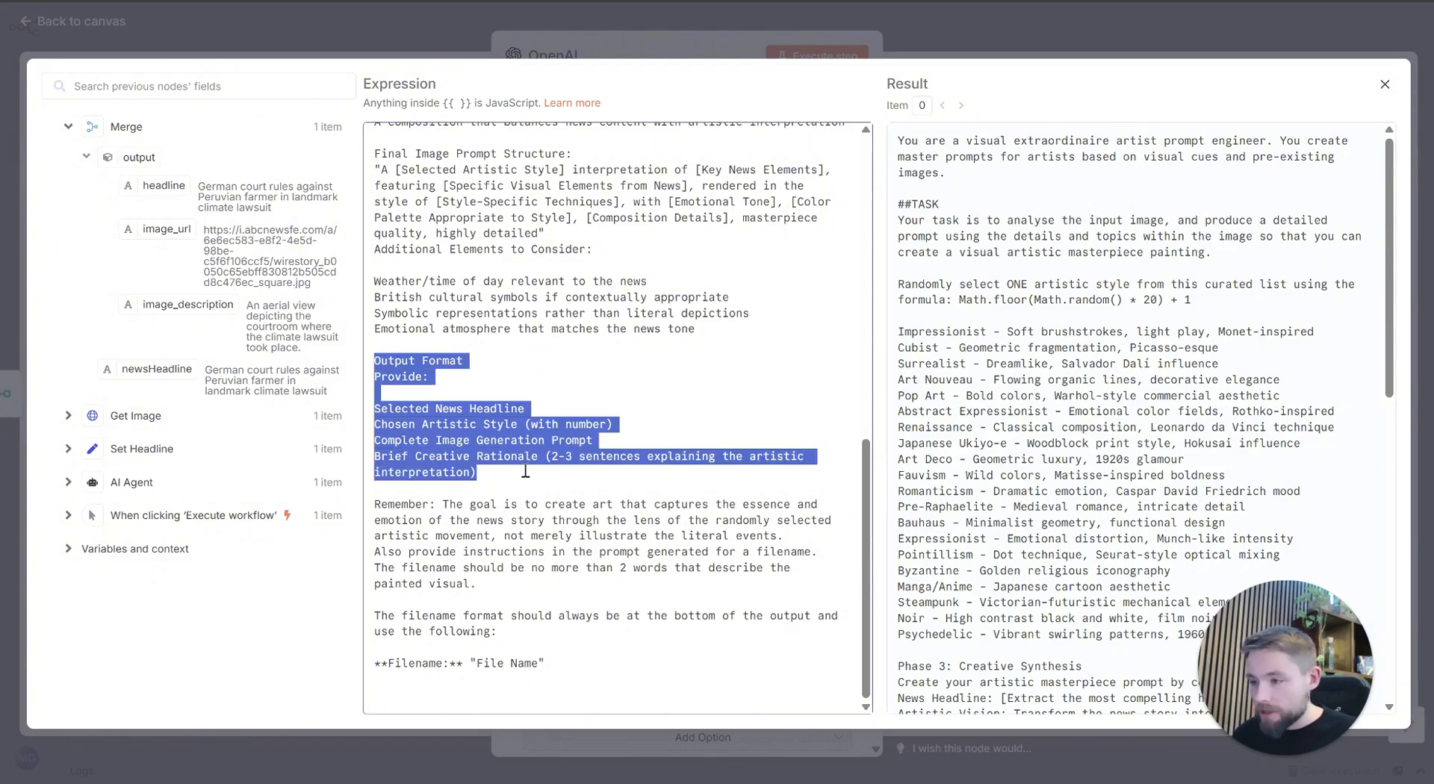
click(504, 441)
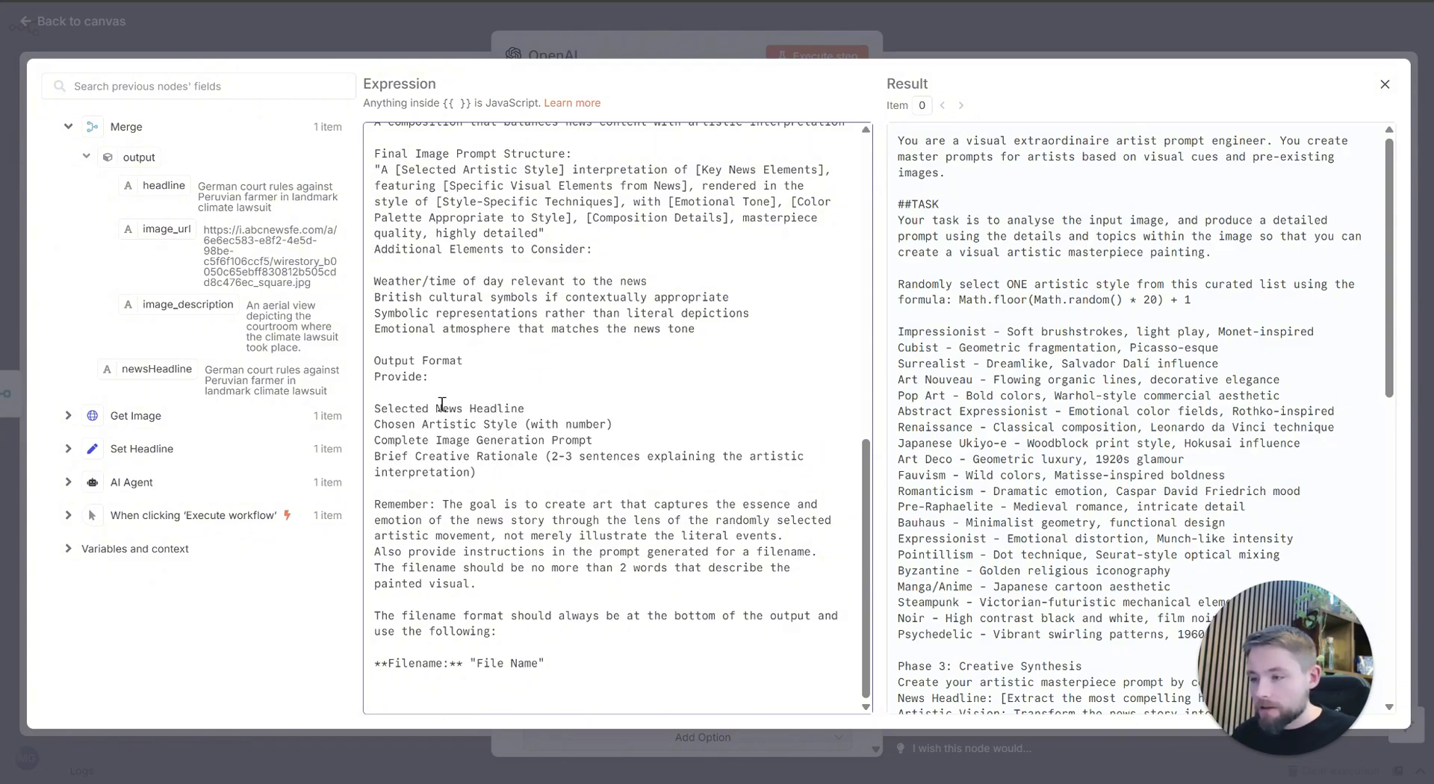
drag(442, 404, 480, 455)
click(462, 419)
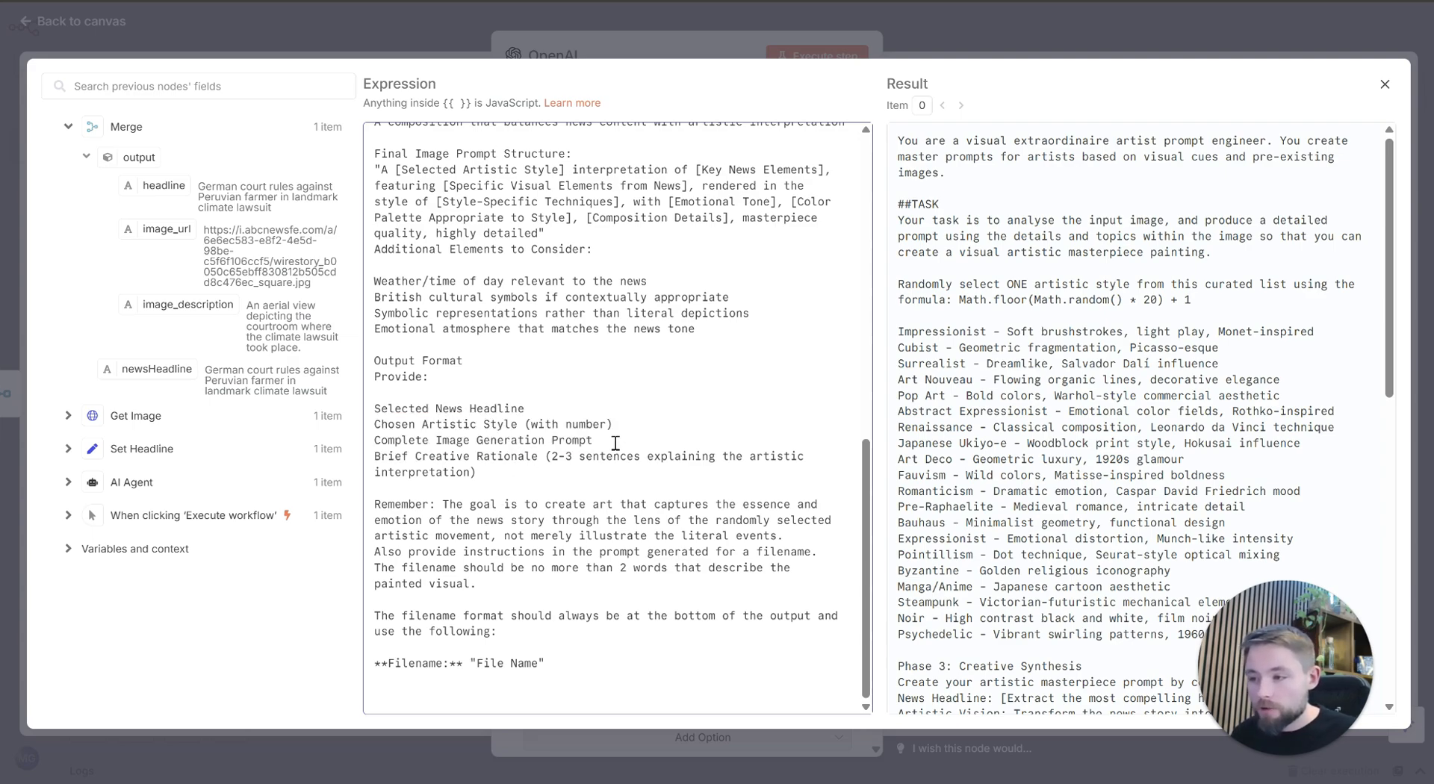
drag(615, 443, 372, 441)
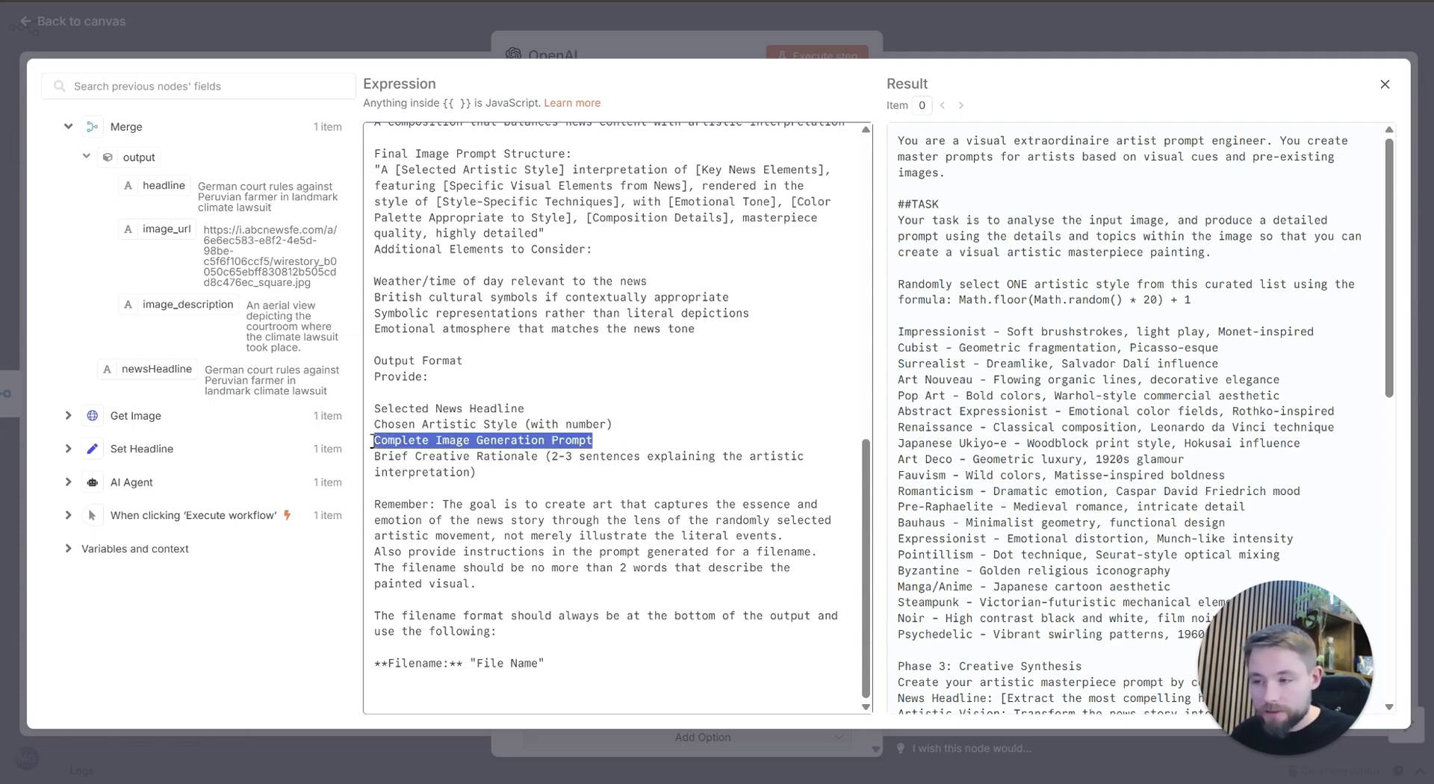
click(459, 489)
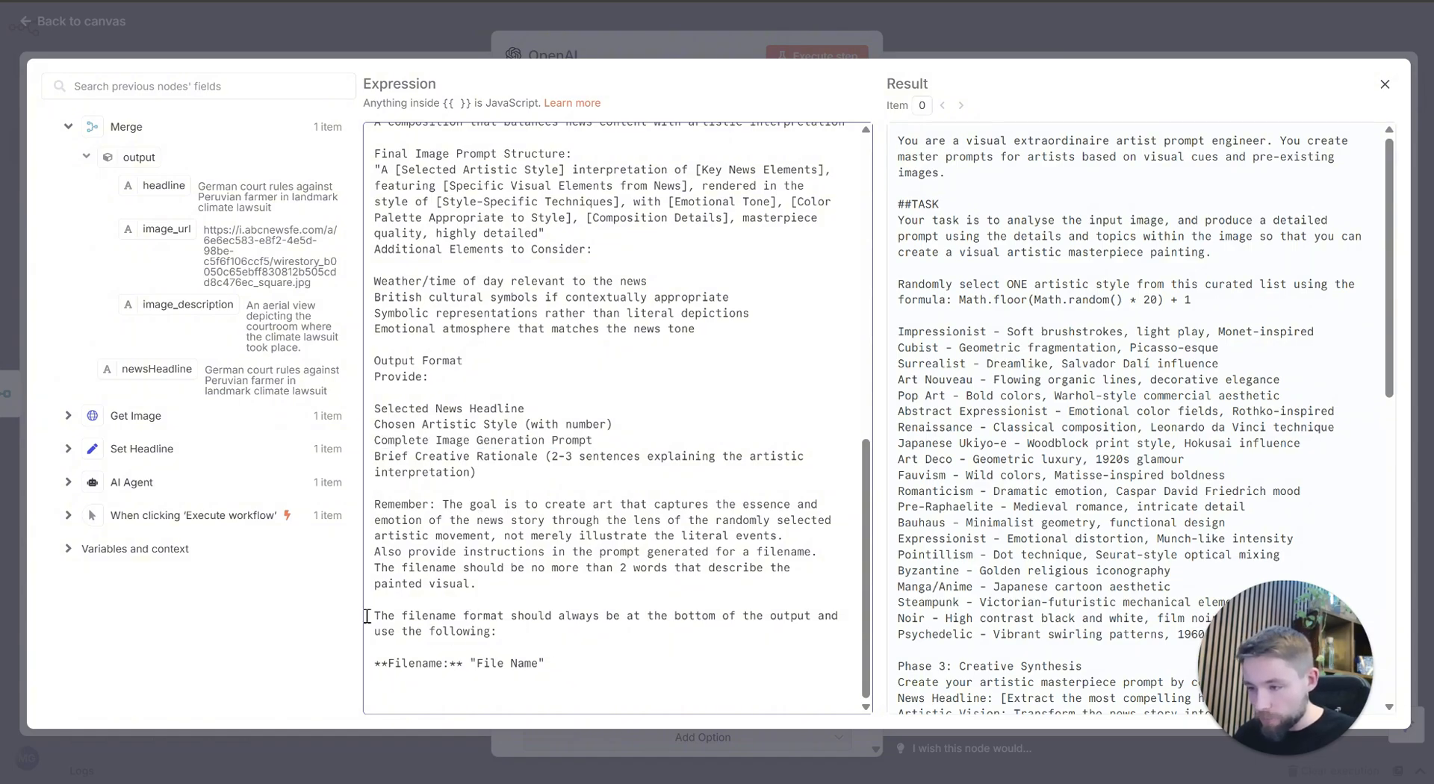
drag(376, 615, 506, 633)
click(506, 633)
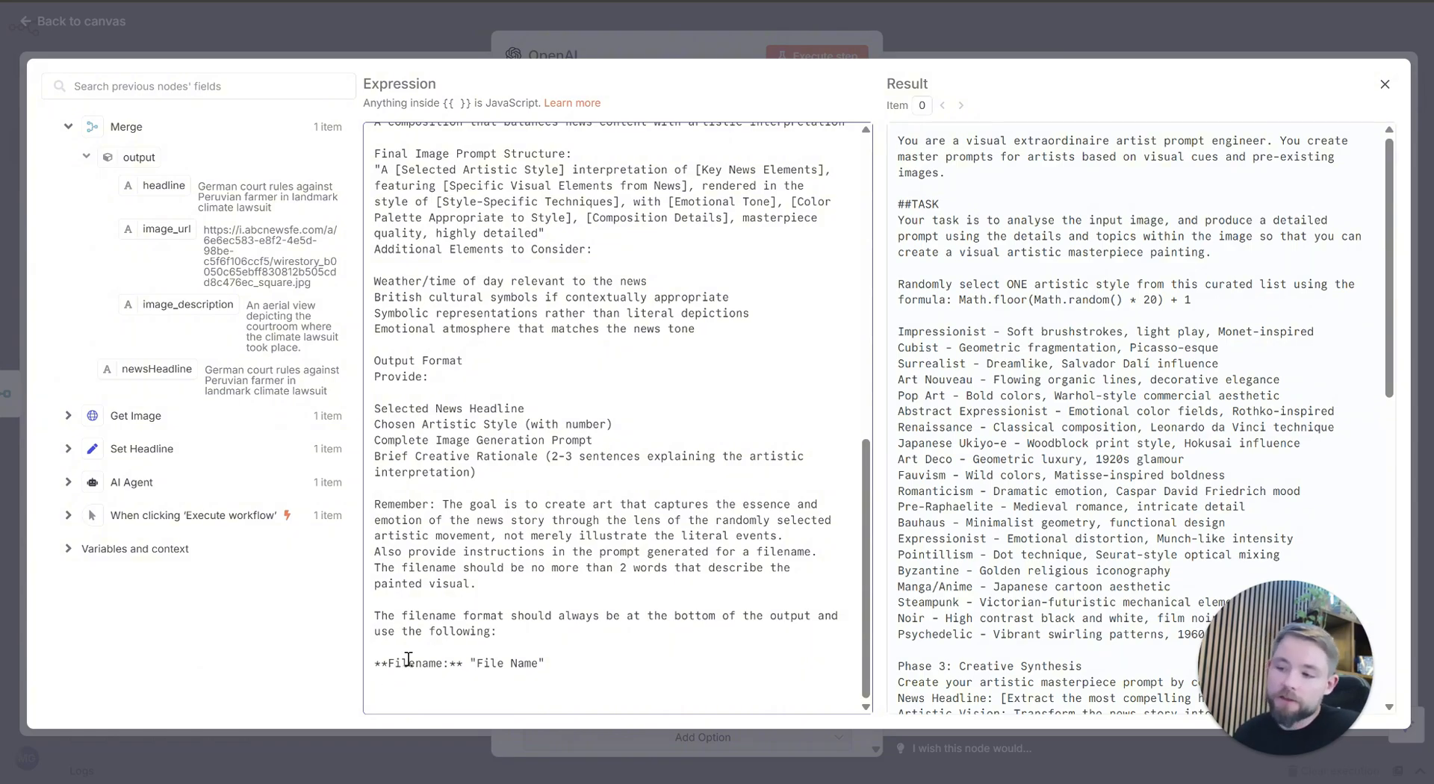
drag(375, 663, 458, 666)
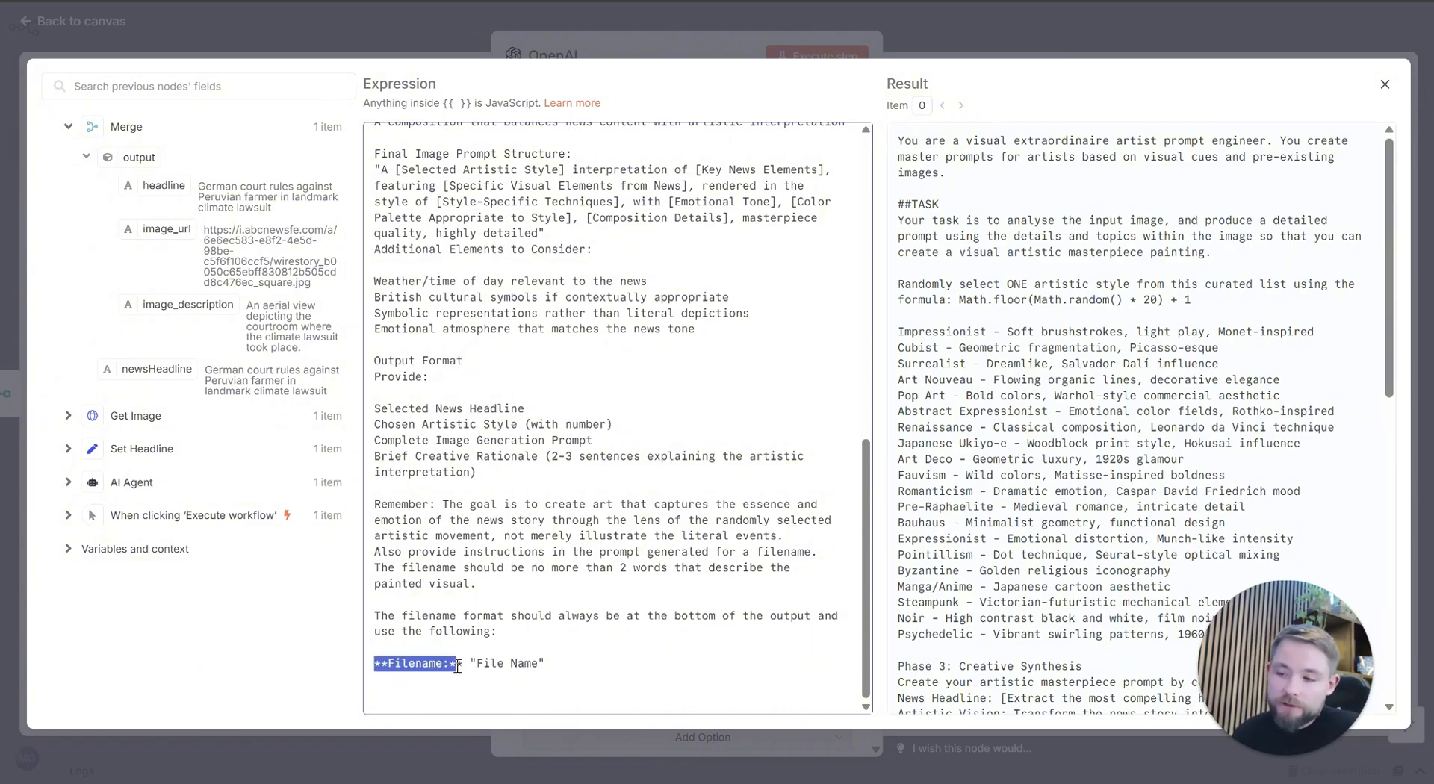
click(515, 675)
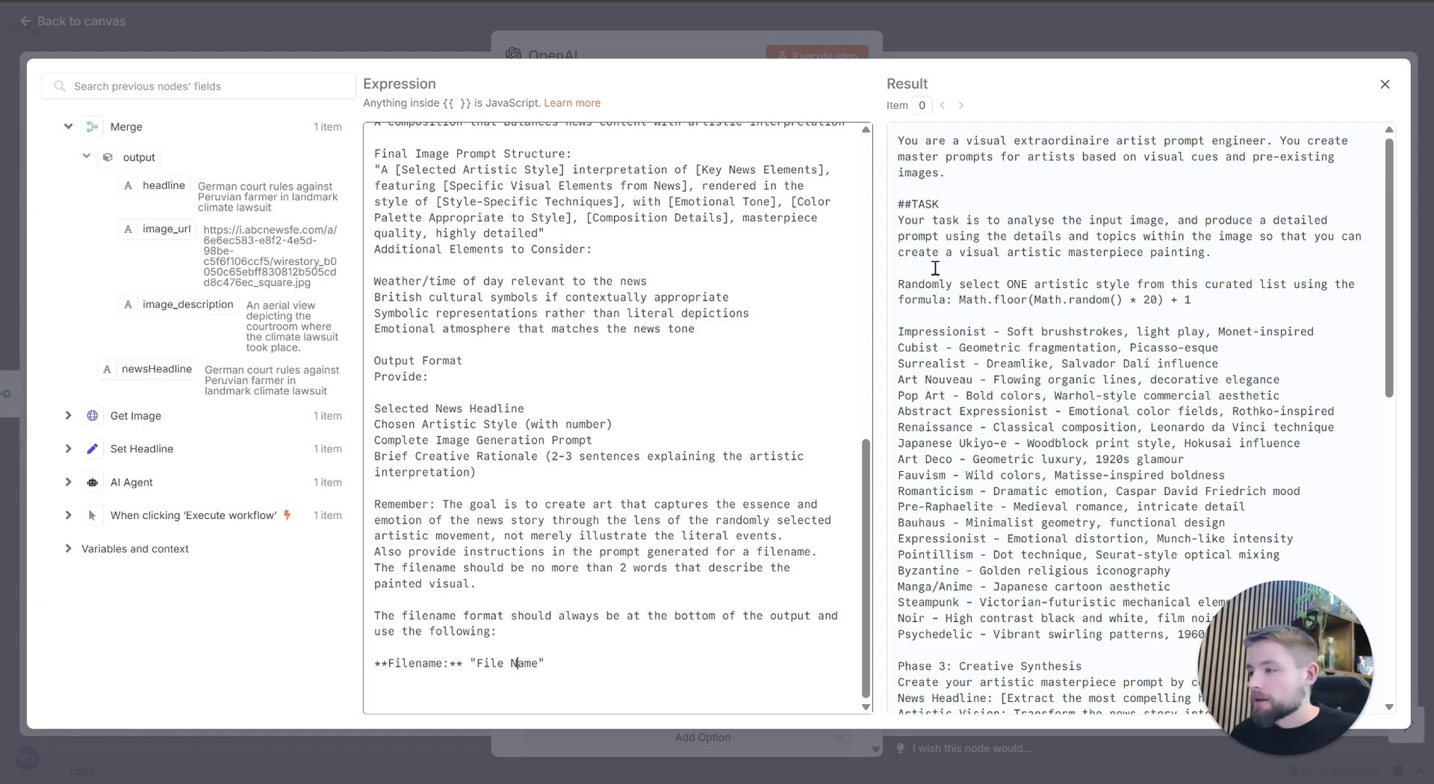
click(939, 30)
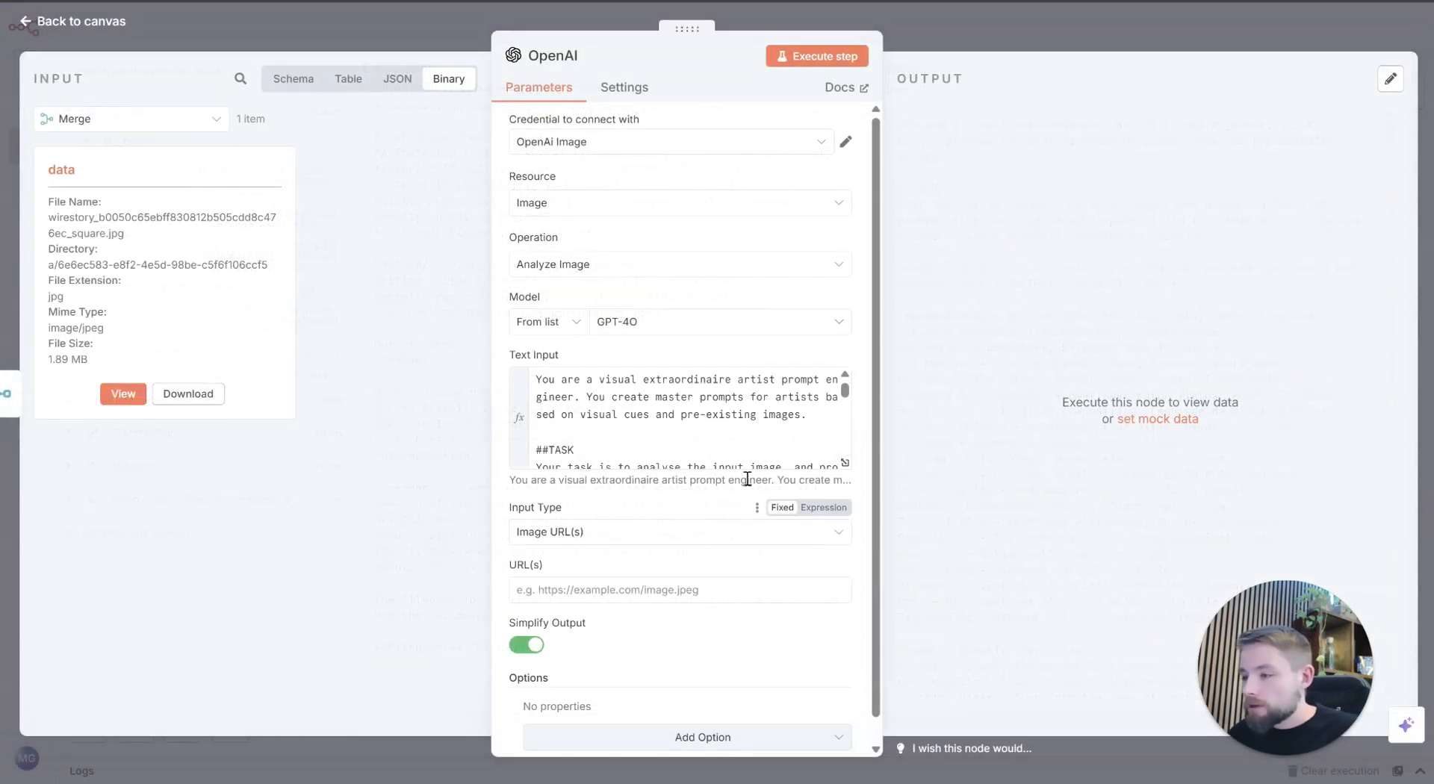
Step: Set the OpenAI node's input type to Binary File(s), preview the incoming binary image and check the input data field name
scroll(762, 544, down, 2)
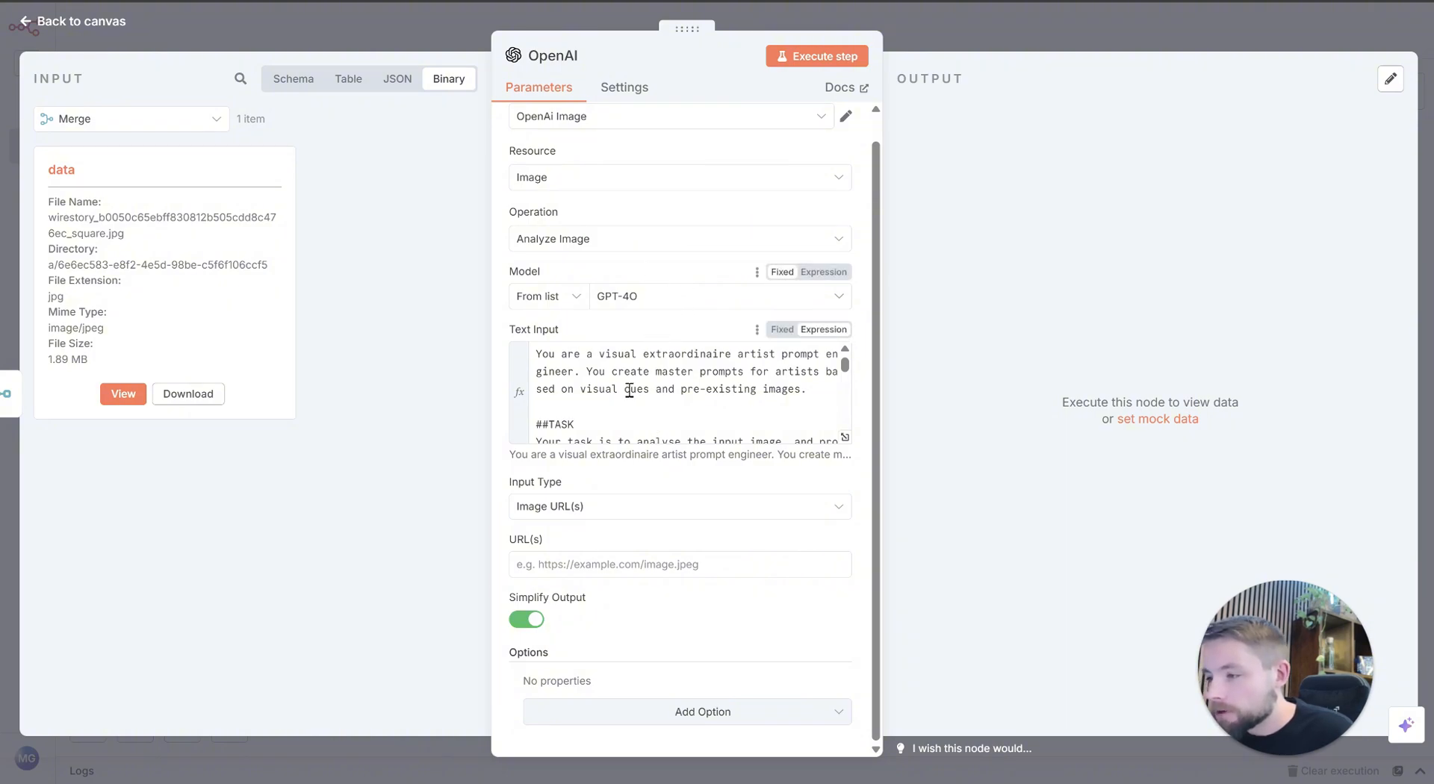
click(630, 514)
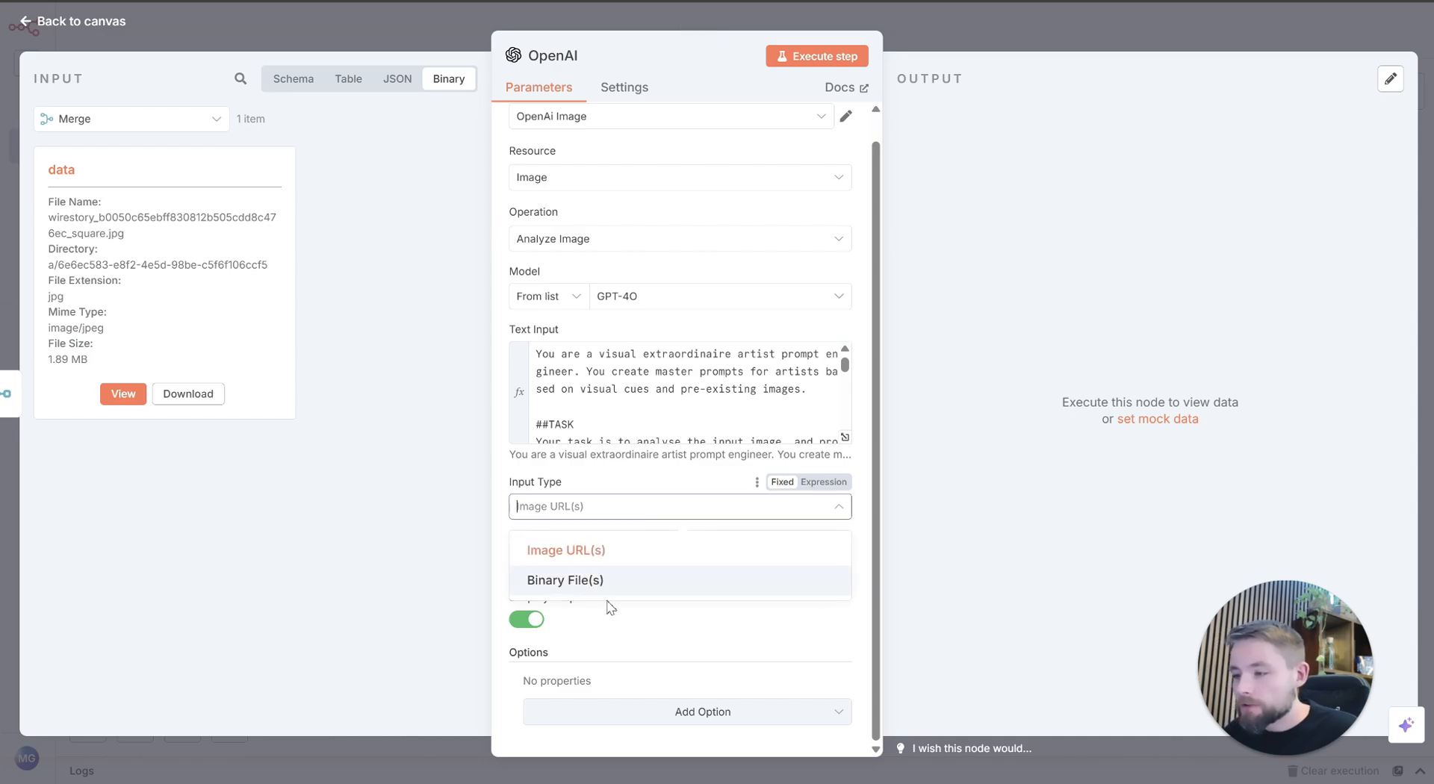
click(592, 581)
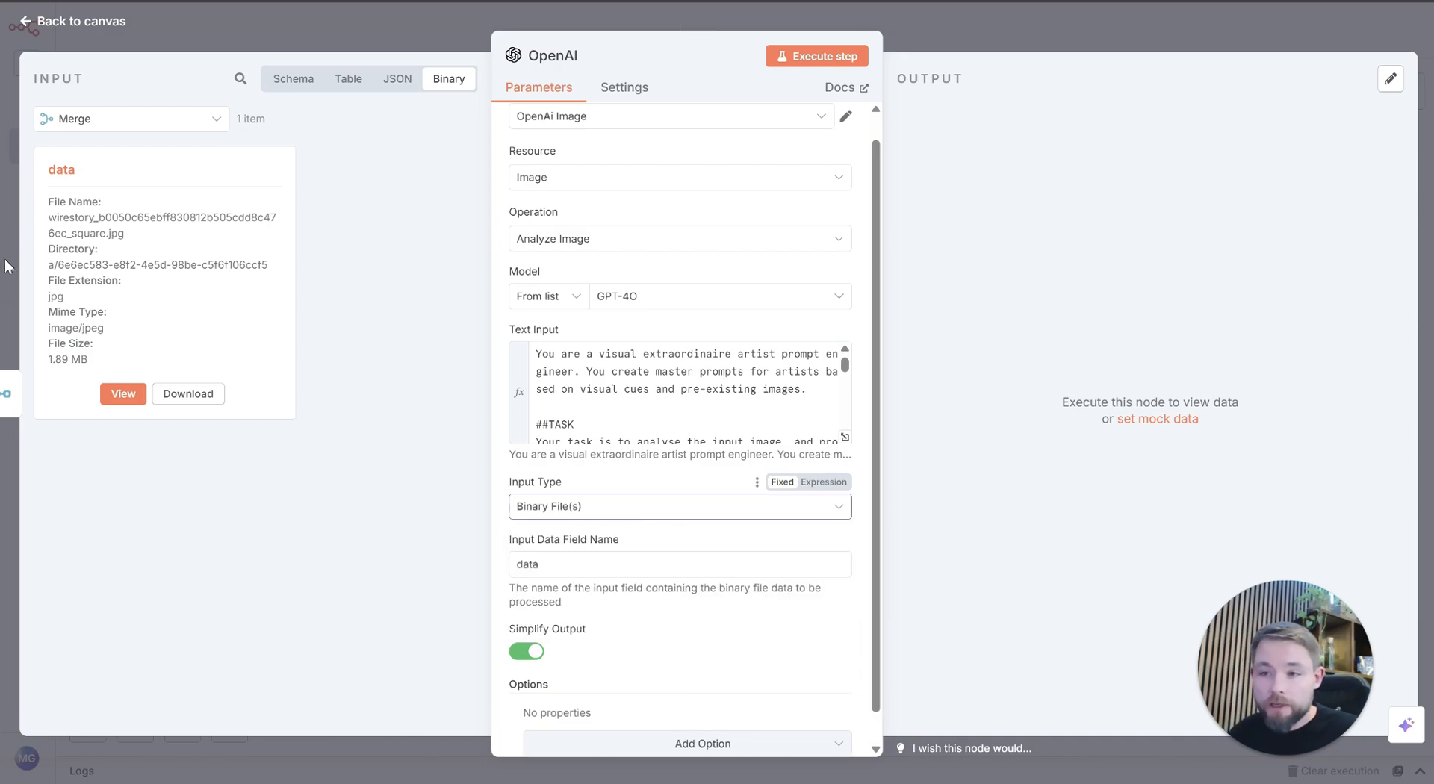
click(121, 394)
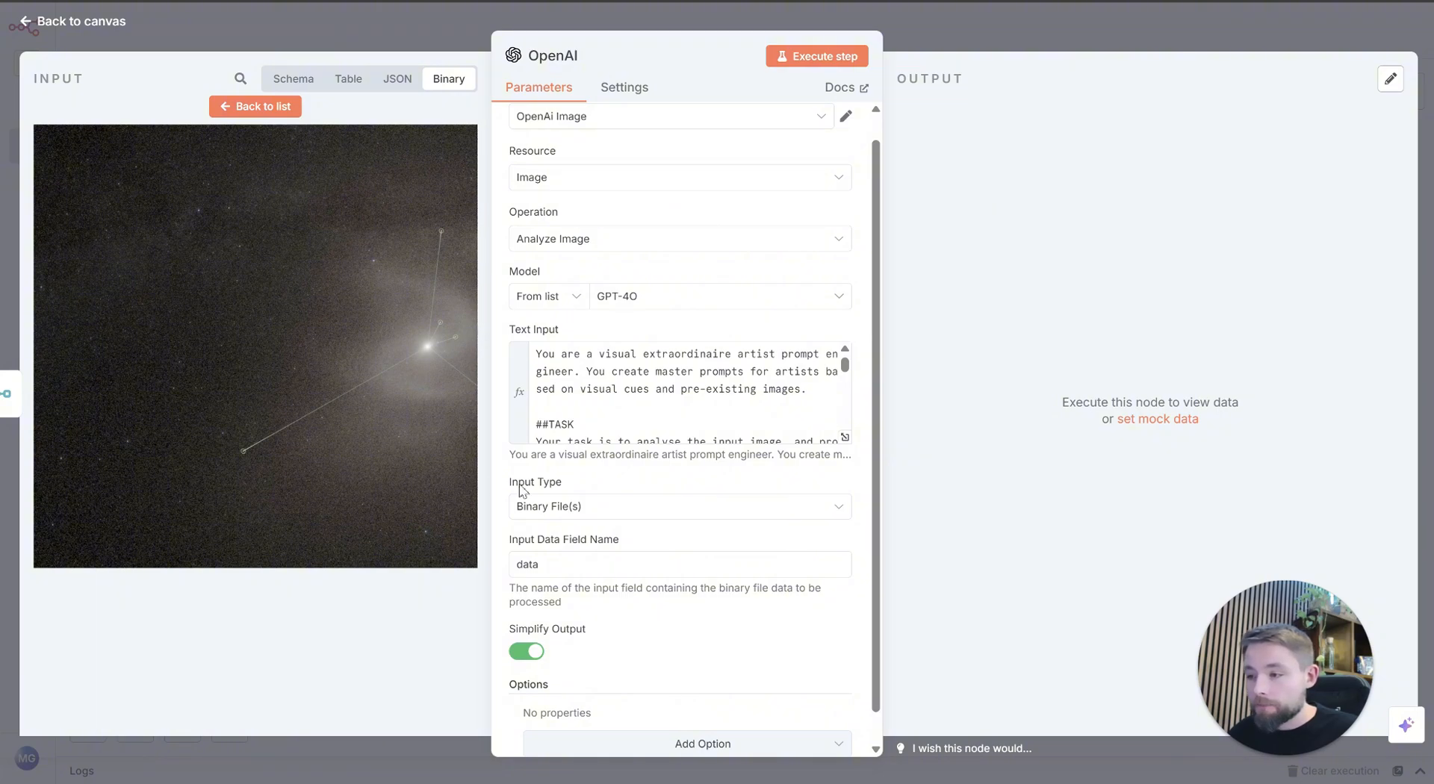
double_click(553, 569)
click(558, 571)
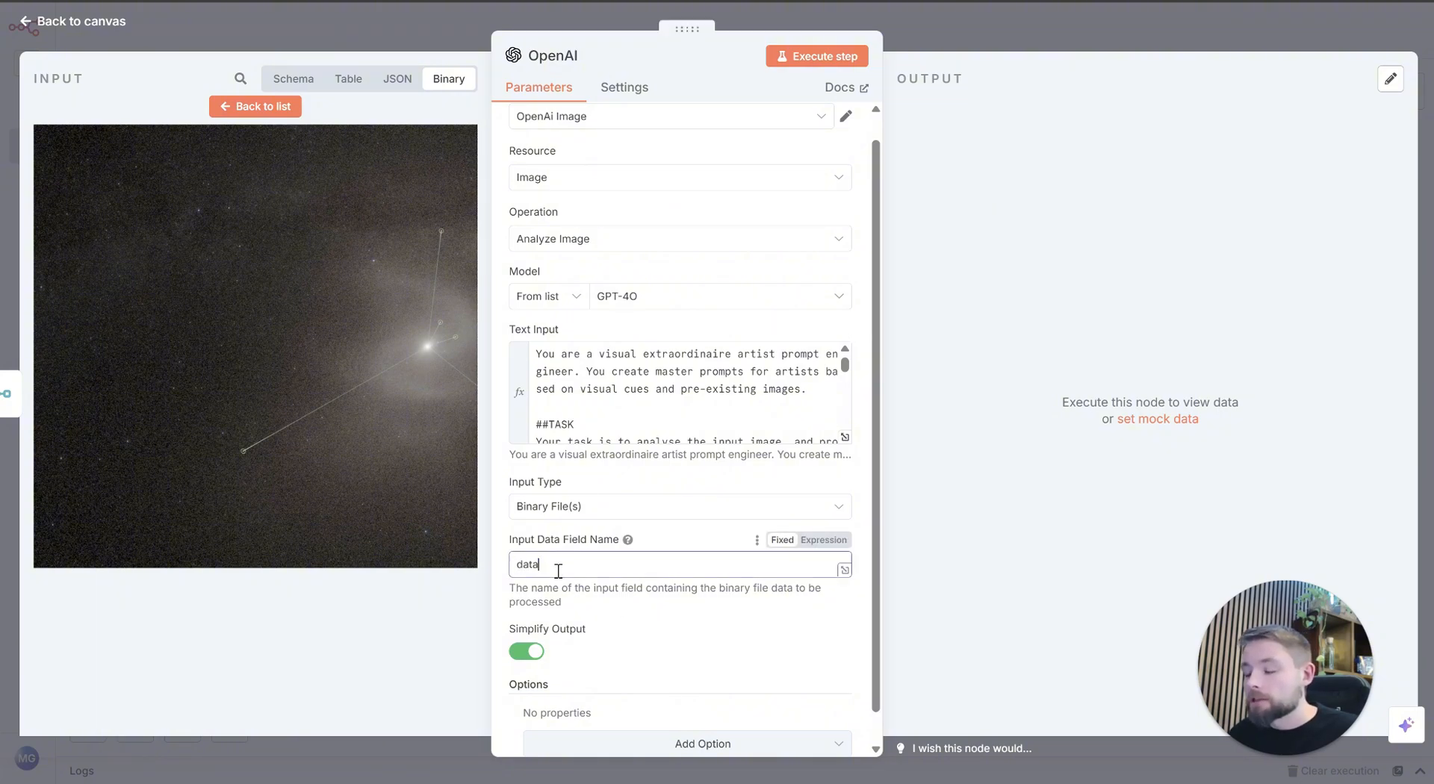
Step: Turn off Simplify Output, execute the OpenAI node and return to the canvas while it runs
click(529, 653)
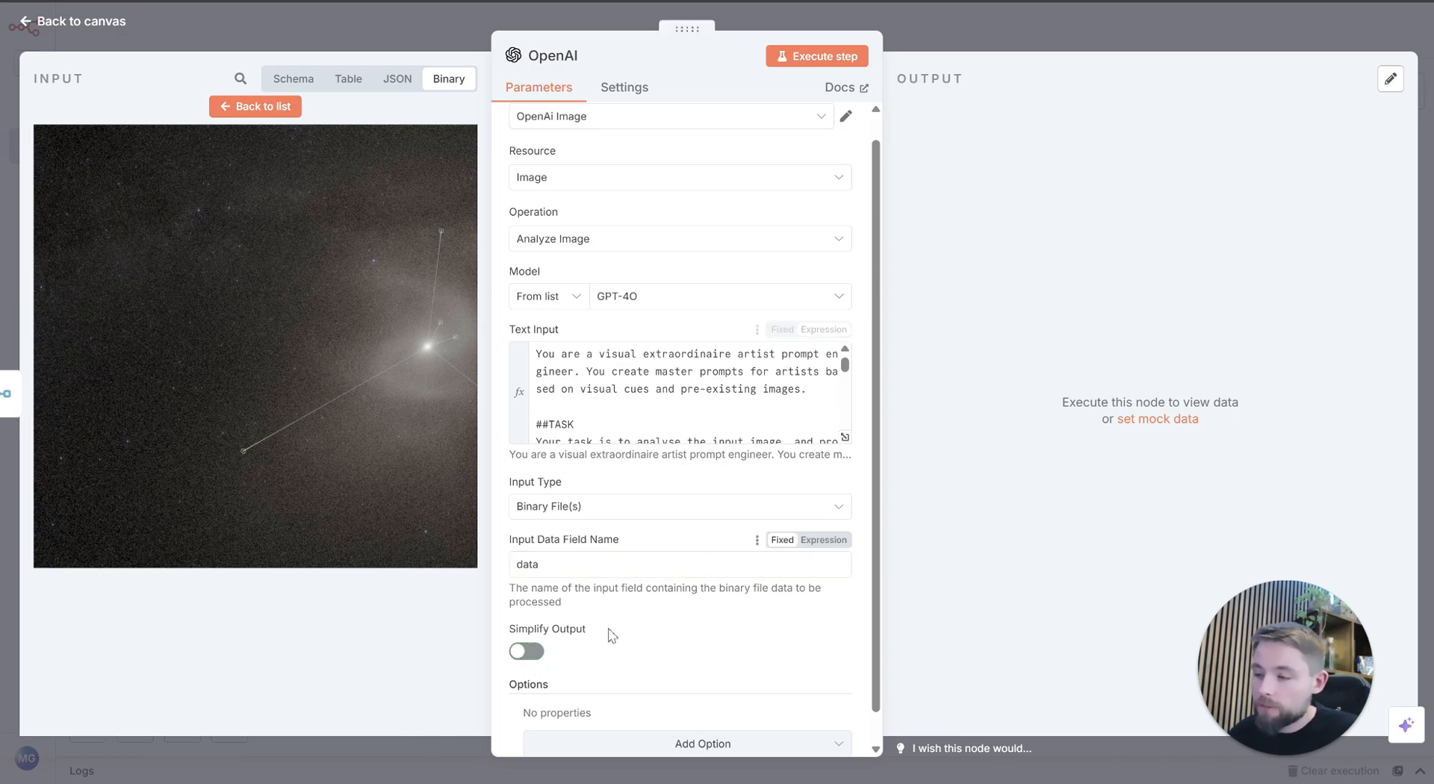
scroll(672, 605, down, 1)
scroll(695, 609, up, 2)
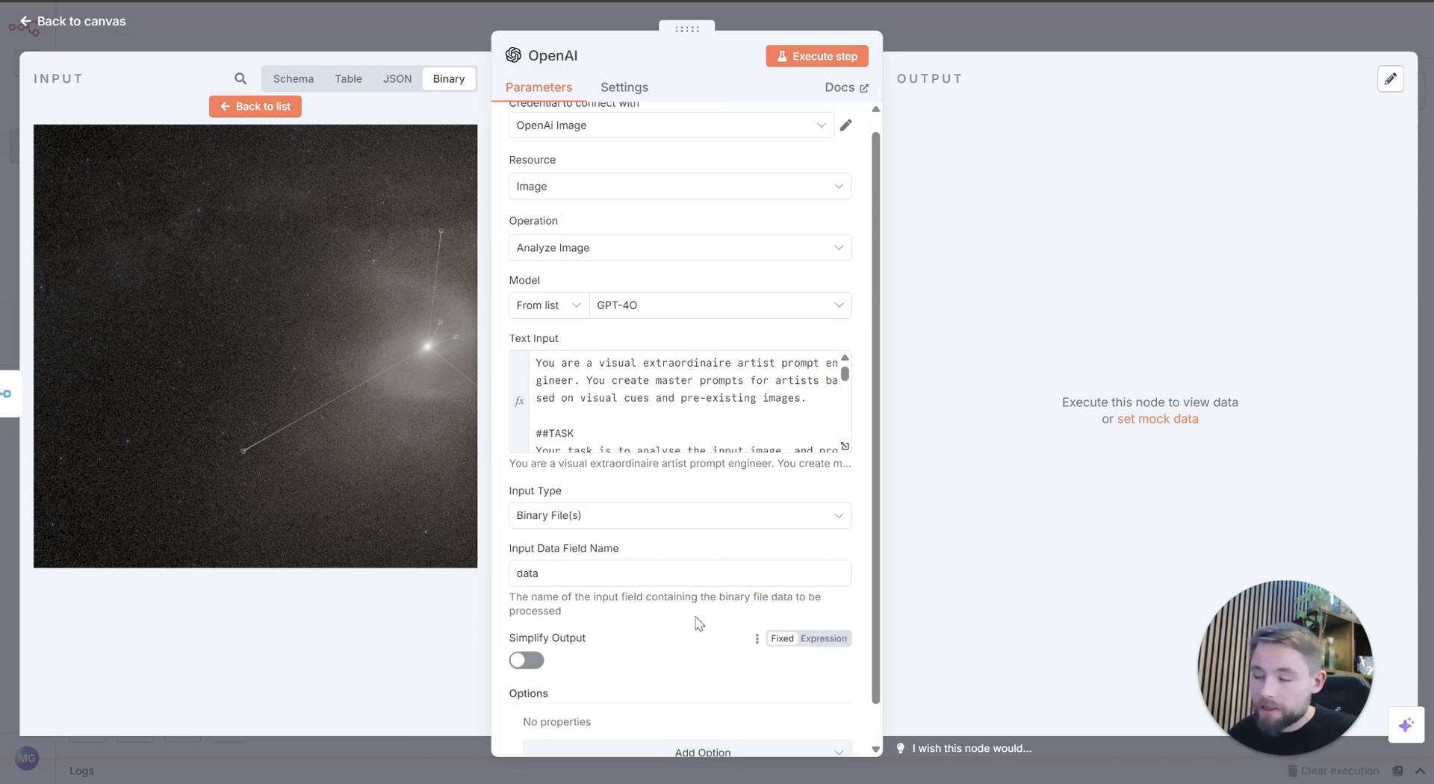
click(838, 57)
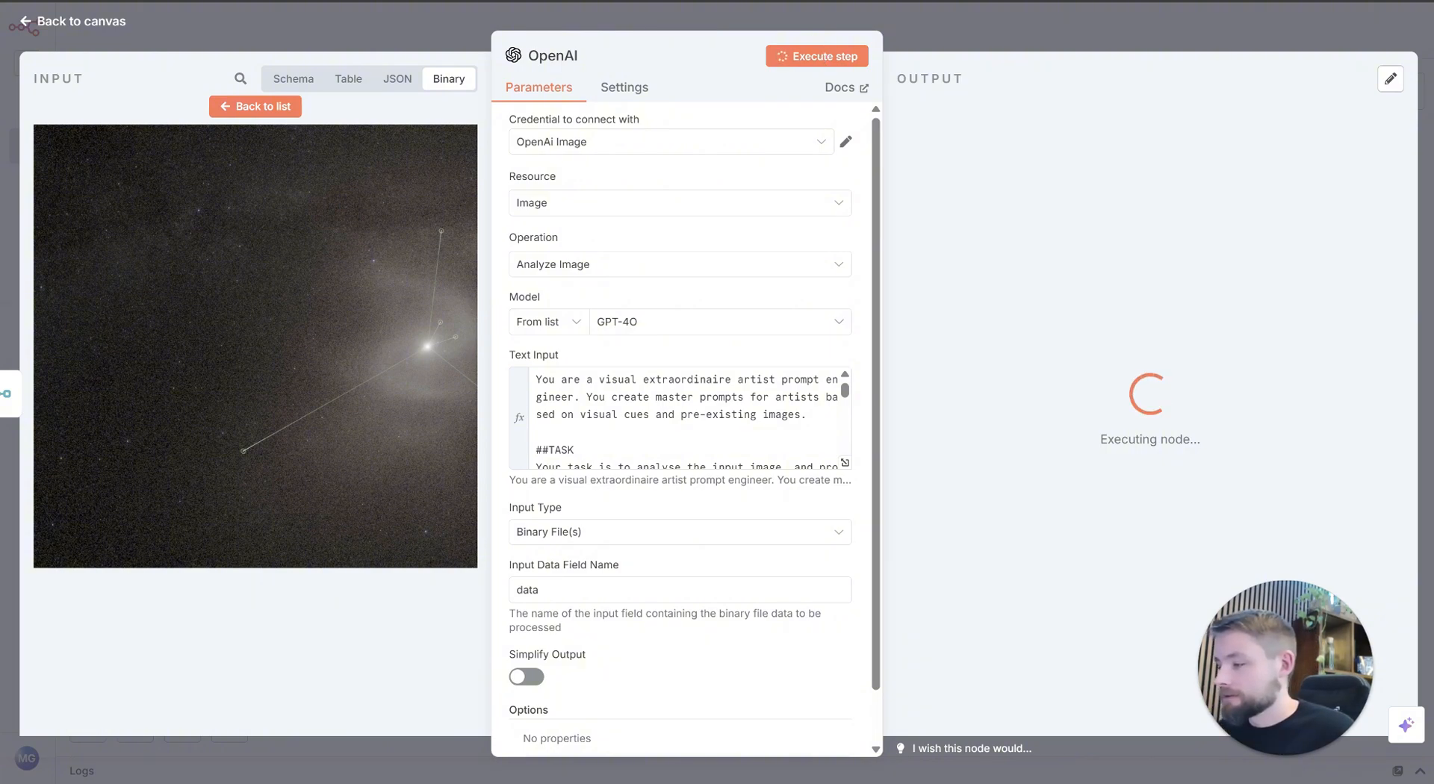
key(Escape)
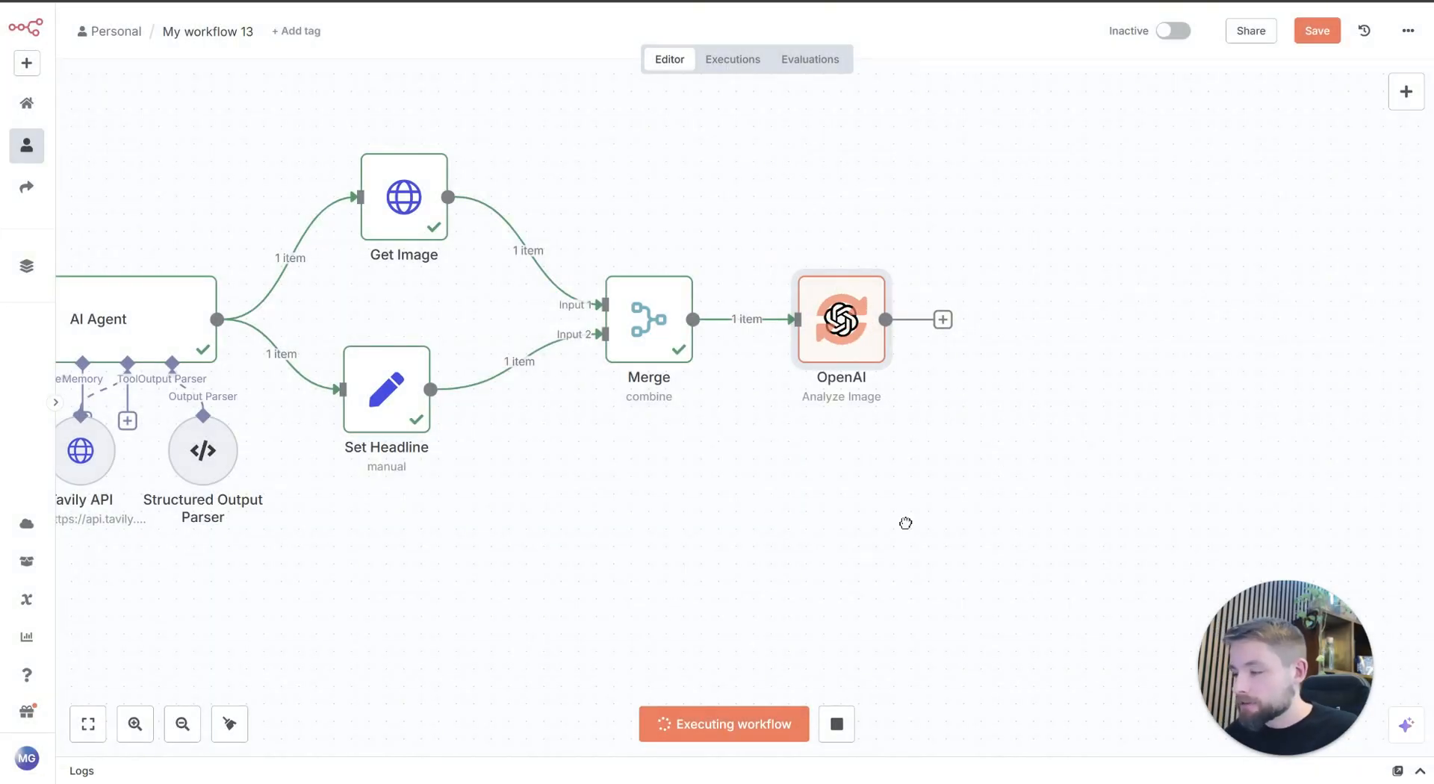
scroll(631, 525, down, 3)
scroll(632, 526, left, 1)
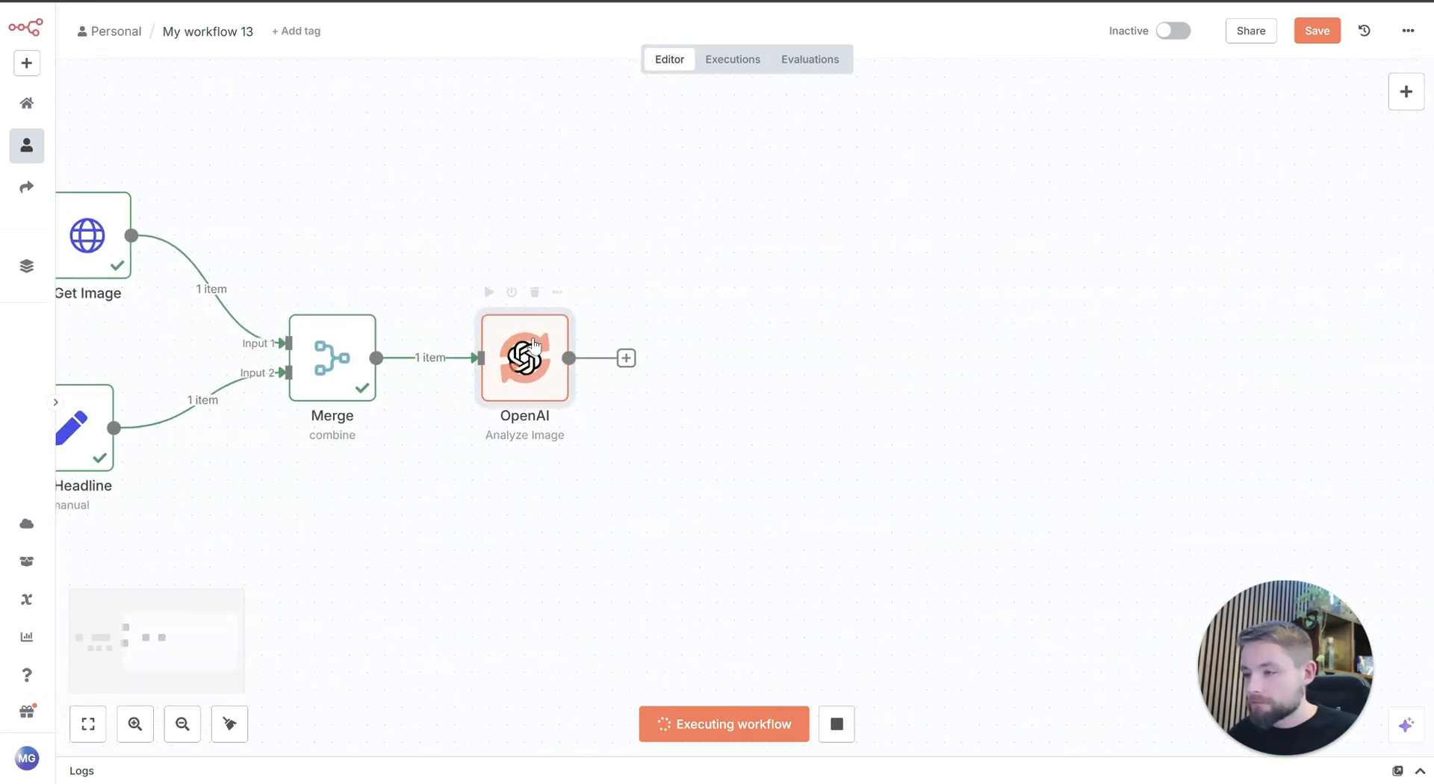
scroll(785, 495, up, 1)
scroll(785, 495, left, 2)
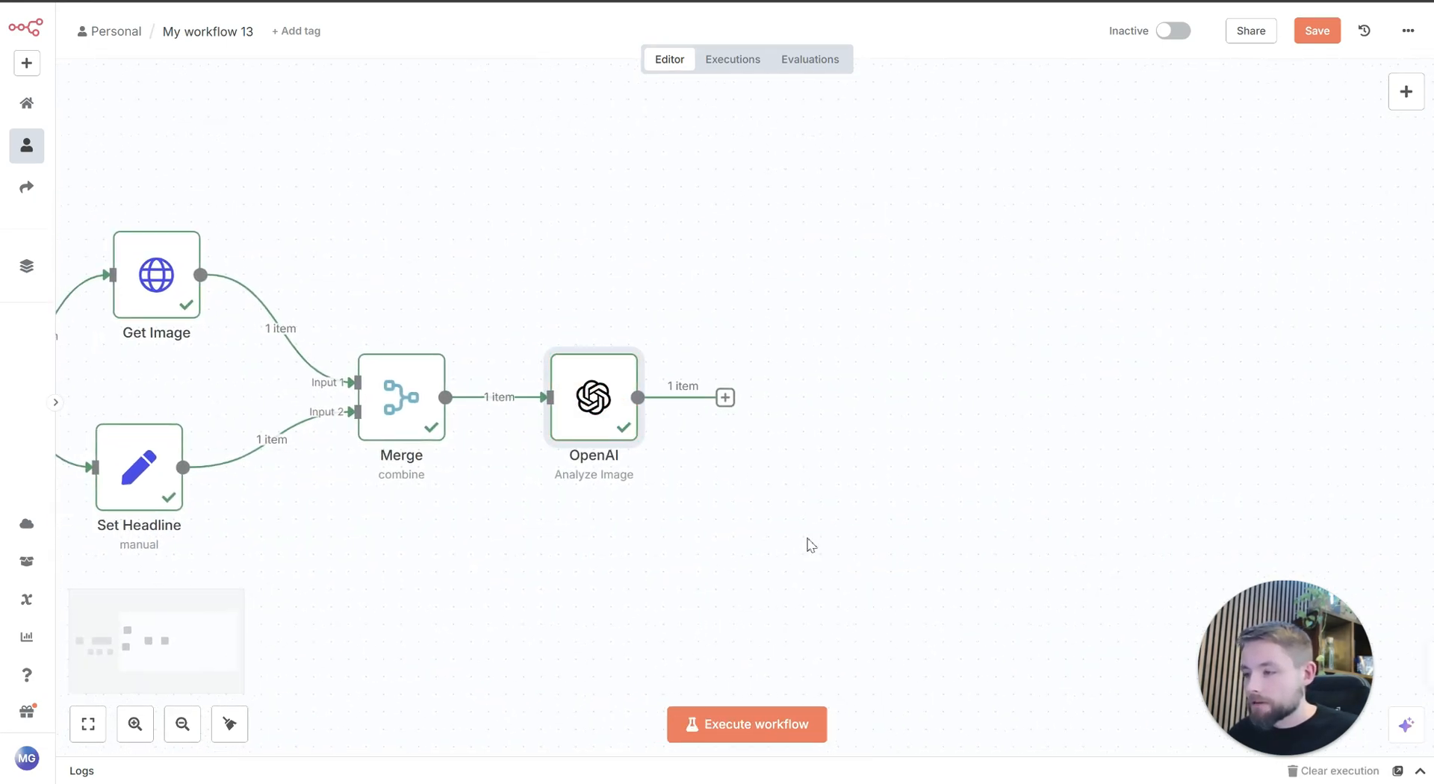
Step: Open the OpenAI node's output and examine the message content's chosen artistic style and image generation prompt
double_click(593, 418)
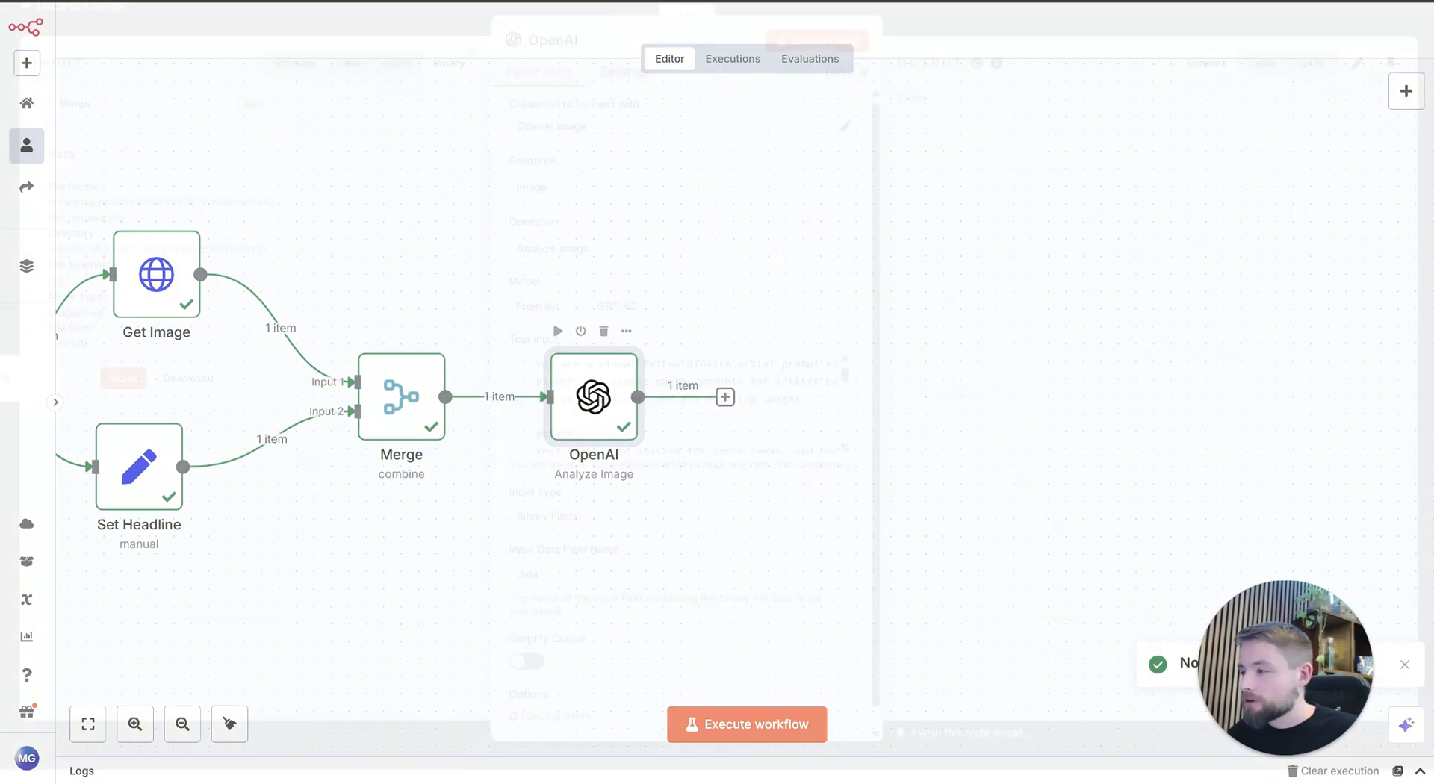
drag(1246, 397, 1371, 394)
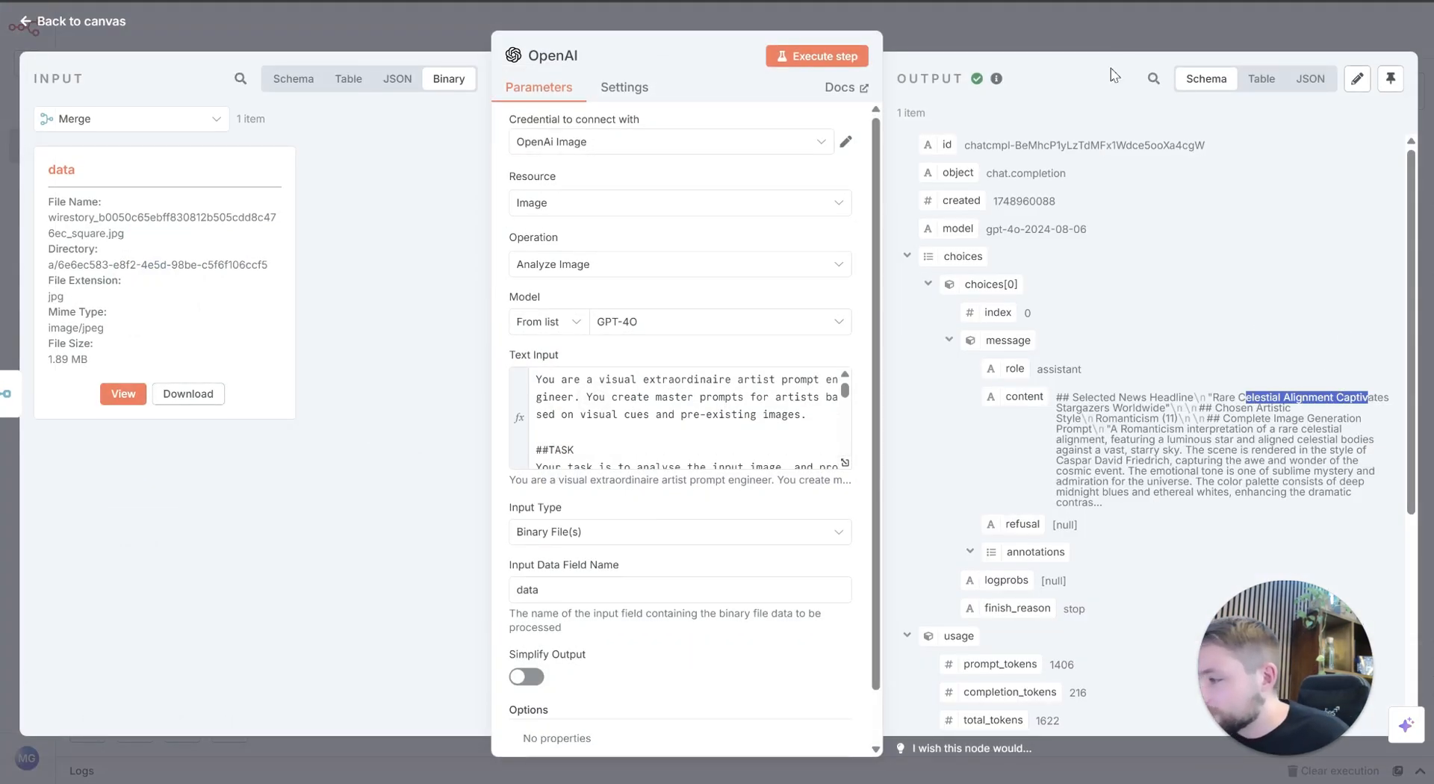
double_click(1124, 417)
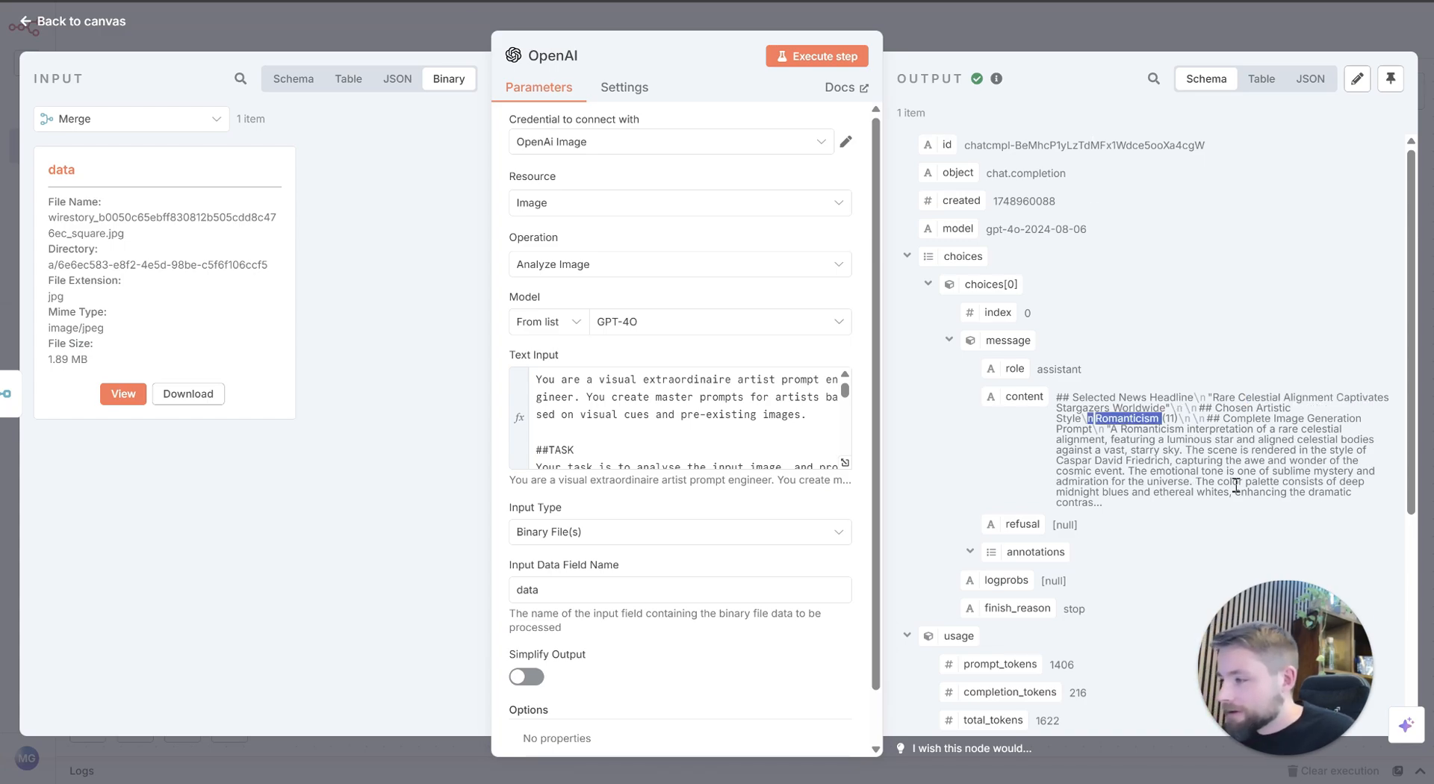
double_click(1211, 444)
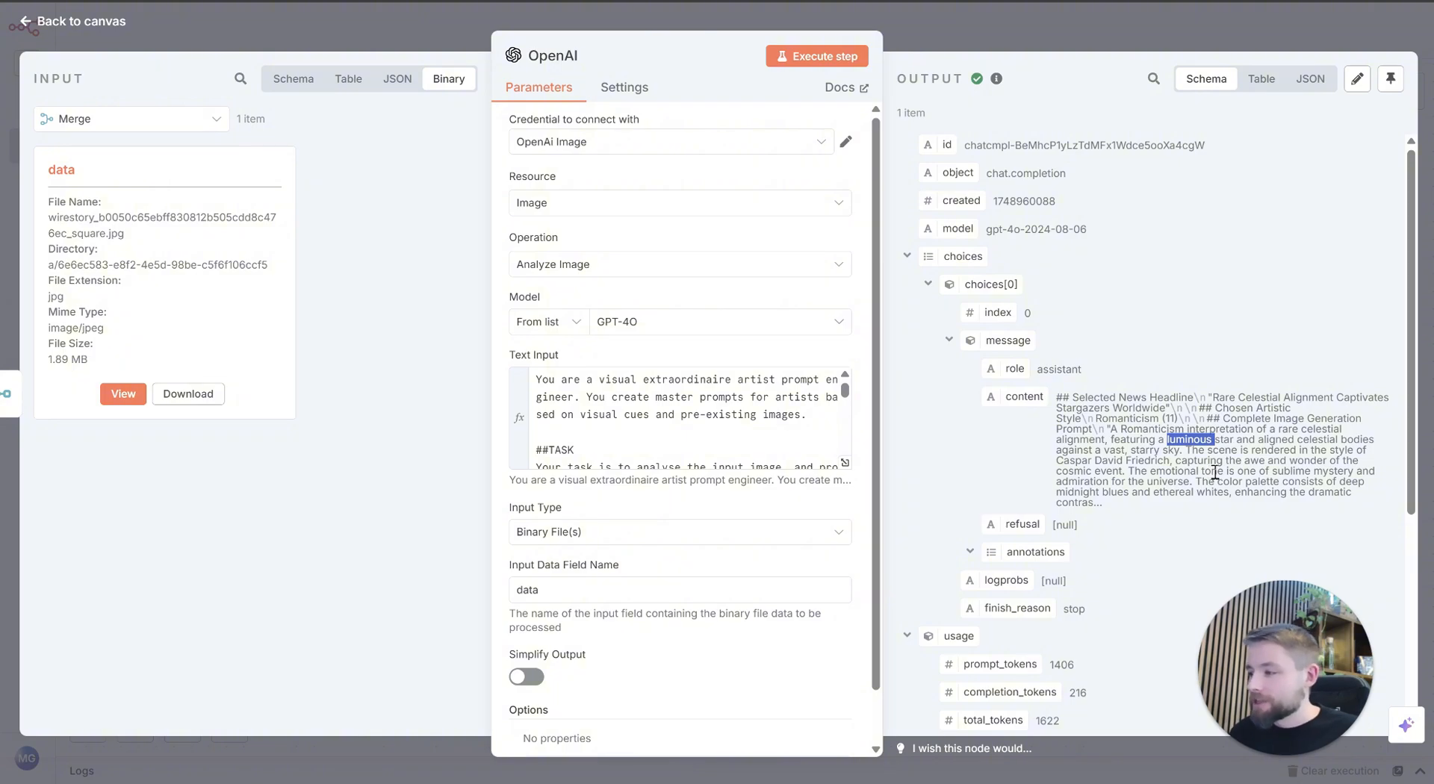
click(941, 30)
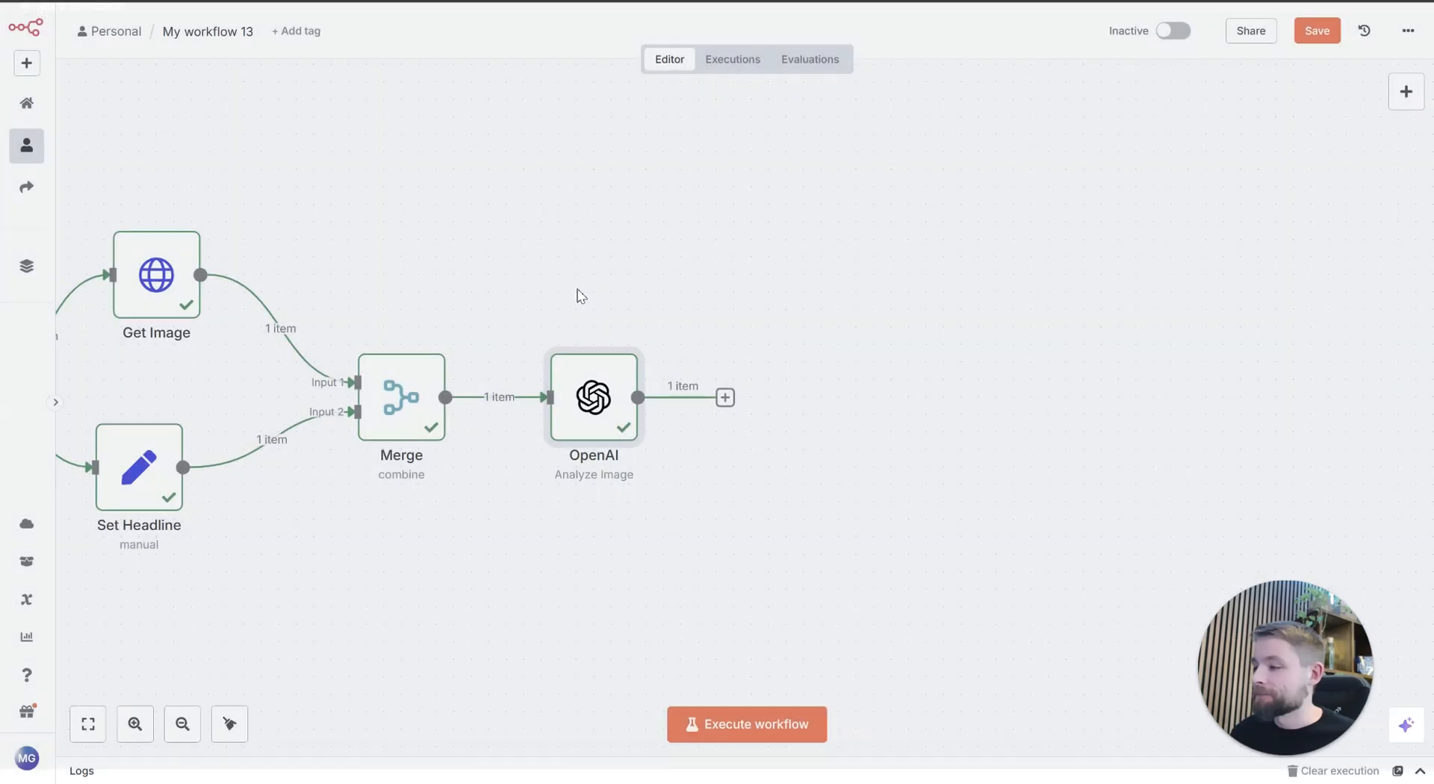
Step: Switch to the MasterpieceCreations workflow and examine the nodes that follow Visual Prompt Engineer on its canvas
drag(902, 376, 1027, 292)
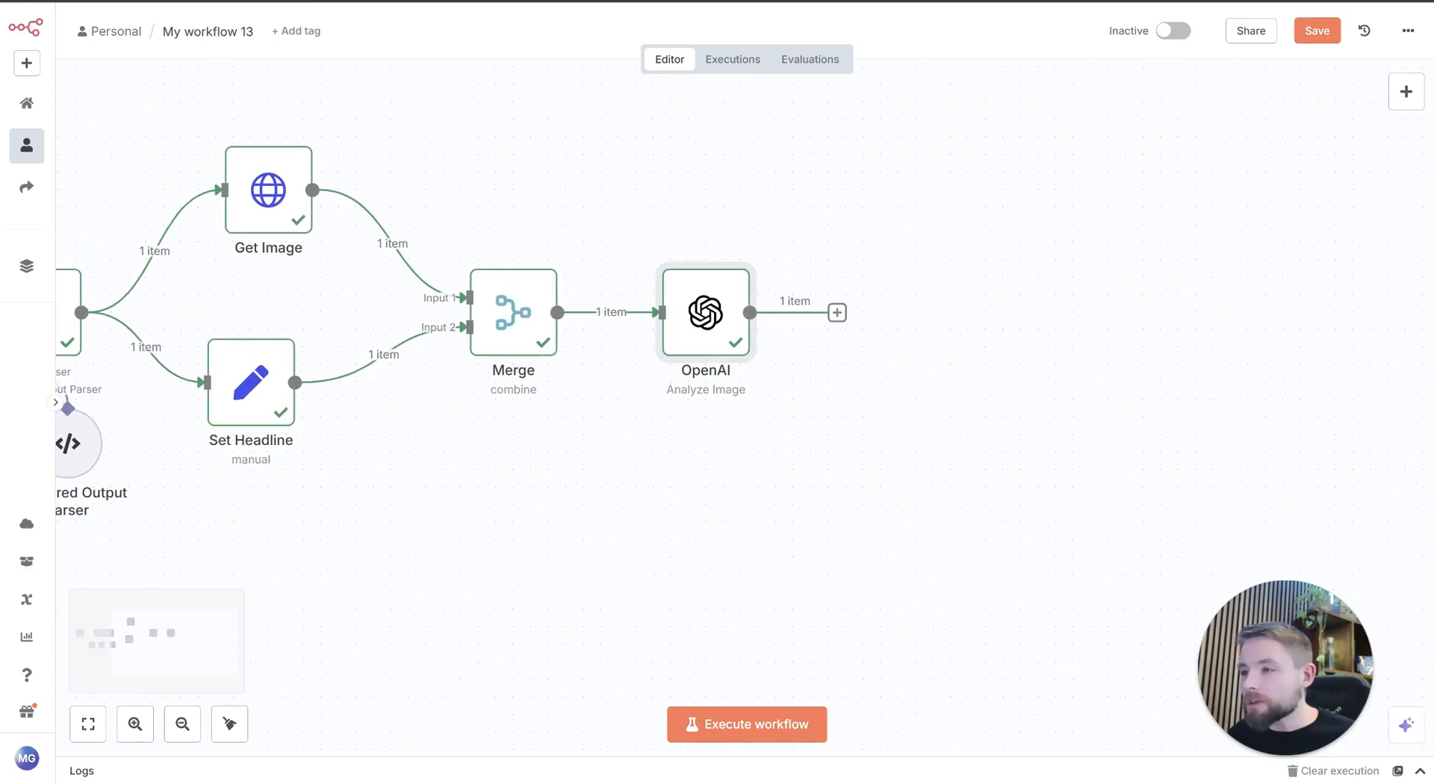
key(ctrl+Tab)
click(999, 27)
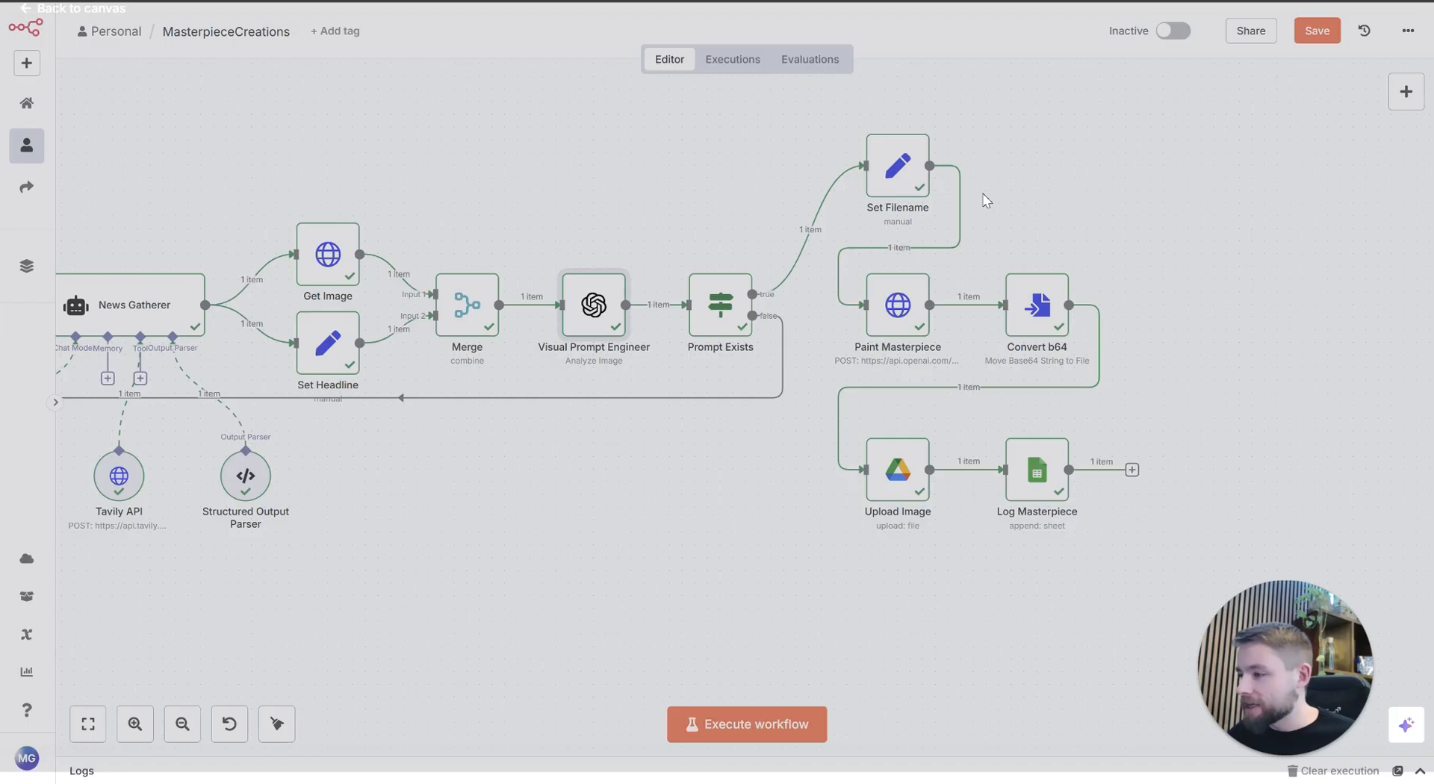
drag(1180, 131, 1232, 201)
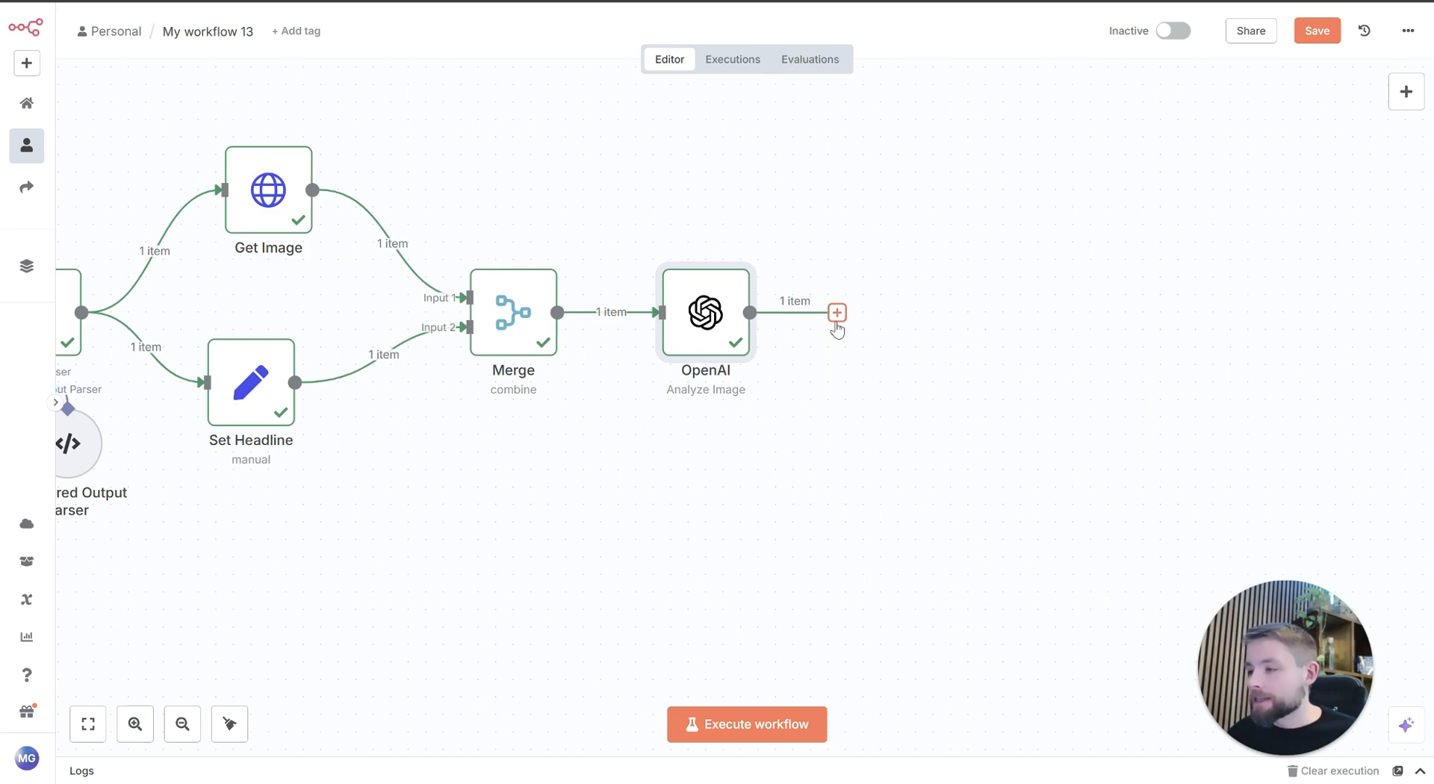
Step: Add an If node after the OpenAI node in My workflow 13
click(836, 312)
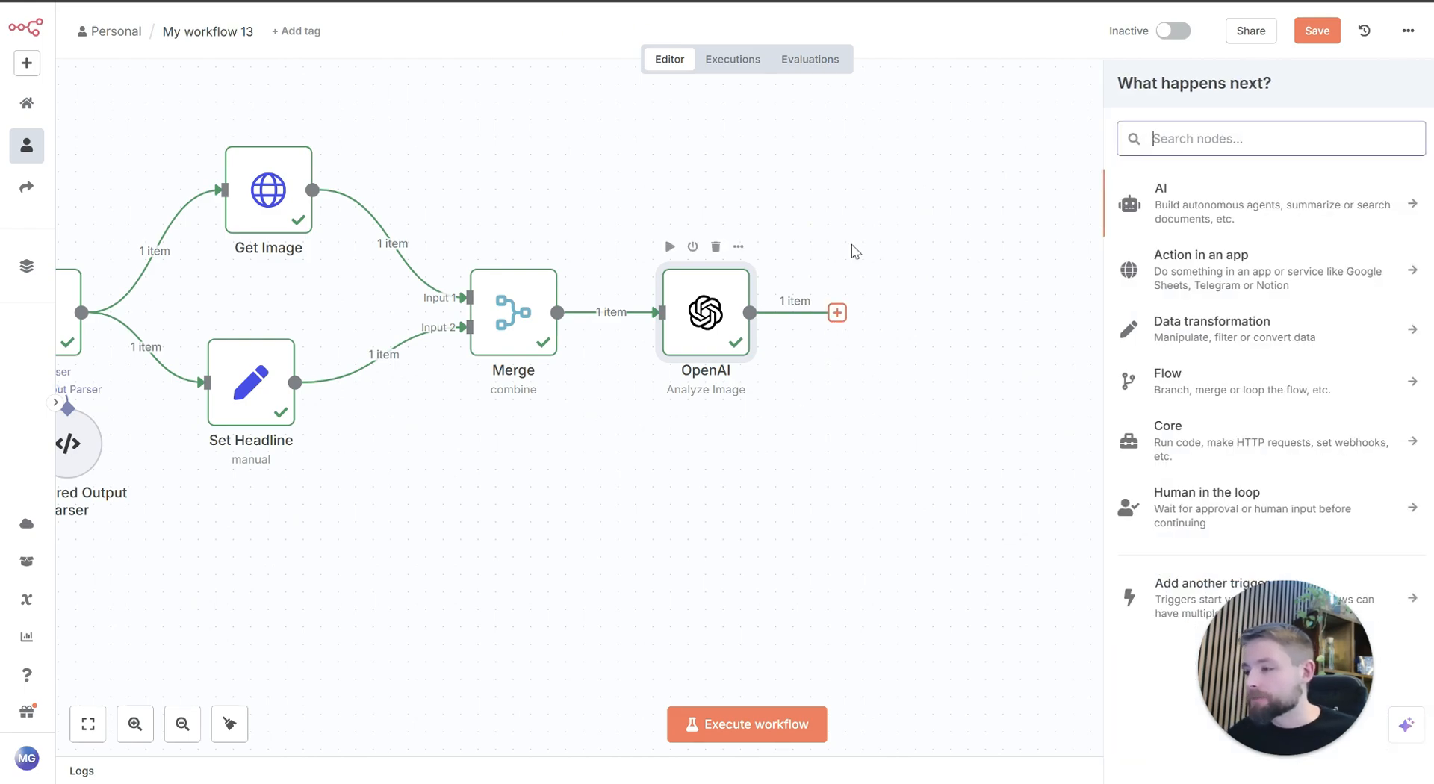
text(if)
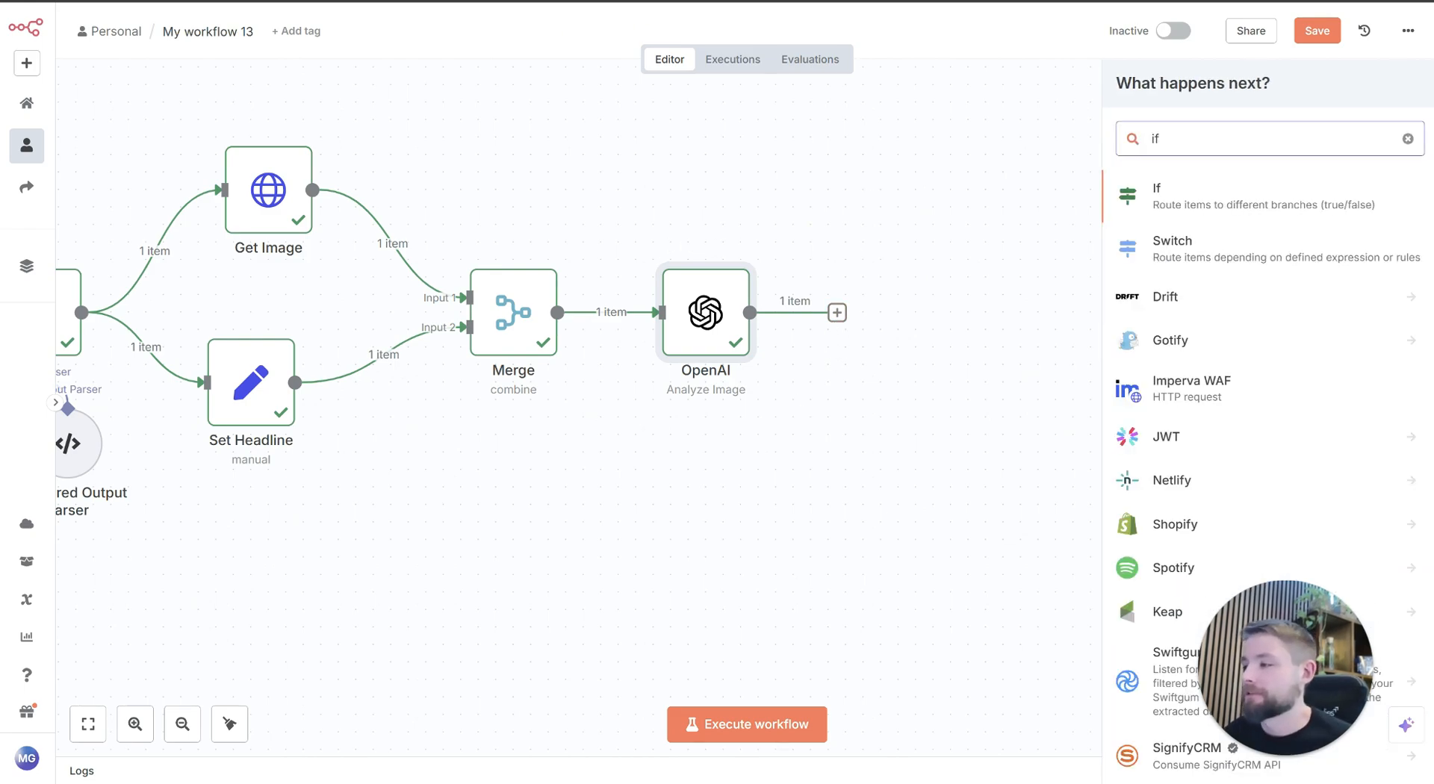
click(1268, 213)
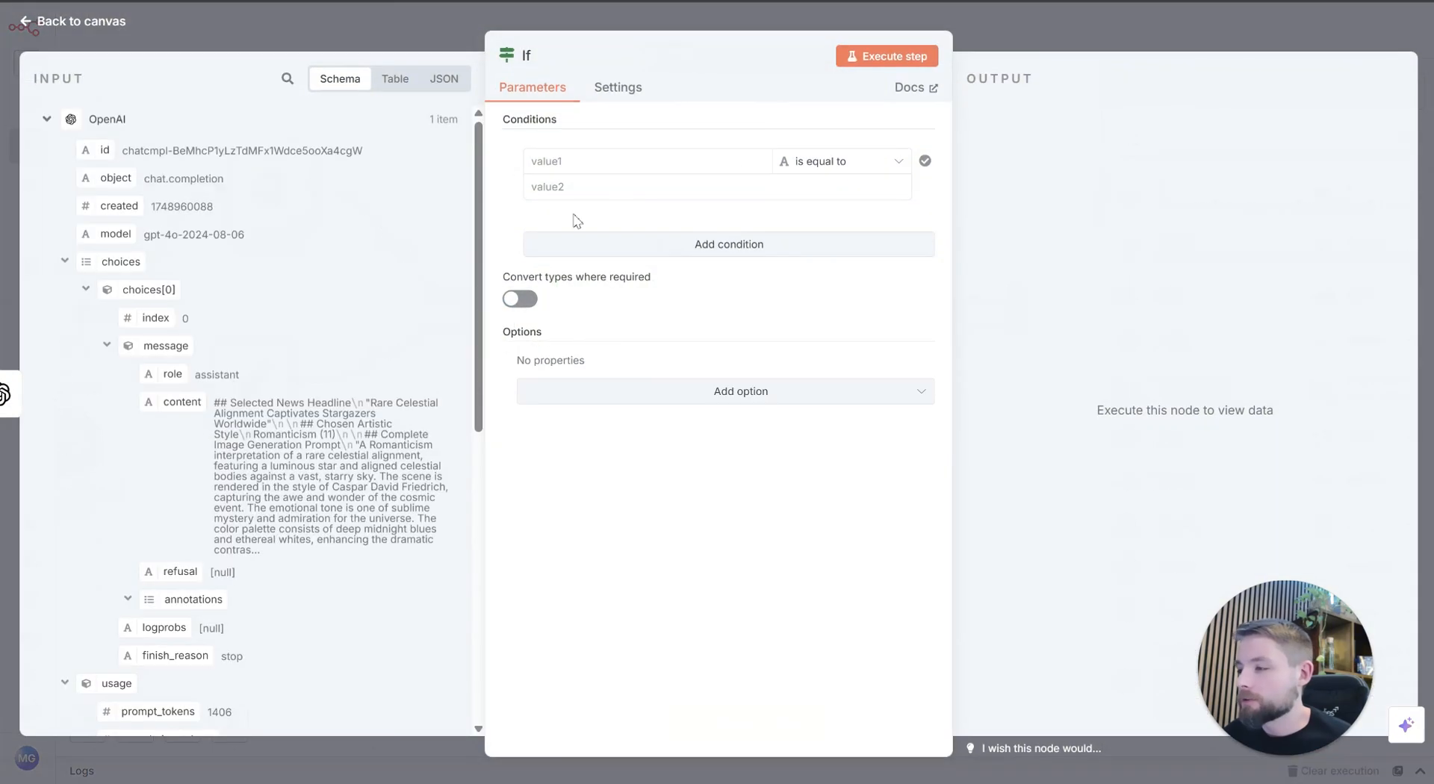
Step: Set the If condition to check that the OpenAI message content, $json.choices[0].message.content, does not exist as a string
click(560, 158)
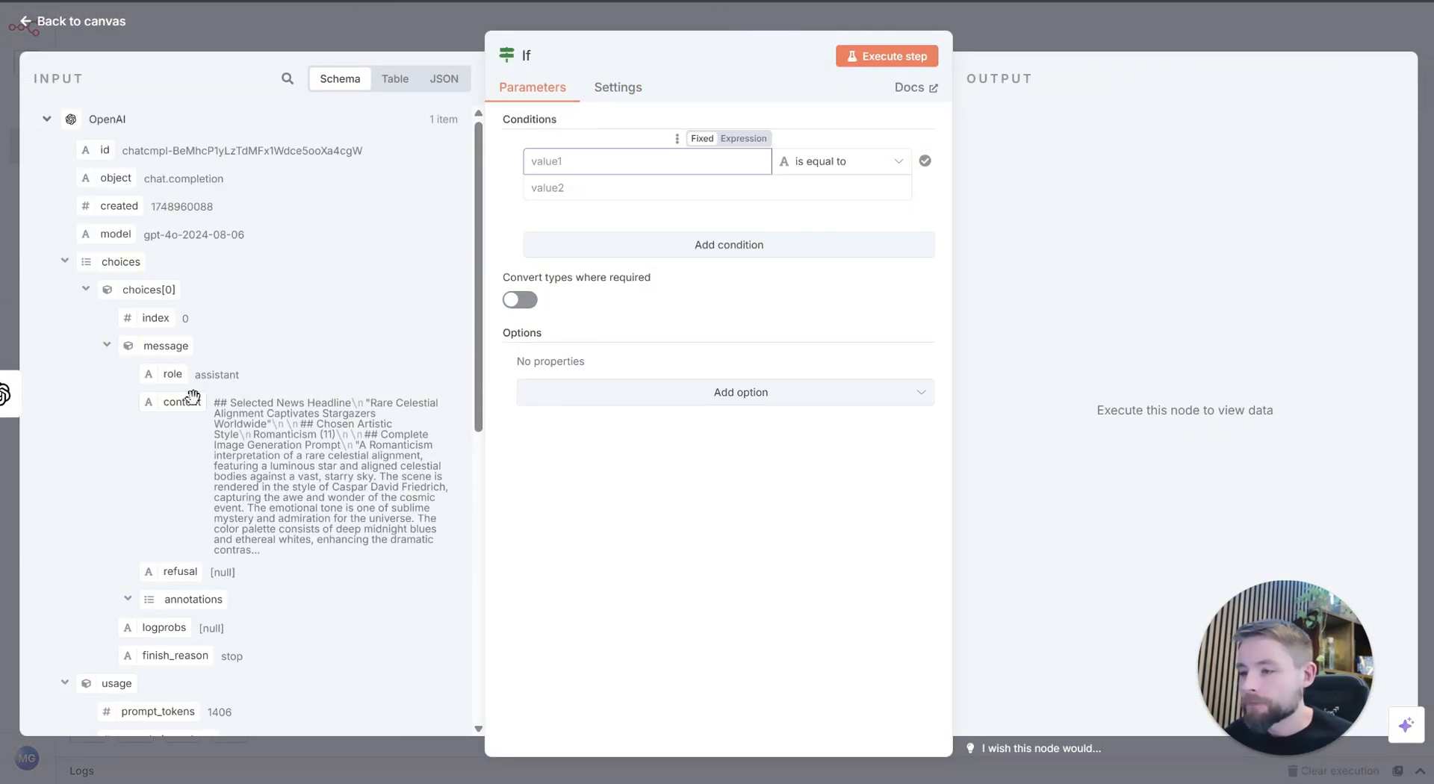
drag(192, 396, 613, 159)
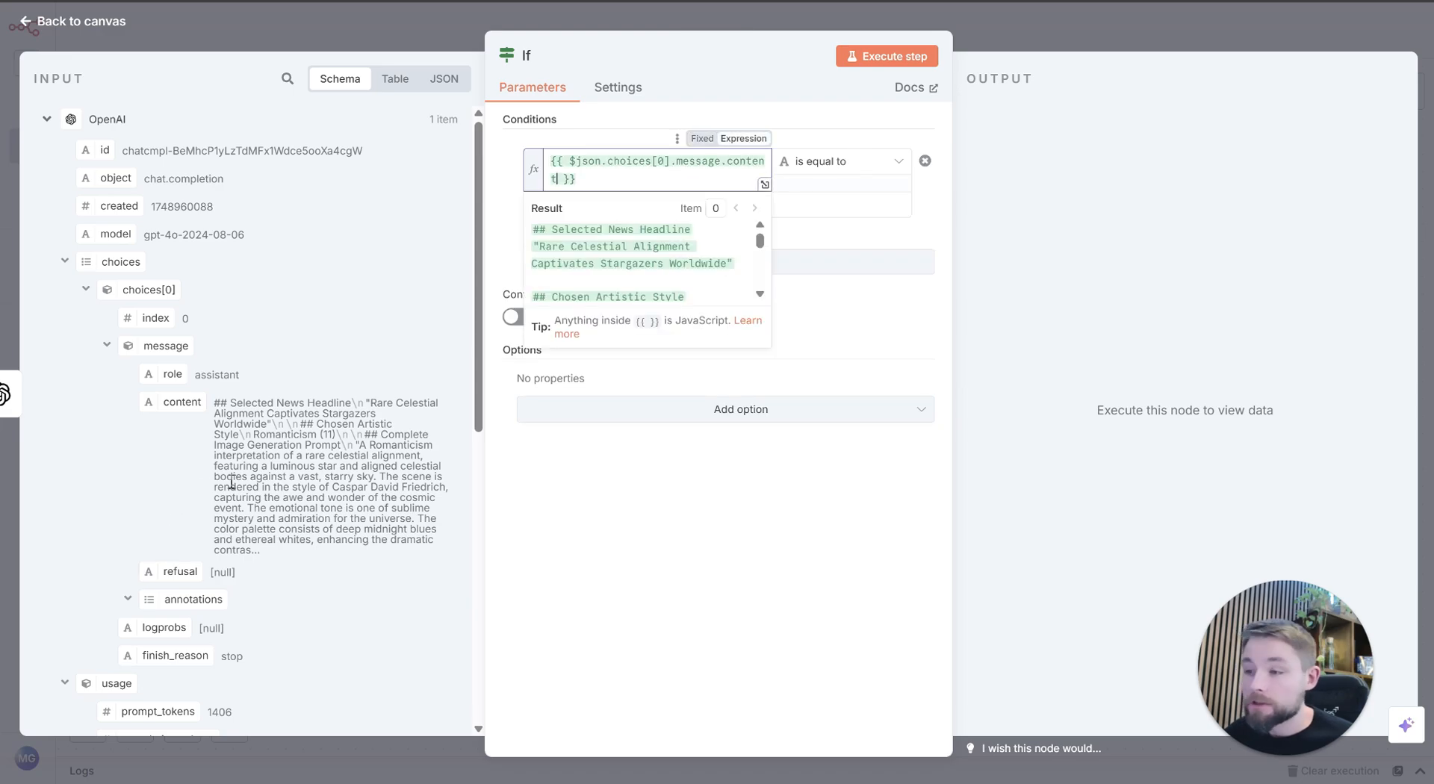
click(855, 168)
mouse_move(858, 208)
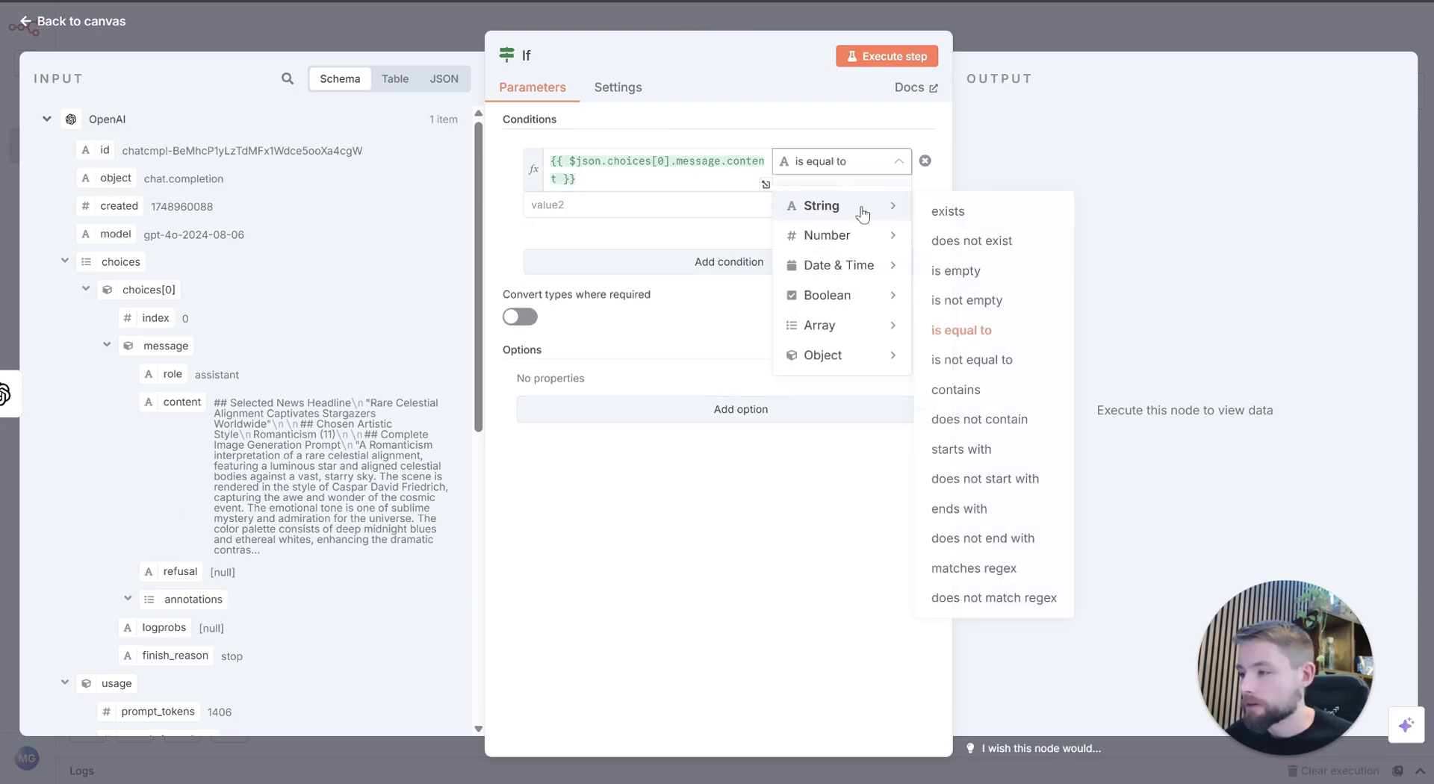
click(959, 240)
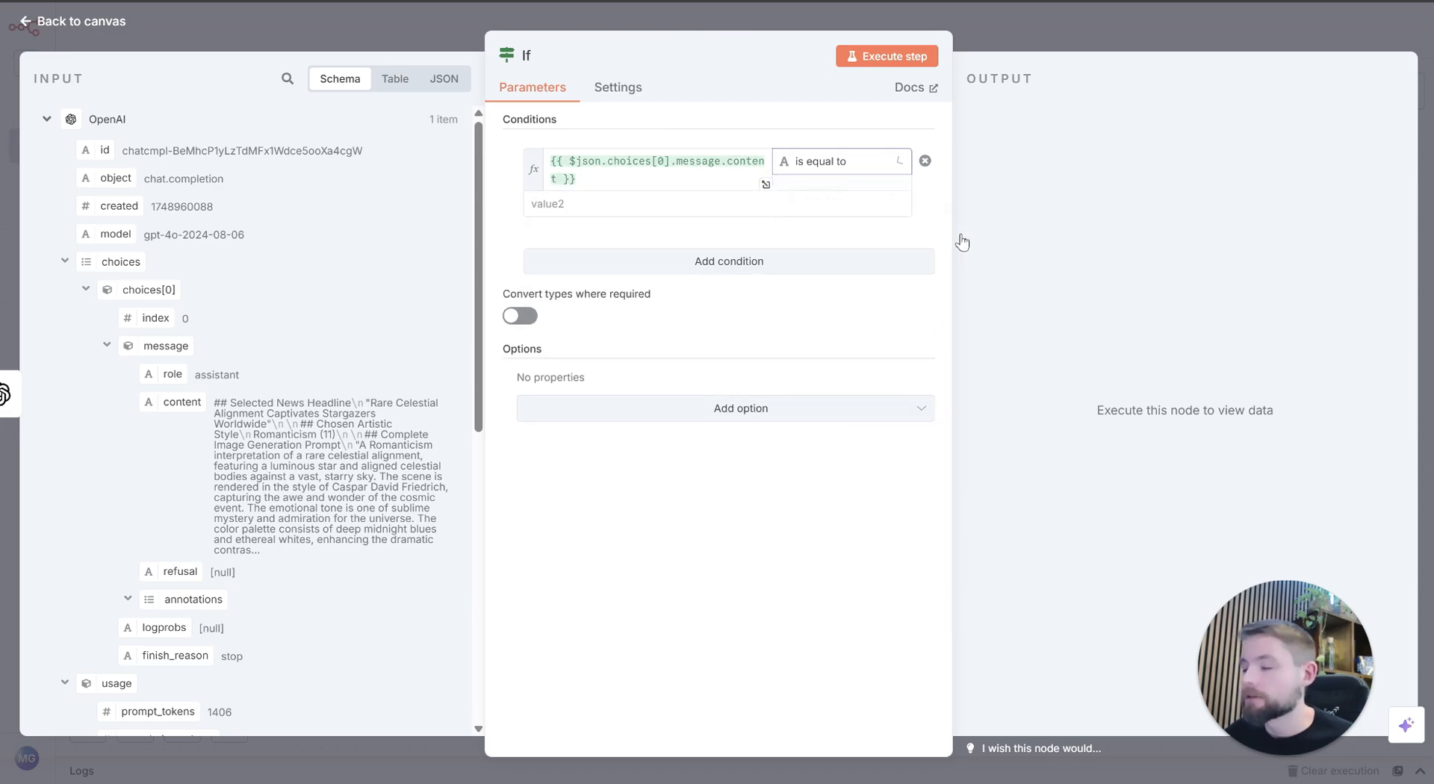
Step: Change the If condition on the OpenAI message content to the string operator exists and return to the canvas
click(847, 161)
mouse_move(858, 211)
click(964, 210)
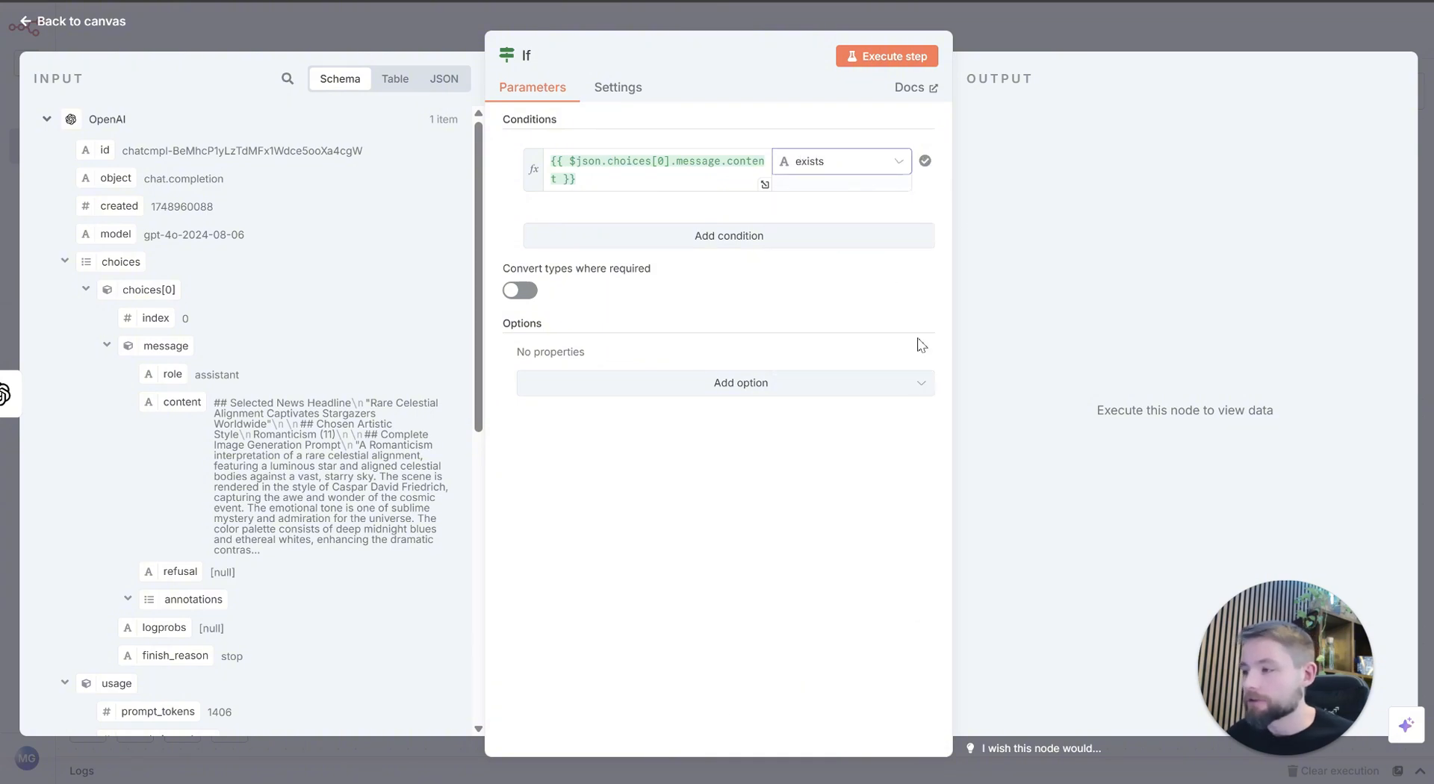
key(Escape)
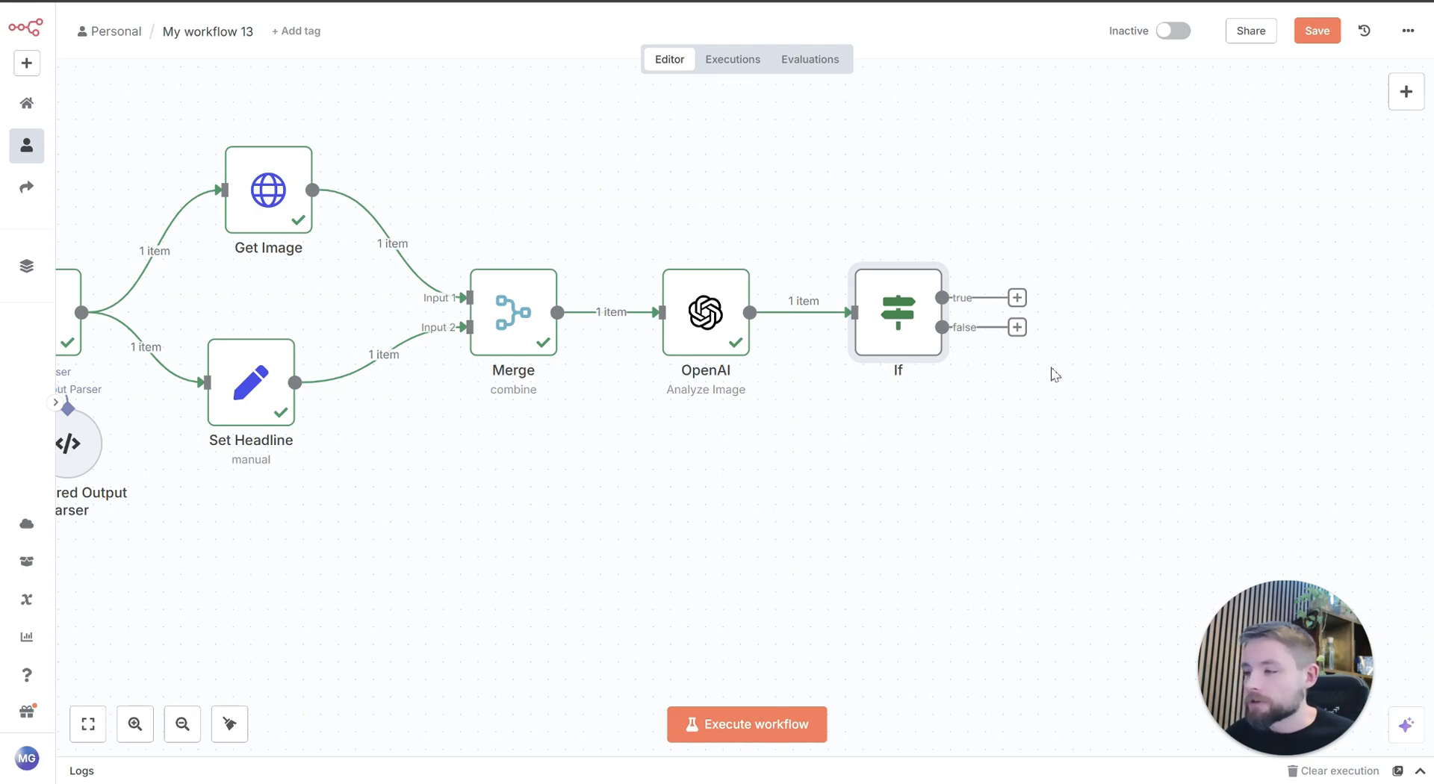
Step: Connect the If node's false output back to the AI Agent node's input
drag(1017, 329, 652, 505)
scroll(652, 506, left, 5)
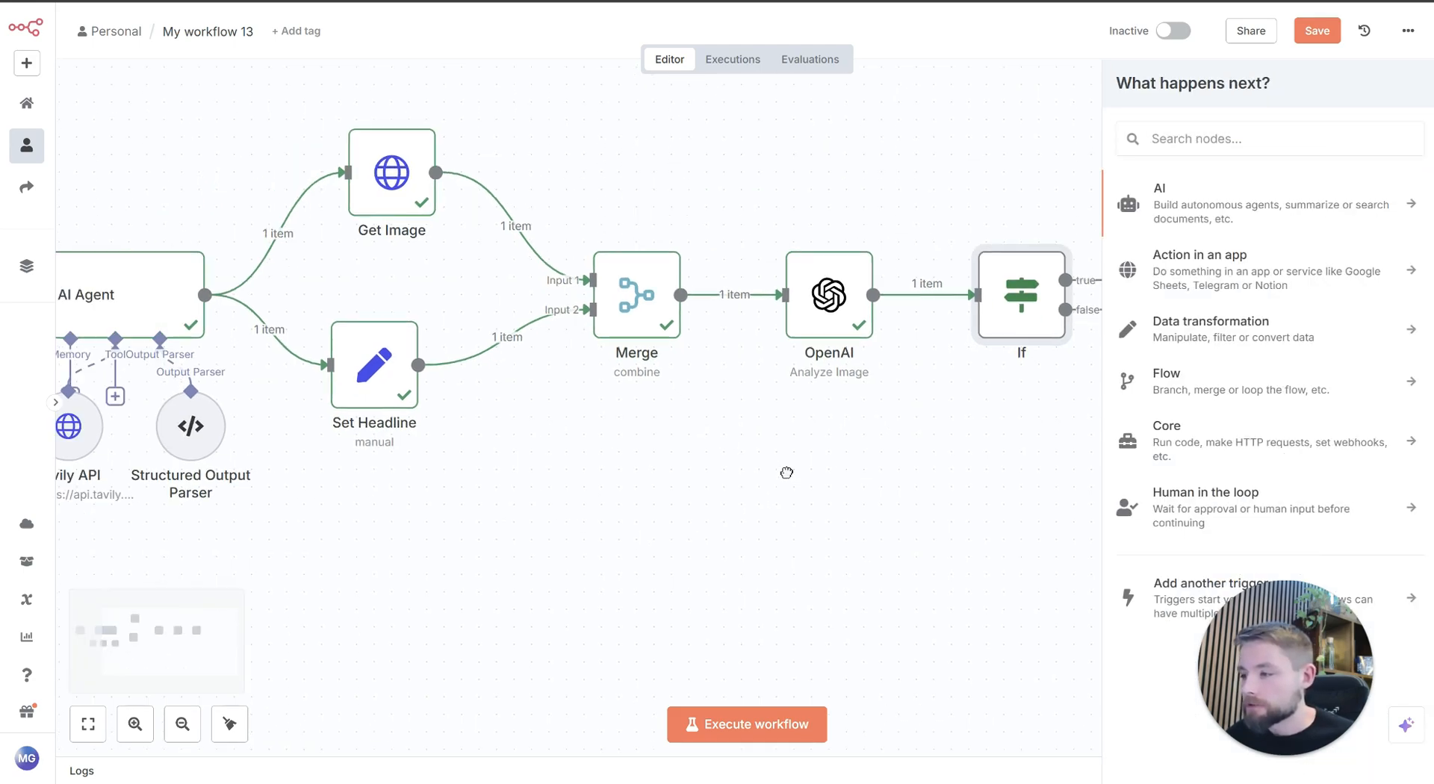
click(87, 724)
scroll(657, 508, right, 3)
scroll(846, 516, right, 3)
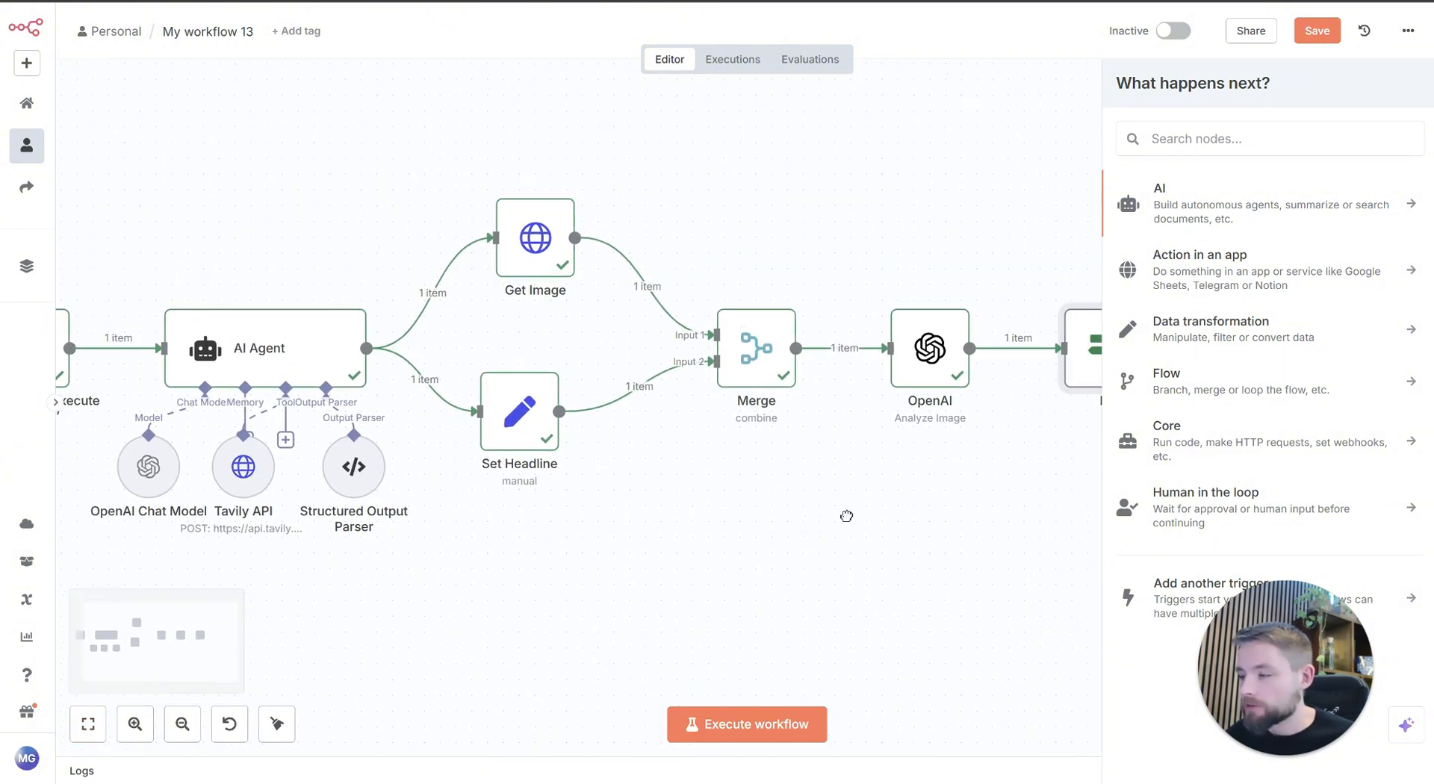
scroll(846, 516, right, 2)
click(183, 724)
click(183, 724)
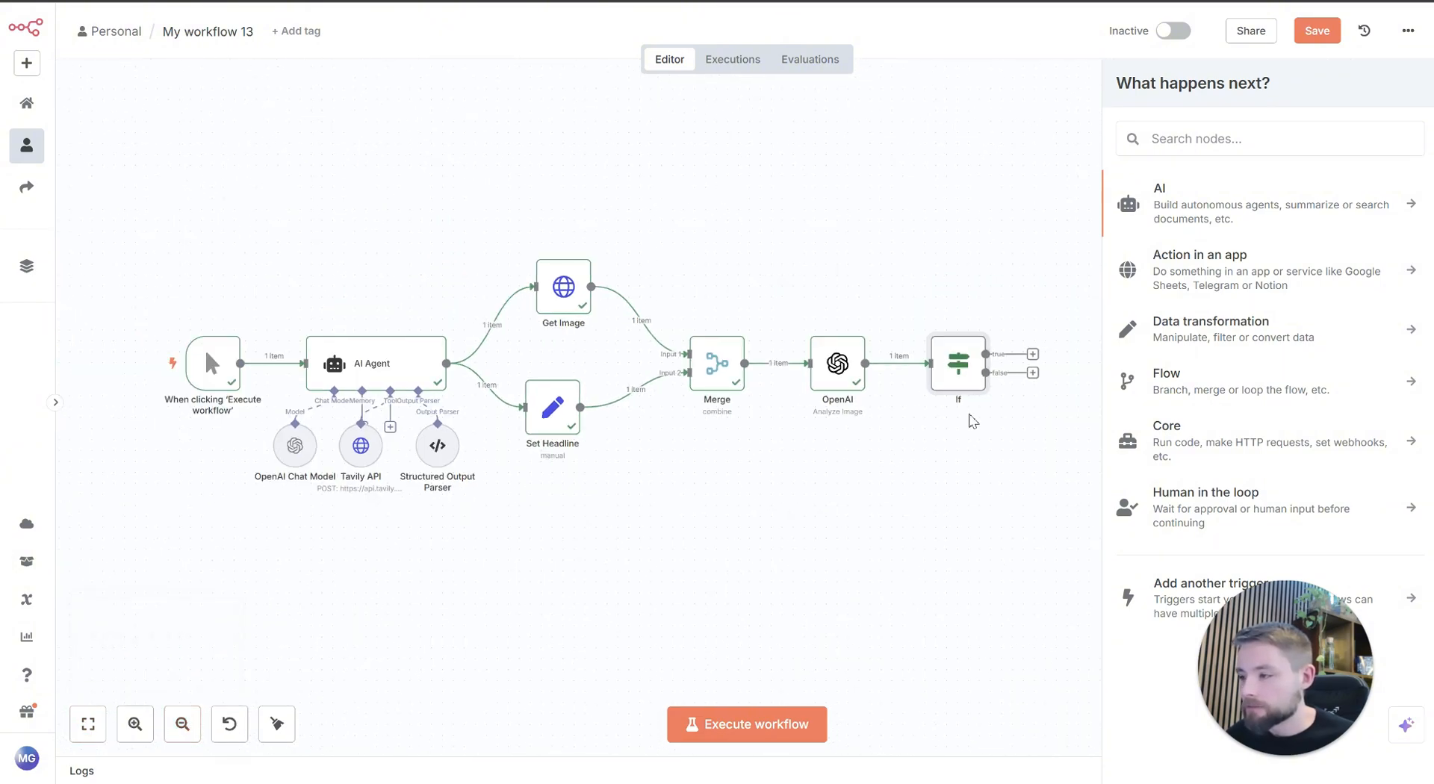
drag(1035, 378, 304, 363)
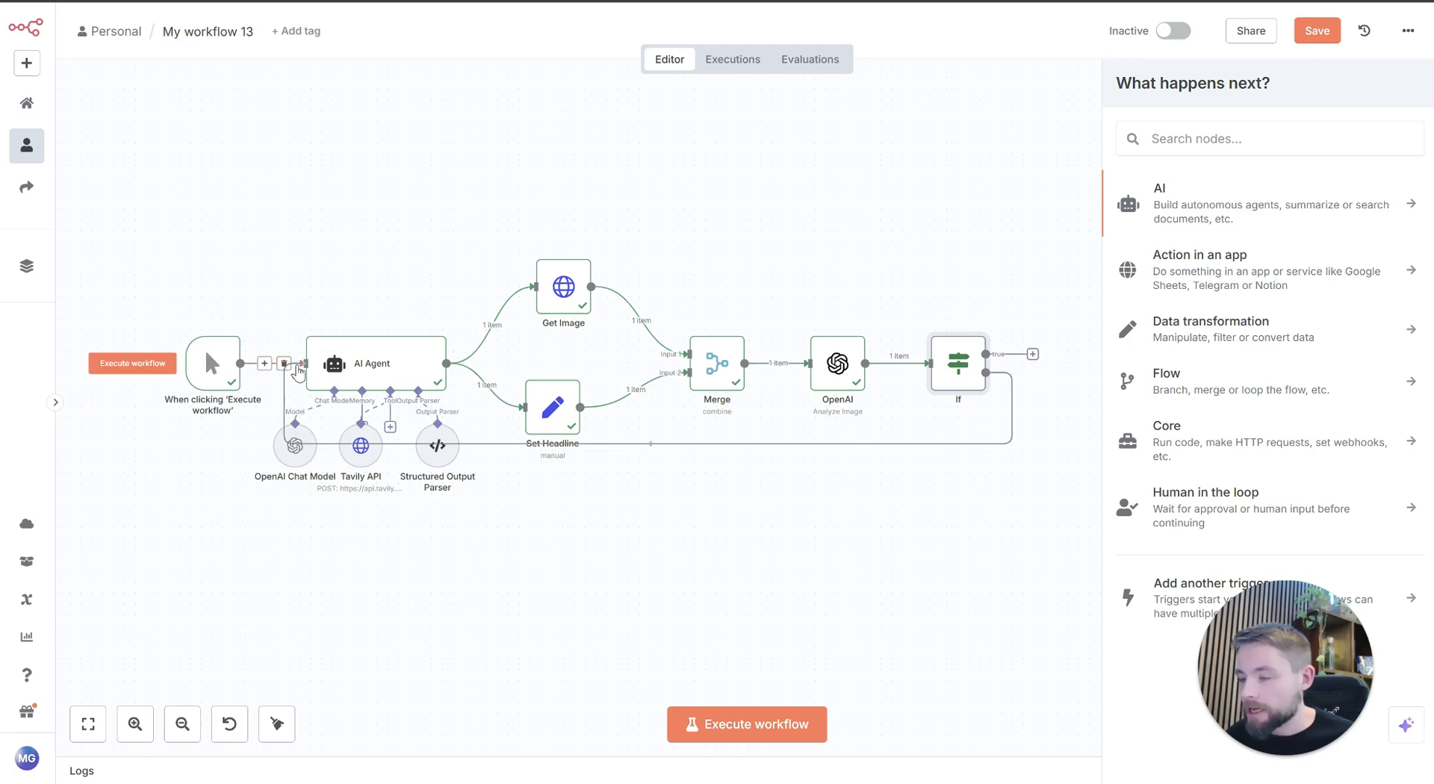
Step: Add an Edit Fields (Set) node on the If node's true output, with one blank string field
drag(847, 594, 340, 589)
click(137, 724)
click(136, 723)
click(137, 724)
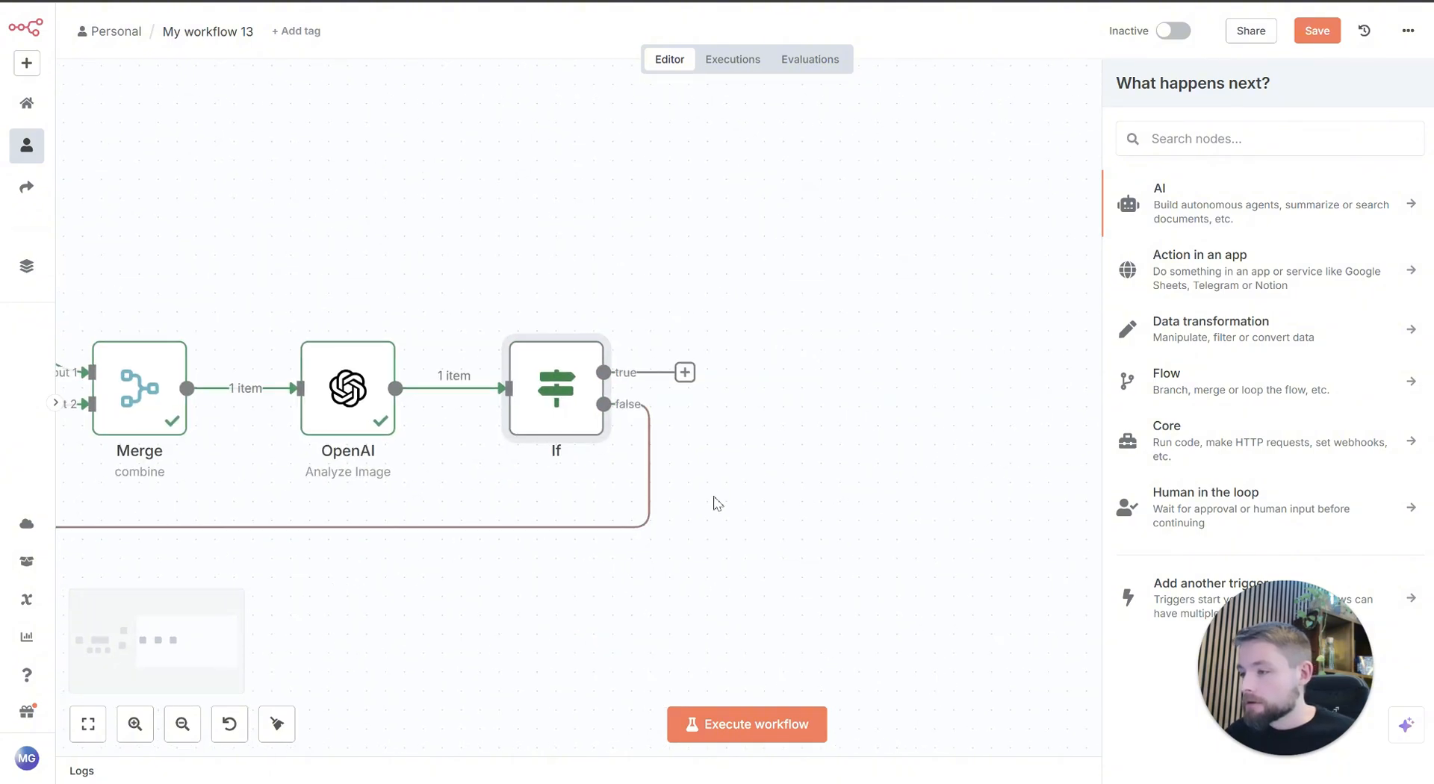
click(728, 470)
drag(682, 374, 835, 174)
text(set)
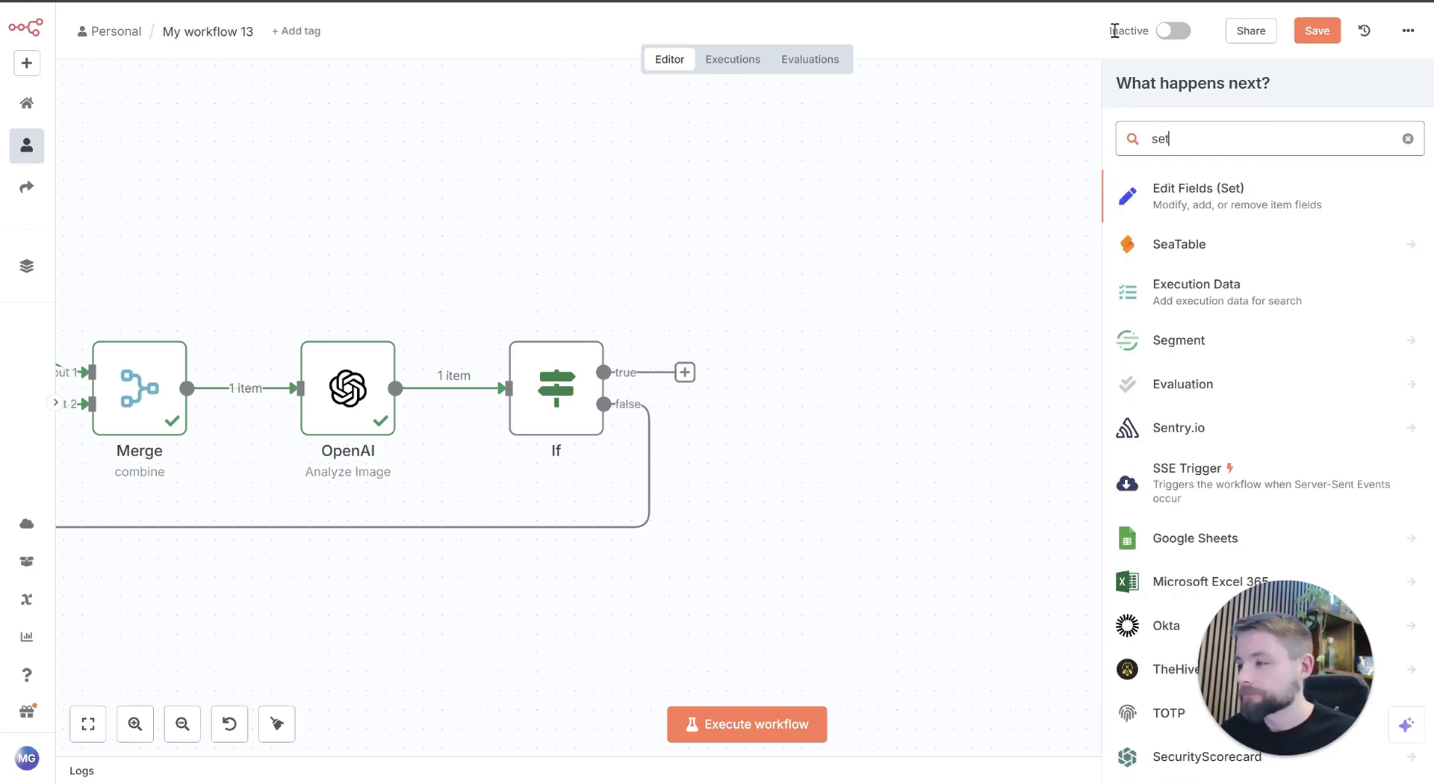
click(1186, 194)
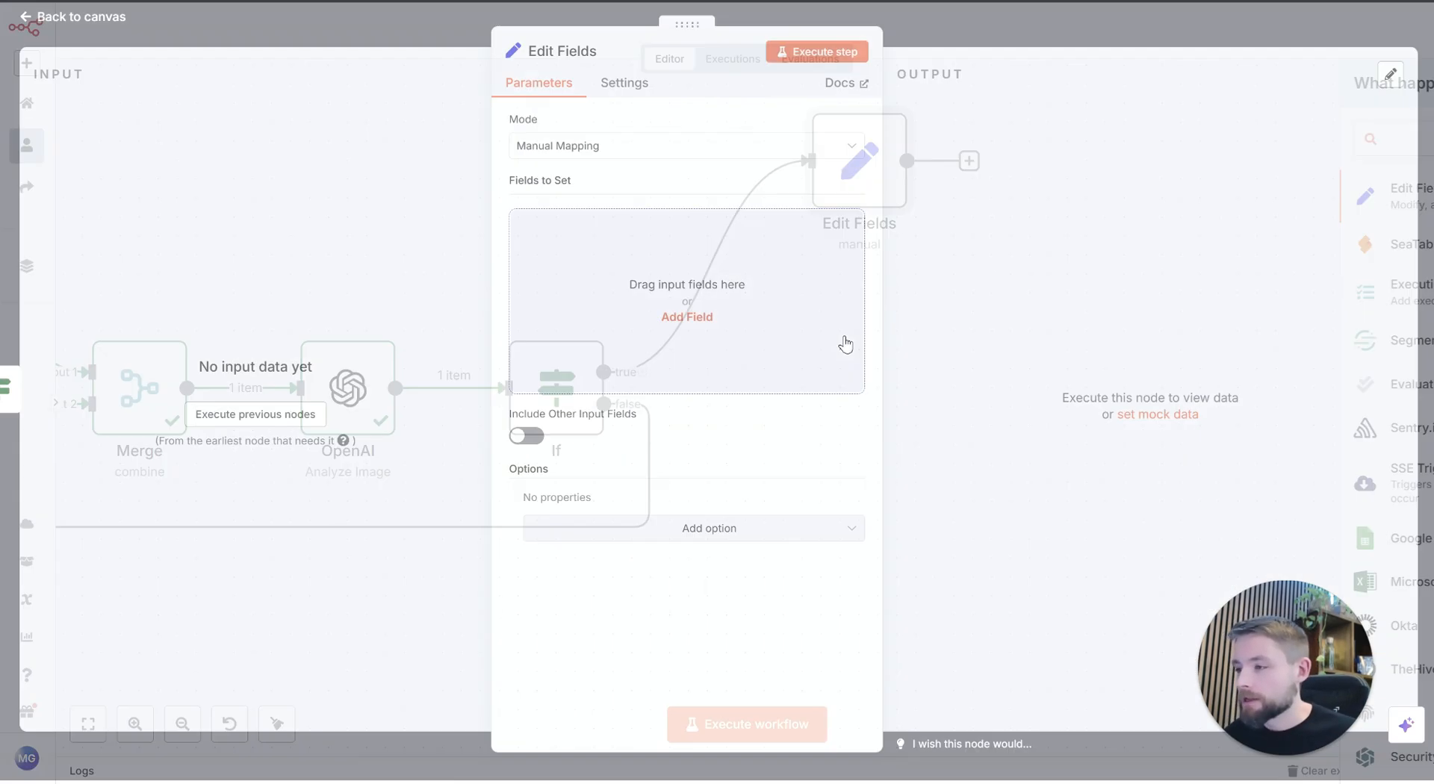
click(673, 322)
click(315, 19)
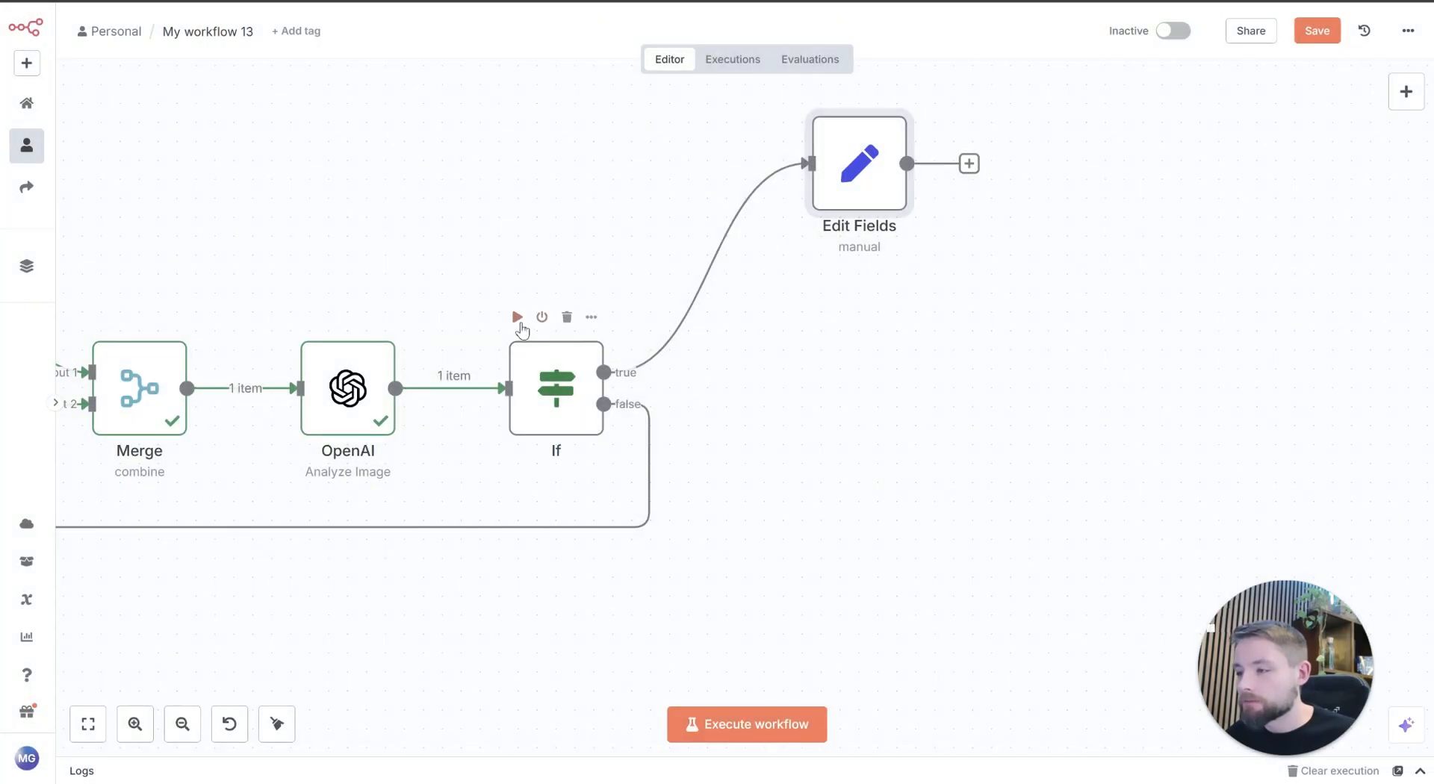
Step: Execute the workflow up to the If node and follow its progress through the AI Agent
click(518, 318)
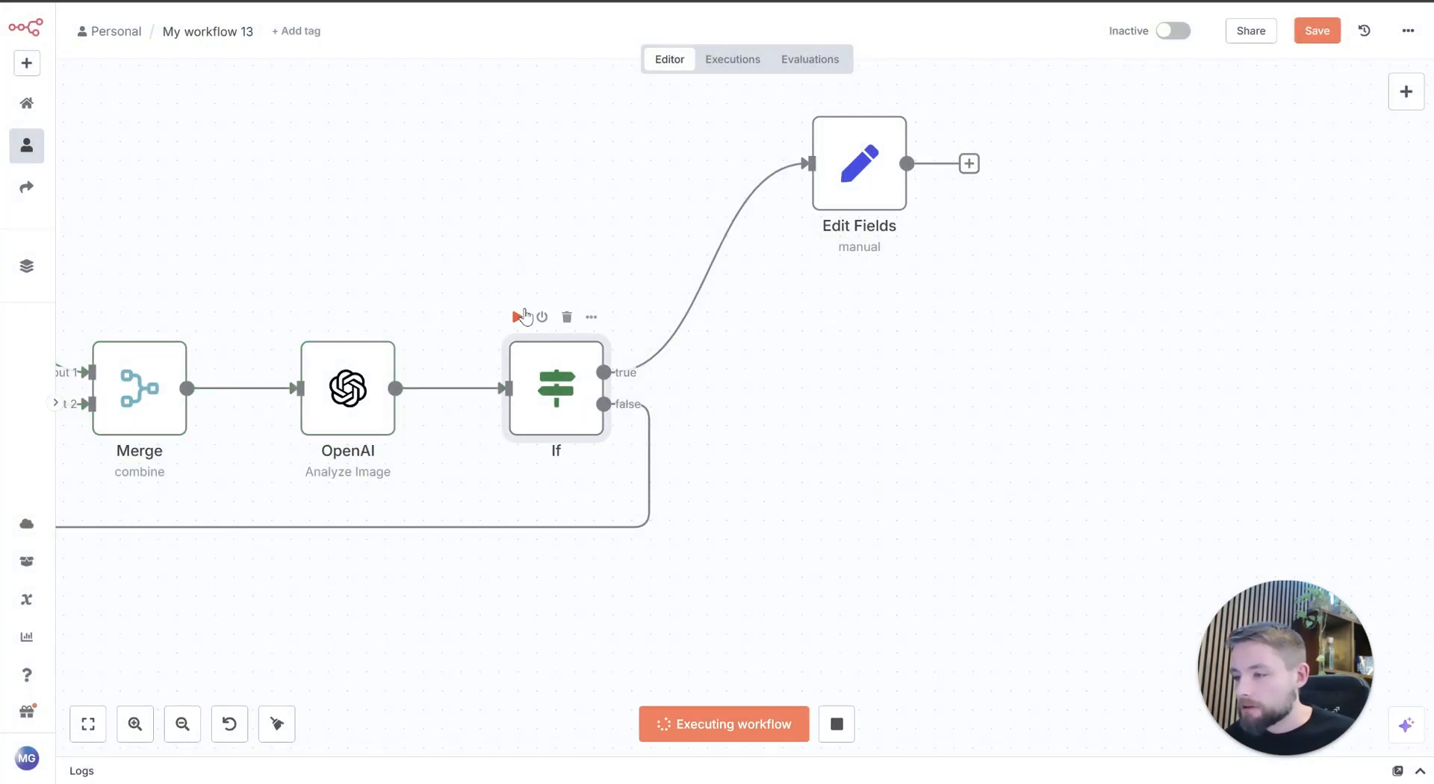
drag(406, 494, 1275, 428)
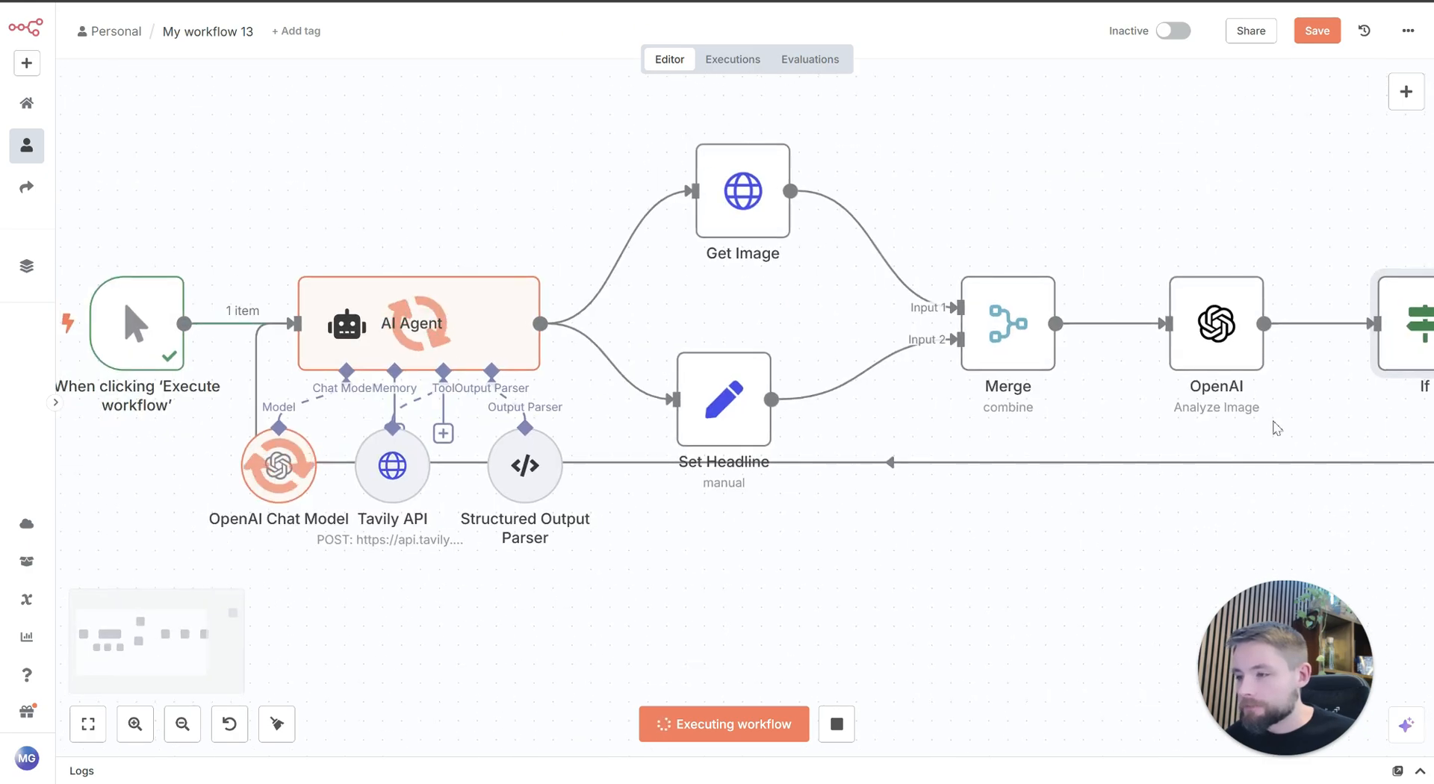
drag(819, 310, 711, 330)
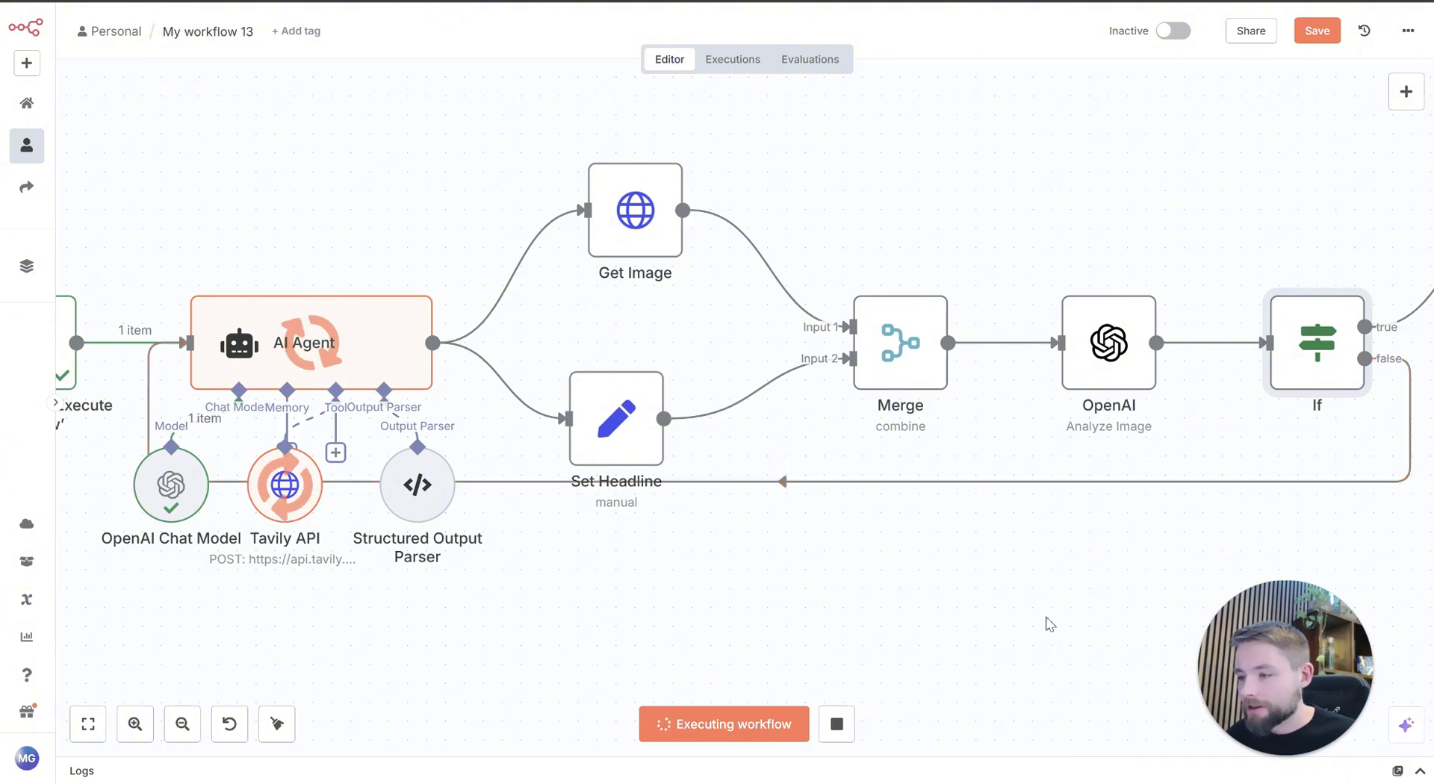
drag(1014, 608, 856, 593)
drag(1142, 656, 1430, 732)
drag(545, 202, 490, 216)
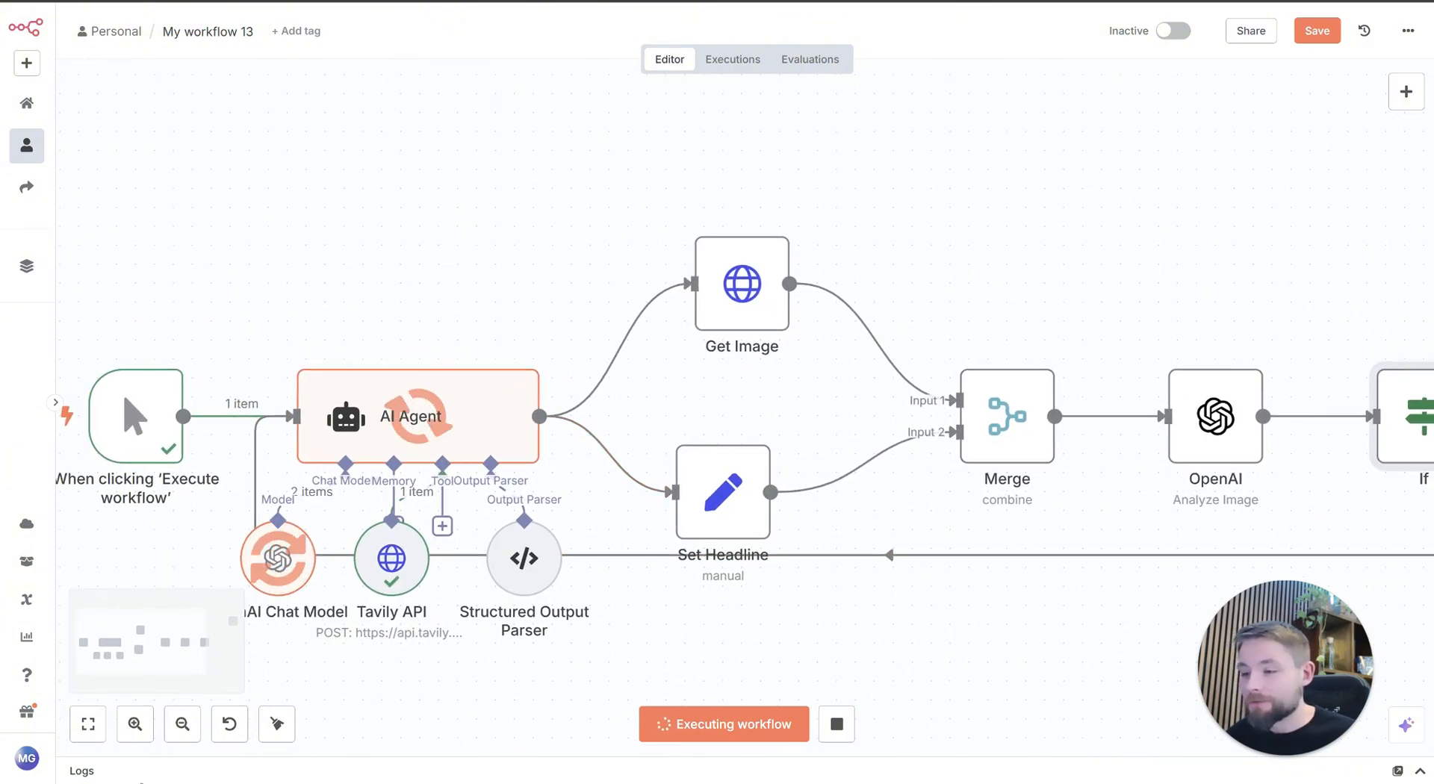
Step: Examine the AI Agent's output headline, image URL and description, and follow the run through to Edit Fields
click(183, 729)
double_click(482, 420)
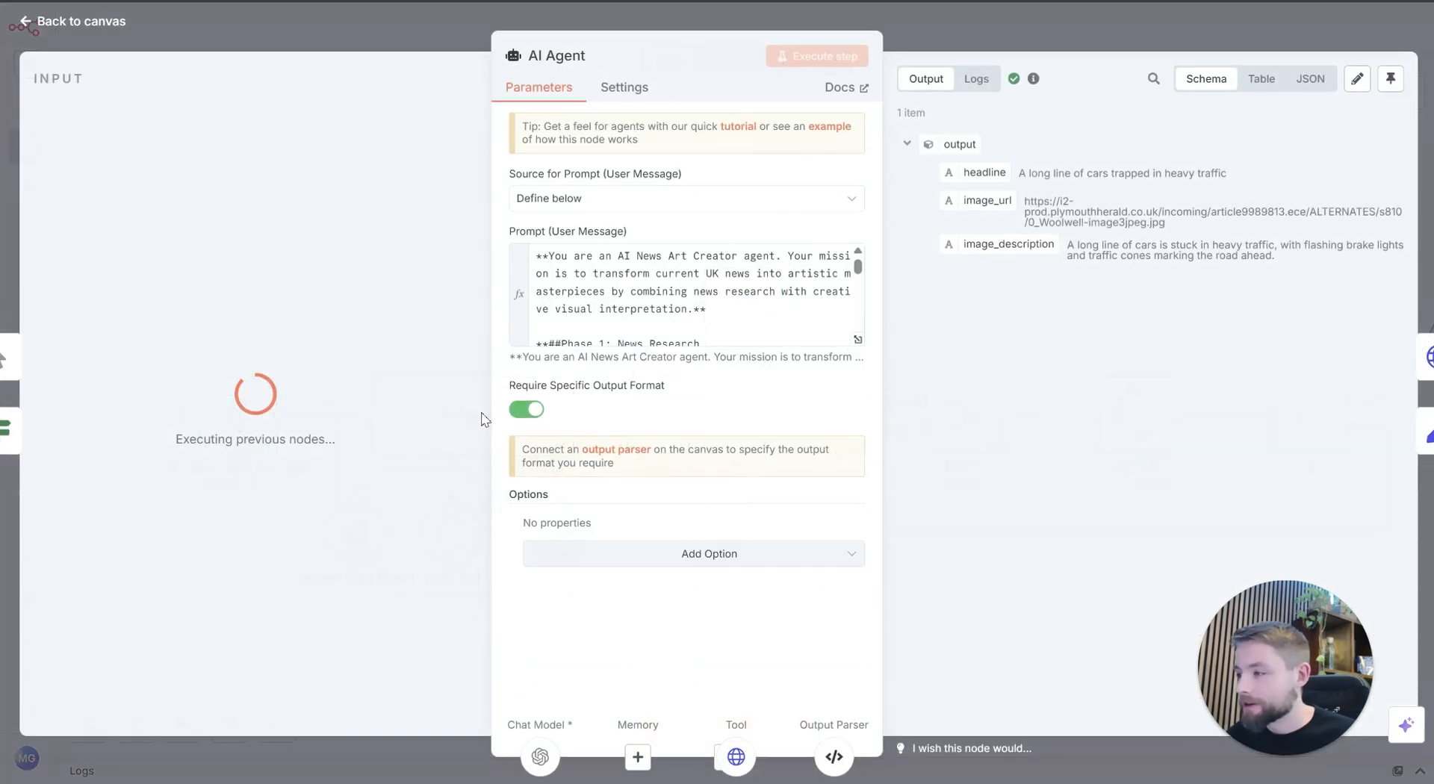
click(1144, 41)
drag(907, 470, 490, 416)
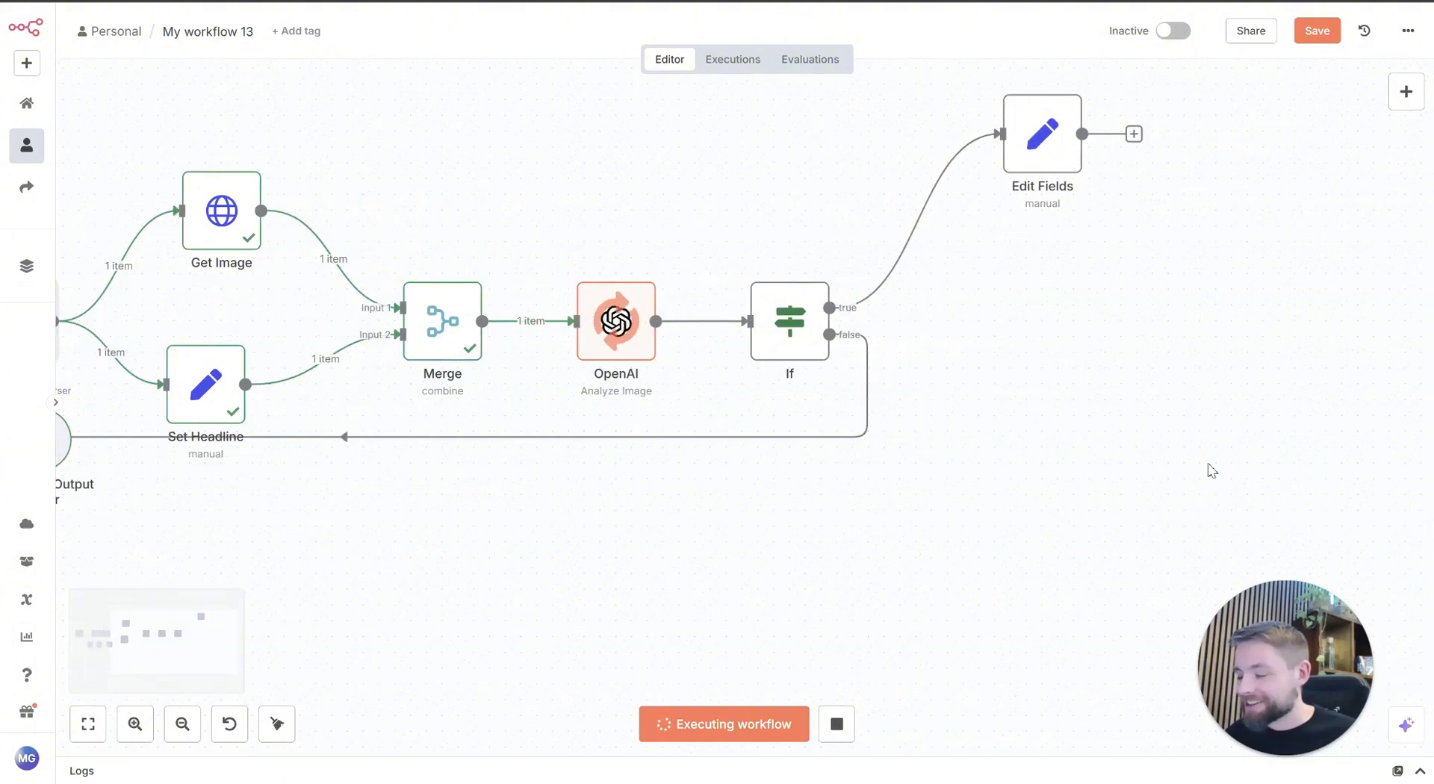
drag(1222, 460, 1154, 496)
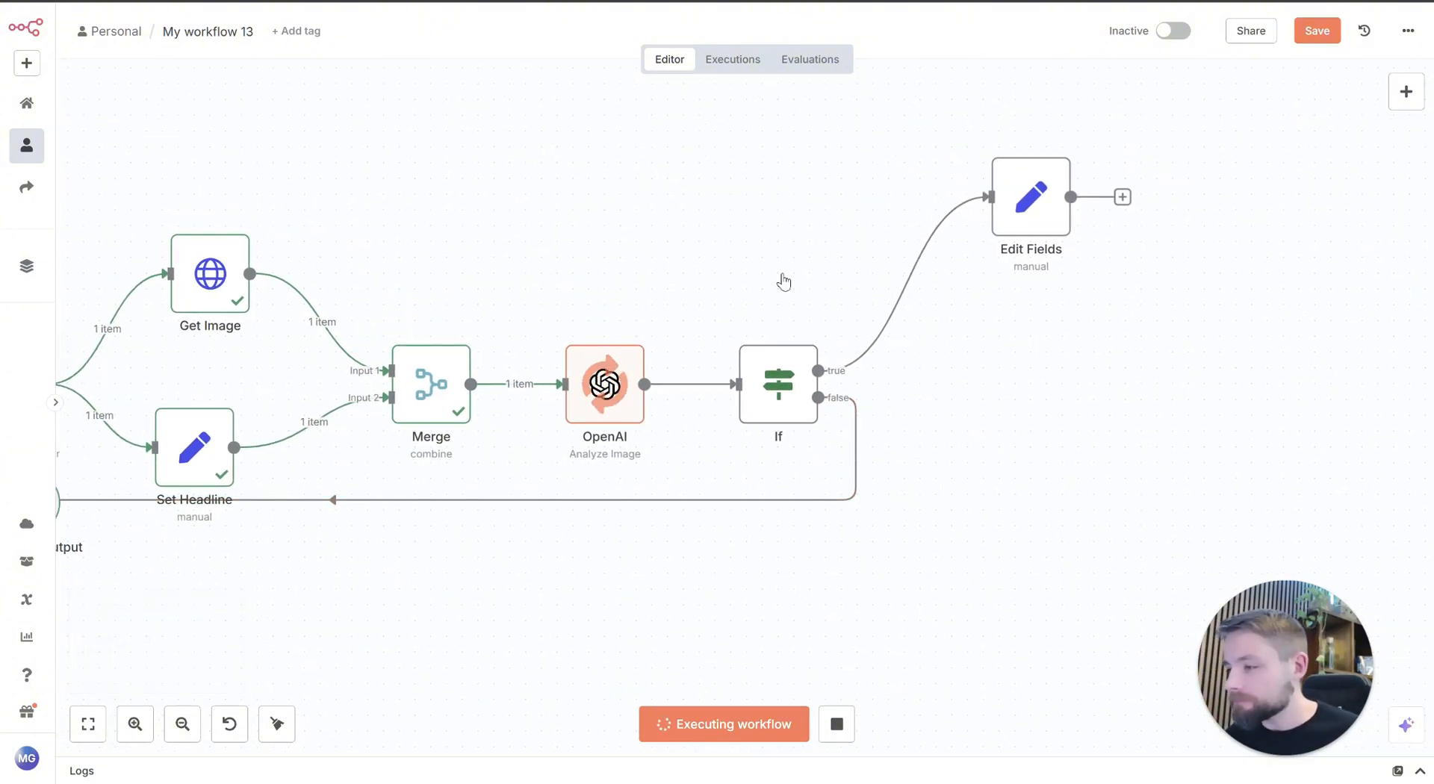
drag(1146, 351, 1130, 367)
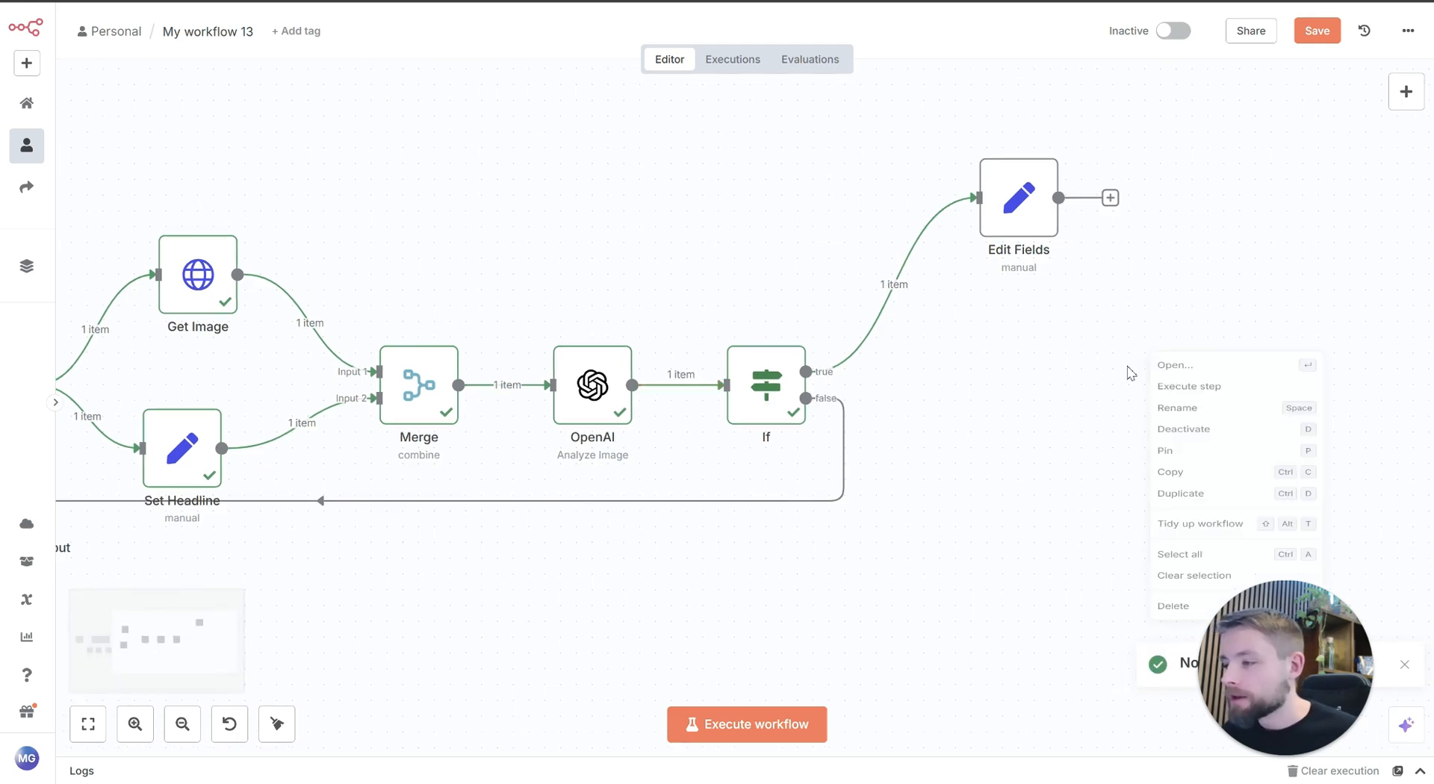
drag(948, 314, 907, 378)
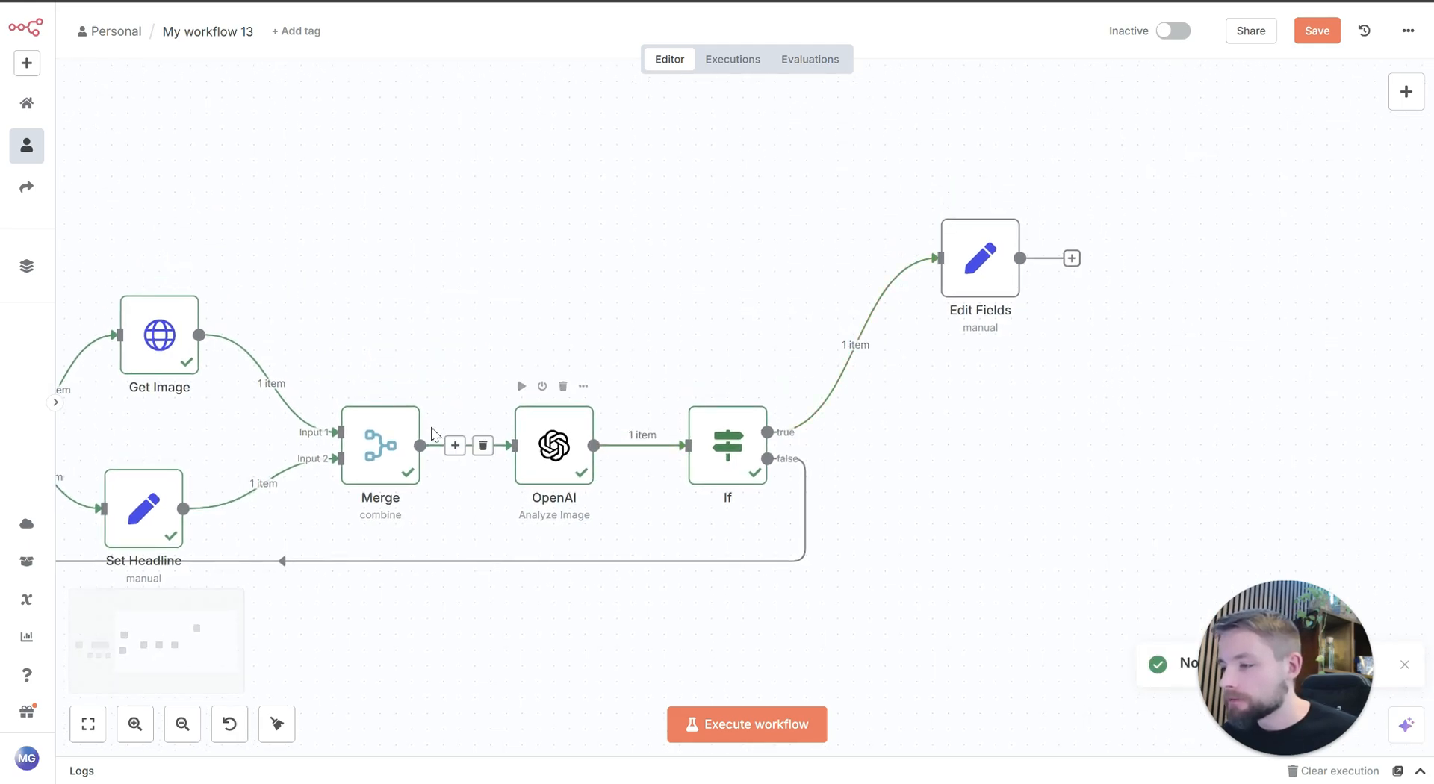
Step: Open the OpenAI node and view the binary image it received from Merge
click(552, 445)
double_click(551, 445)
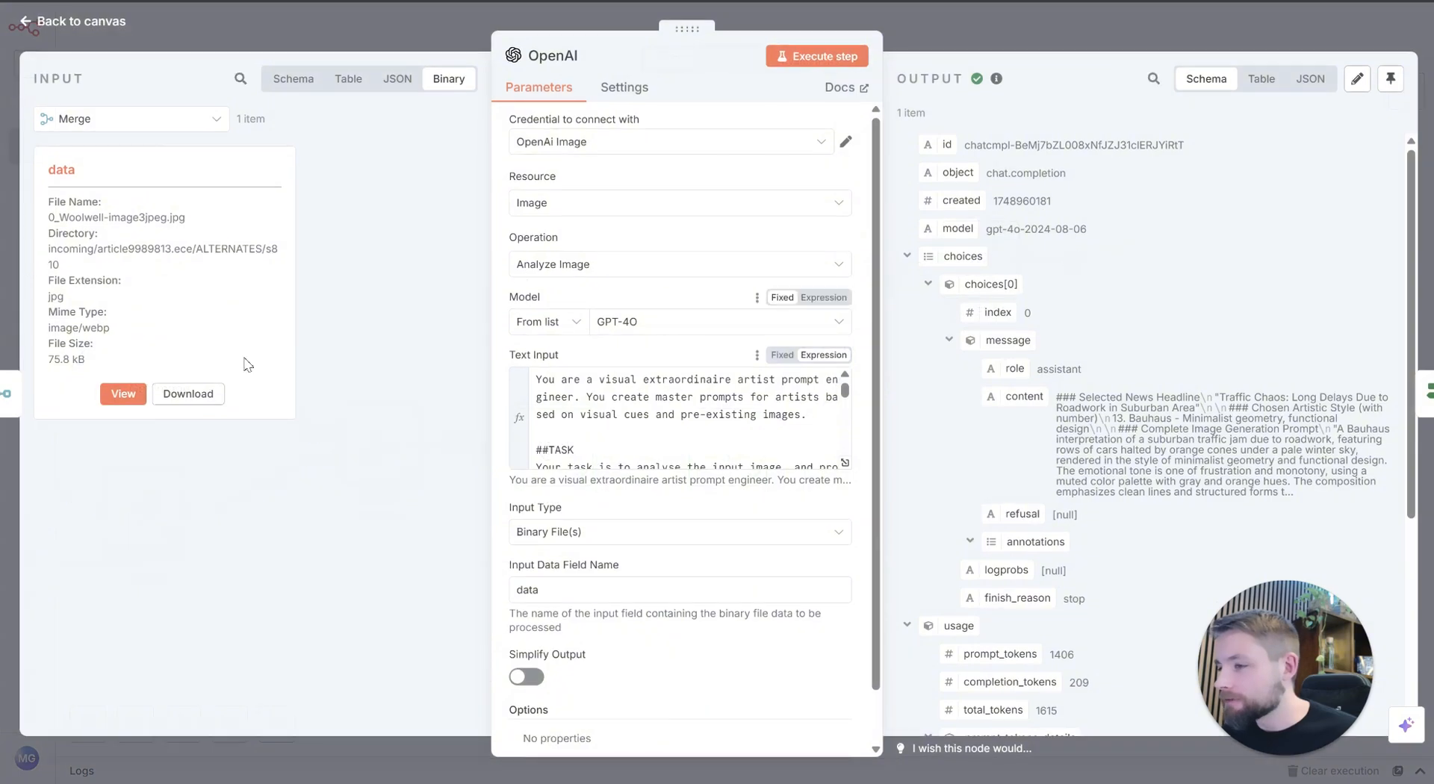
click(126, 395)
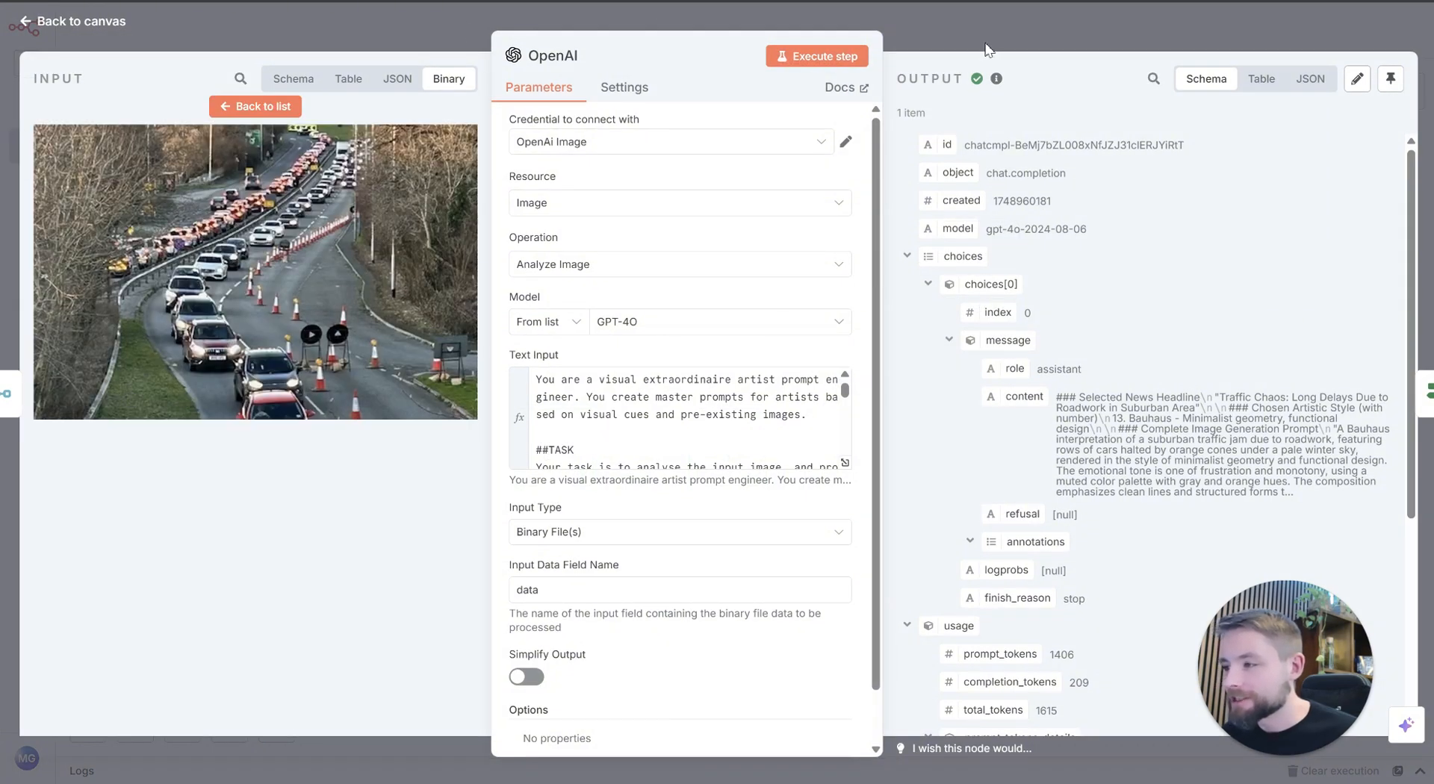
click(1043, 24)
Step: Open the Edit Fields node and check the OpenAI message content arriving from the If node
drag(1003, 349, 743, 375)
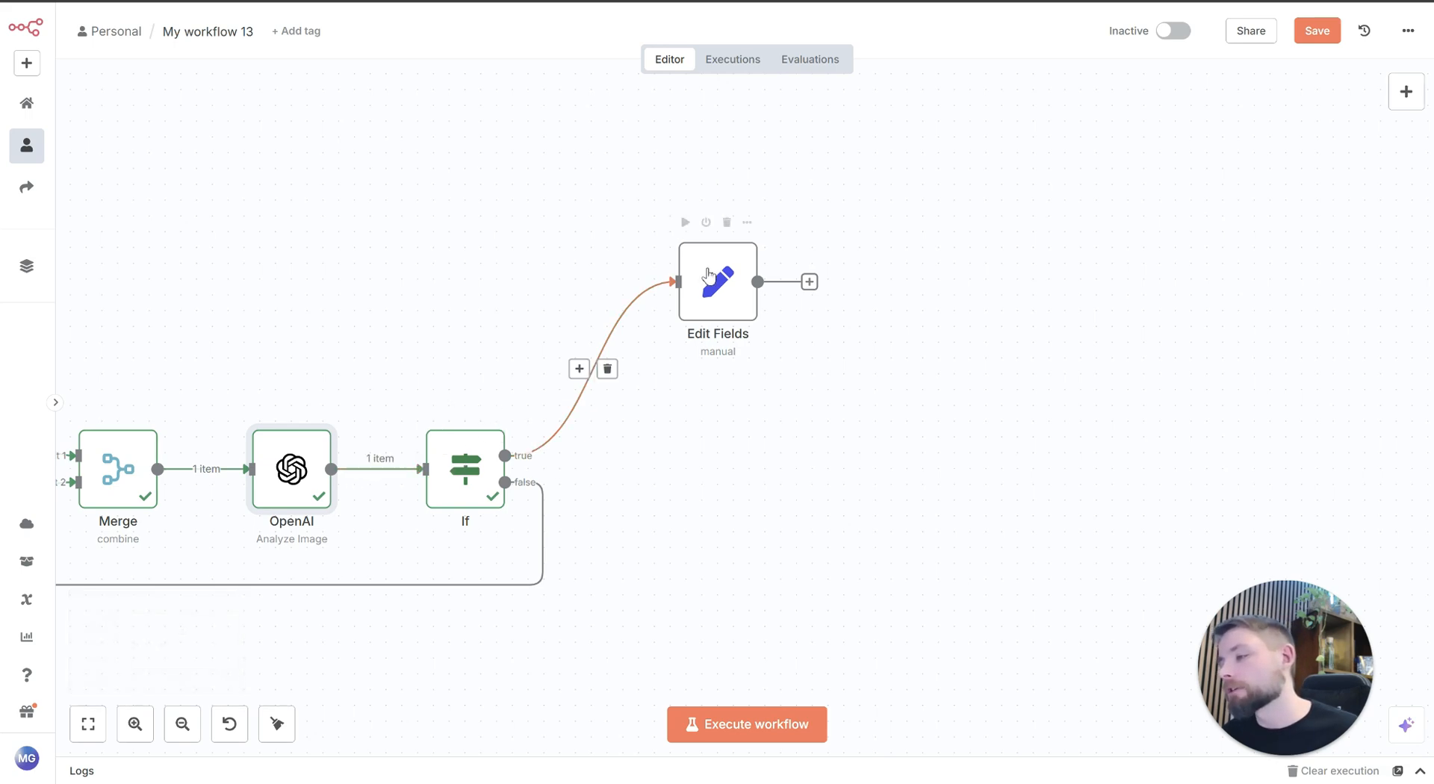
scroll(1056, 426, left, 10)
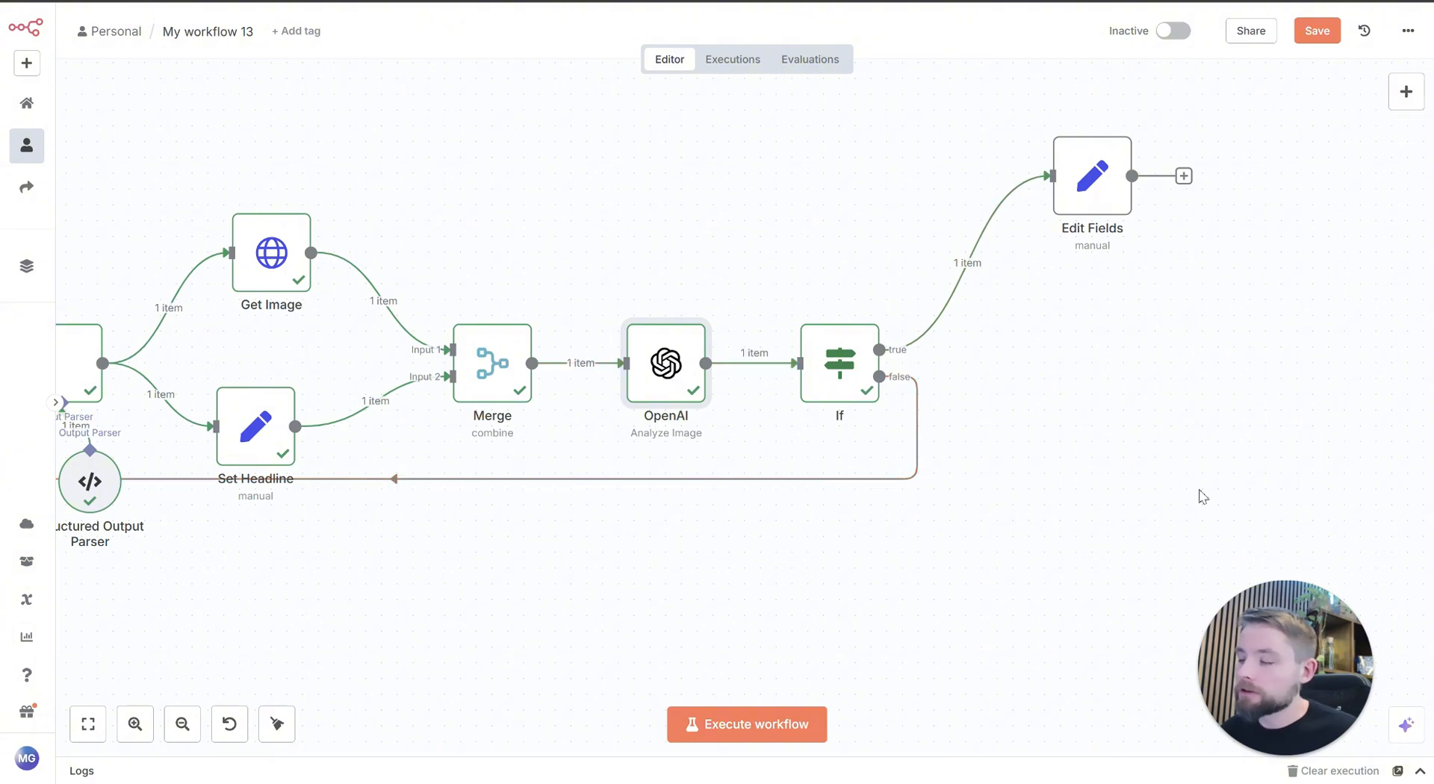
scroll(1207, 463, left, 3)
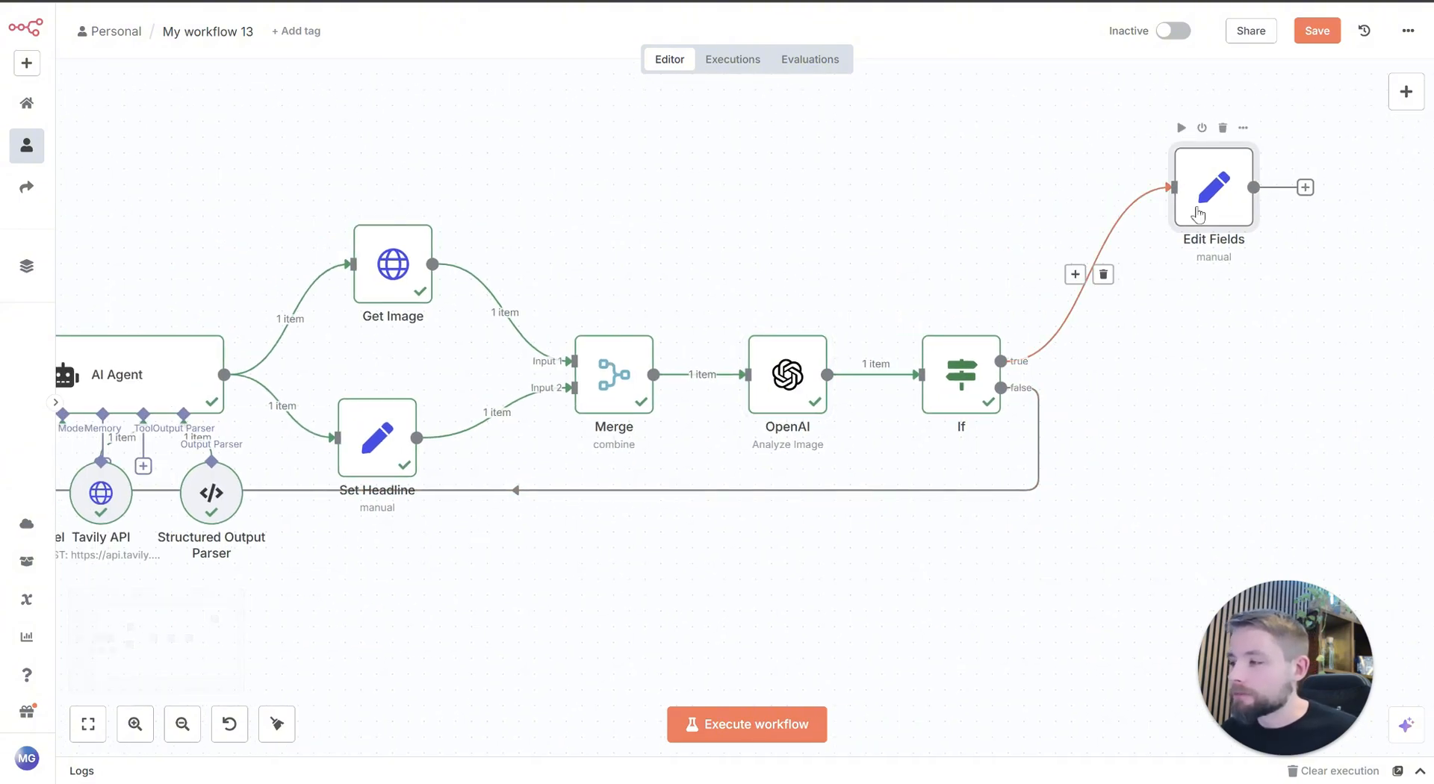
double_click(1197, 215)
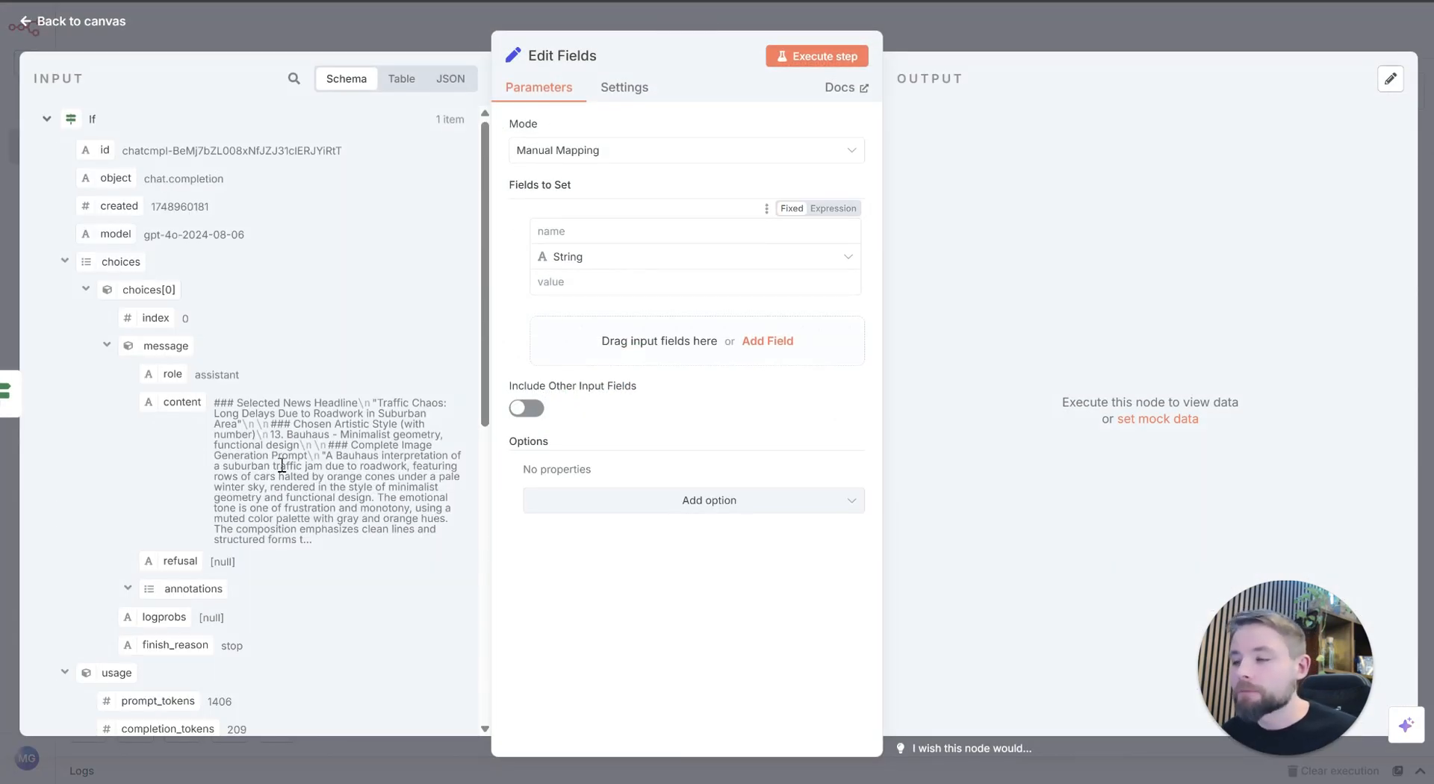
click(1154, 30)
Step: Pin the AI Agent node's output data and return to the canvas
scroll(802, 544, left, 3)
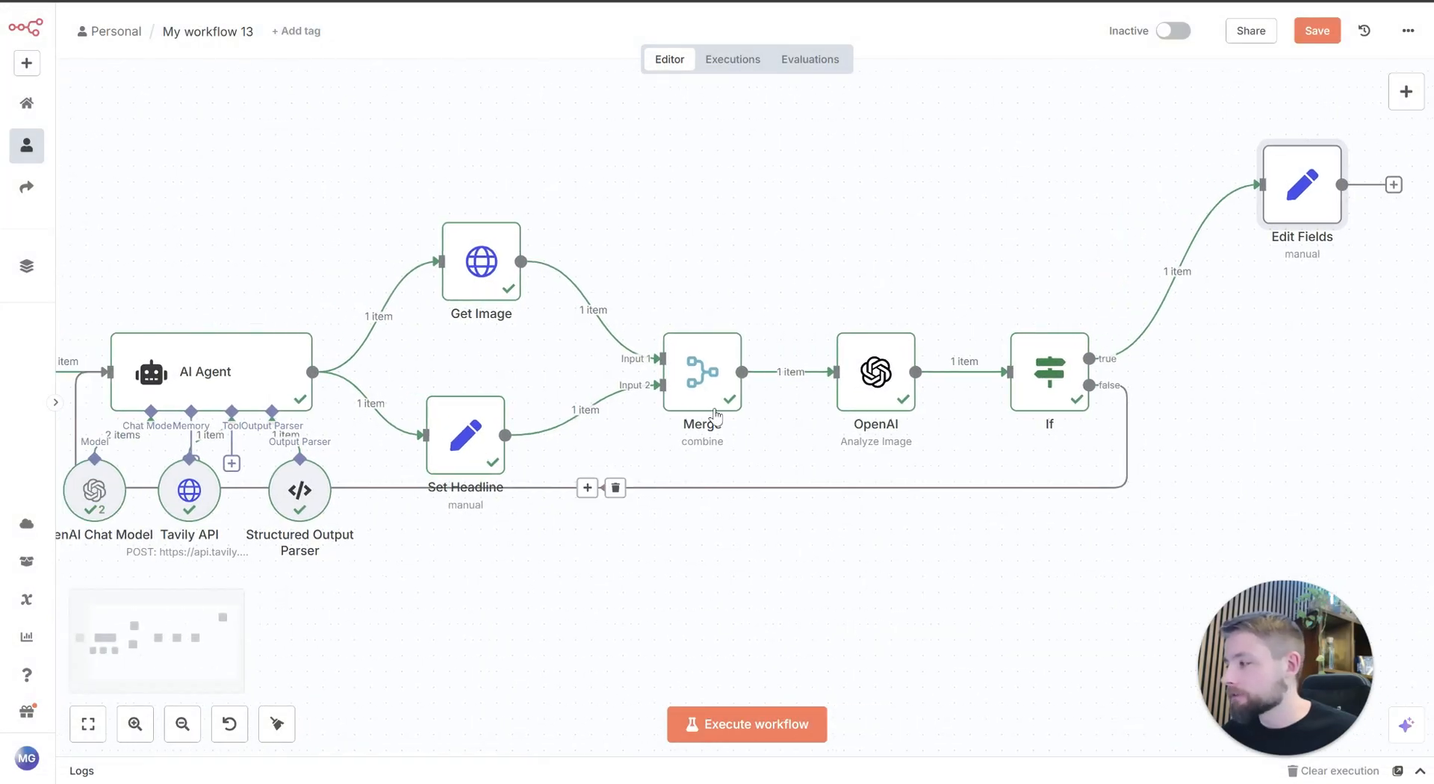
scroll(807, 528, left, 3)
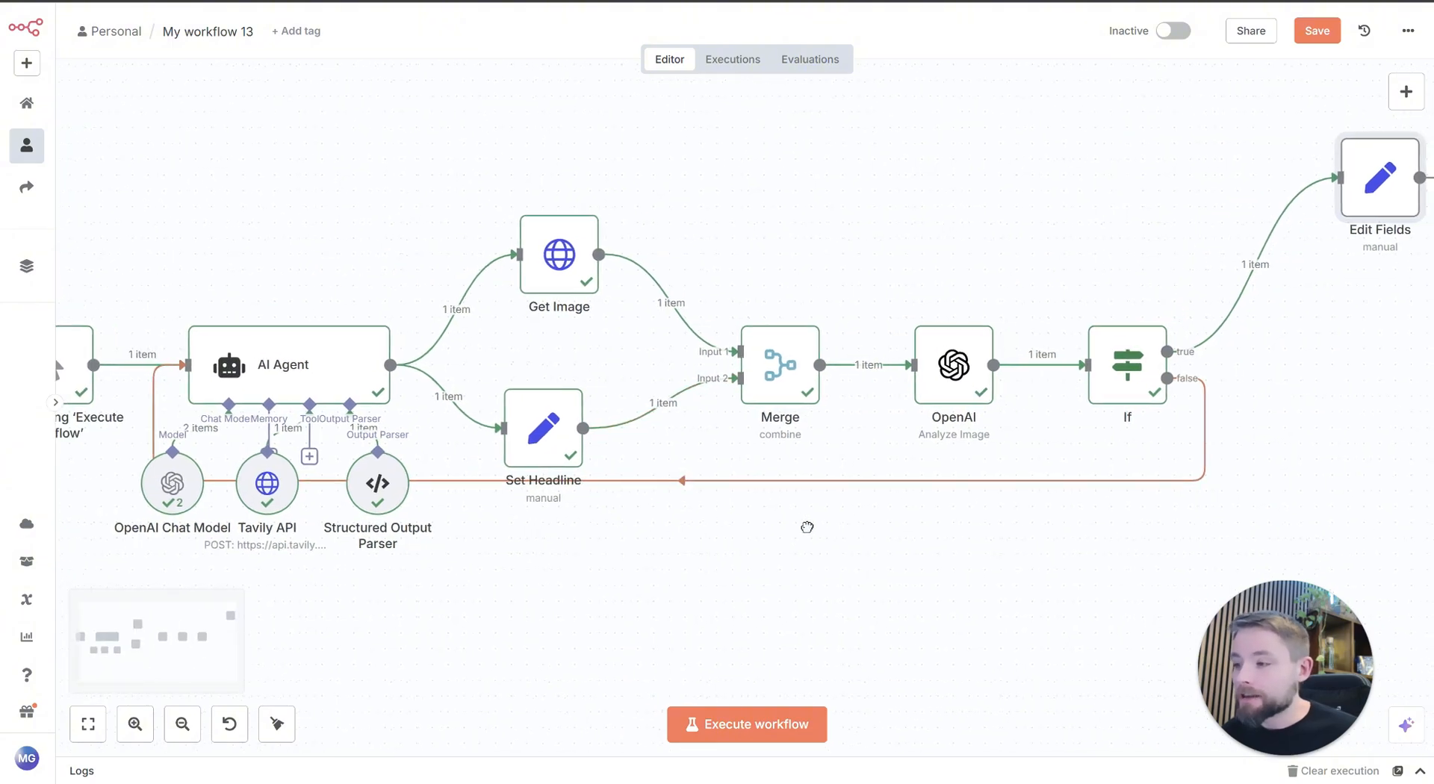
scroll(836, 515, down, 1)
scroll(837, 516, right, 3)
scroll(837, 515, down, 1)
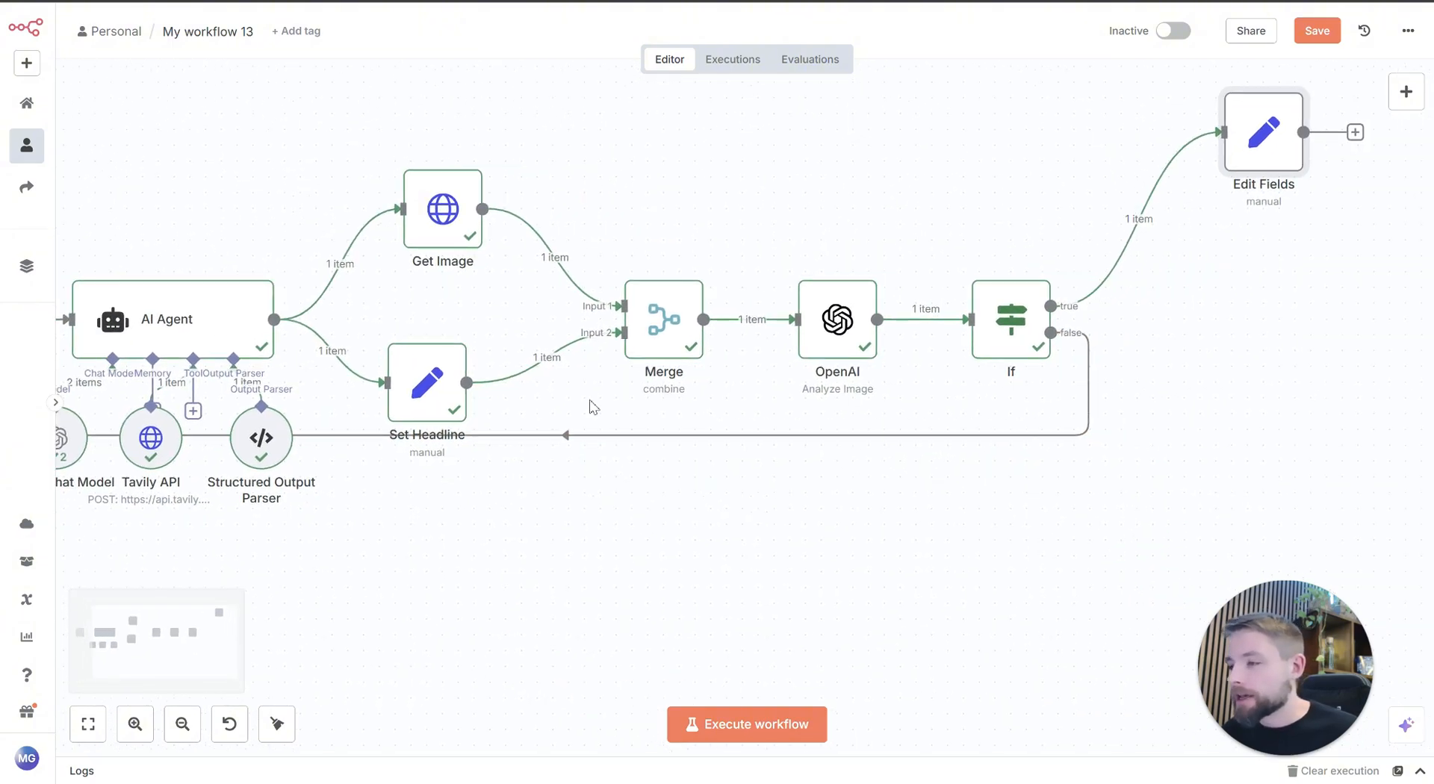
double_click(198, 304)
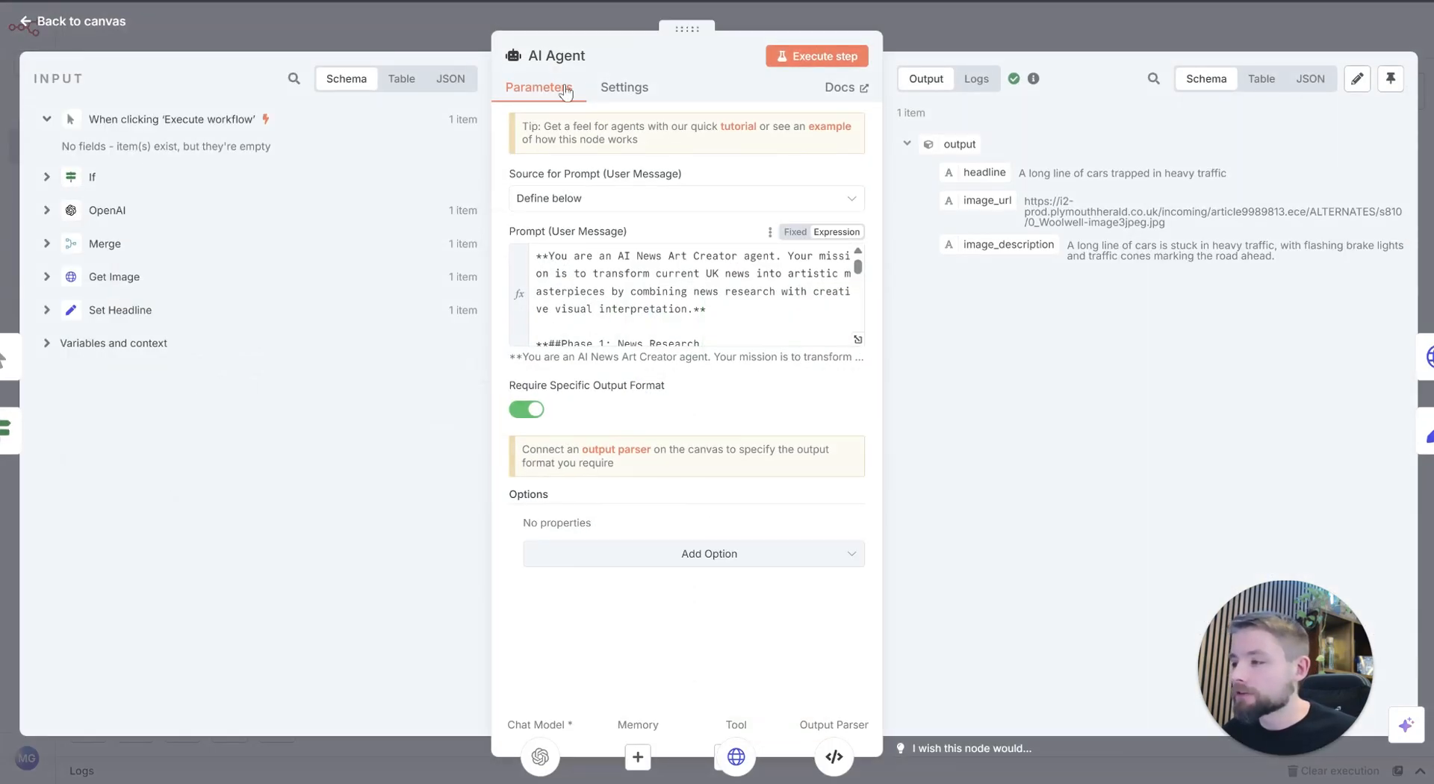
click(1393, 79)
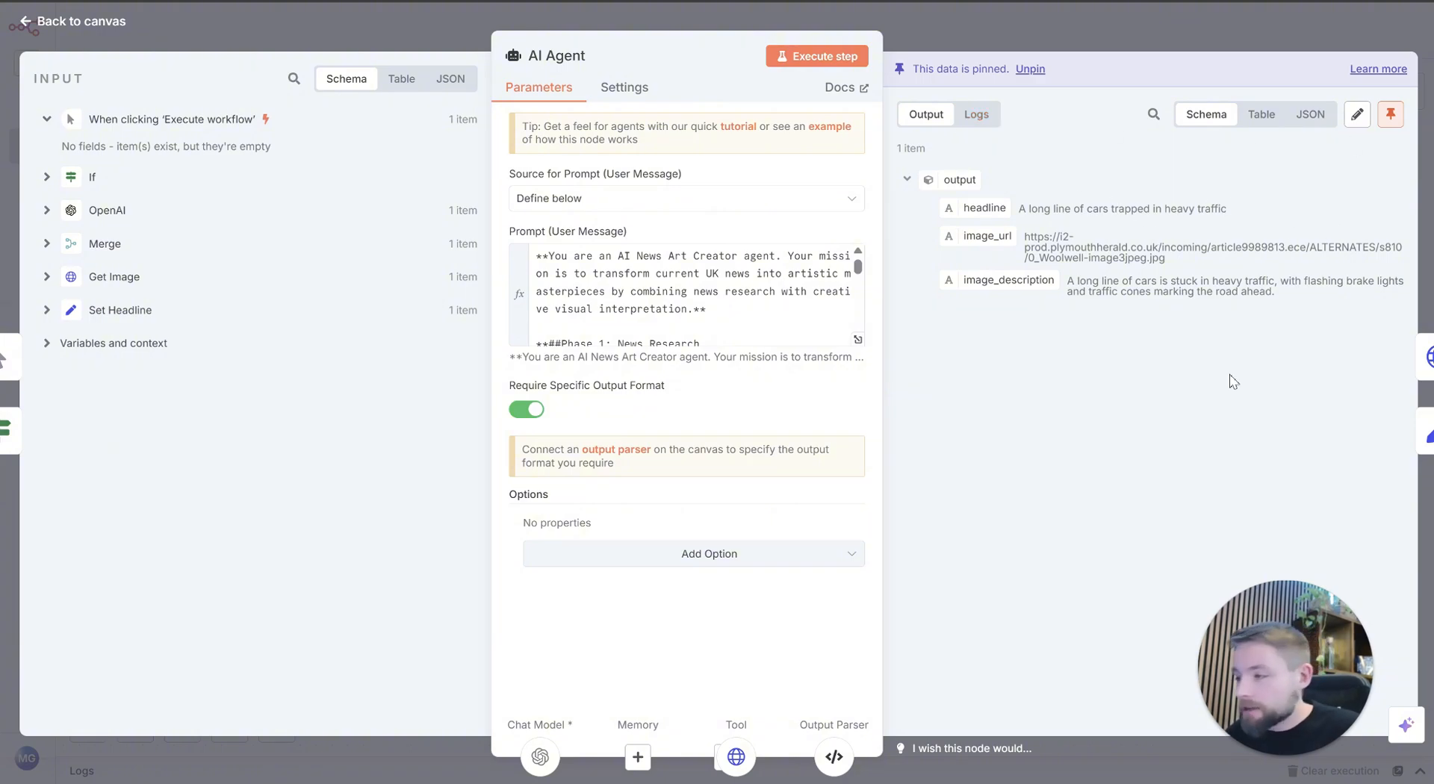
click(961, 20)
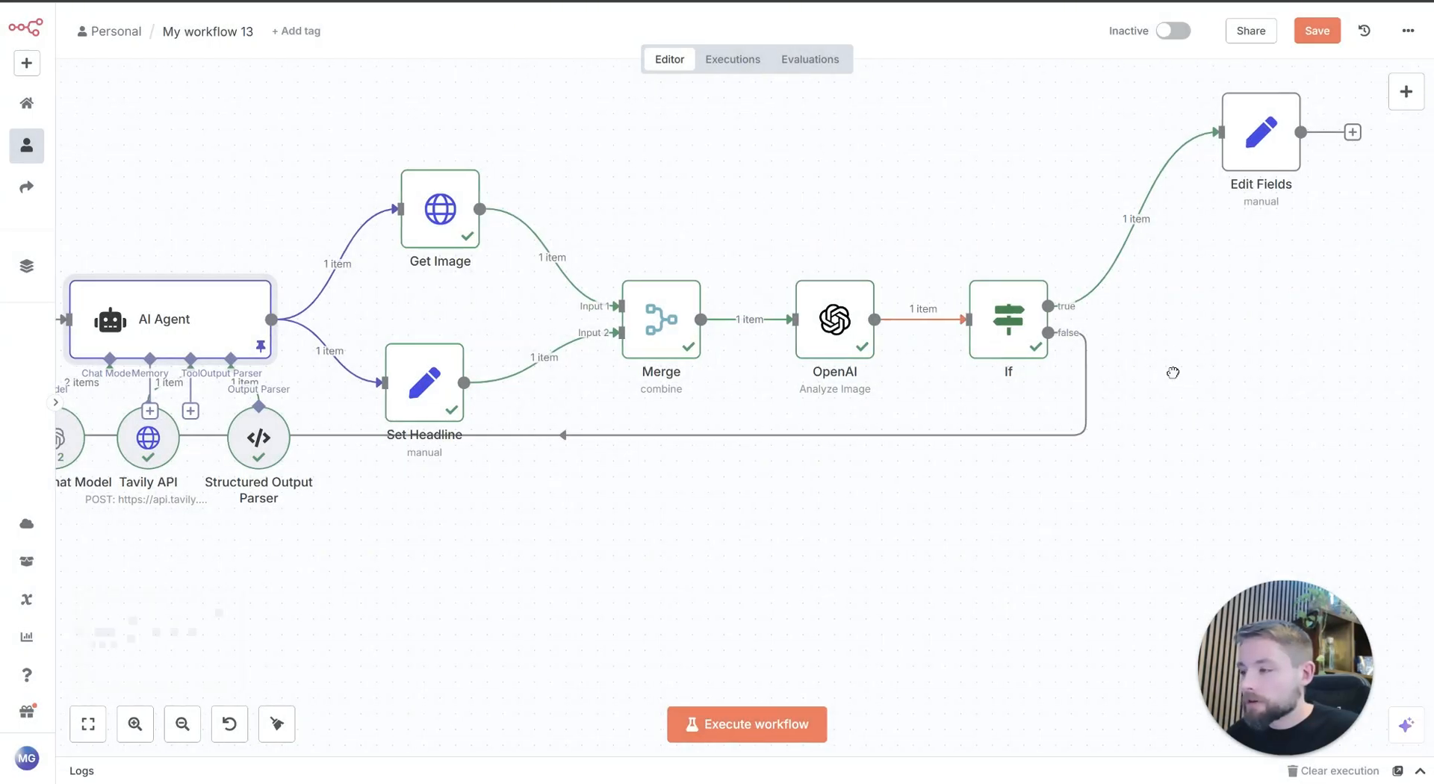
drag(1172, 371, 1209, 378)
drag(1135, 502, 1043, 555)
drag(774, 172, 819, 110)
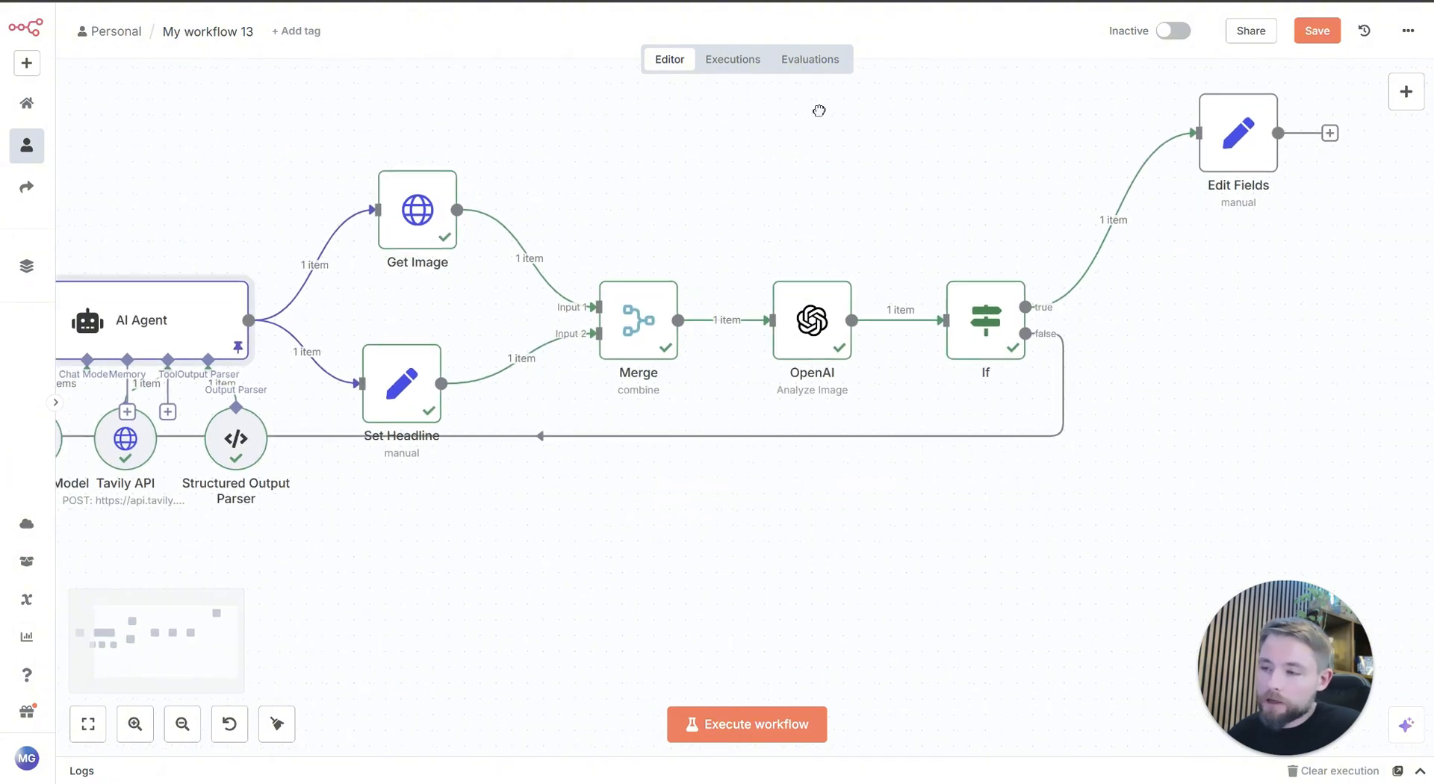
drag(702, 189, 810, 271)
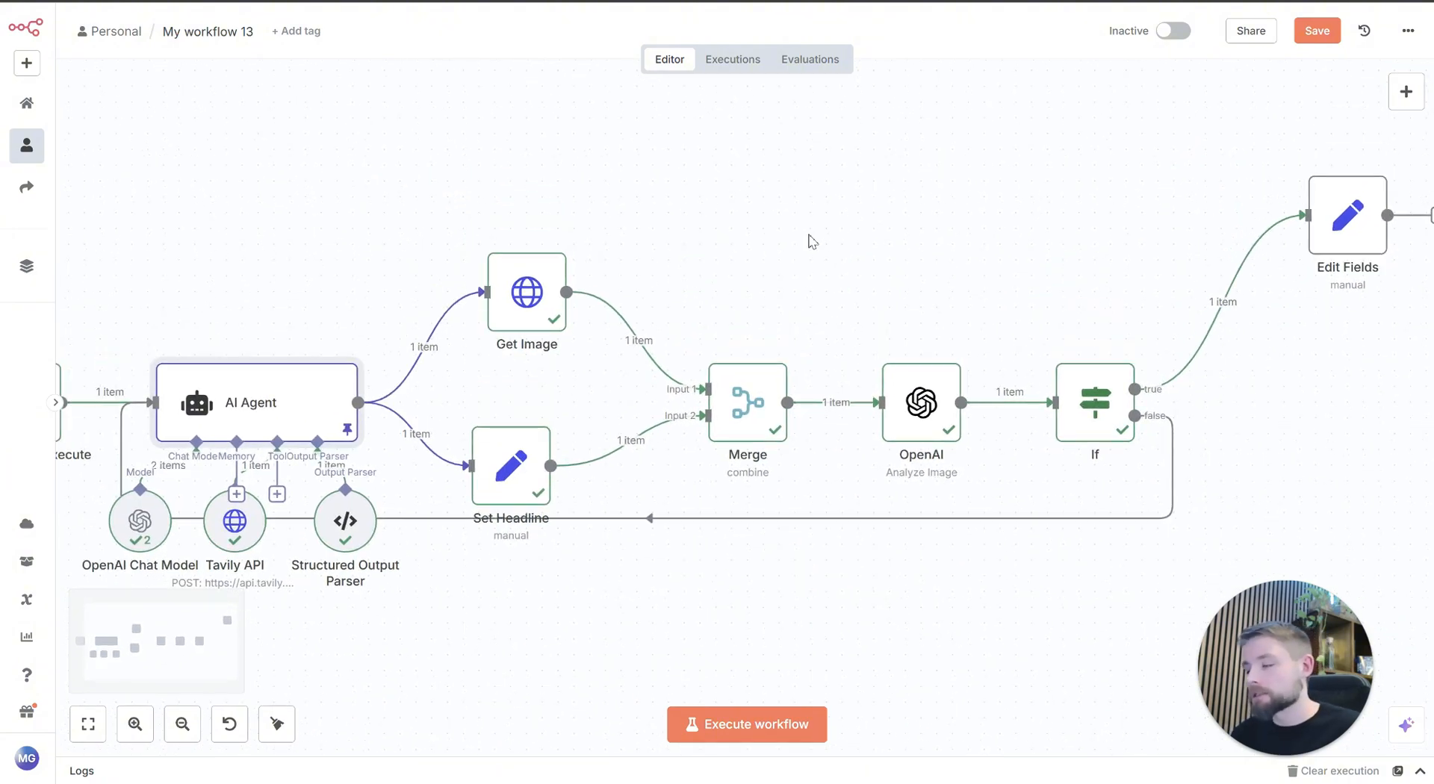
Step: Pin the OpenAI image analysis node's output data and return to the canvas
drag(756, 228, 569, 142)
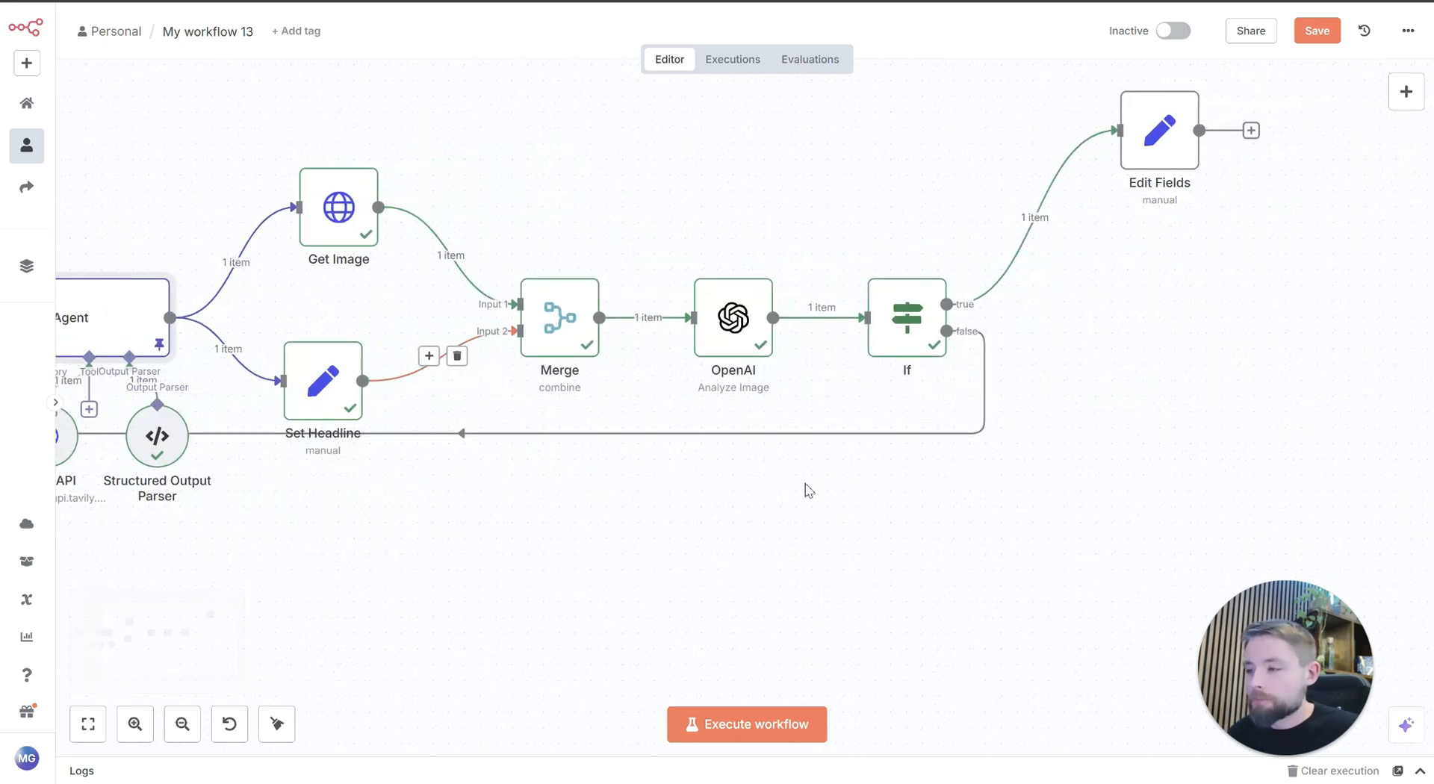
double_click(732, 341)
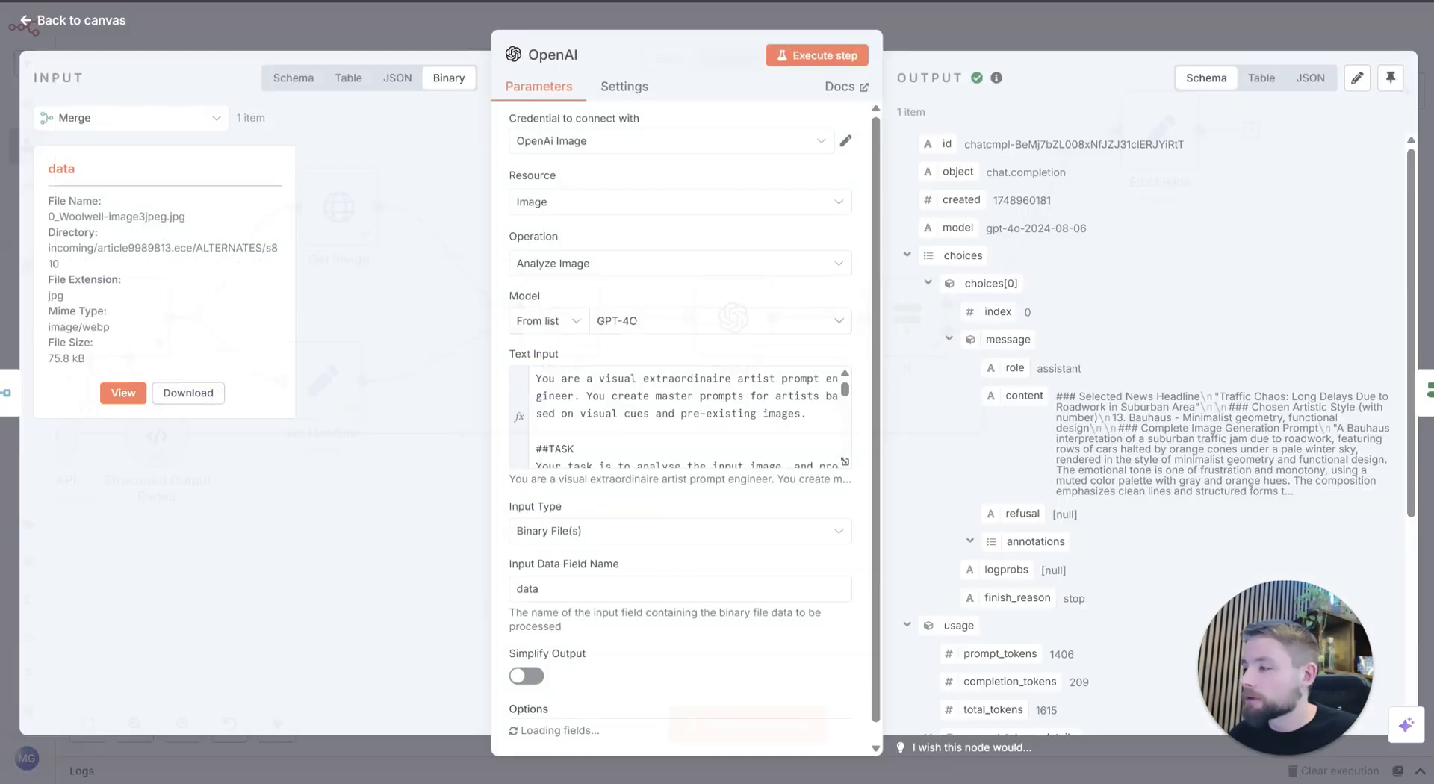
click(1390, 78)
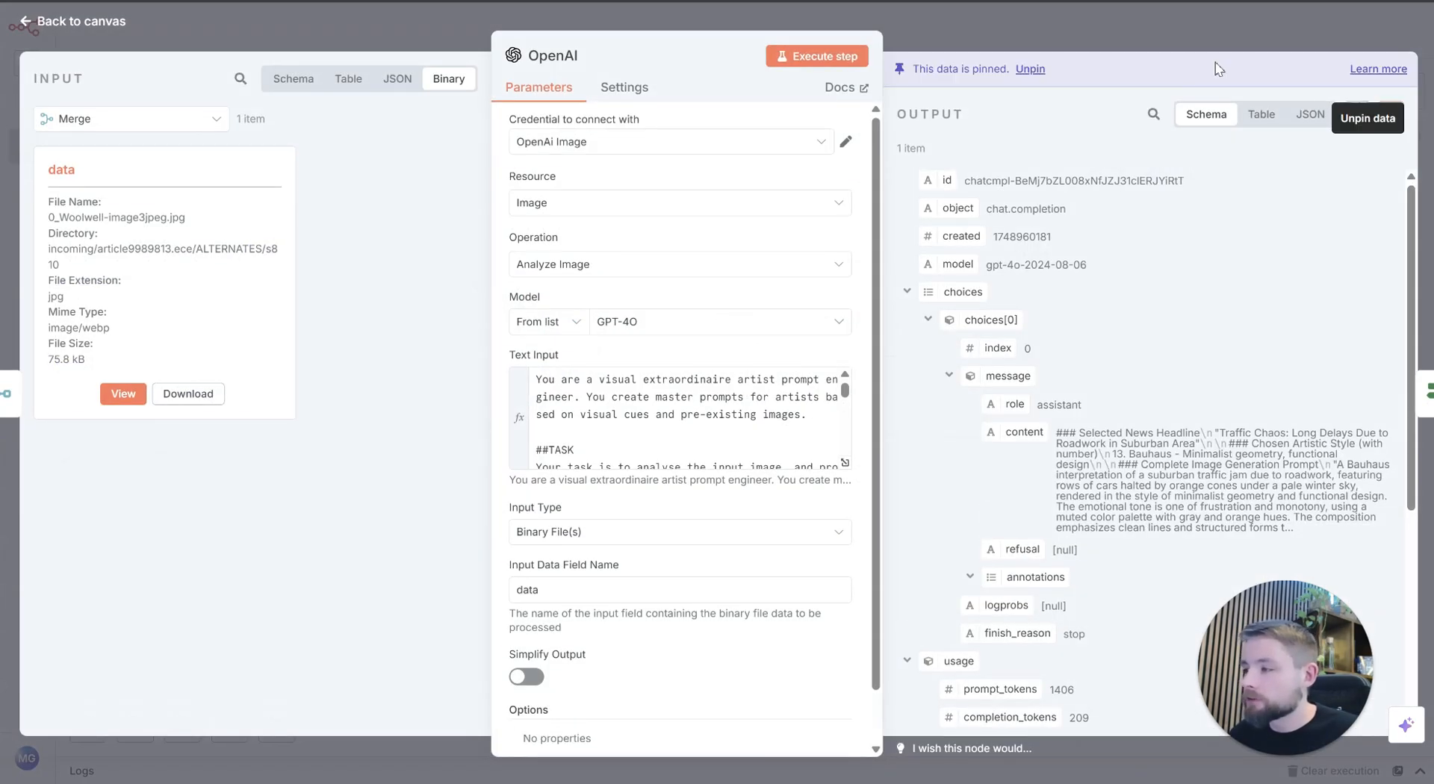
click(1150, 27)
Step: Rename the Edit Fields node to "Set Filename" and name its first string field fileName
scroll(850, 361, right, 5)
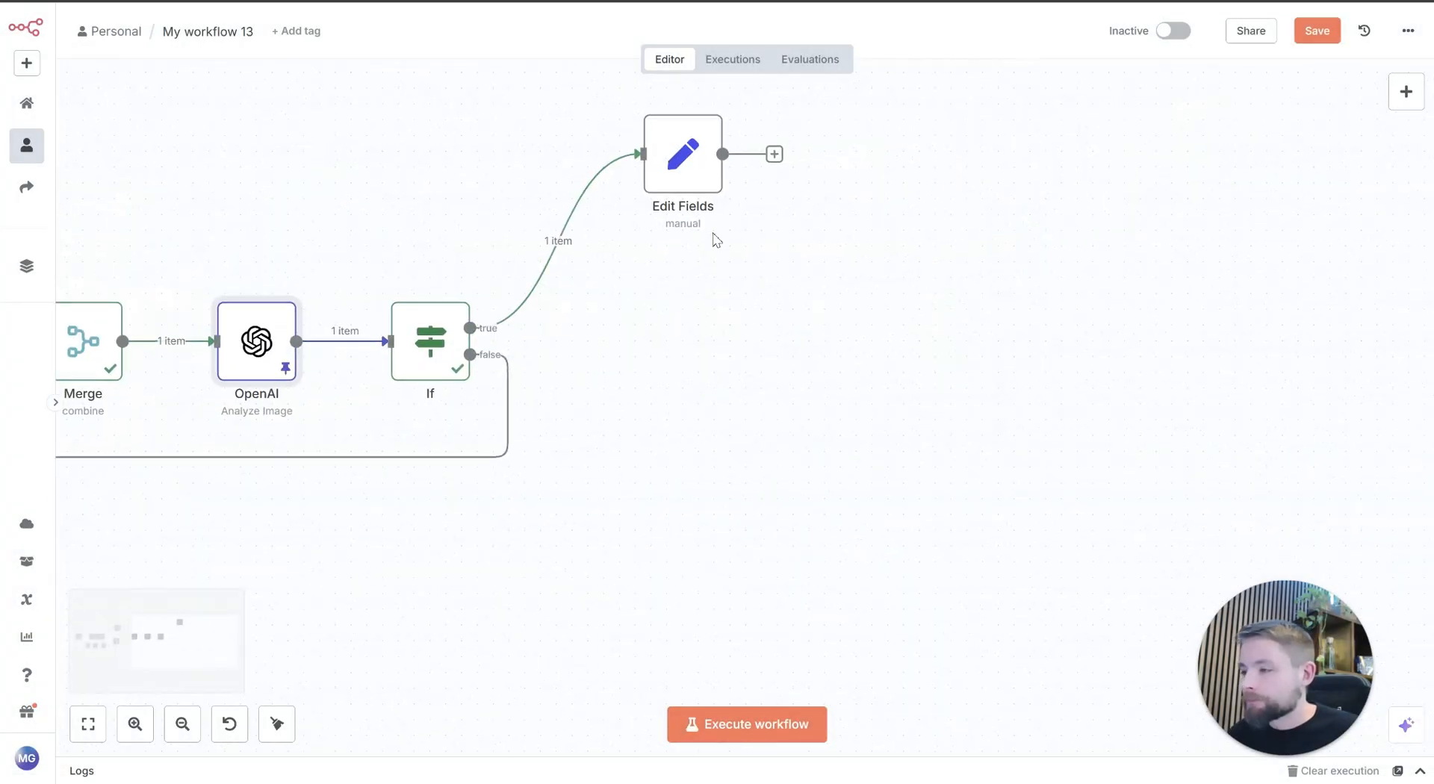
double_click(689, 183)
click(556, 57)
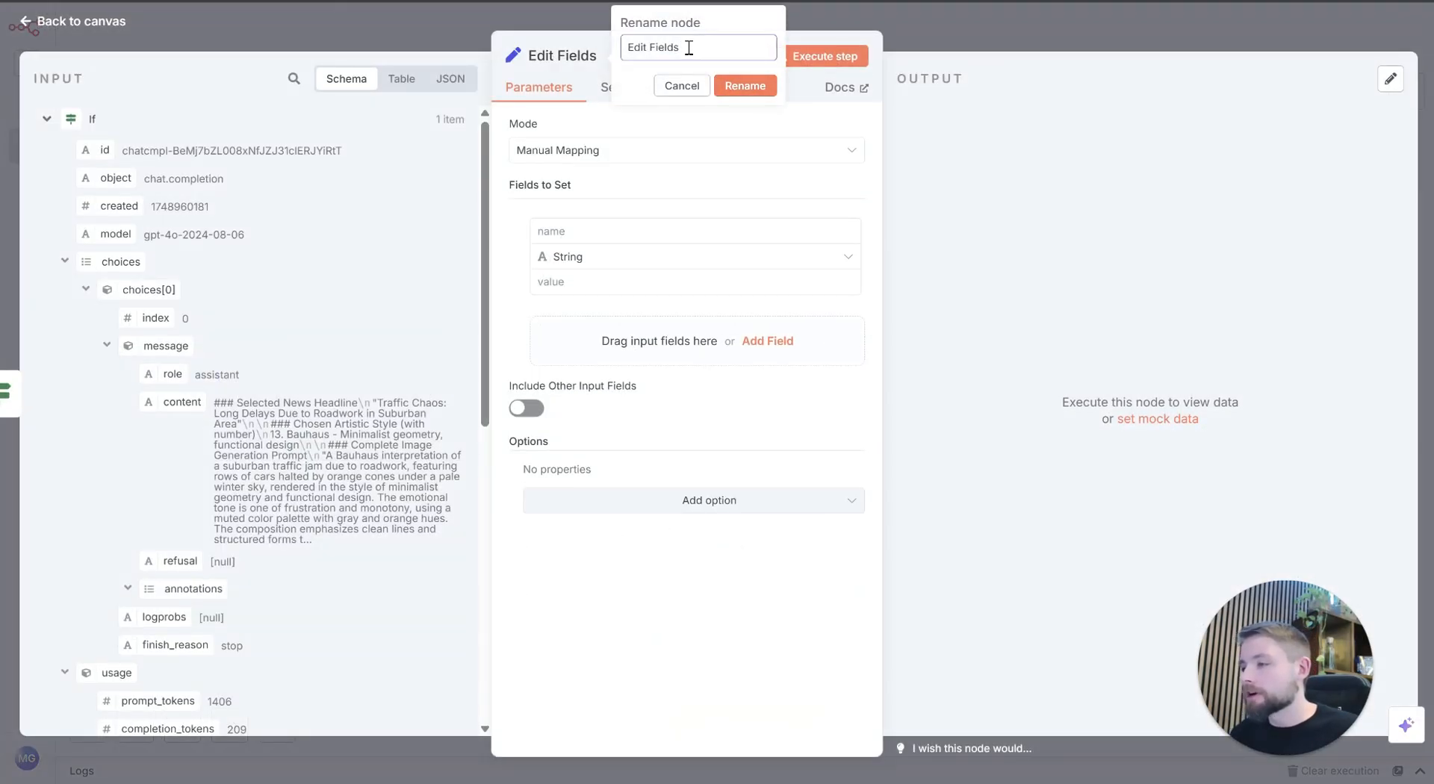
key(ctrl+a)
text(G)
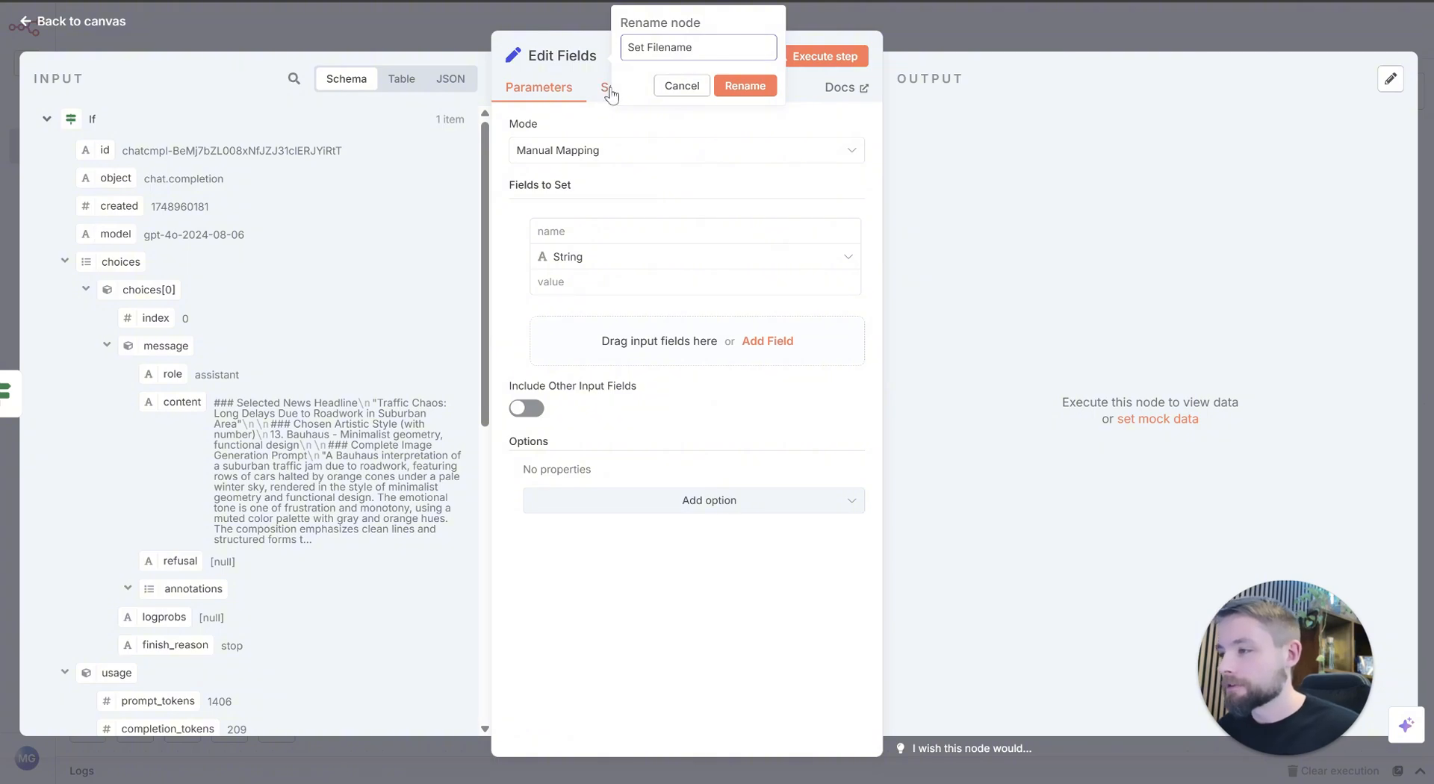
click(741, 85)
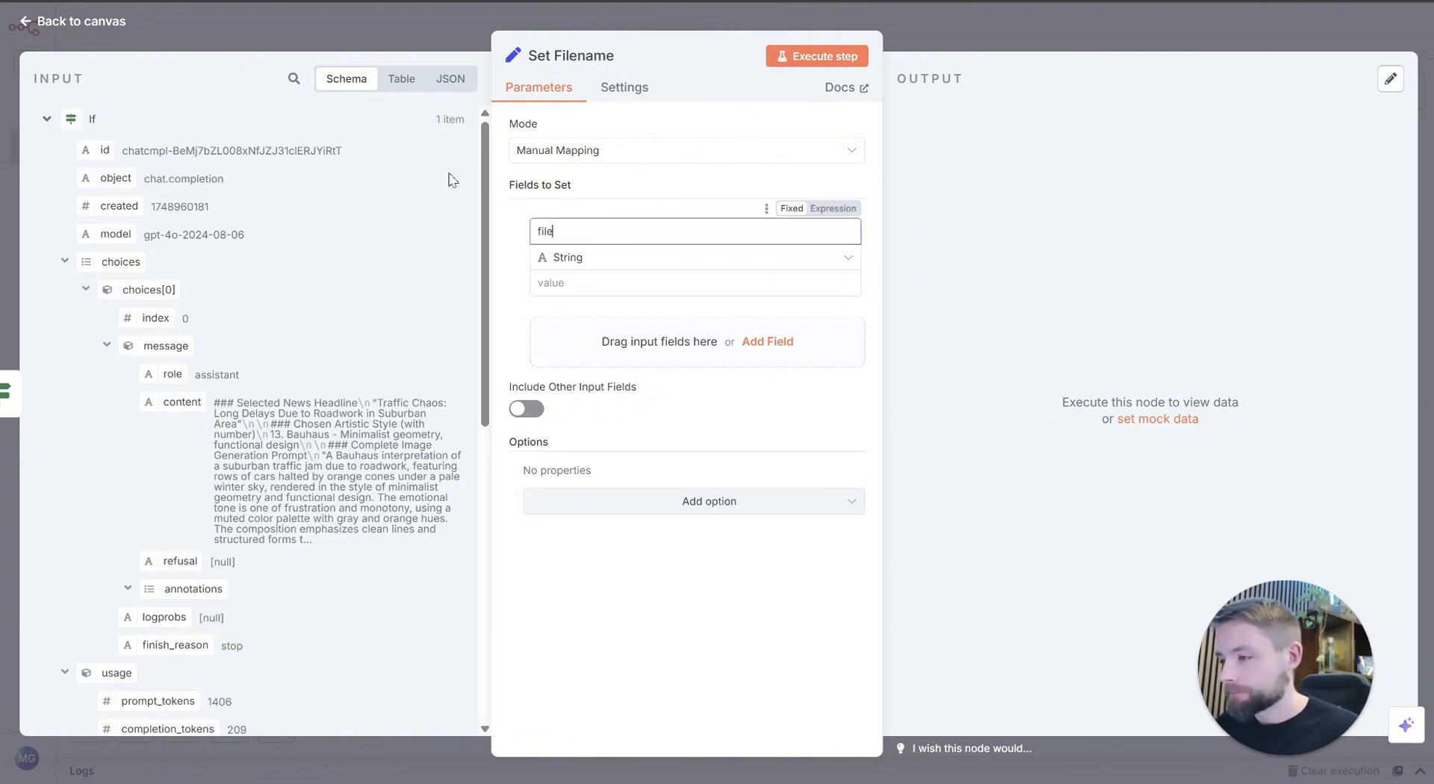
click(579, 282)
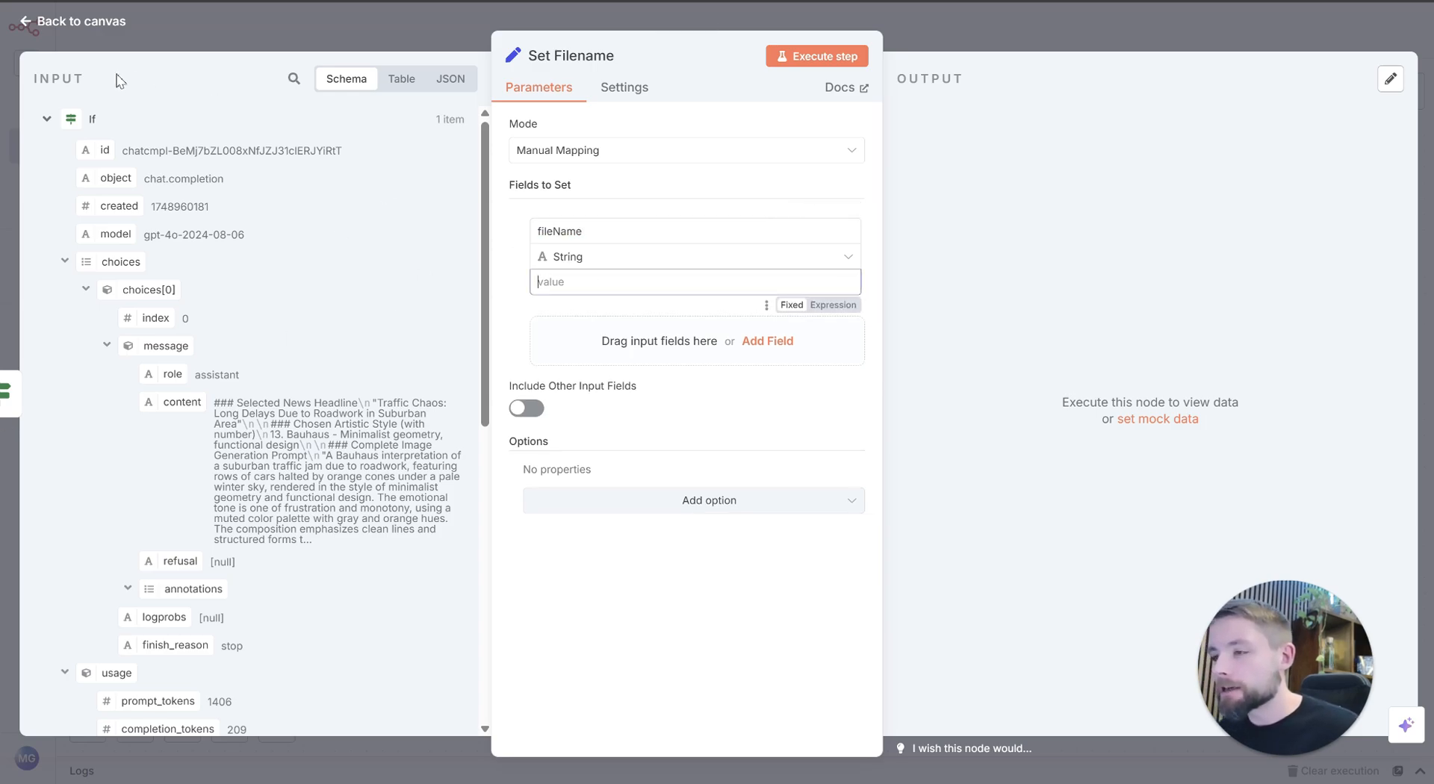
Step: Look through the earlier nodes' data in the Set Filename input for a file name source, then close the node
click(47, 120)
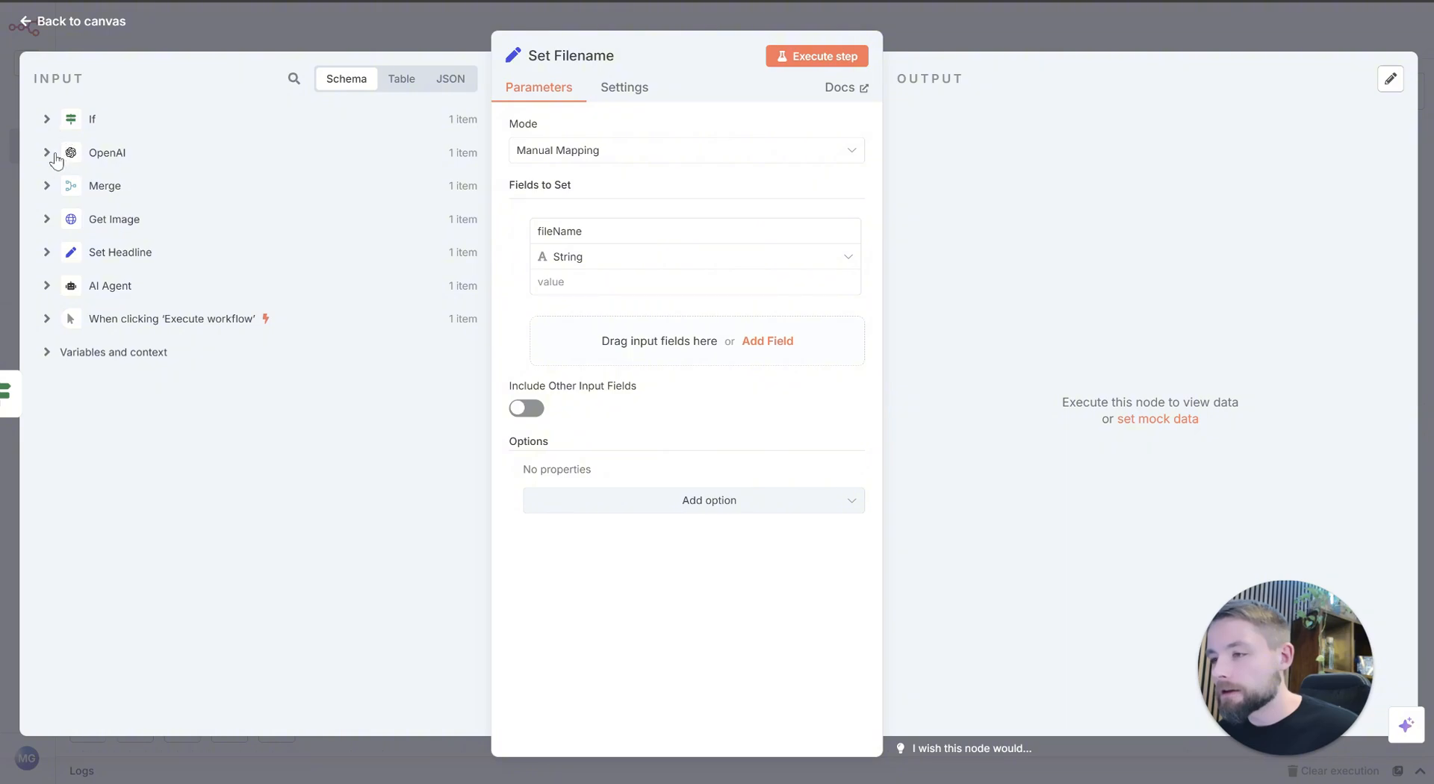
click(137, 261)
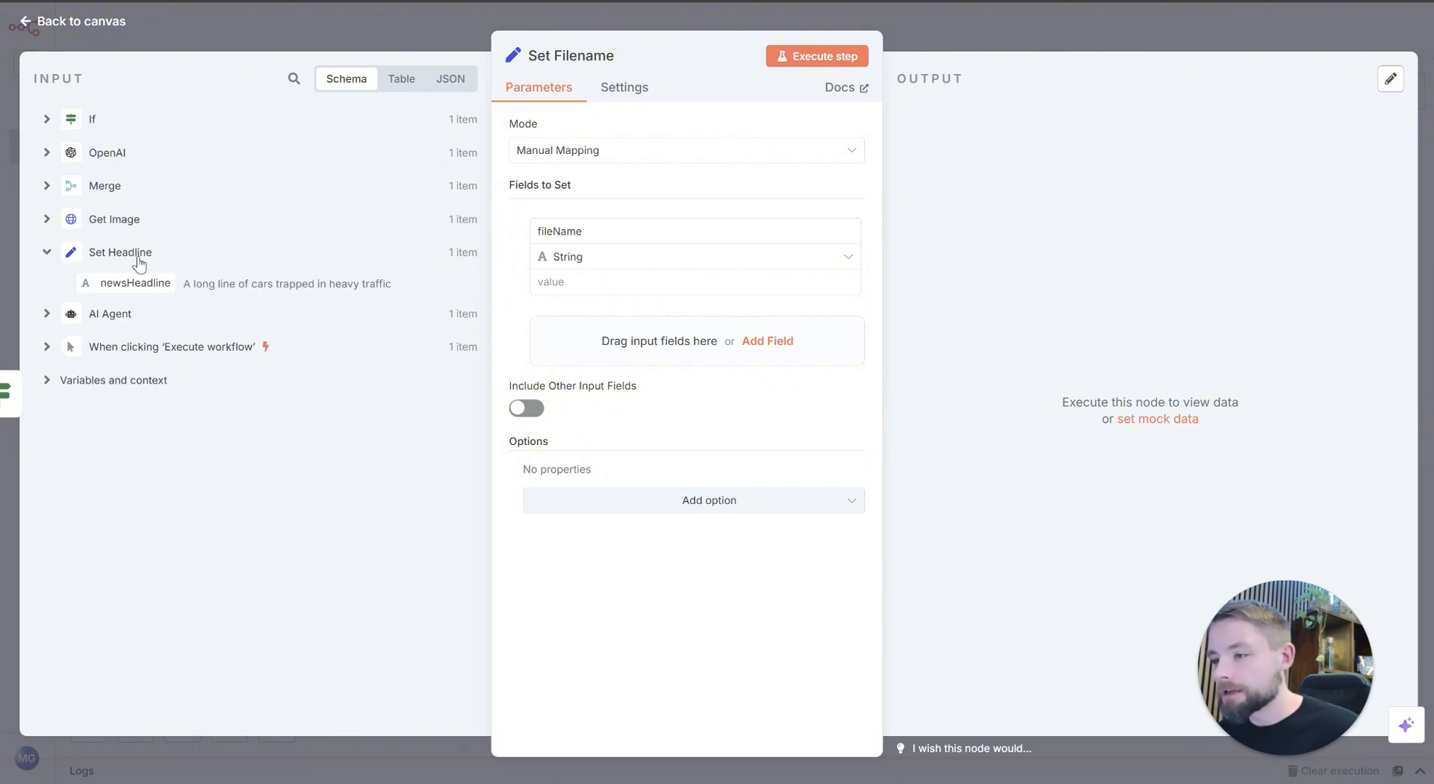
click(119, 316)
click(104, 193)
click(101, 195)
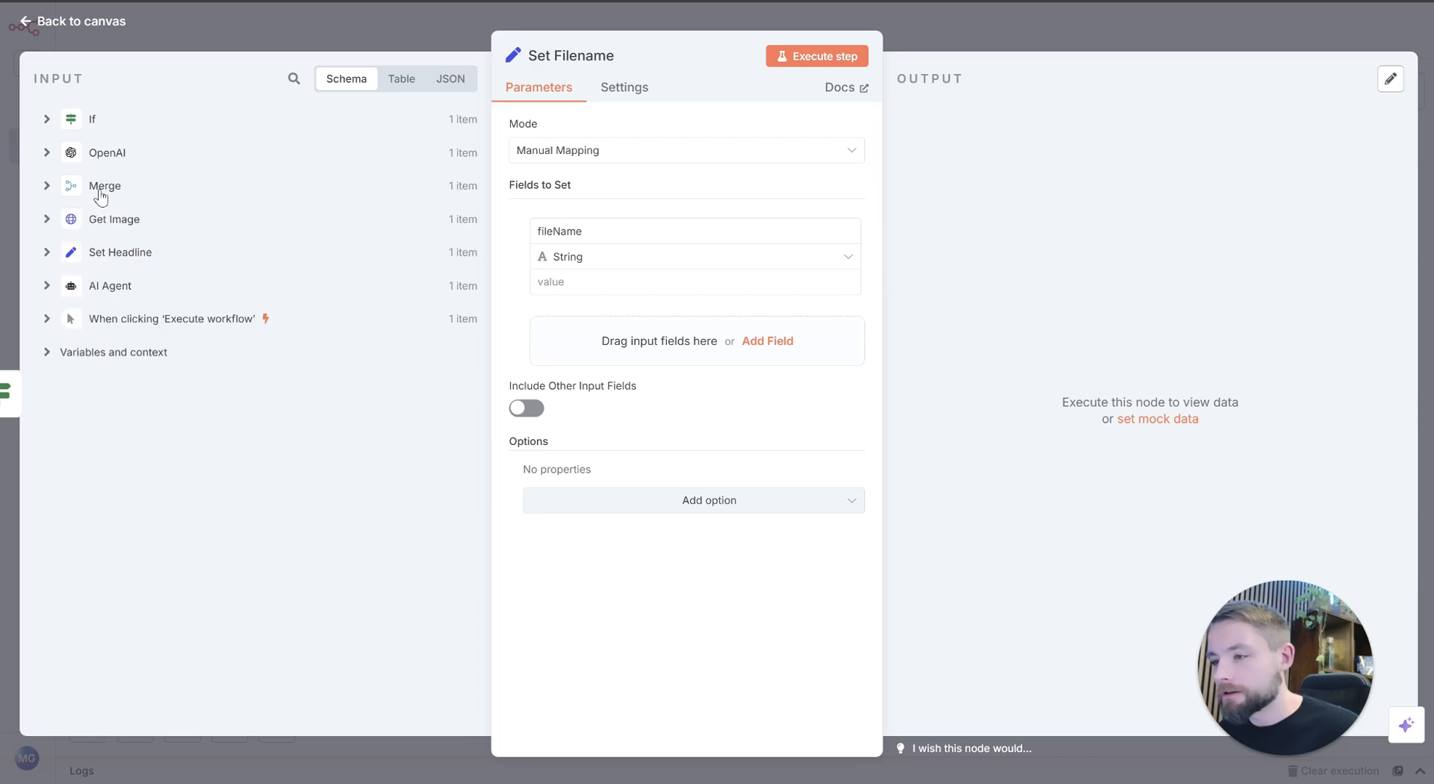
click(100, 159)
scroll(93, 123, down, 1)
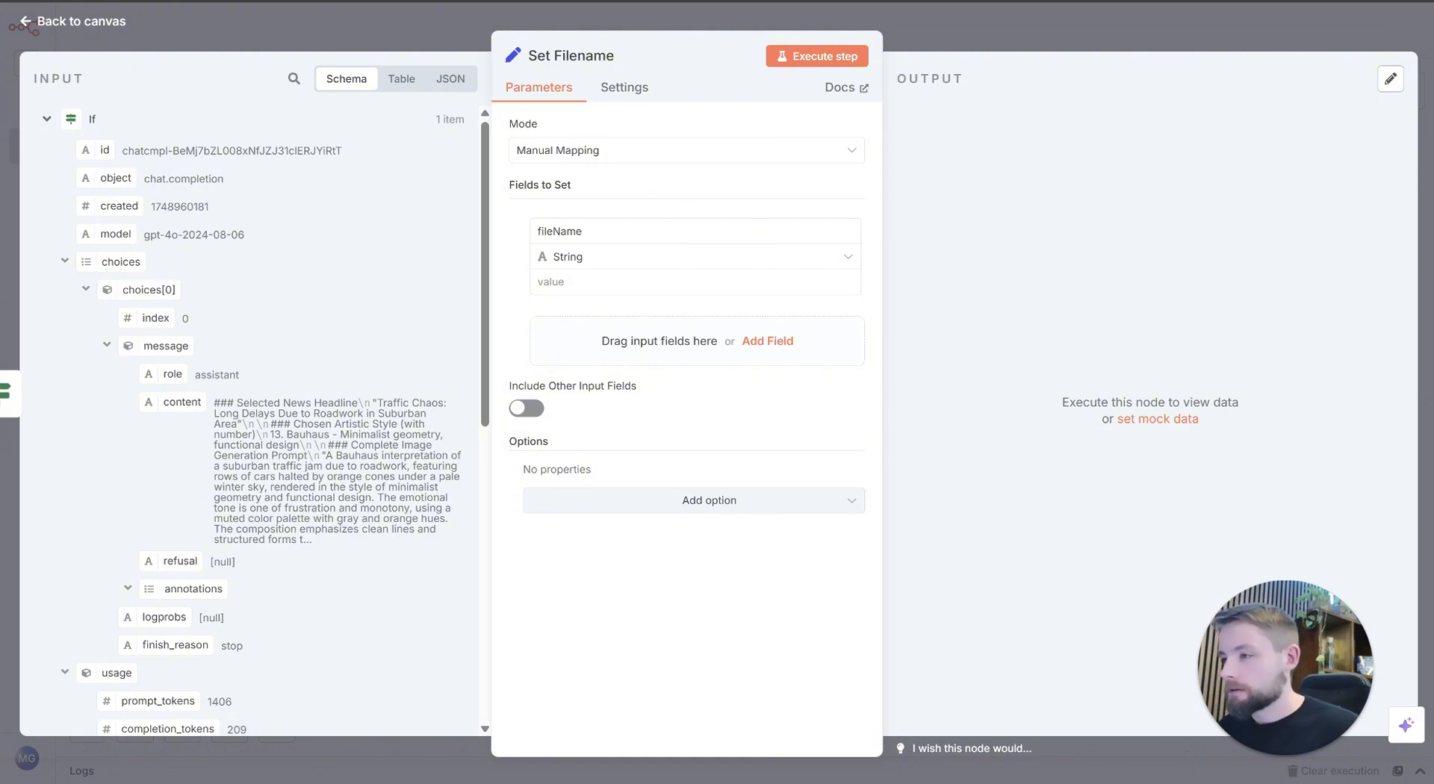
key(Escape)
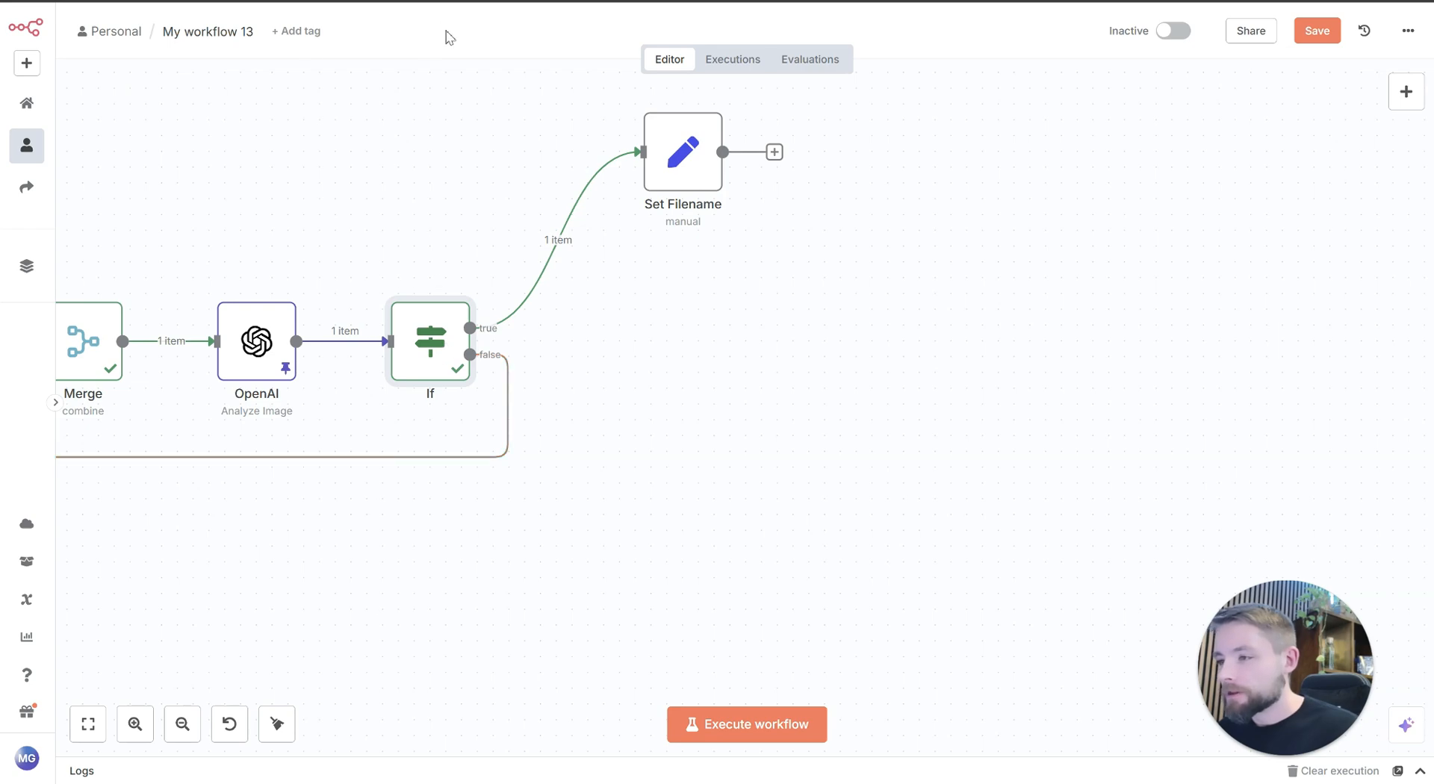
Step: Rename the If node to "Prompt Exists" and return to the canvas
double_click(427, 344)
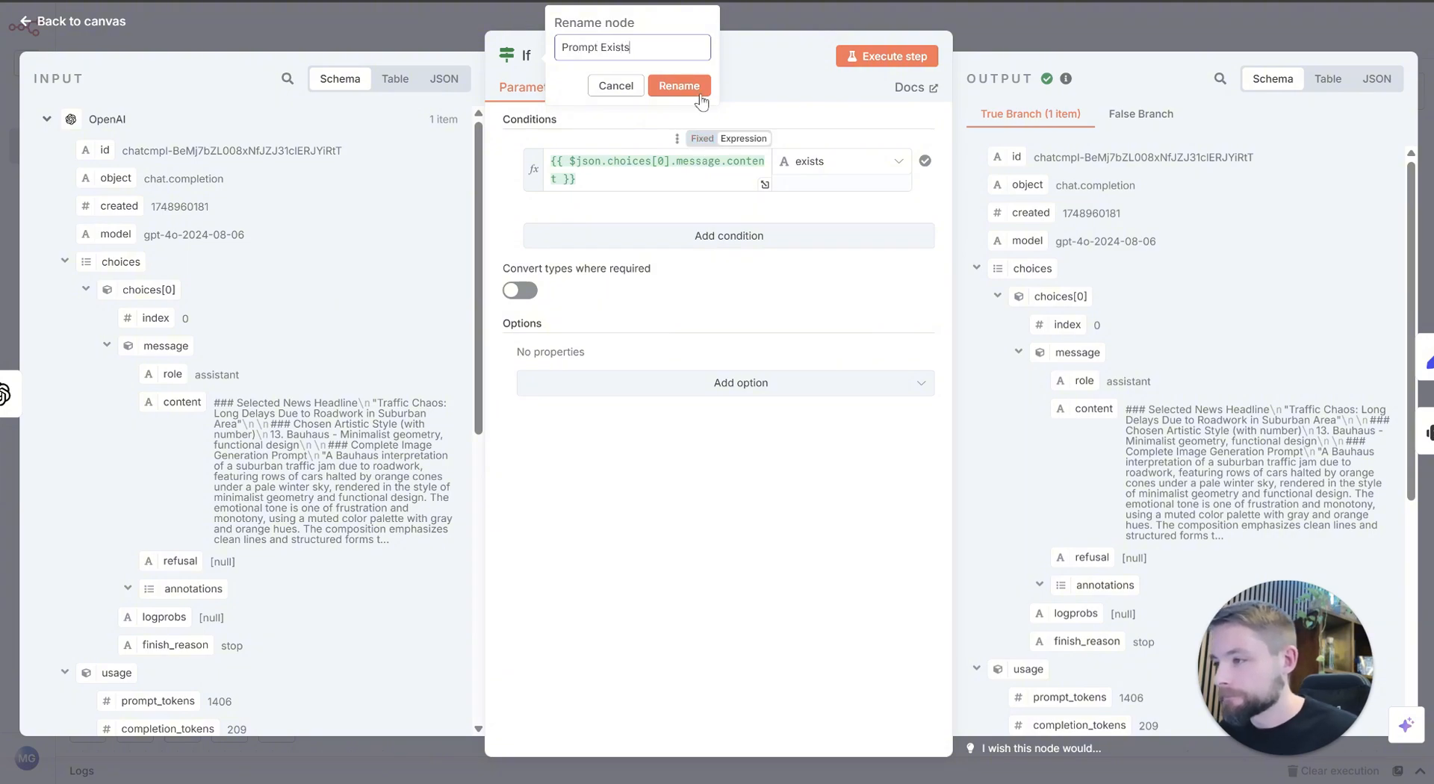
click(679, 86)
click(446, 35)
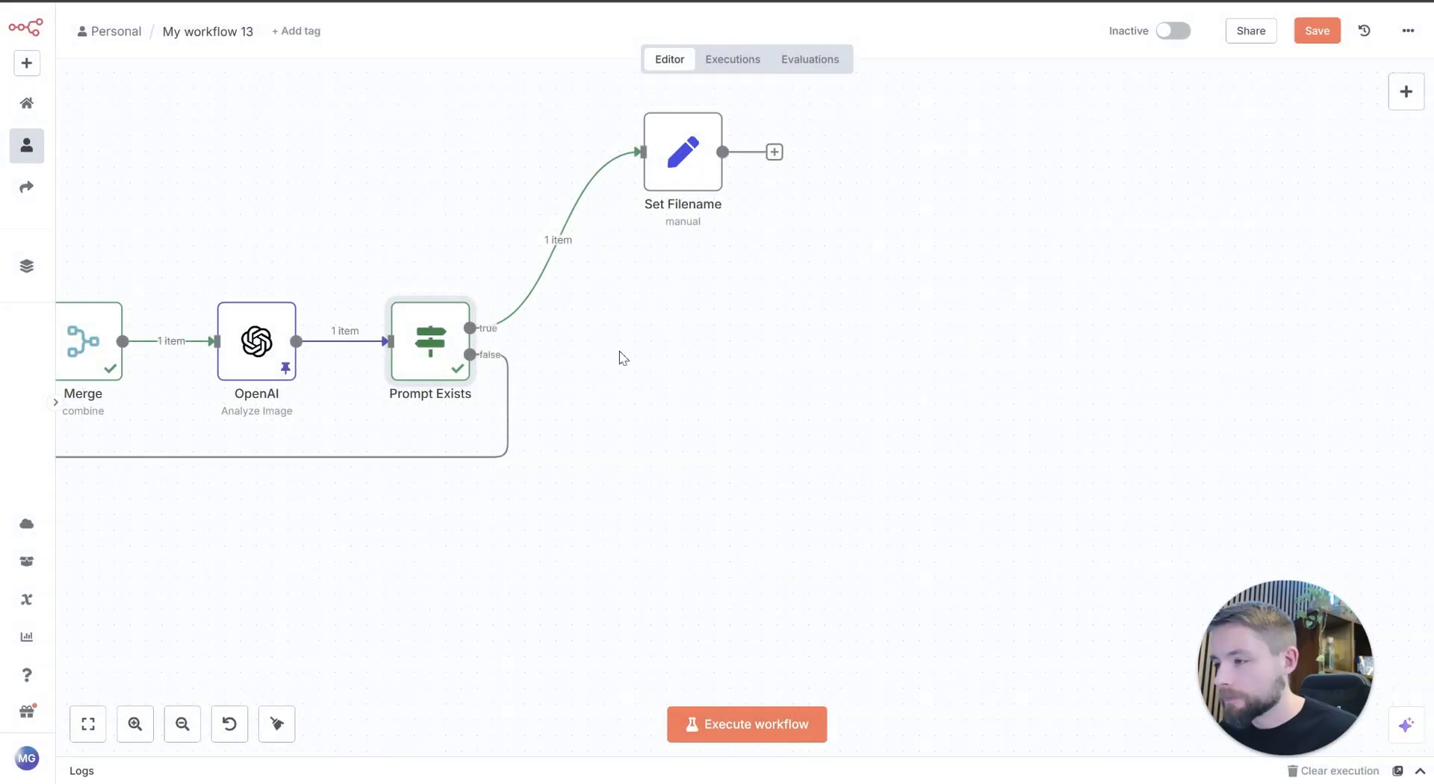
Step: Open the Set Filename node, view its input as JSON and highlight the Filename entry at the end of the message content
double_click(693, 162)
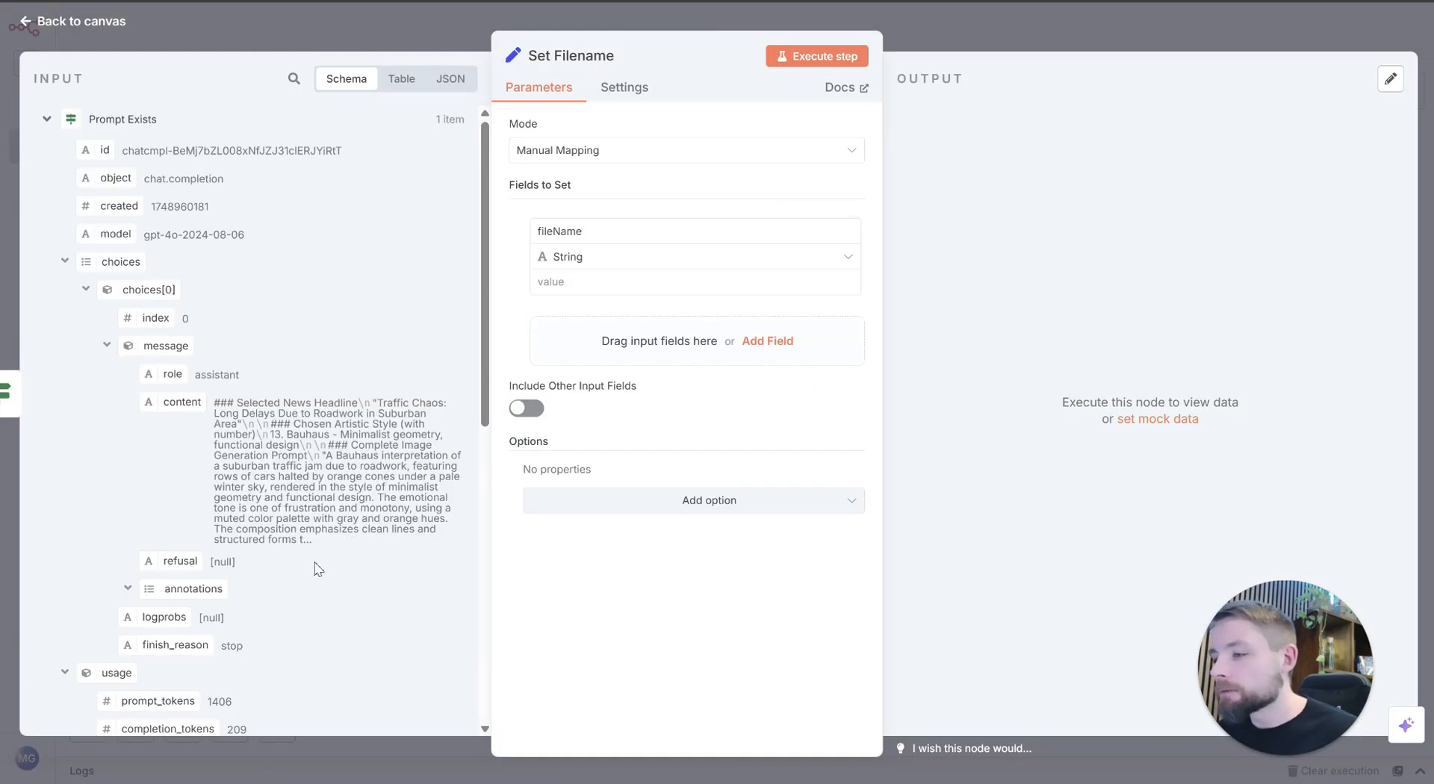
click(400, 78)
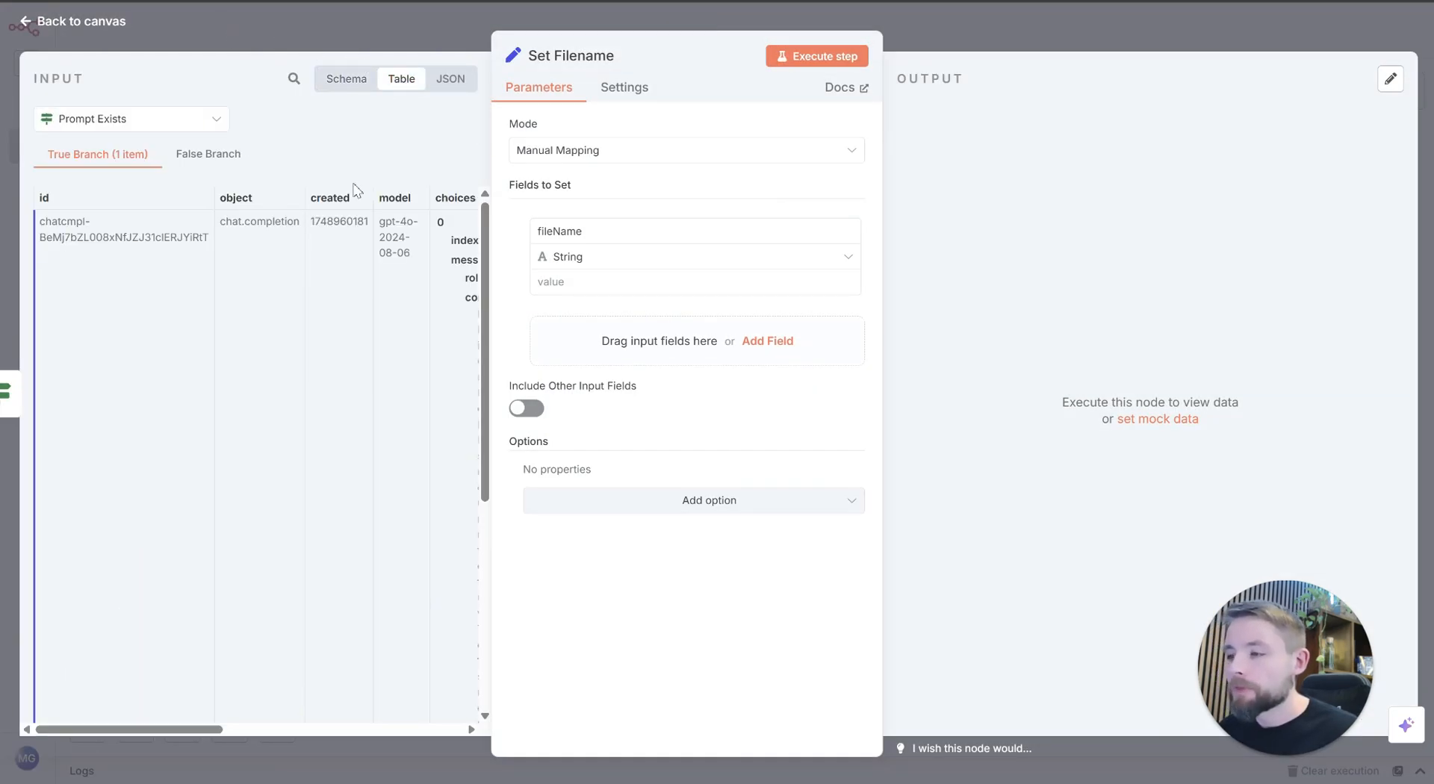
click(448, 80)
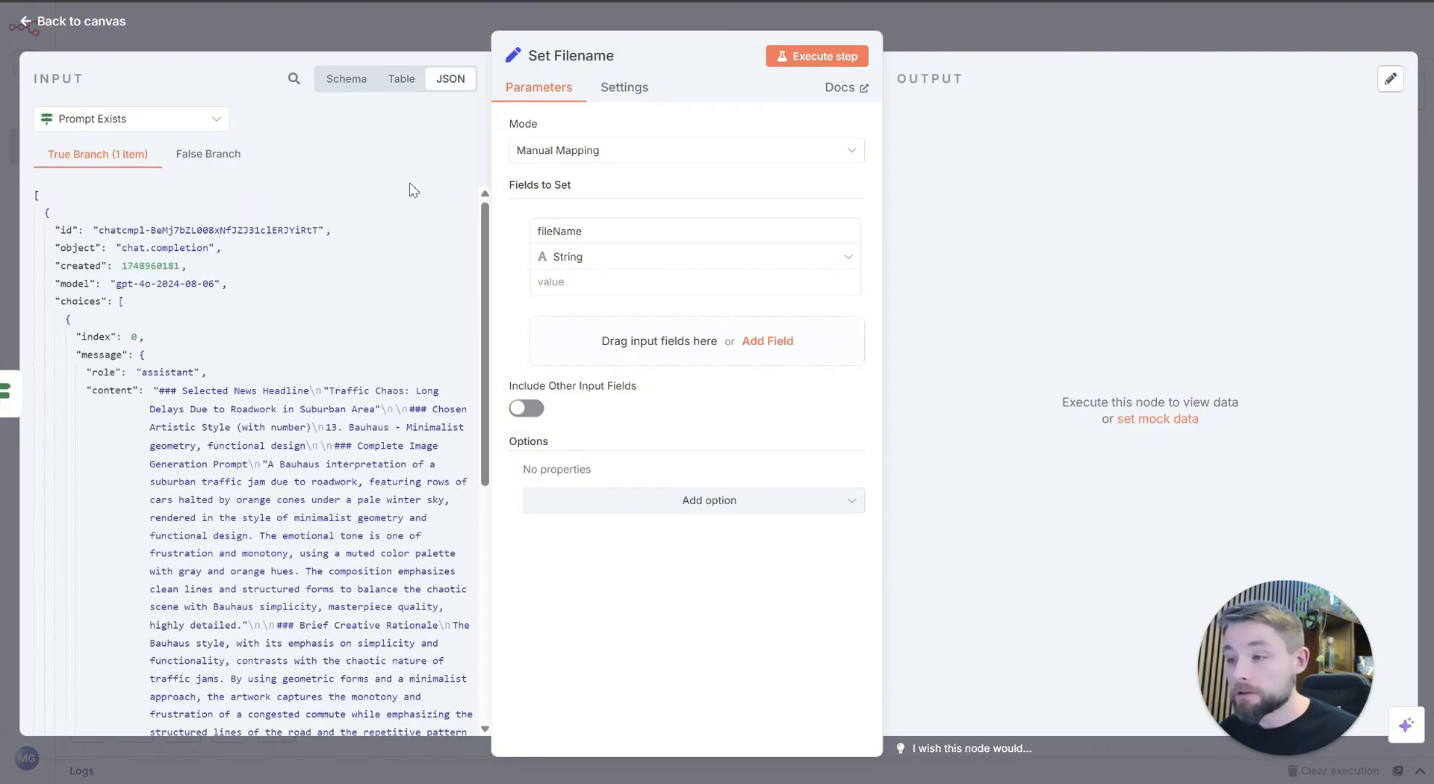
scroll(396, 511, down, 8)
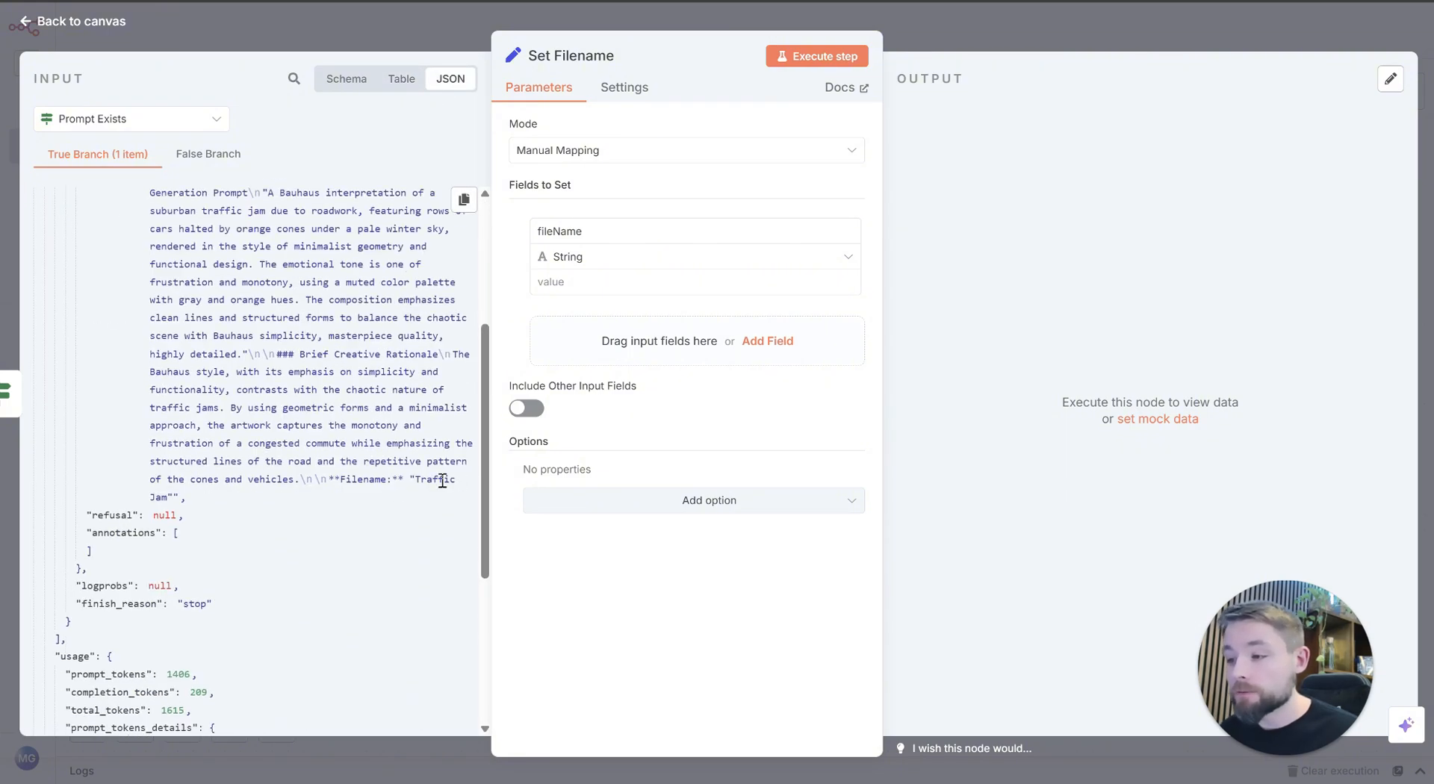
drag(330, 478, 185, 502)
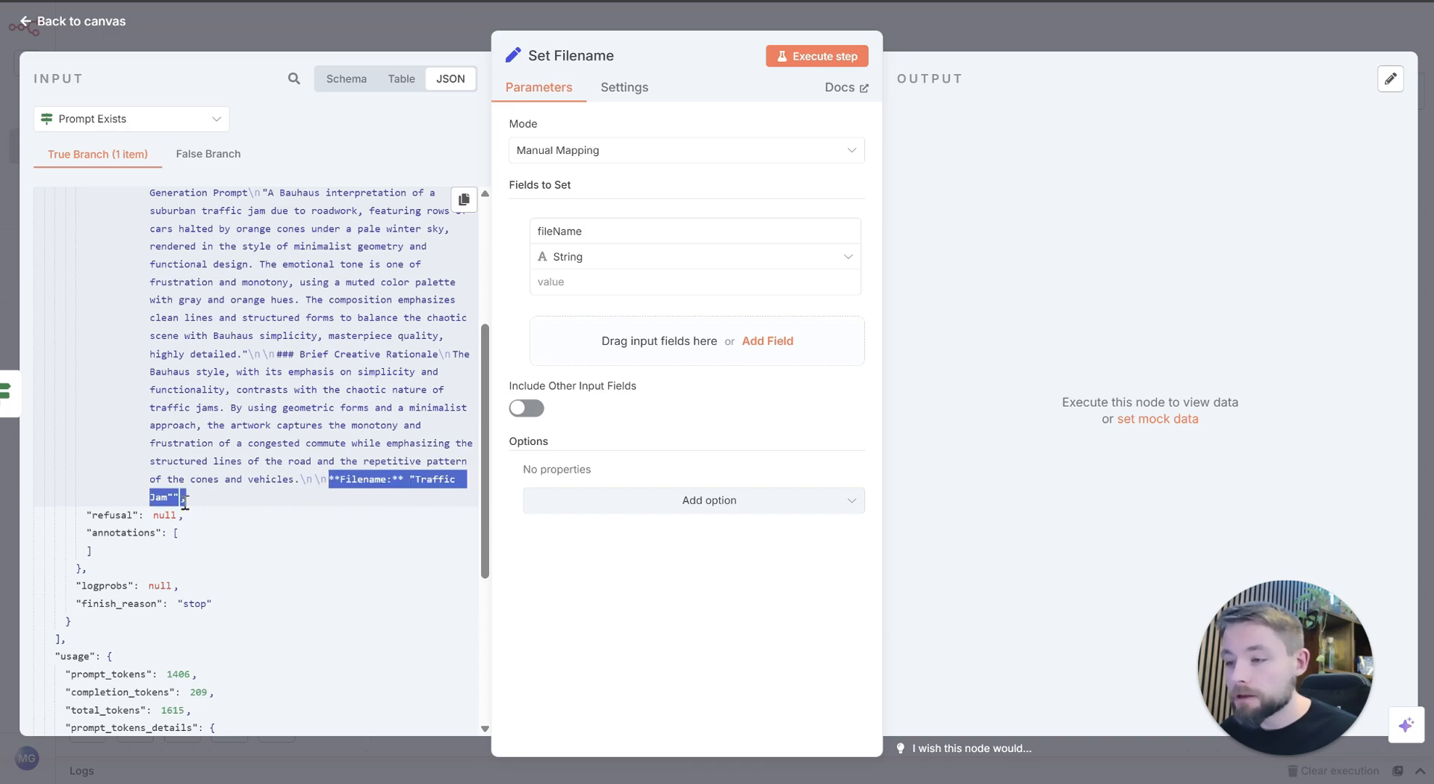
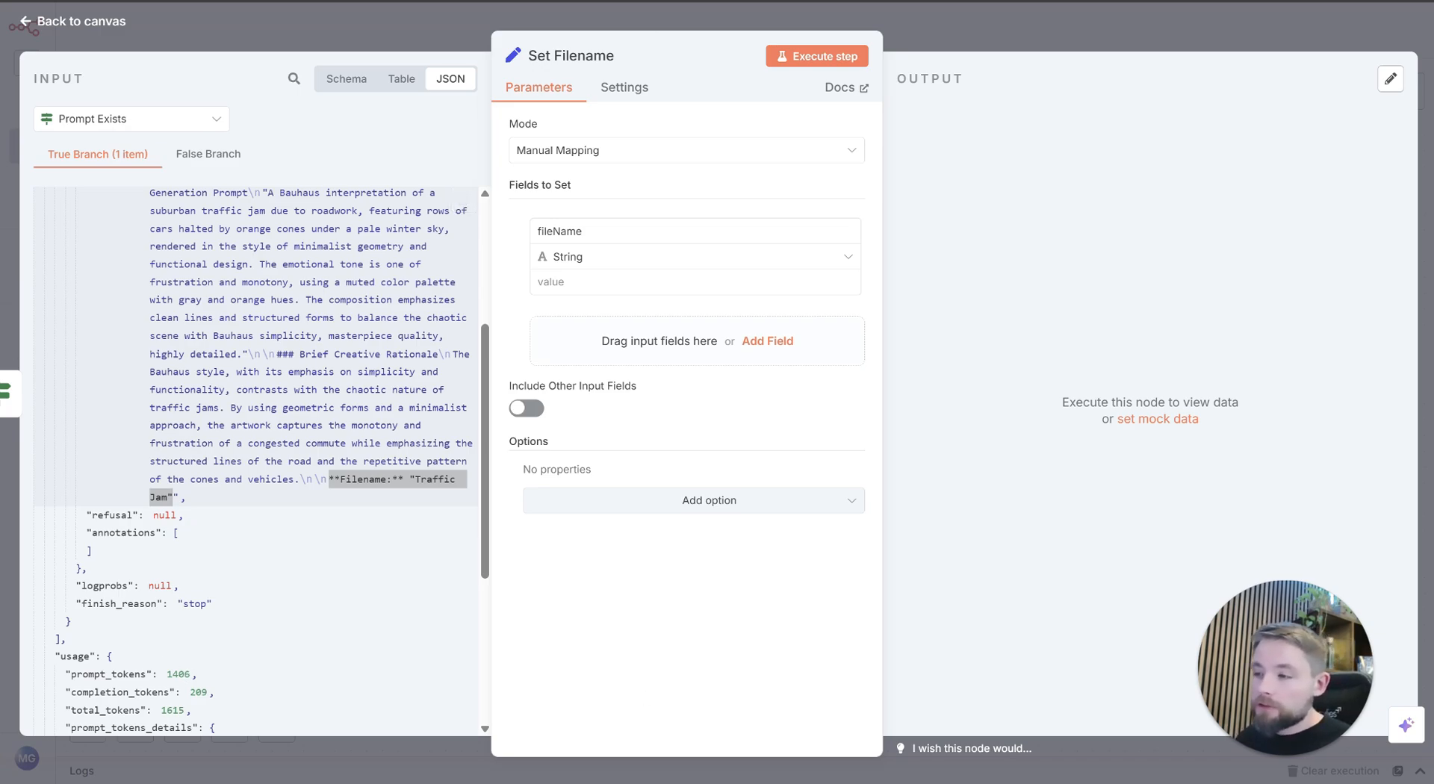
Step: Set the fileName value to the expression {{ $('Prompt Exists').item.json.choices[0].message.content.match(/\\Filename:\\\s*"([^"]+)"/)[1] }}
click(642, 283)
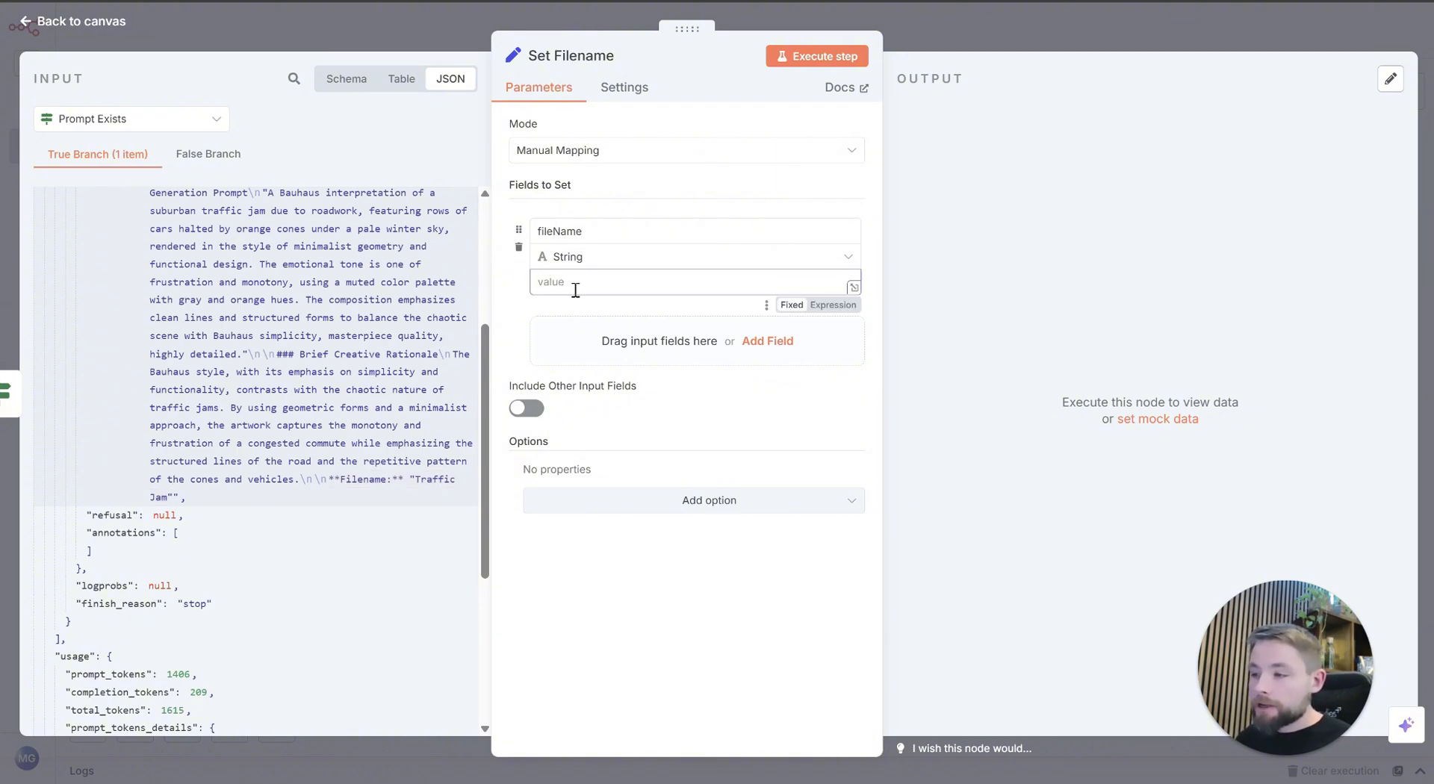
click(832, 304)
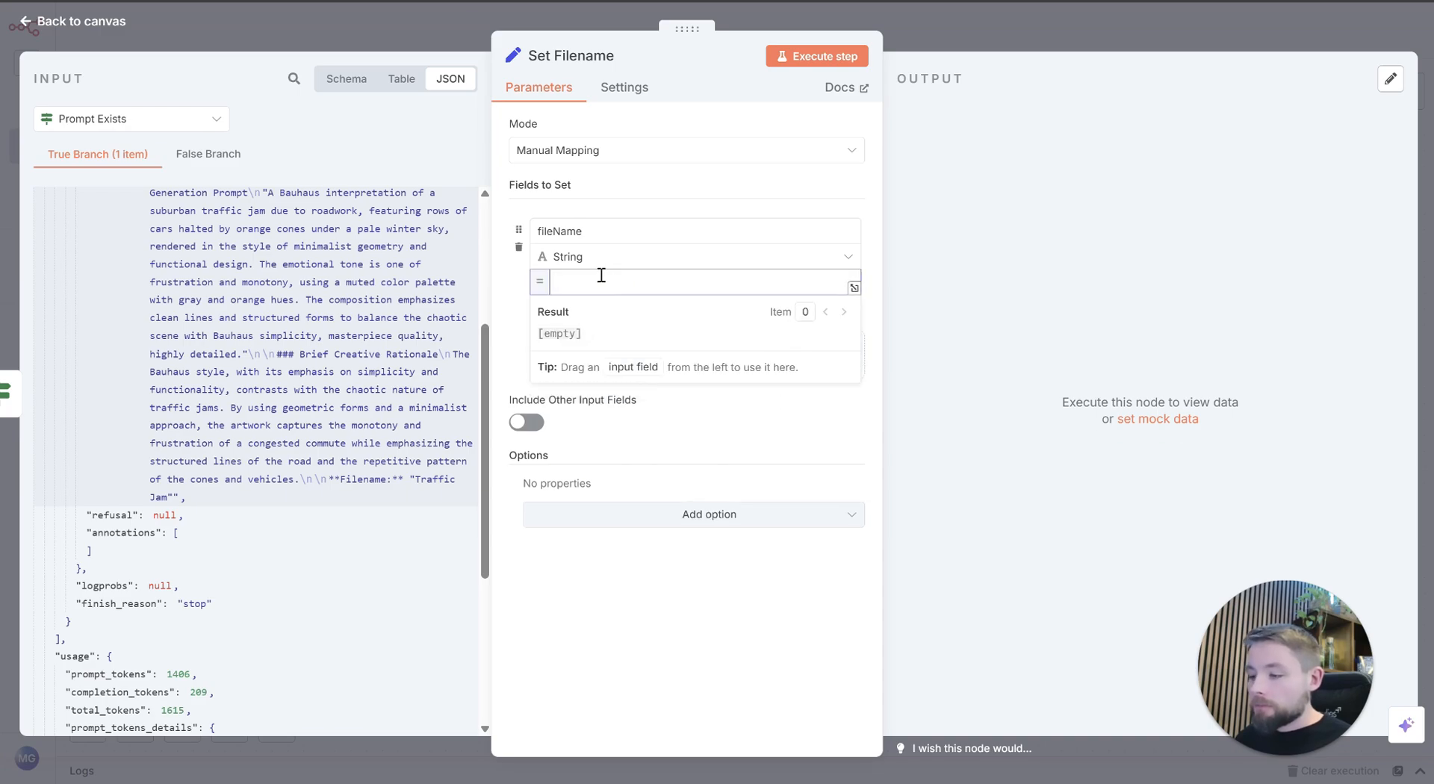
text({{ $('Prompt Exists').item.json.choices[0].message.content.match(/\\Filename:\\\s*"([^"]+)"/)[1] }})
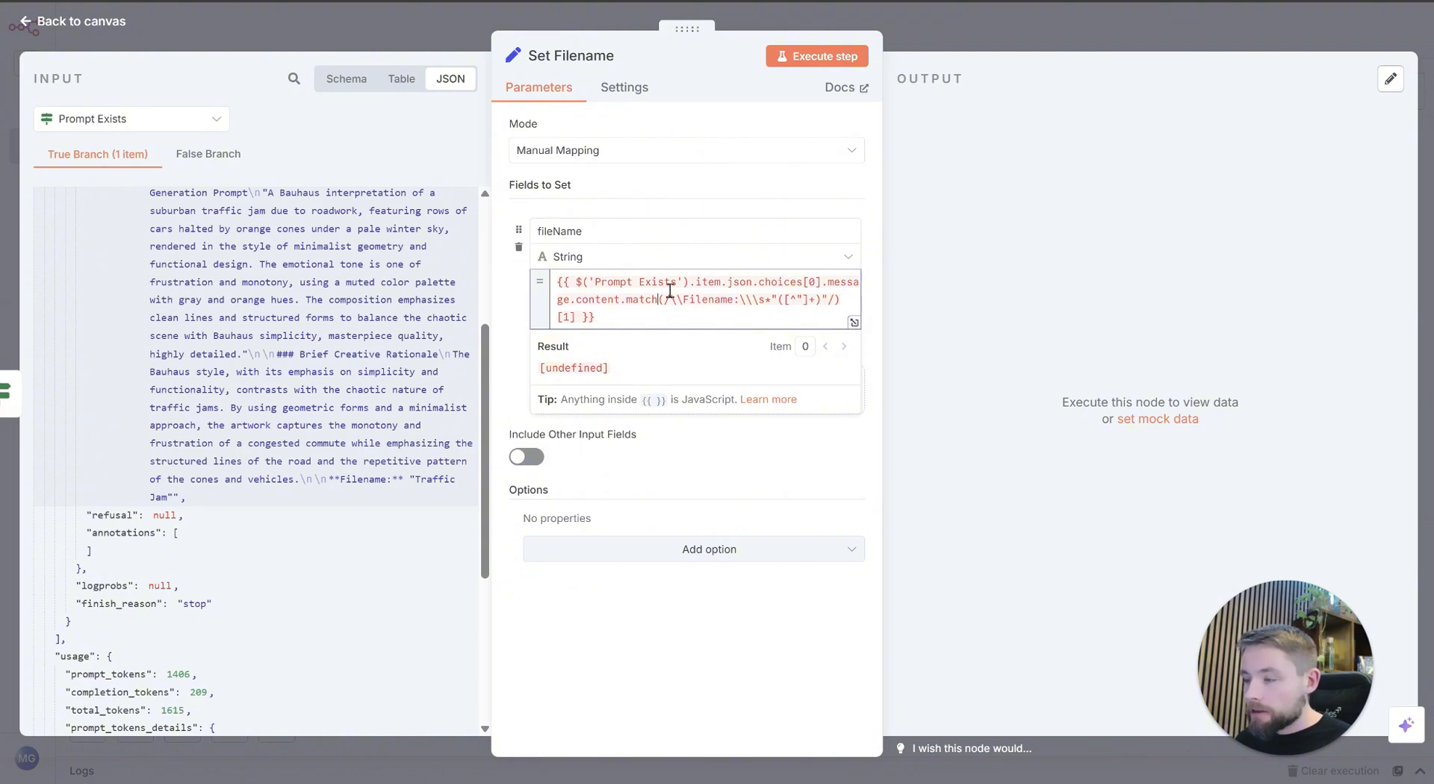
Step: Replace the path between $('Prompt Exists') and the Filename pattern in the value expression with .item.json
drag(658, 300, 689, 282)
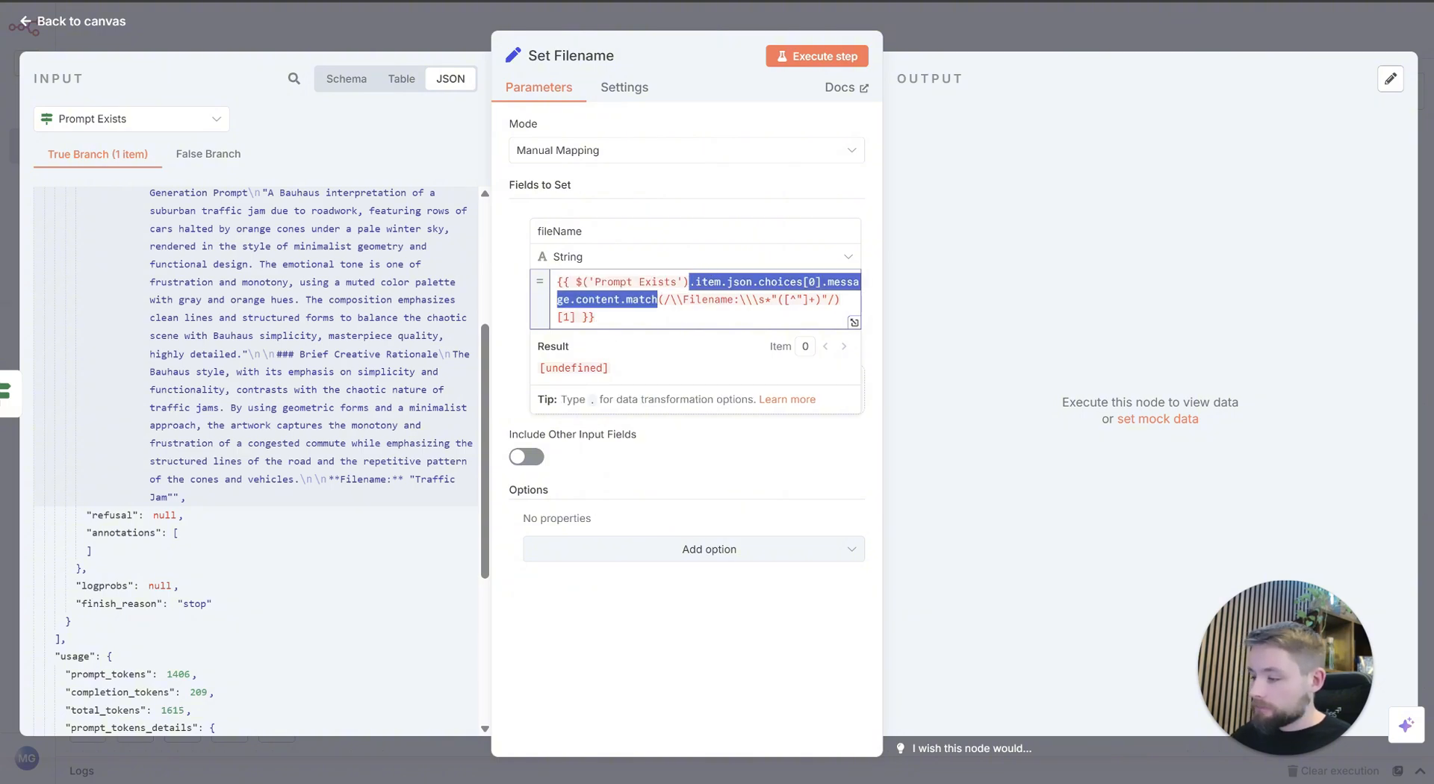
key(BackSpace)
text(.)
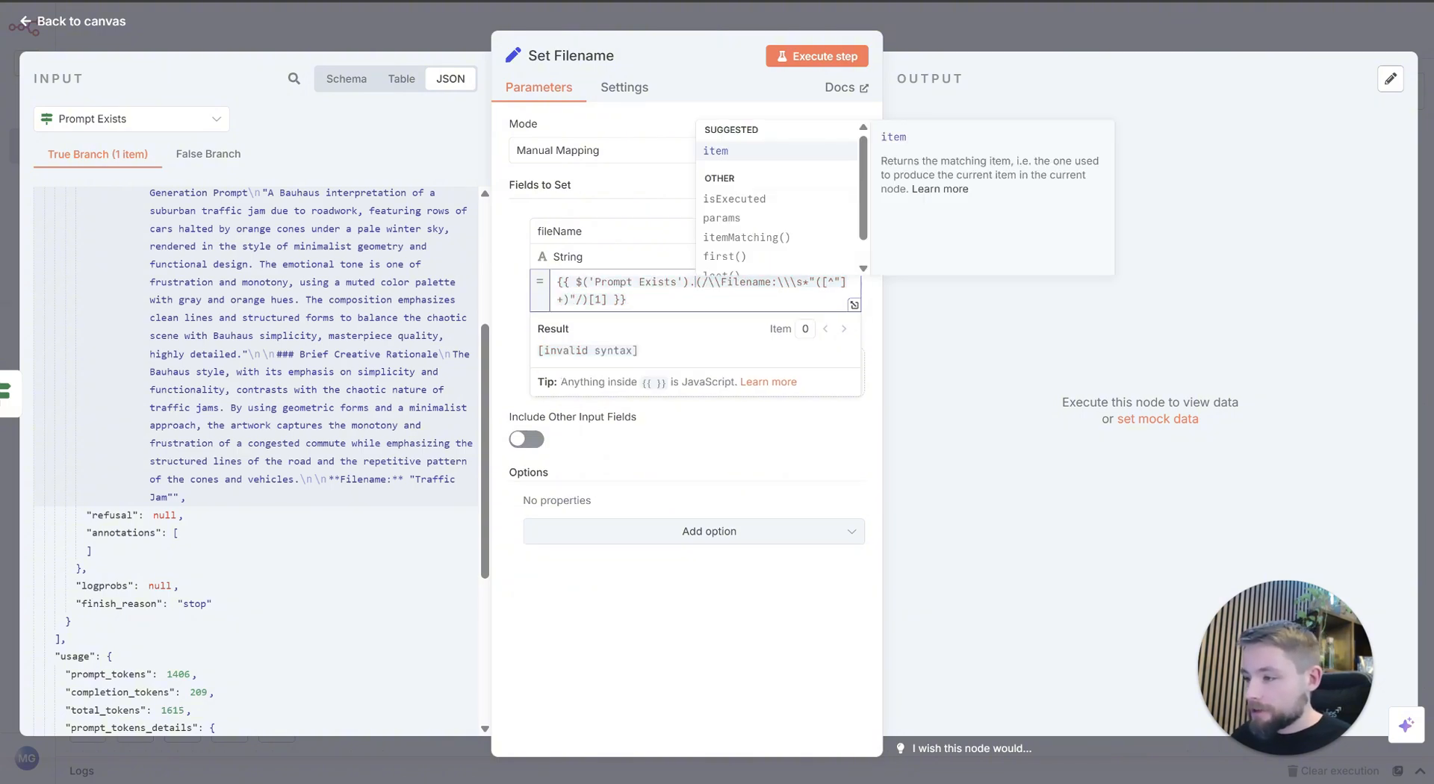
key(Return)
text(.item)
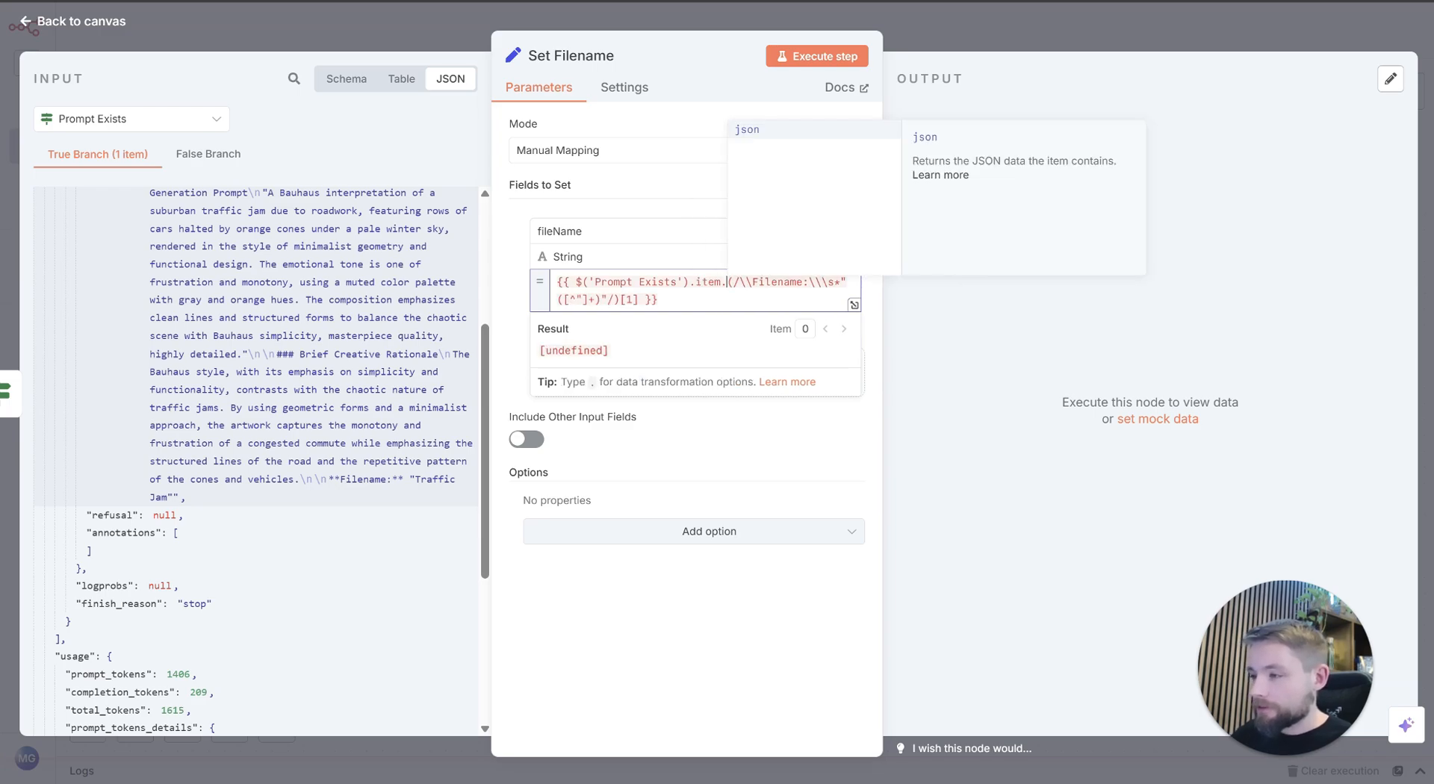
key(Return)
text(.json)
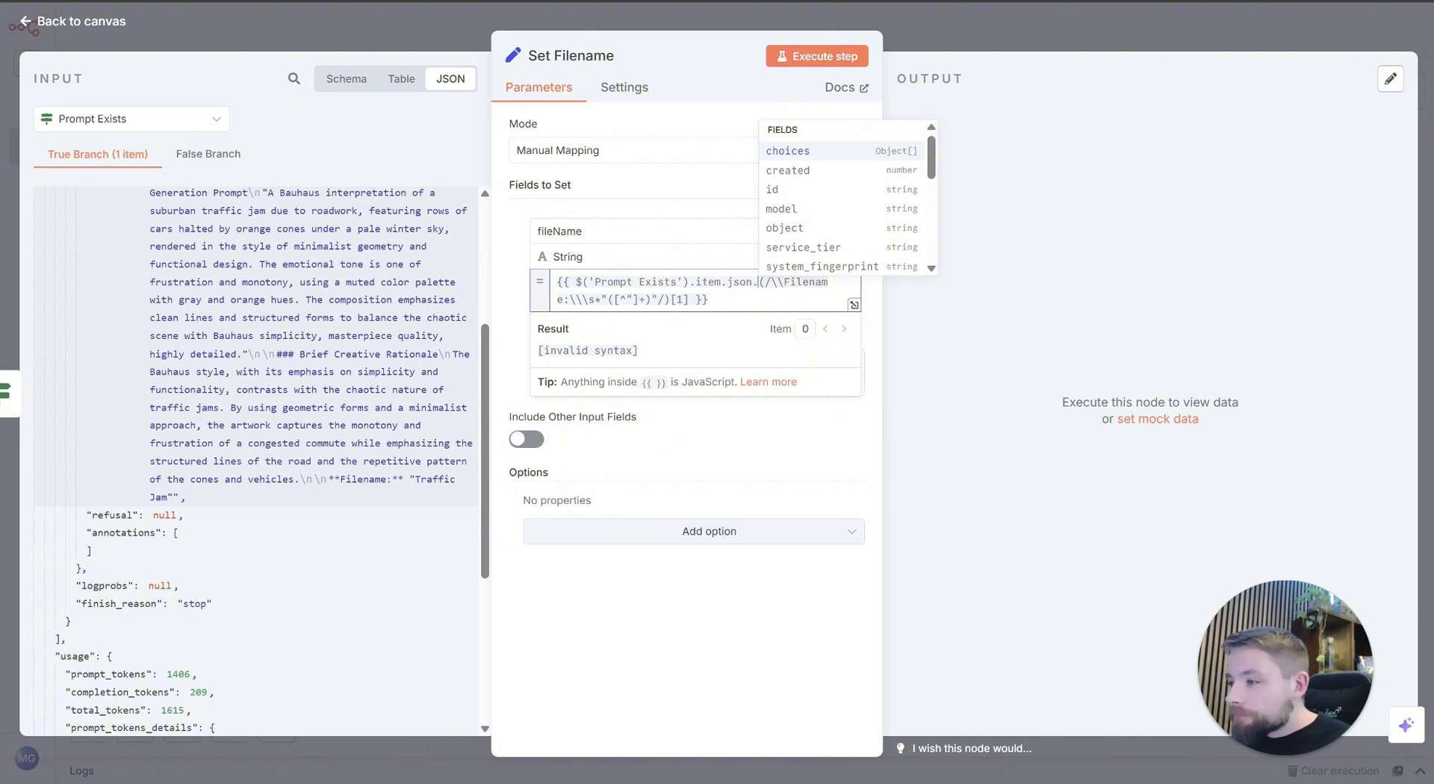
Step: Show the input data as a schema, extend the expression's path with choices and look through the suggested array methods
scroll(224, 307, up, 4)
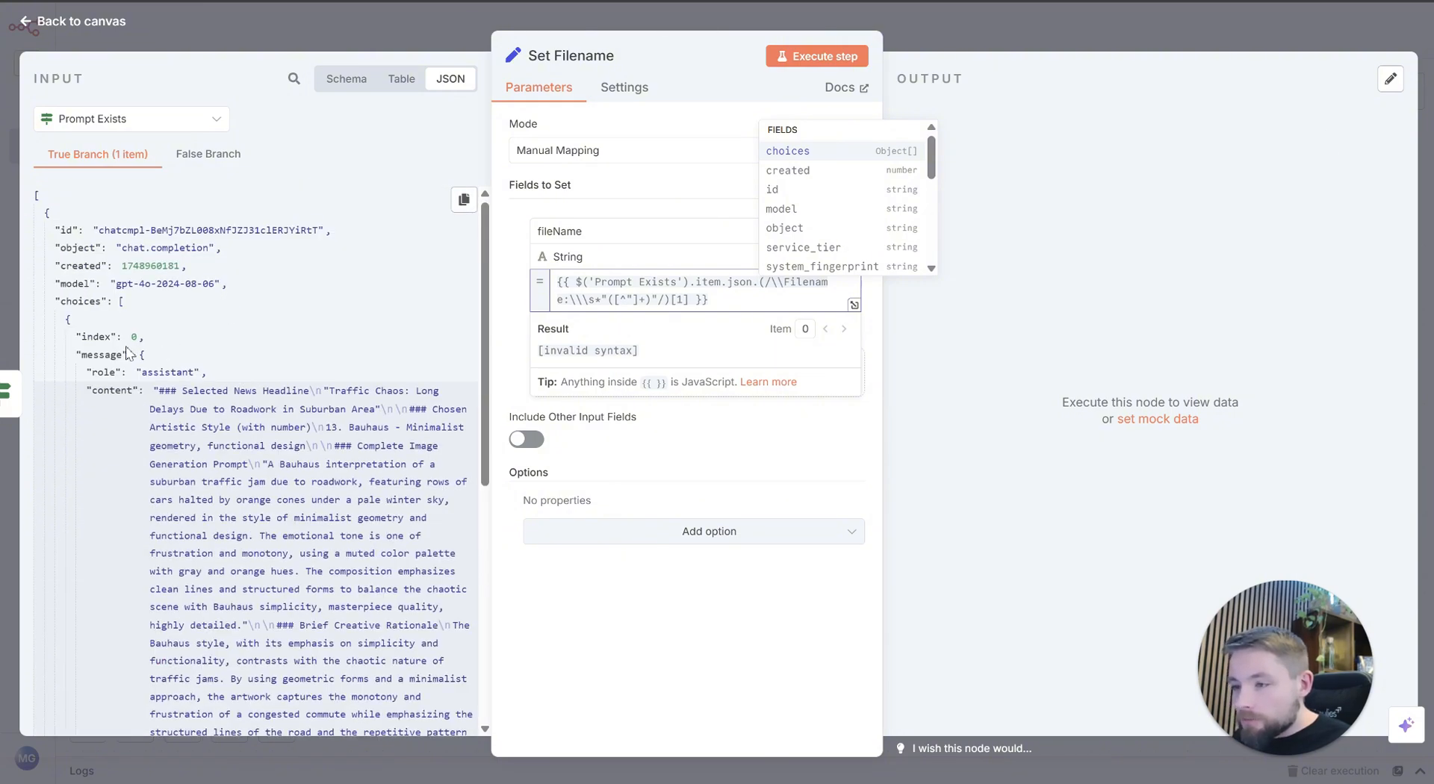
click(354, 77)
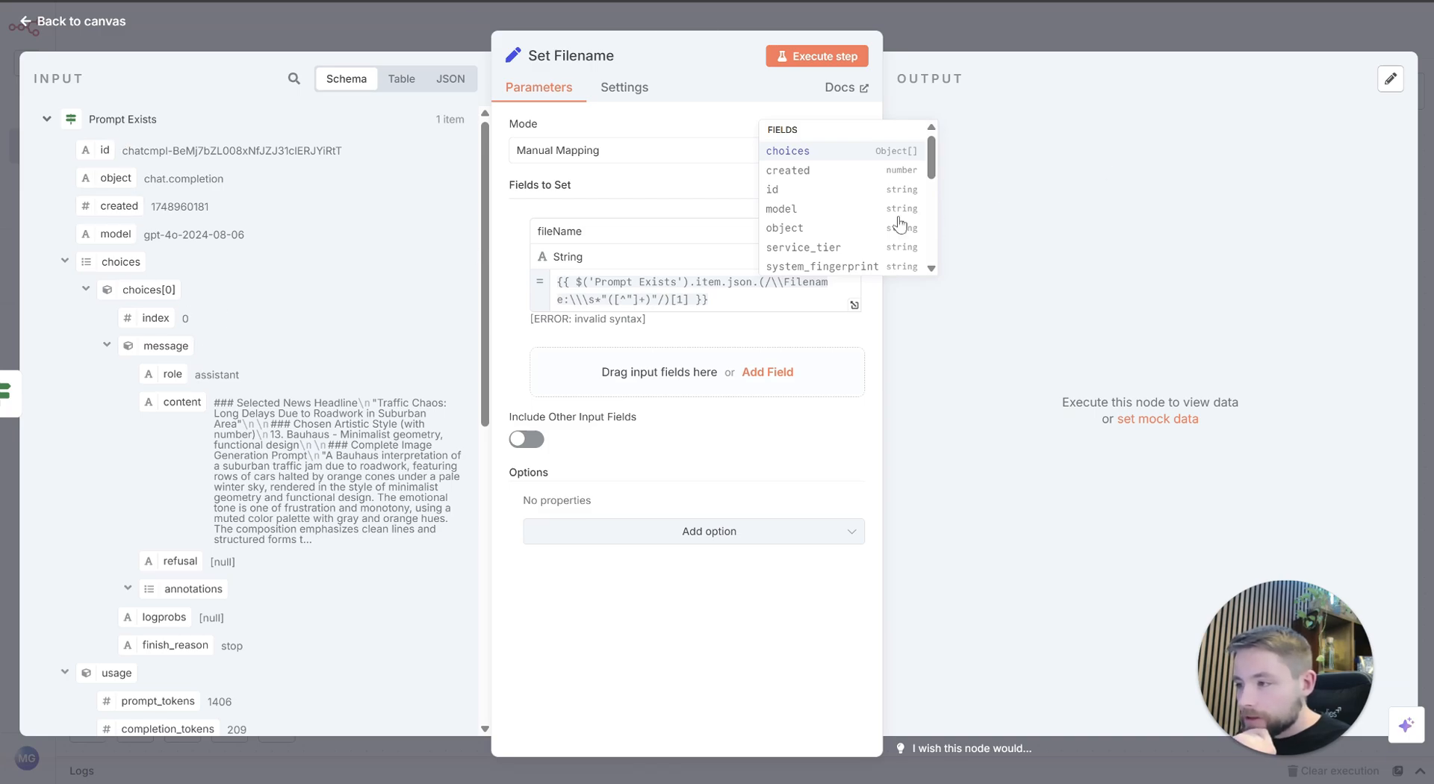
click(859, 154)
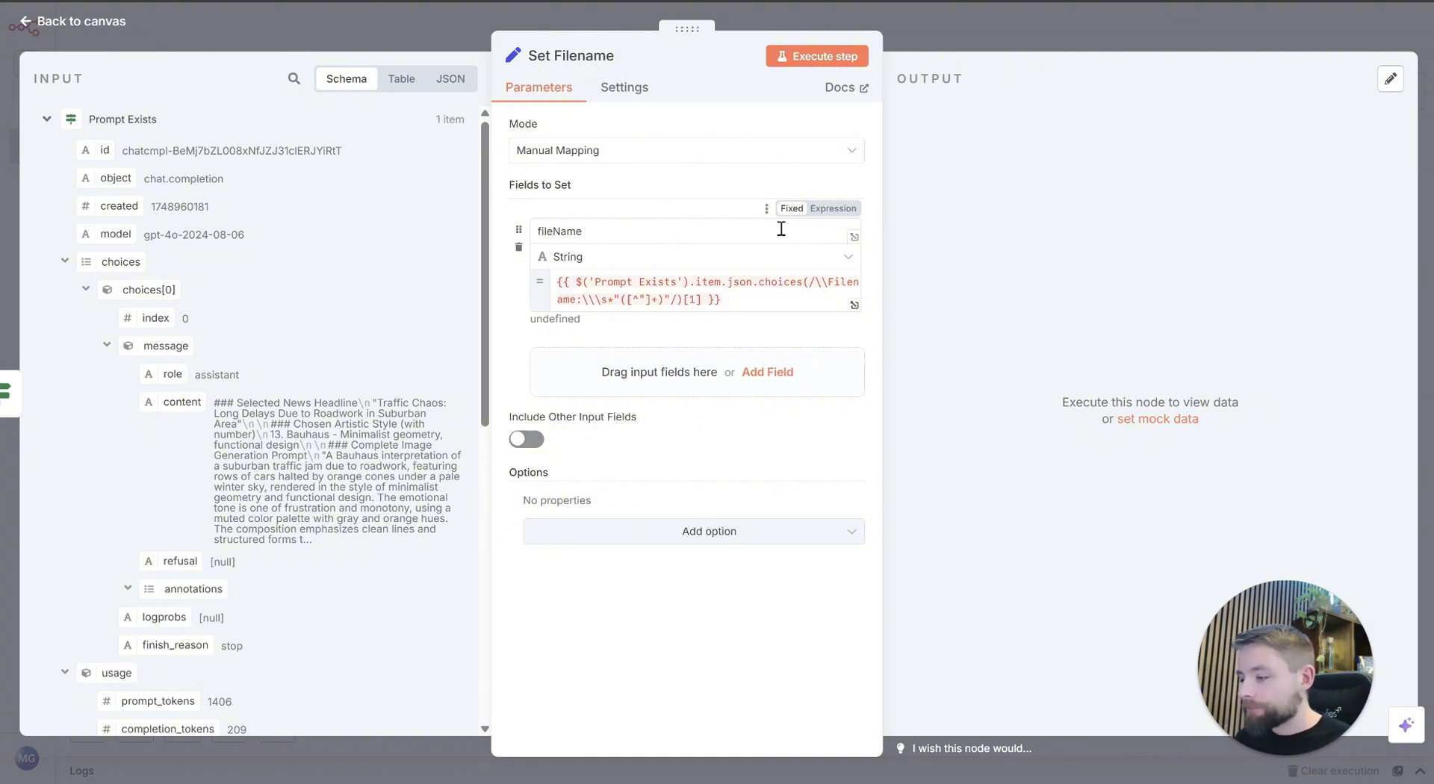
click(808, 283)
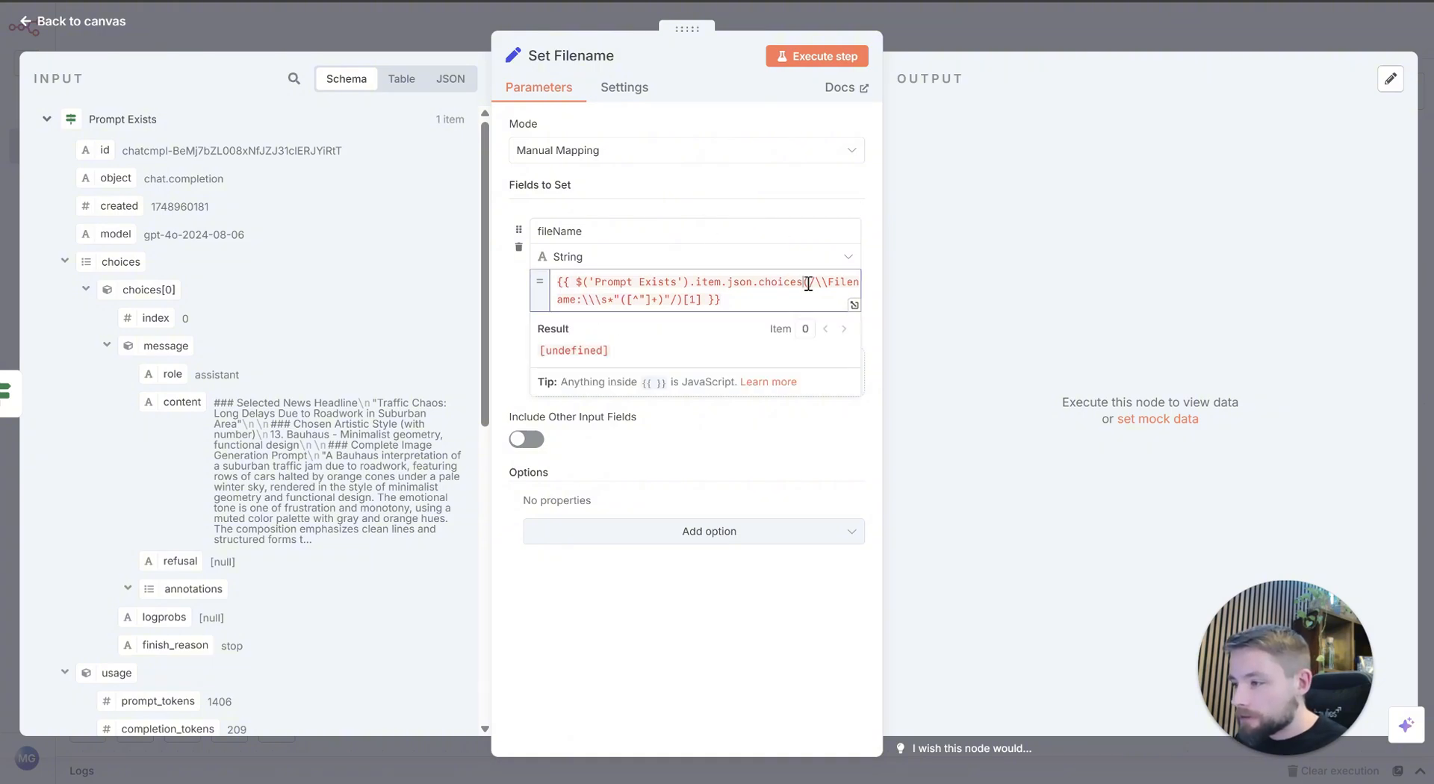
text(.)
scroll(876, 218, down, 3)
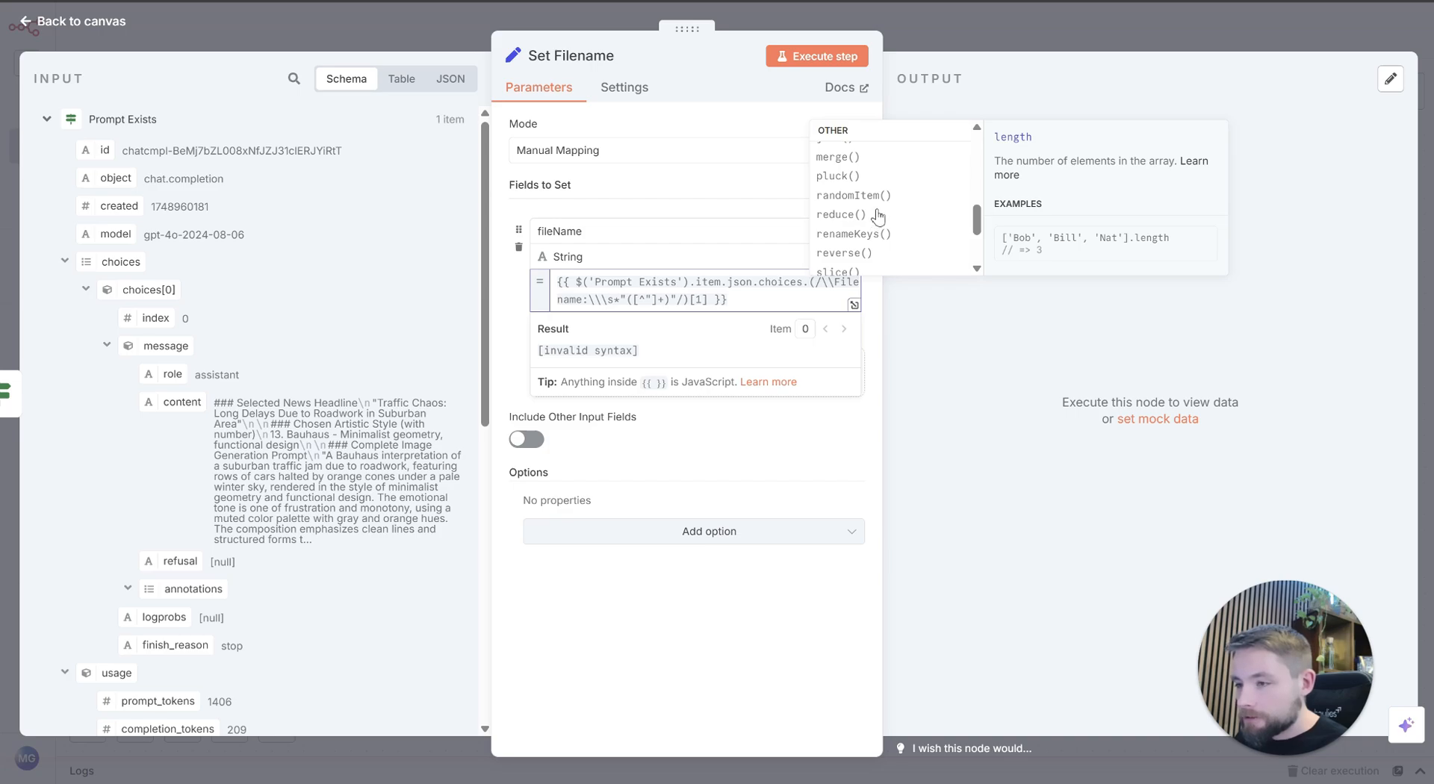
scroll(903, 204, down, 3)
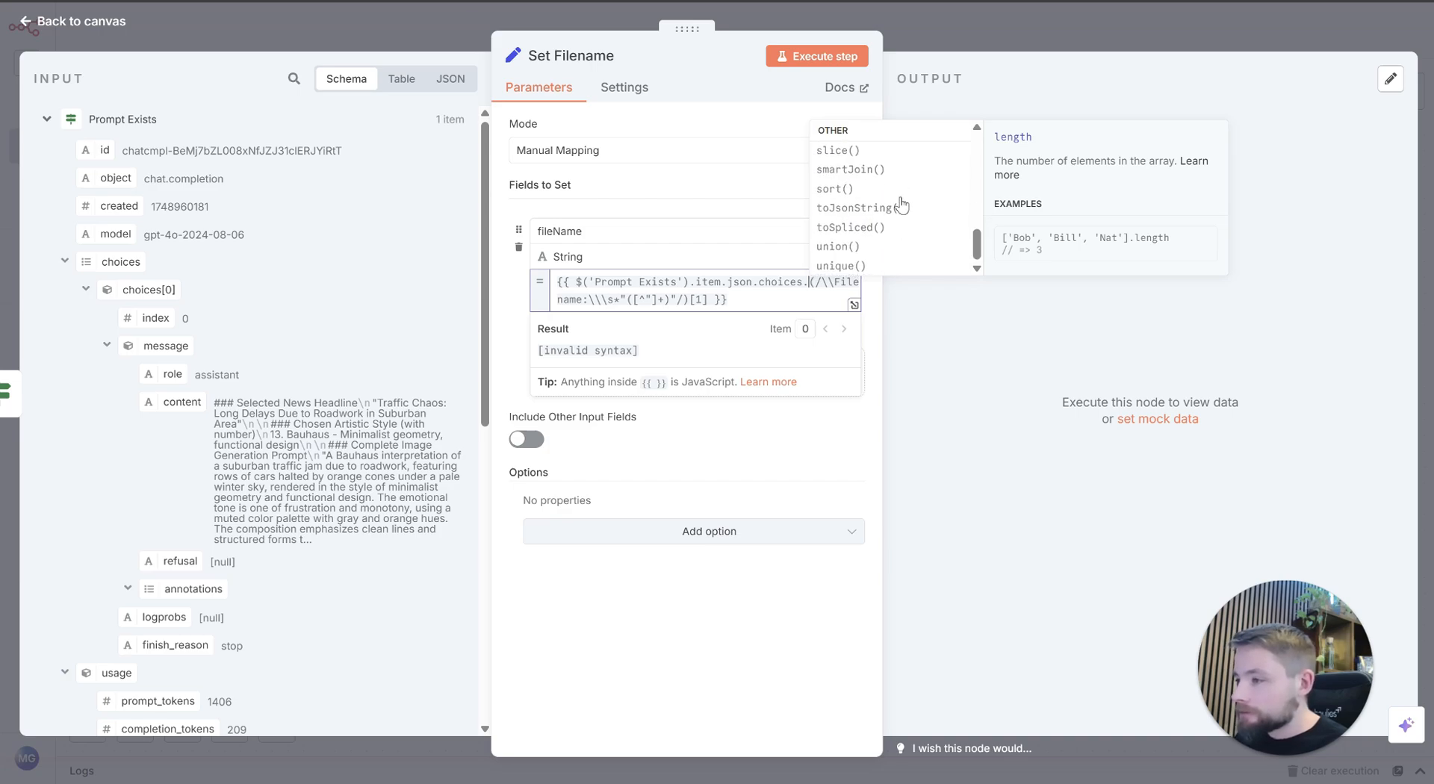
scroll(904, 200, up, 5)
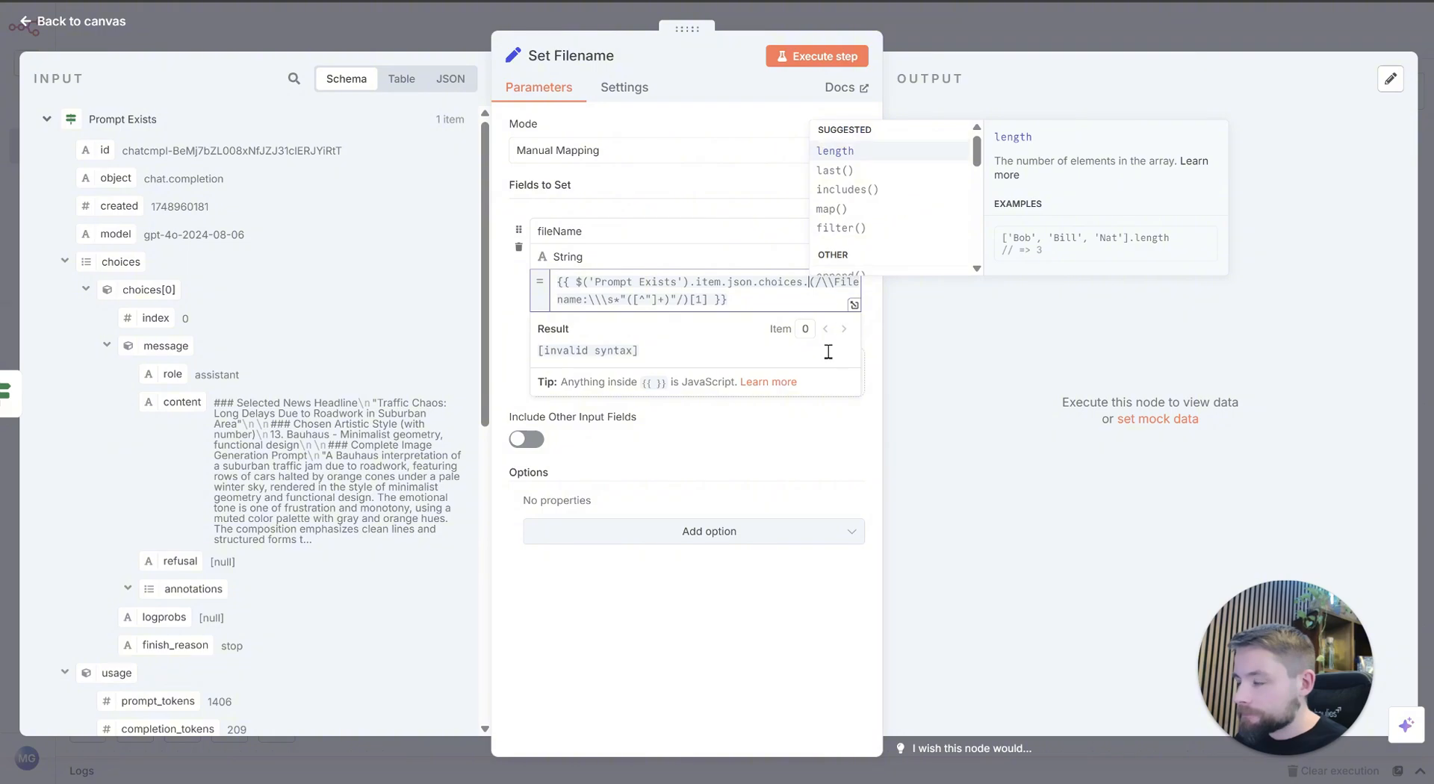
Step: Switch the name of the fileName field from fixed text to an expression
click(773, 307)
click(795, 254)
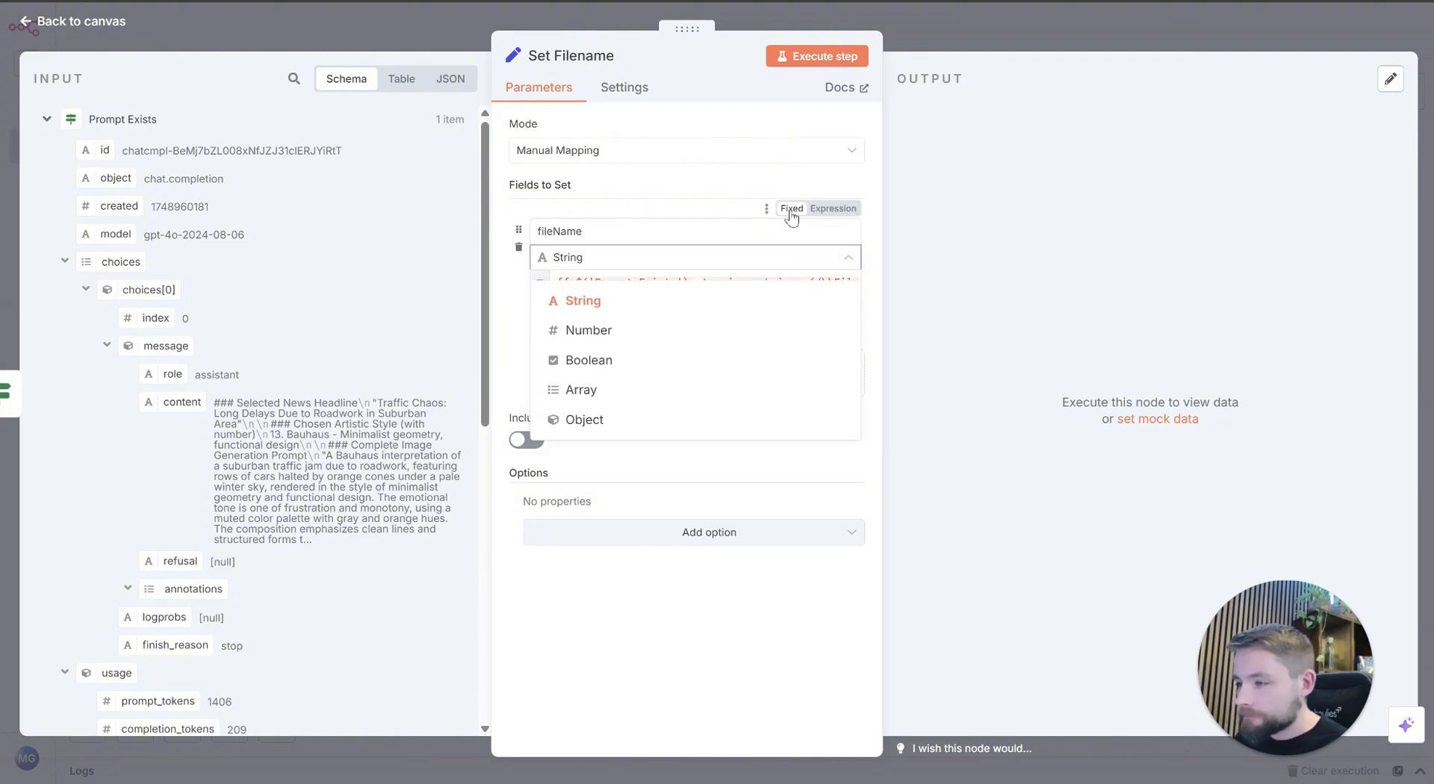
click(792, 215)
click(830, 208)
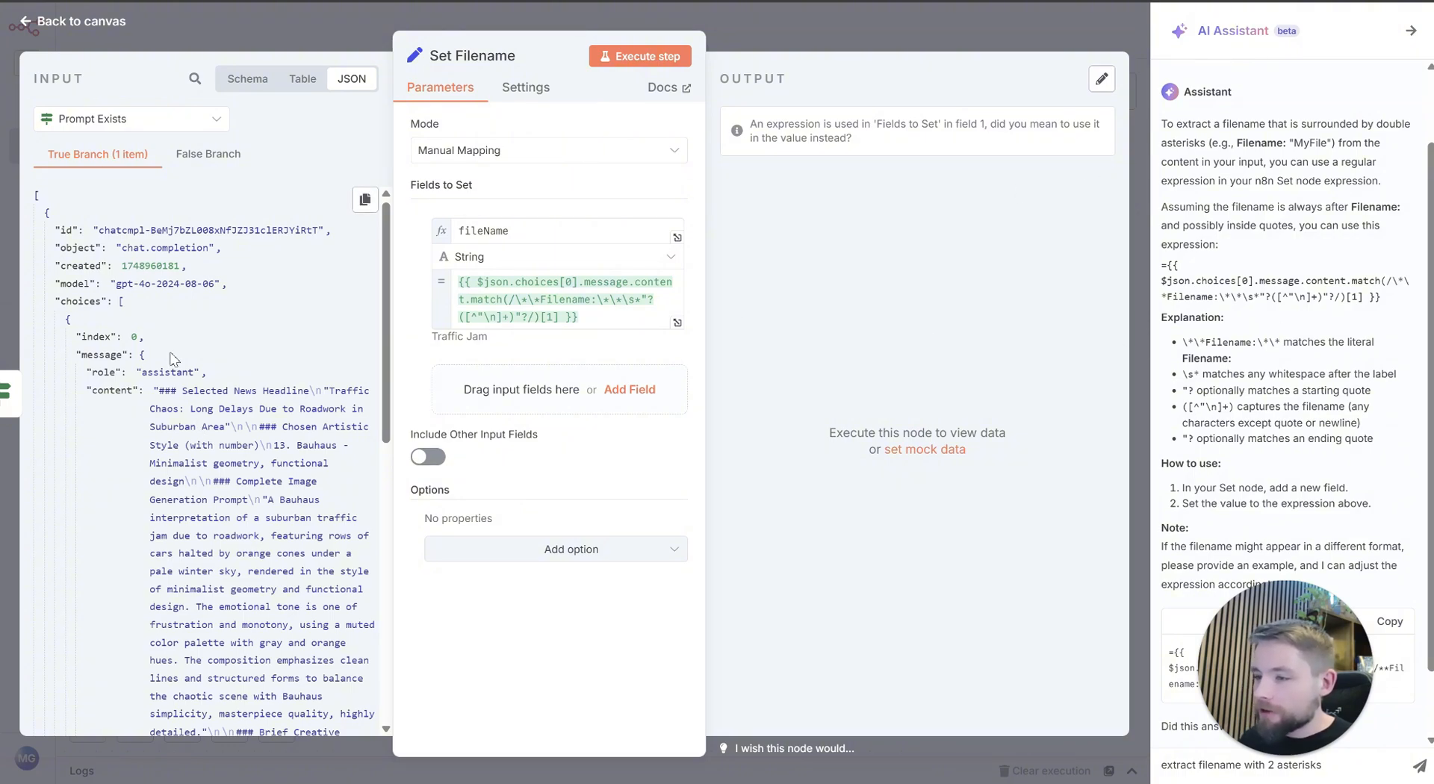
Step: Compare the fileName expression and its result with the Filename entry at the end of the input's message content
scroll(170, 359, down, 5)
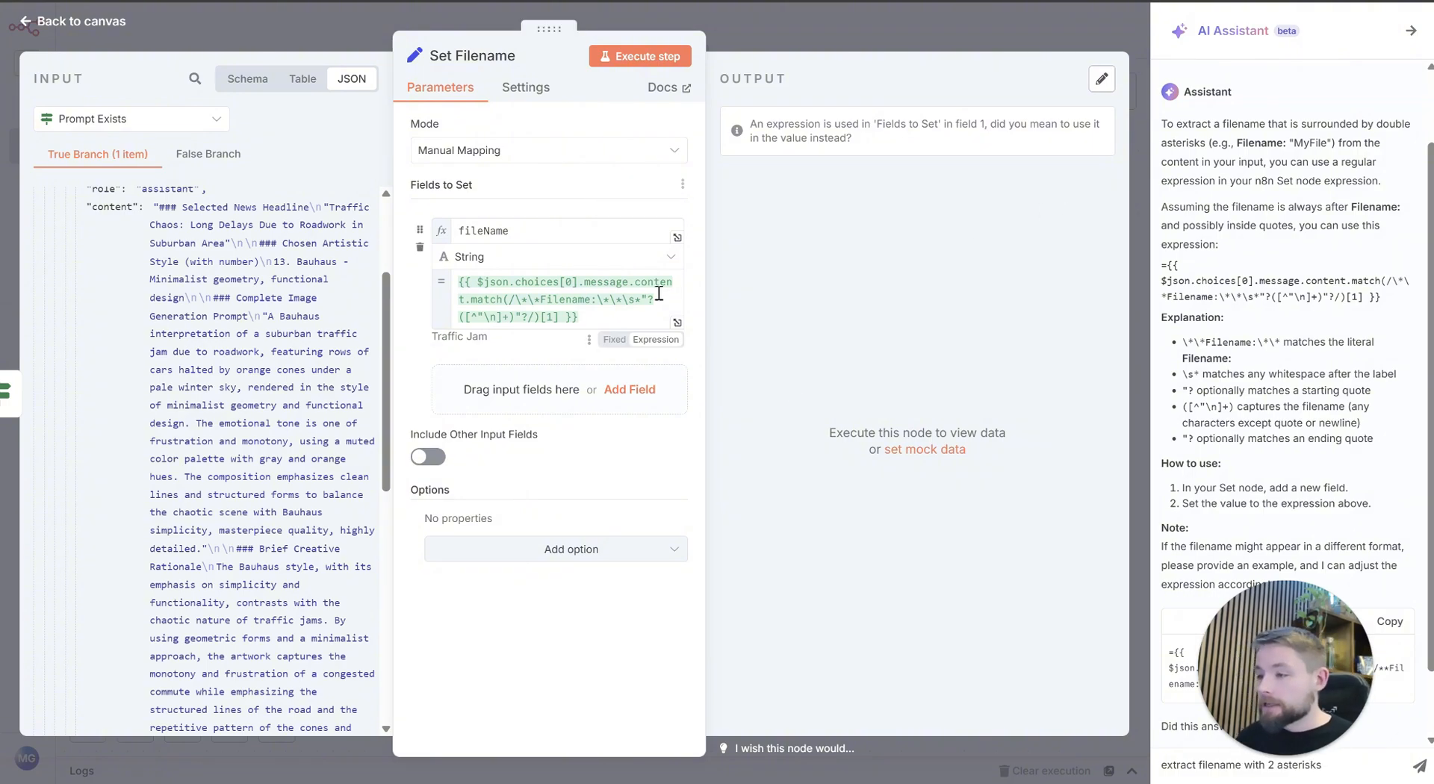
drag(595, 317, 479, 294)
click(493, 291)
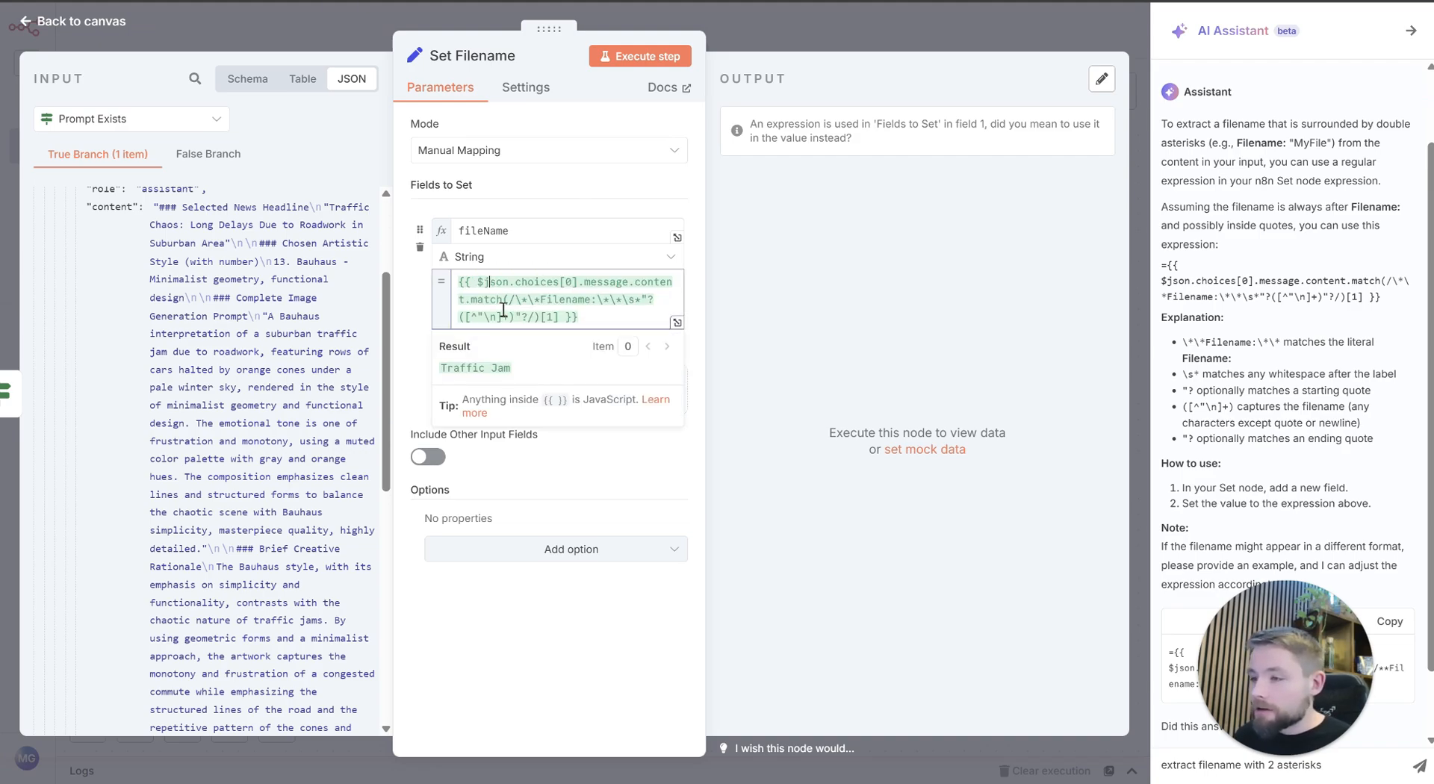
double_click(463, 370)
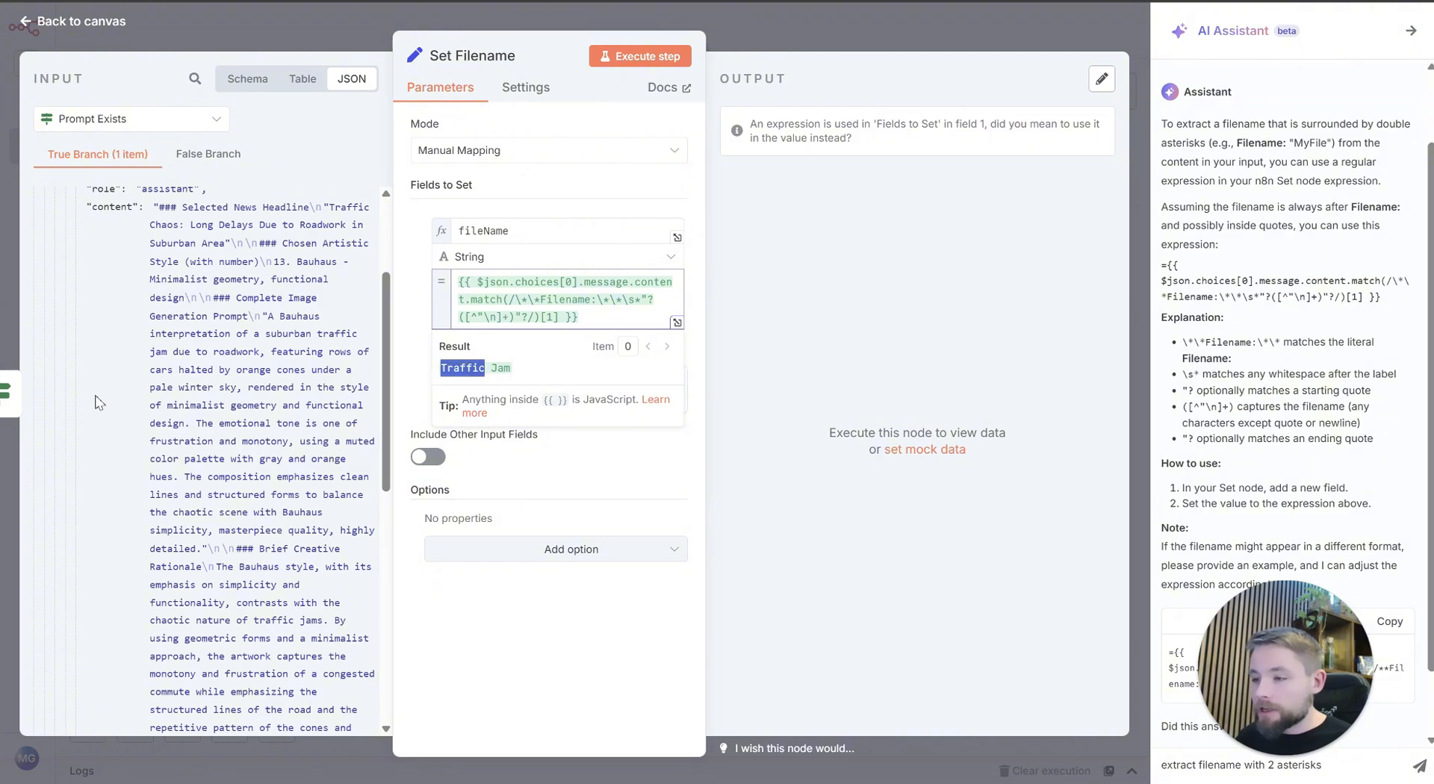
scroll(250, 382, down, 8)
scroll(250, 381, up, 4)
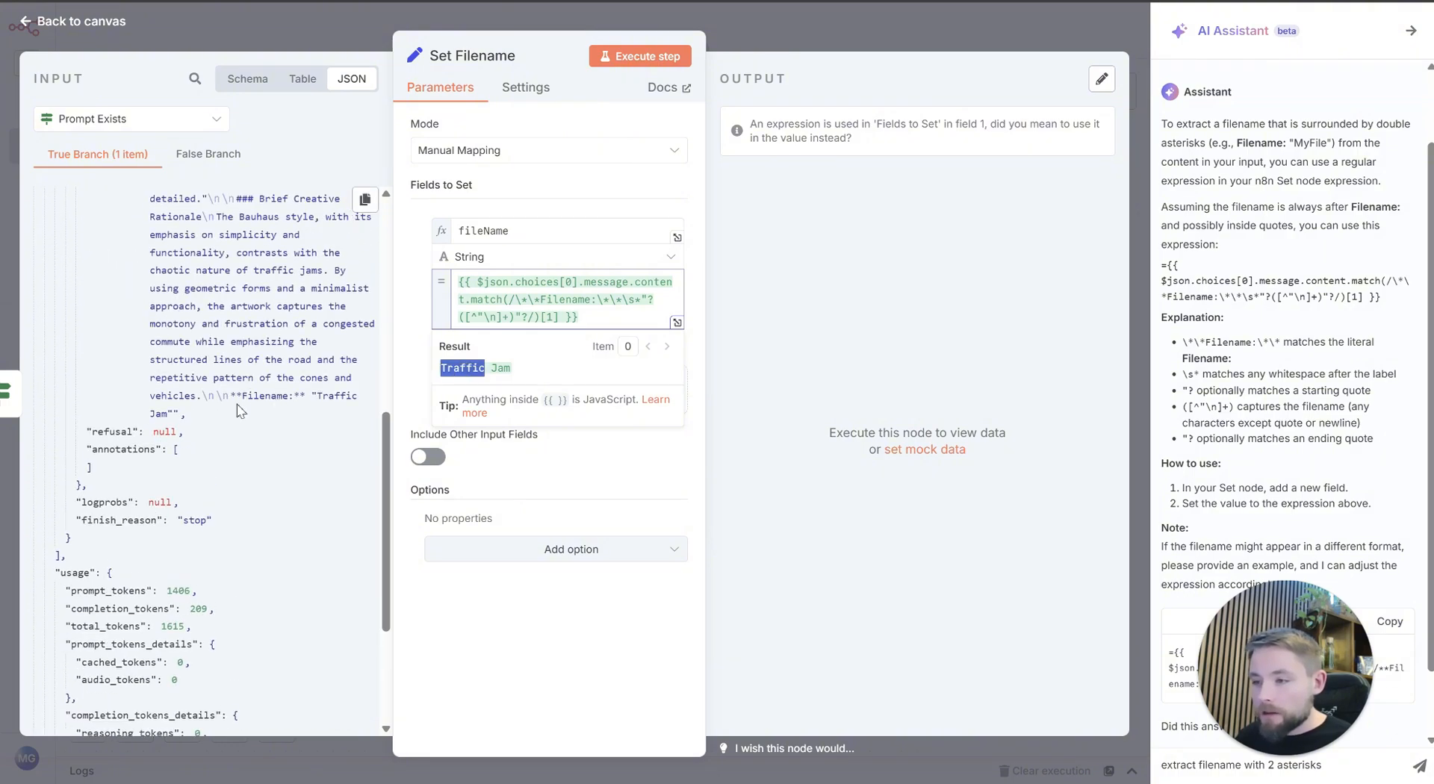
drag(241, 396, 186, 415)
click(302, 400)
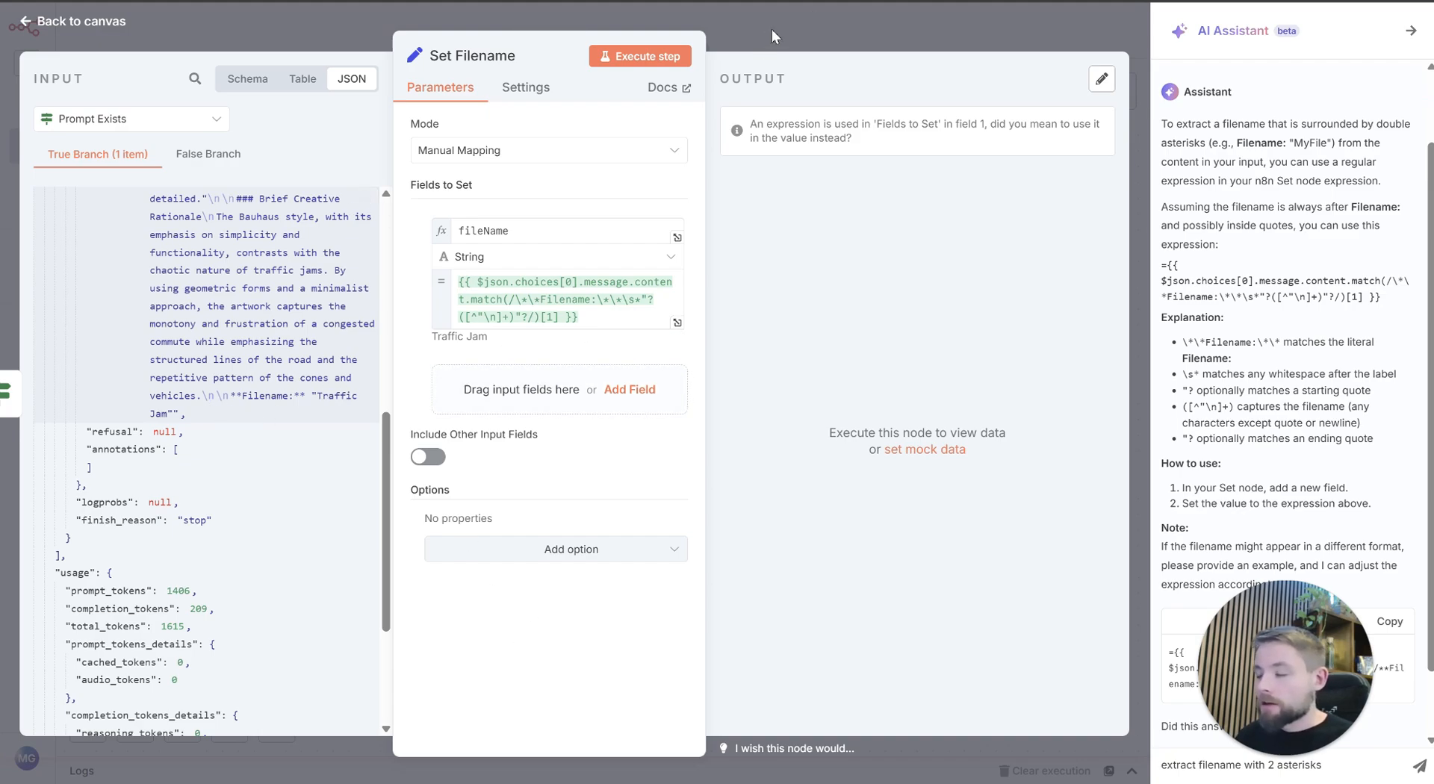
Step: Confirm the node name "Set Filename" and return to the canvas
click(478, 60)
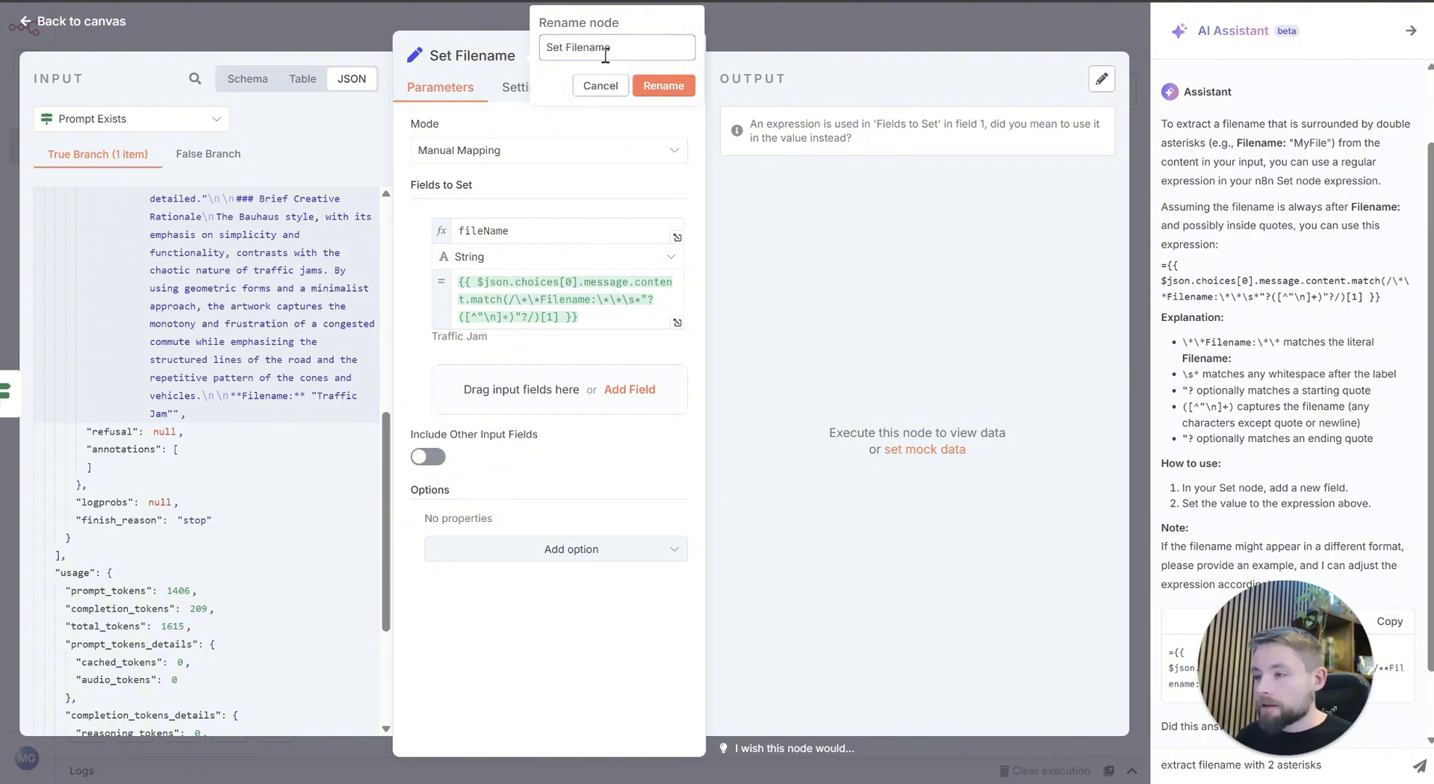
click(664, 86)
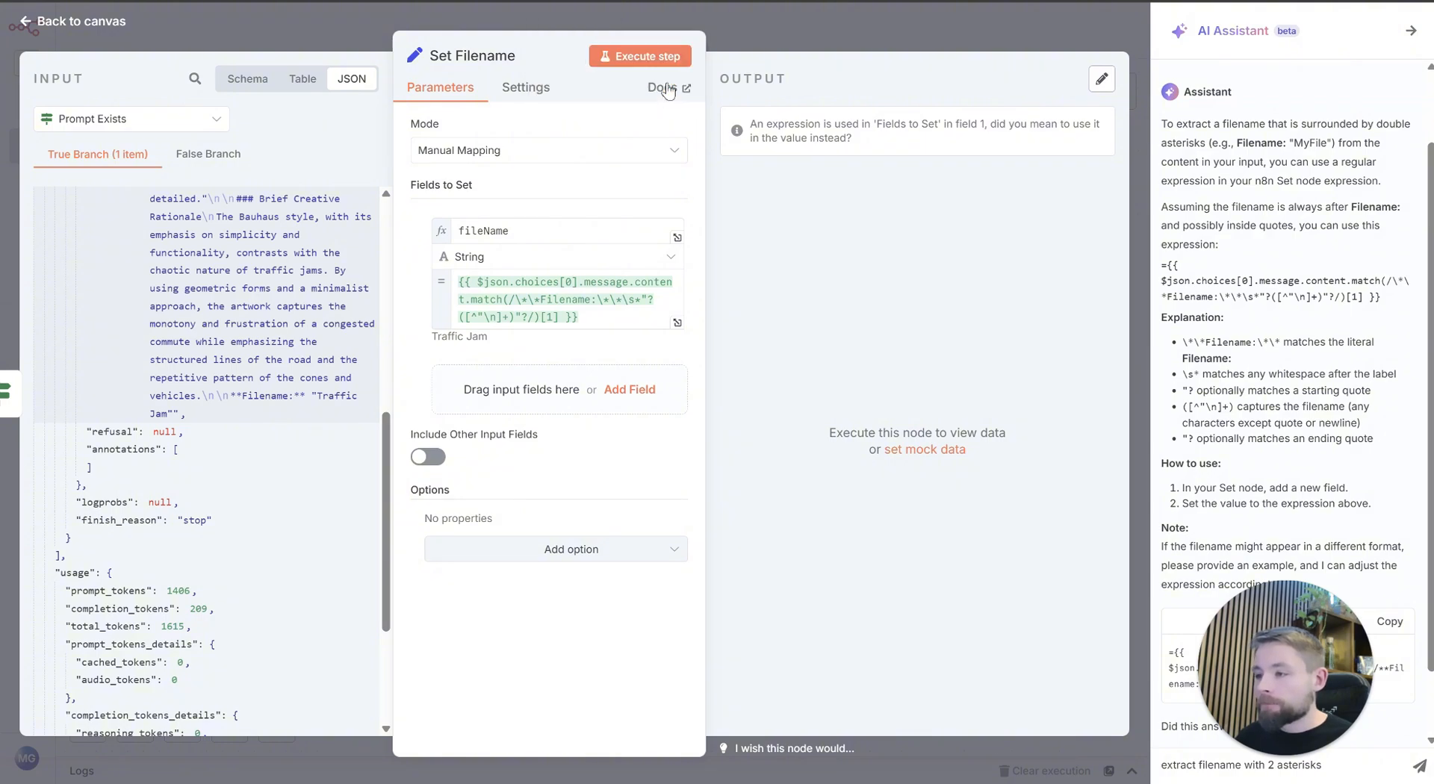
click(823, 30)
drag(629, 152, 719, 258)
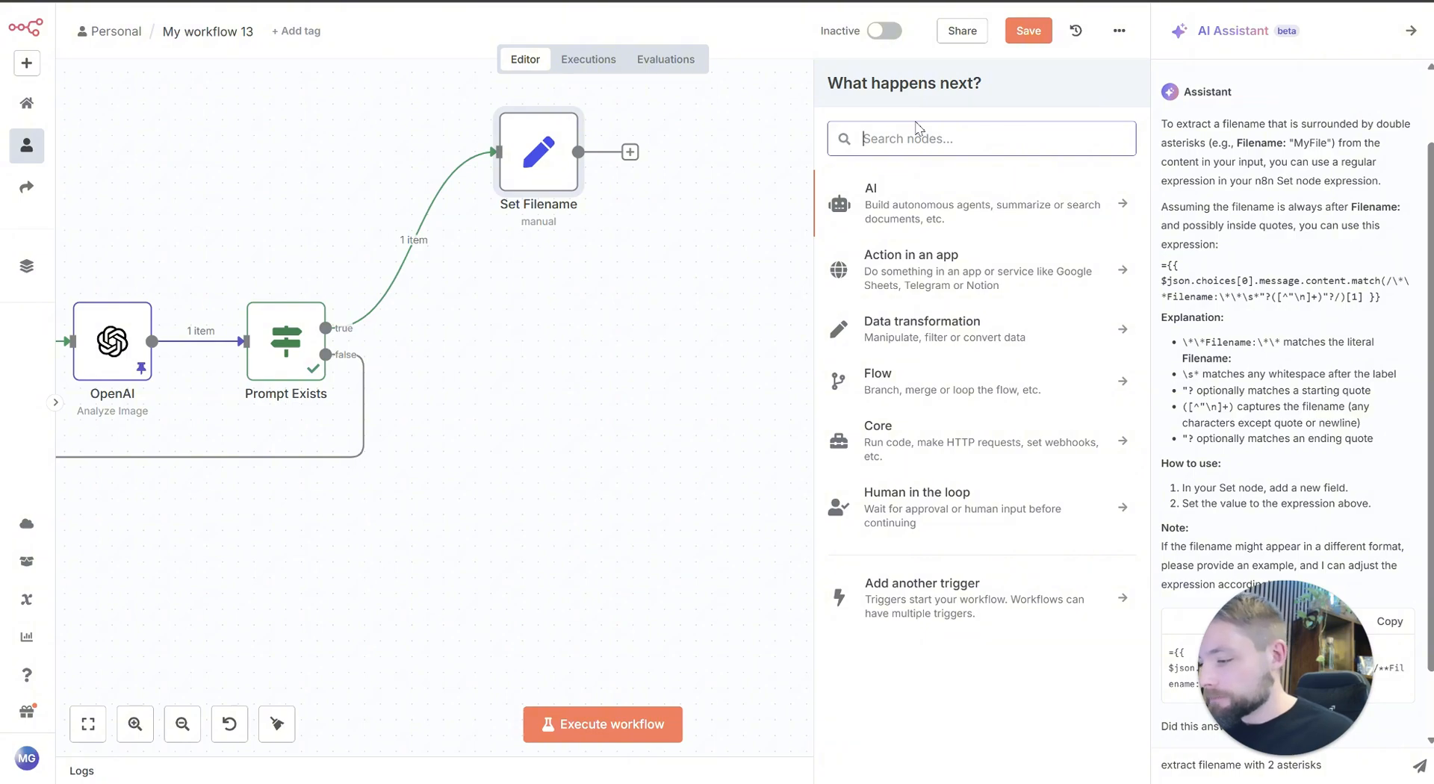
click(910, 219)
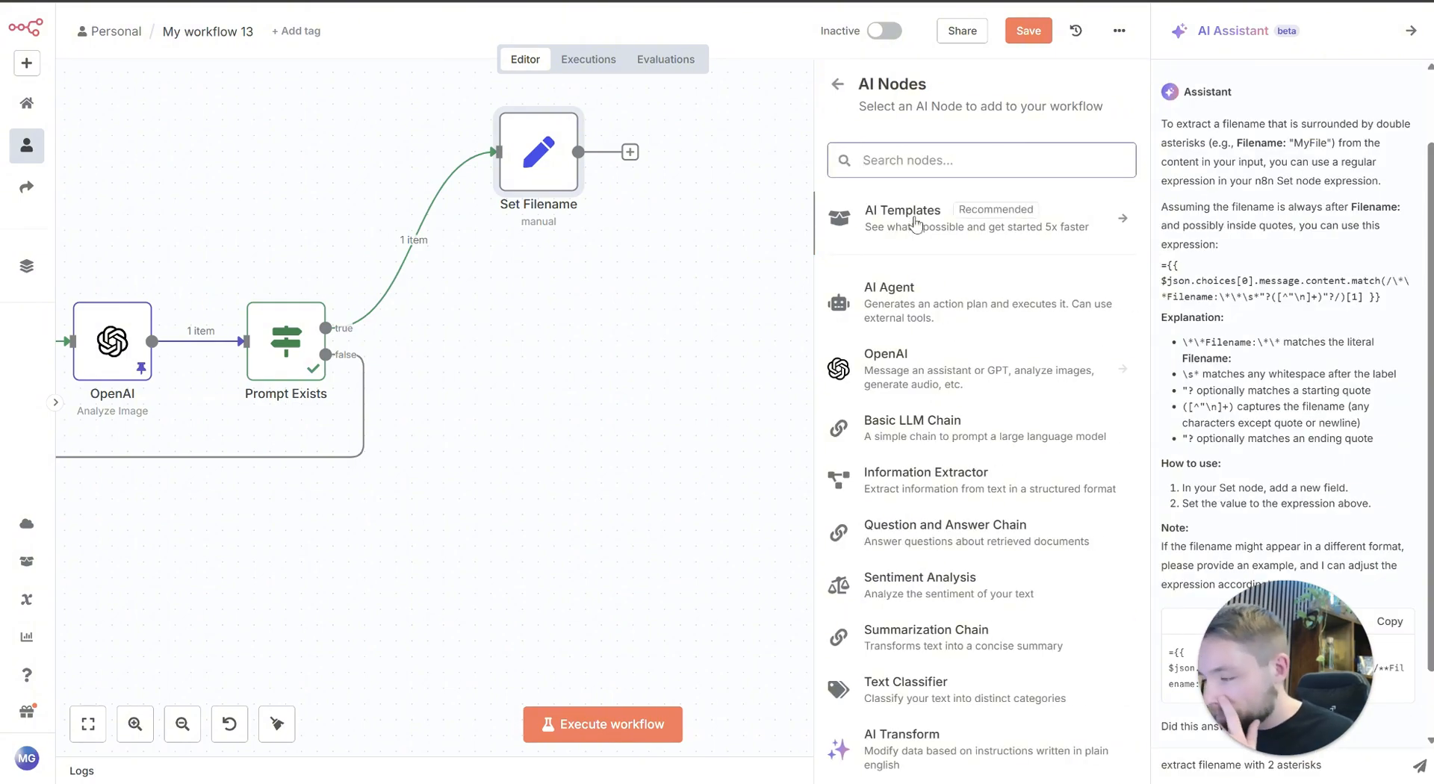
click(943, 307)
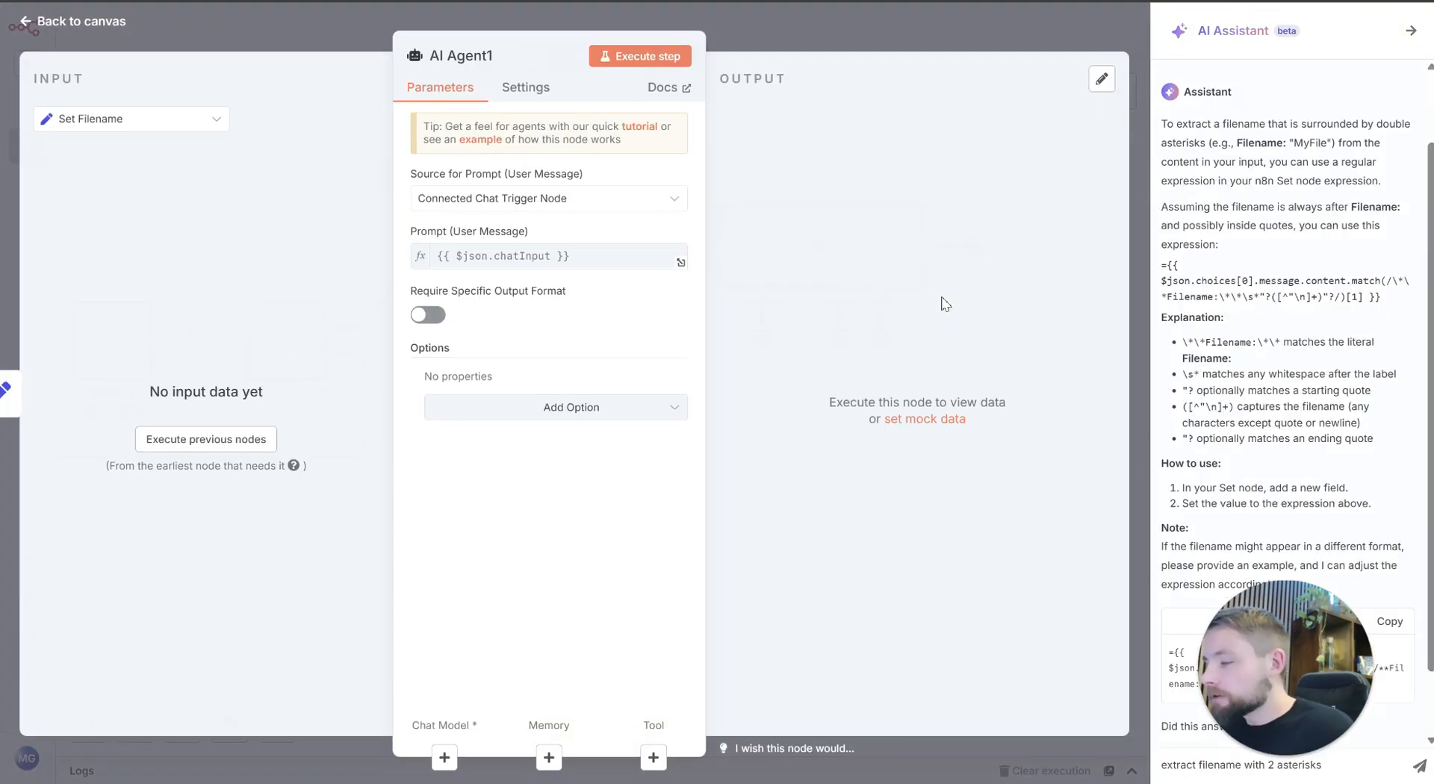
click(90, 21)
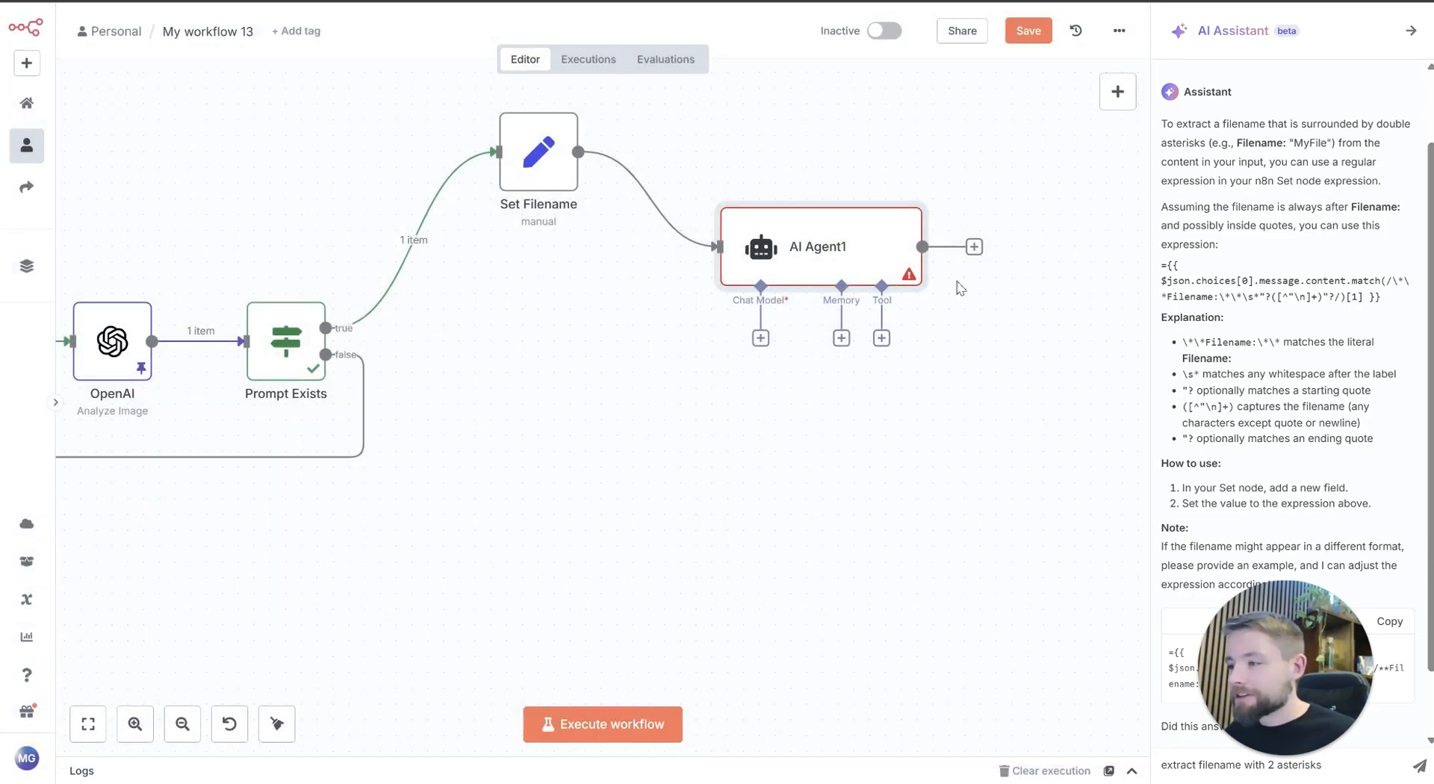
click(891, 187)
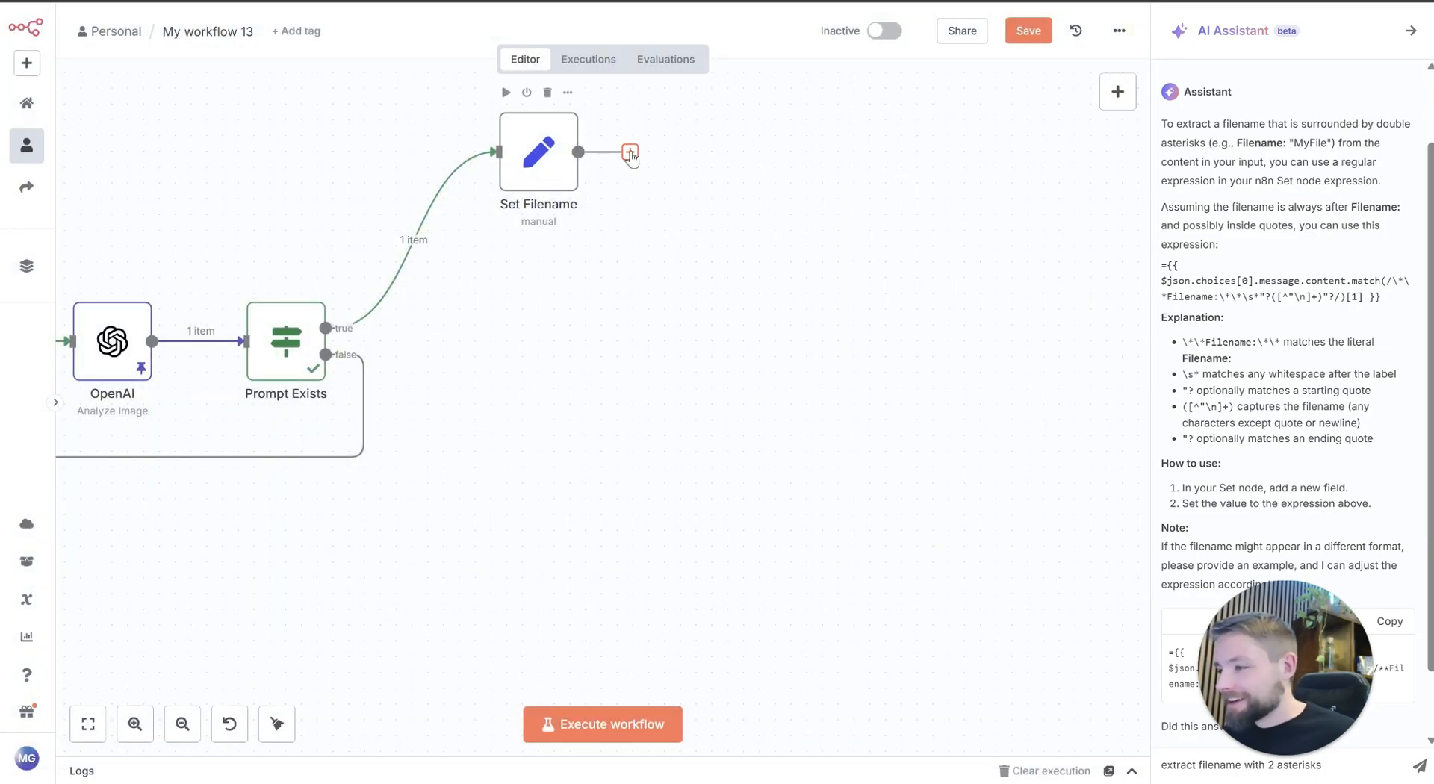
Step: Try adding an OpenAI Generate an image node with the GPT Image 1 model after Set Filename
click(630, 152)
click(942, 211)
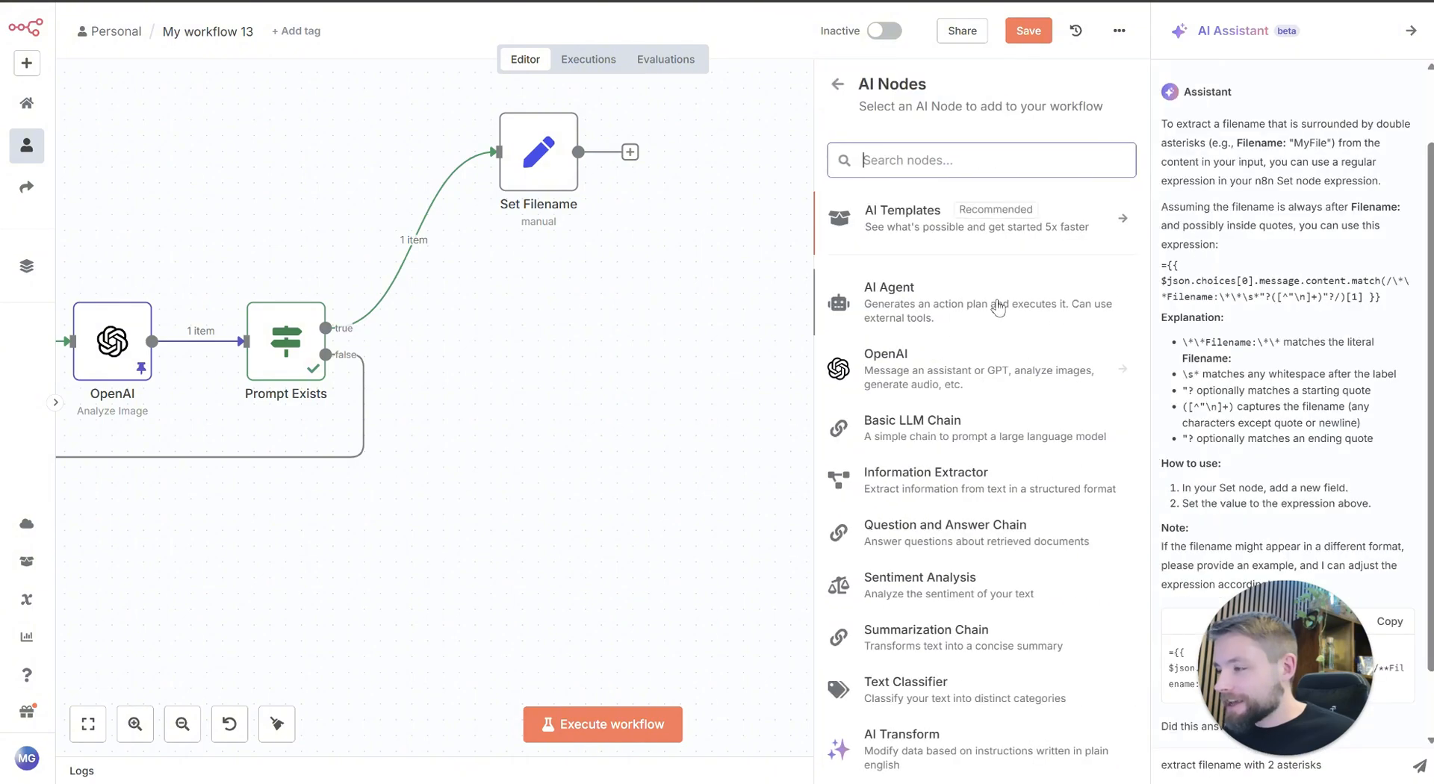
click(920, 374)
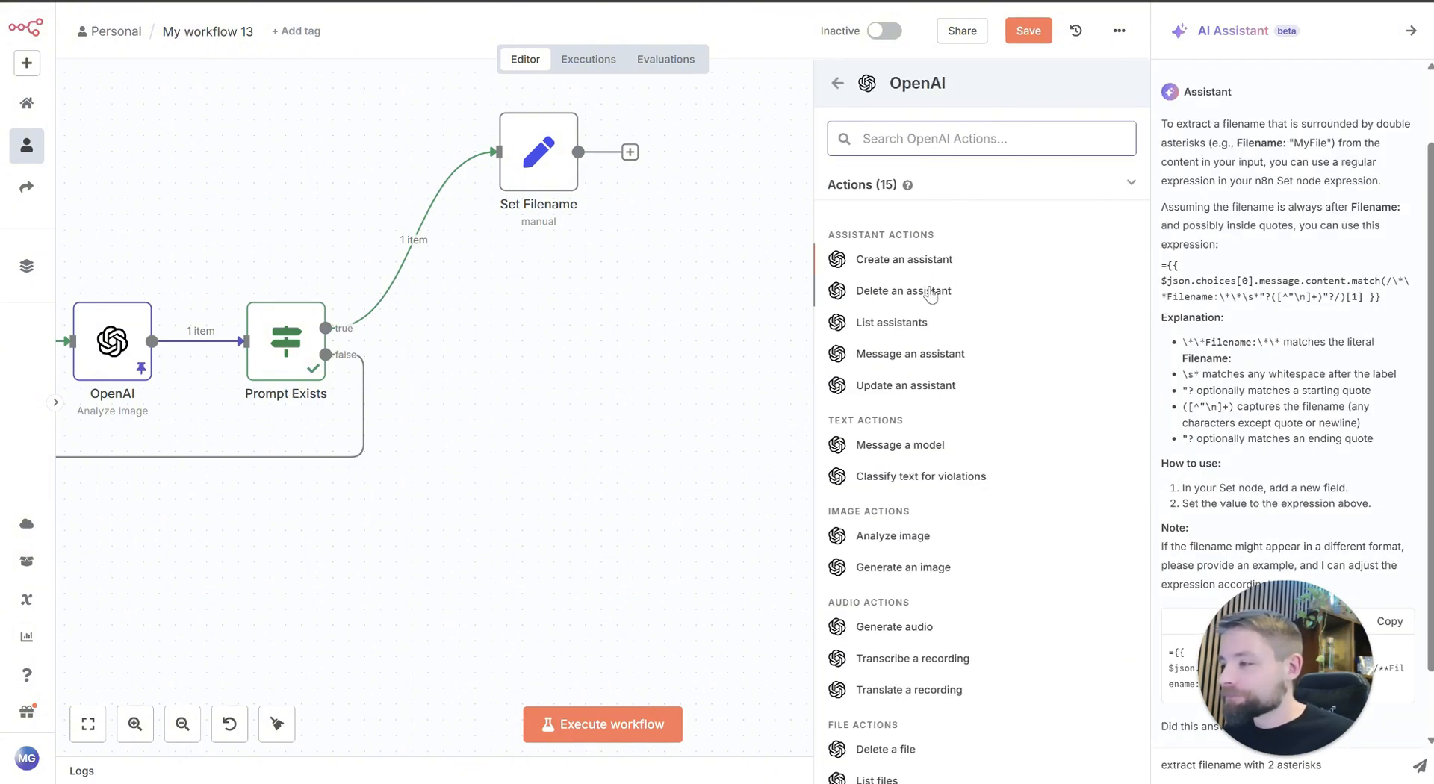
click(905, 567)
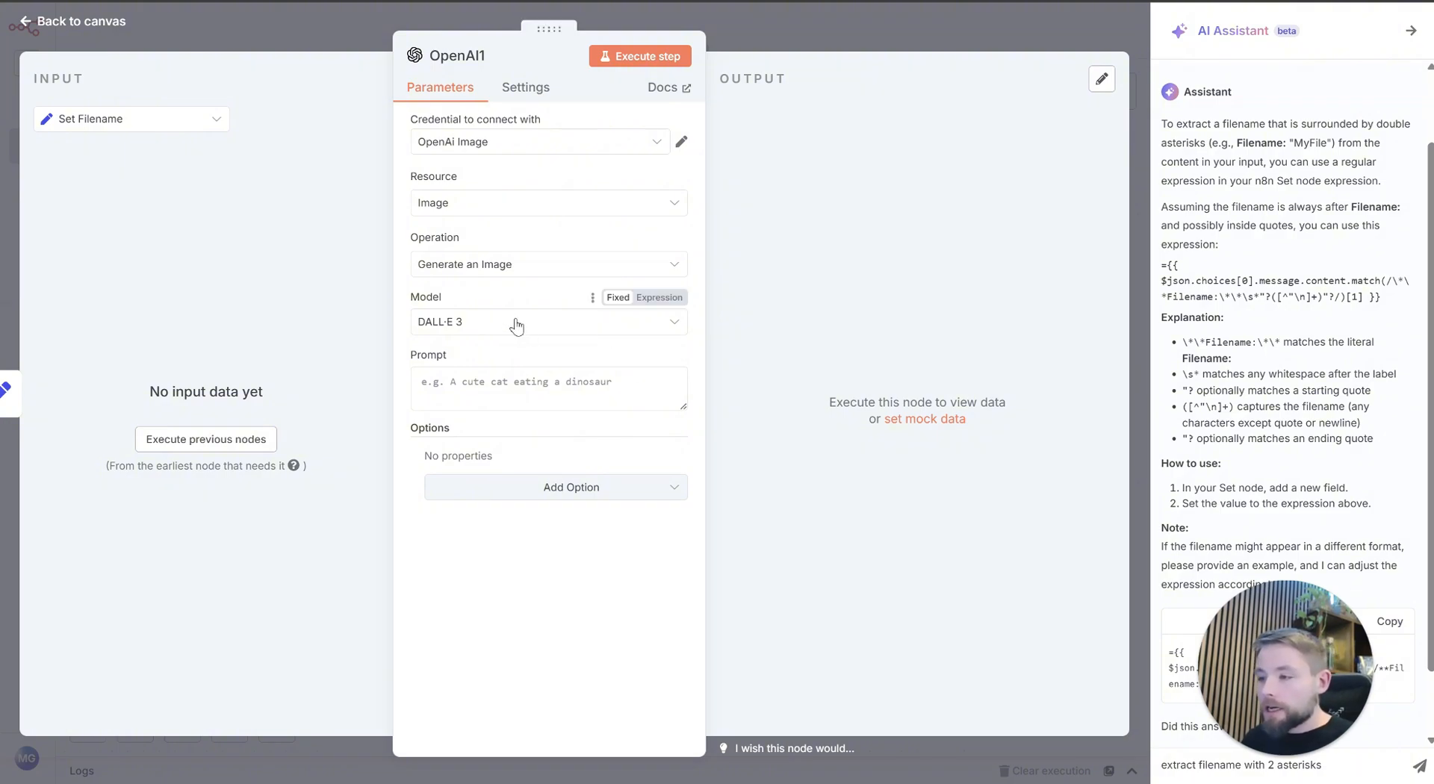
click(515, 325)
click(551, 408)
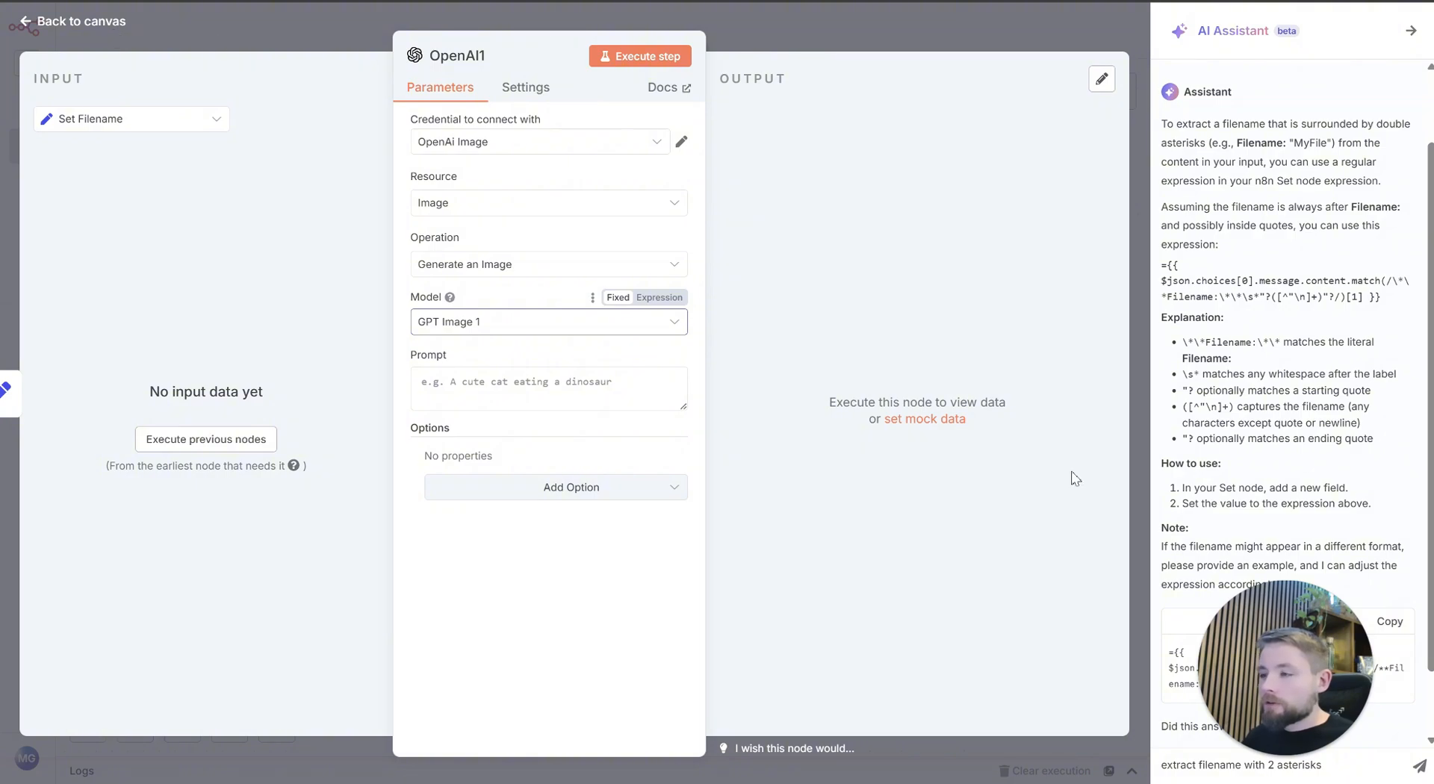
key(Escape)
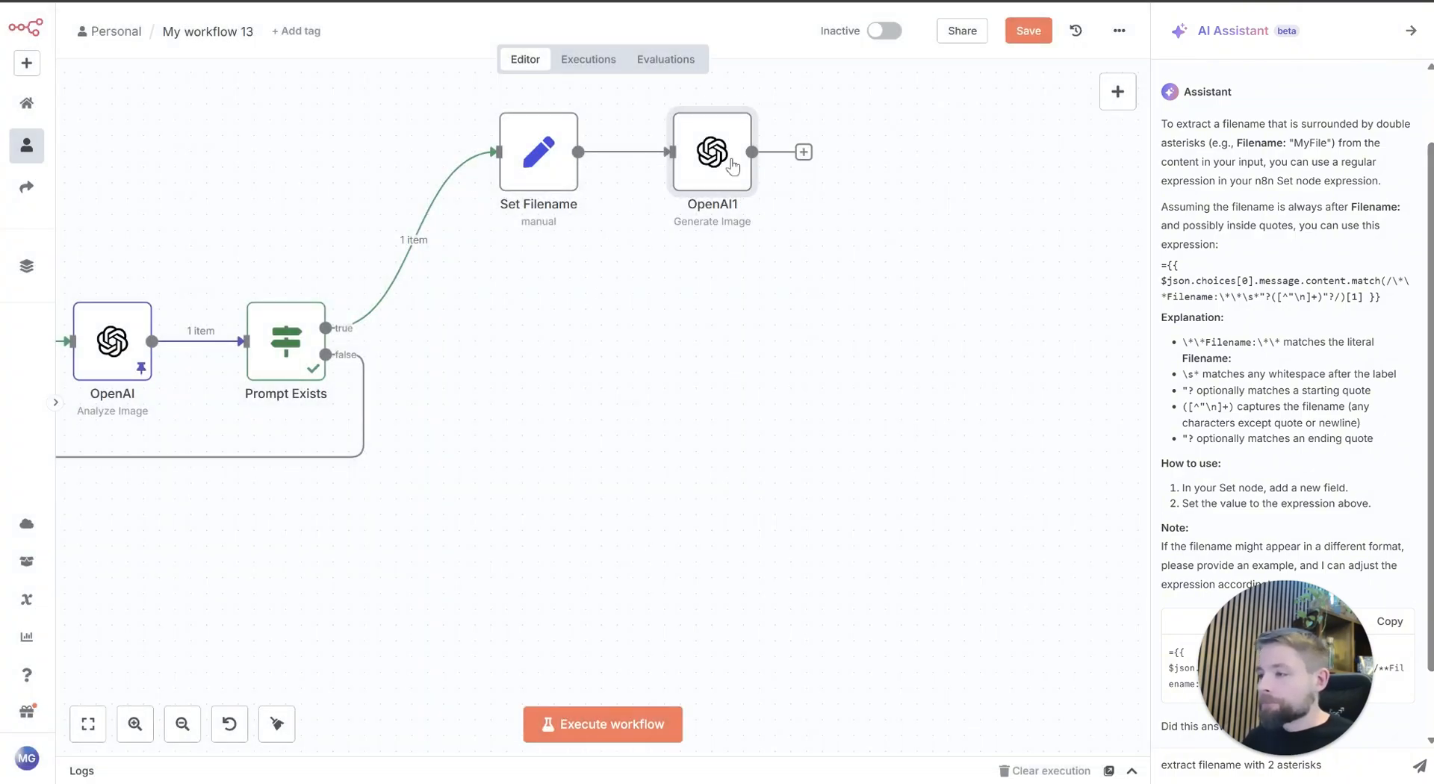
click(722, 92)
Step: Add an HTTP Request node after Set Filename and set its method to POST
click(632, 156)
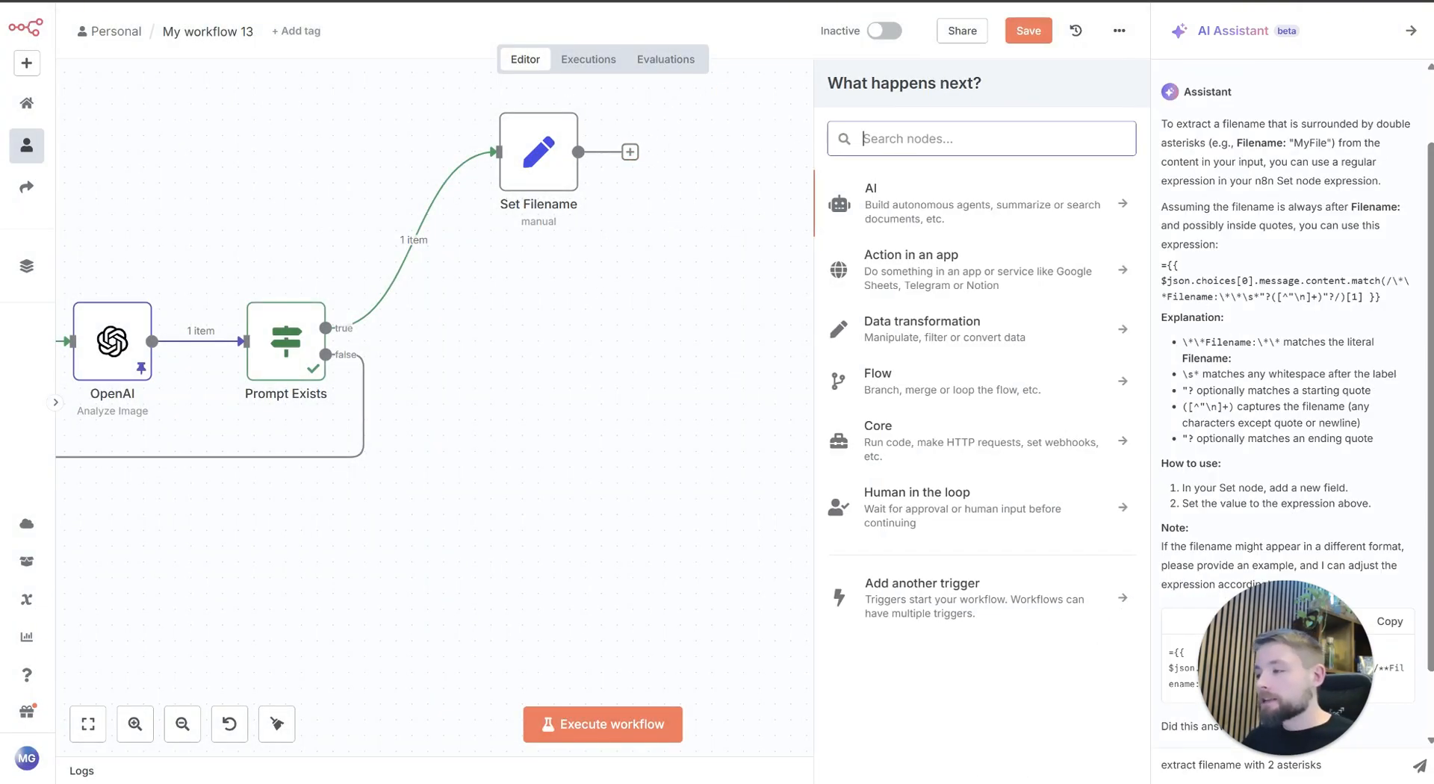
text(http)
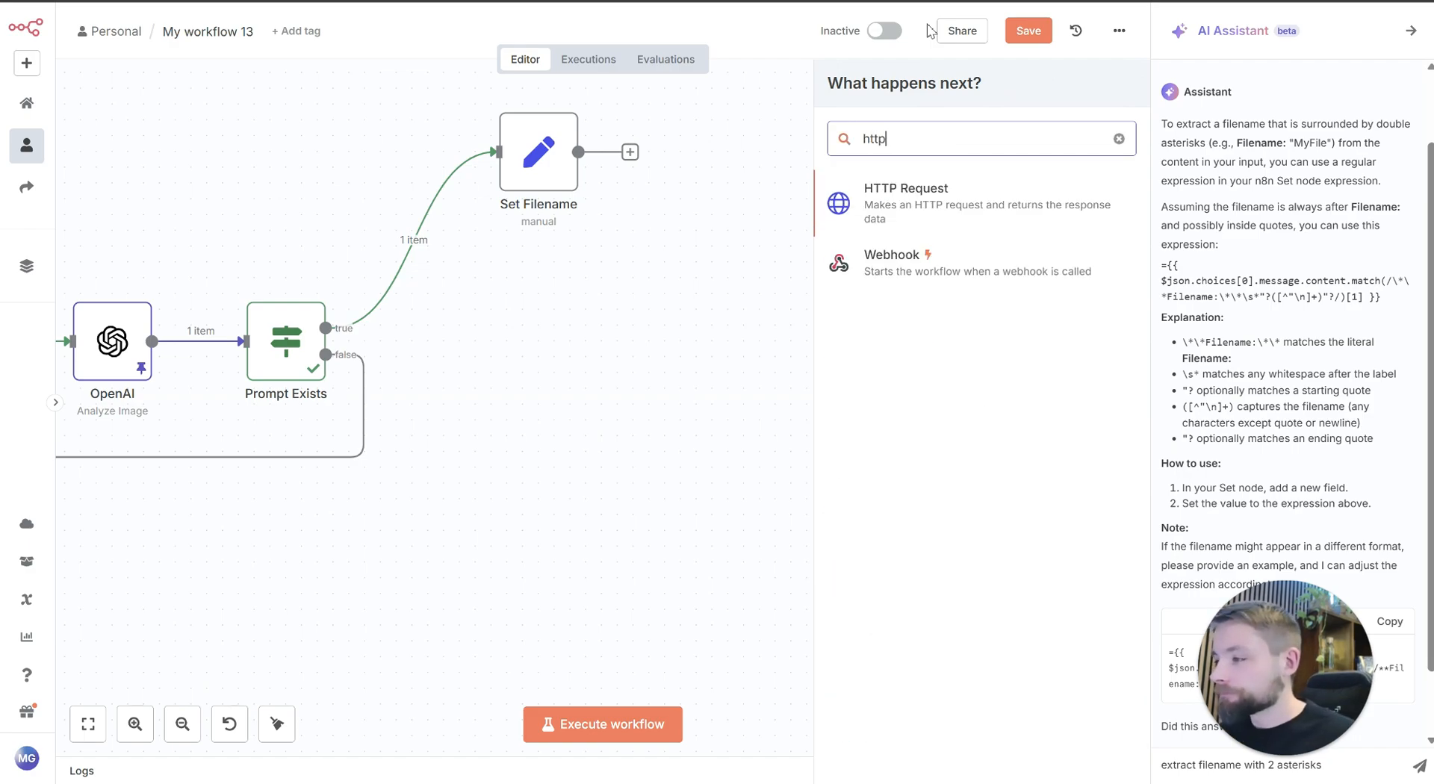
click(964, 196)
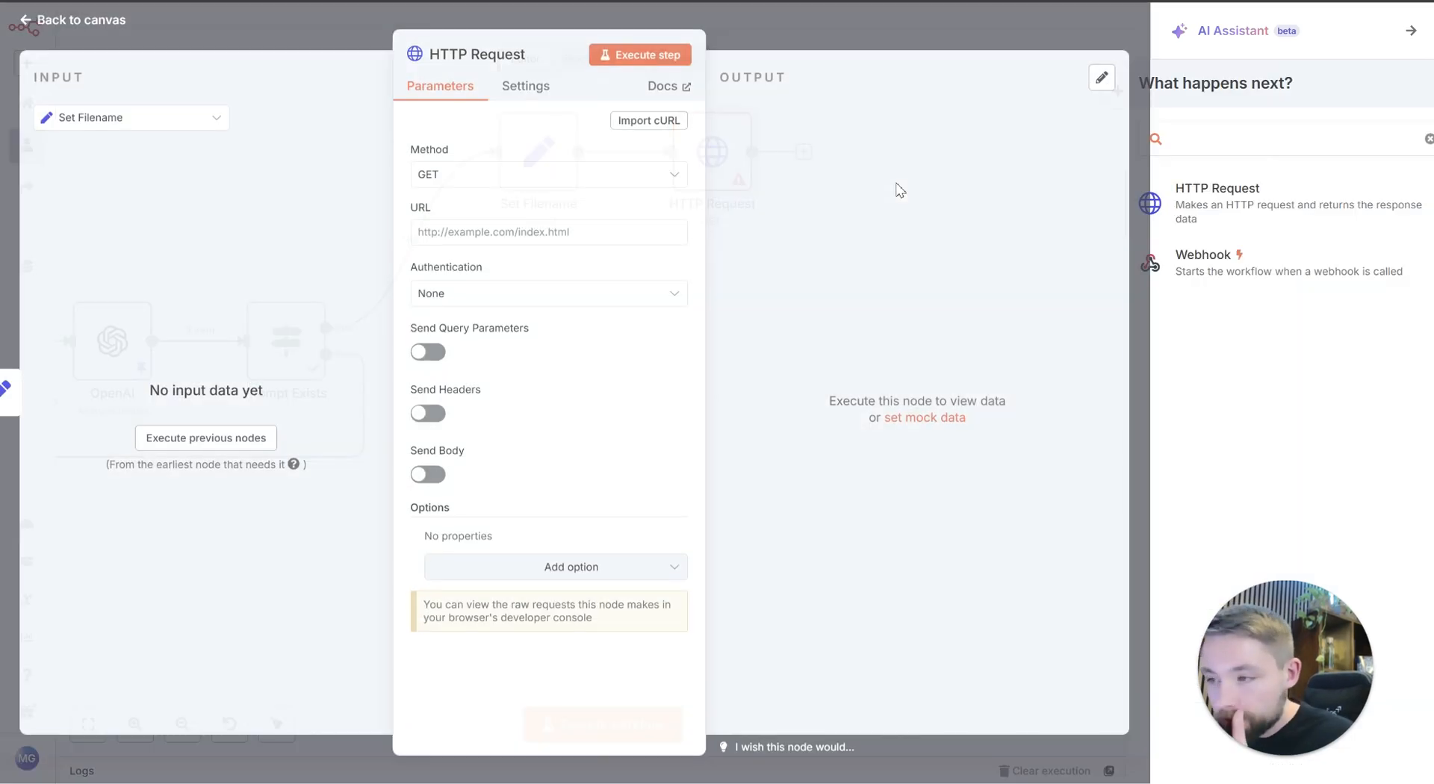
click(566, 187)
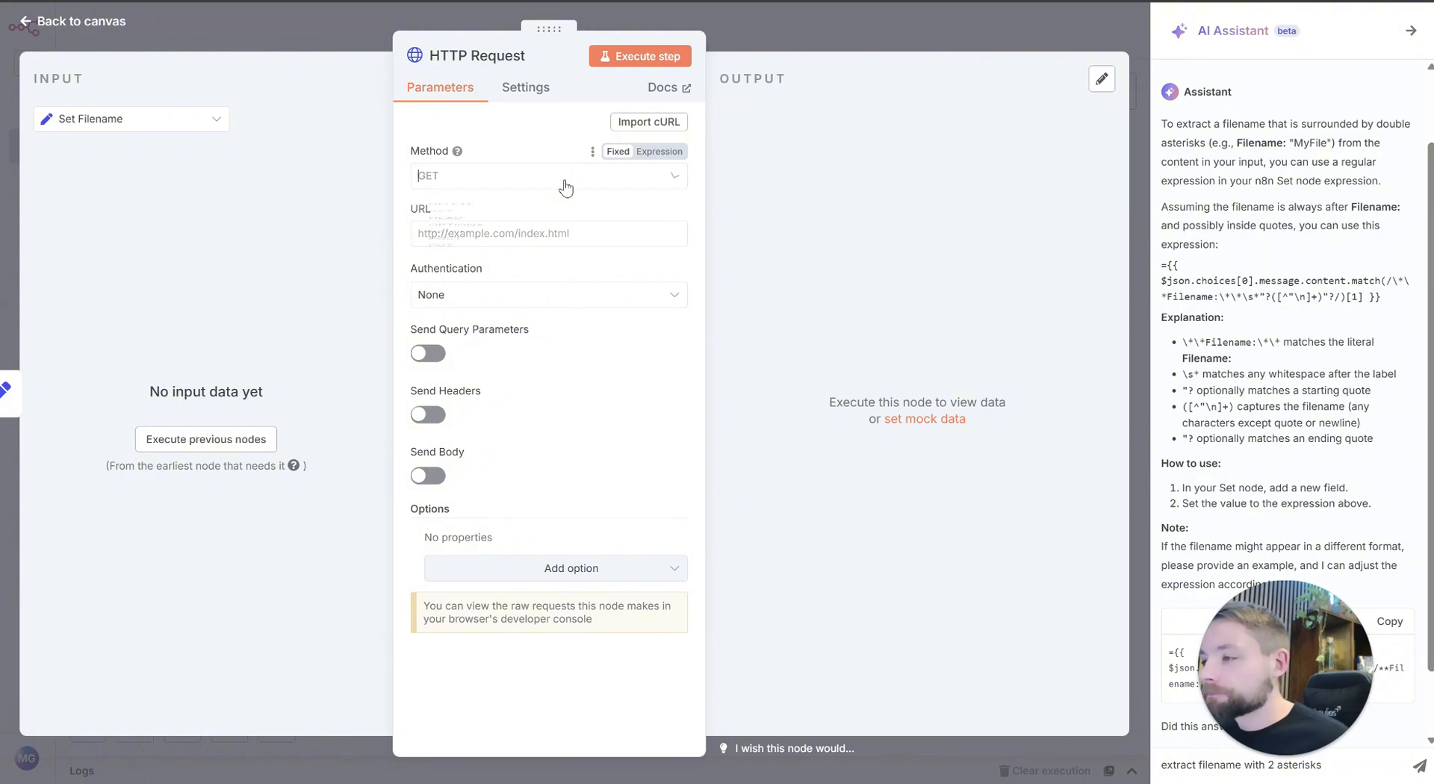
click(523, 369)
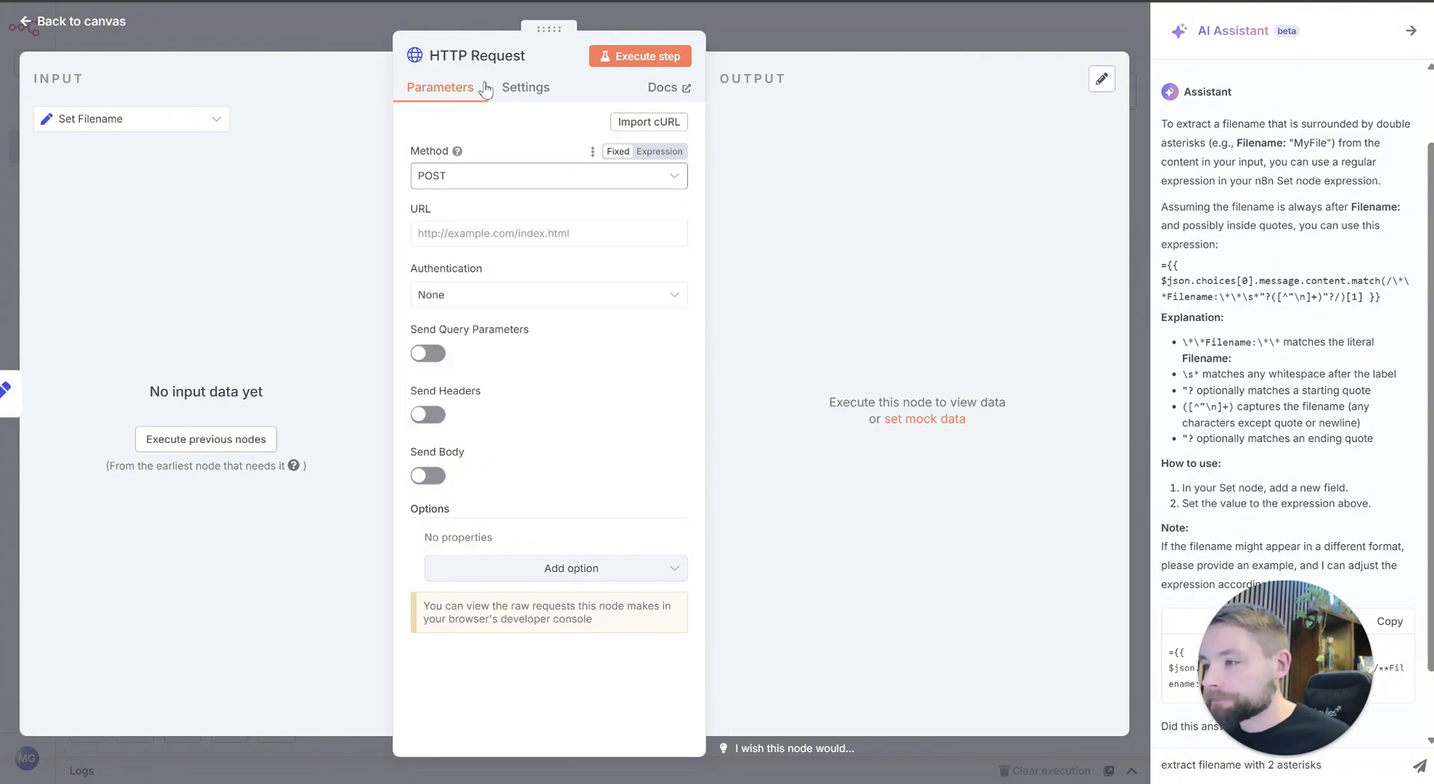
Step: Rename the HTTP Request node as "Paint Masterpiece"
click(526, 55)
triple_click(619, 57)
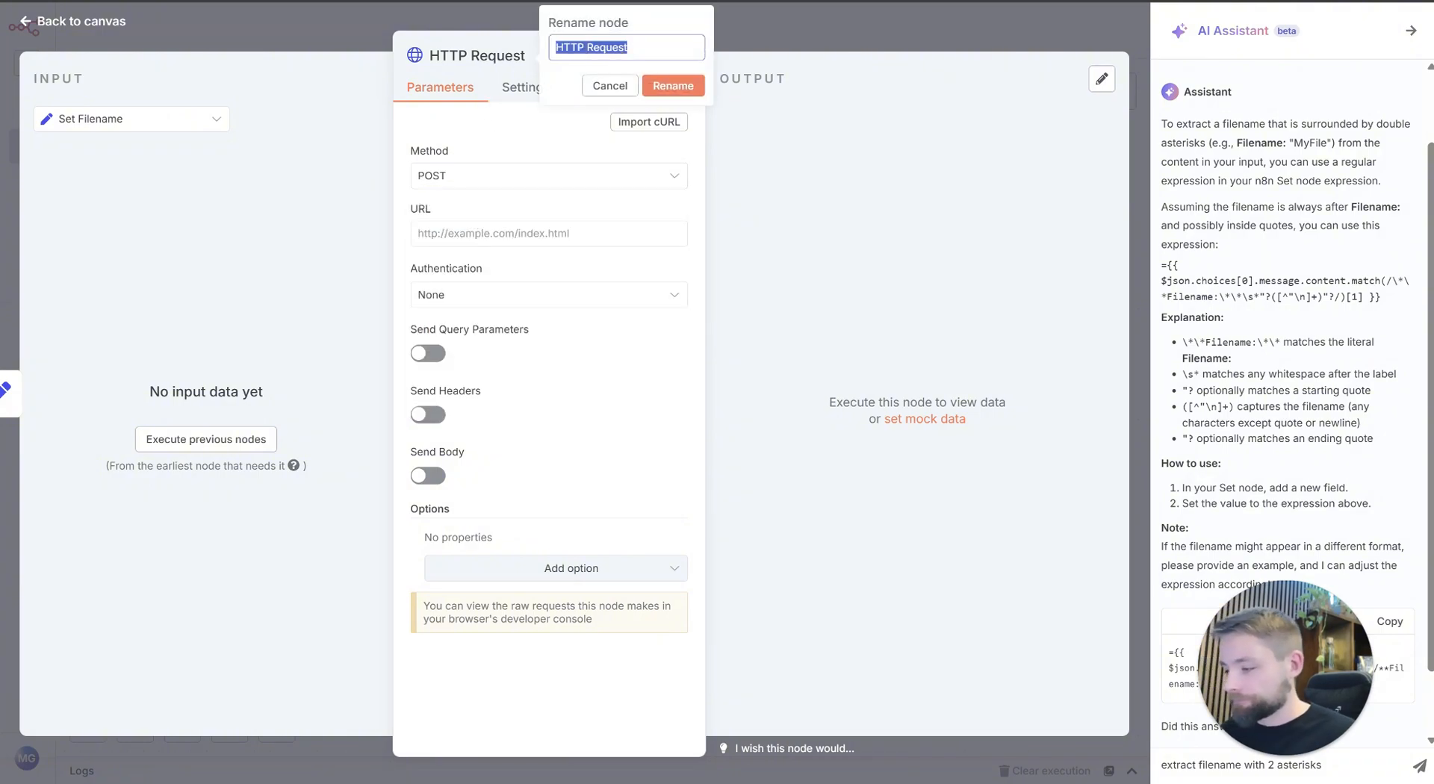
text(Paint Masterpie)
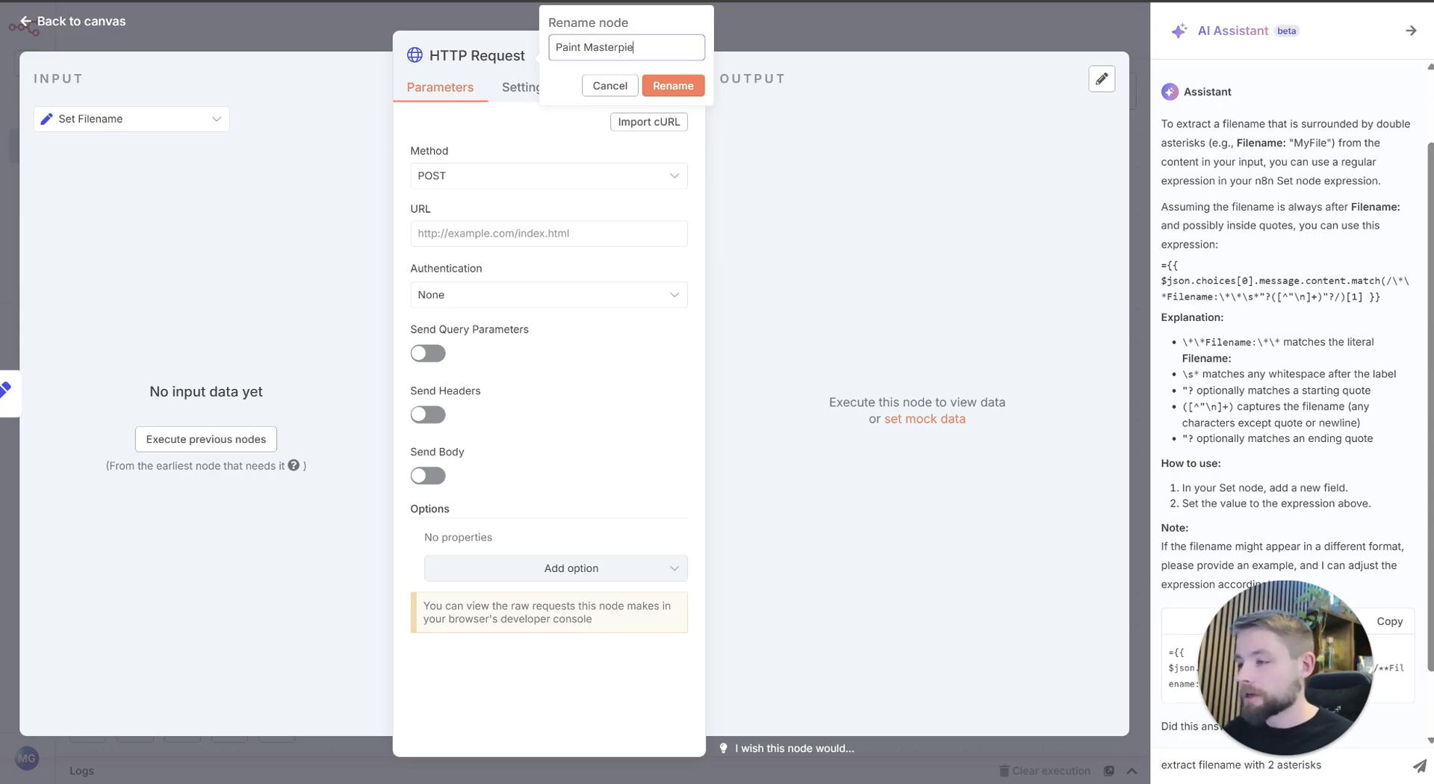
text(ce)
click(676, 87)
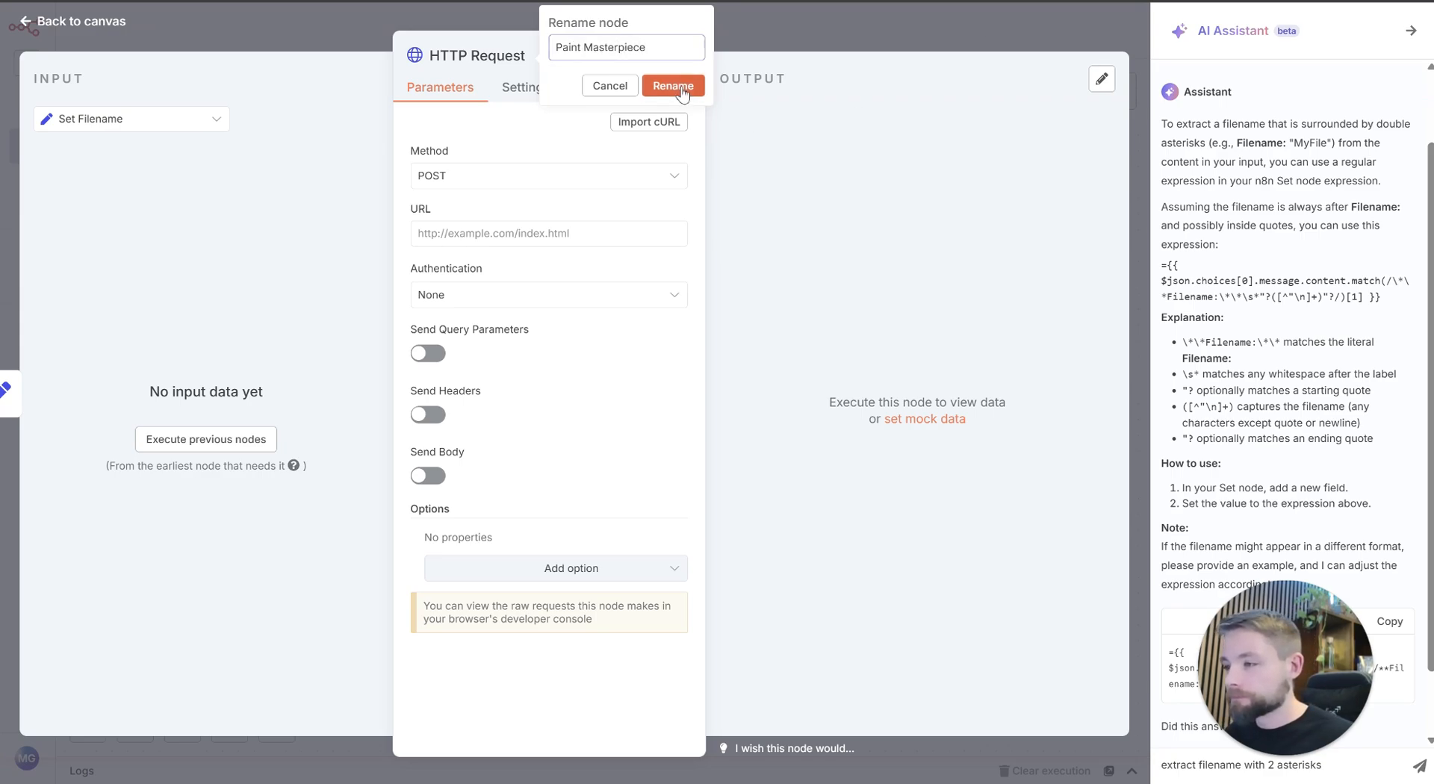
click(497, 236)
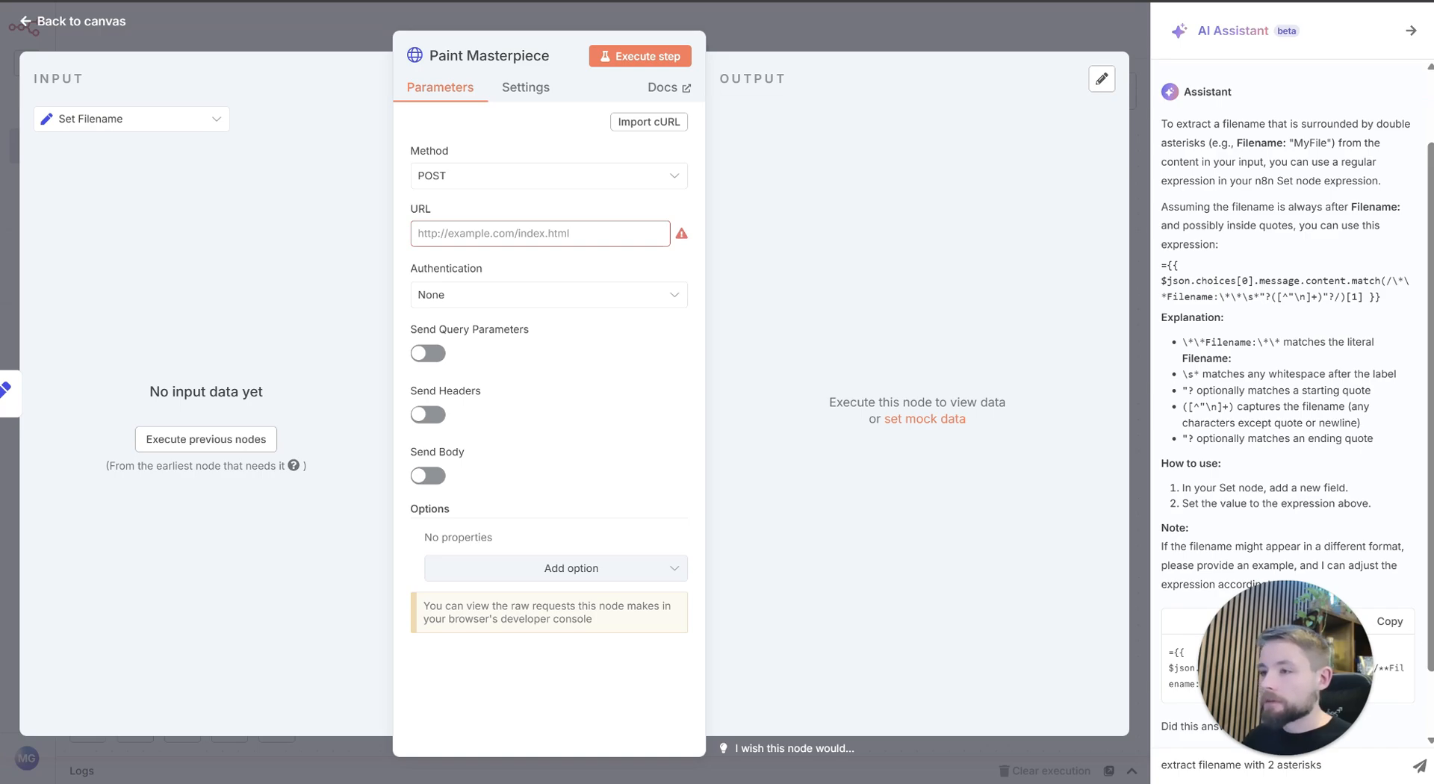
key(Escape)
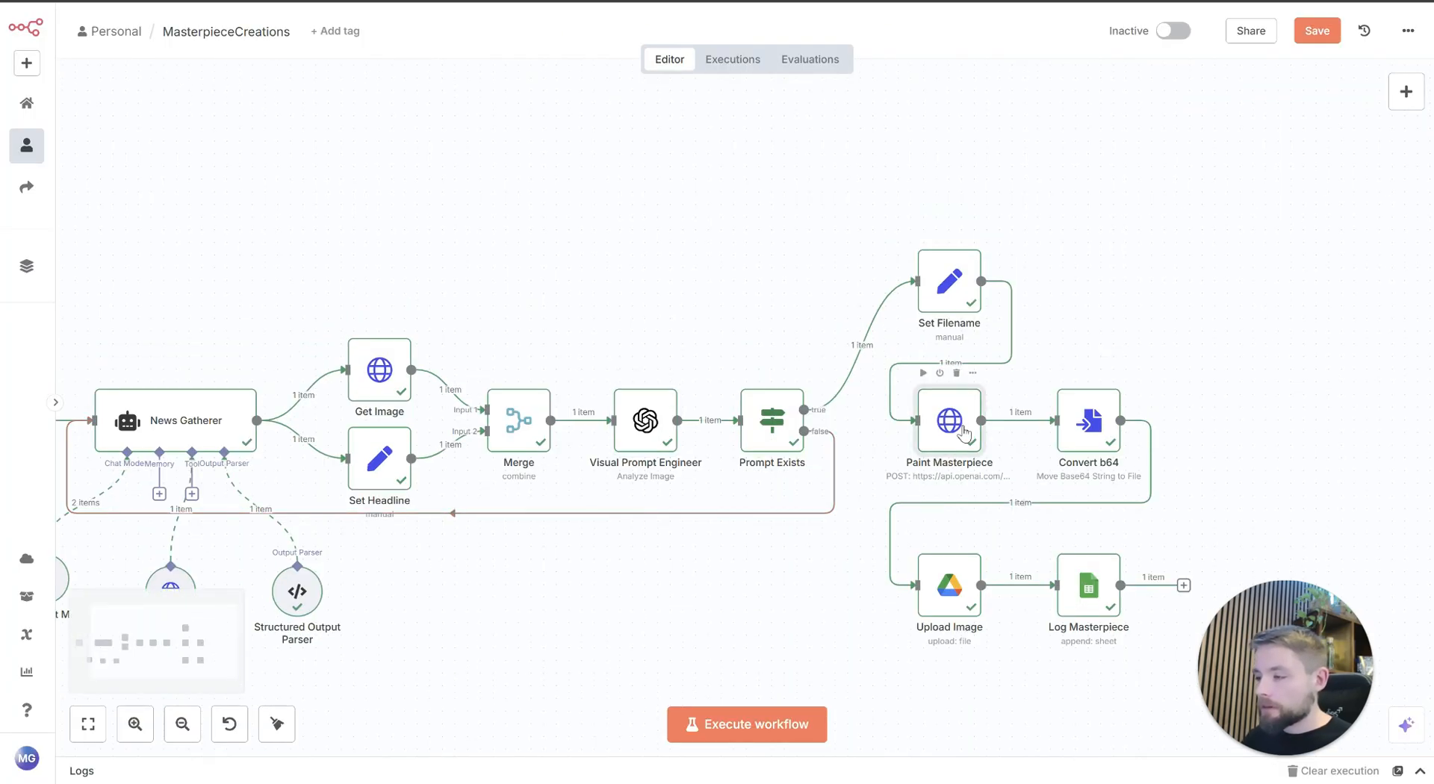
key(Return)
double_click(546, 233)
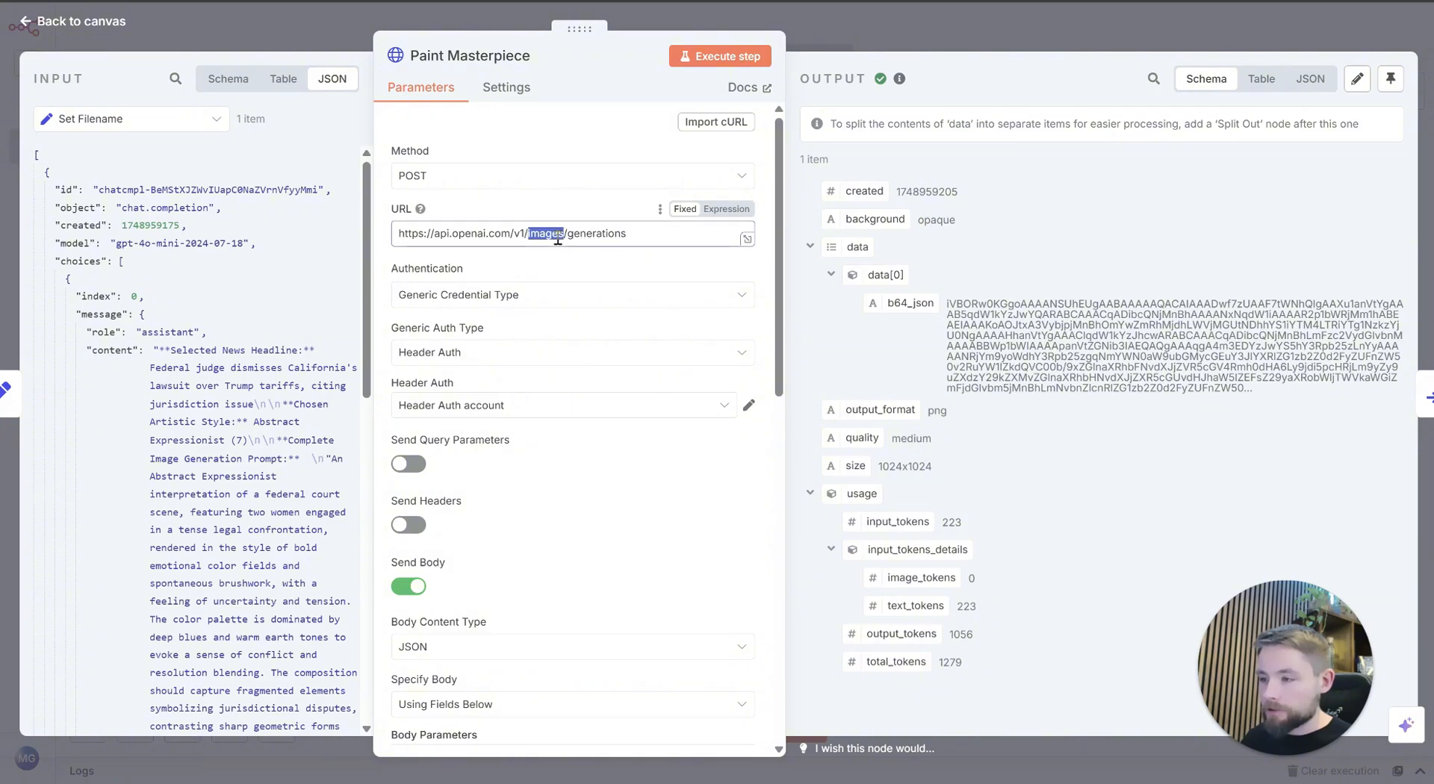
triple_click(557, 238)
key(ctrl+c)
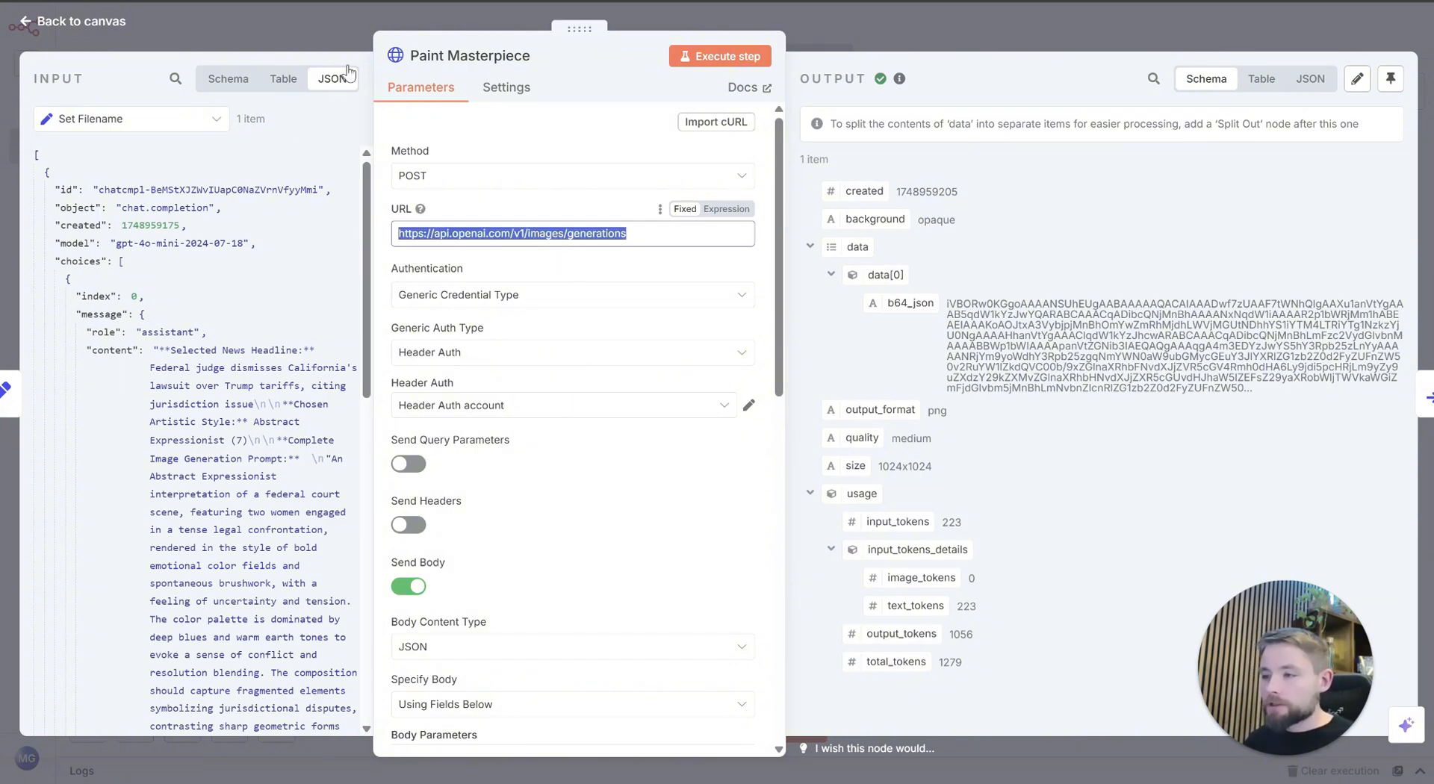
click(303, 33)
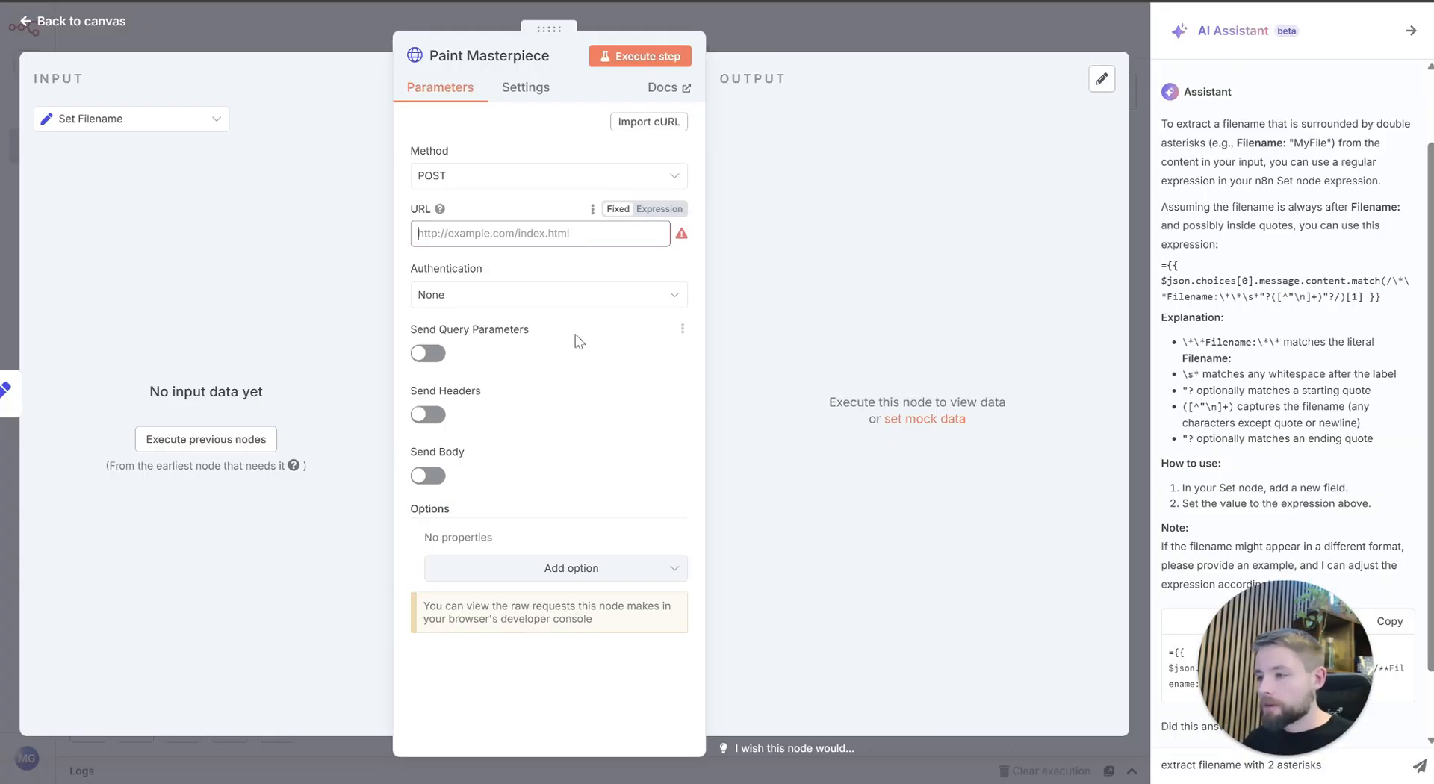
key(ctrl+v)
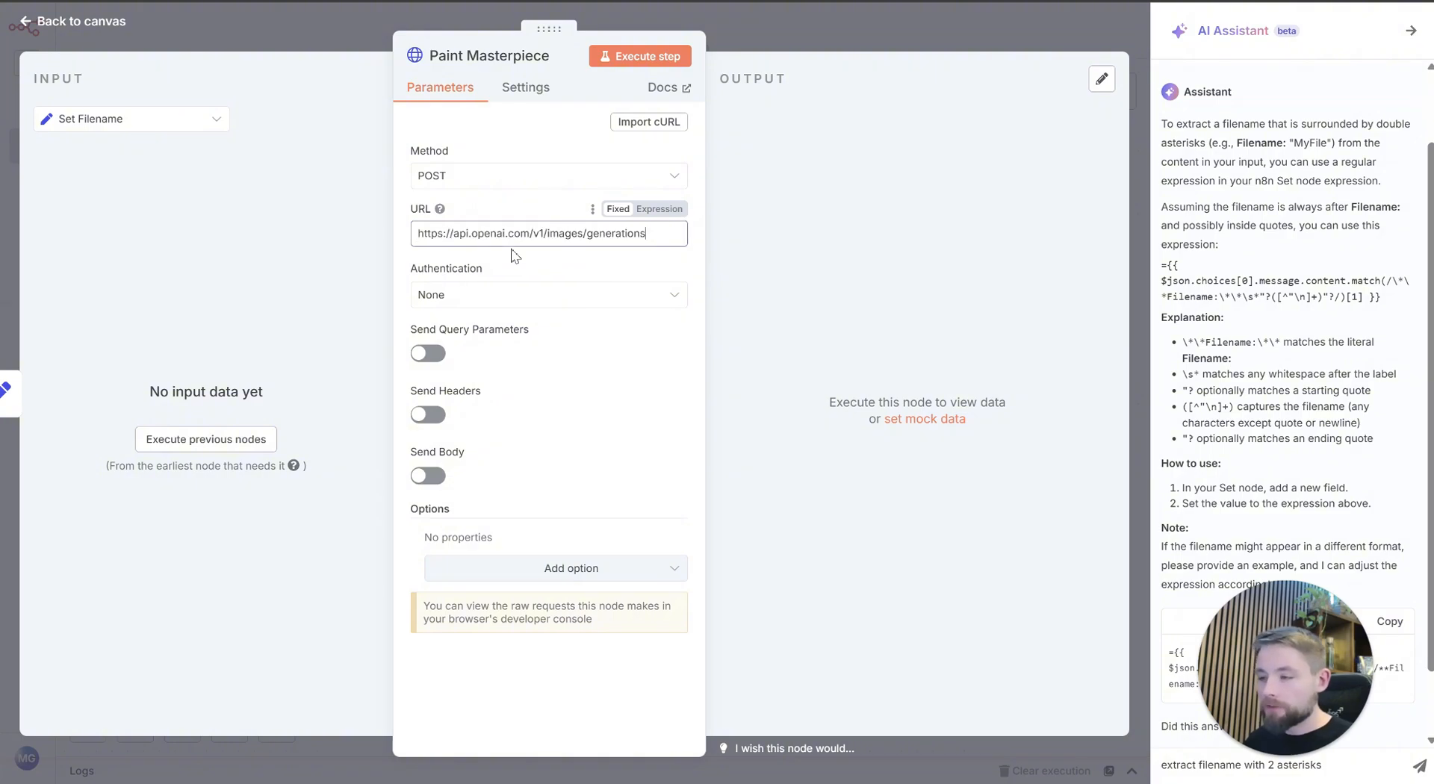
Step: Set the node's authentication to Generic Credential Type with the Header Auth type
click(512, 297)
click(543, 450)
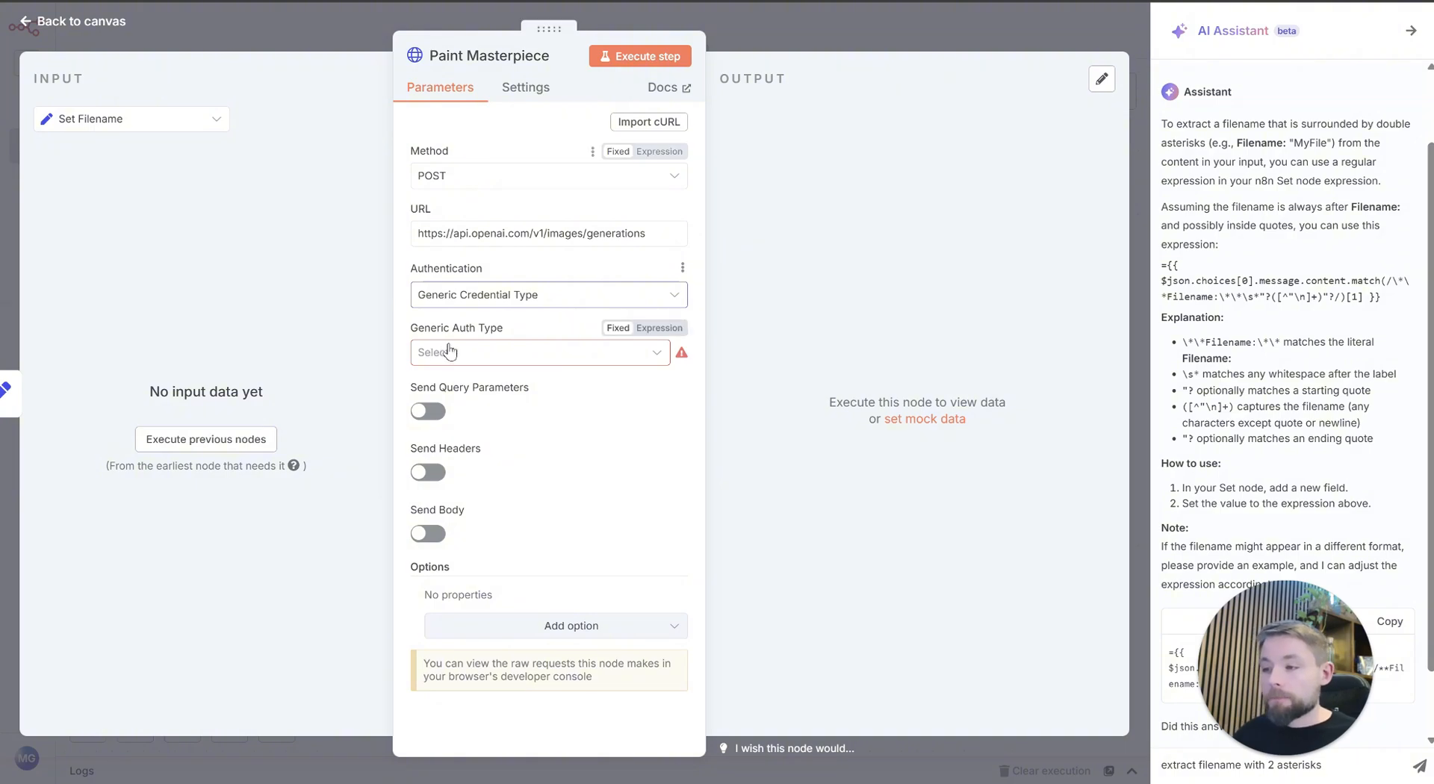
click(527, 353)
click(581, 517)
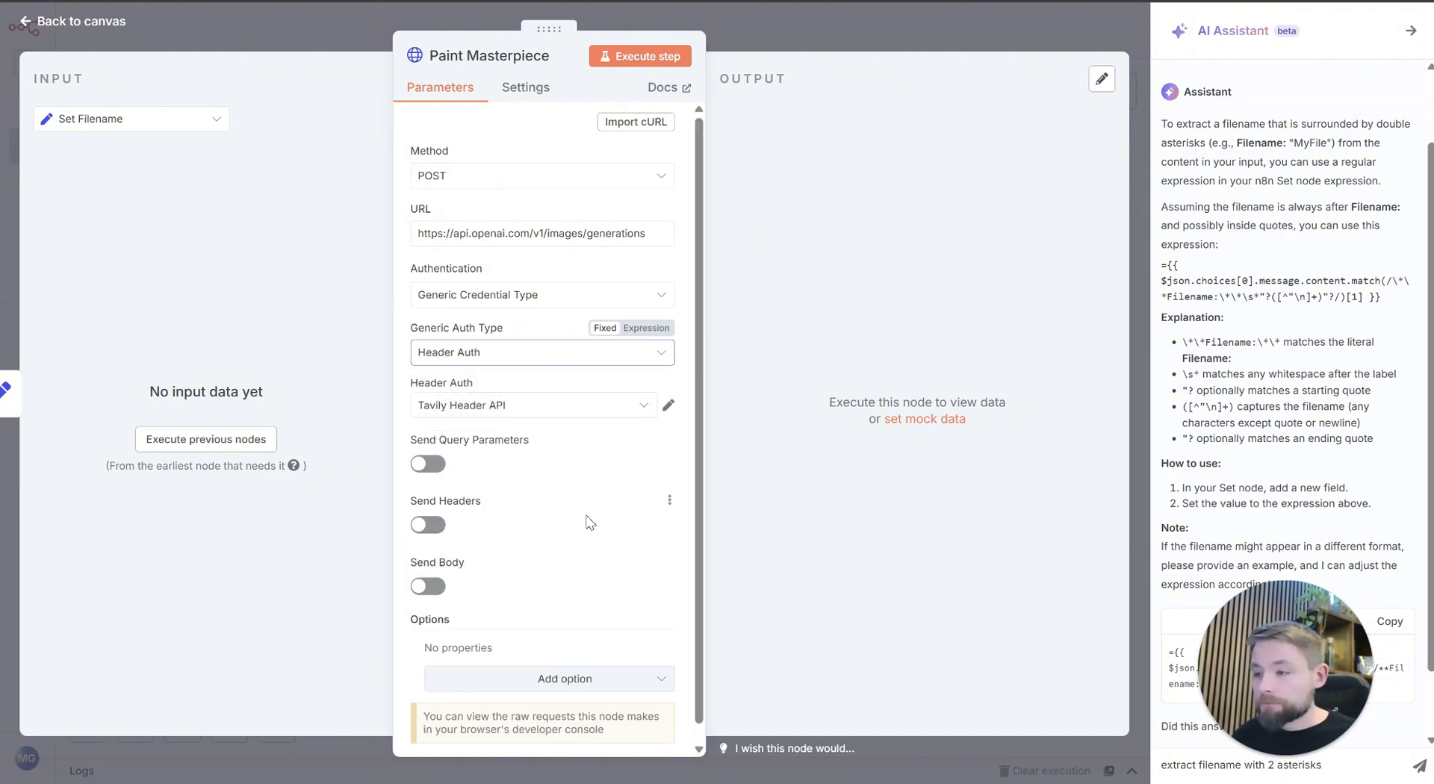
Step: Select the "Header Auth account" credential, consulting Paint Masterpiece in the MasterpieceCreations workflow for the matching choice
click(549, 411)
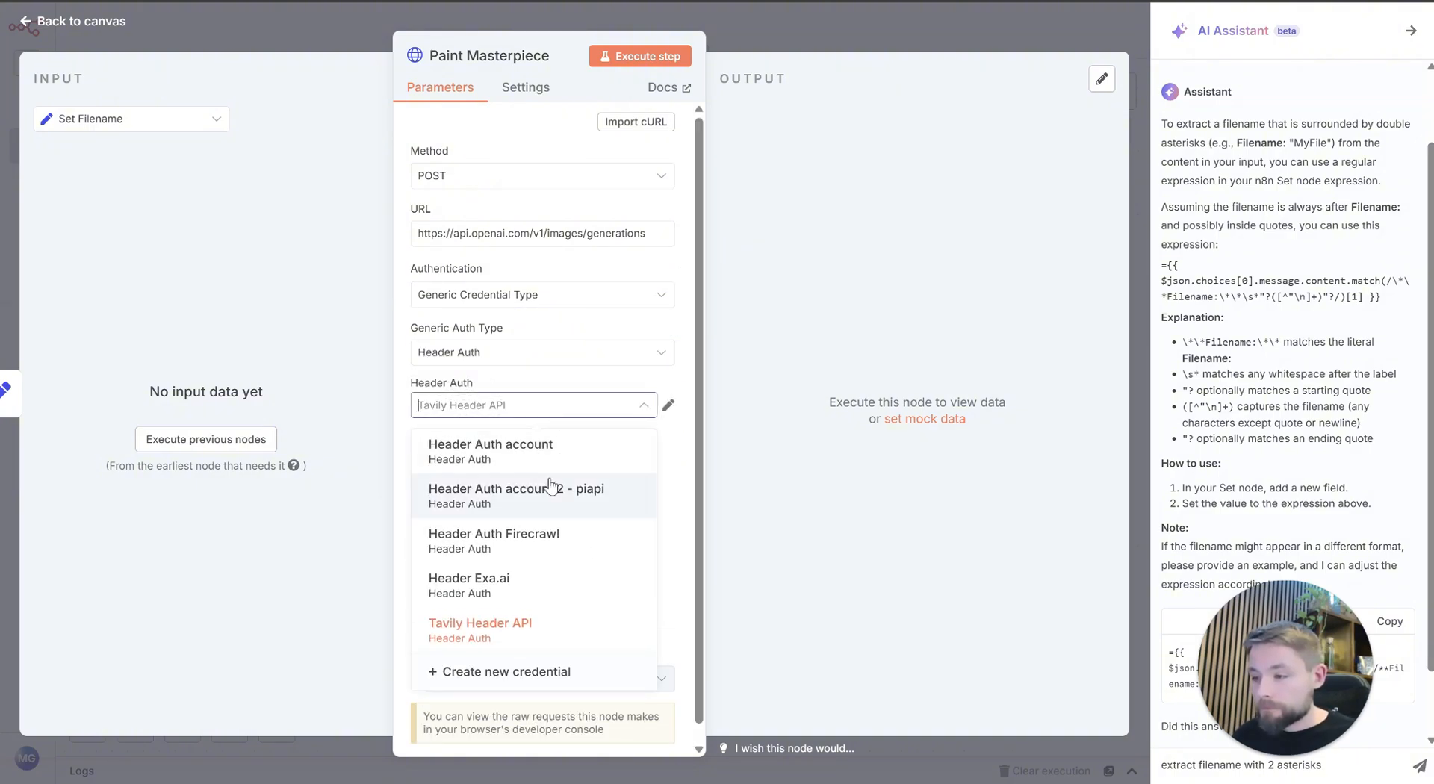
click(493, 112)
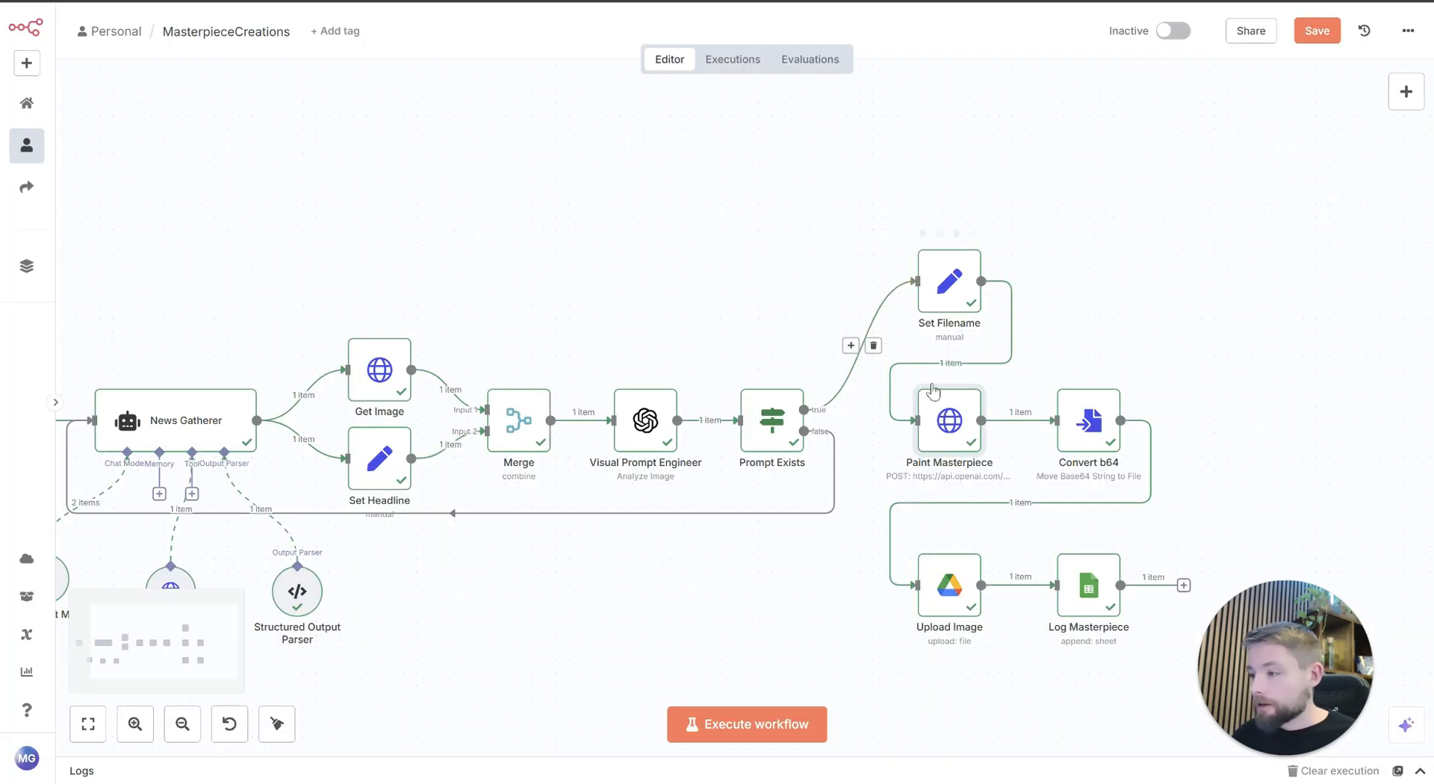
double_click(967, 427)
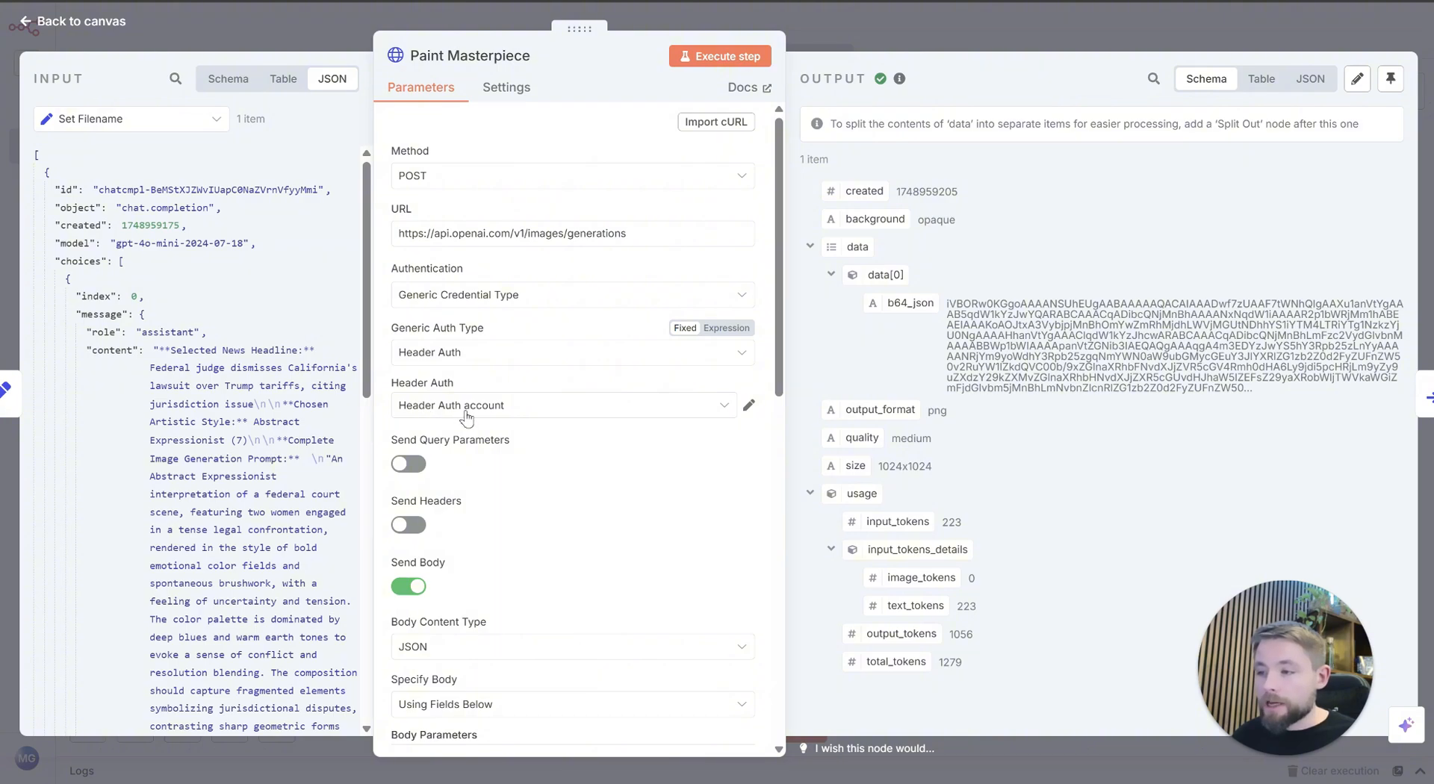
scroll(473, 443, down, 3)
scroll(473, 442, down, 4)
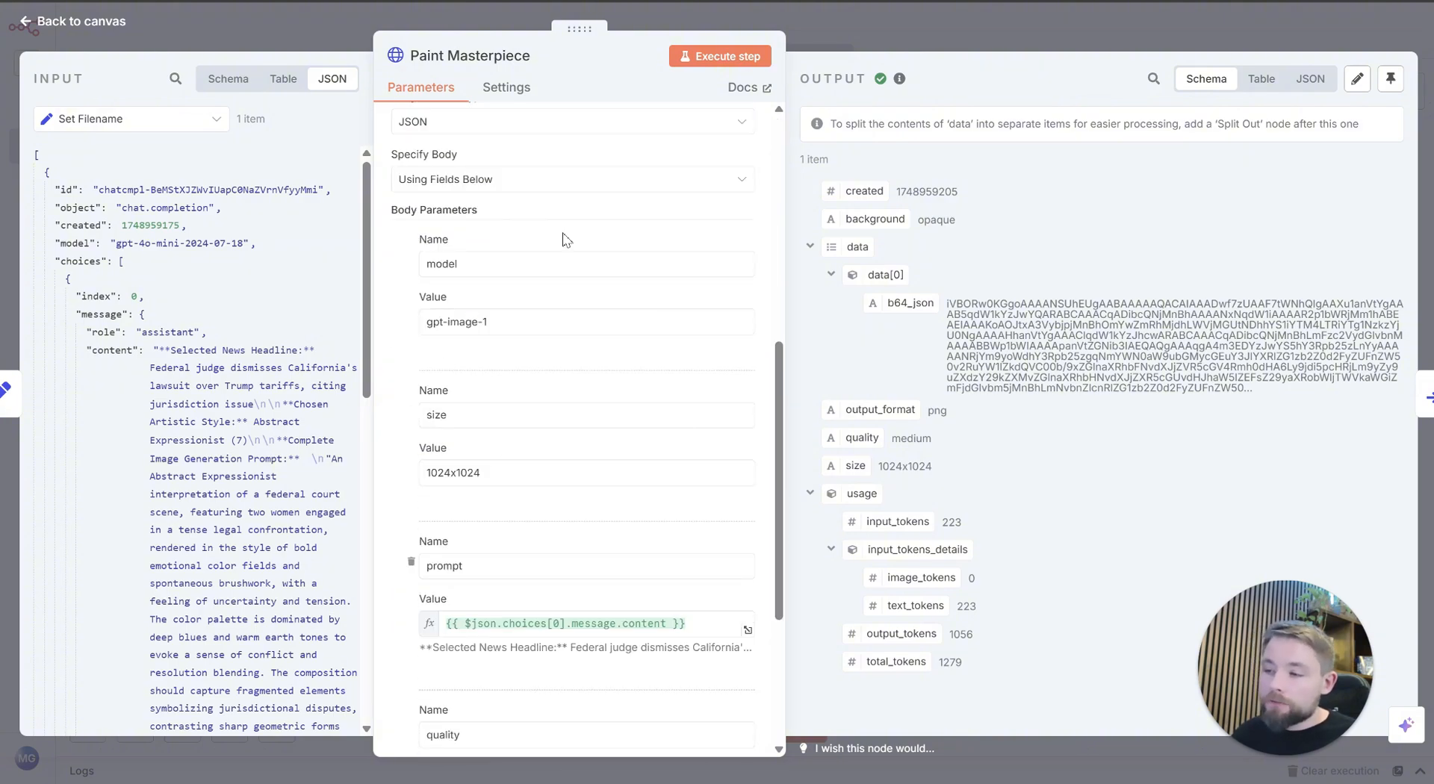
scroll(482, 369, up, 7)
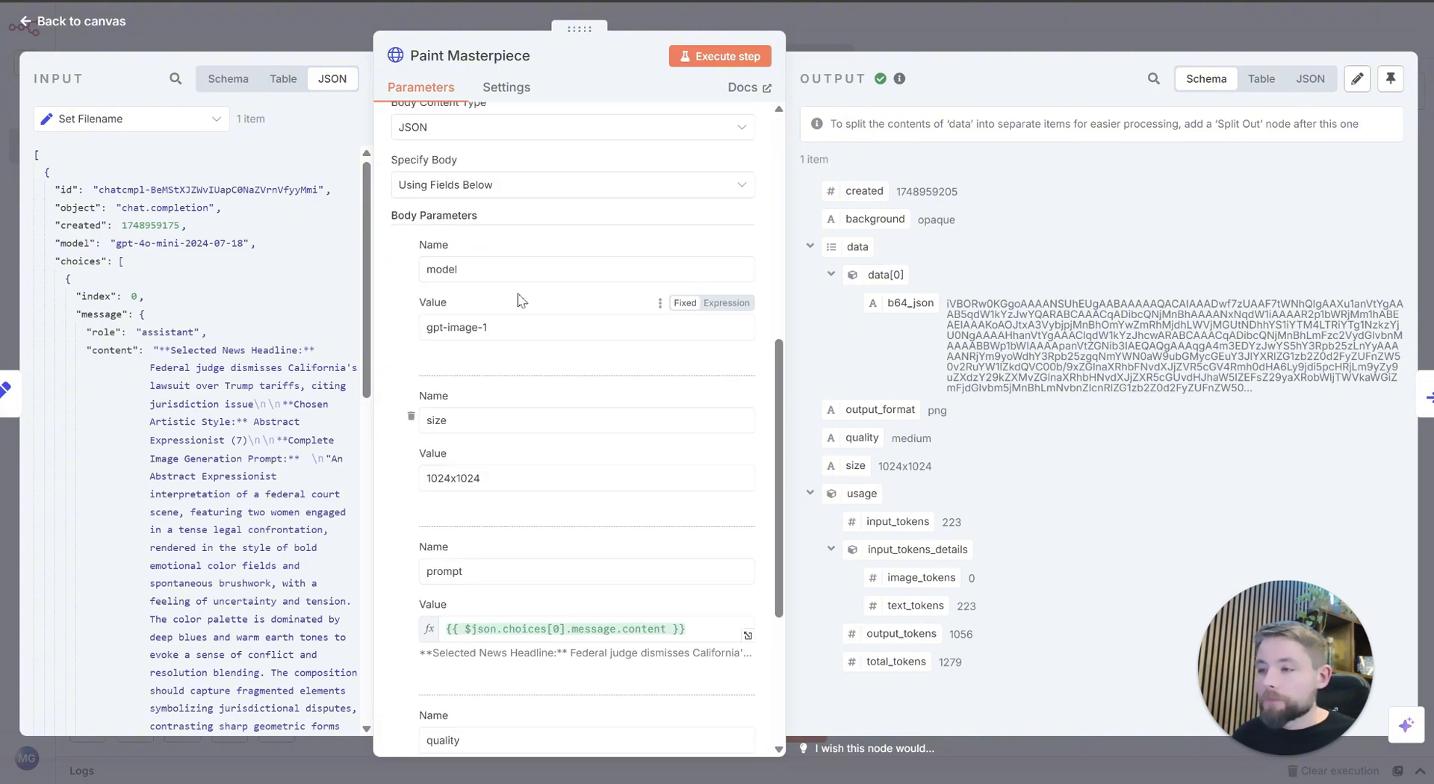
click(327, 24)
double_click(949, 420)
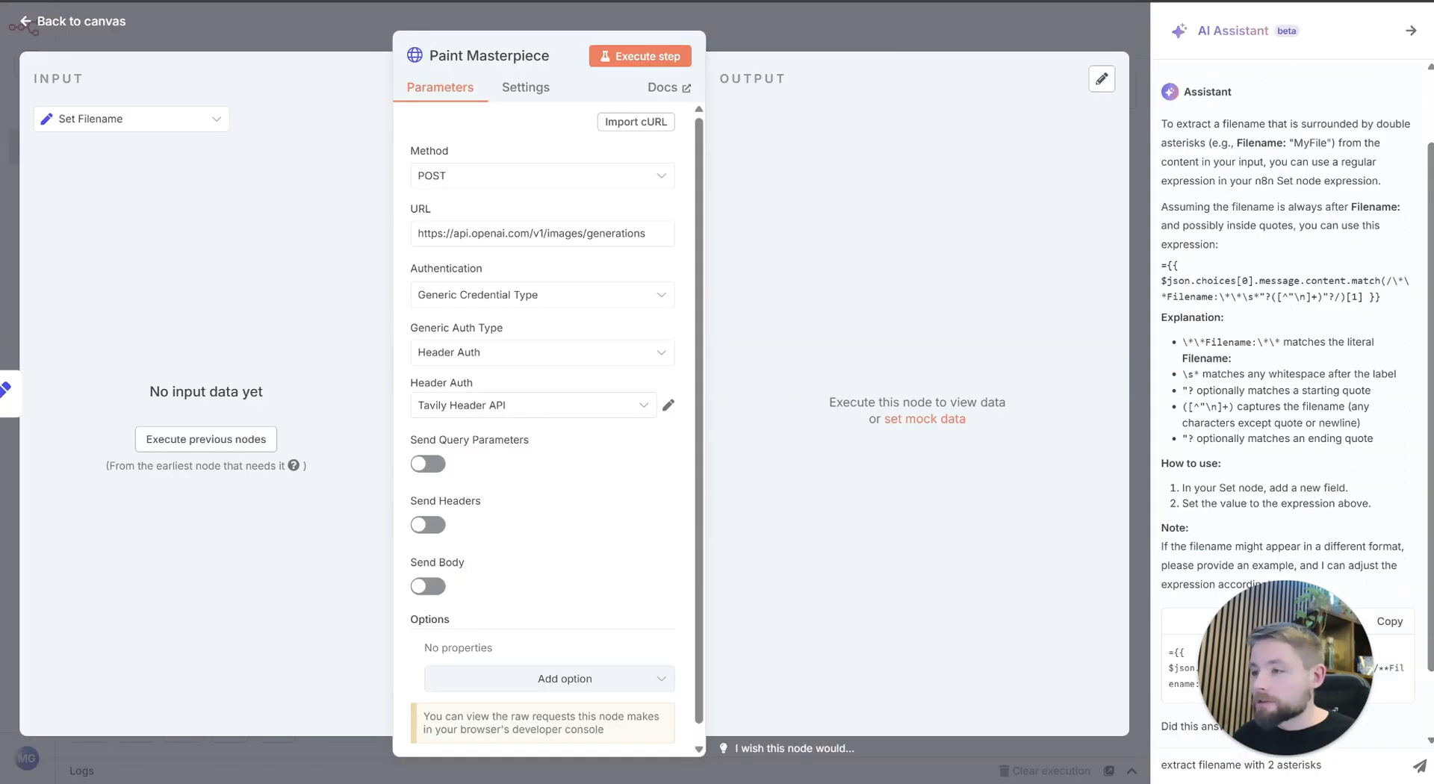
click(496, 407)
click(538, 447)
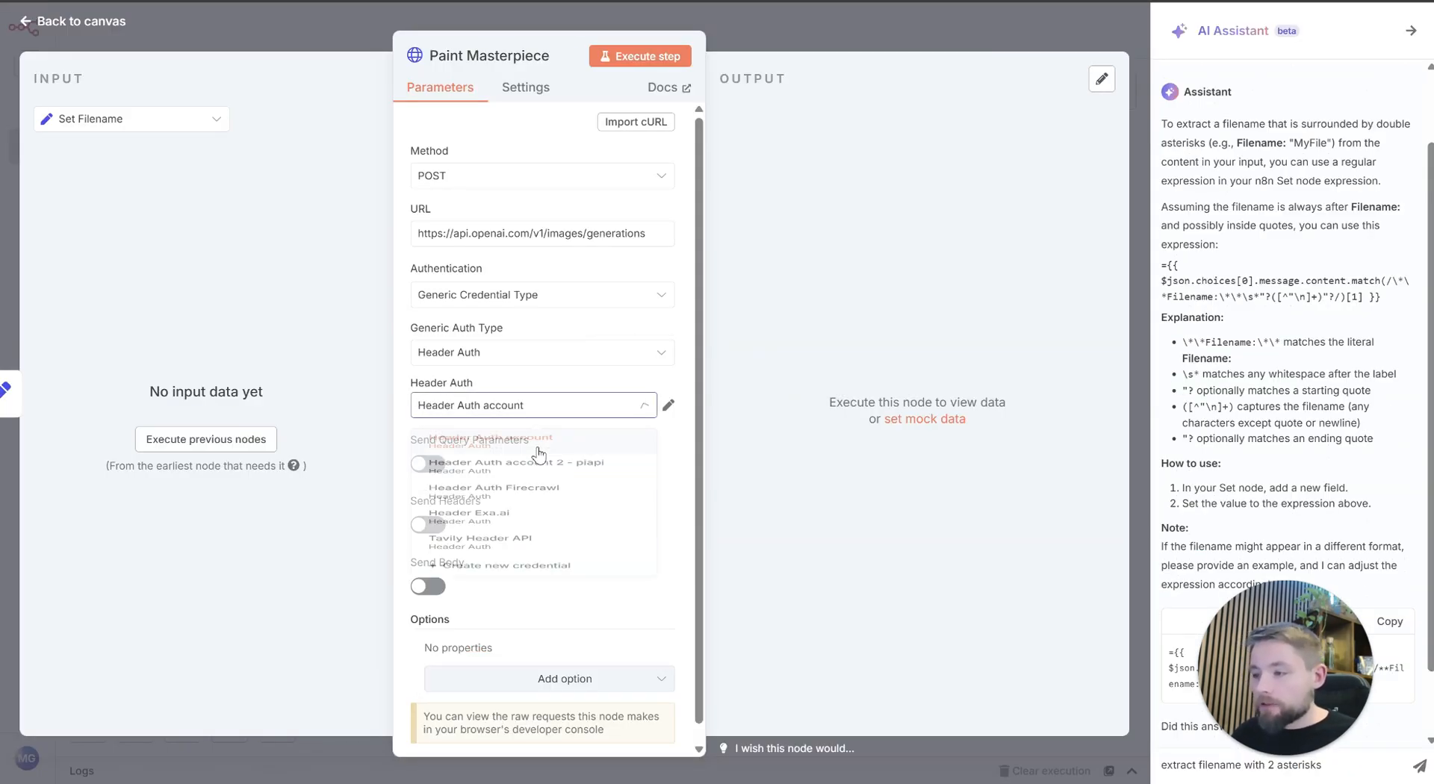
Step: Enable sending a body for the request and add three more empty body parameters
scroll(572, 441, down, 1)
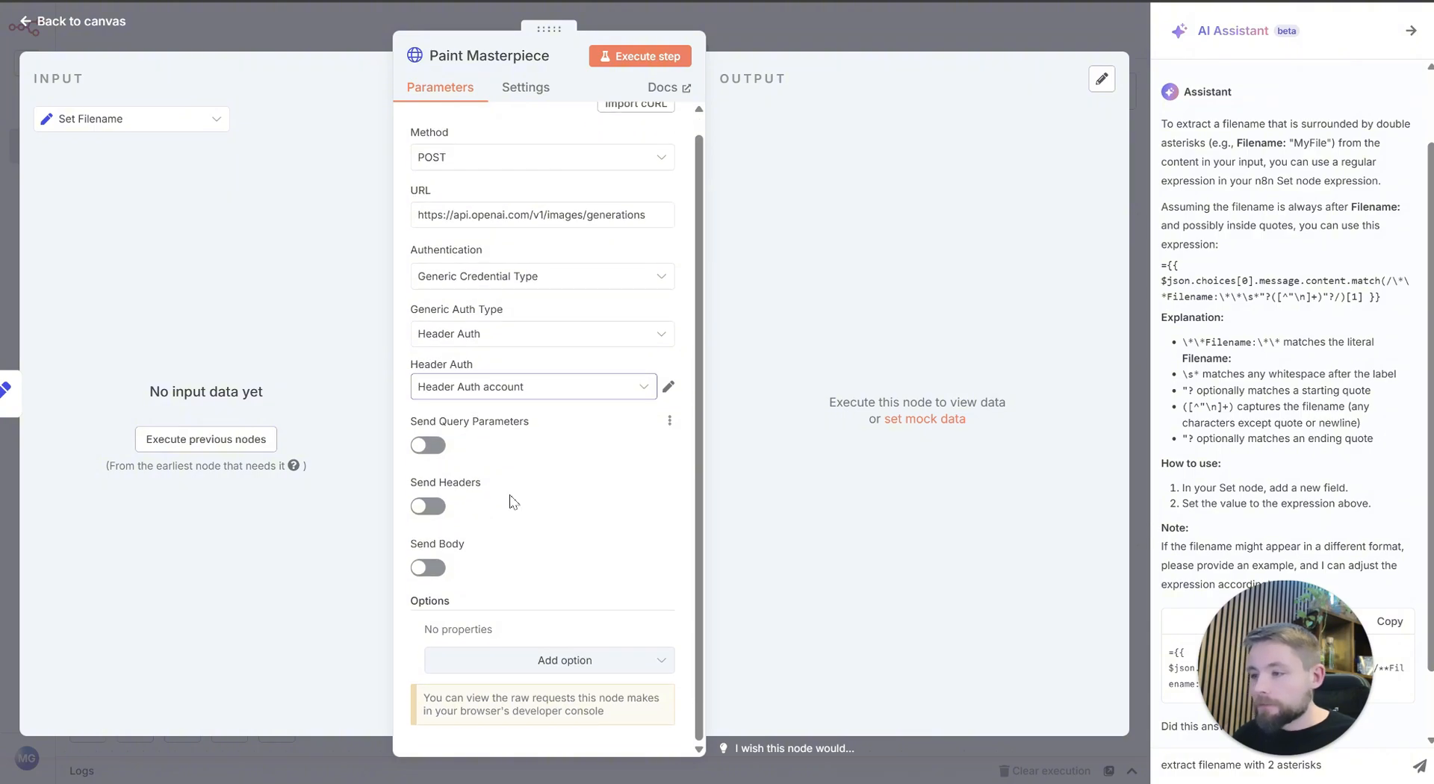
click(428, 568)
scroll(579, 463, down, 4)
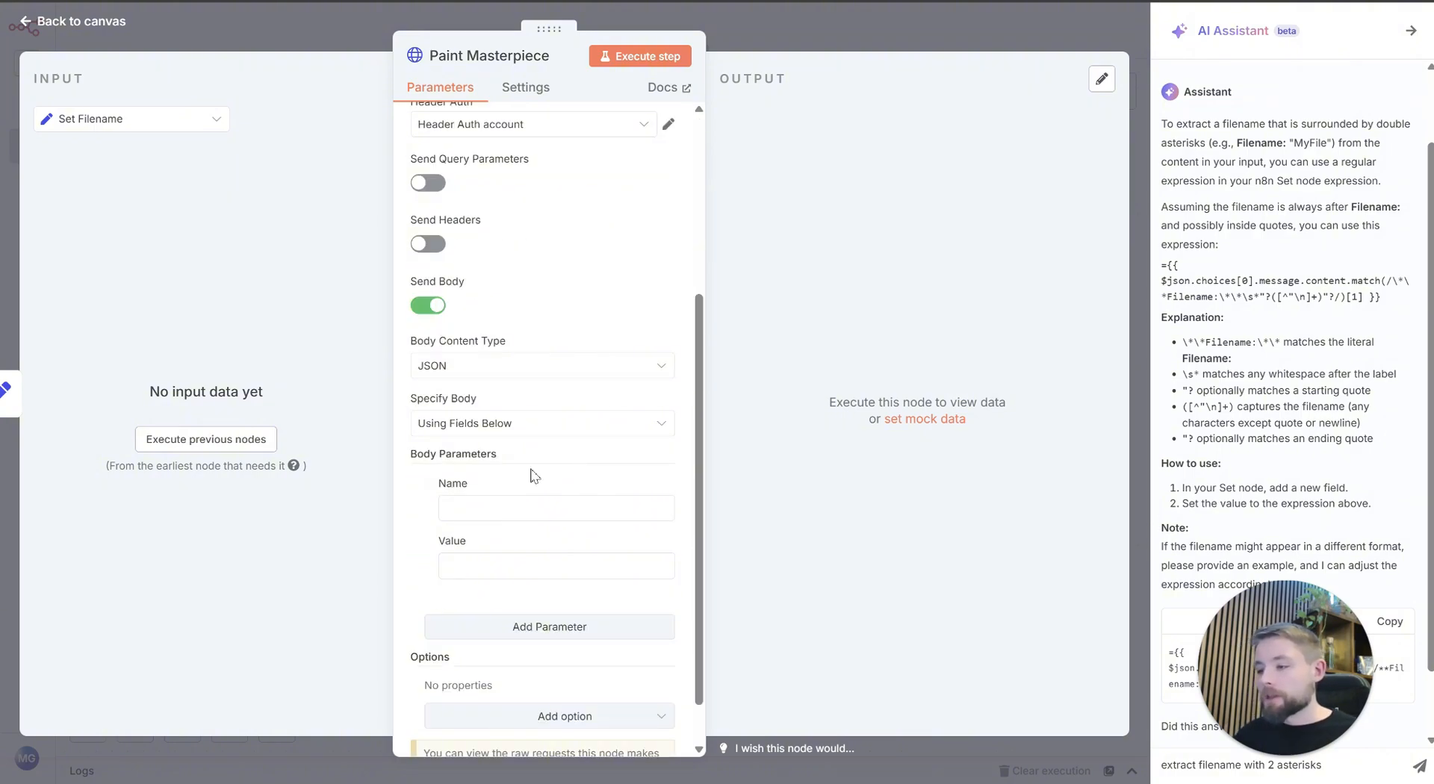
click(495, 508)
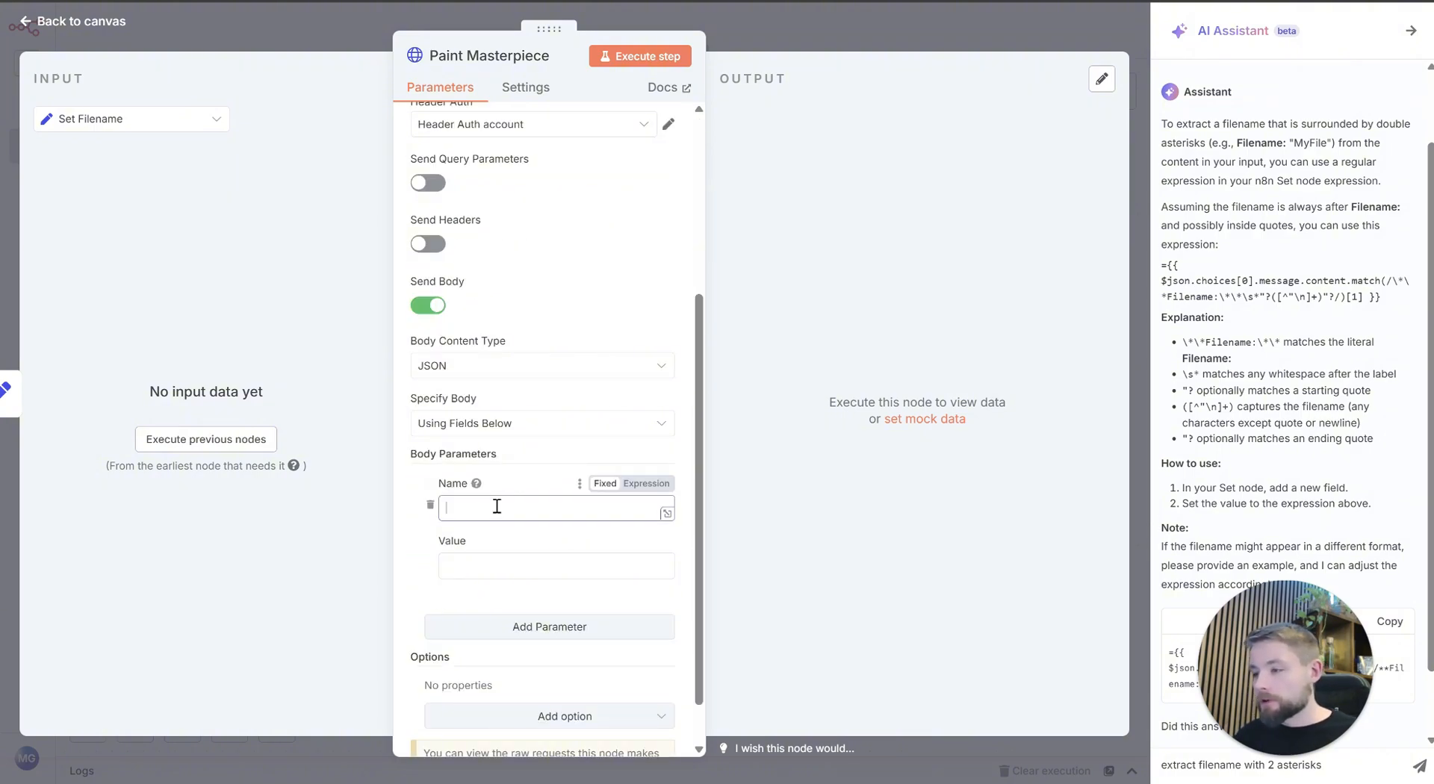
click(545, 626)
scroll(538, 628, down, 3)
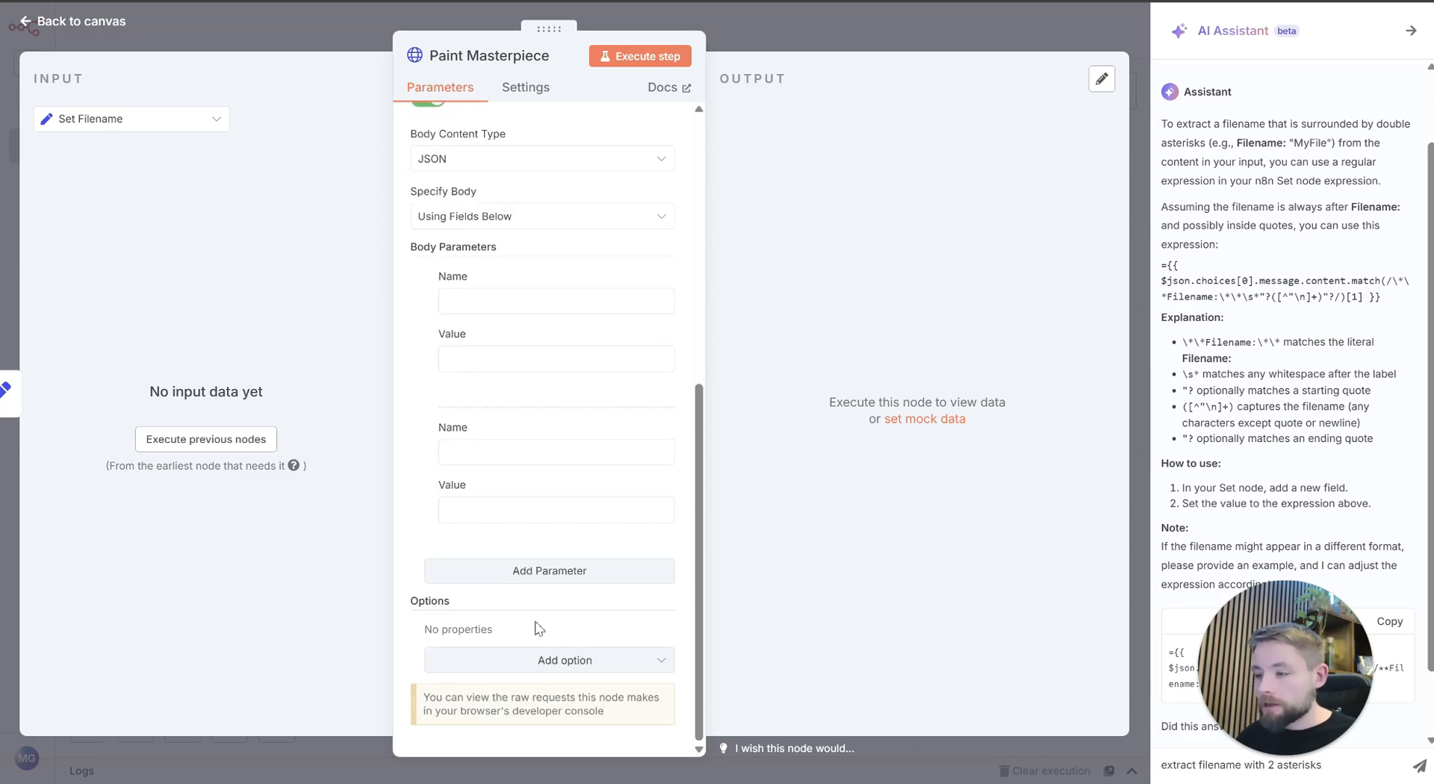
click(536, 577)
scroll(539, 583, down, 2)
click(565, 580)
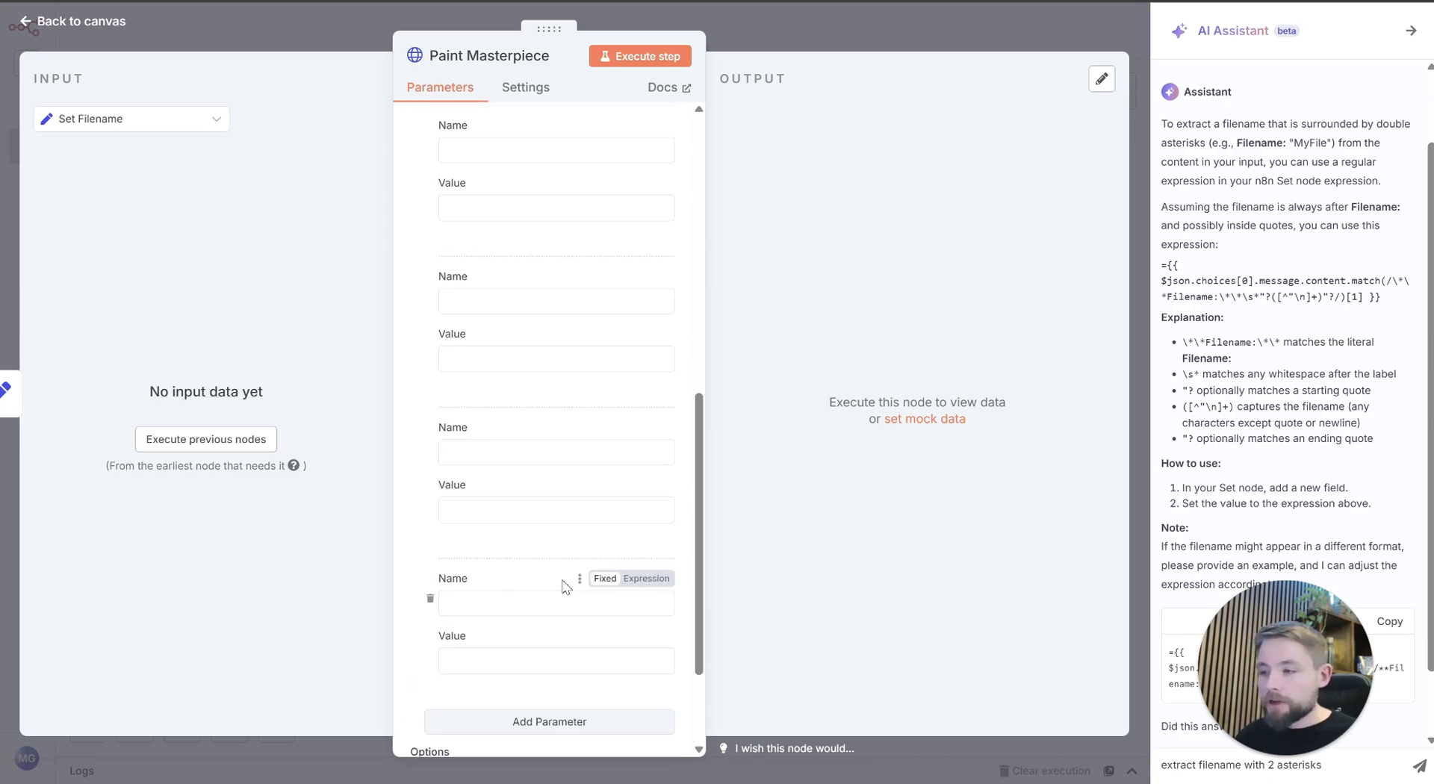
scroll(564, 584, up, 5)
scroll(568, 486, down, 2)
Step: Fill in the first body parameter with the name model and the value gpt-image-1
click(548, 325)
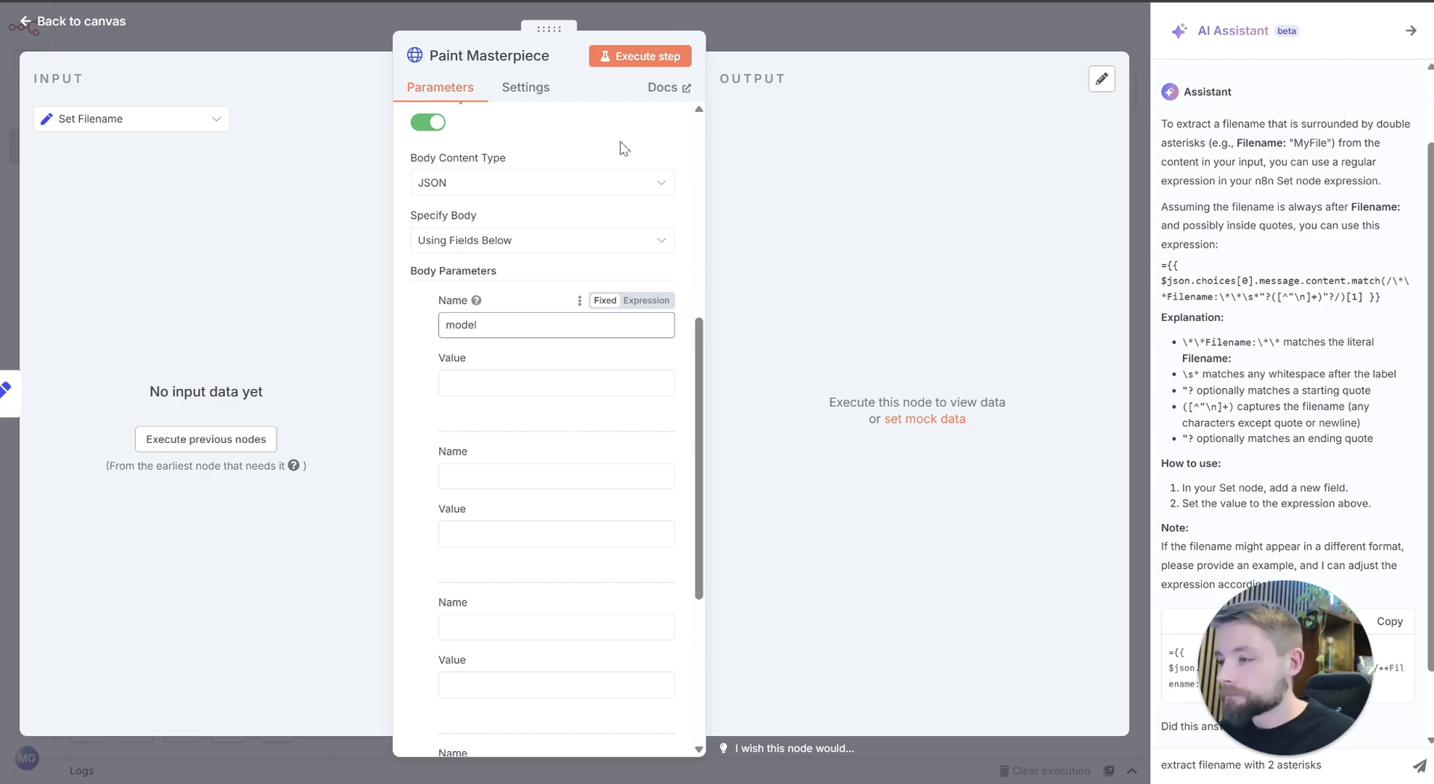
click(547, 384)
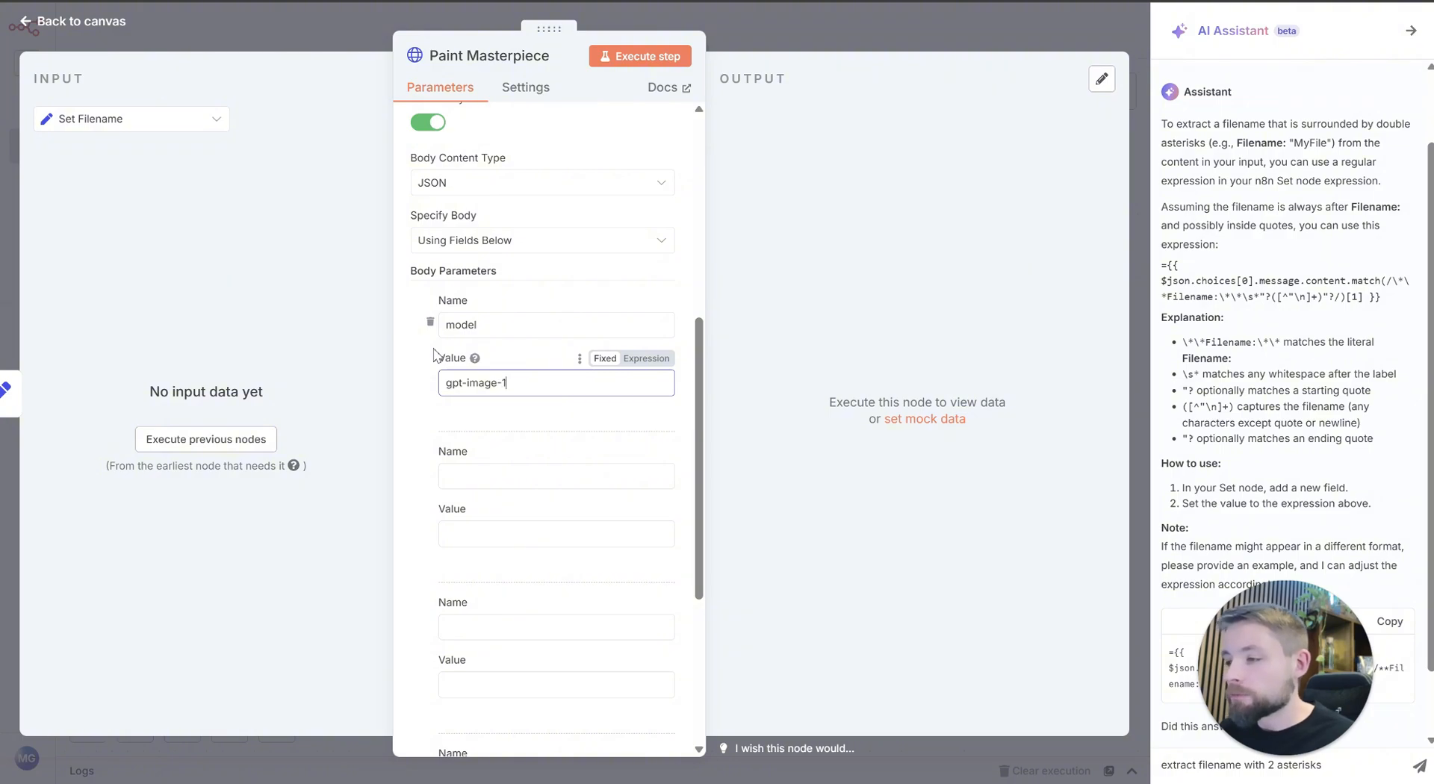
text(gpt-image-1)
Step: Fill in the second body parameter with the name size and the value 1024x1024
click(587, 485)
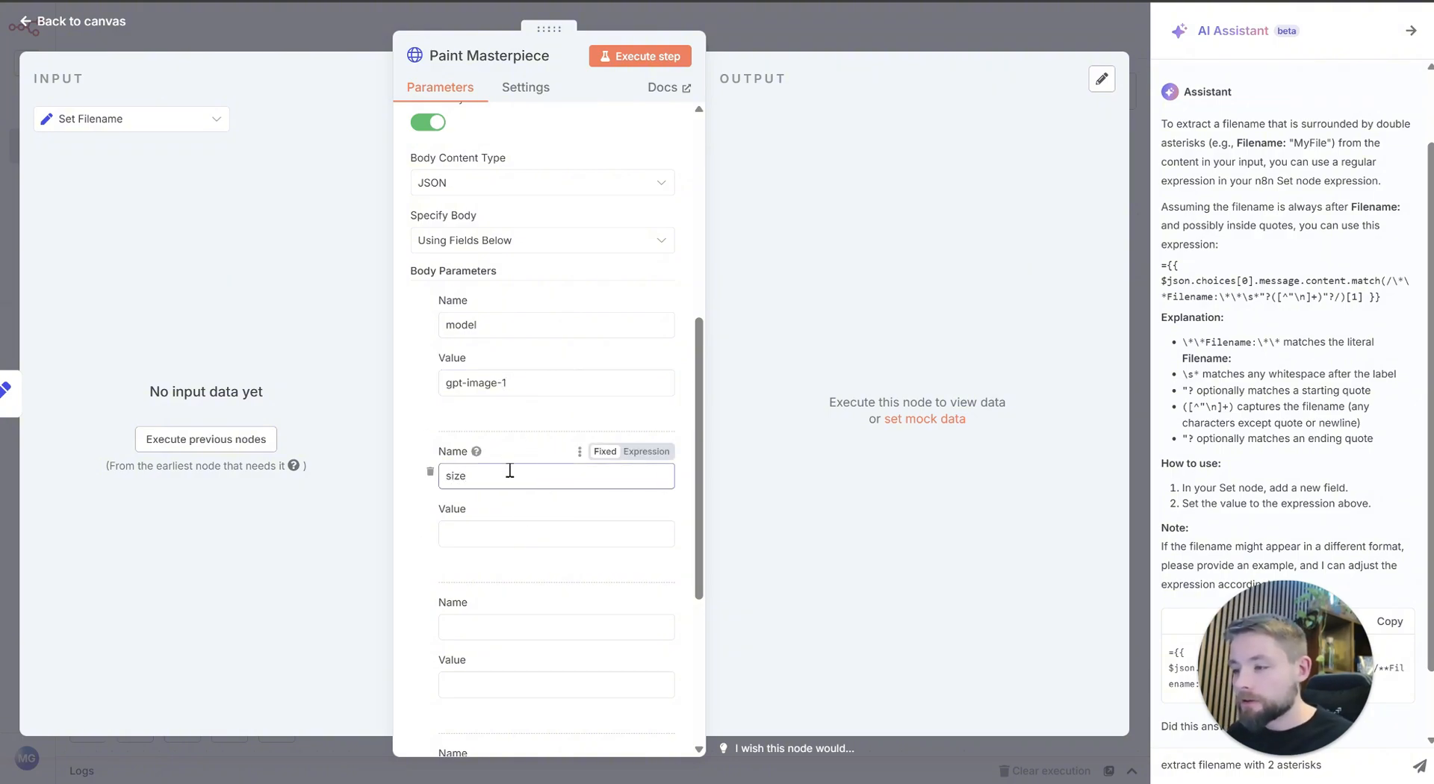
click(506, 532)
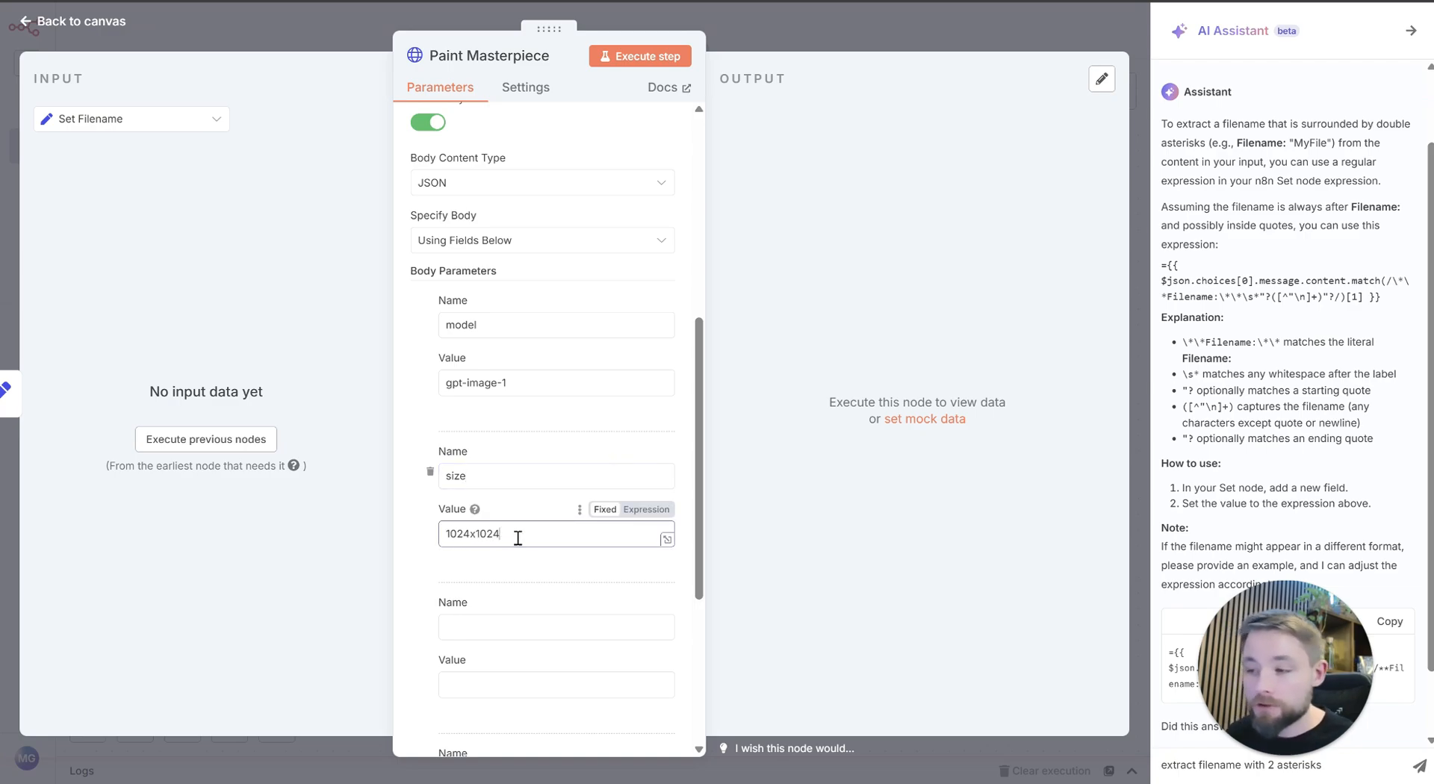
drag(526, 535, 454, 523)
click(527, 521)
scroll(527, 521, down, 1)
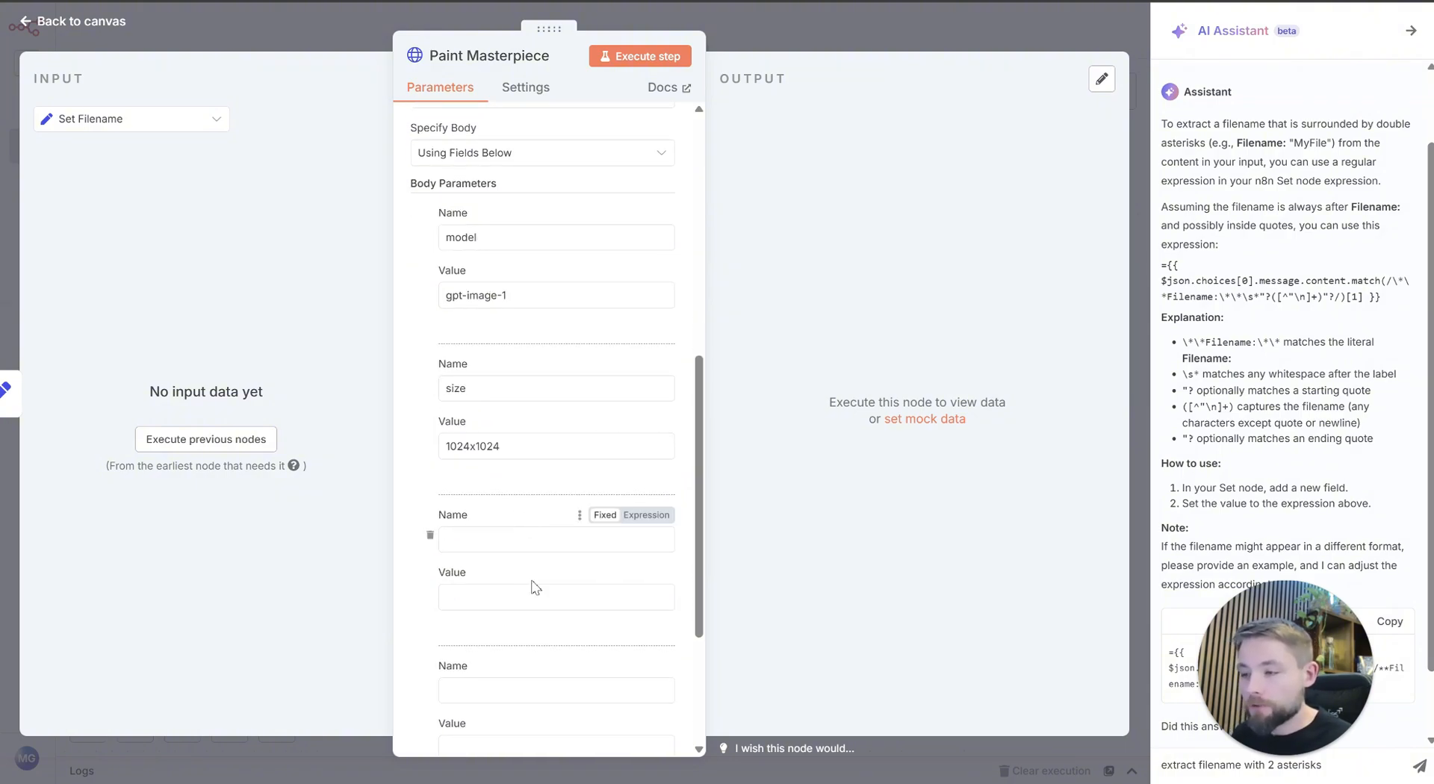
Step: Name the third body parameter prompt and return to the canvas
click(537, 540)
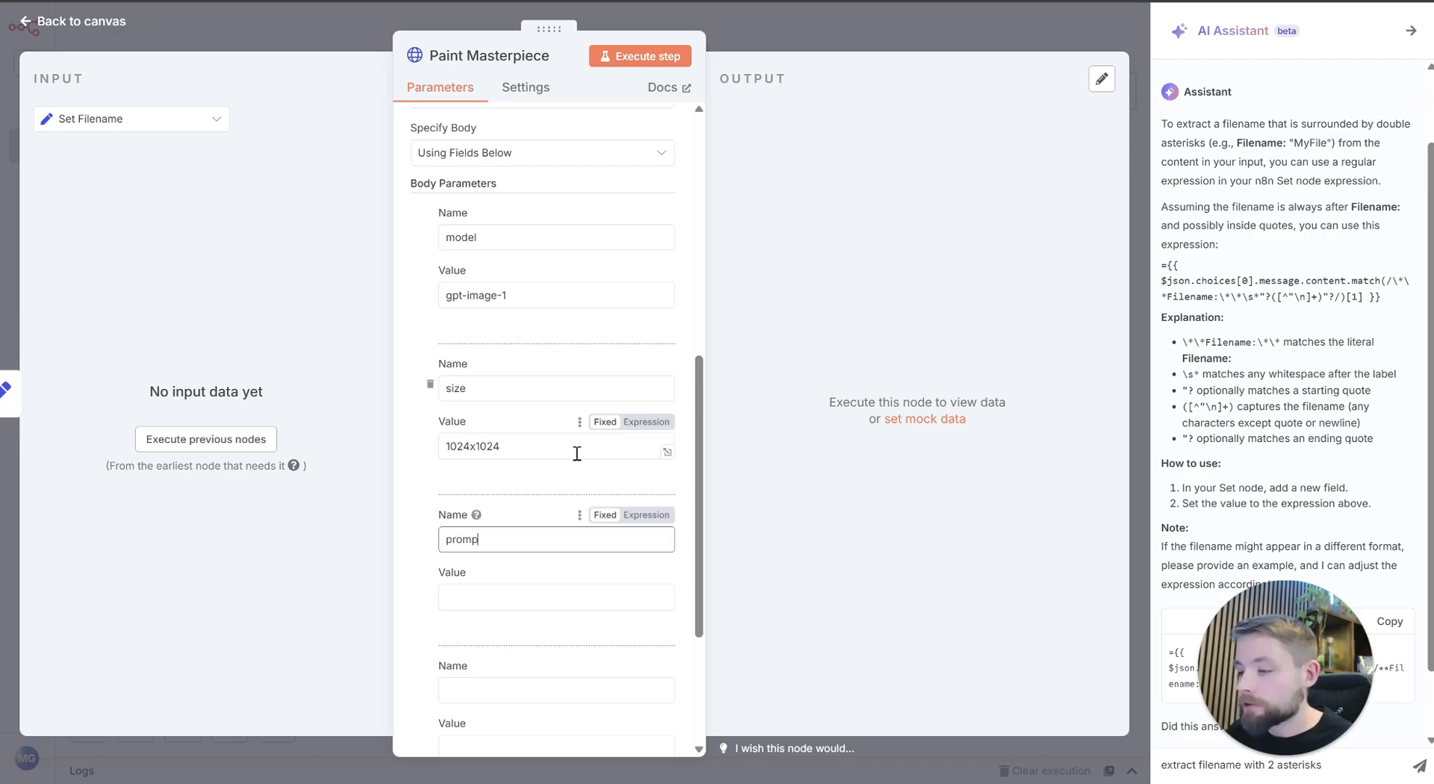
click(367, 43)
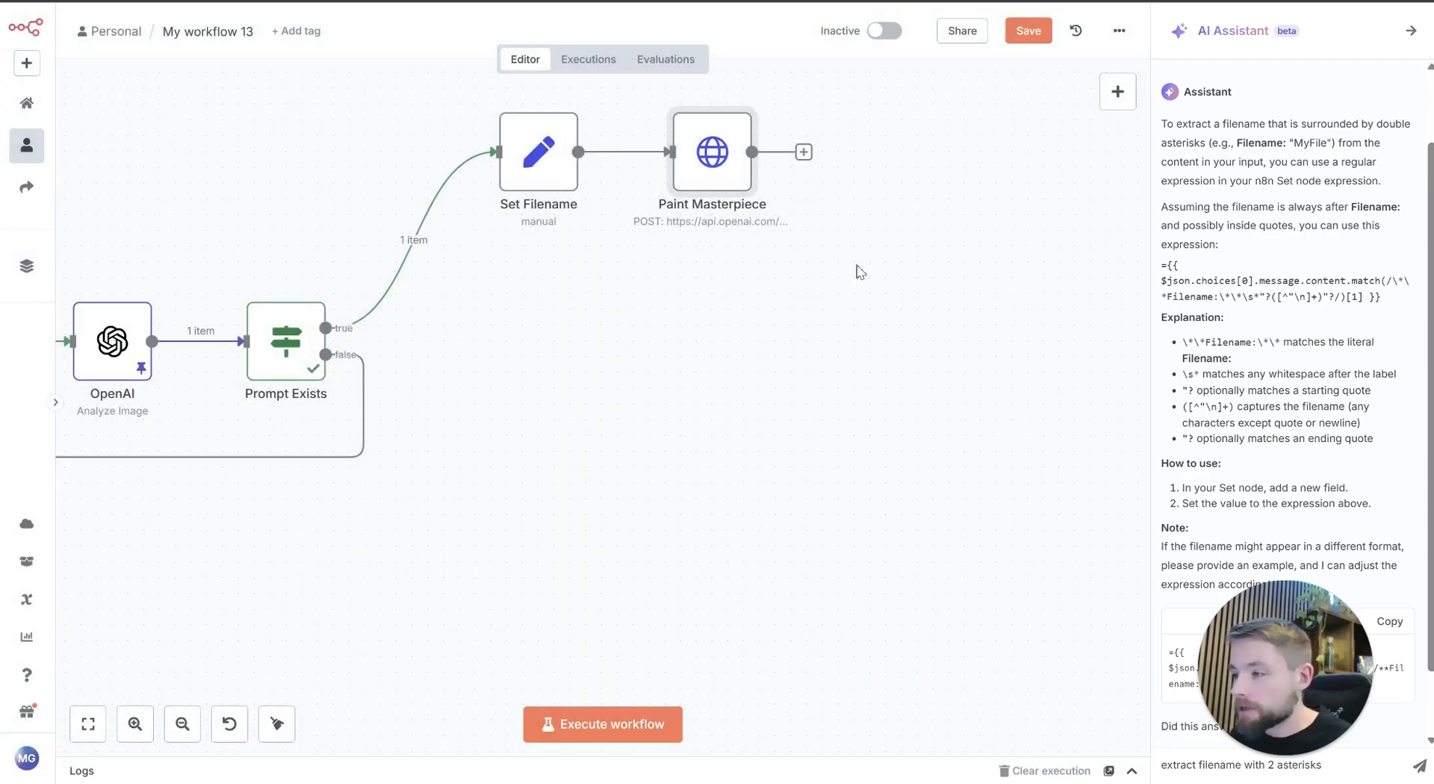
Step: Execute the Set Filename node on its own and open the Paint Masterpiece node's settings
drag(813, 349, 905, 462)
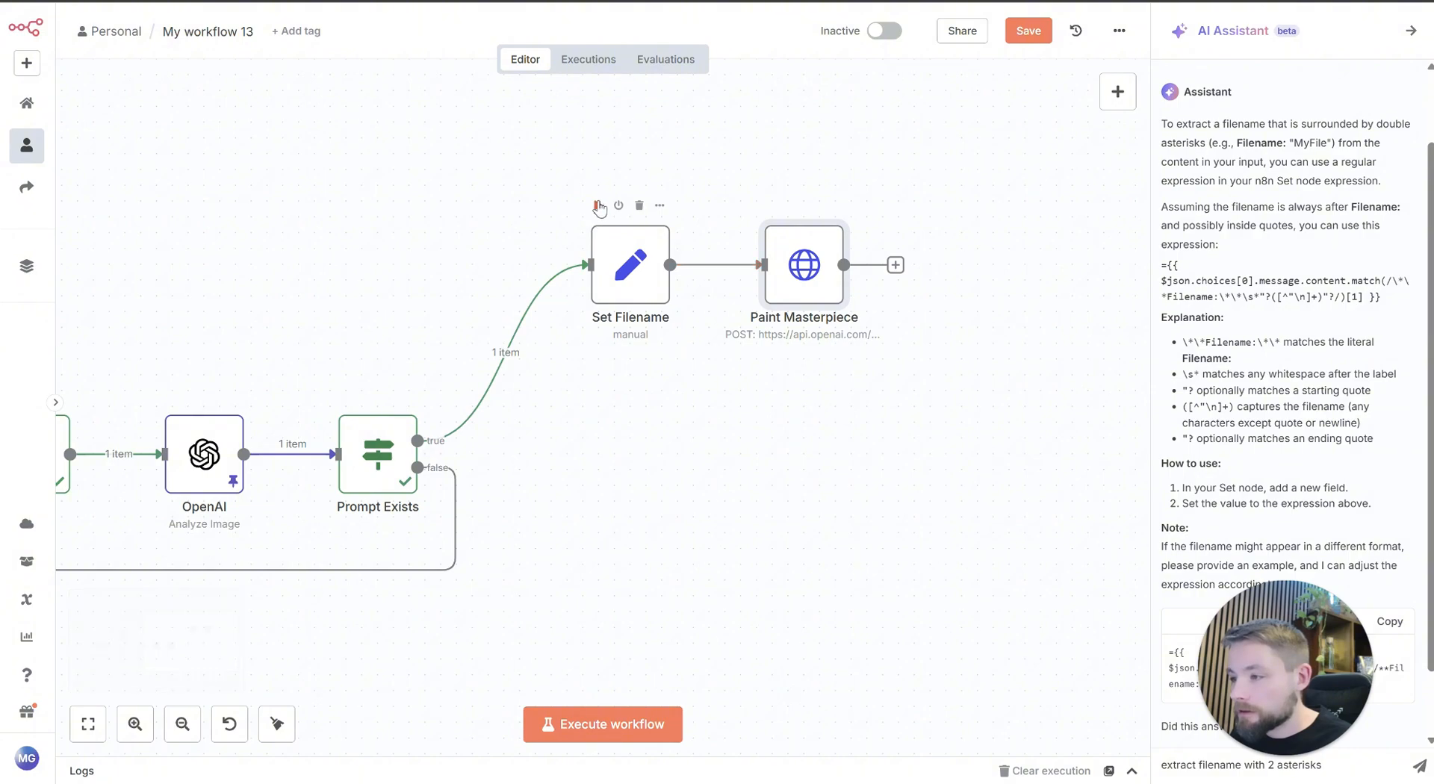
click(598, 206)
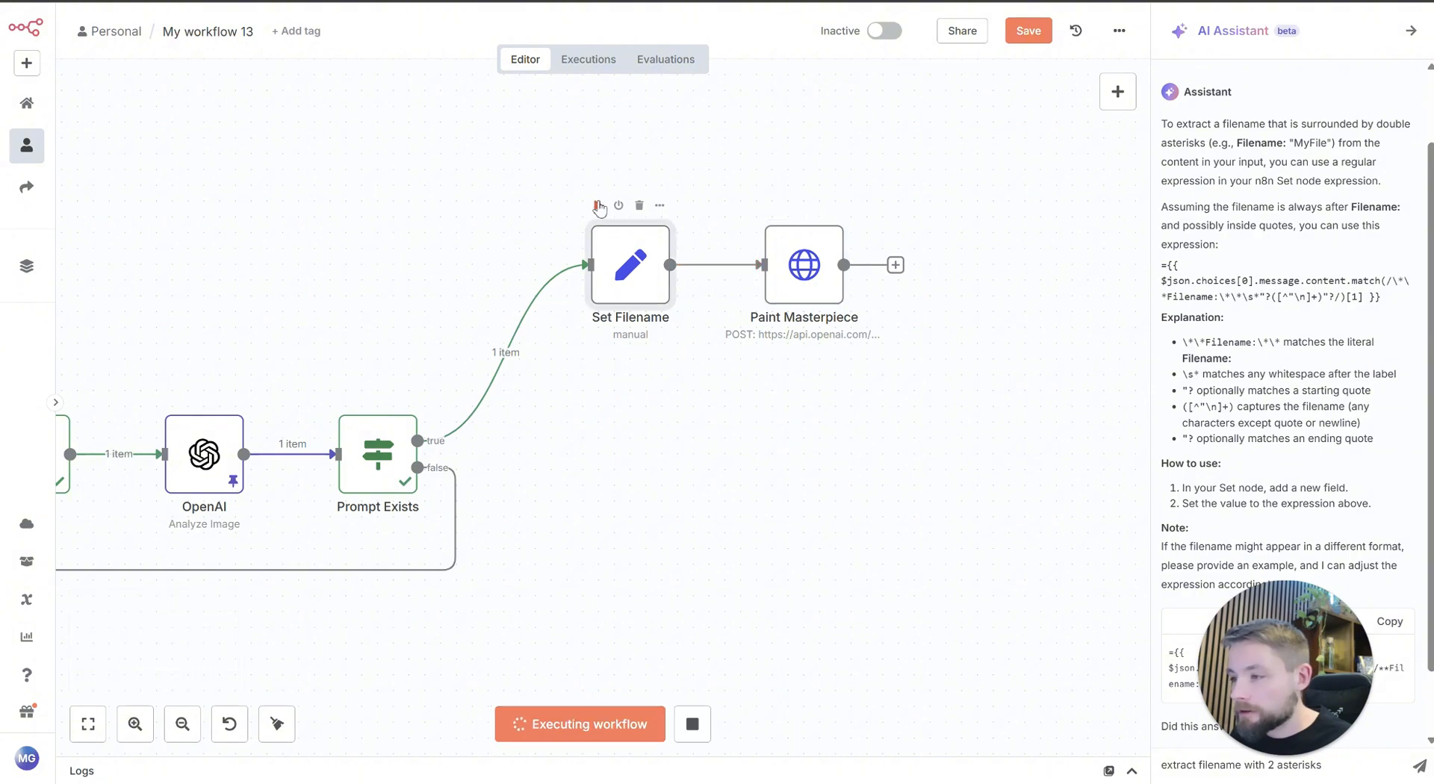
double_click(794, 252)
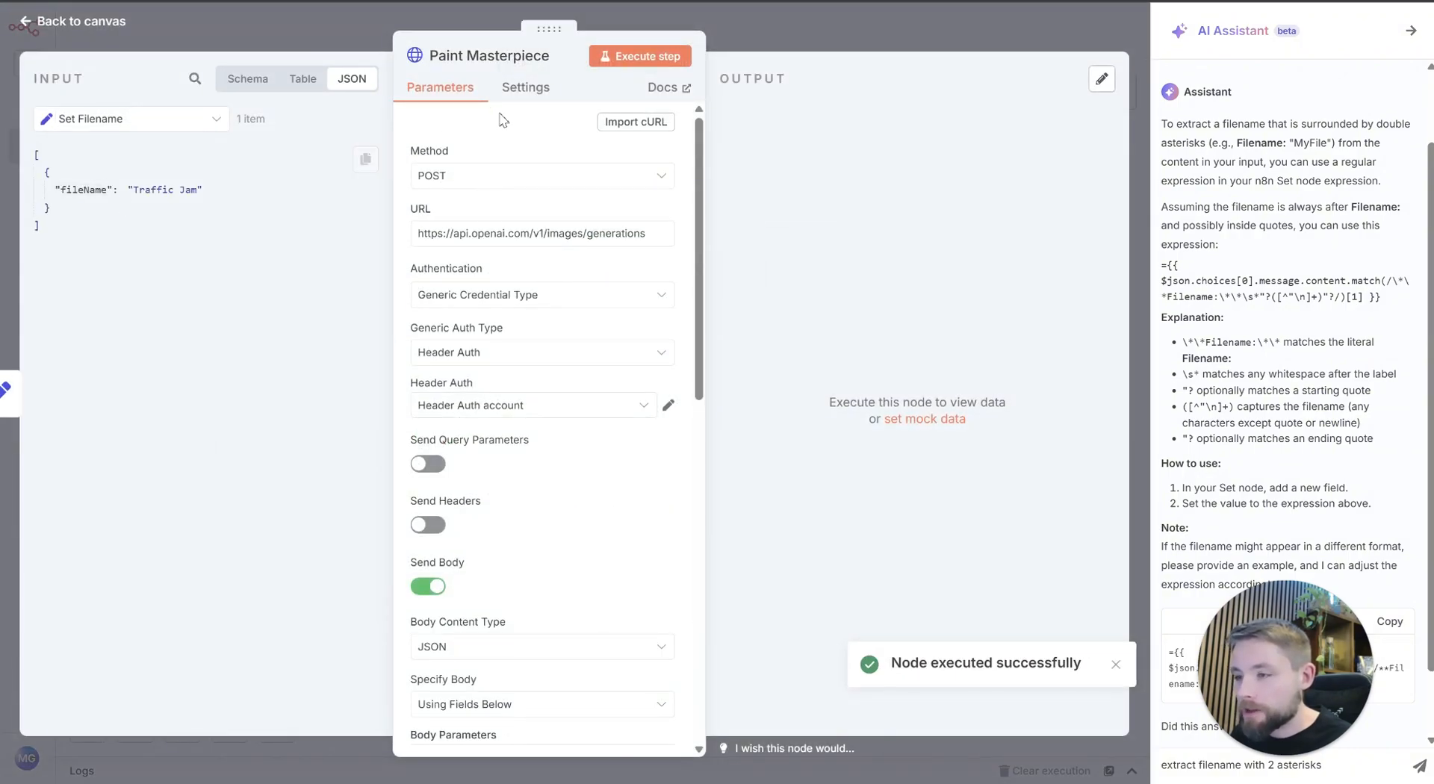
Step: Map the prompt body parameter's value to the Prompt Exists node's message content, {{ $('Prompt Exists').item.json.choices[0].message.content }}
scroll(522, 504, down, 5)
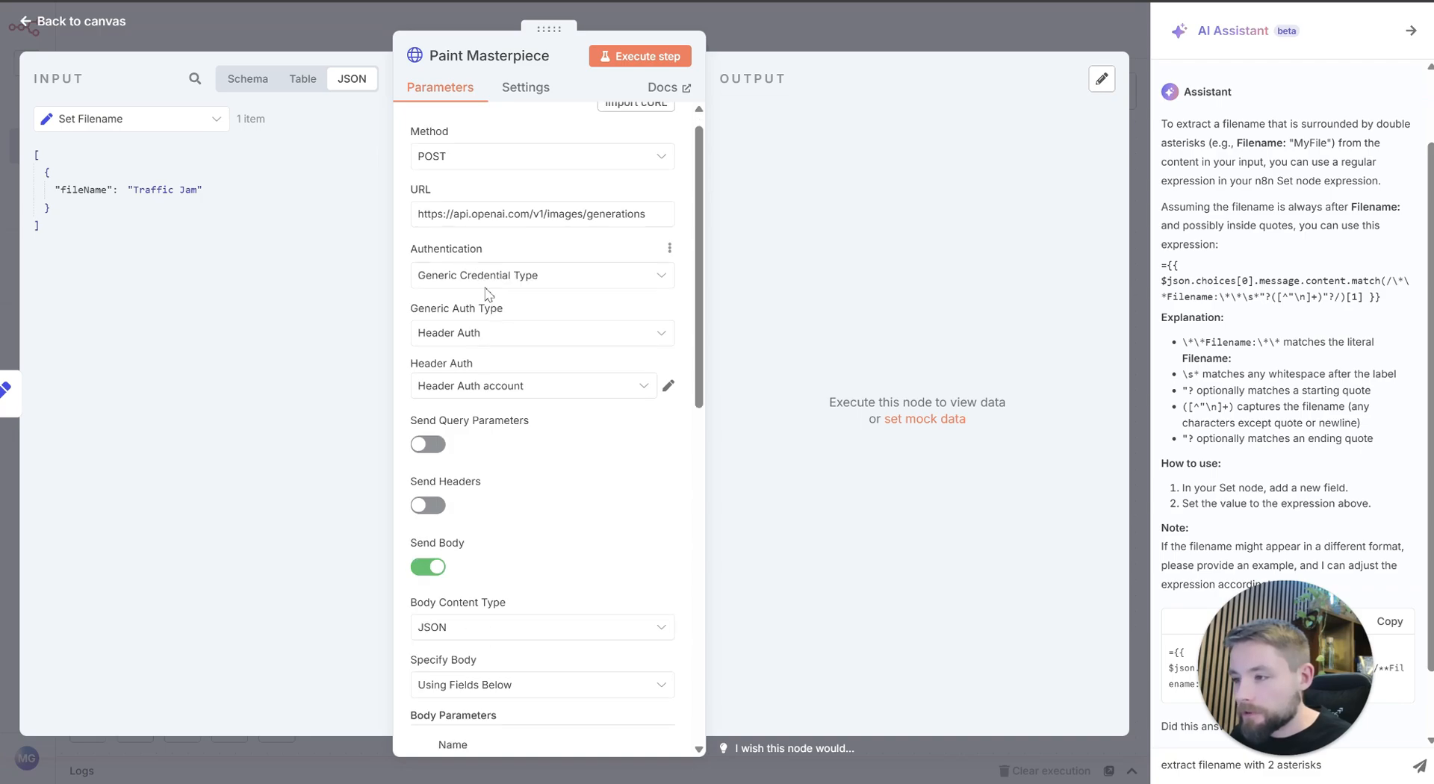
scroll(486, 632, down, 2)
click(486, 624)
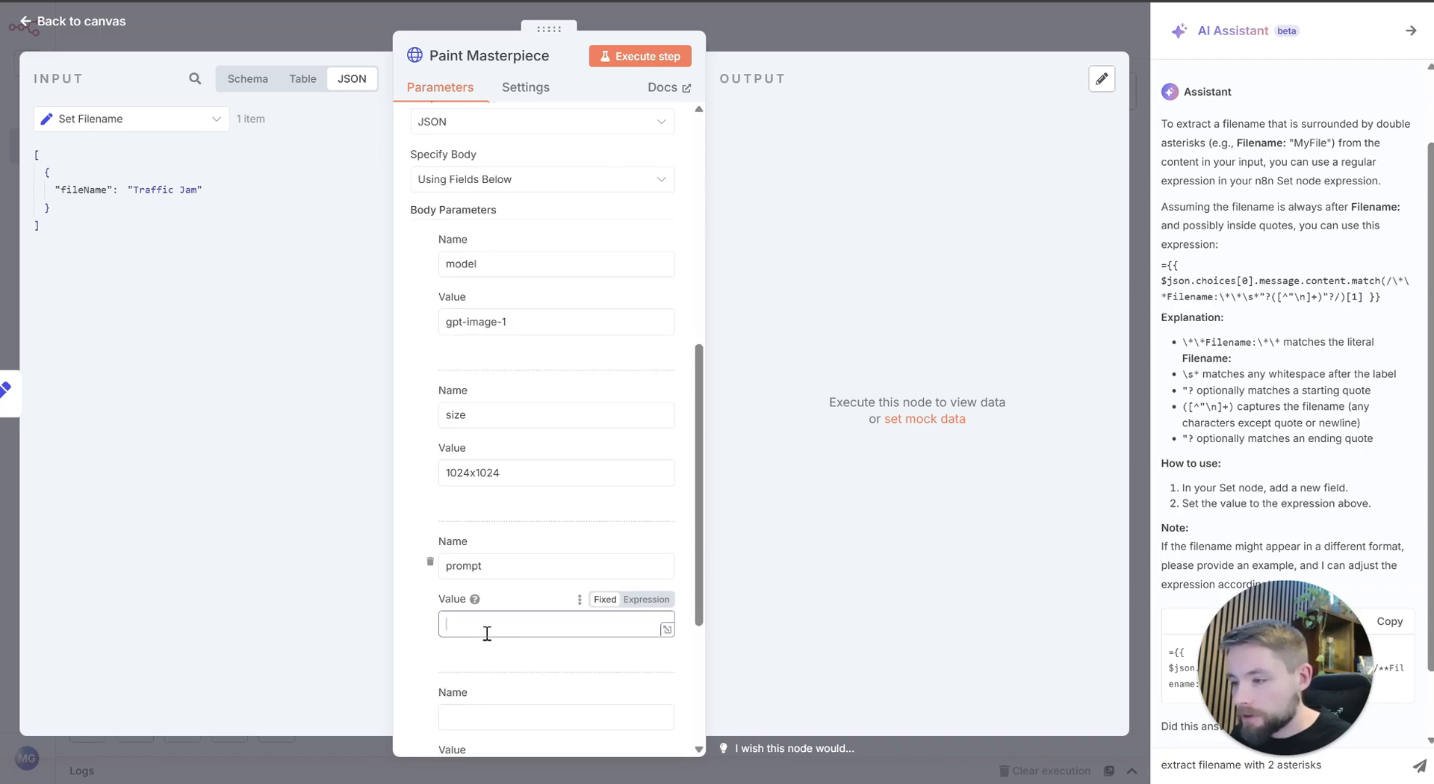
click(172, 124)
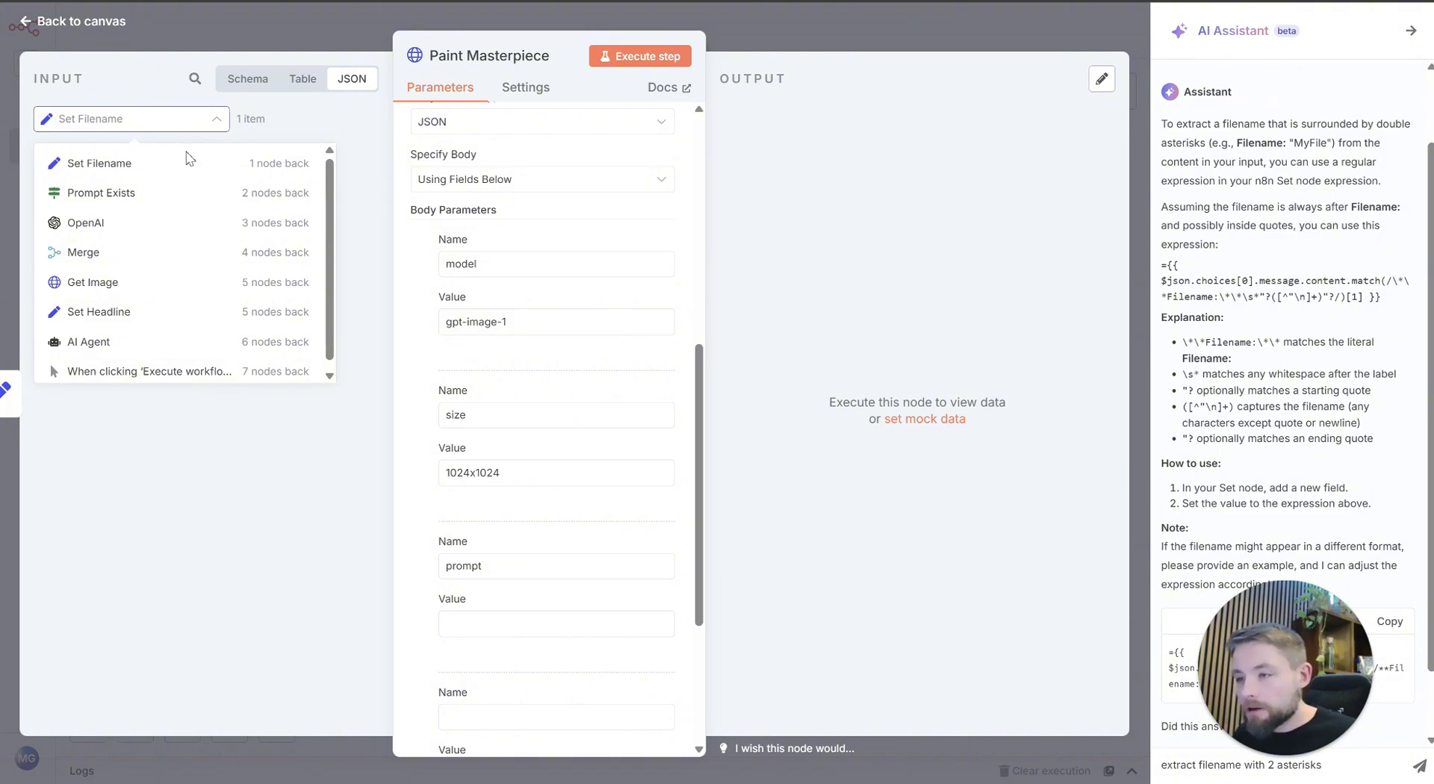
click(157, 193)
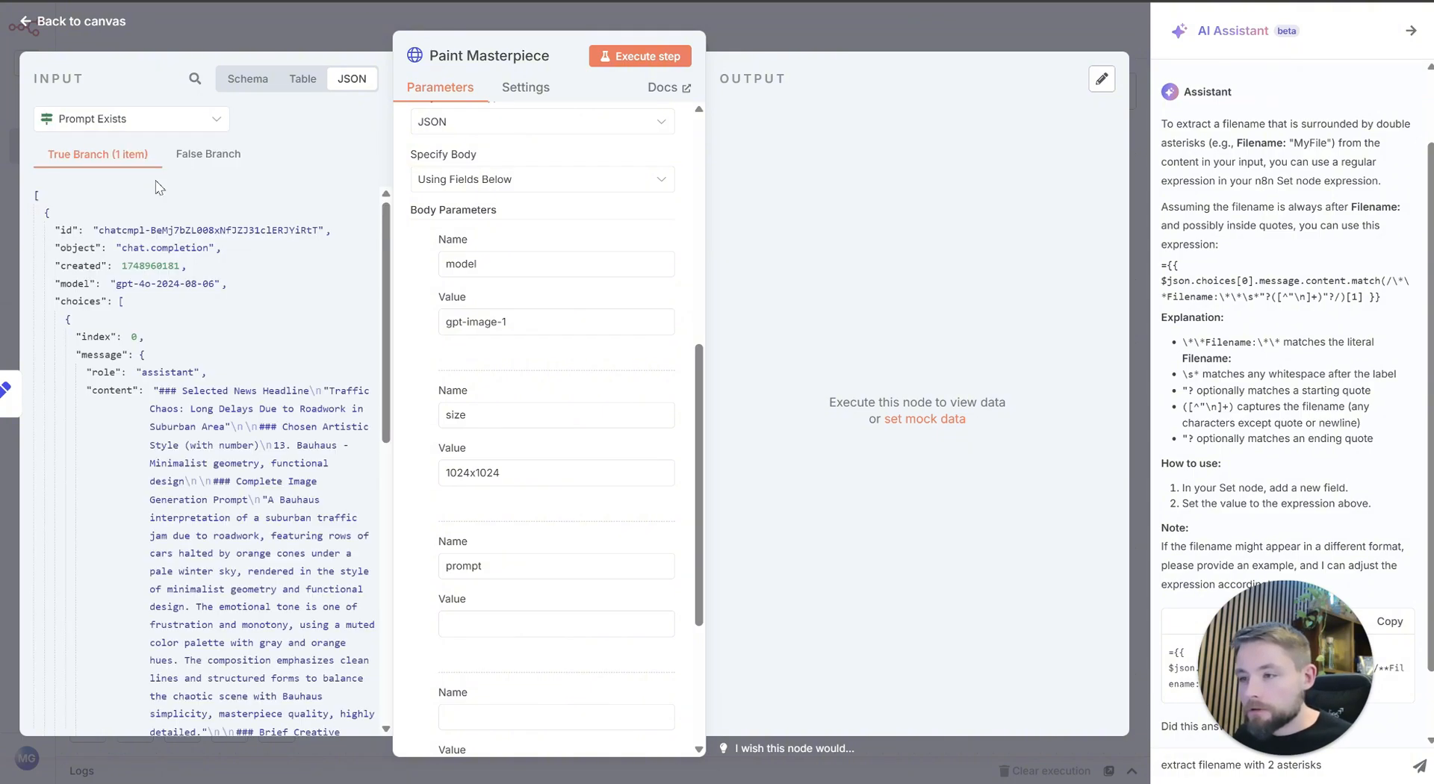
drag(113, 390, 487, 619)
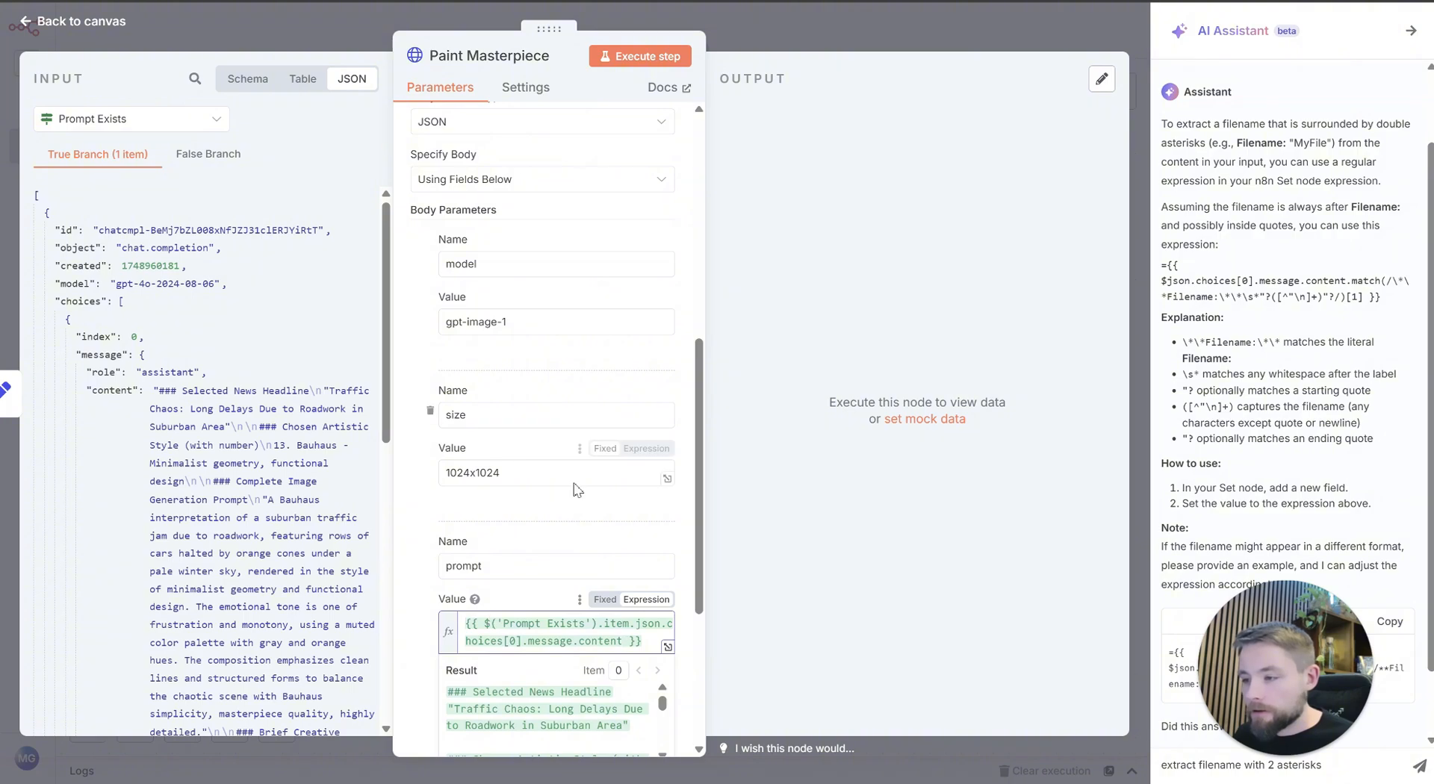
Step: Fill in the fourth body parameter with the name quality and the value medium
scroll(603, 469, down, 3)
scroll(527, 447, down, 5)
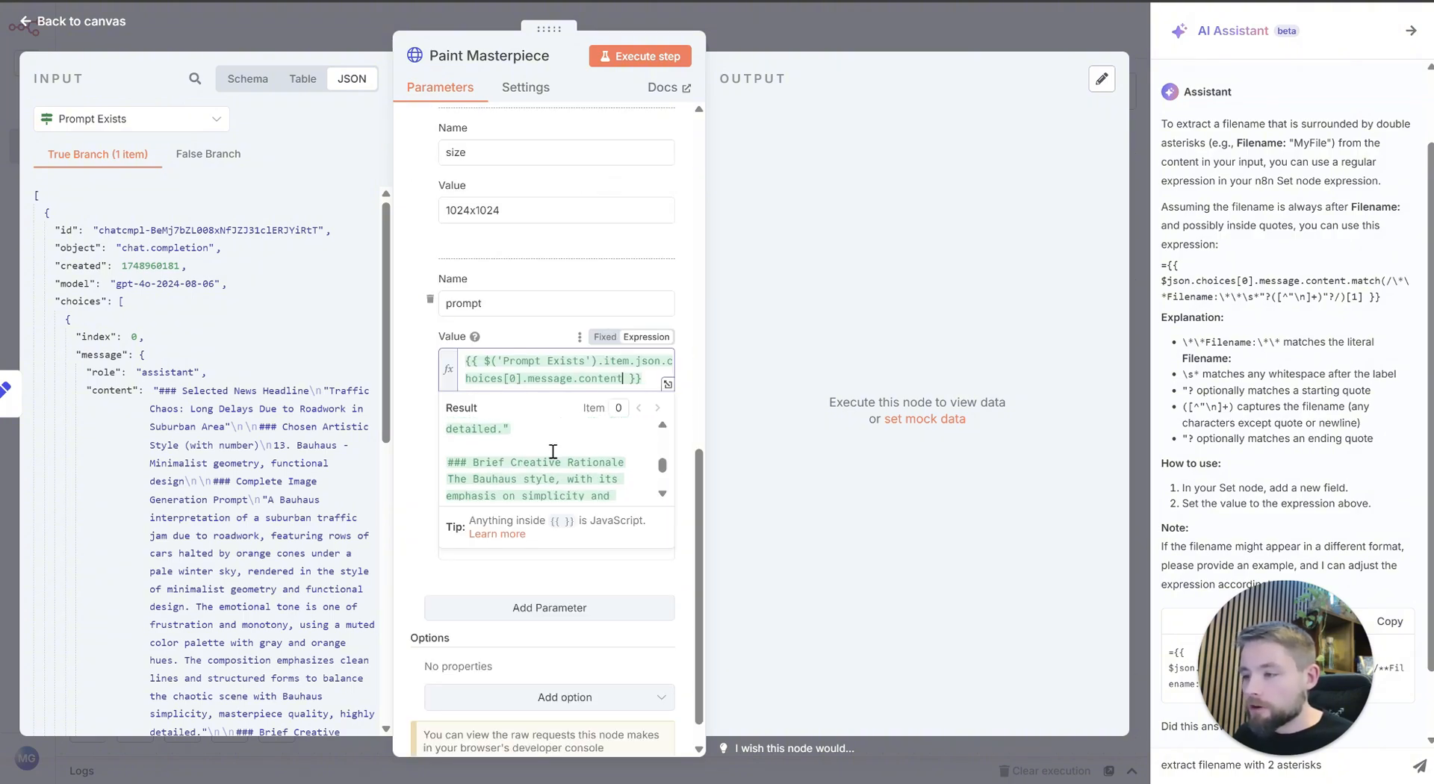
click(510, 556)
click(486, 489)
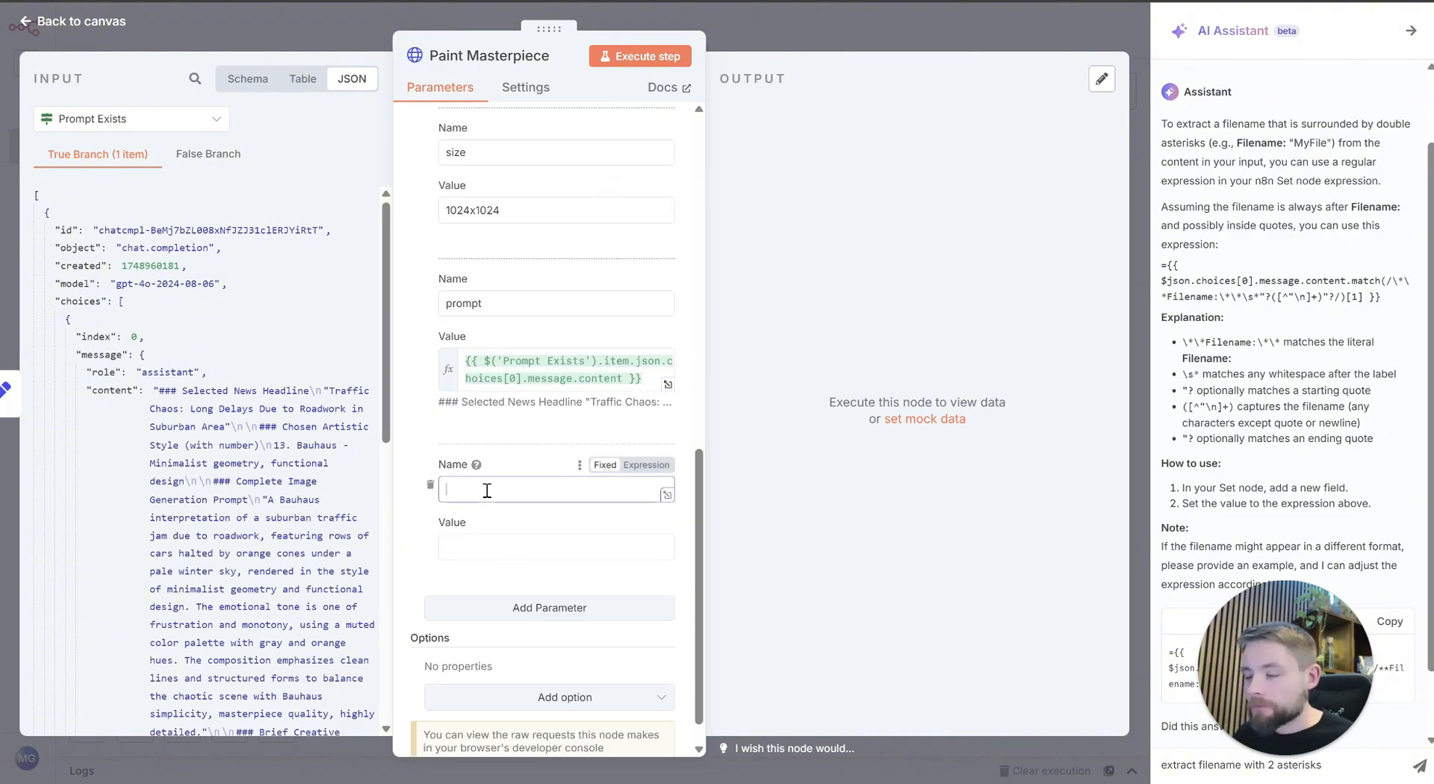
click(414, 120)
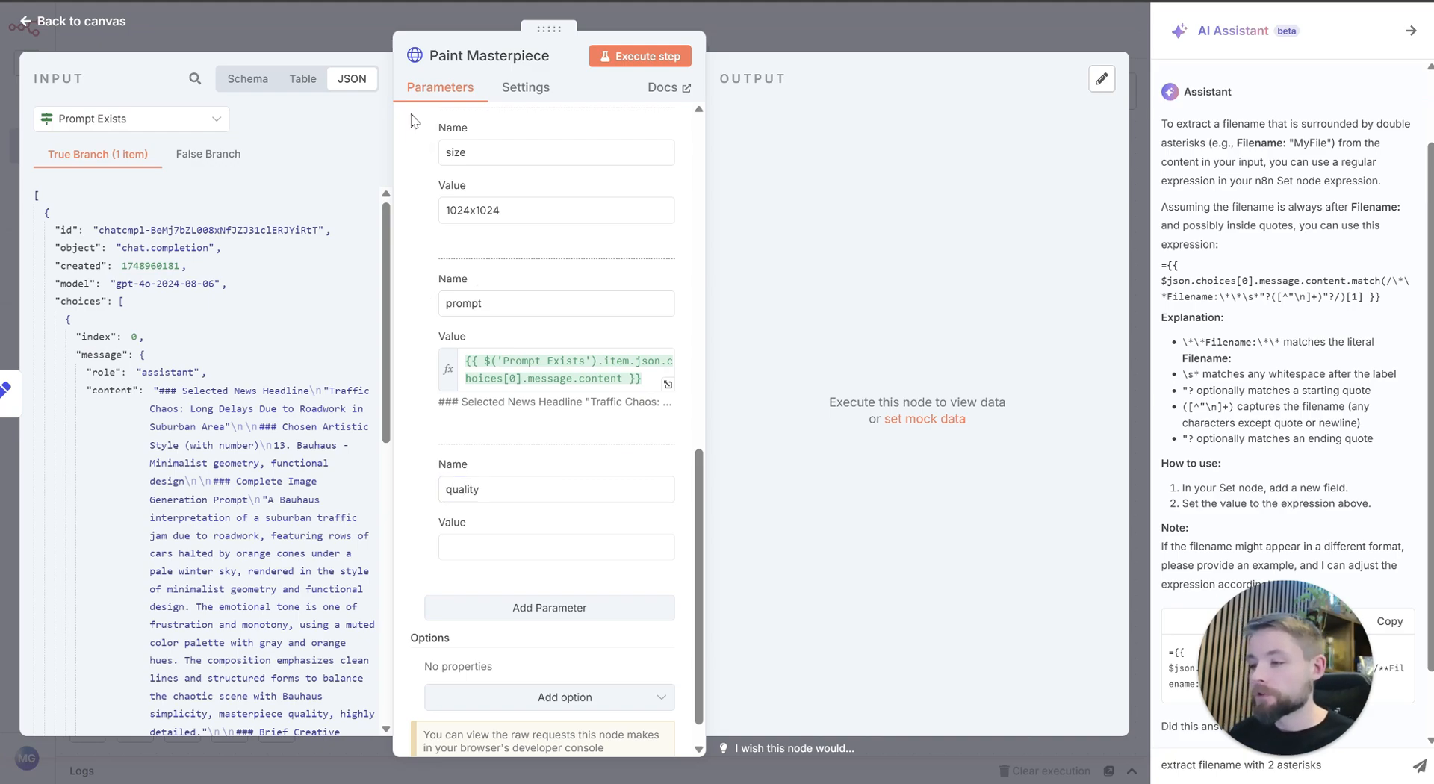
key(Tab)
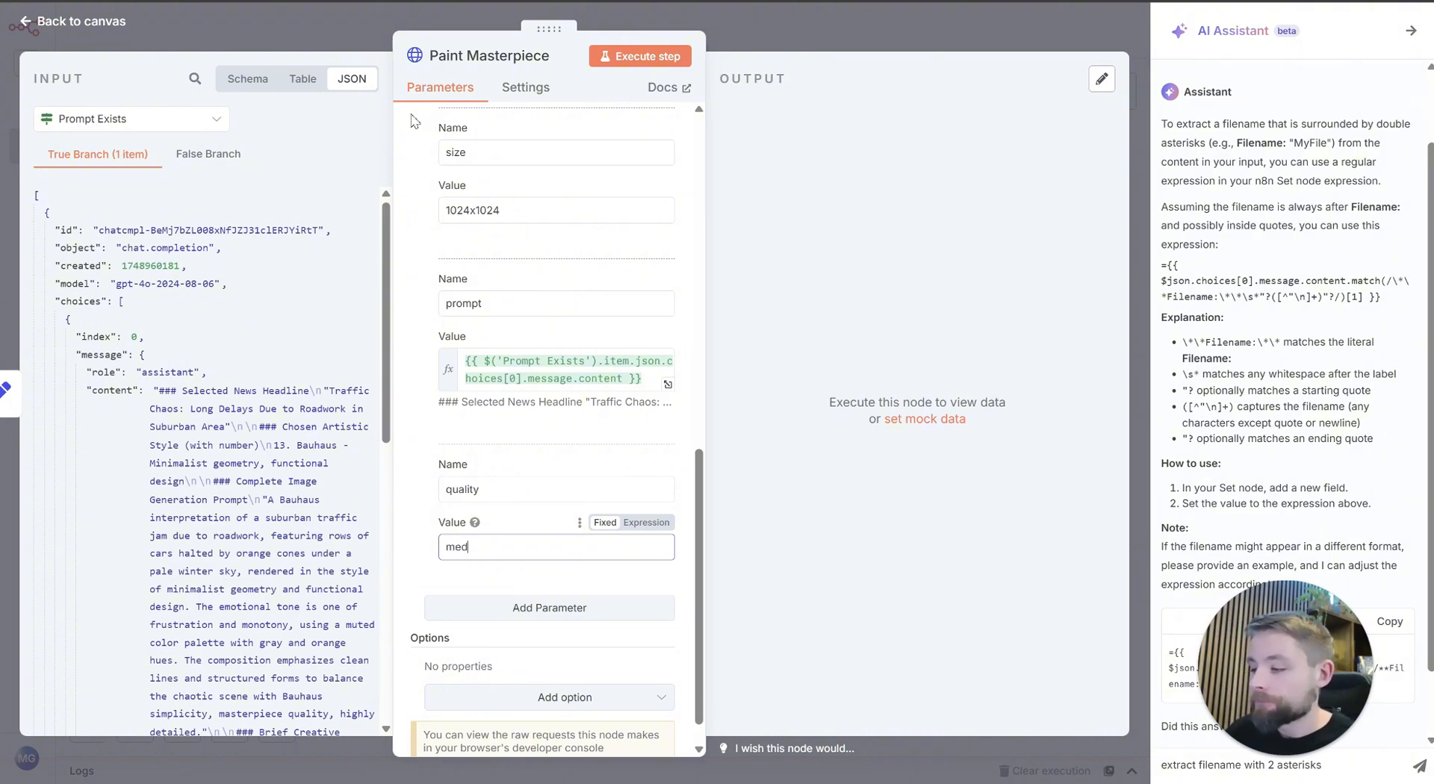
click(503, 453)
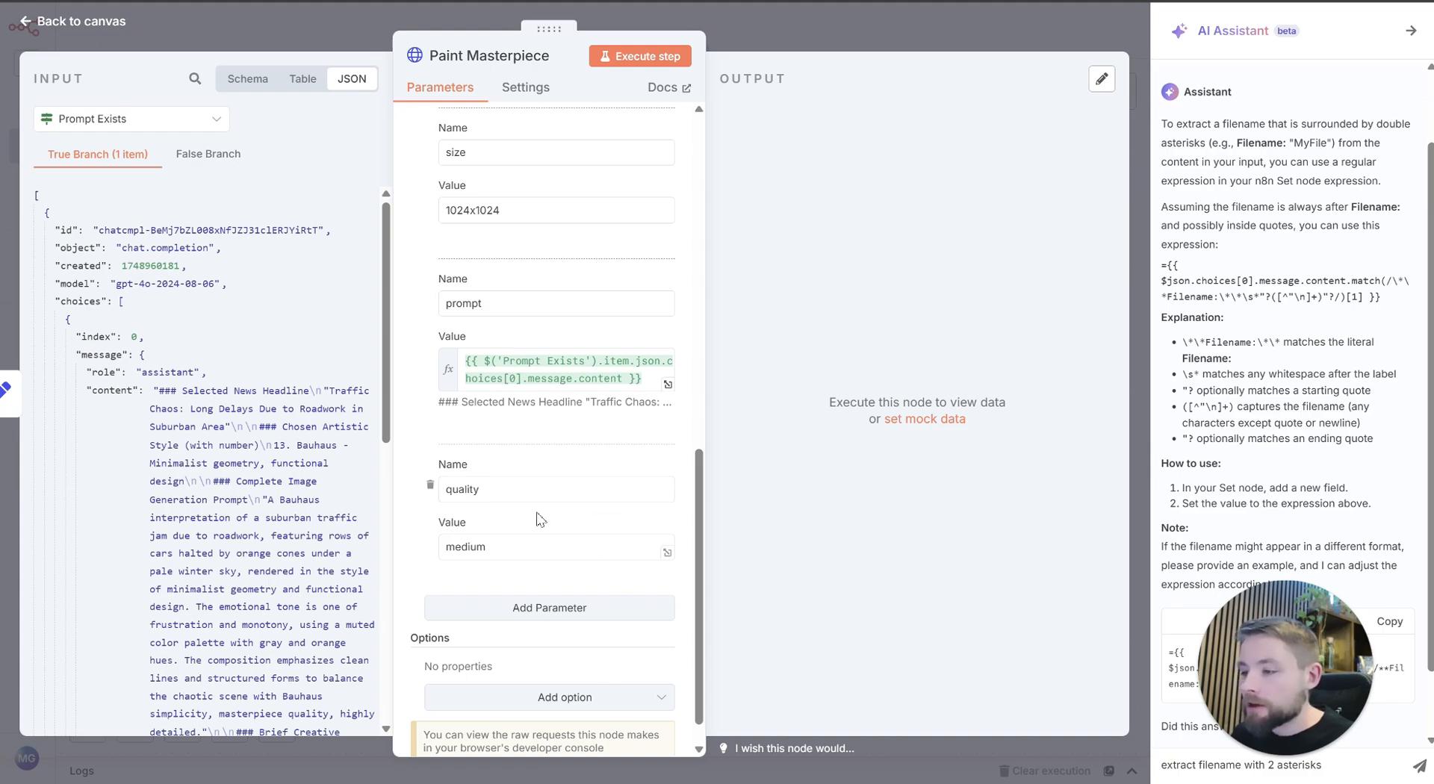
scroll(523, 440, down, 1)
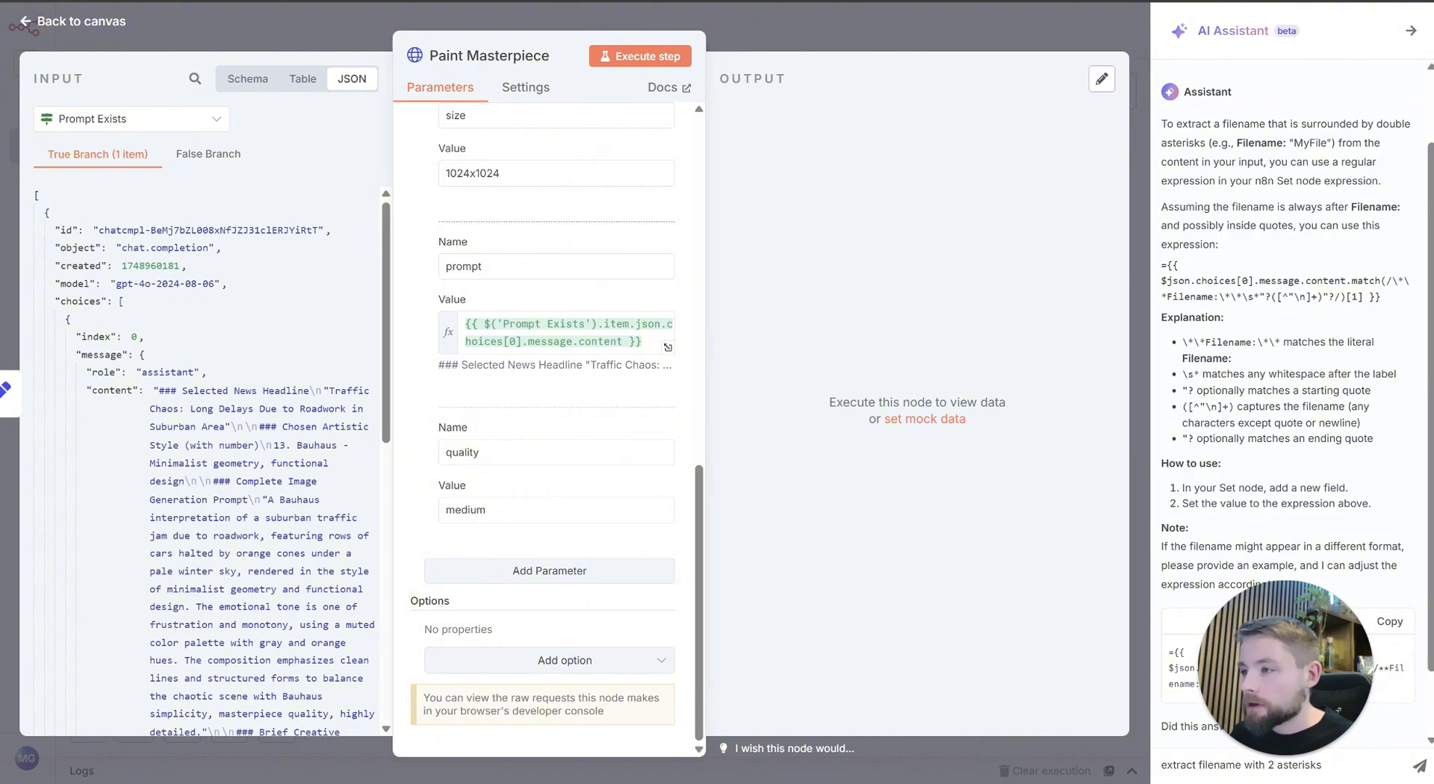
Step: Switch to the OpenAI image generation docs and examine the token counts per quality level and image dimensions
click(881, 1)
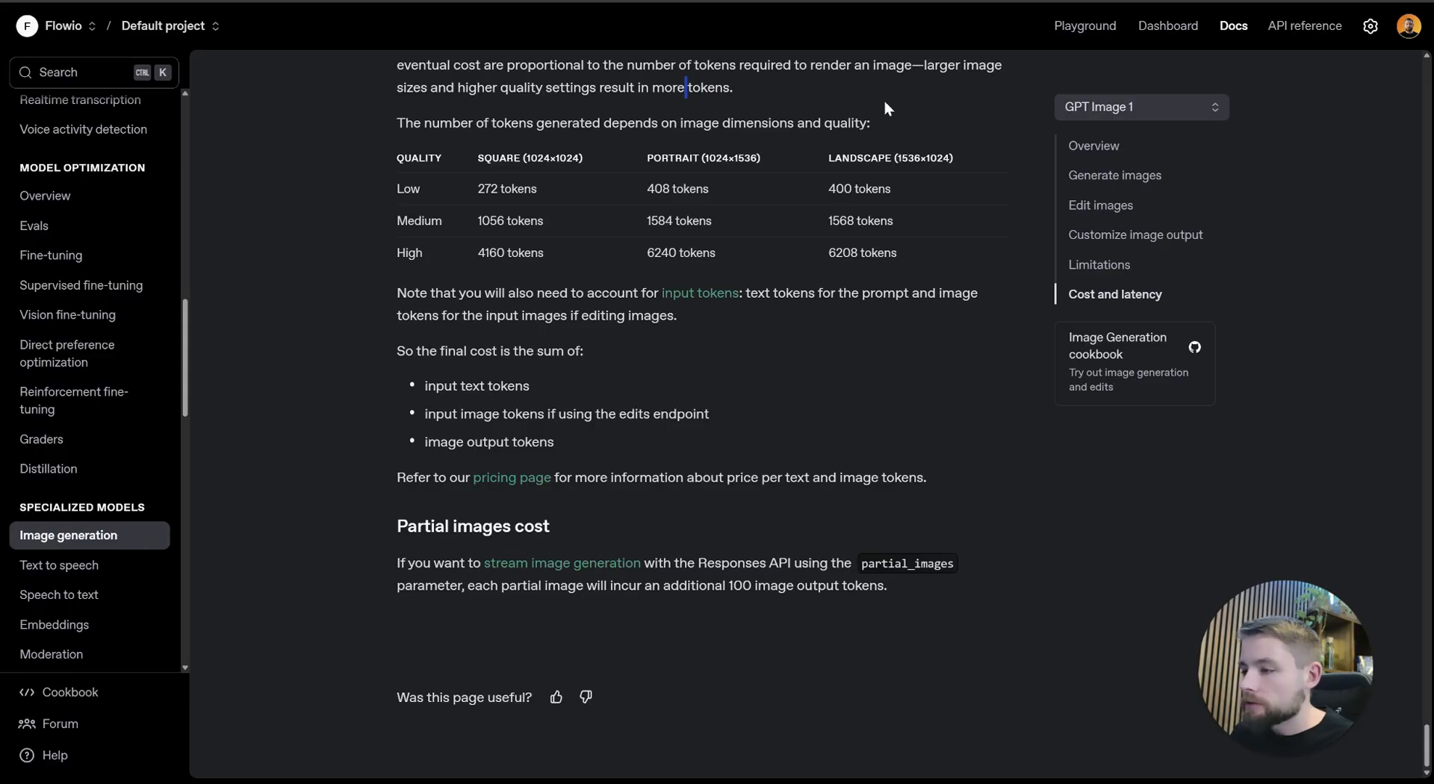
scroll(889, 397, up, 2)
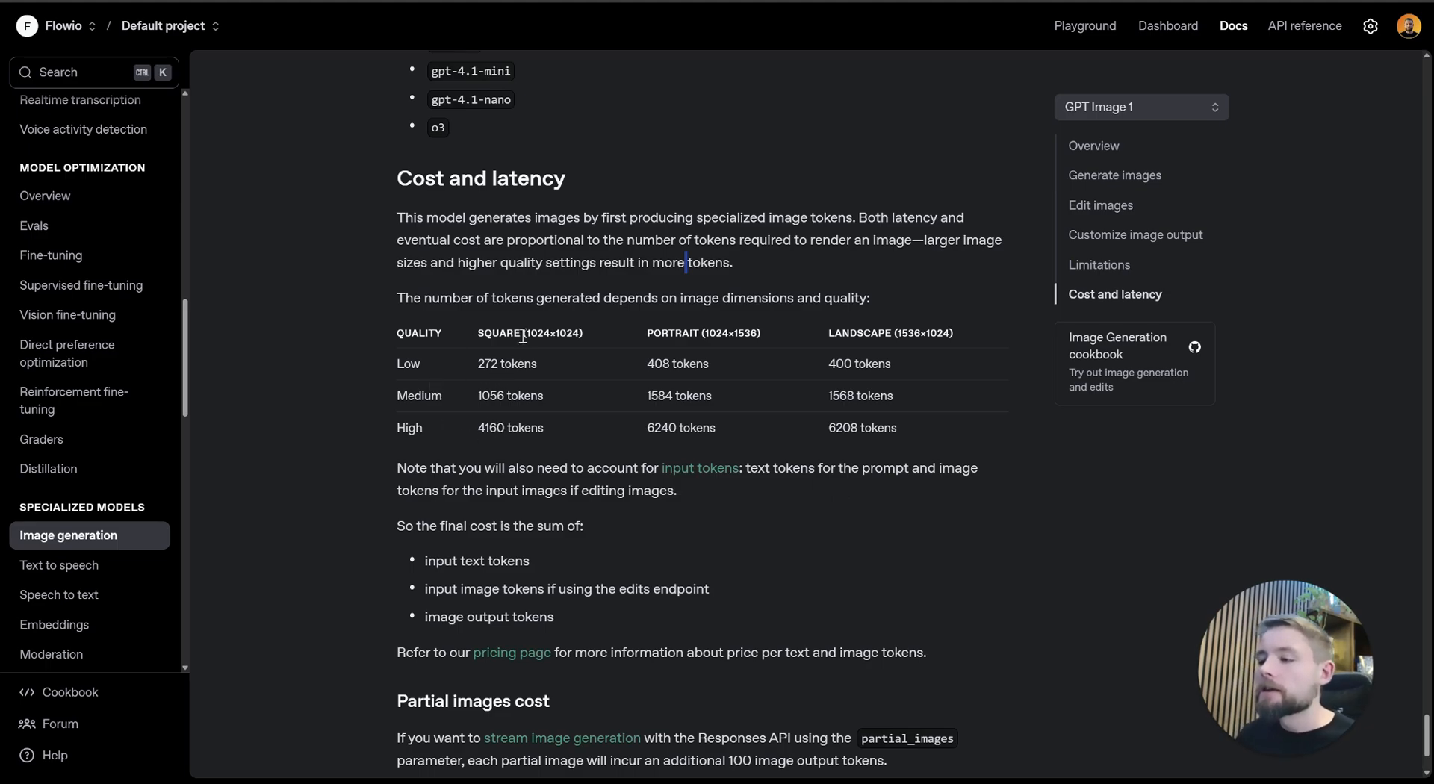
double_click(739, 337)
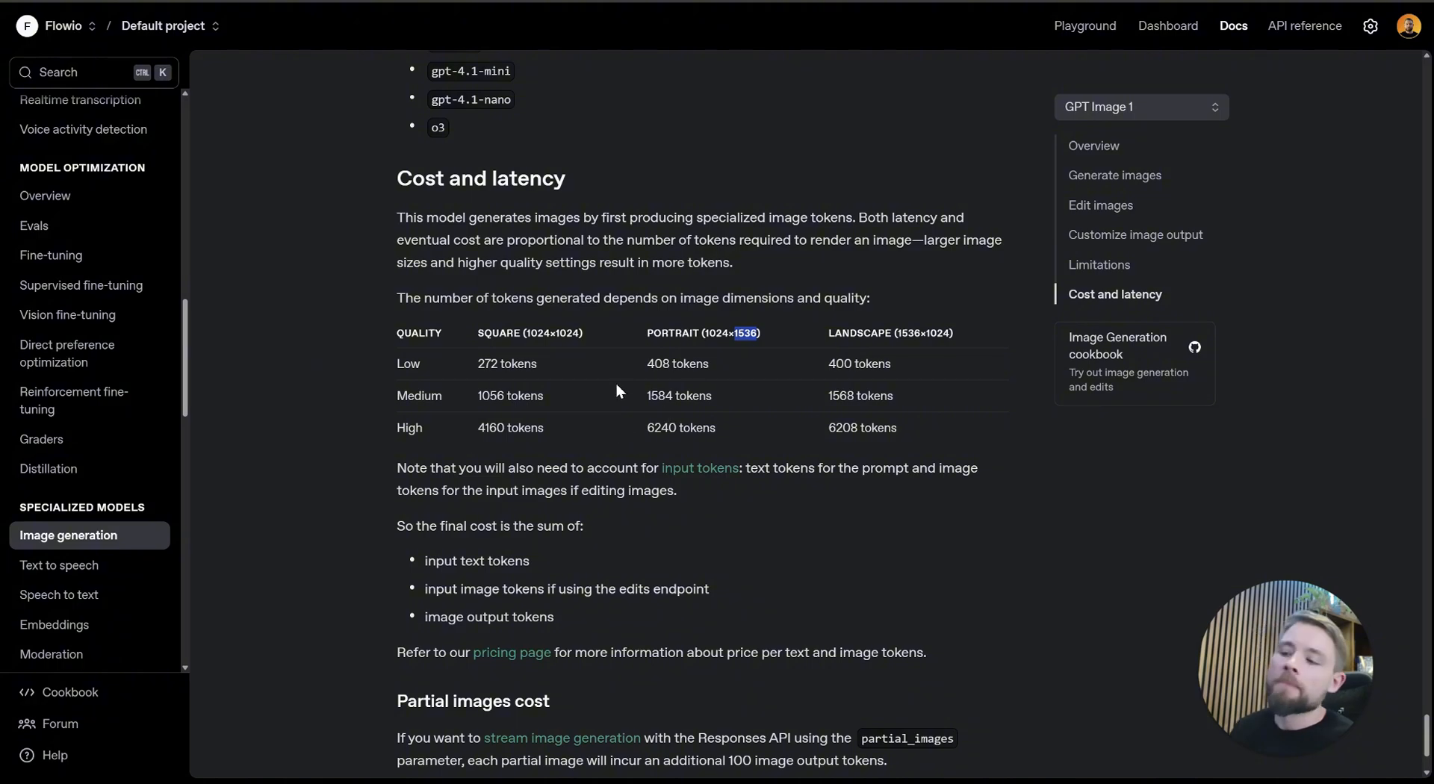
double_click(513, 393)
double_click(494, 397)
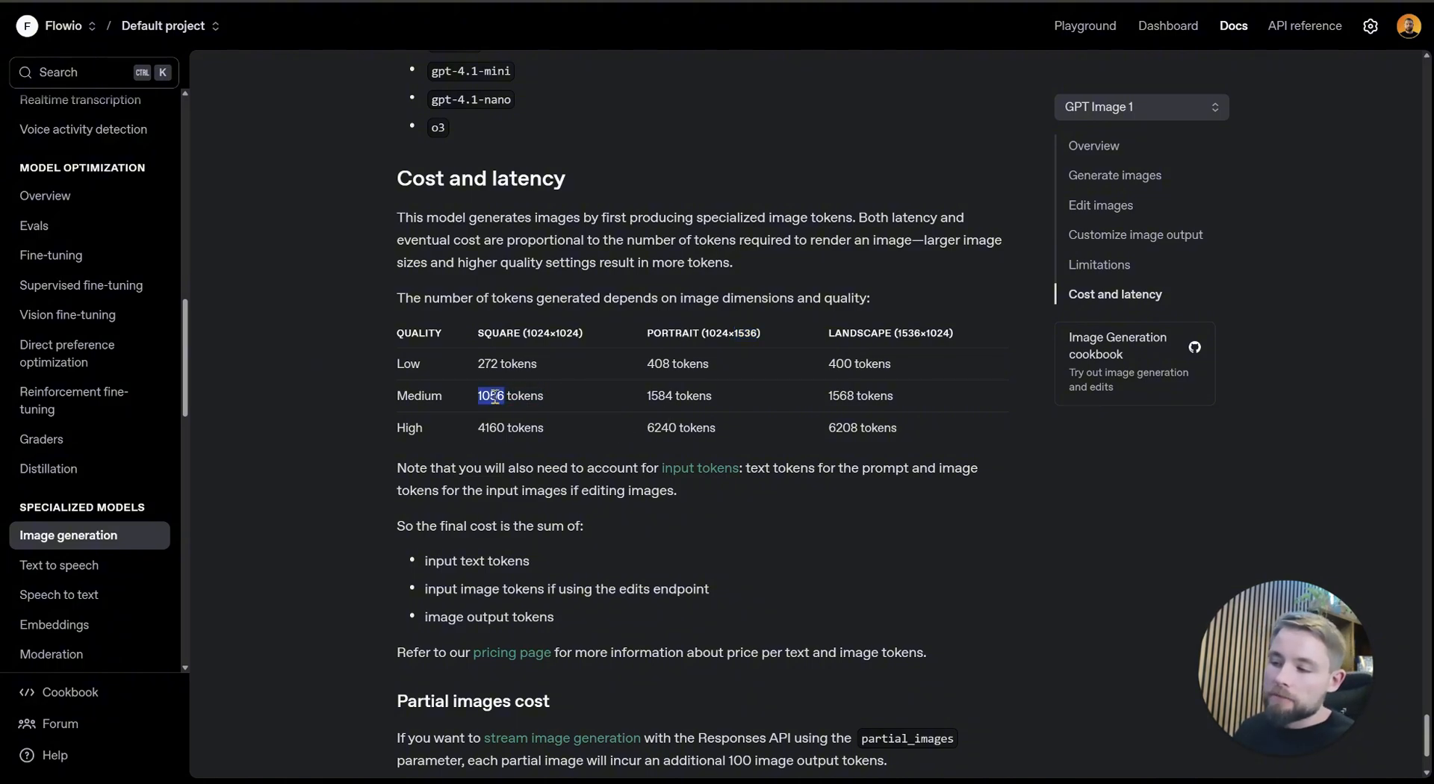
click(520, 402)
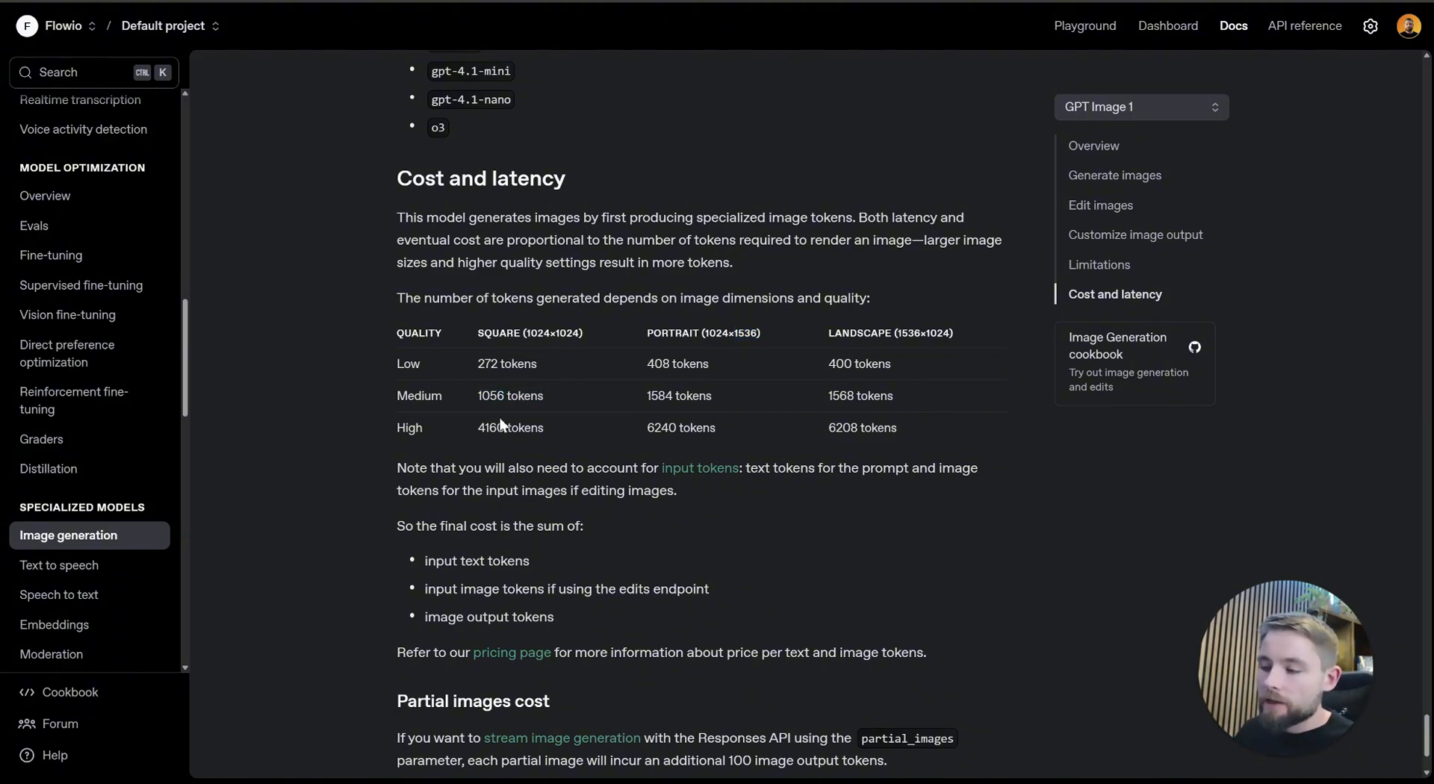
triple_click(514, 432)
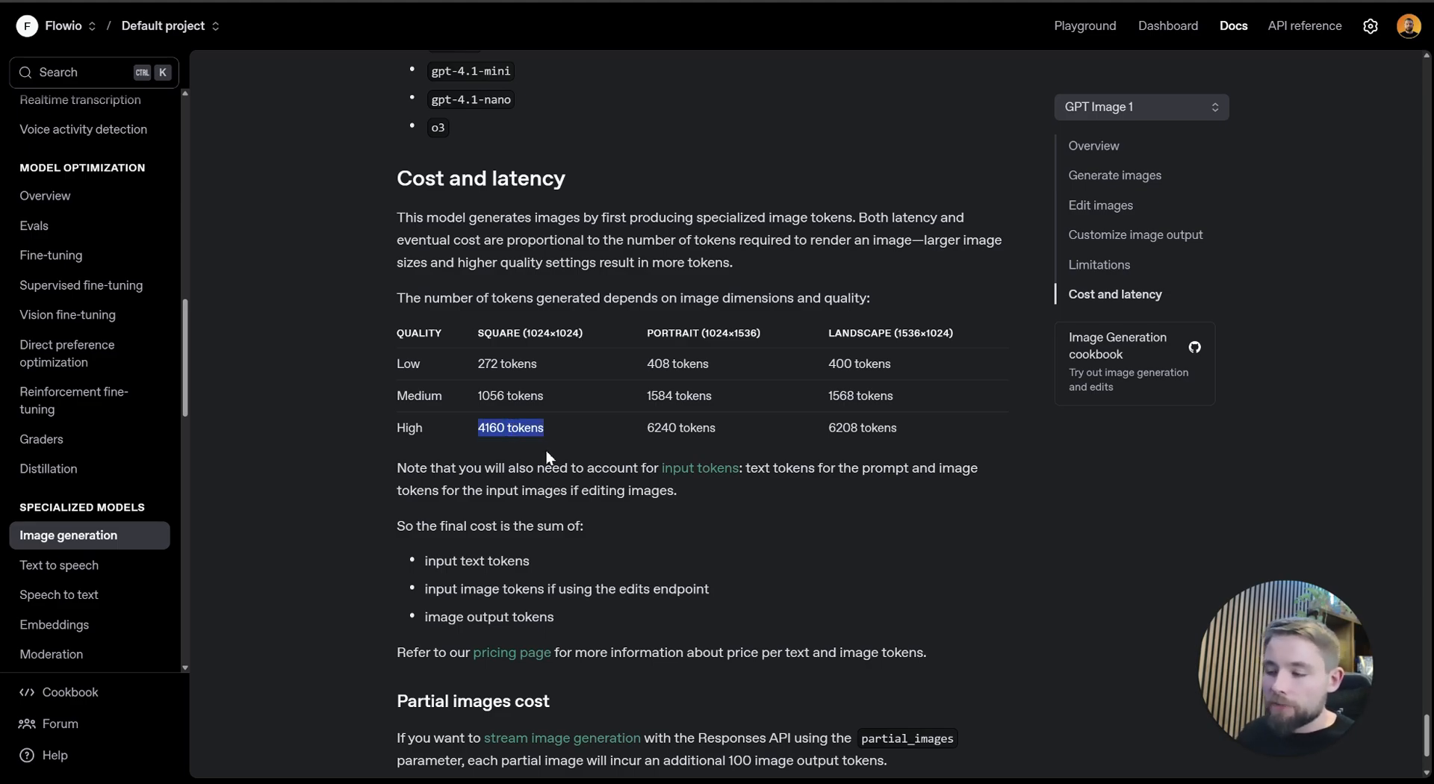
click(533, 434)
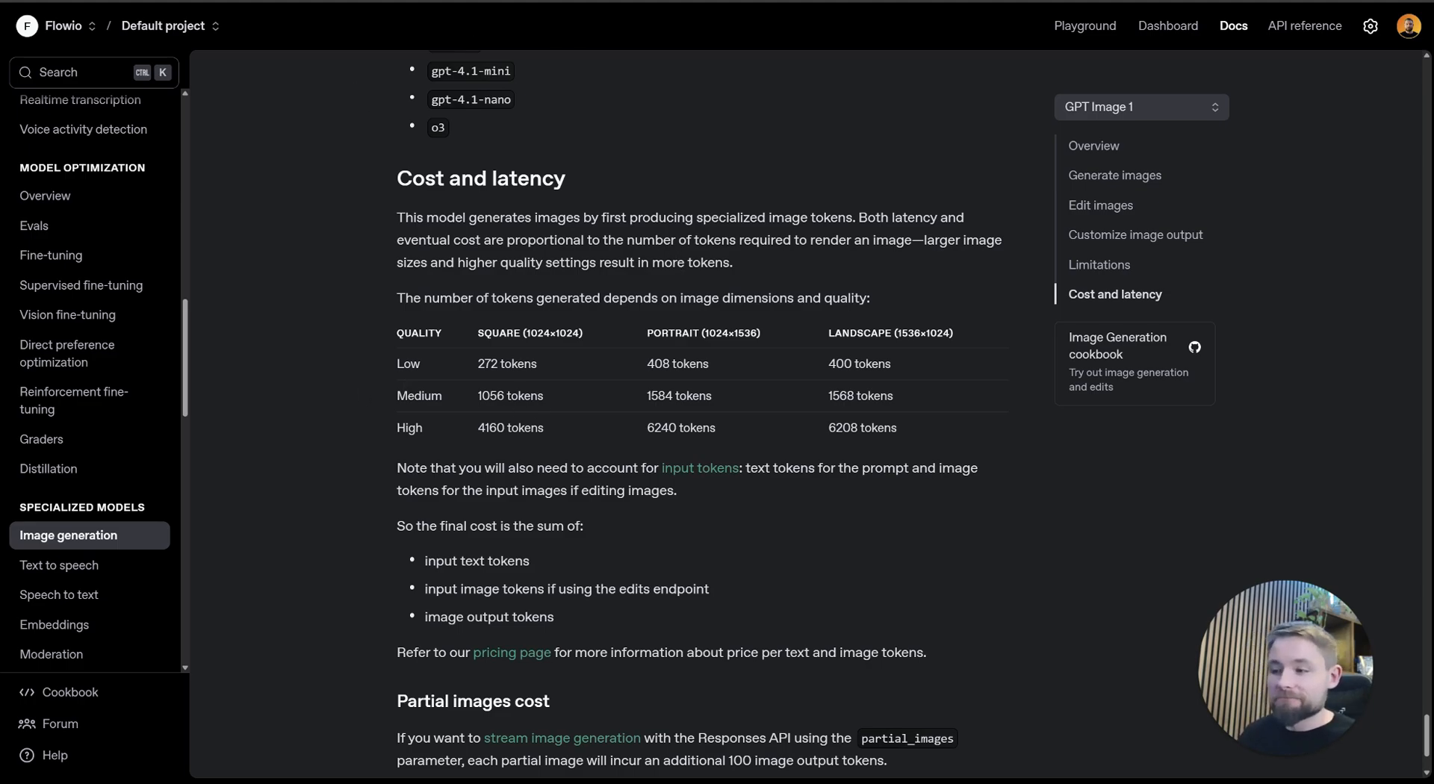
Step: Switch back to n8n, close the Paint Masterpiece settings and execute that node from the canvas
click(395, 1)
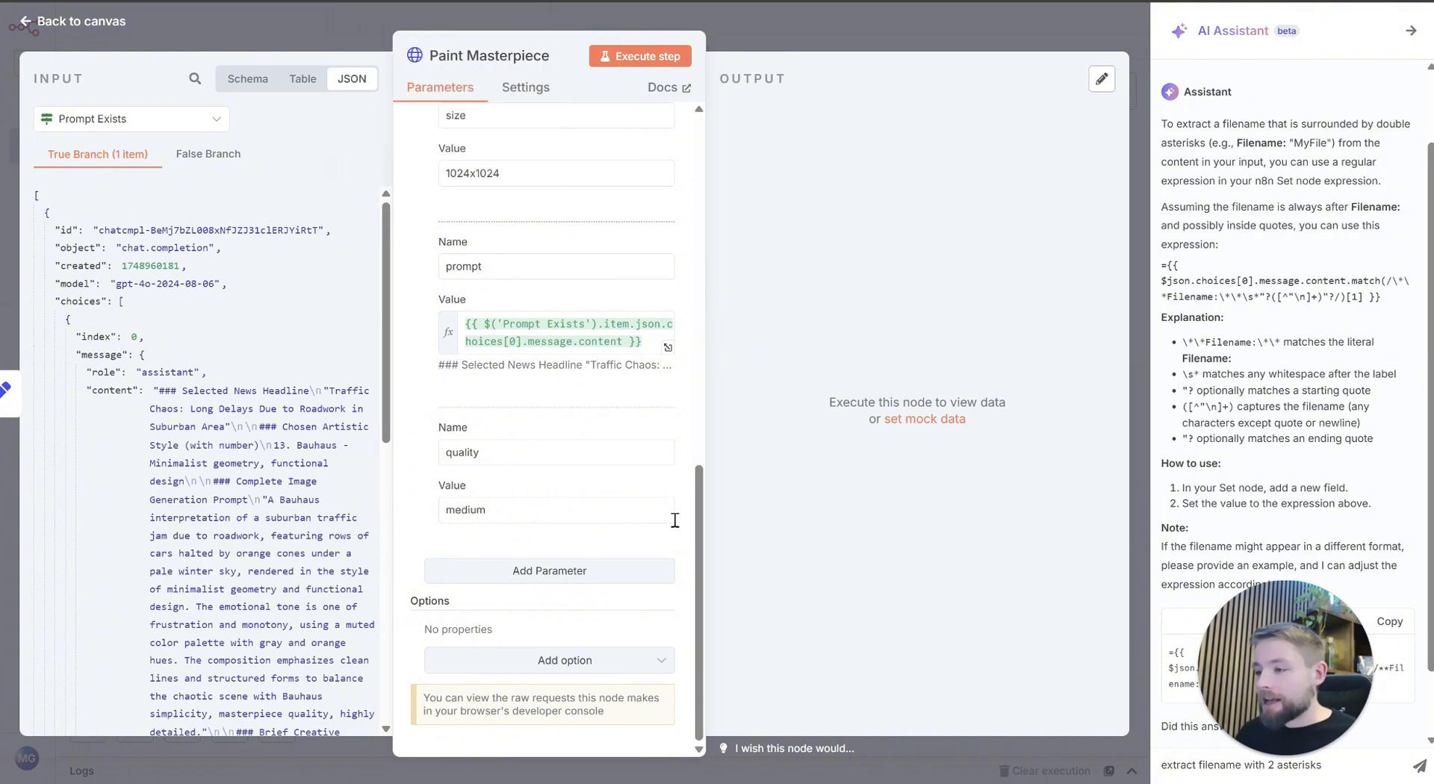
scroll(517, 454, up, 10)
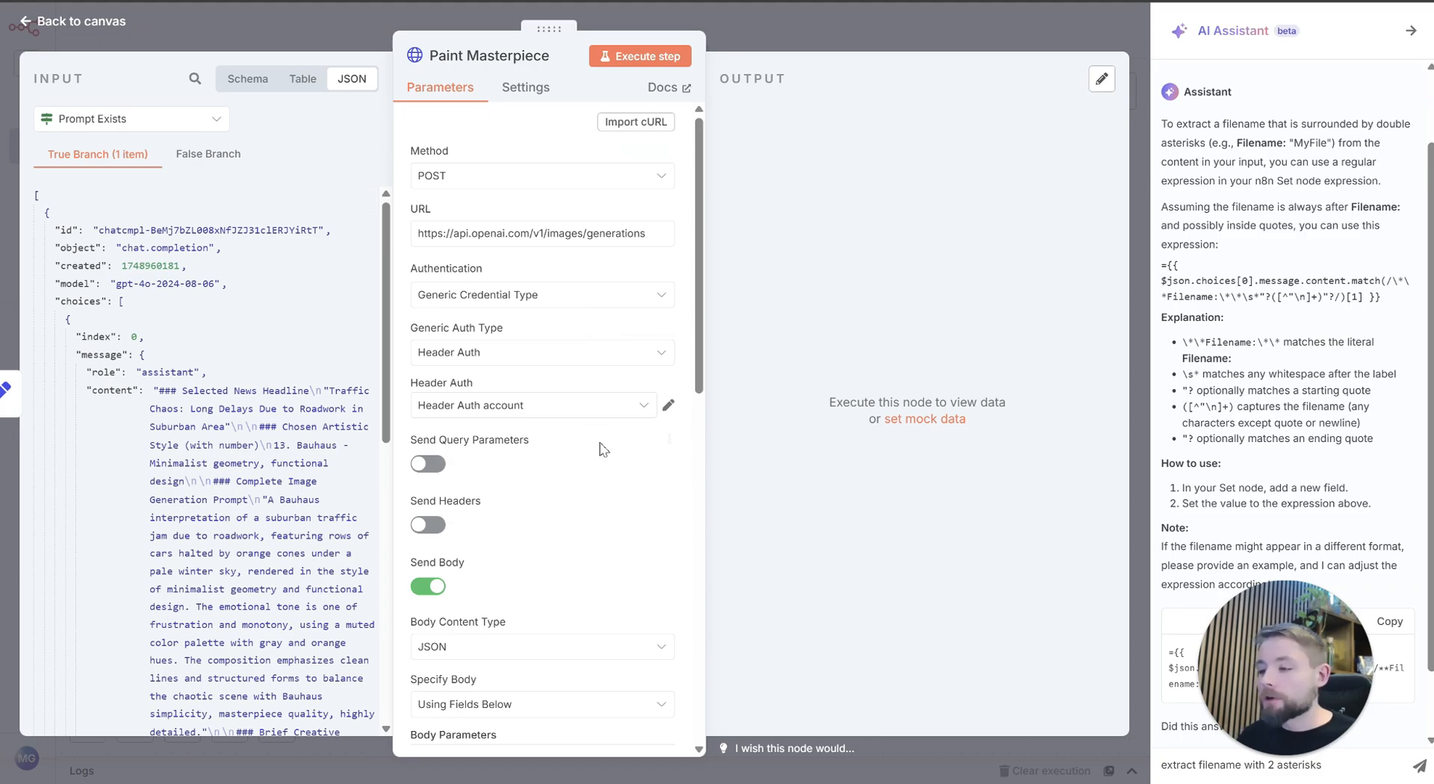
scroll(594, 554, down, 10)
scroll(594, 555, up, 10)
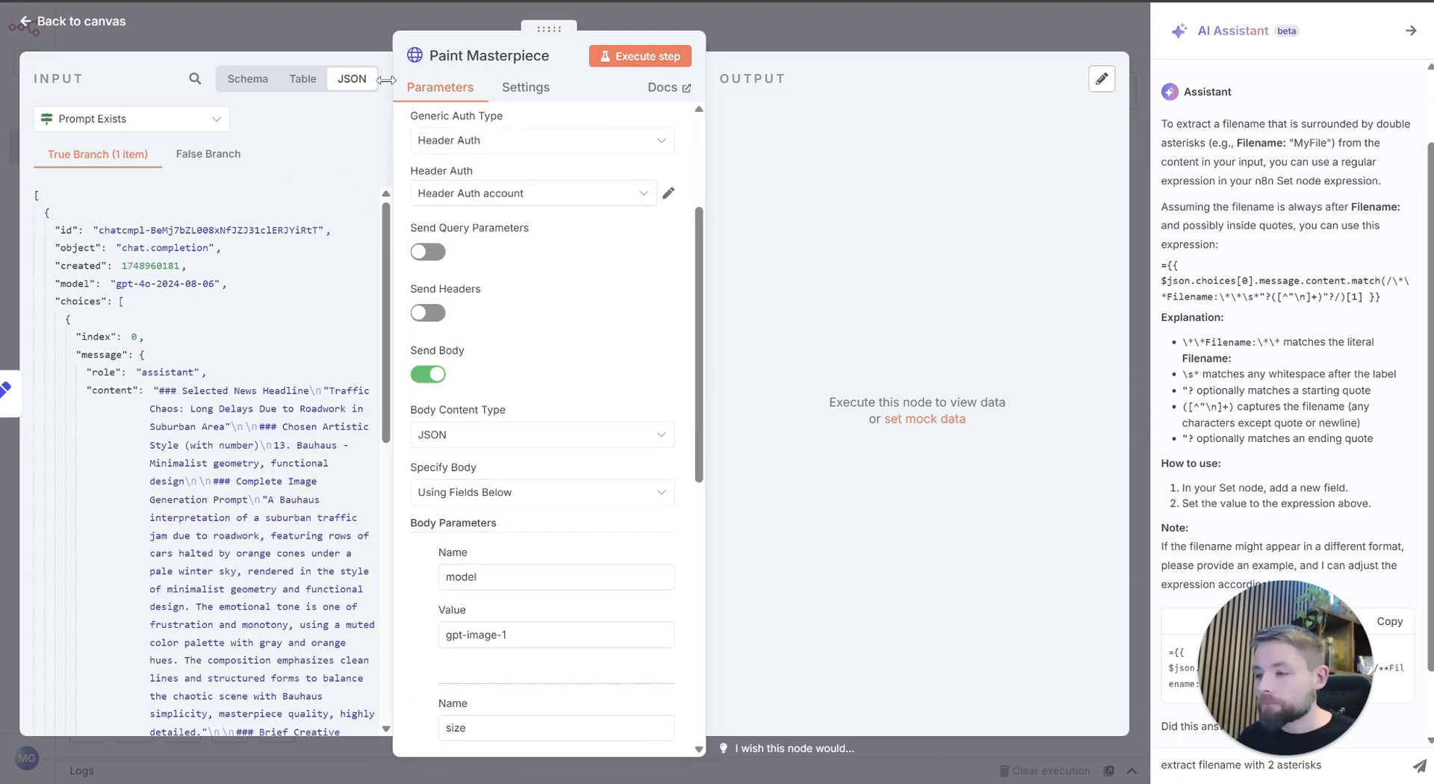
key(Escape)
drag(842, 479, 650, 567)
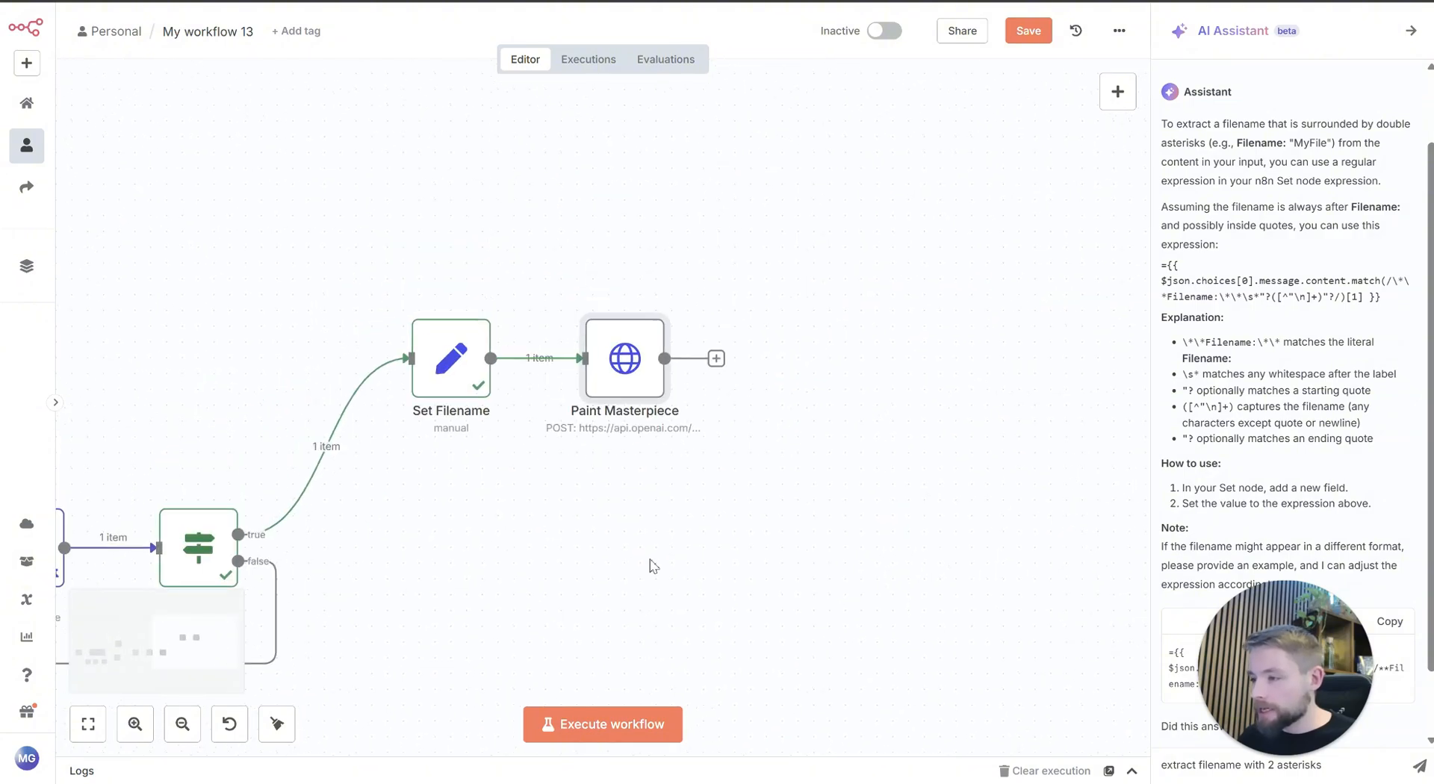
mouse_move(624, 362)
click(592, 300)
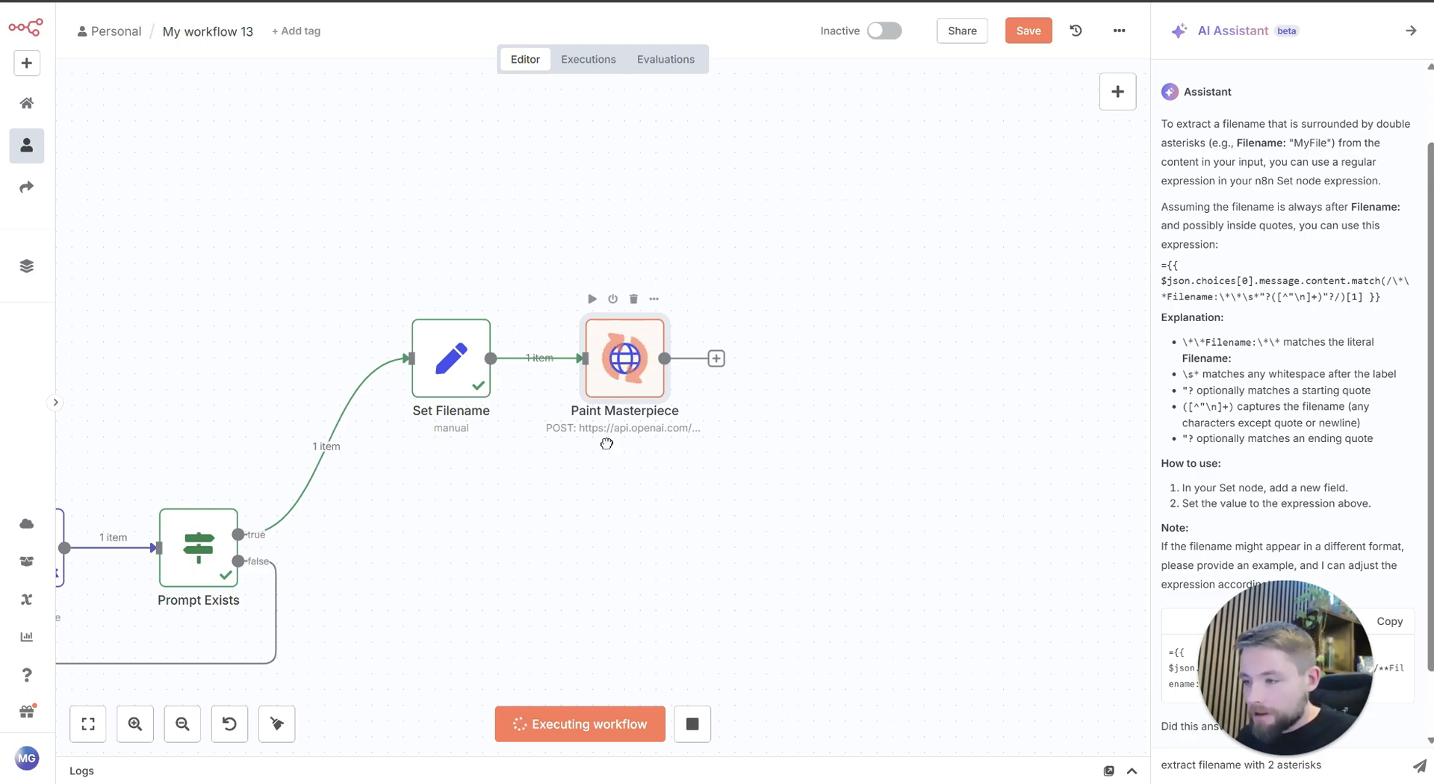
Step: Move the Paint Masterpiece node directly below the Set Filename node on the canvas
mouse_move(627, 366)
mouse_down()
mouse_move(419, 520)
mouse_move(454, 539)
mouse_up()
drag(976, 438, 1154, 251)
drag(566, 565, 642, 576)
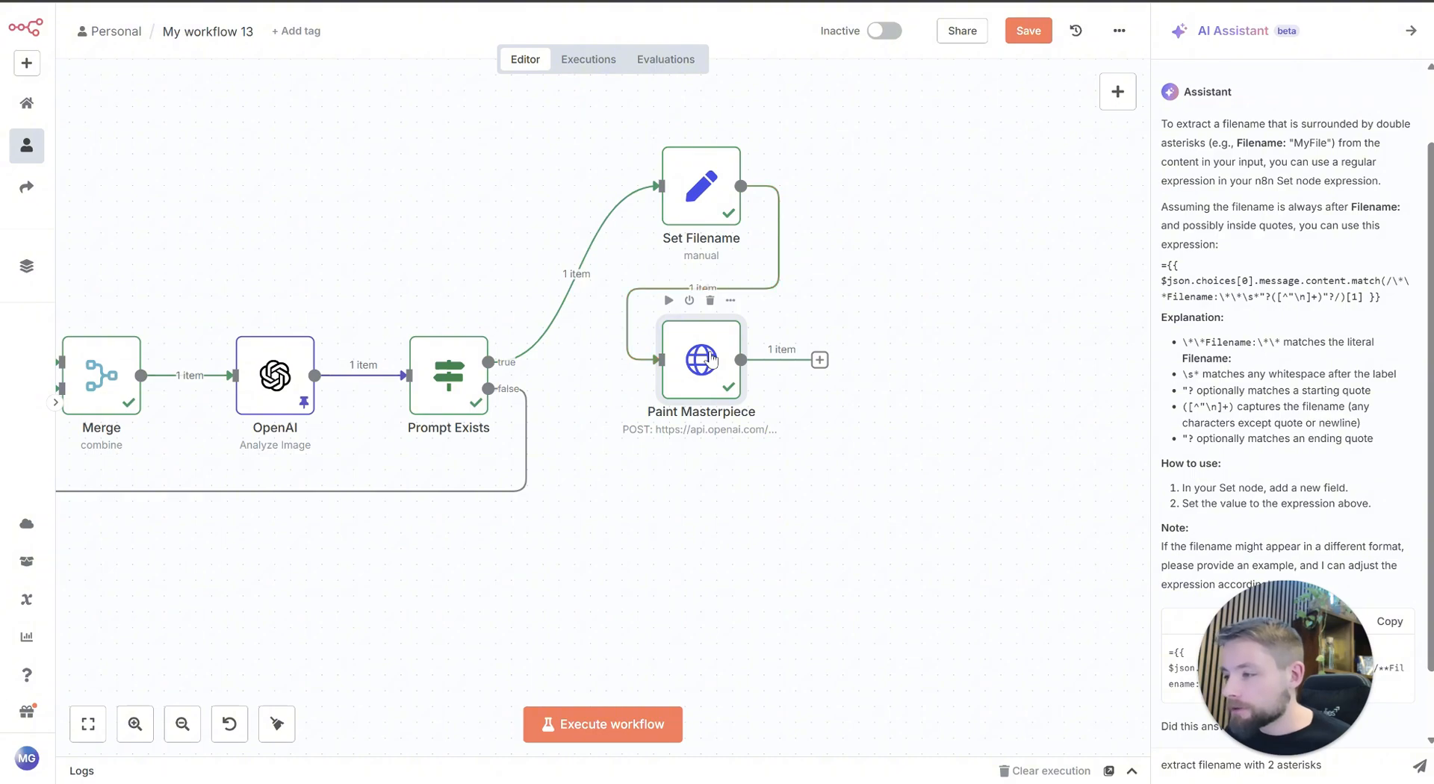
Step: Examine the b64_json image data in the Paint Masterpiece node's output and return to the canvas
double_click(711, 360)
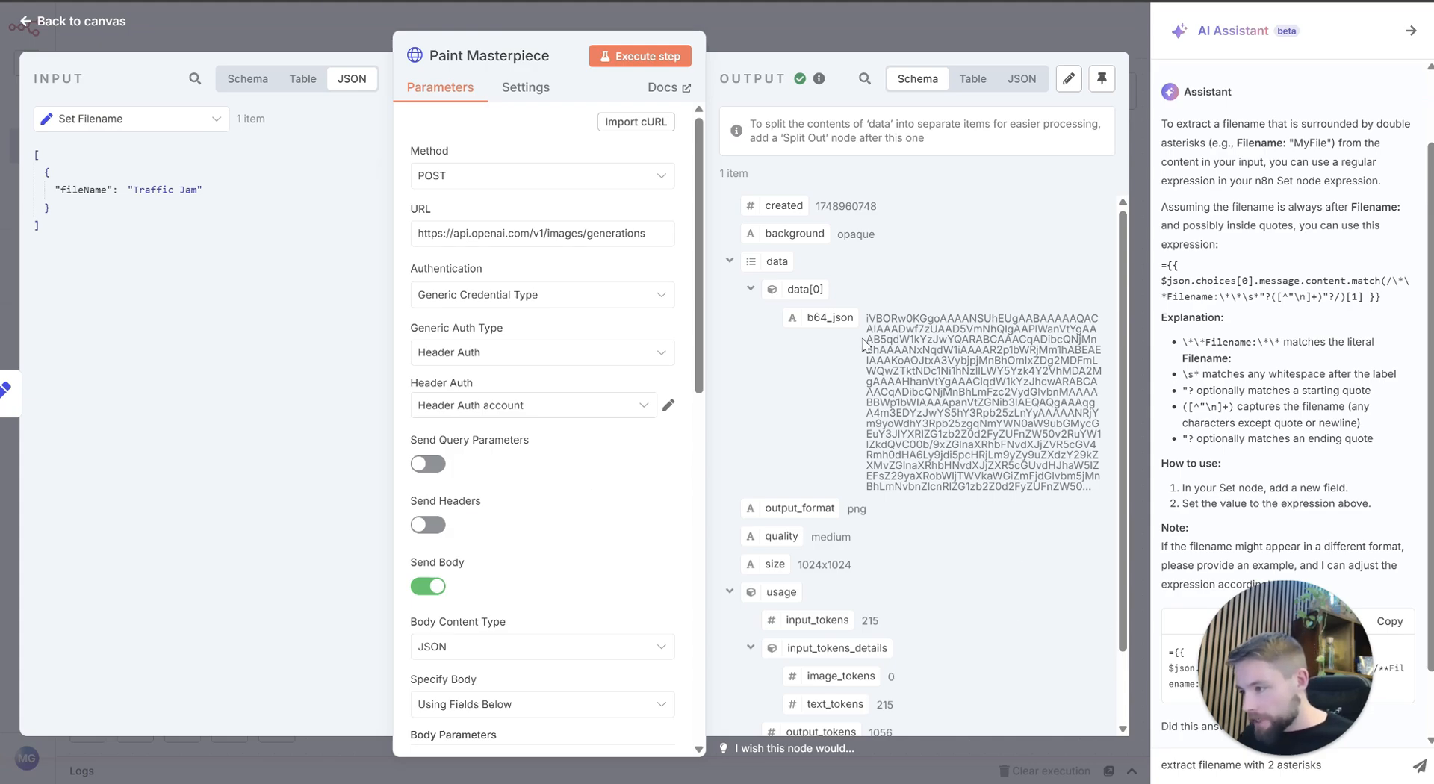
drag(874, 315, 979, 478)
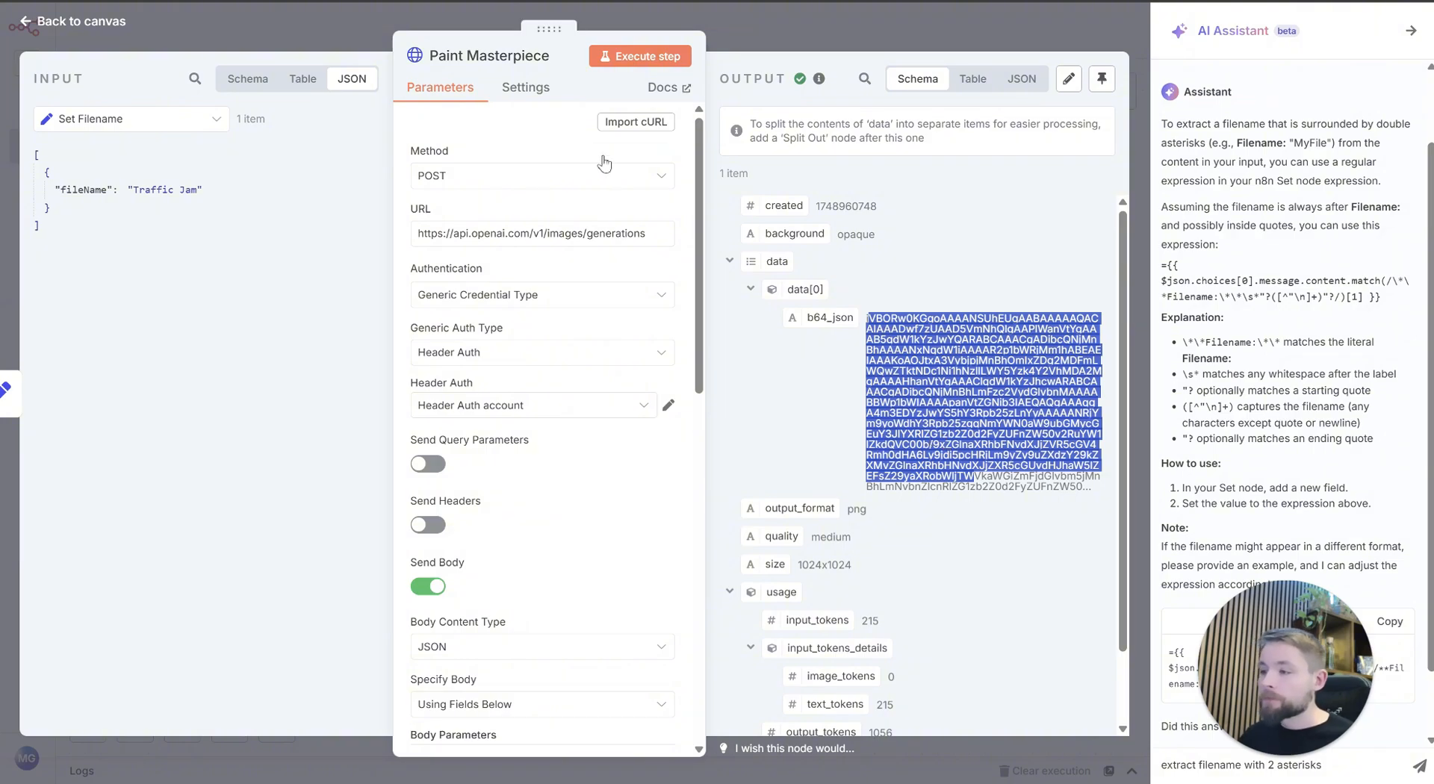
key(Escape)
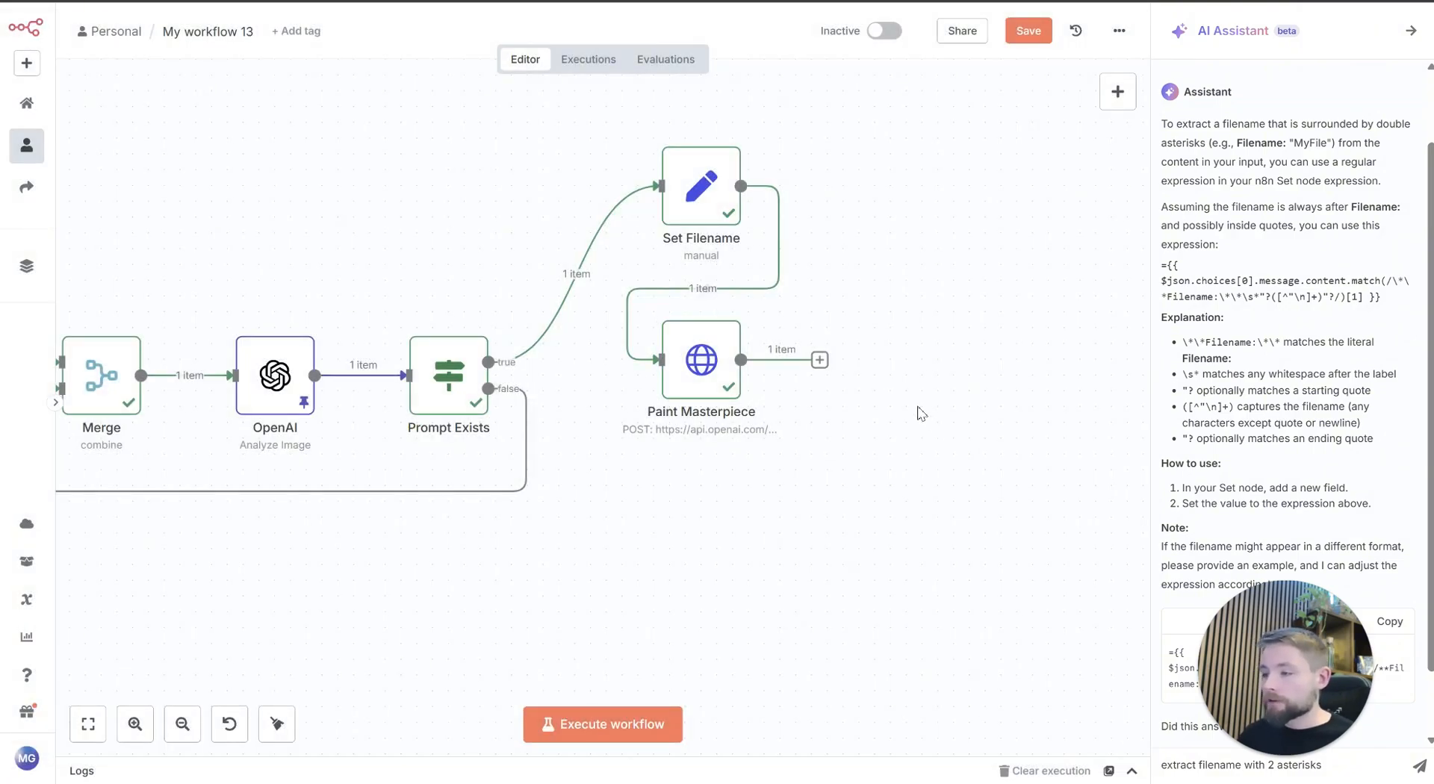
Step: Add a Convert to File node with the Move base64 string to file action after Paint Masterpiece
click(820, 360)
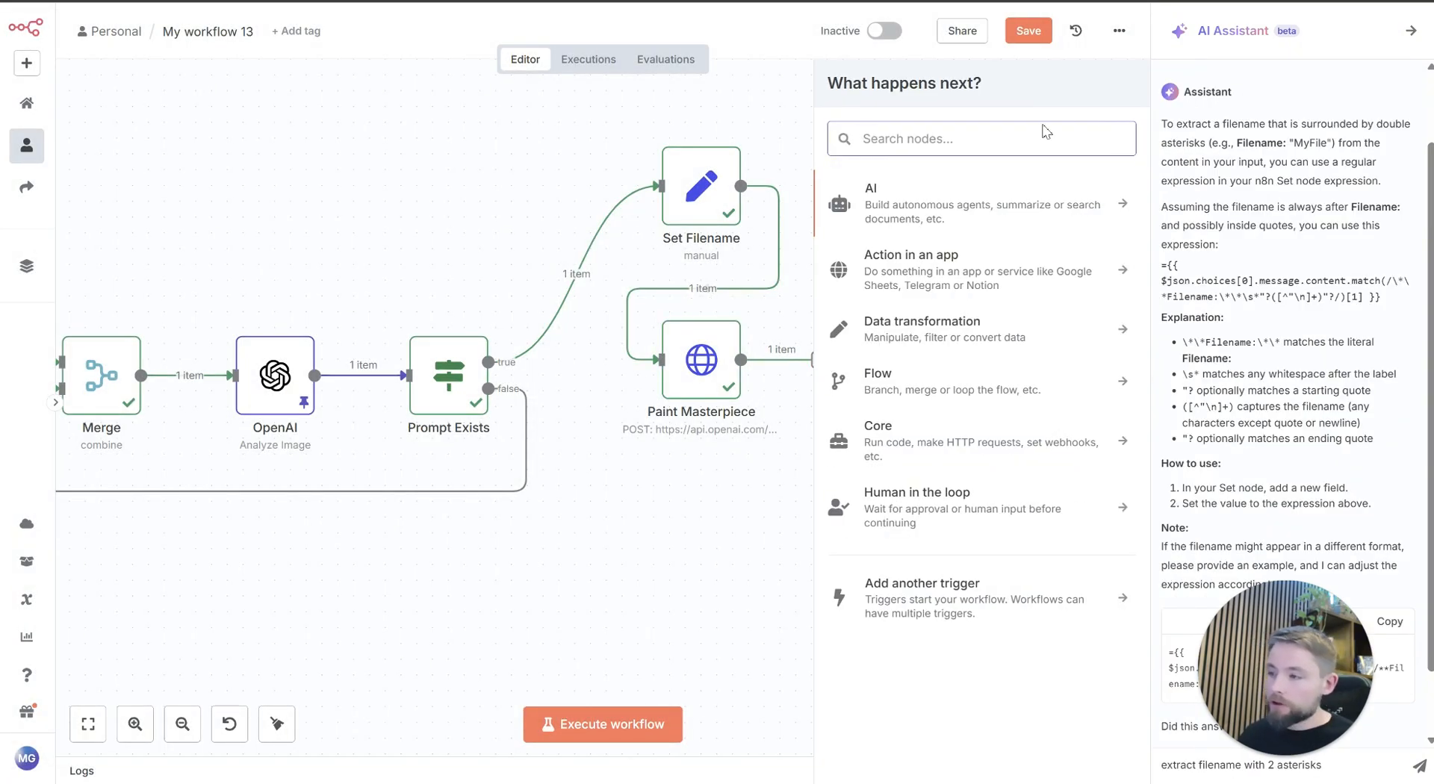
text(base)
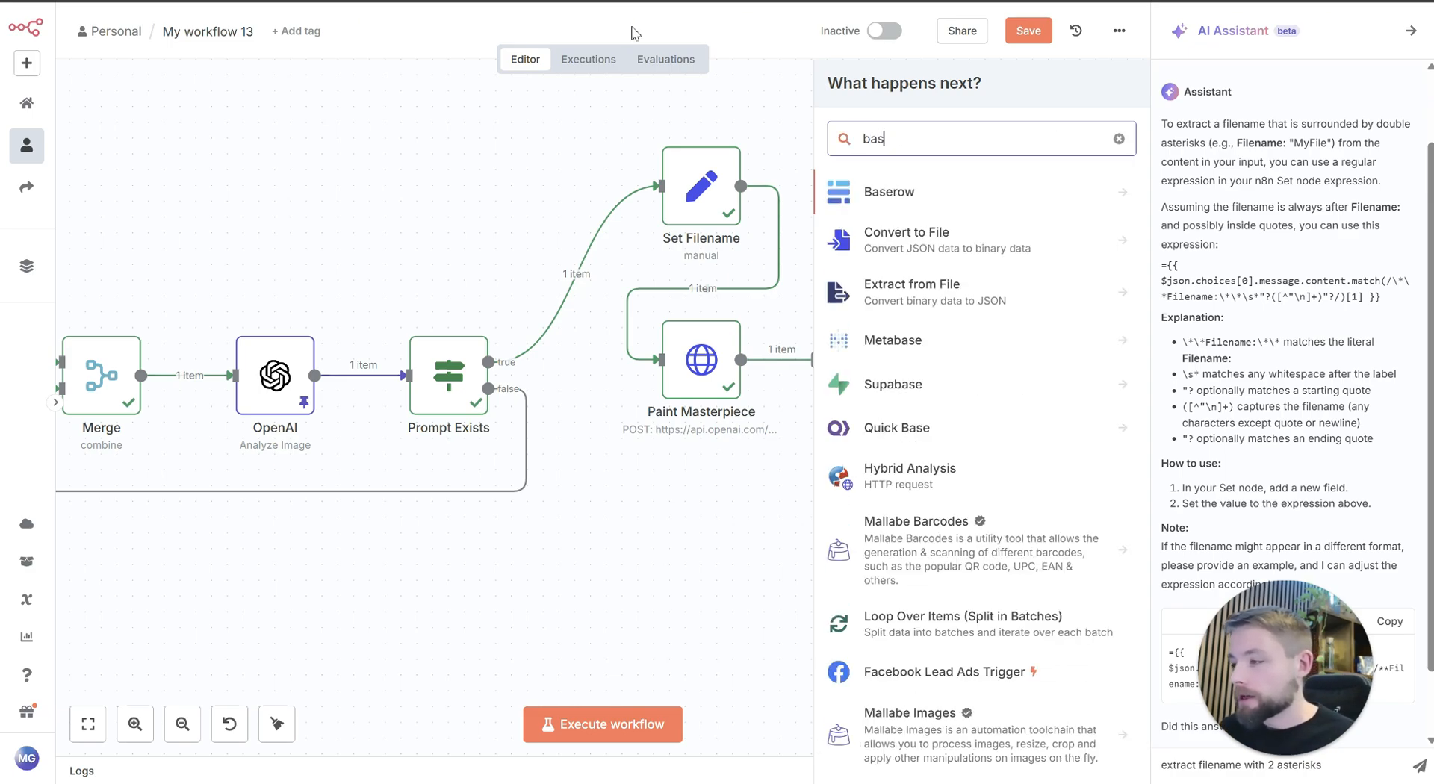
click(990, 249)
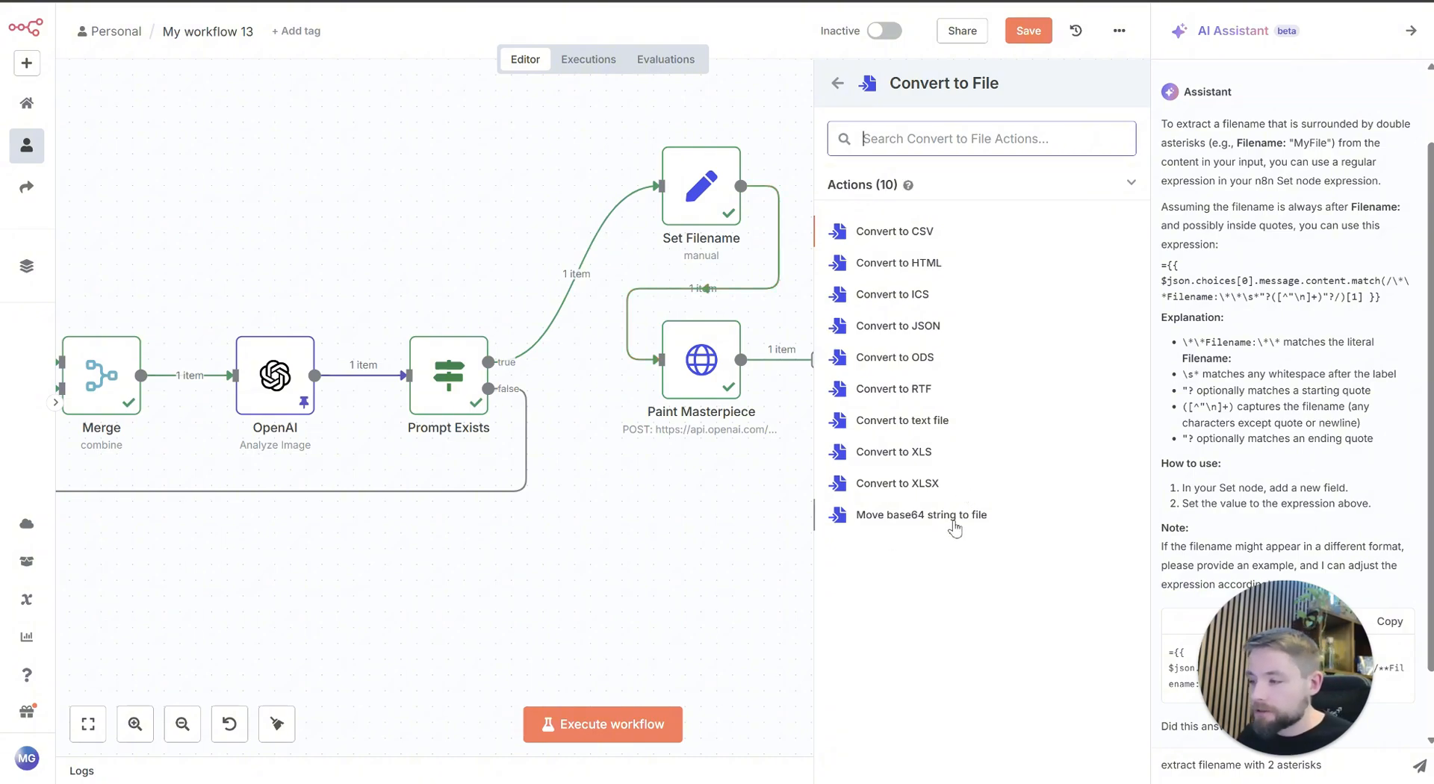
click(953, 517)
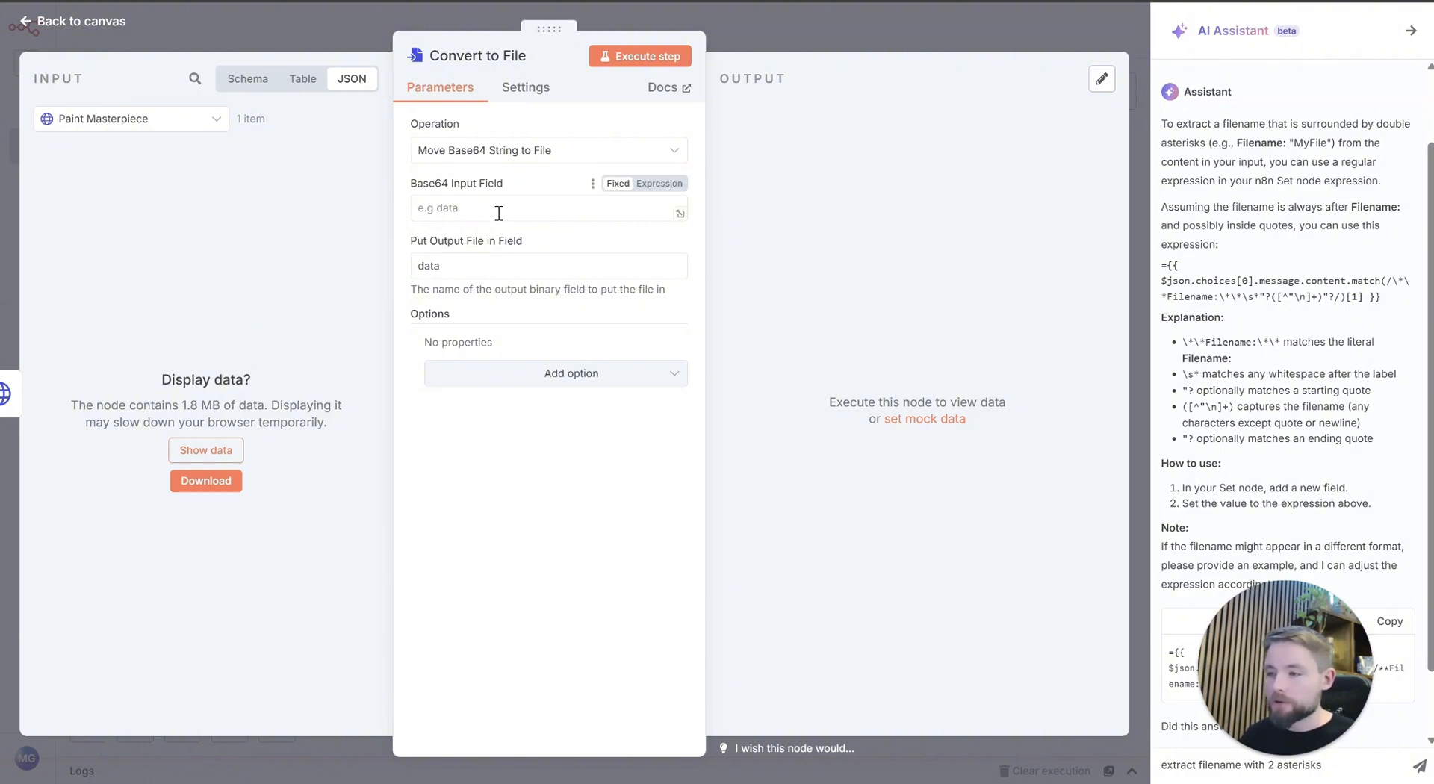
Step: Set the Base64 Input Field to data[0].b64_json, keeping data as the output file field
click(616, 208)
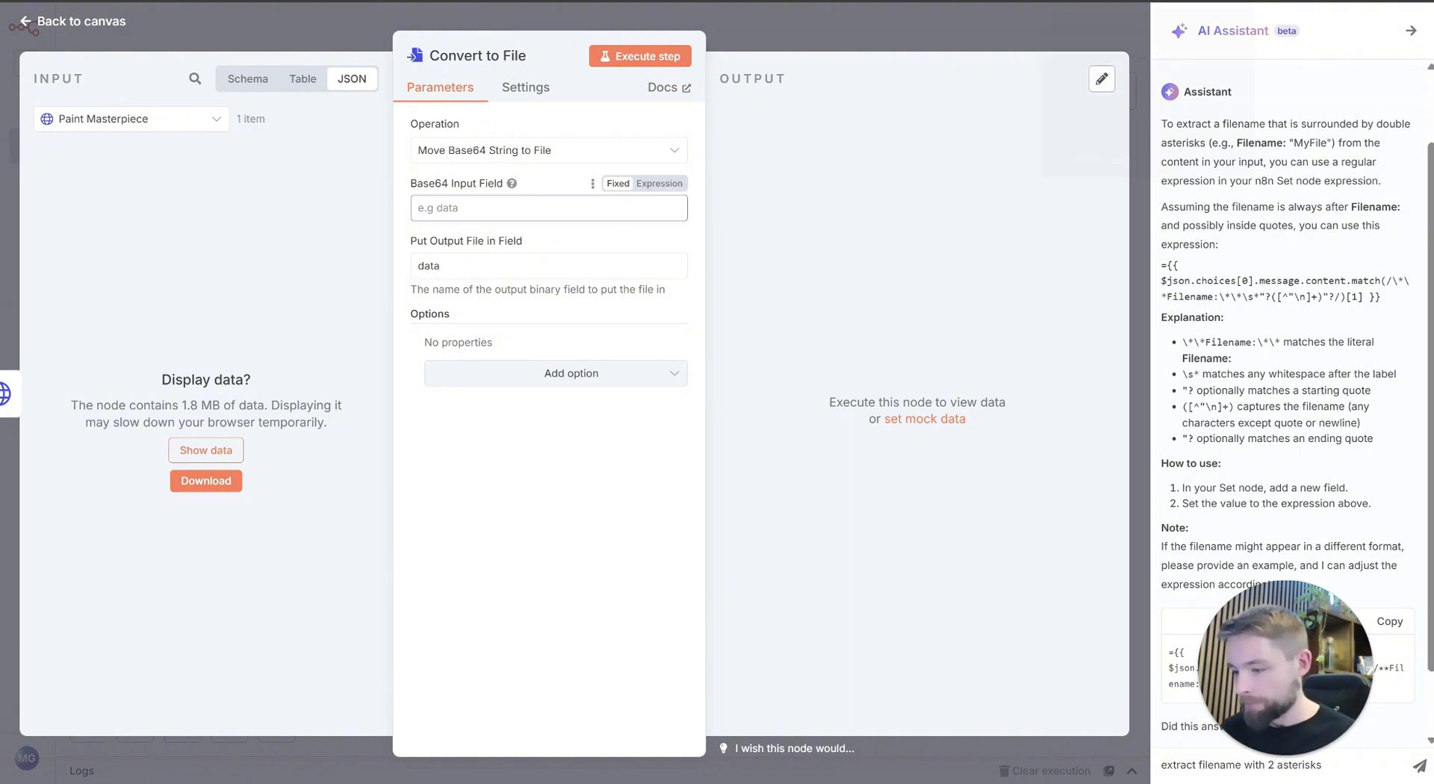
text(data[0].b64_json)
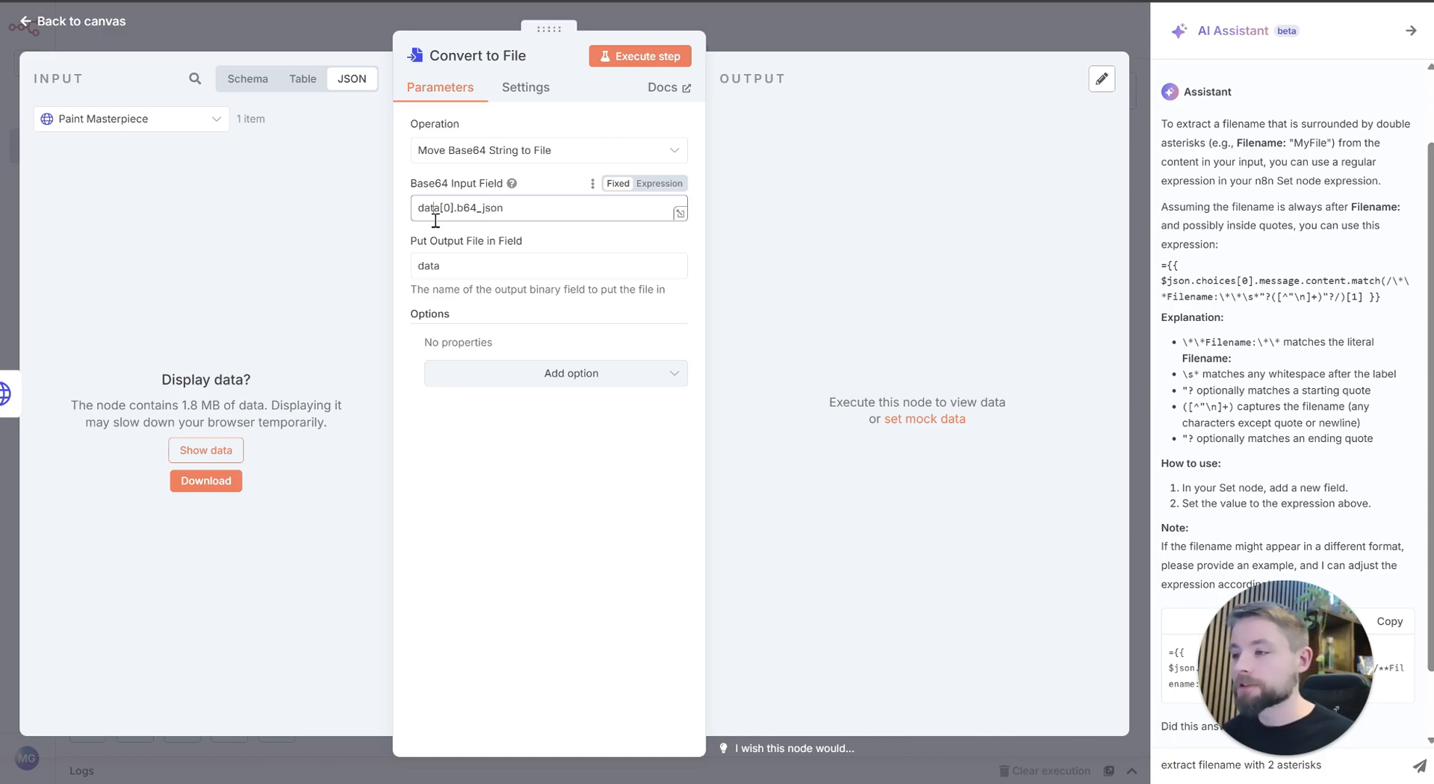
click(470, 276)
double_click(473, 271)
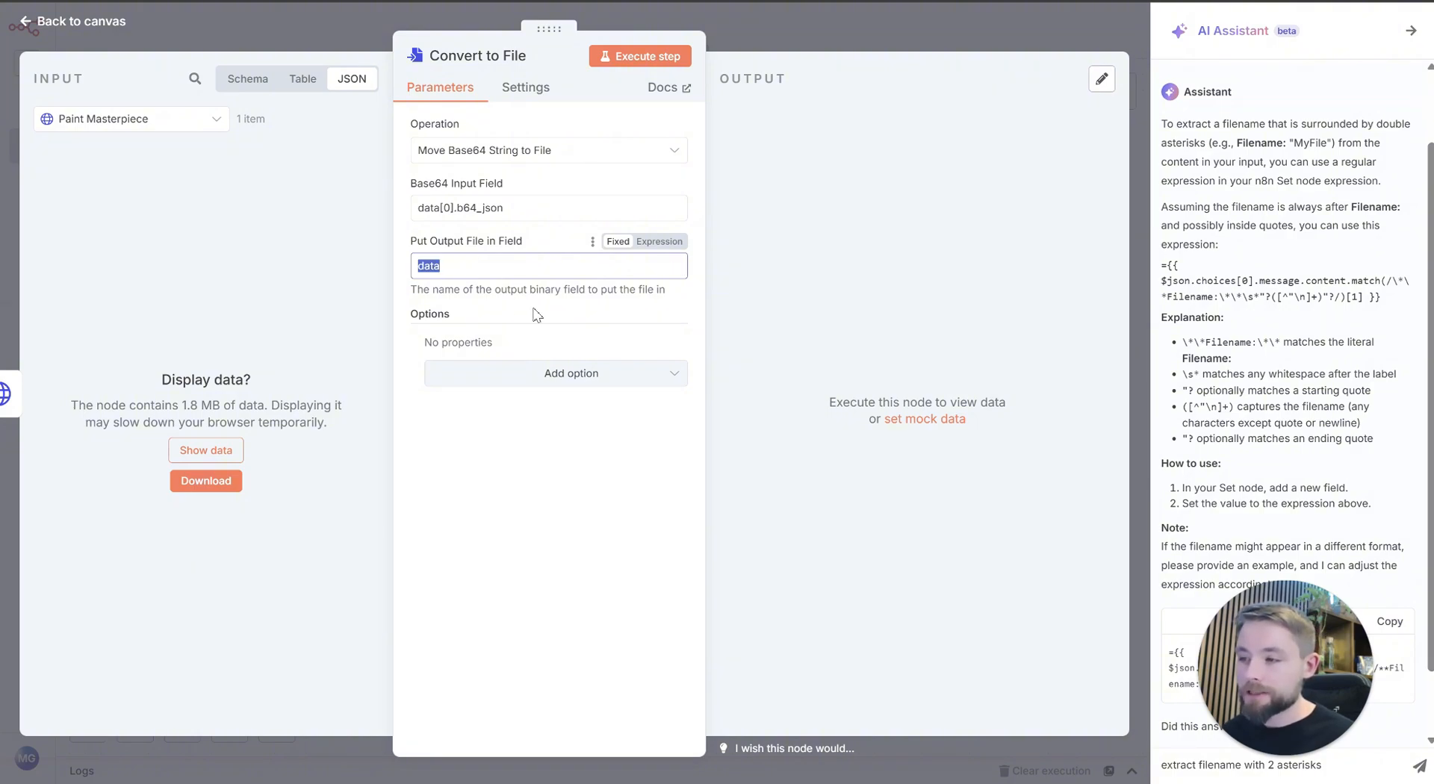
click(570, 384)
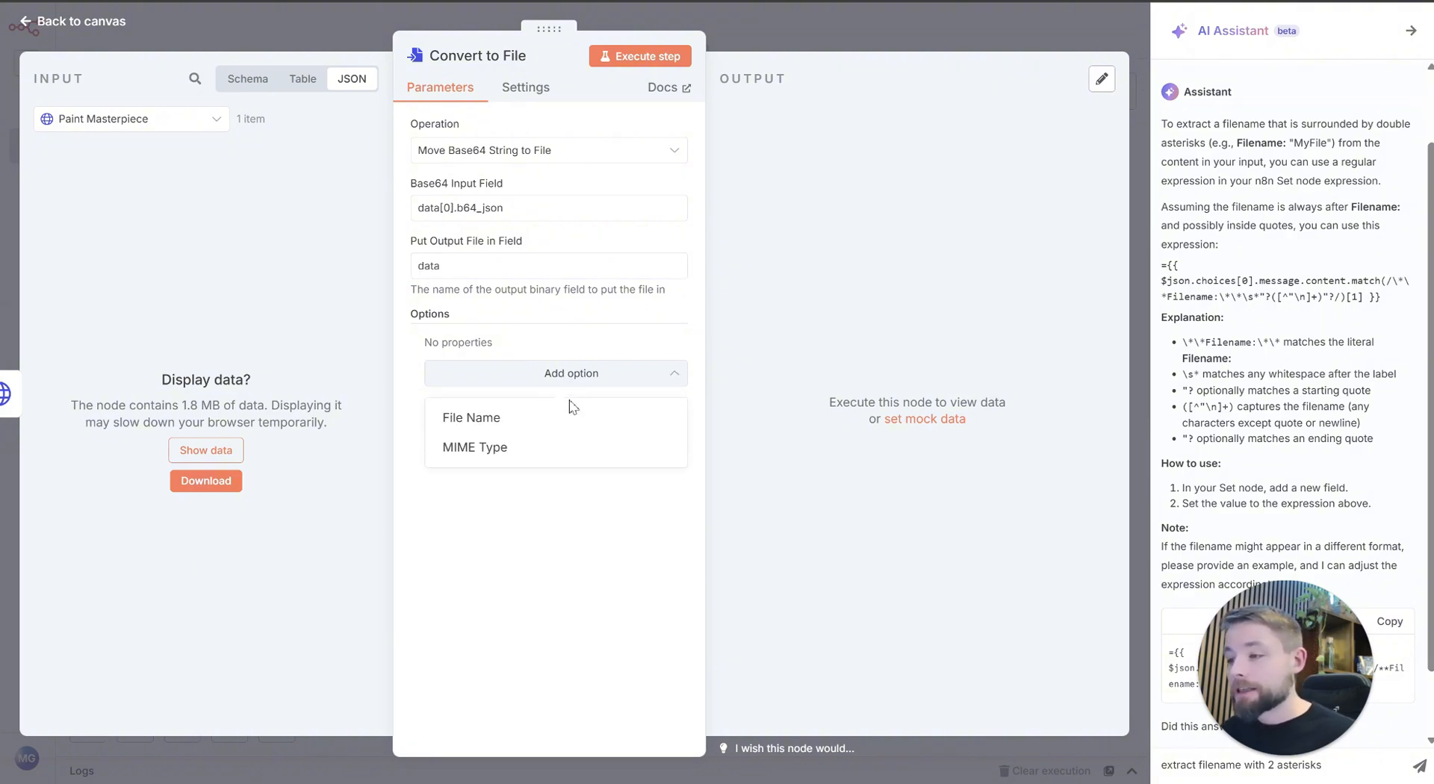
click(563, 415)
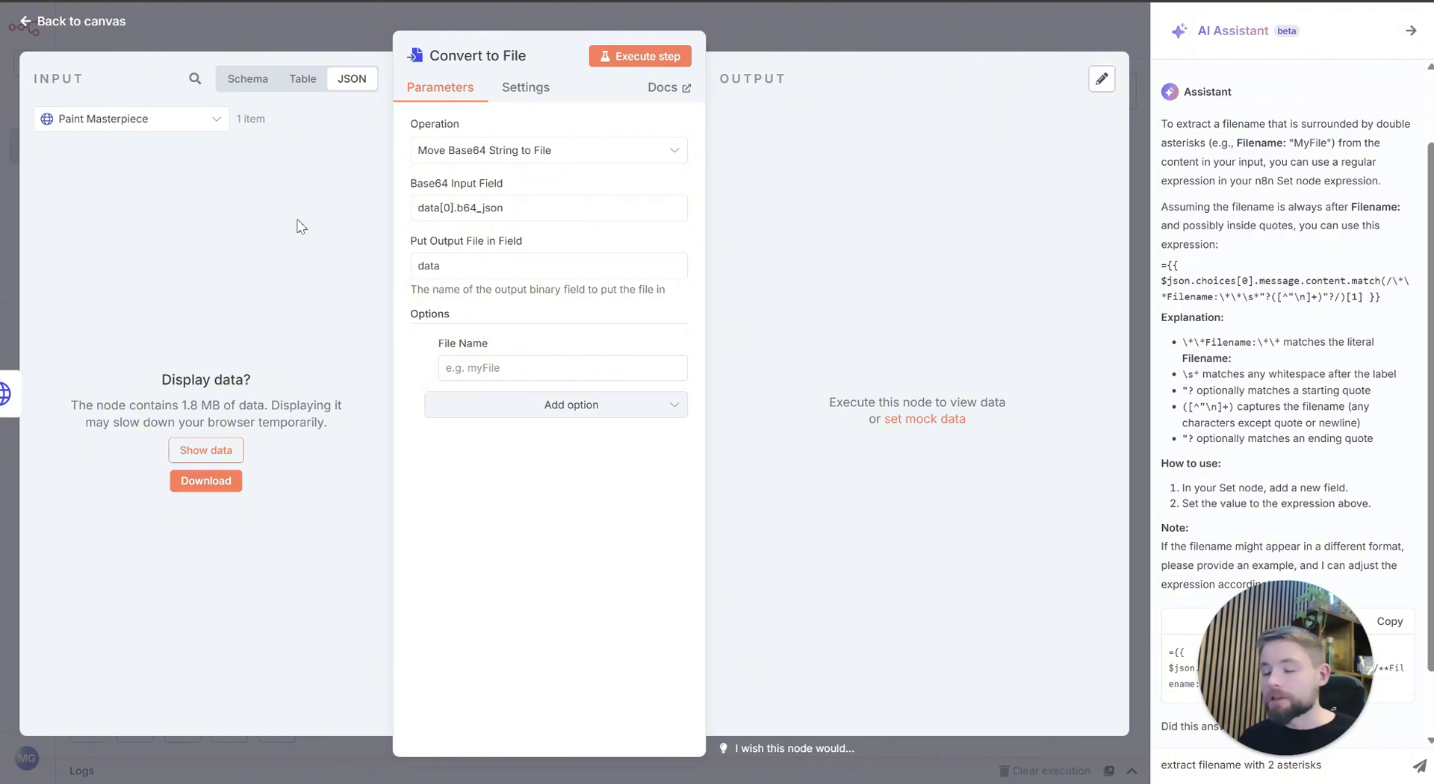
click(430, 344)
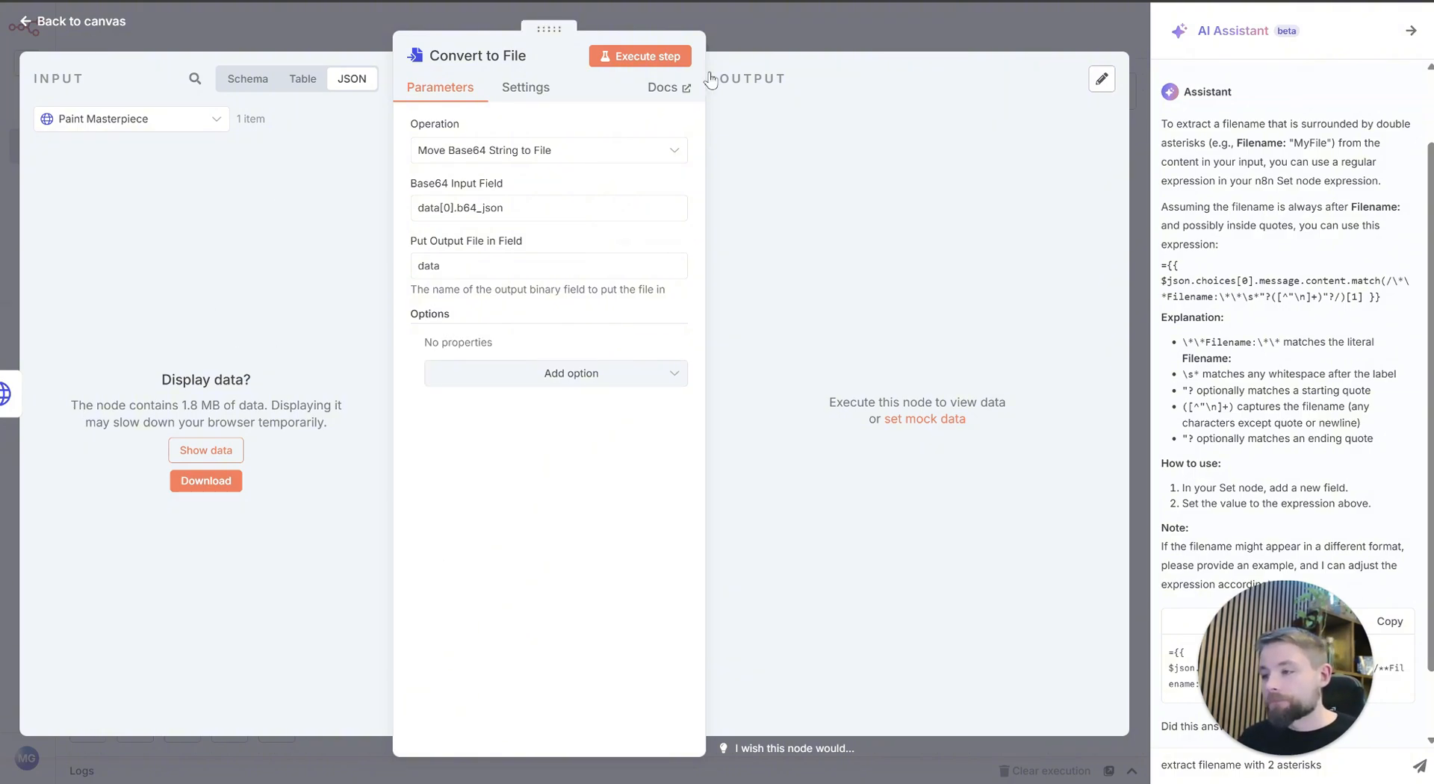
Step: Execute the Convert to File node, view its output image and return to the canvas
click(646, 60)
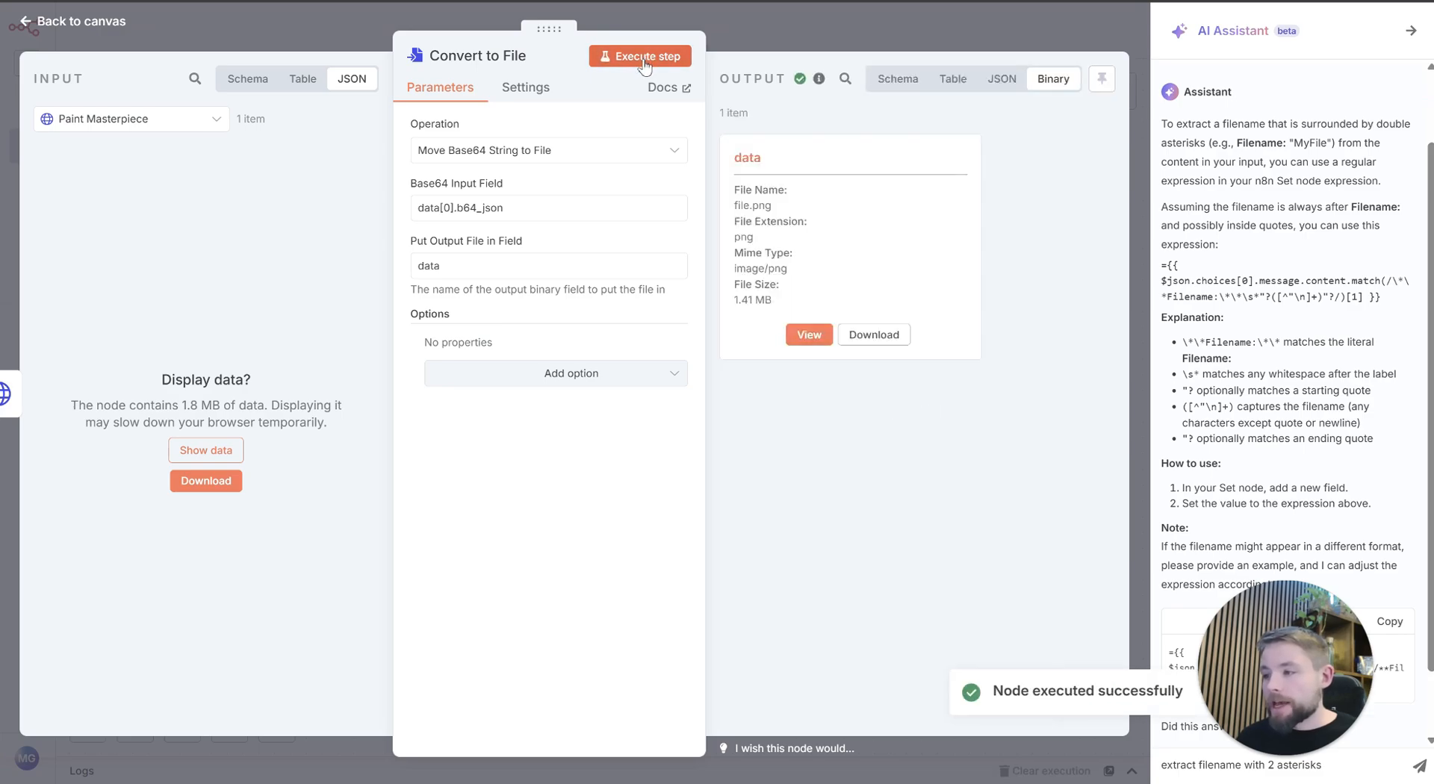
click(801, 342)
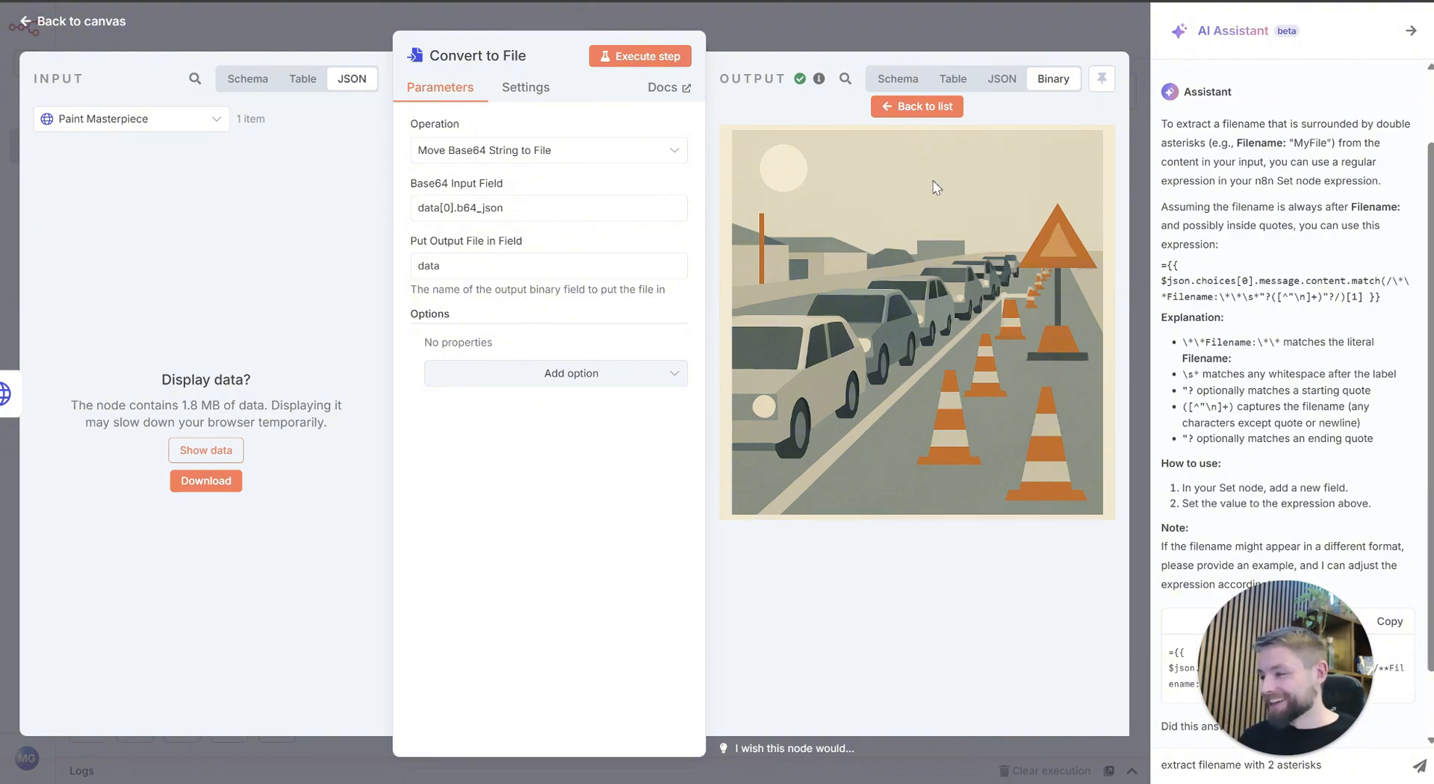
click(787, 26)
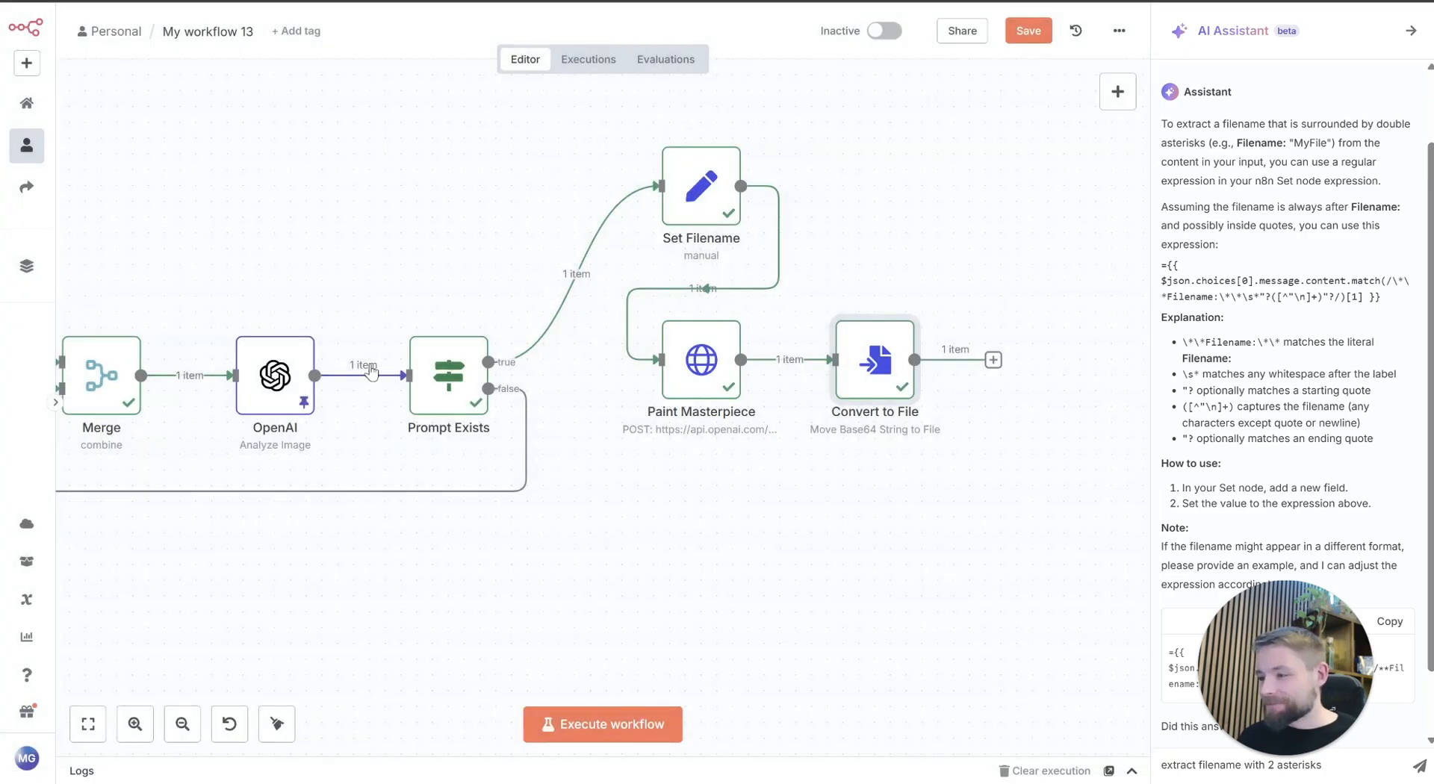
Step: Check the OpenAI node's pinned output prompt and return to the canvas
double_click(287, 387)
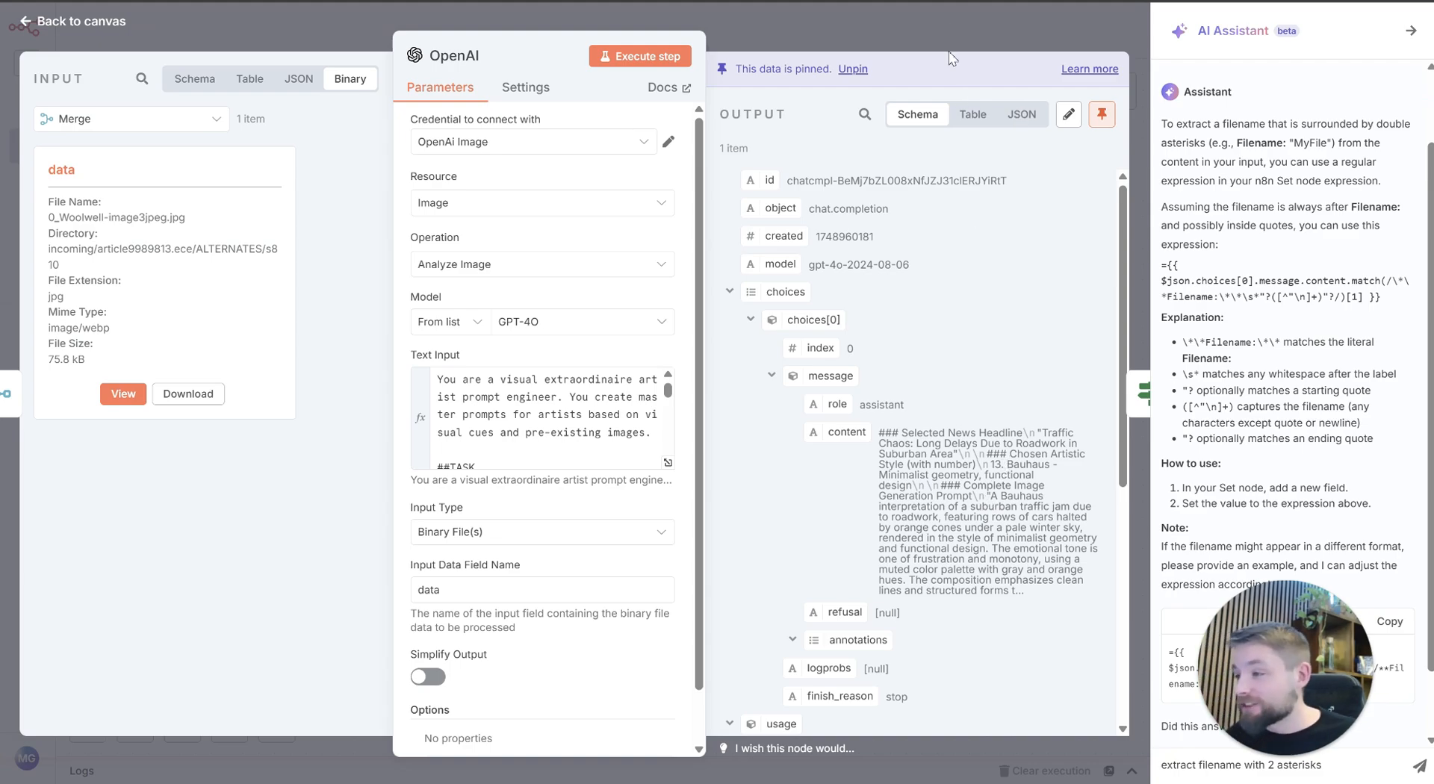
click(960, 15)
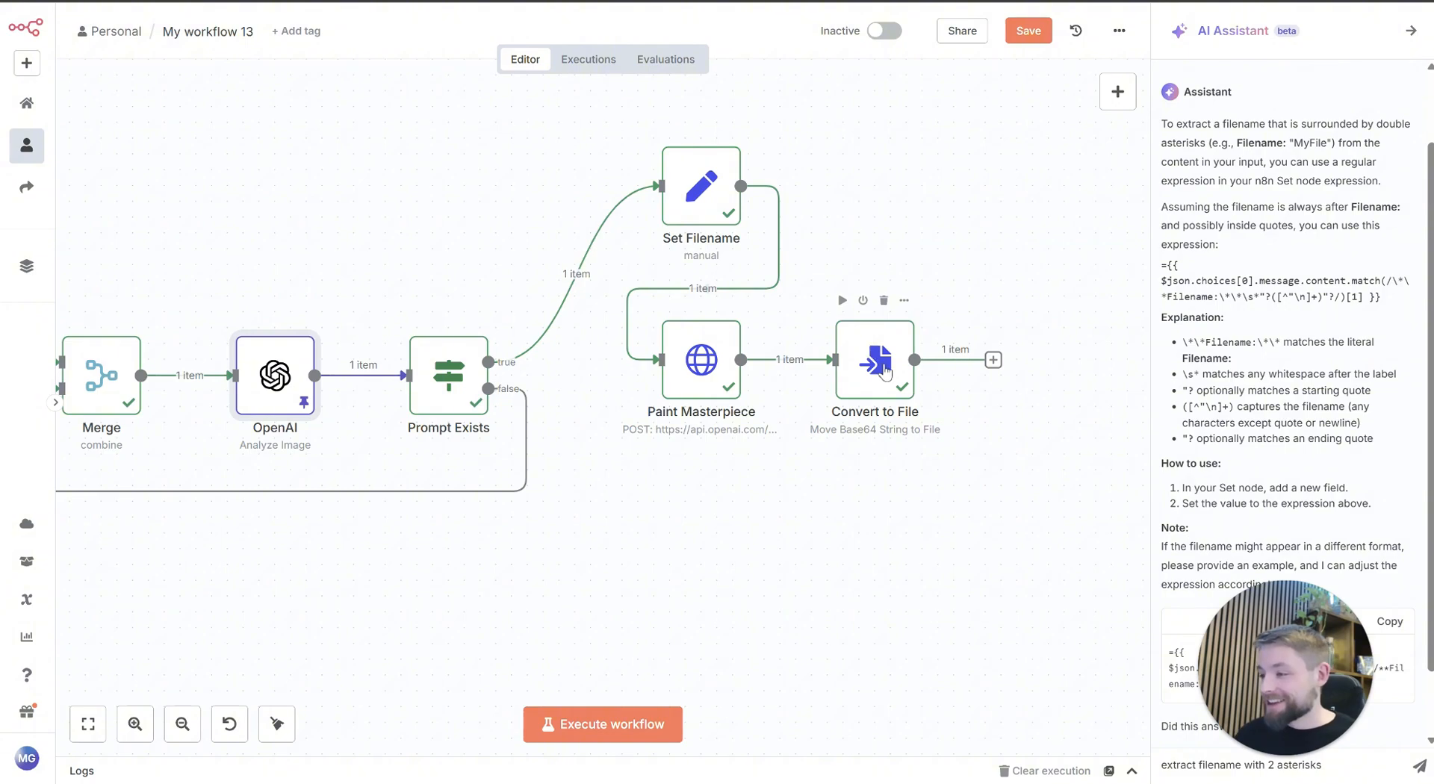
Step: Add a Google Drive node with the Upload file action after Convert to File
key(Tab)
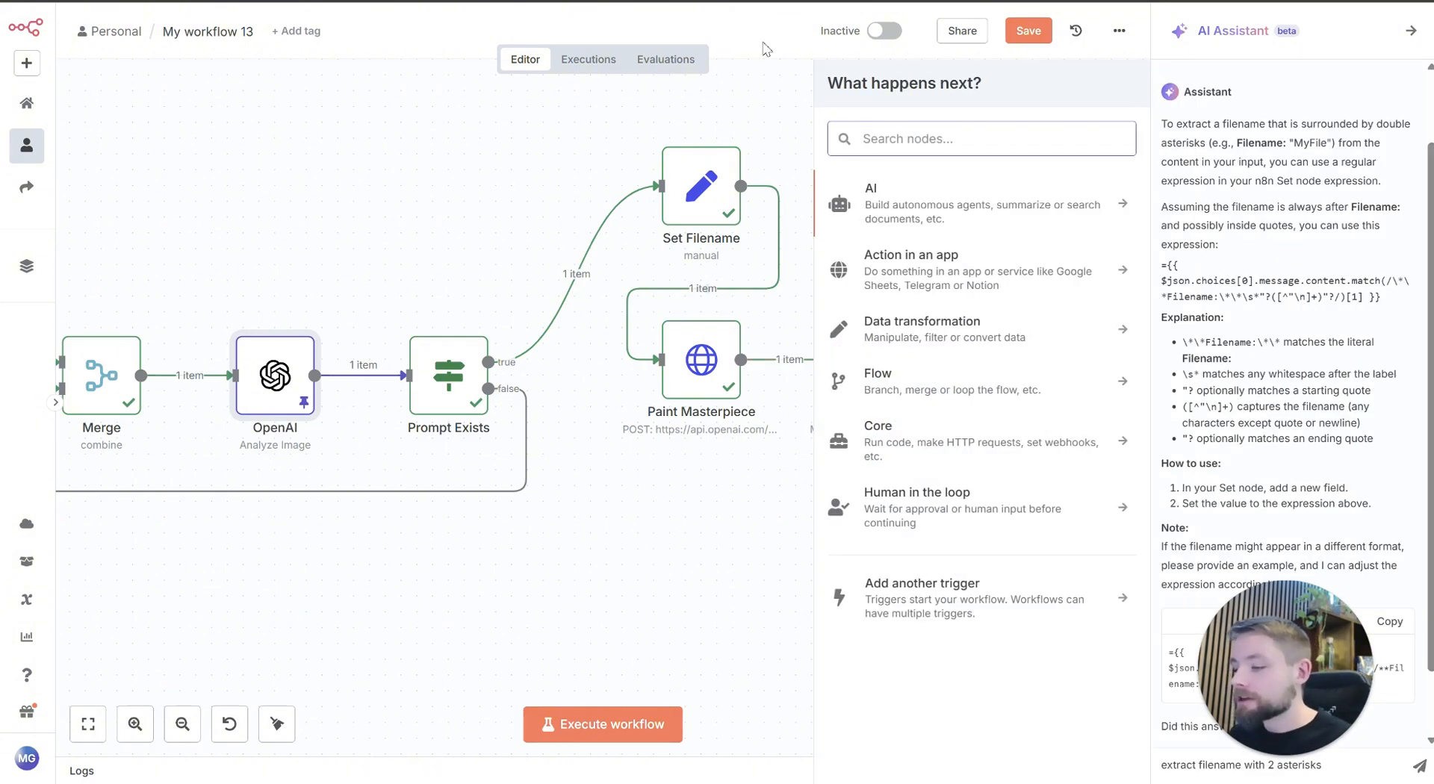
text(drive)
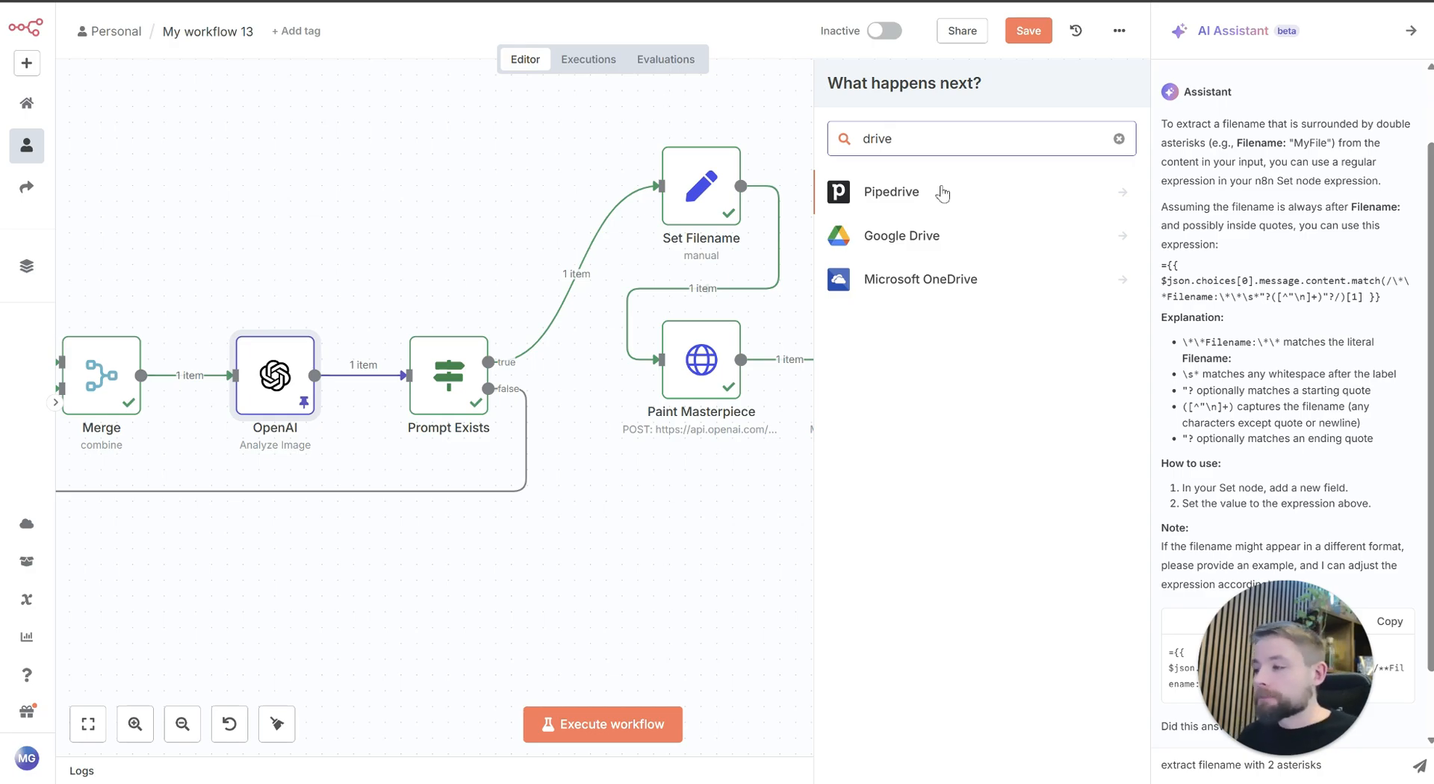
click(933, 239)
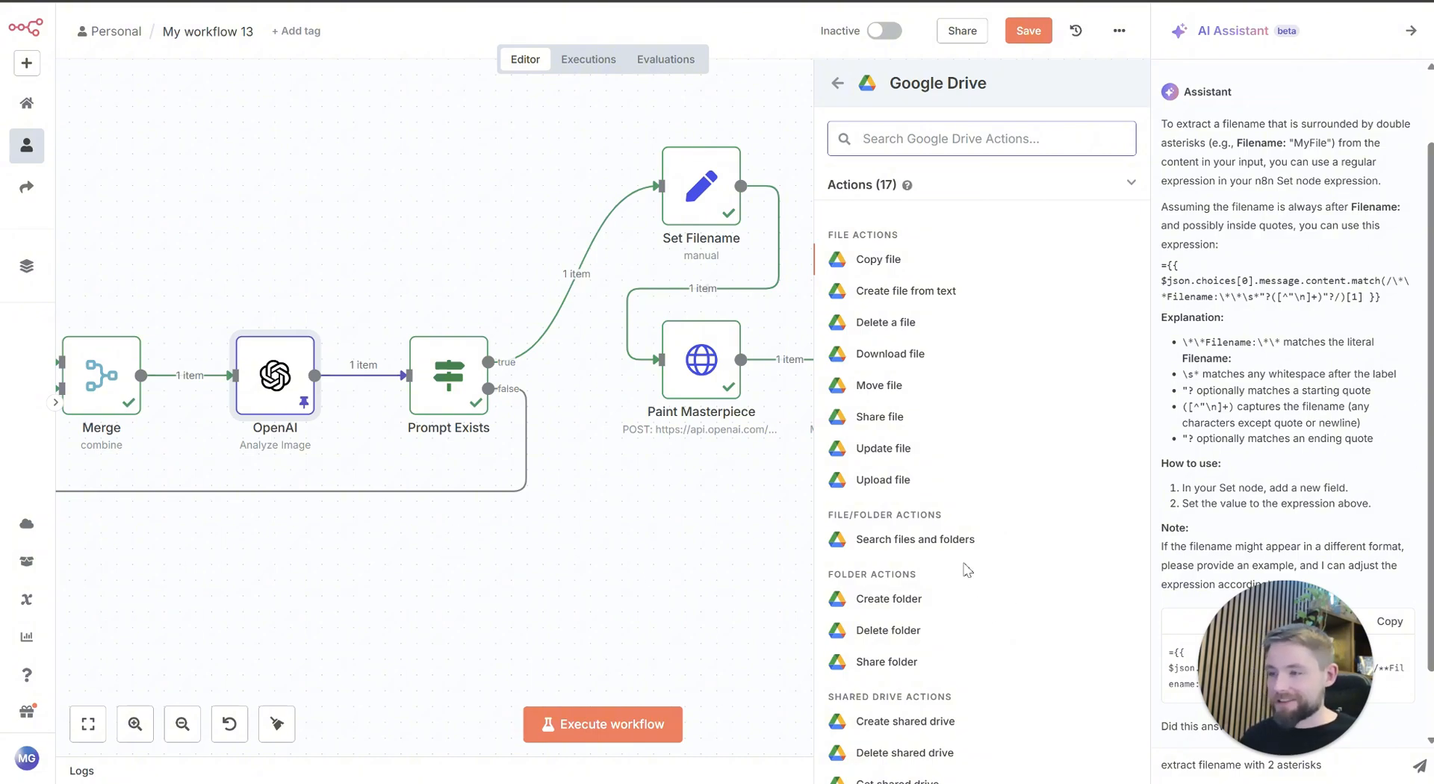
scroll(952, 575, down, 2)
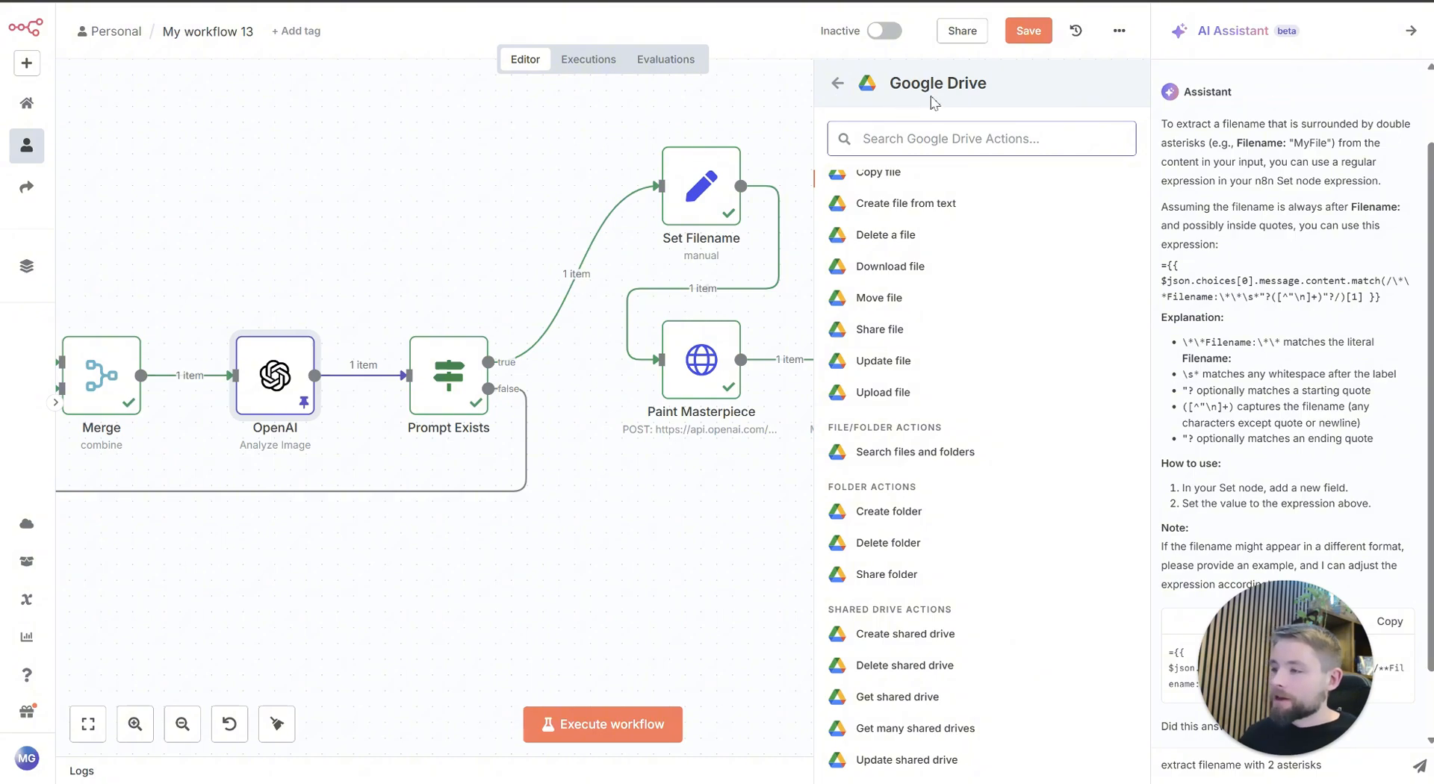
click(891, 393)
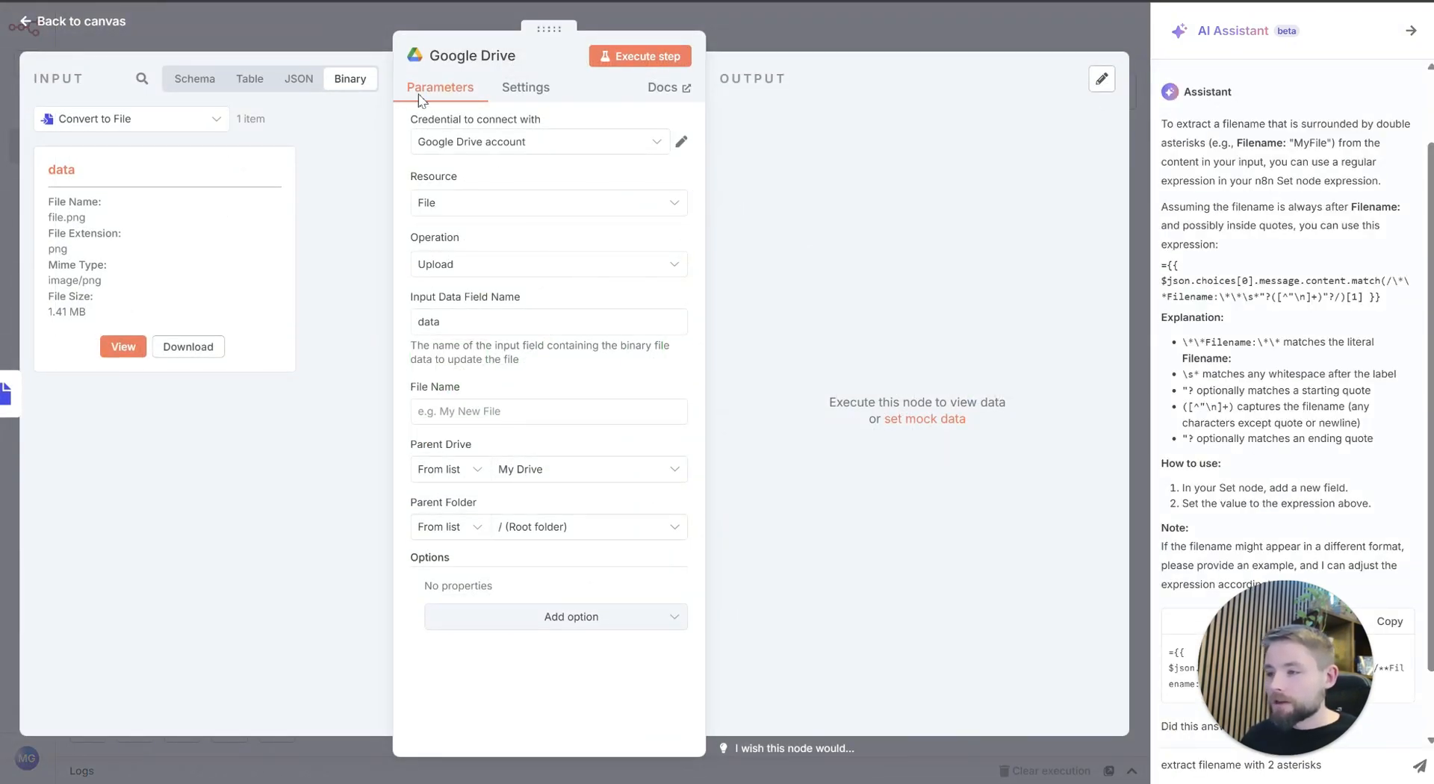
Step: Review the Google OAuth2 single service setup docs from a new Google Drive credential form, and discard that credential without saving
click(477, 145)
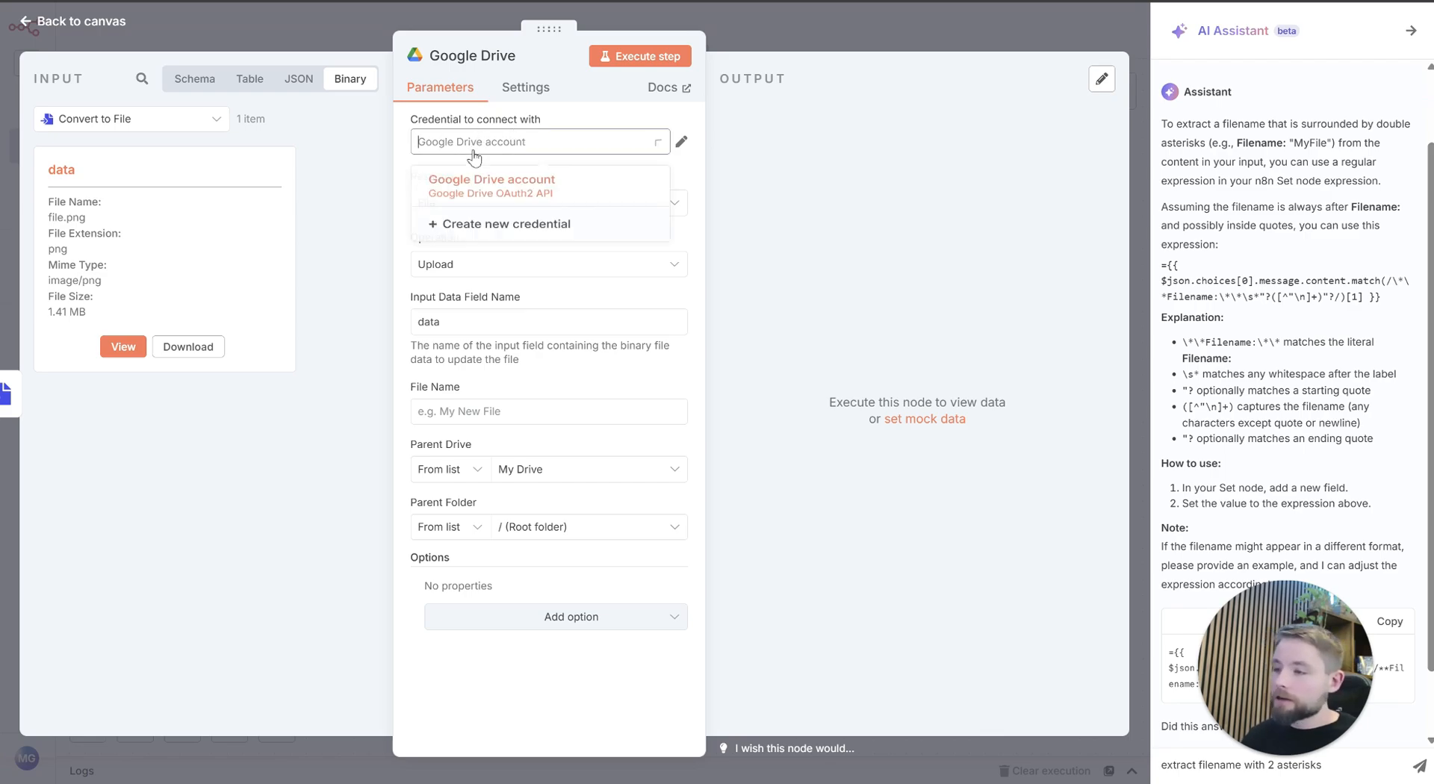
click(528, 245)
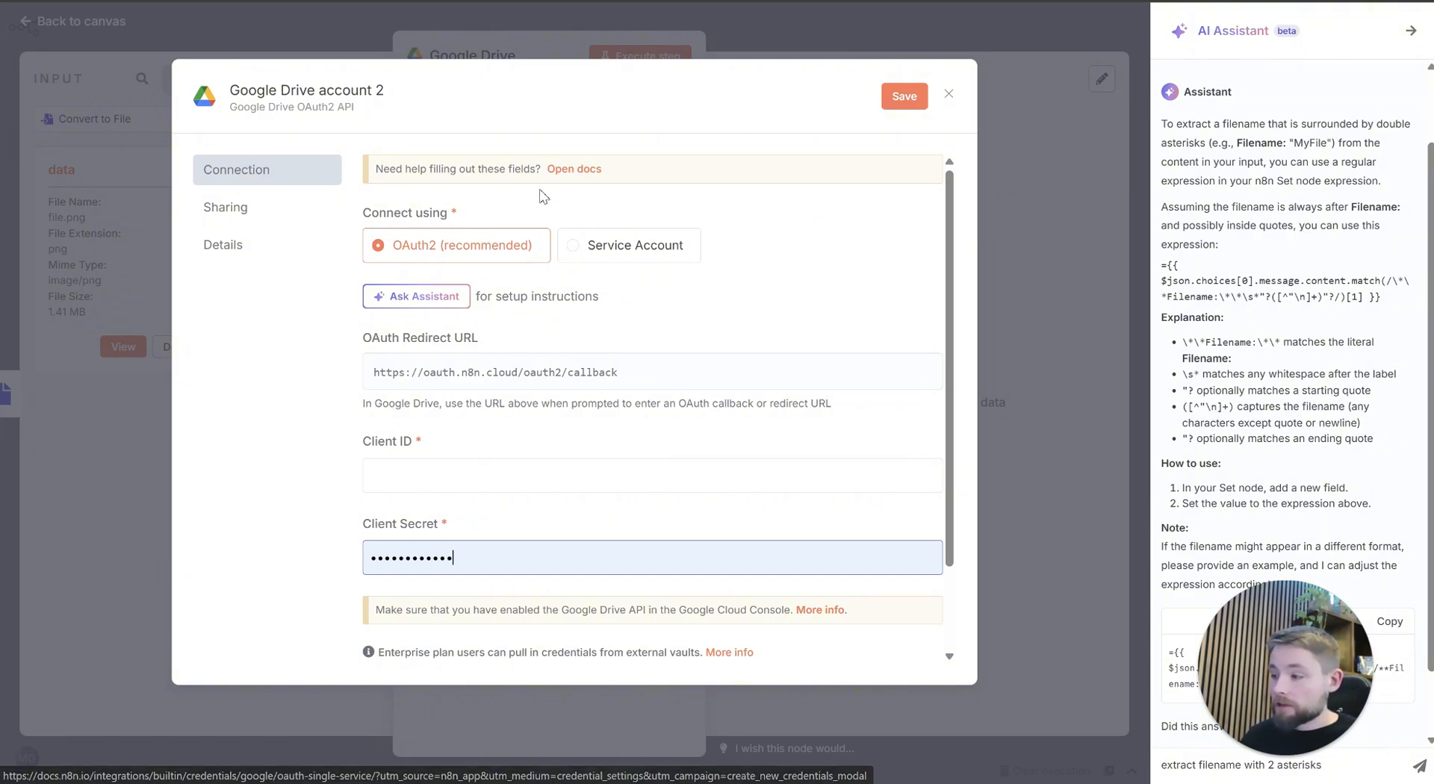
click(584, 169)
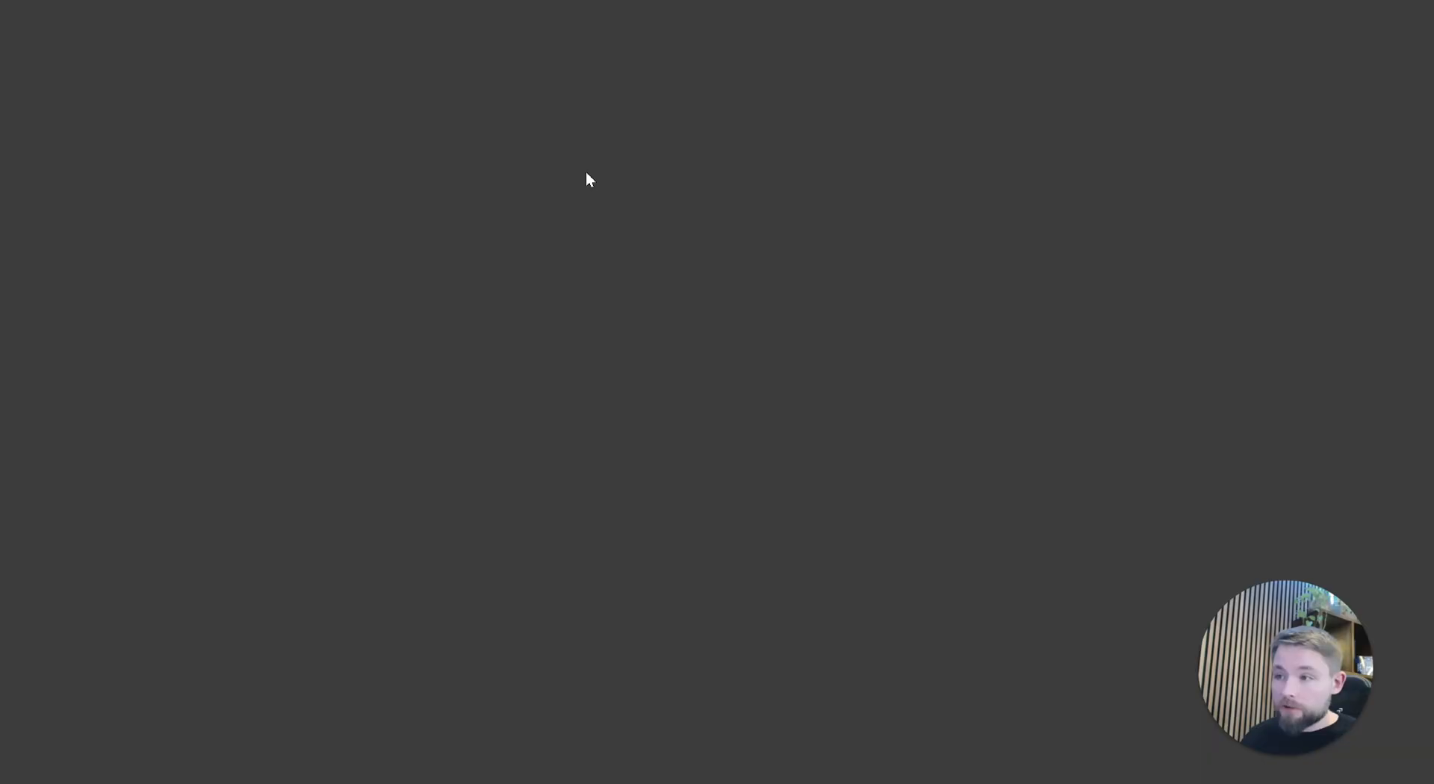
drag(408, 196, 674, 275)
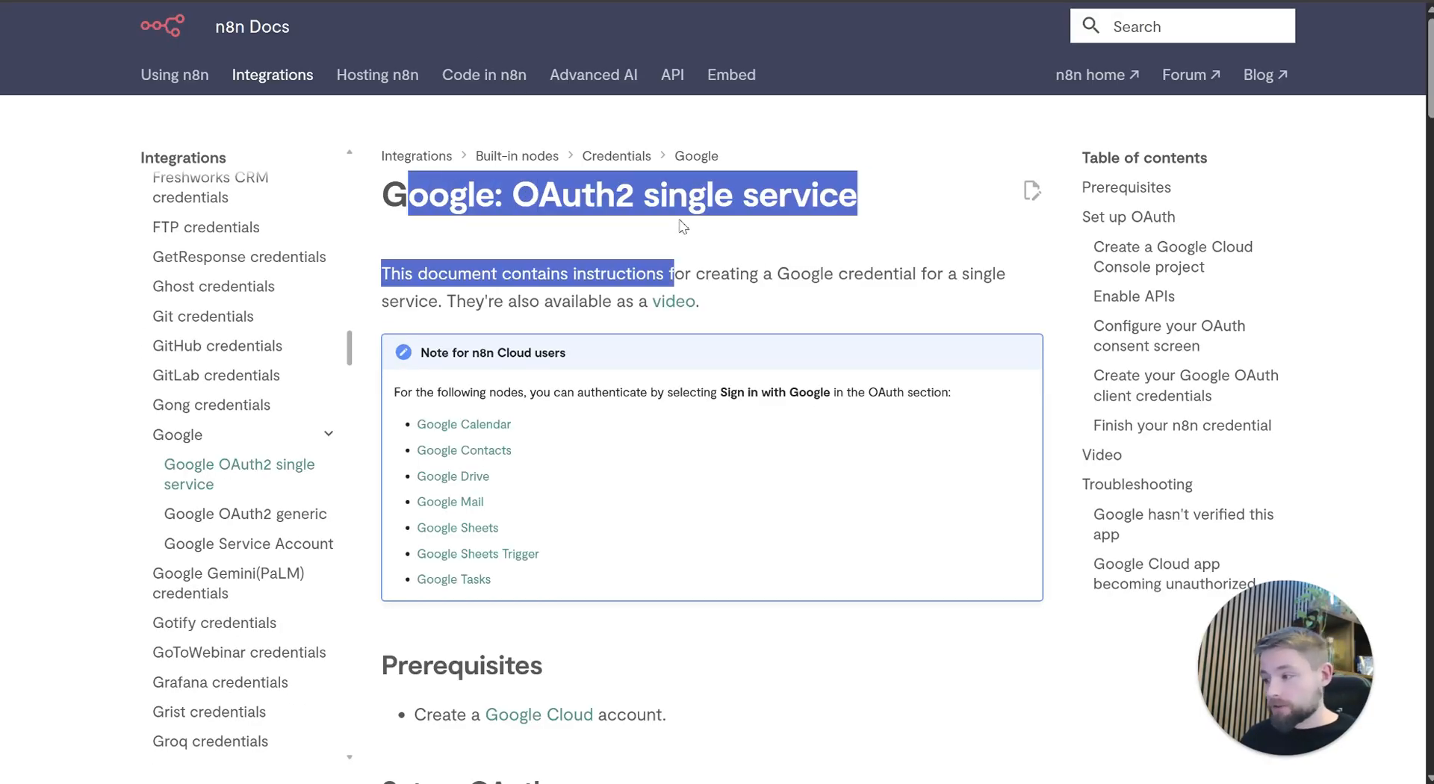
click(724, 293)
scroll(781, 372, down, 6)
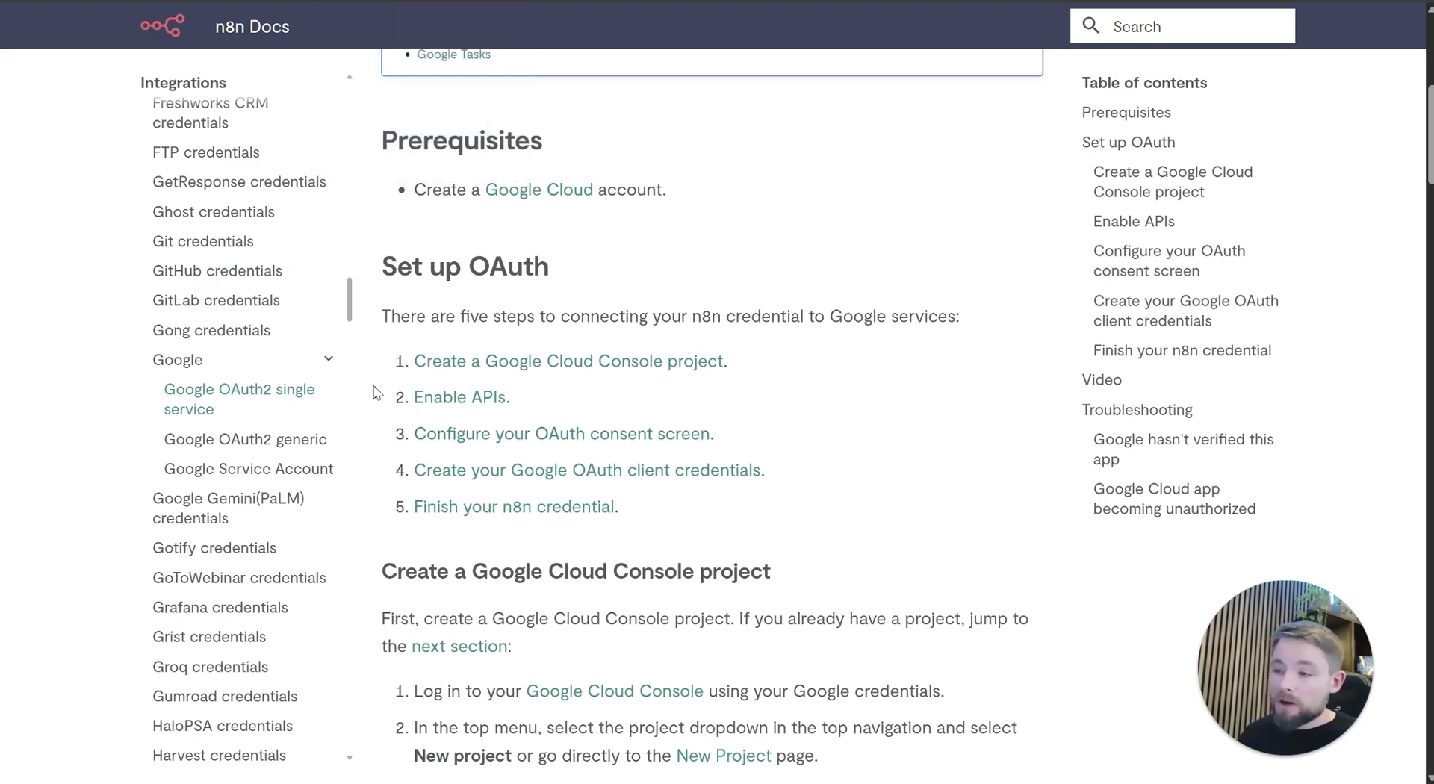
triple_click(446, 401)
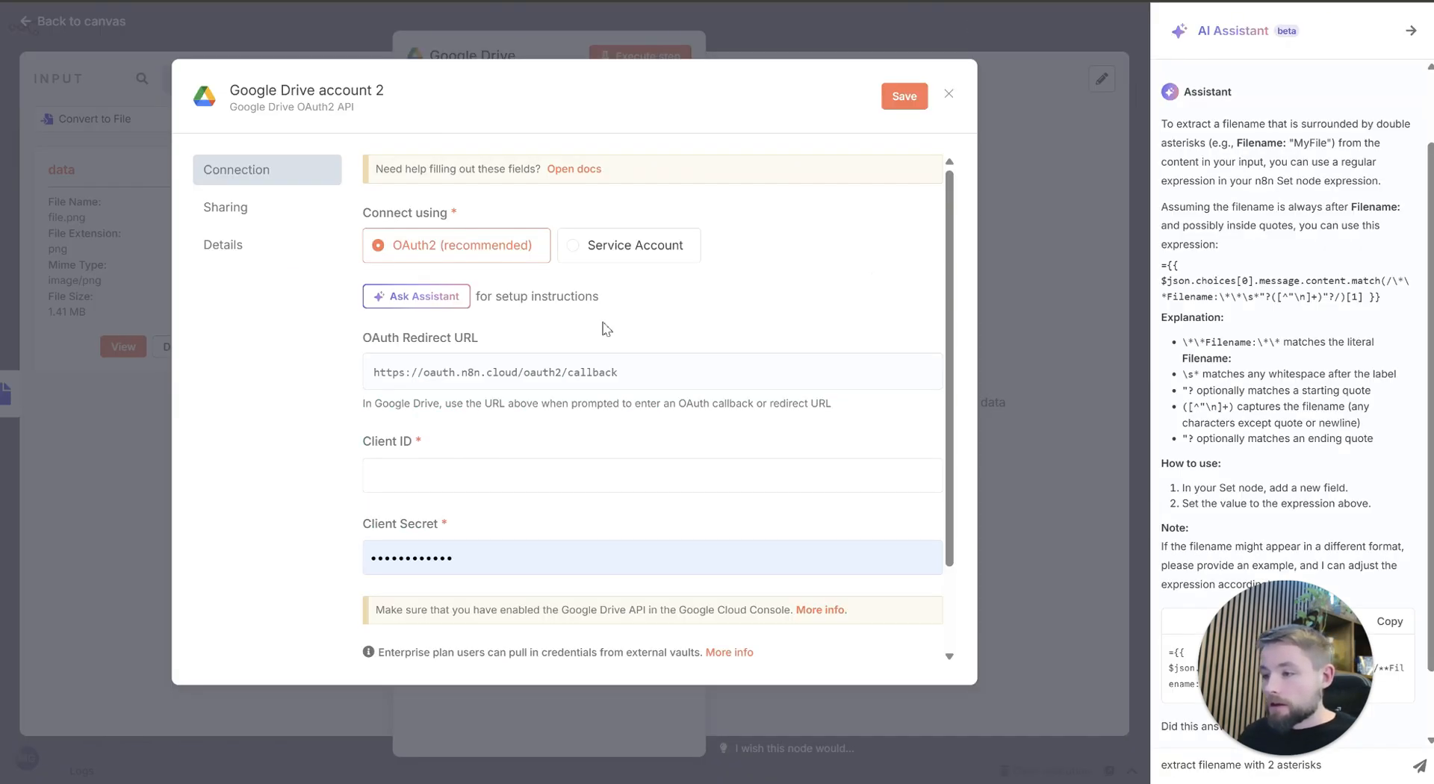
click(950, 97)
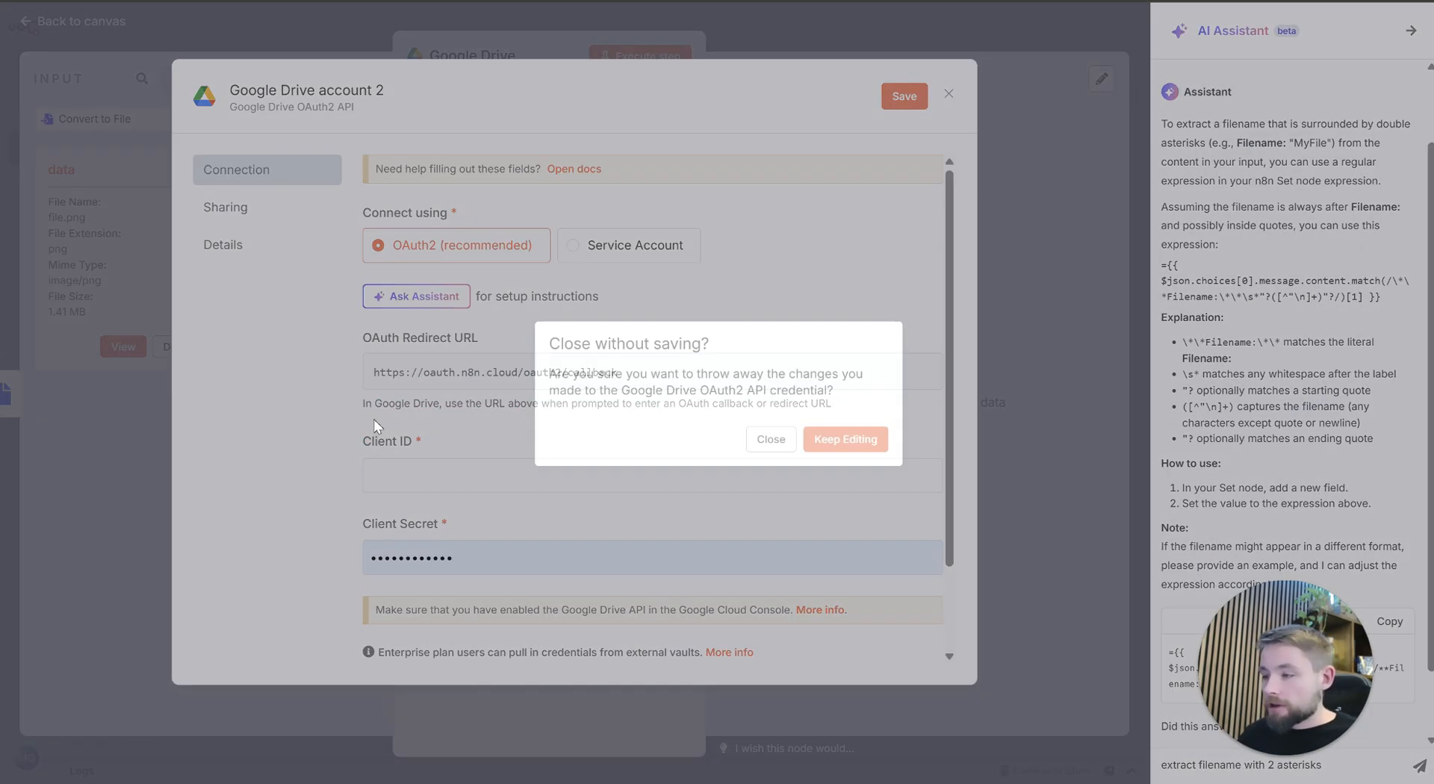
click(772, 444)
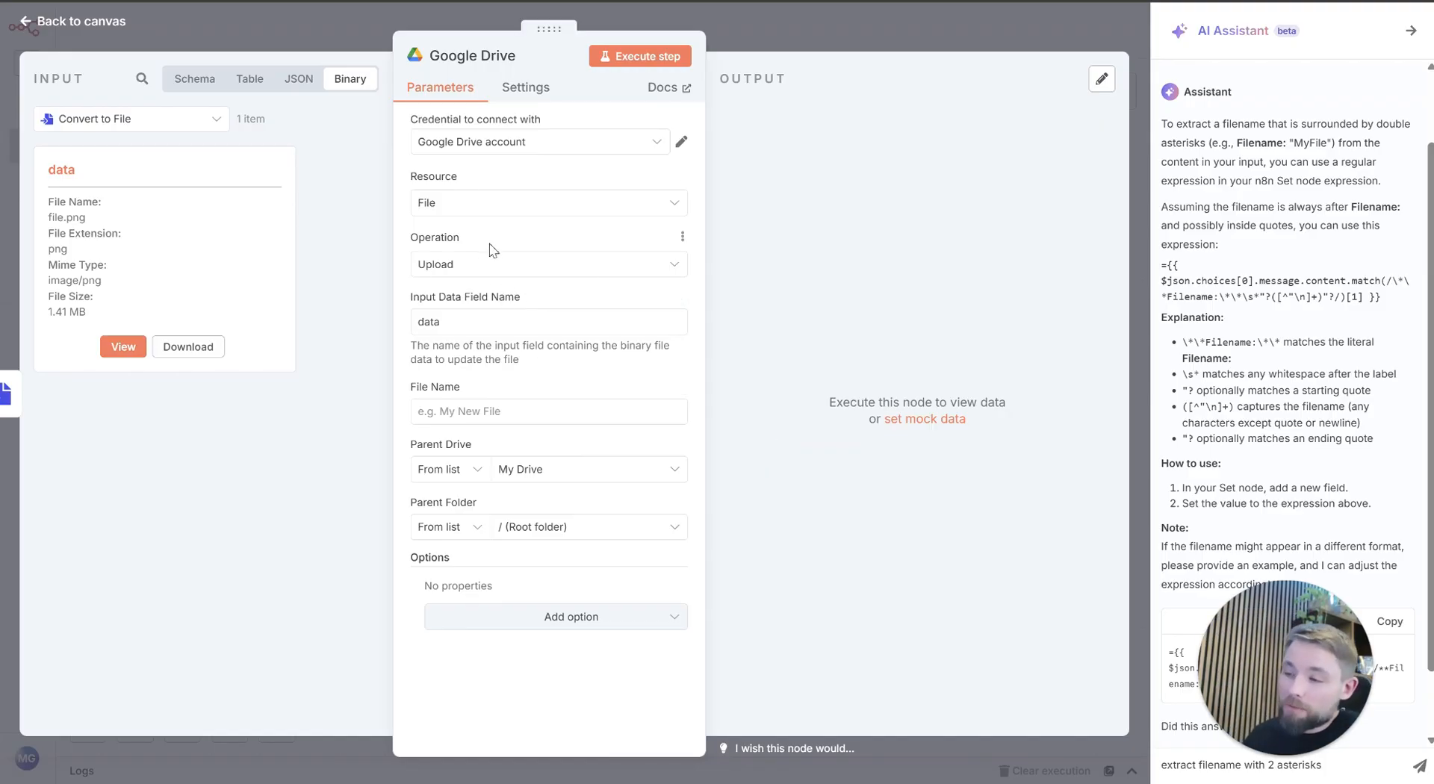
Step: Set the upload's File Name to the expression {{ $('Set Filename').item.json.fileName }}, mapped from the Set Filename output
click(481, 324)
click(590, 411)
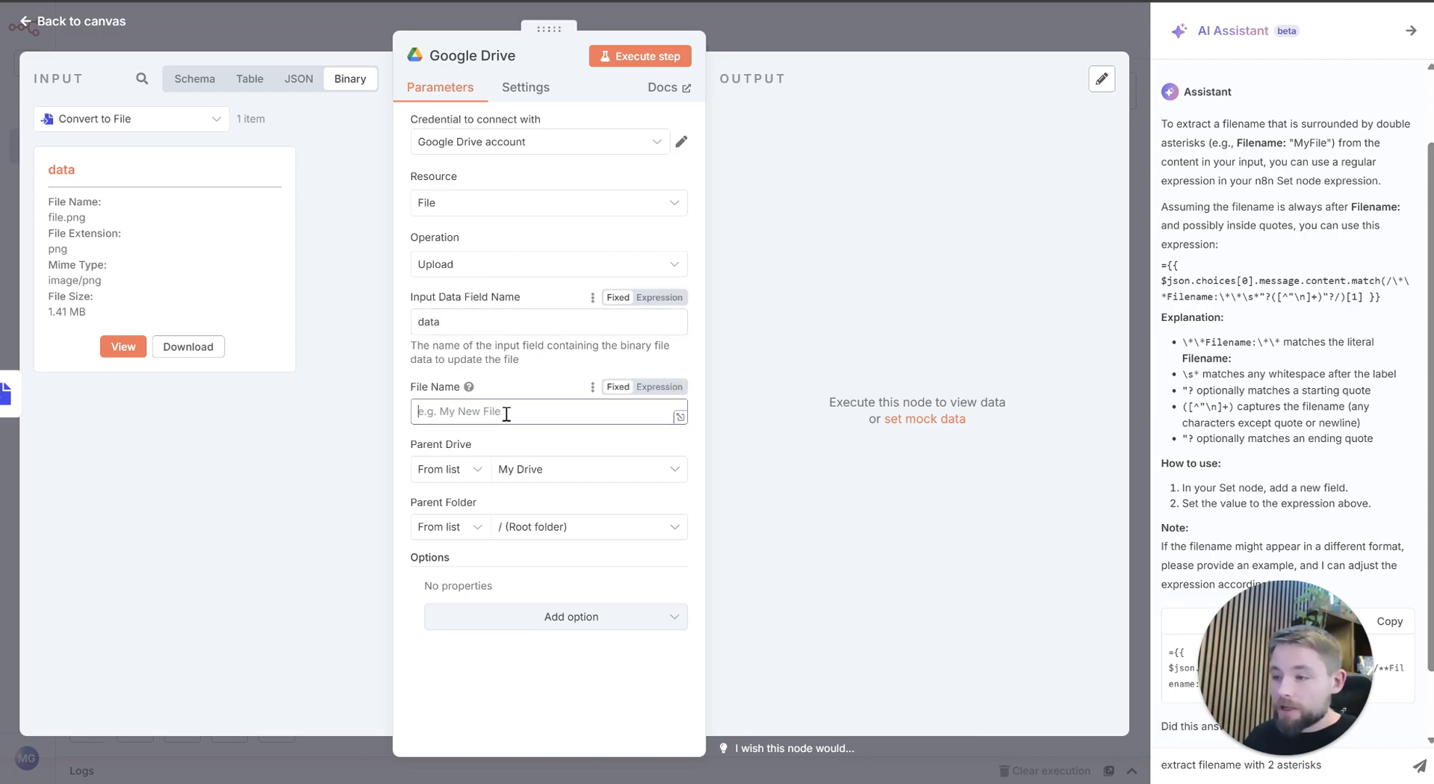
click(658, 387)
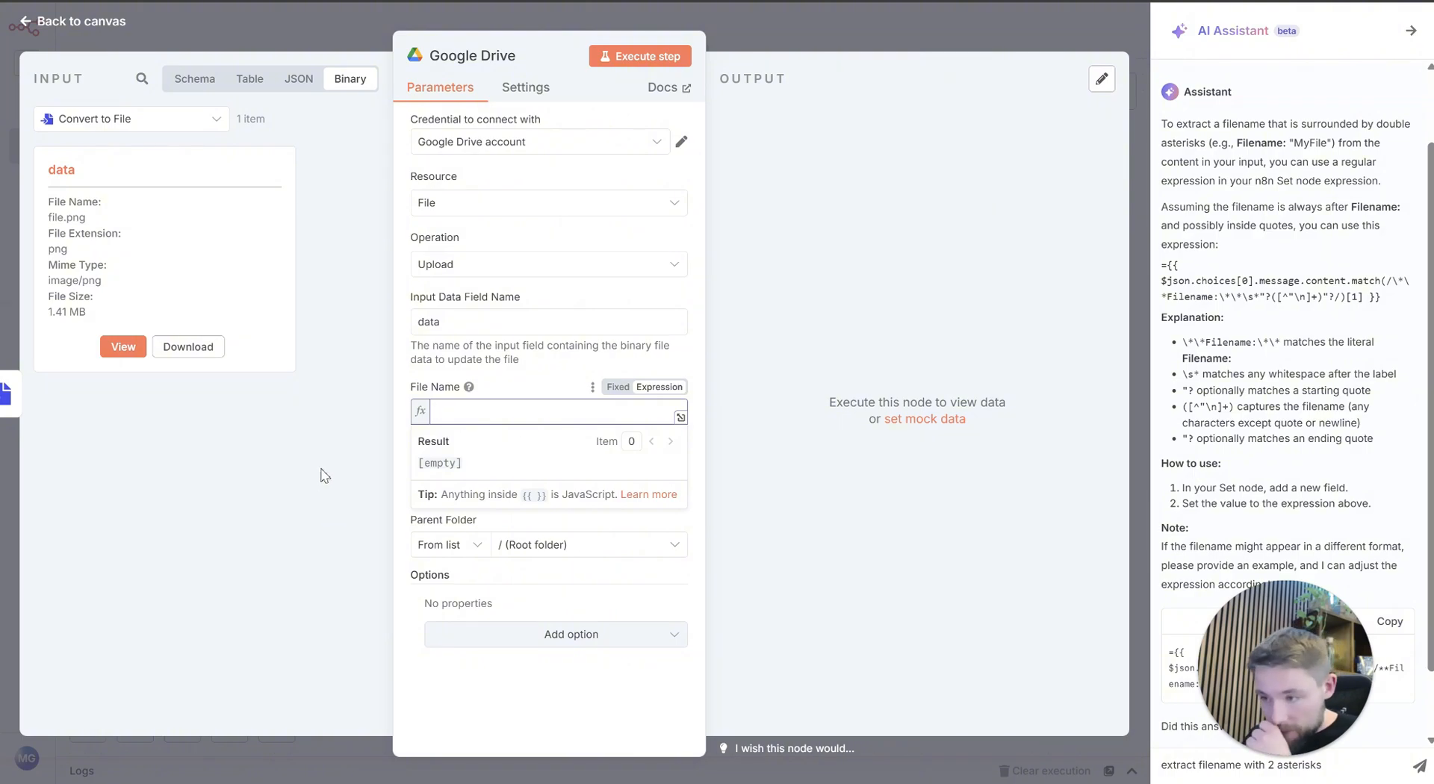
click(502, 379)
click(452, 413)
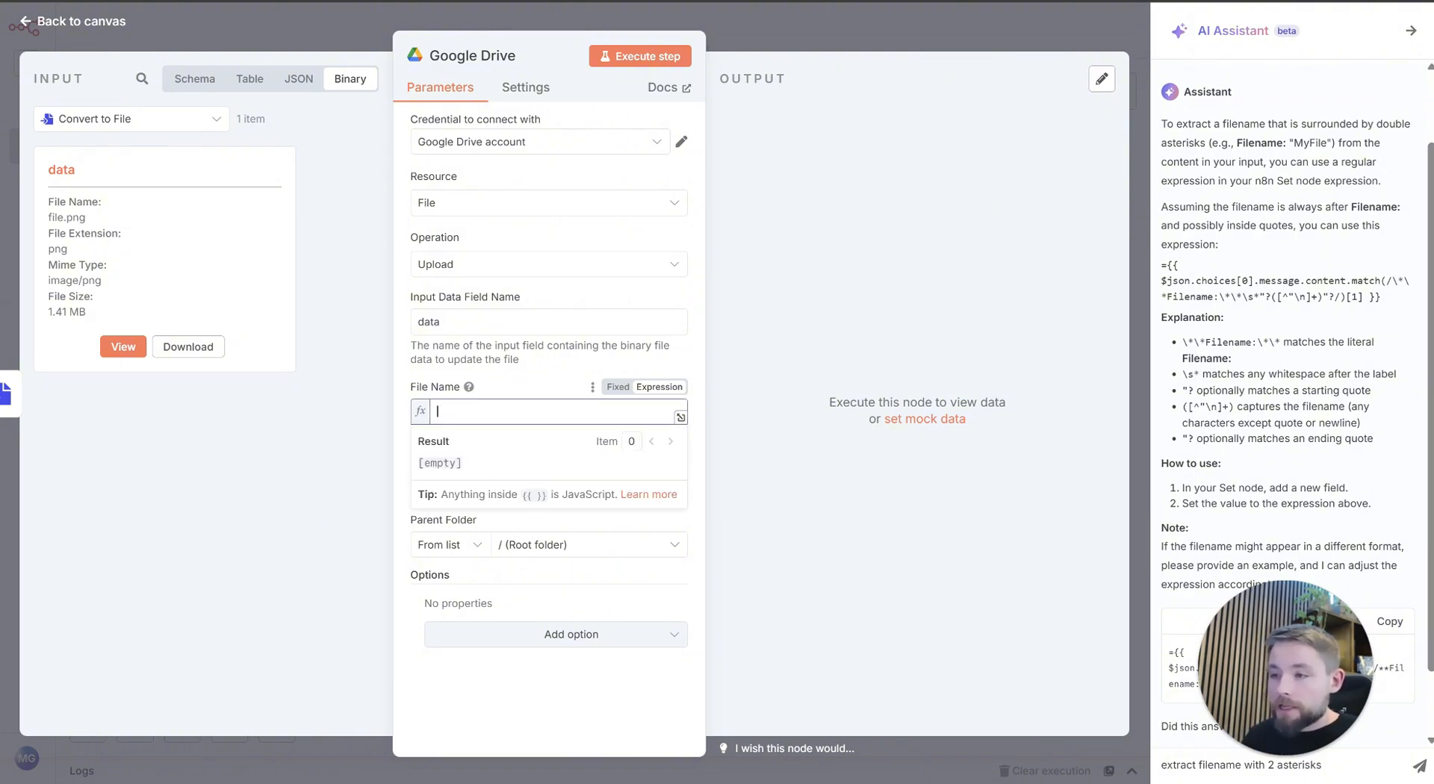
click(108, 118)
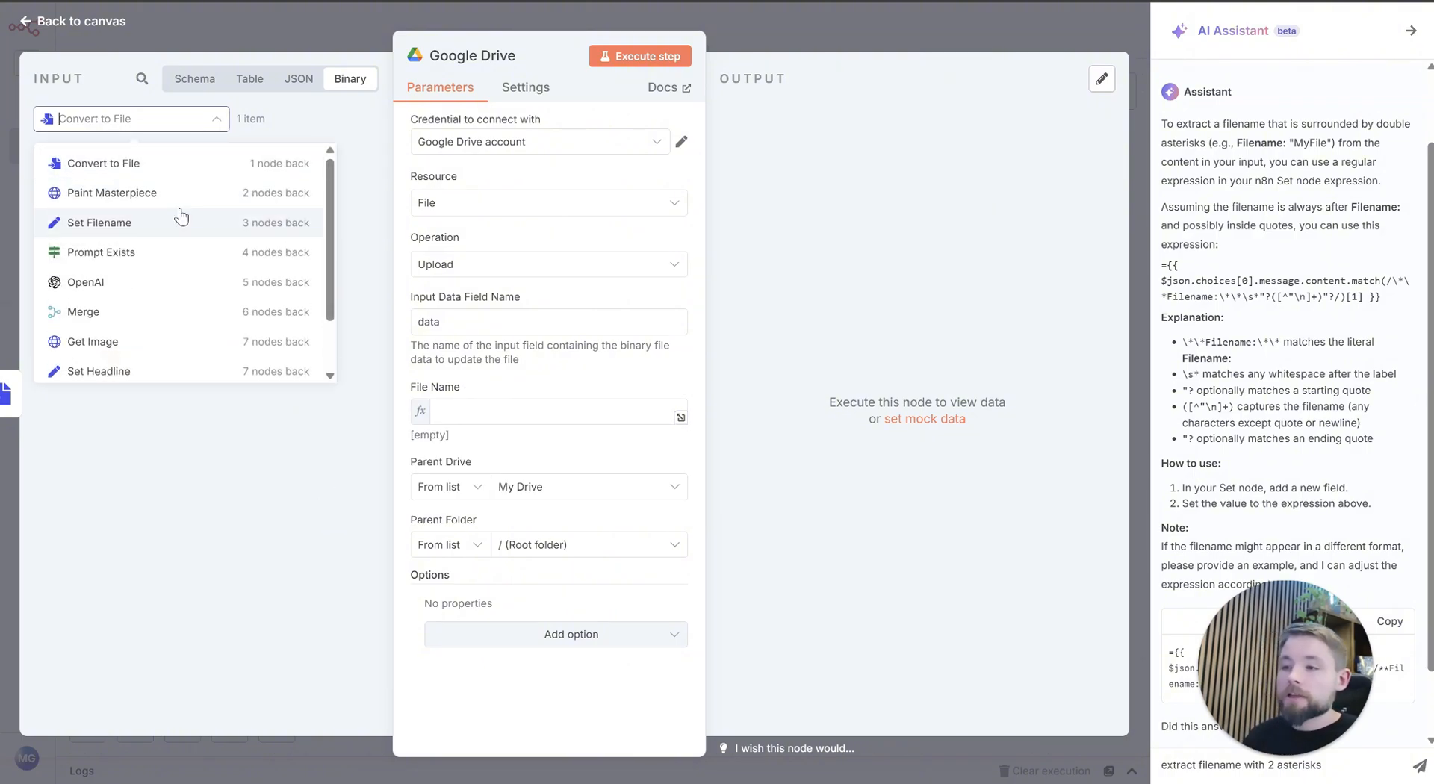
click(180, 216)
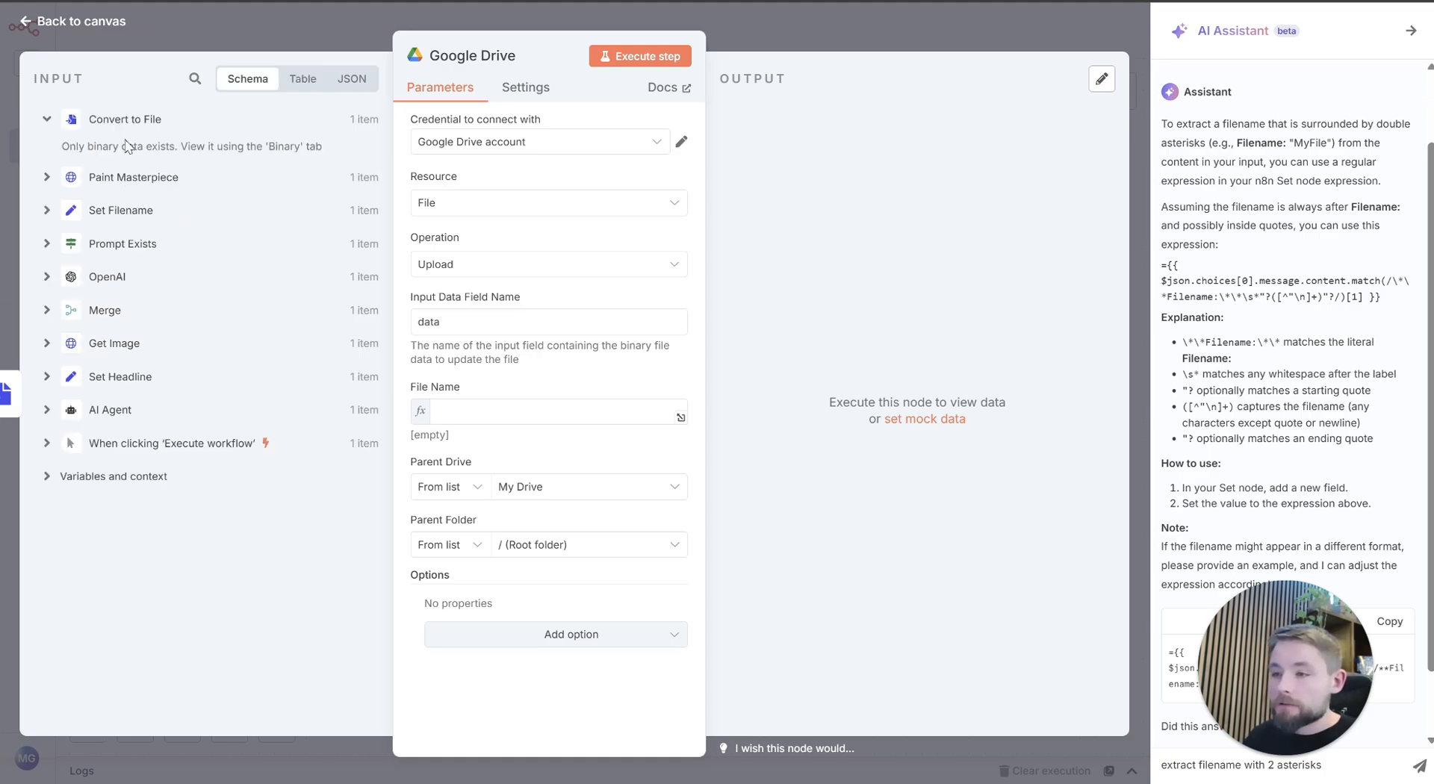
click(123, 210)
drag(110, 217, 523, 415)
click(512, 387)
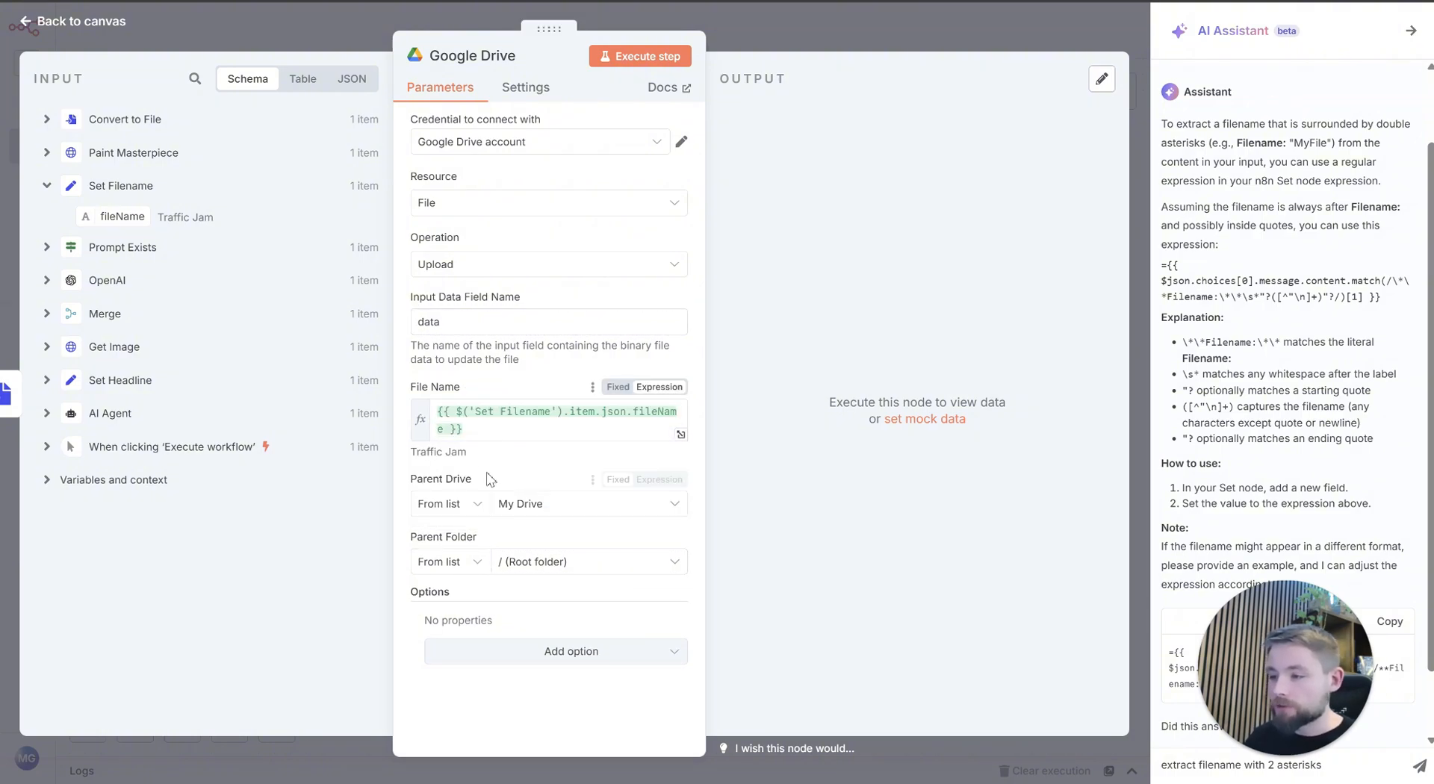
Step: Set the upload's Parent Folder by URL, pasting the link of the AIArtGallery folder in Google Drive
click(484, 509)
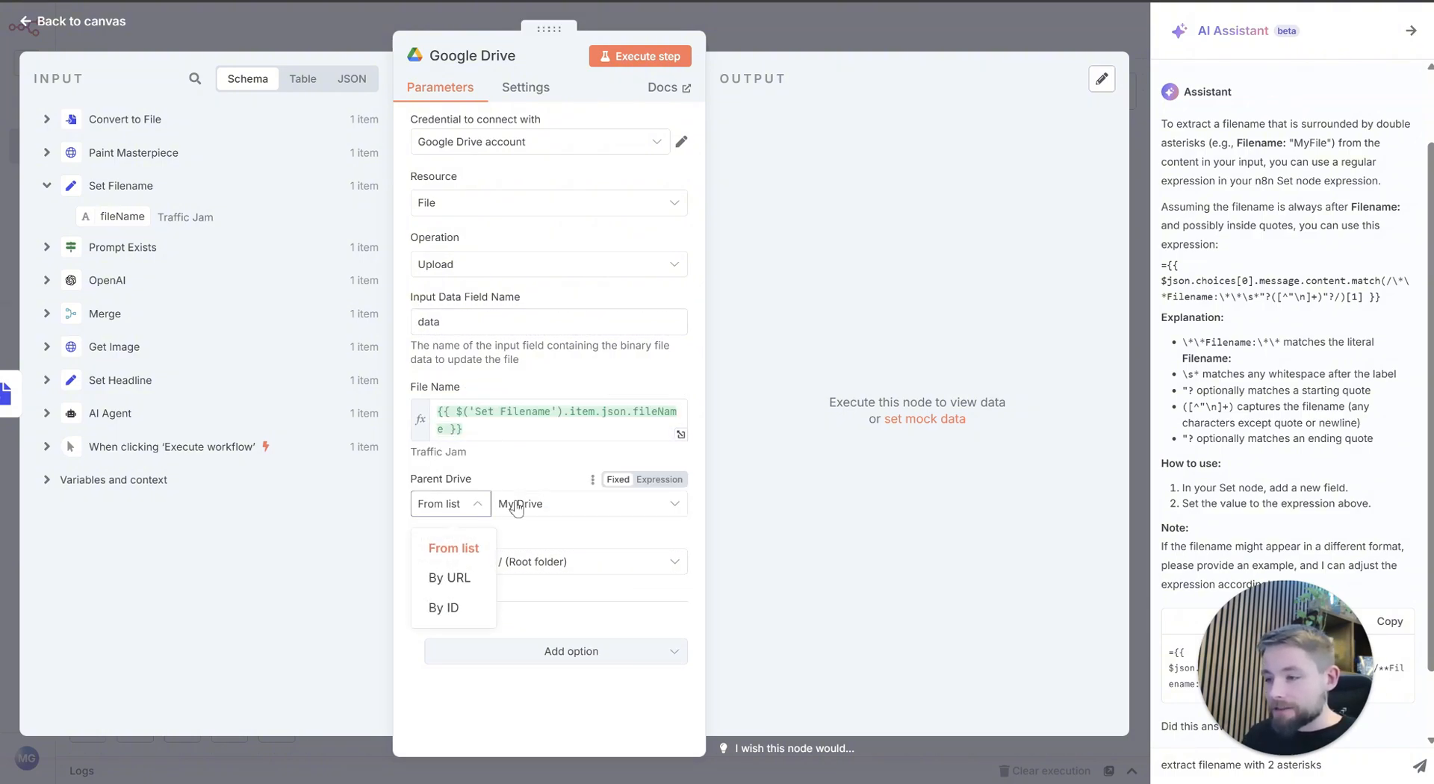
click(551, 490)
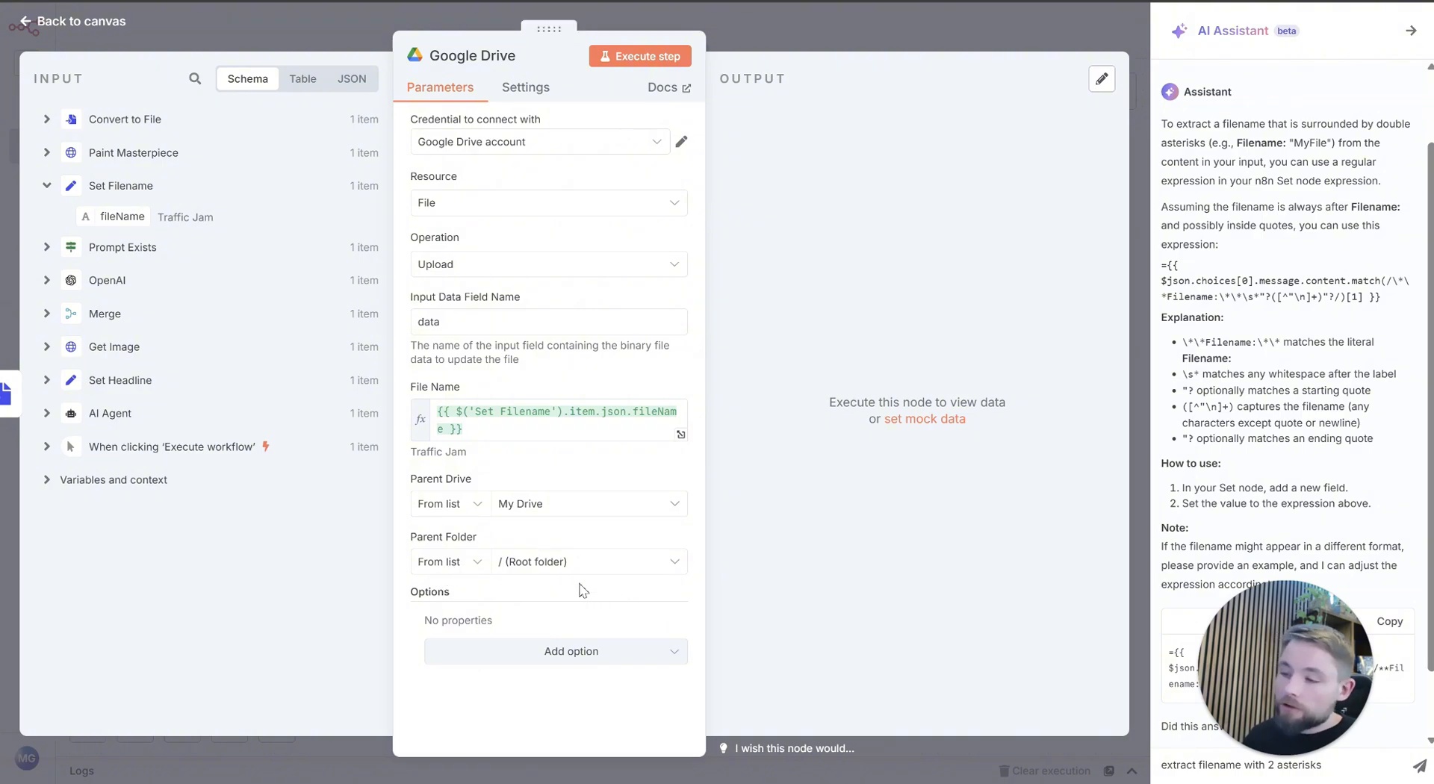
click(458, 564)
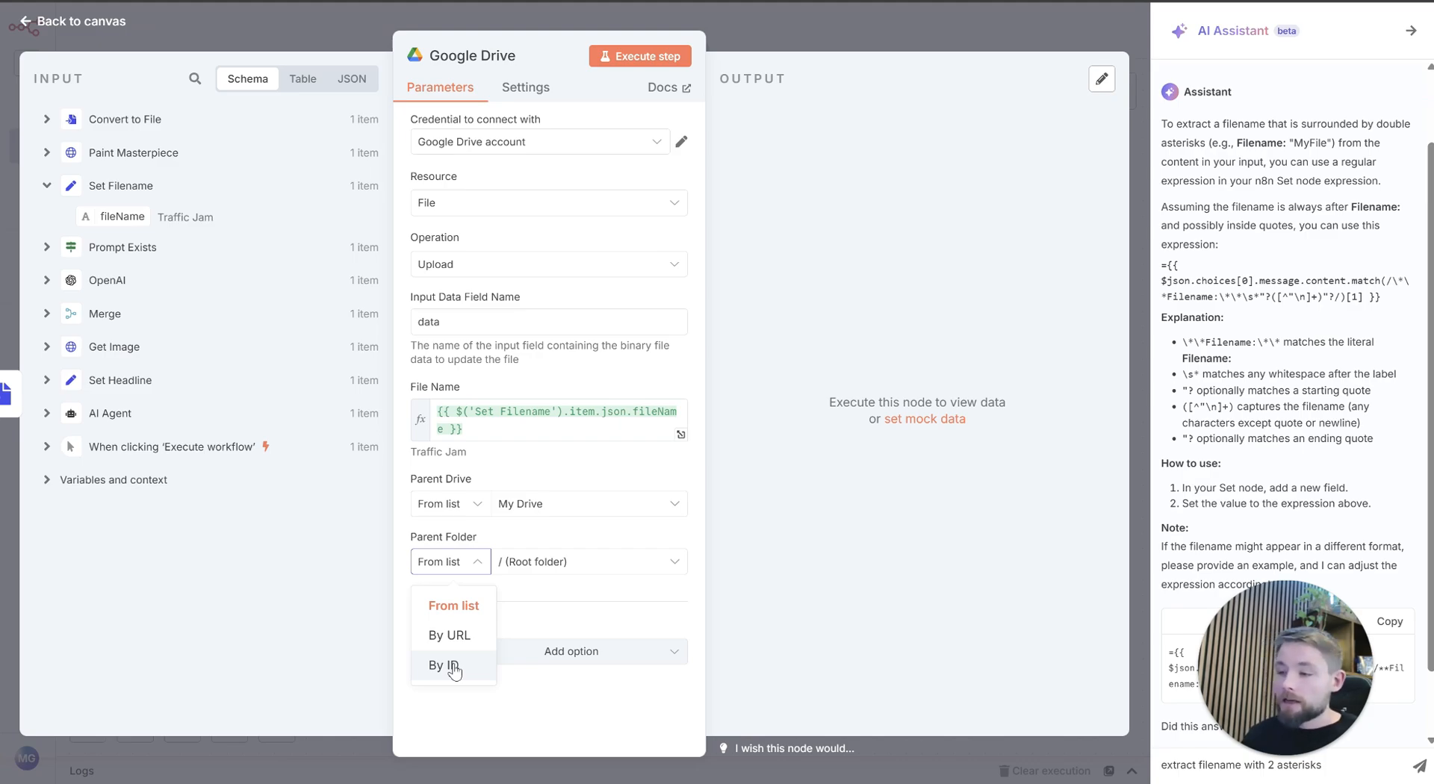
click(449, 634)
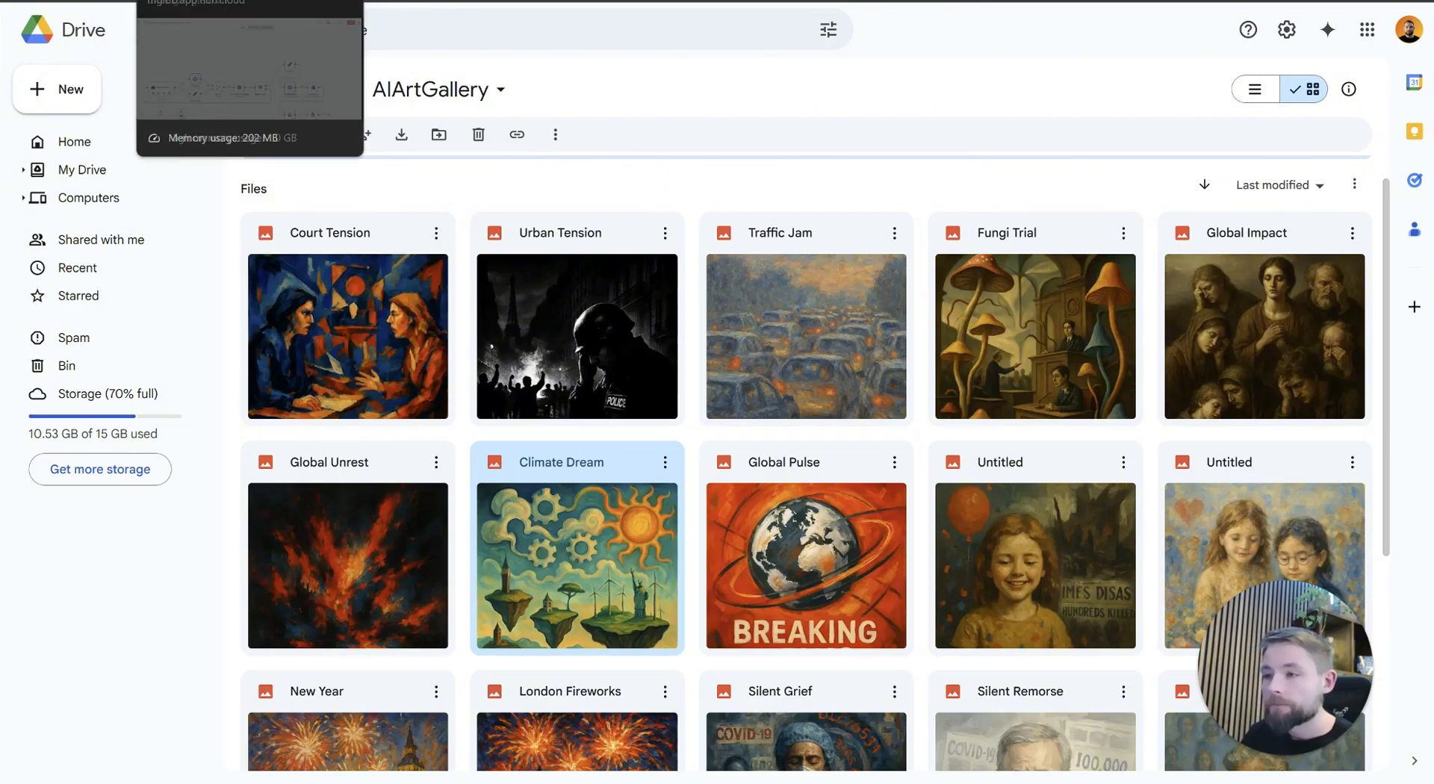
click(362, 1)
click(540, 565)
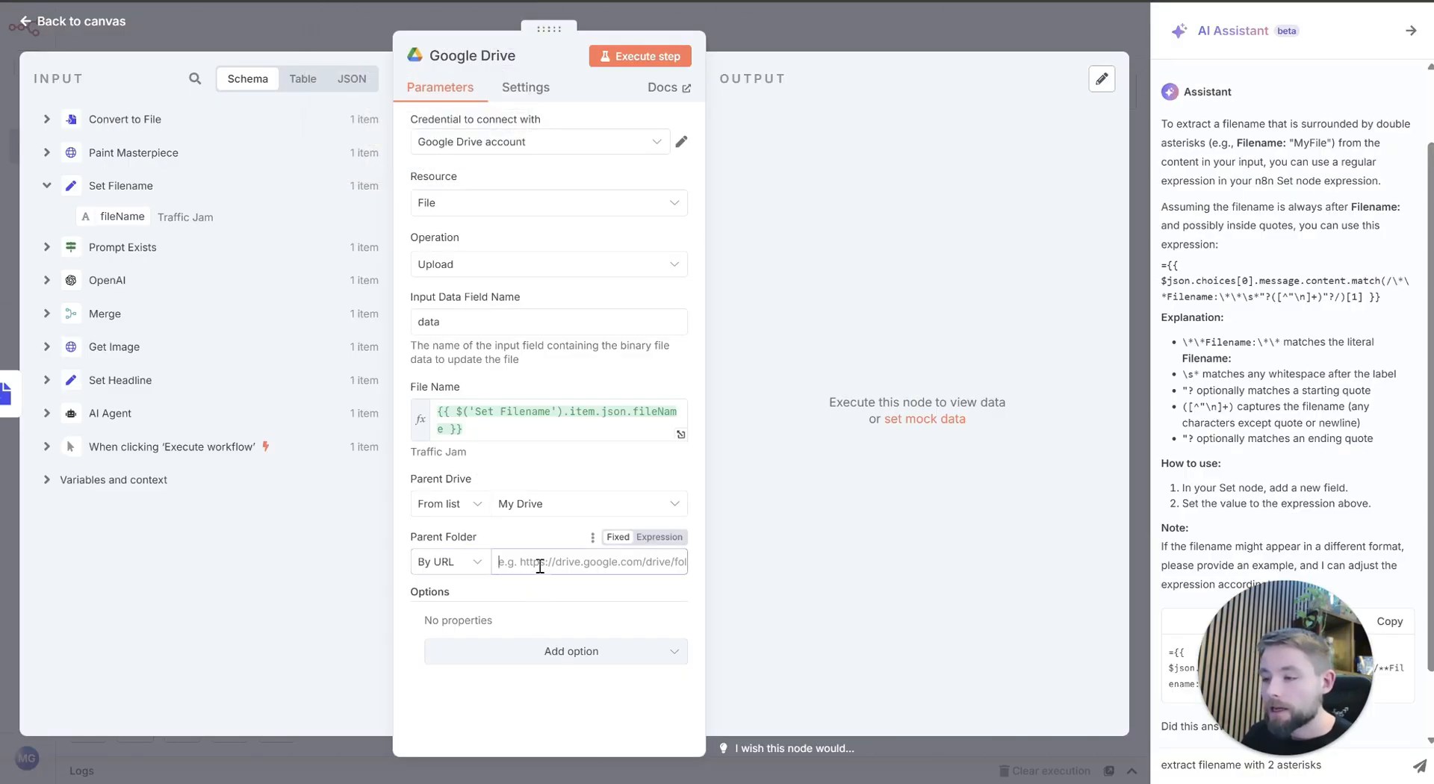
key(ctrl+v)
click(568, 602)
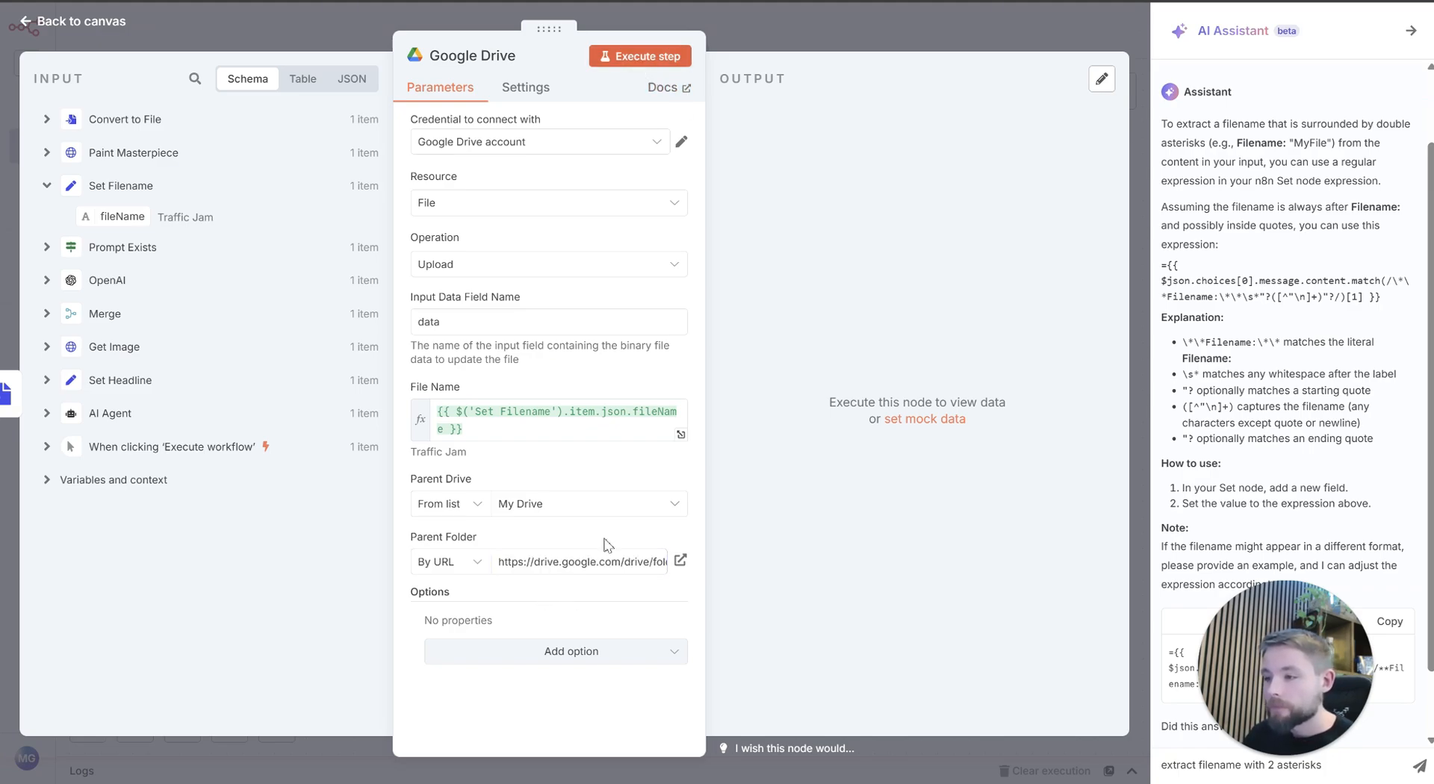
Step: Execute the Google Drive upload step, look through its output fields, and return to the canvas
click(615, 656)
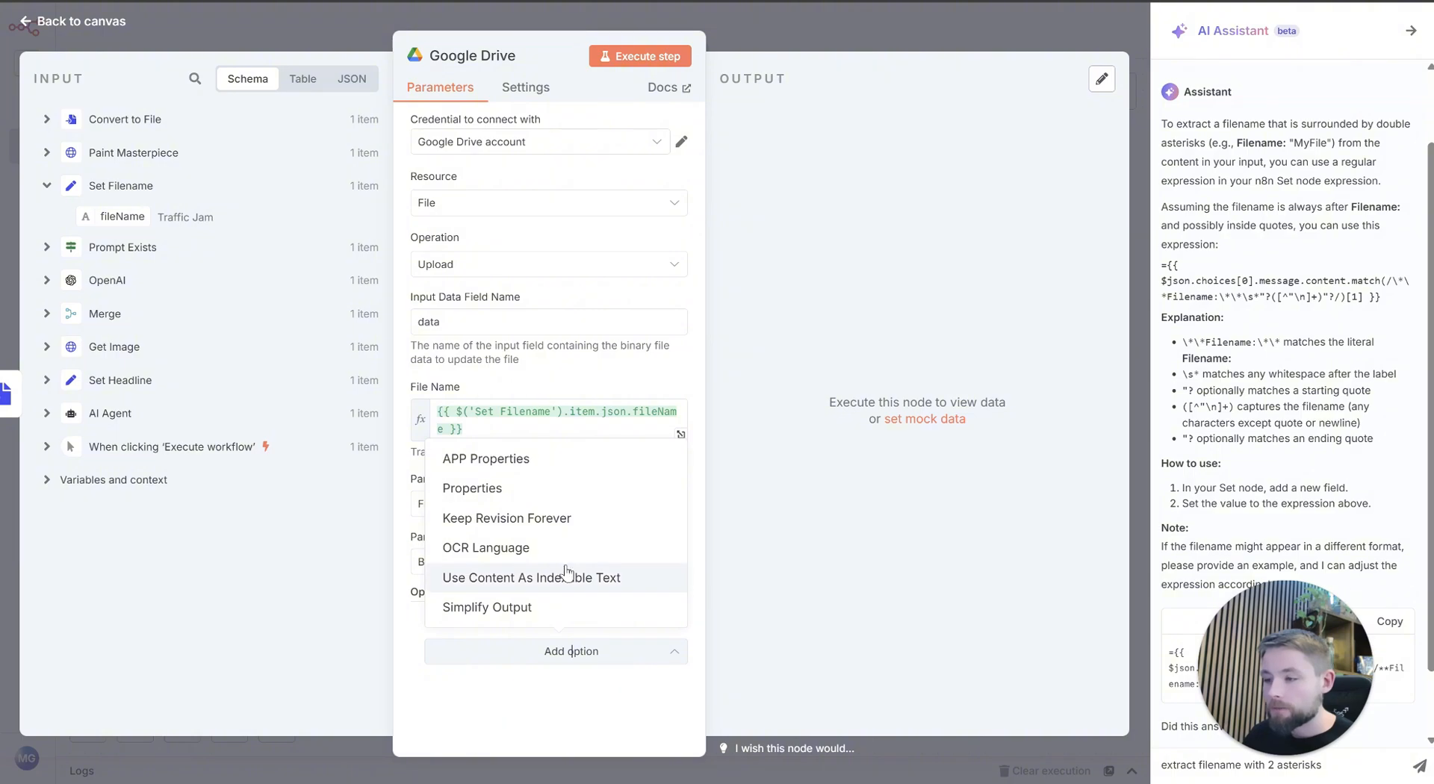
click(571, 721)
click(667, 54)
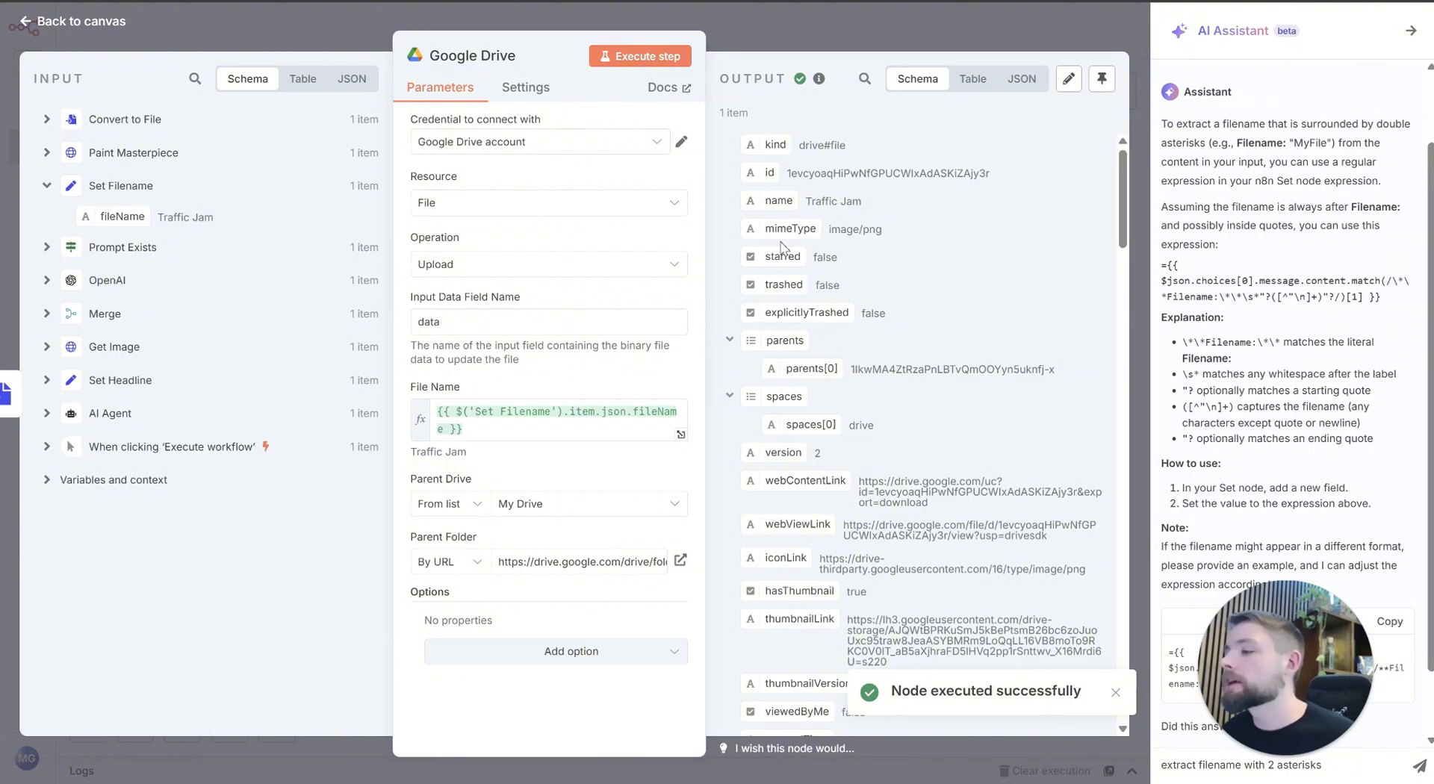
scroll(923, 209, down, 5)
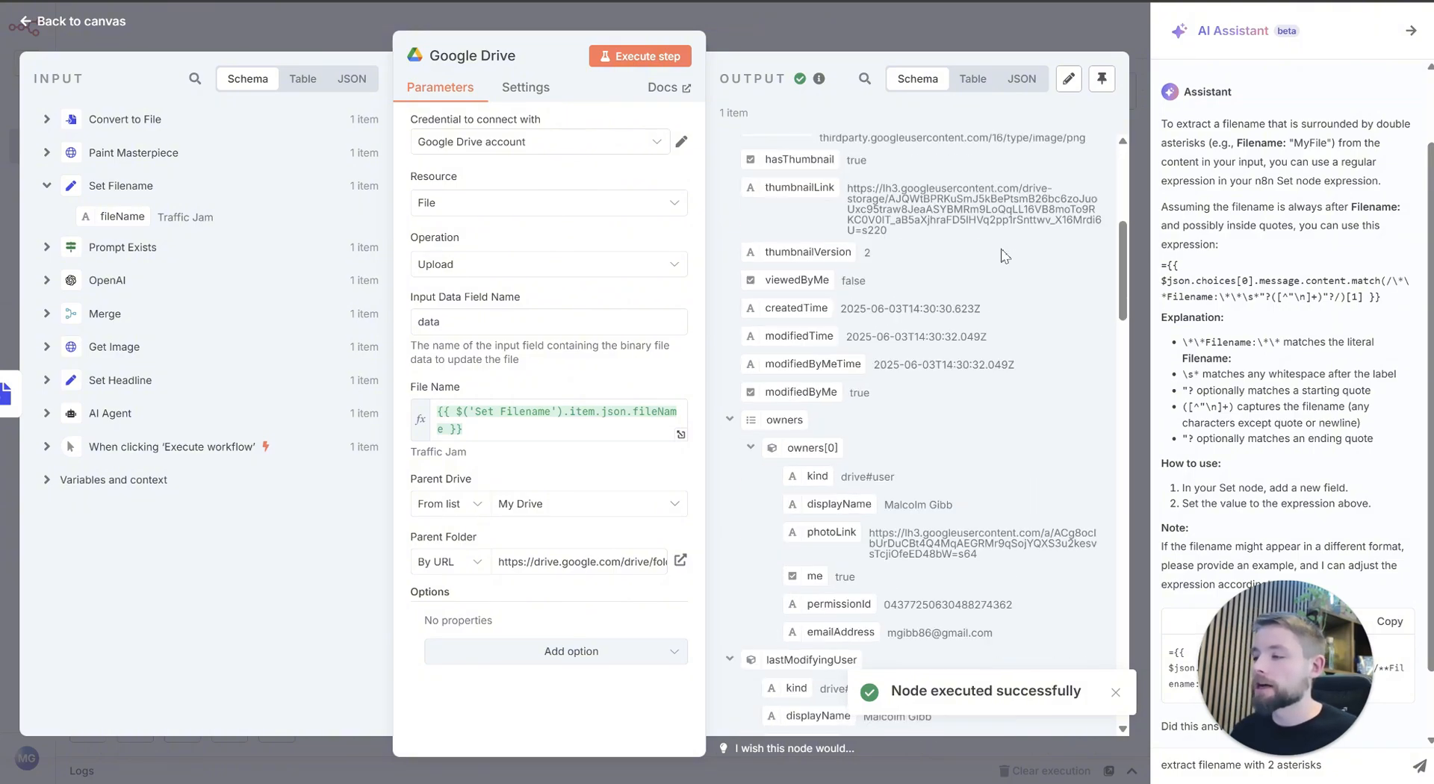
scroll(956, 300, up, 1)
scroll(956, 300, down, 5)
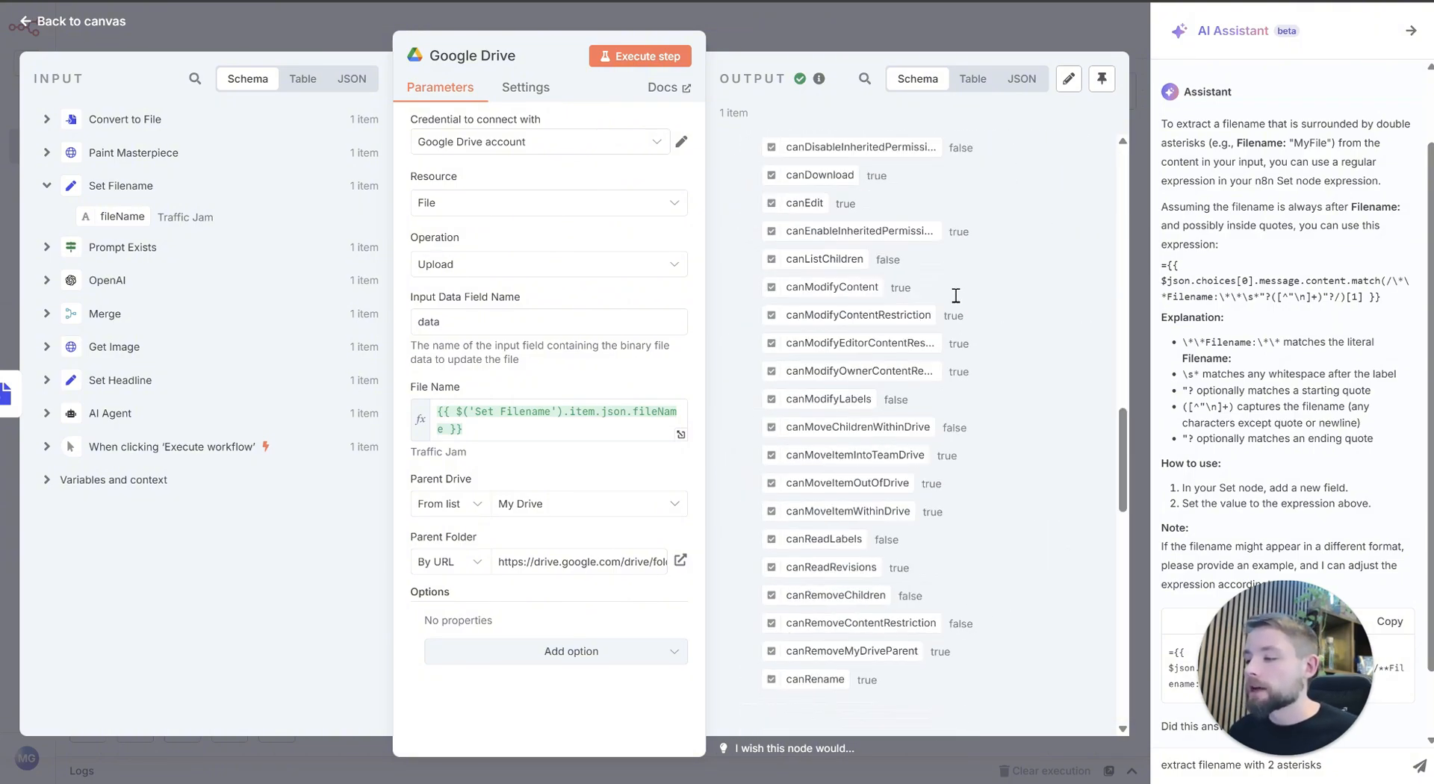
scroll(954, 299, up, 15)
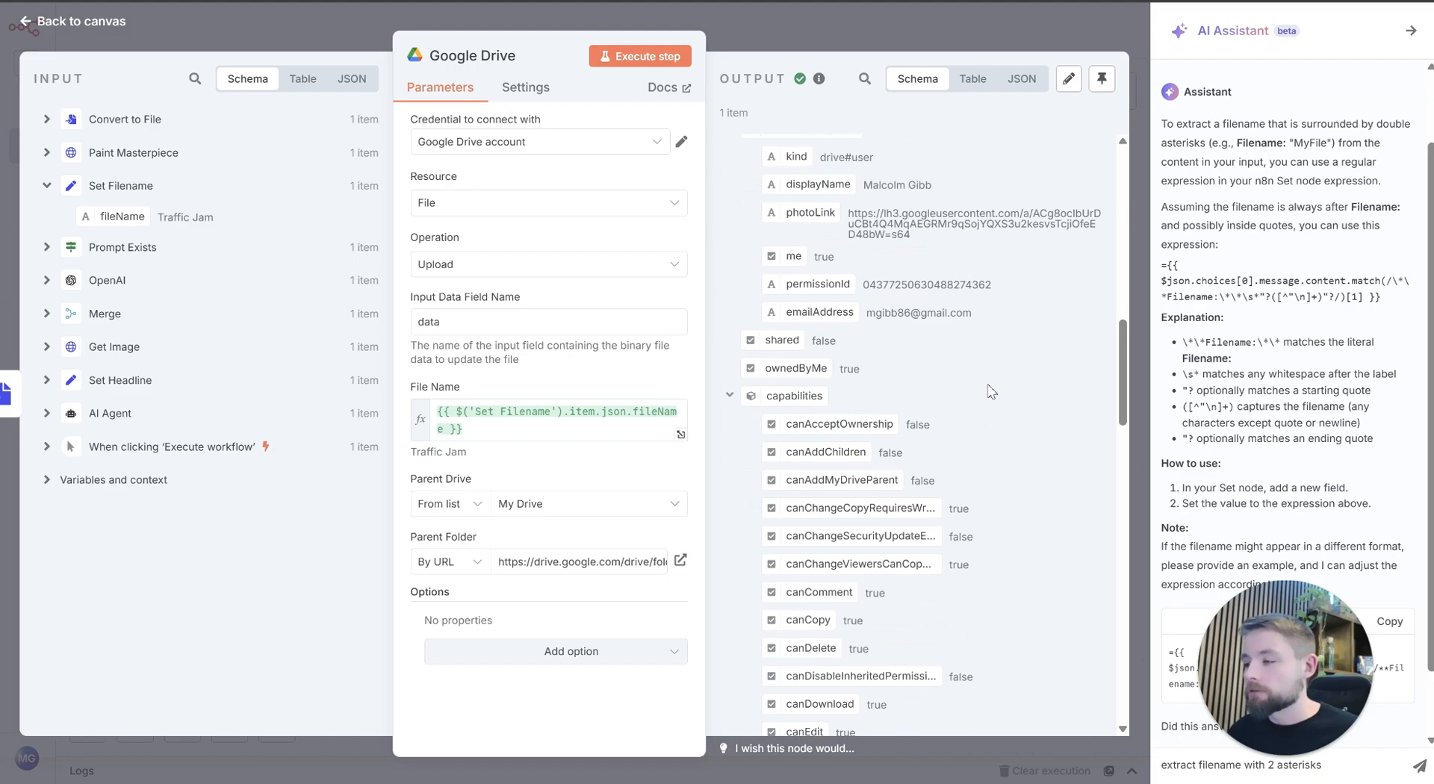
click(829, 39)
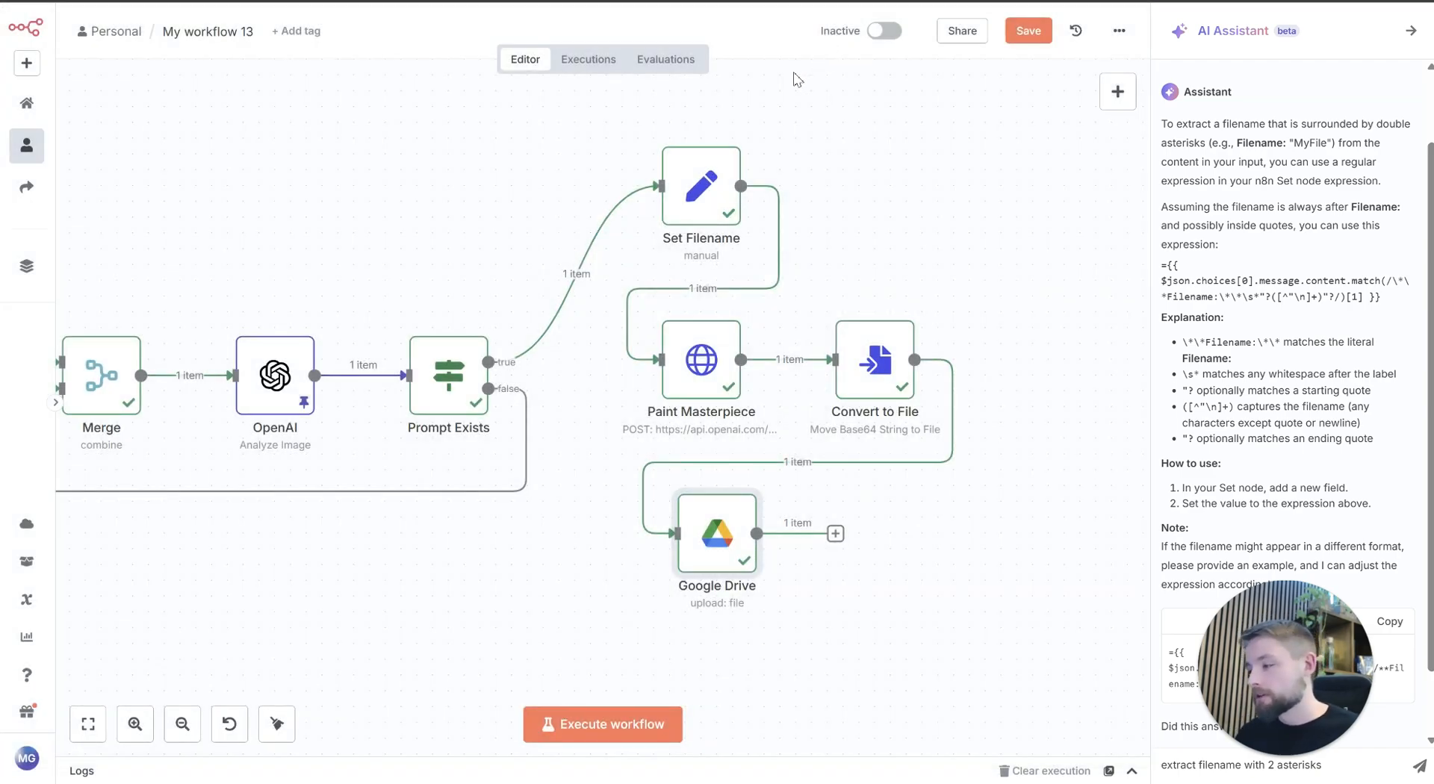
Step: Add a Google Sheets node with the Append row in sheet action after the Google Drive node
drag(1041, 625, 904, 521)
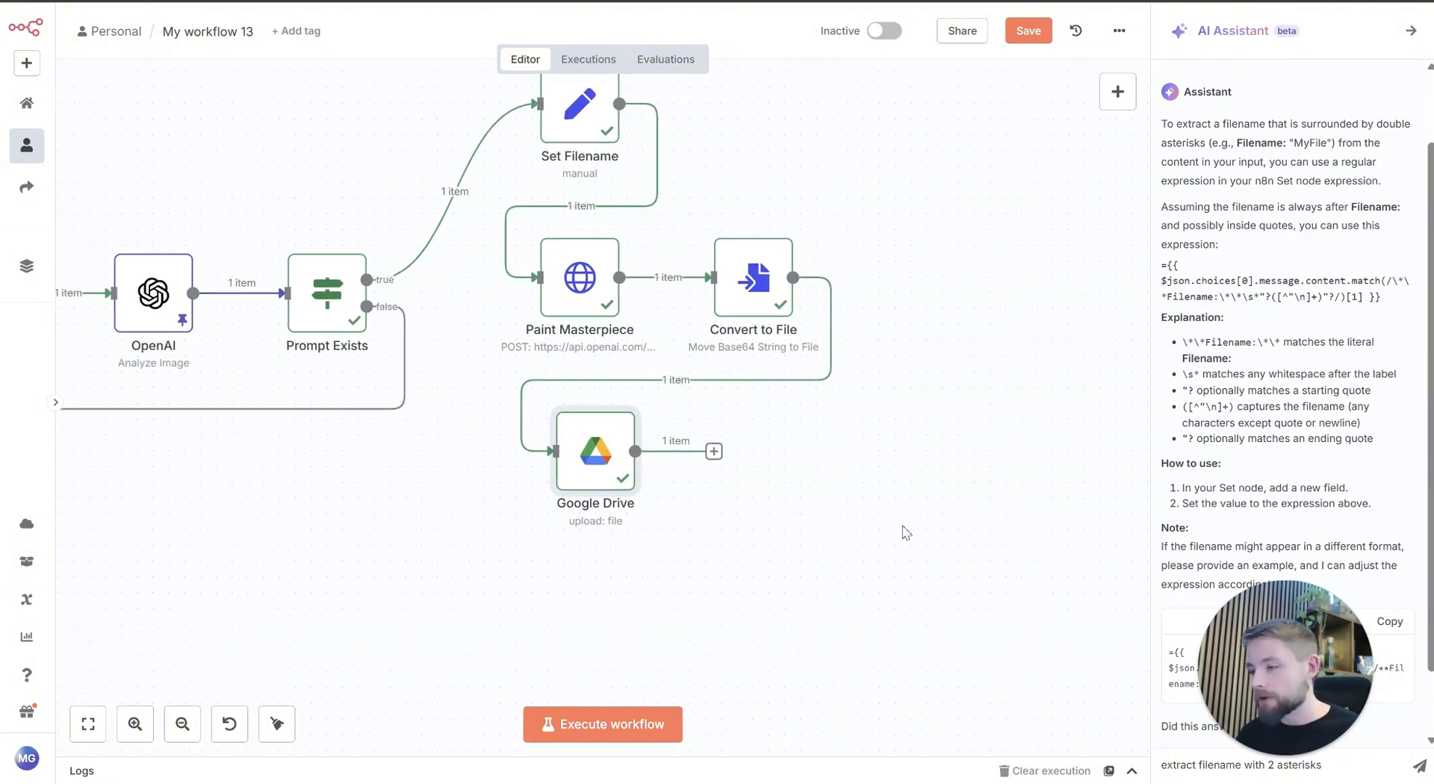
click(713, 451)
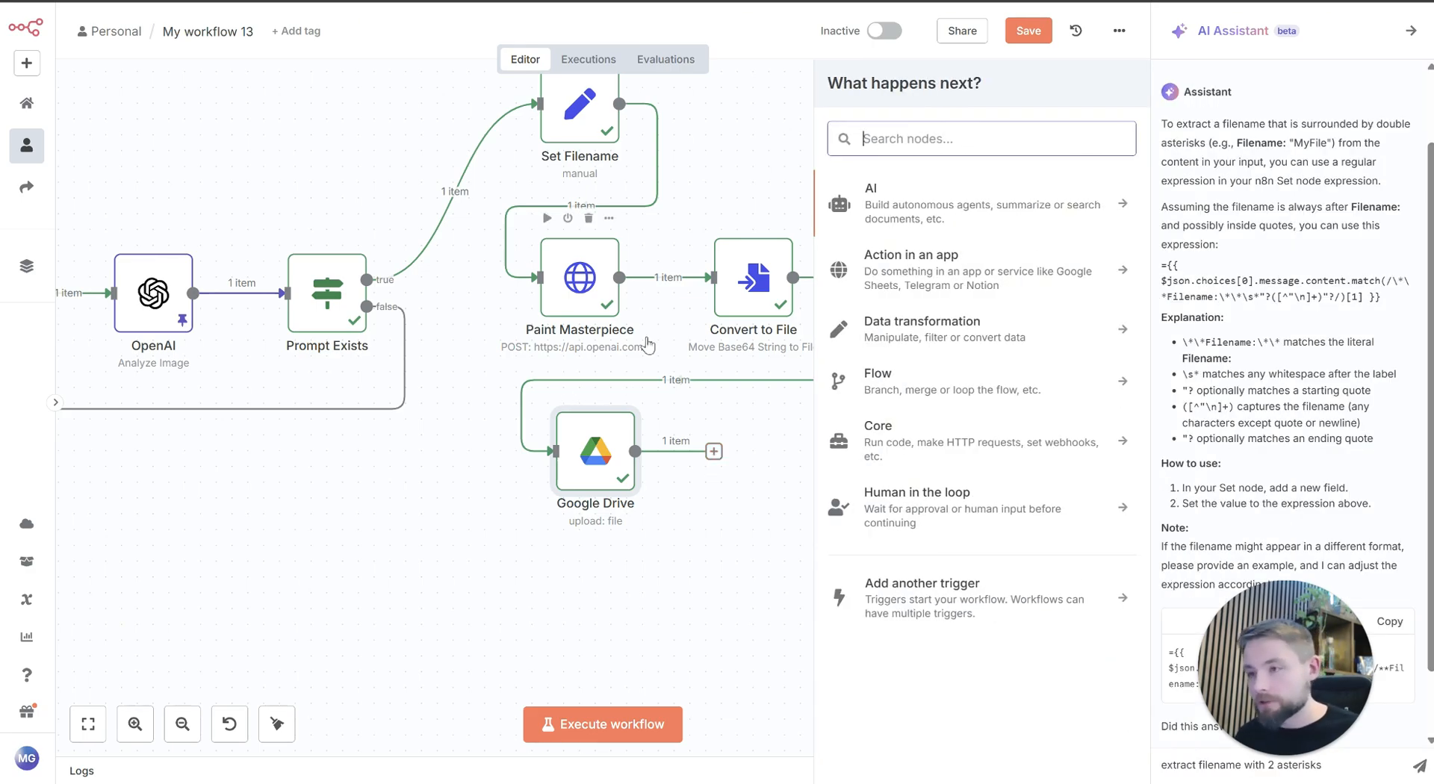
text(sheet)
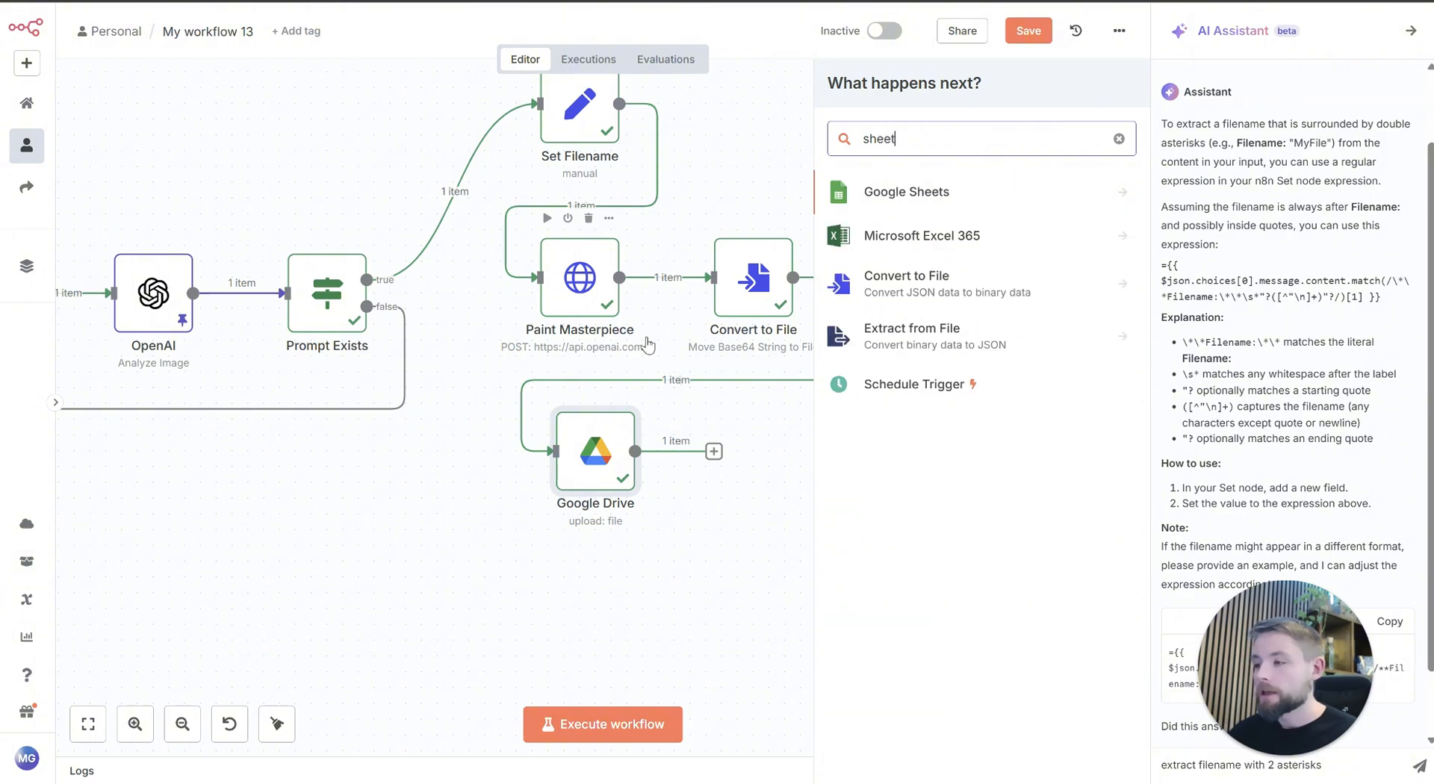
click(945, 195)
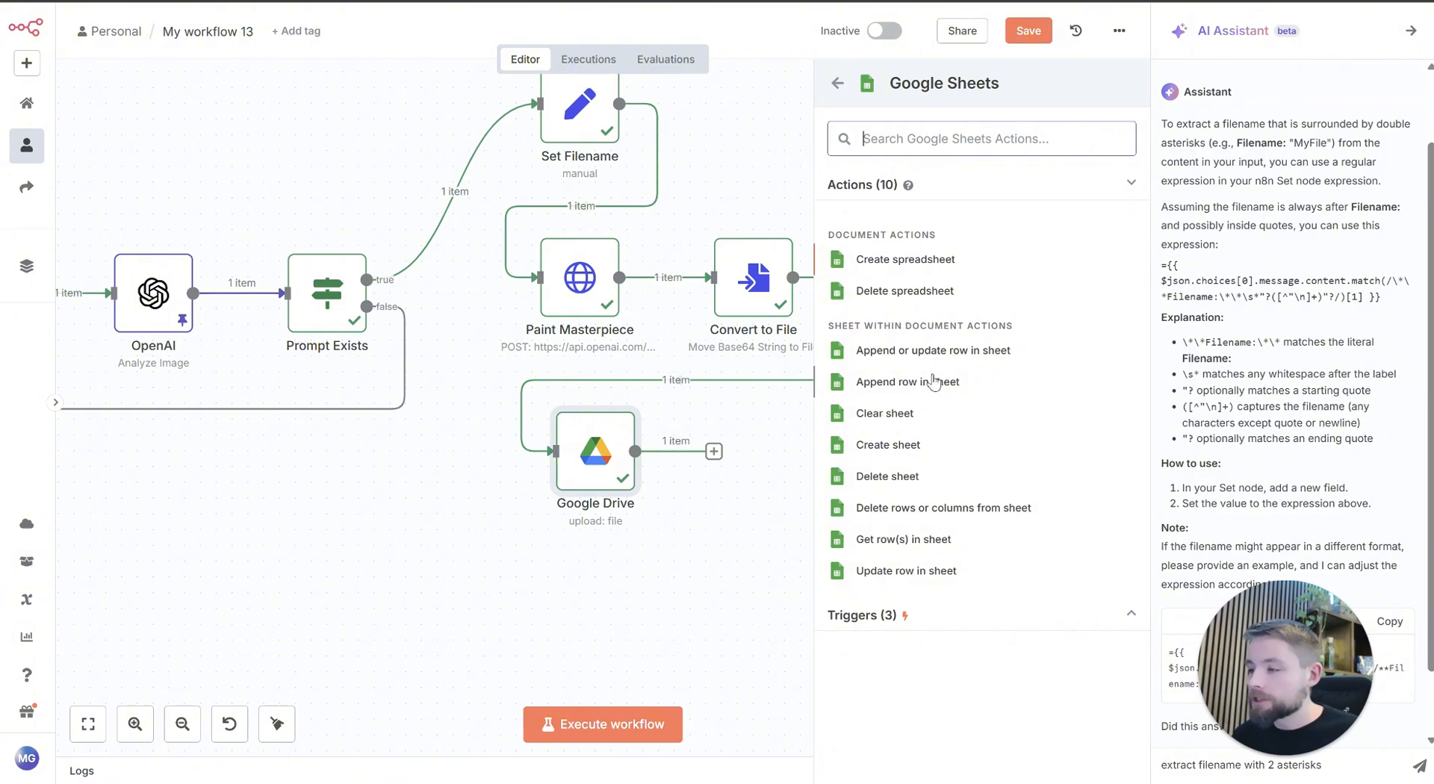
click(939, 385)
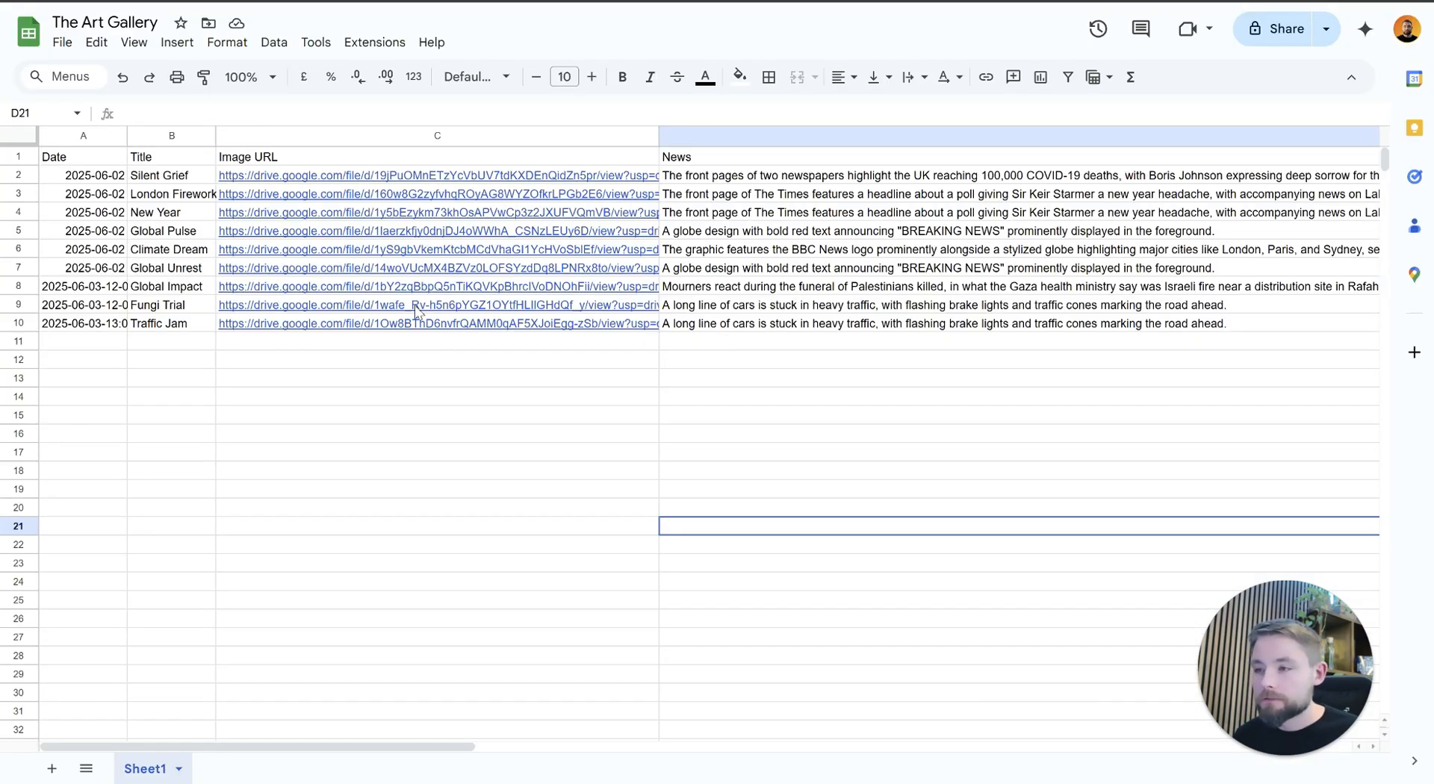
Step: Examine the column headings of The Art Gallery spreadsheet in Google Sheets
click(278, 415)
click(90, 175)
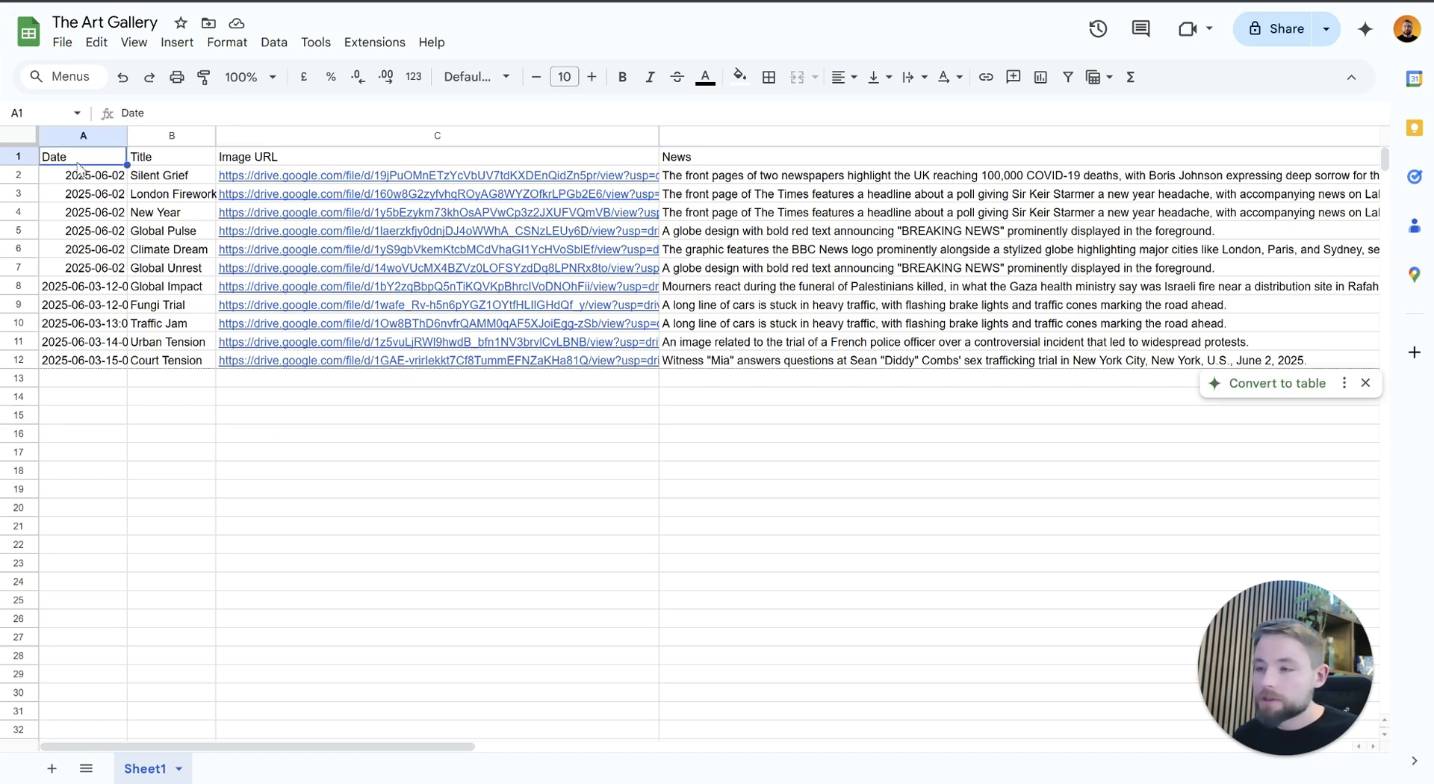
click(165, 157)
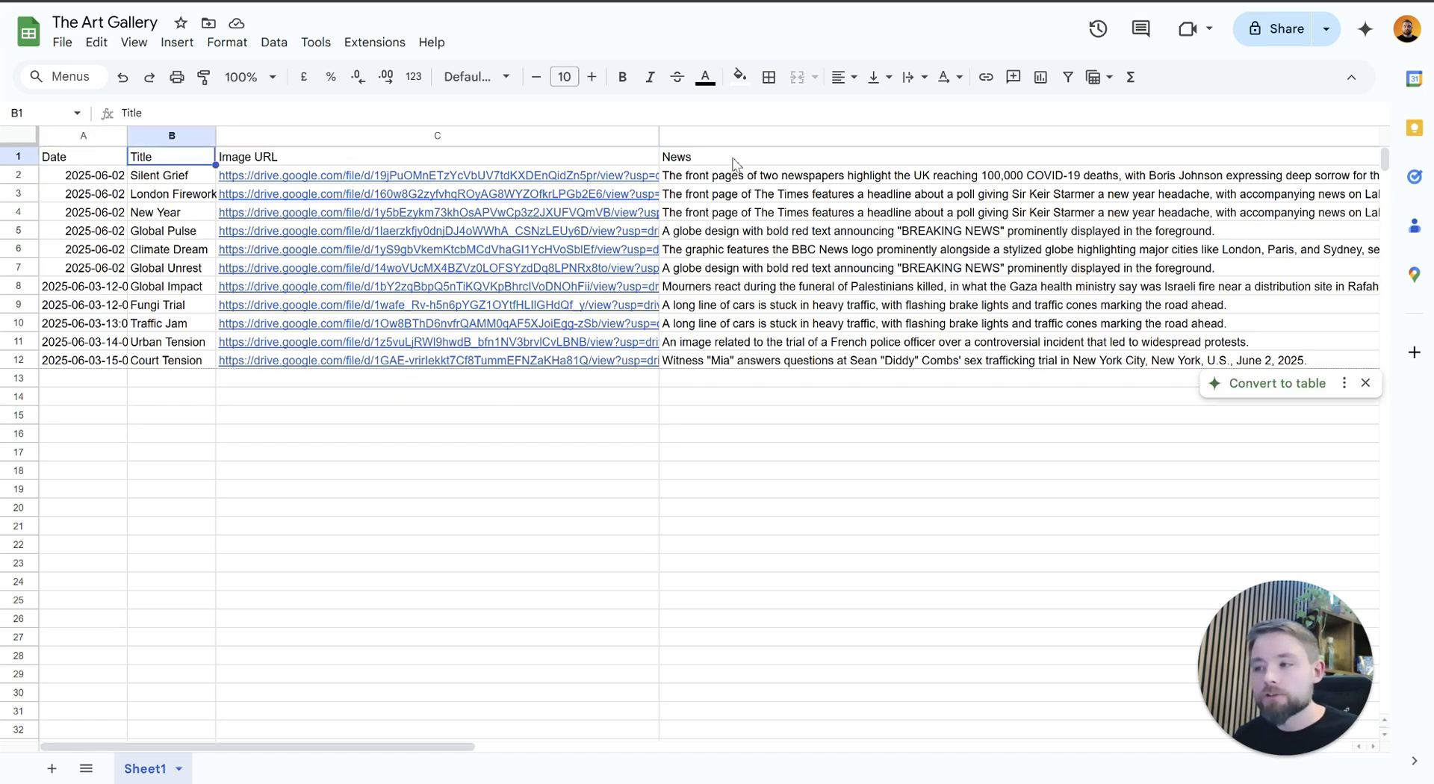
click(608, 662)
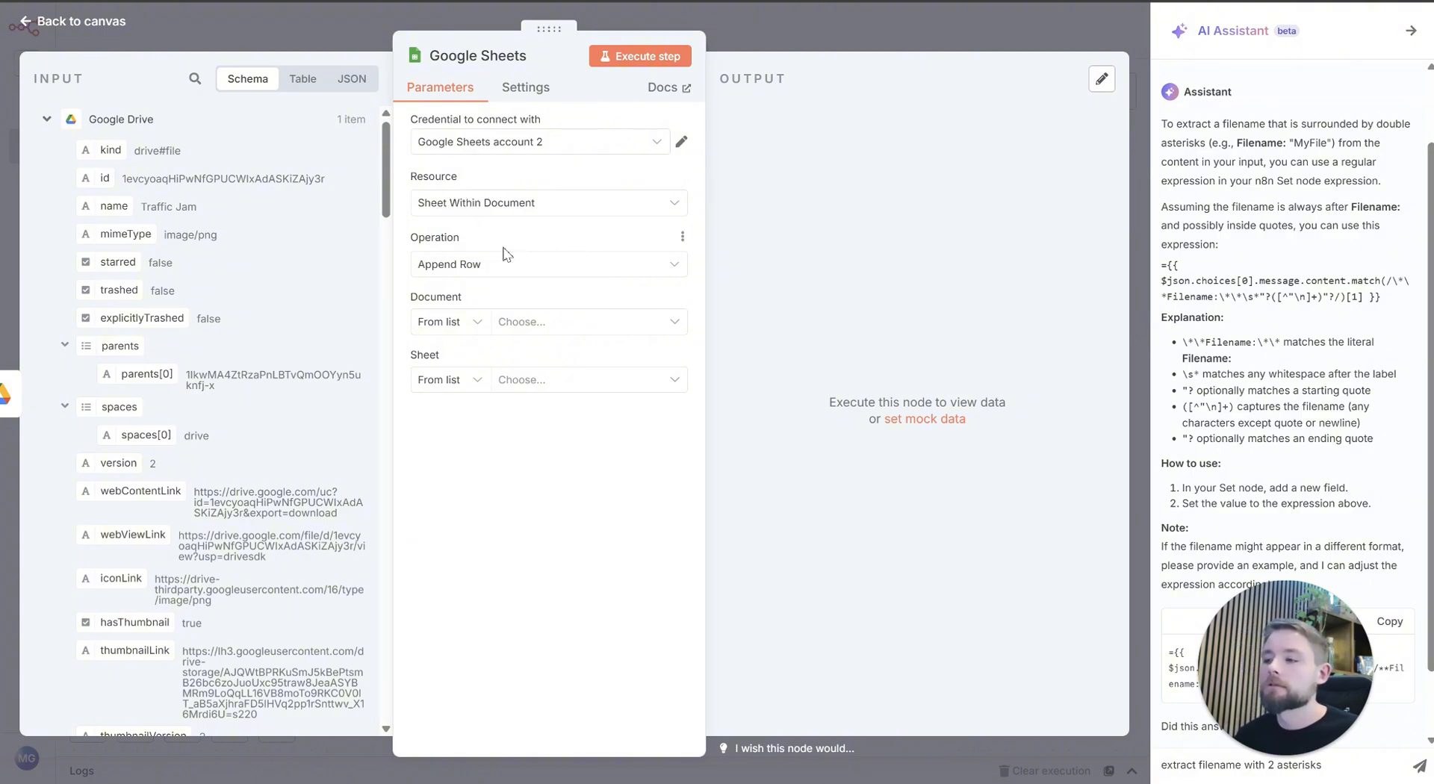
Step: Select The Art Gallery as the Google Sheets node's document and Sheet1 as its sheet
click(549, 332)
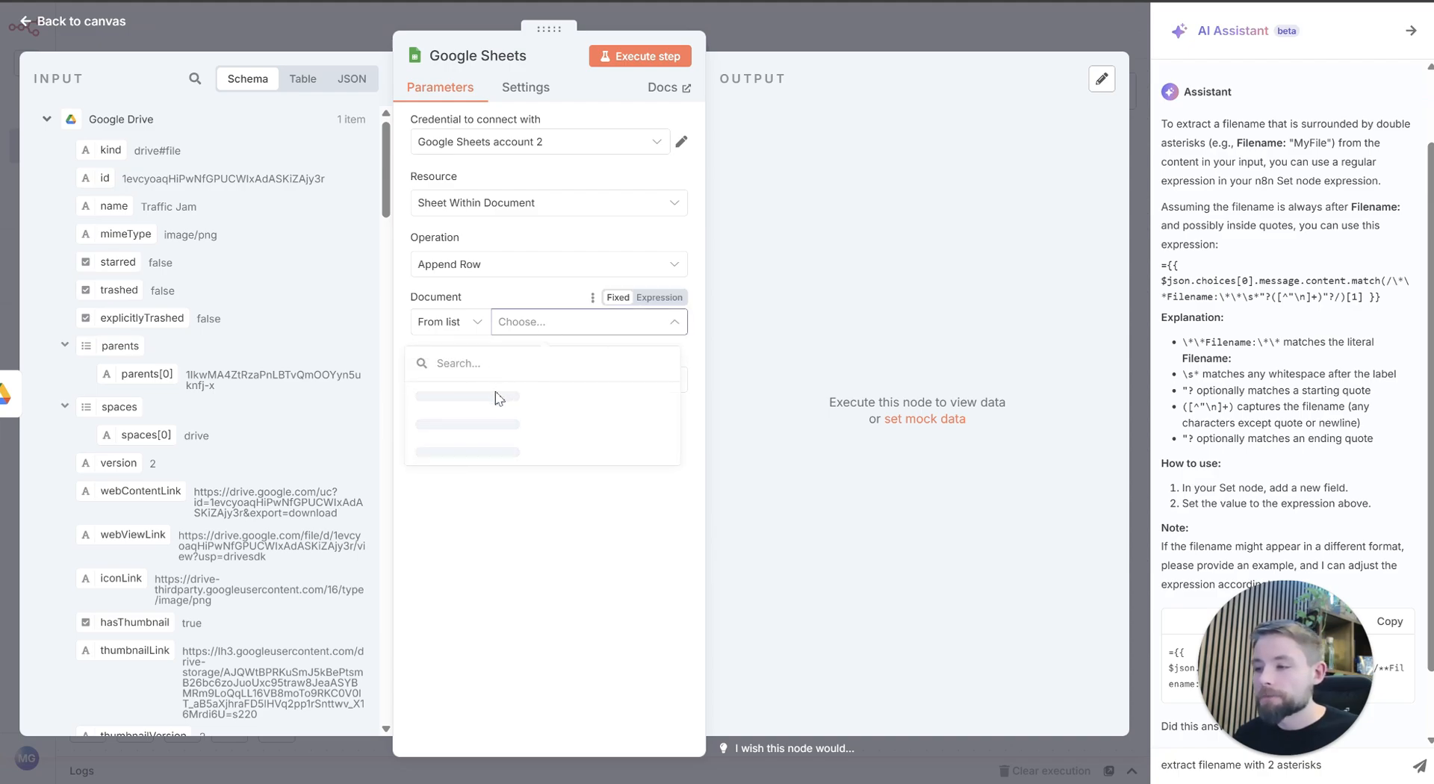
click(465, 395)
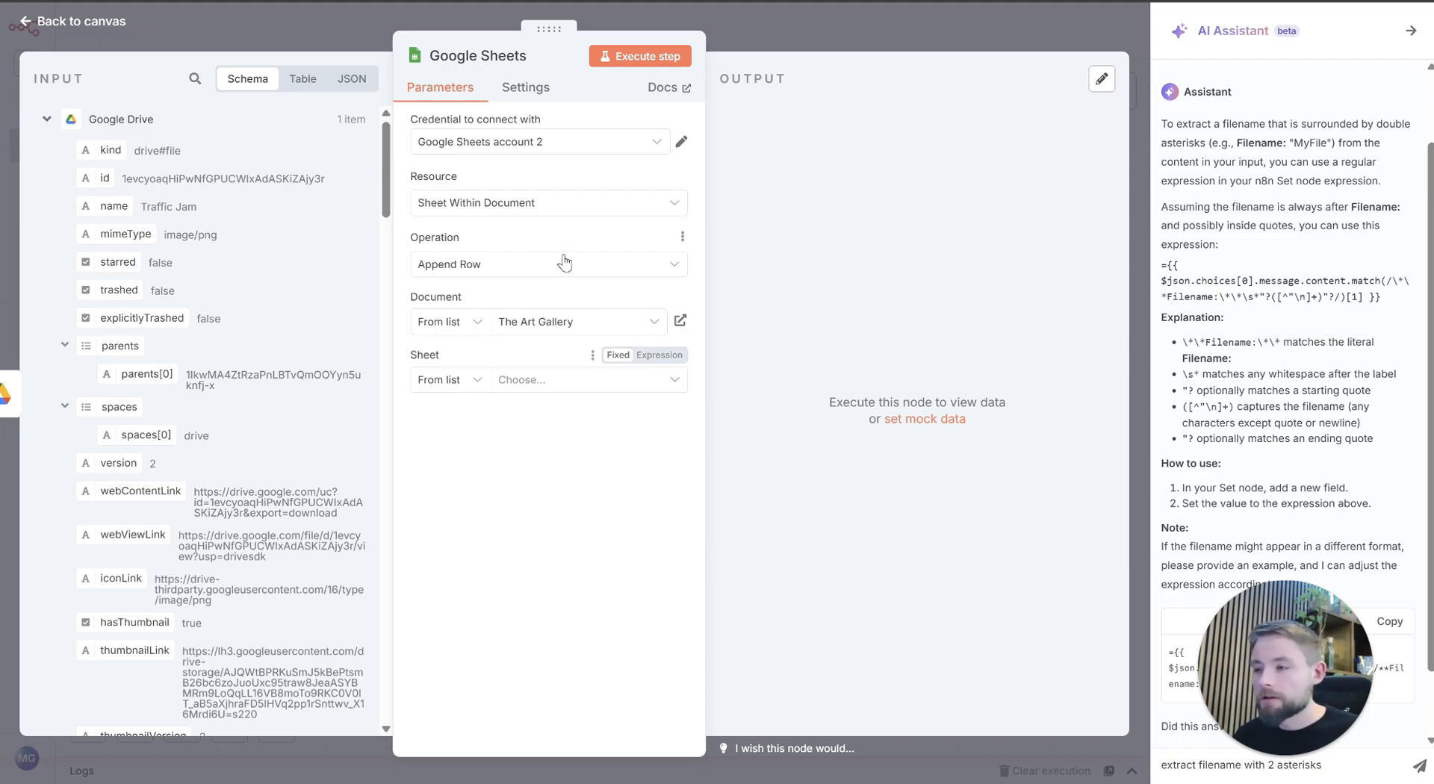
click(525, 380)
click(477, 425)
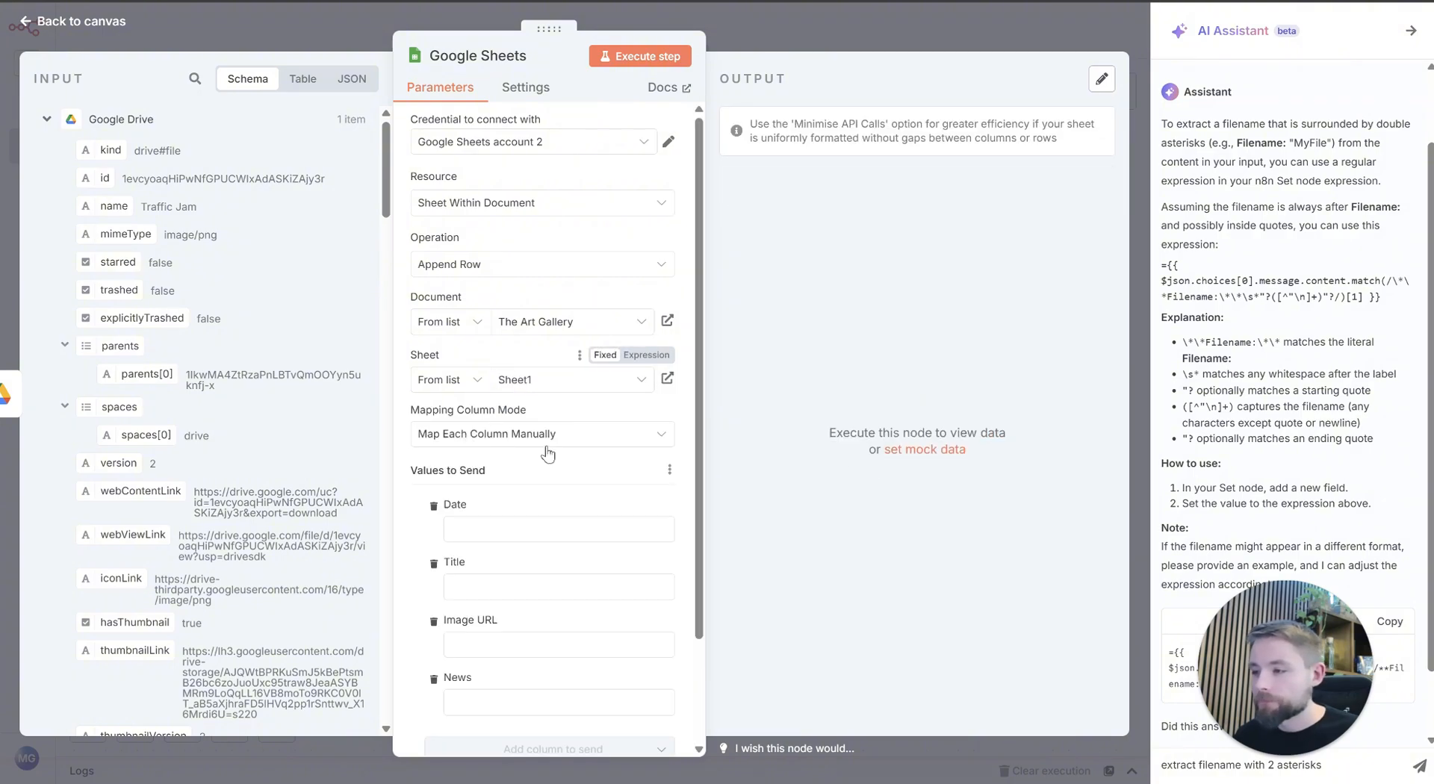
Step: Switch the Date column value to an expression and enter {{ $now }}
scroll(515, 373, down, 2)
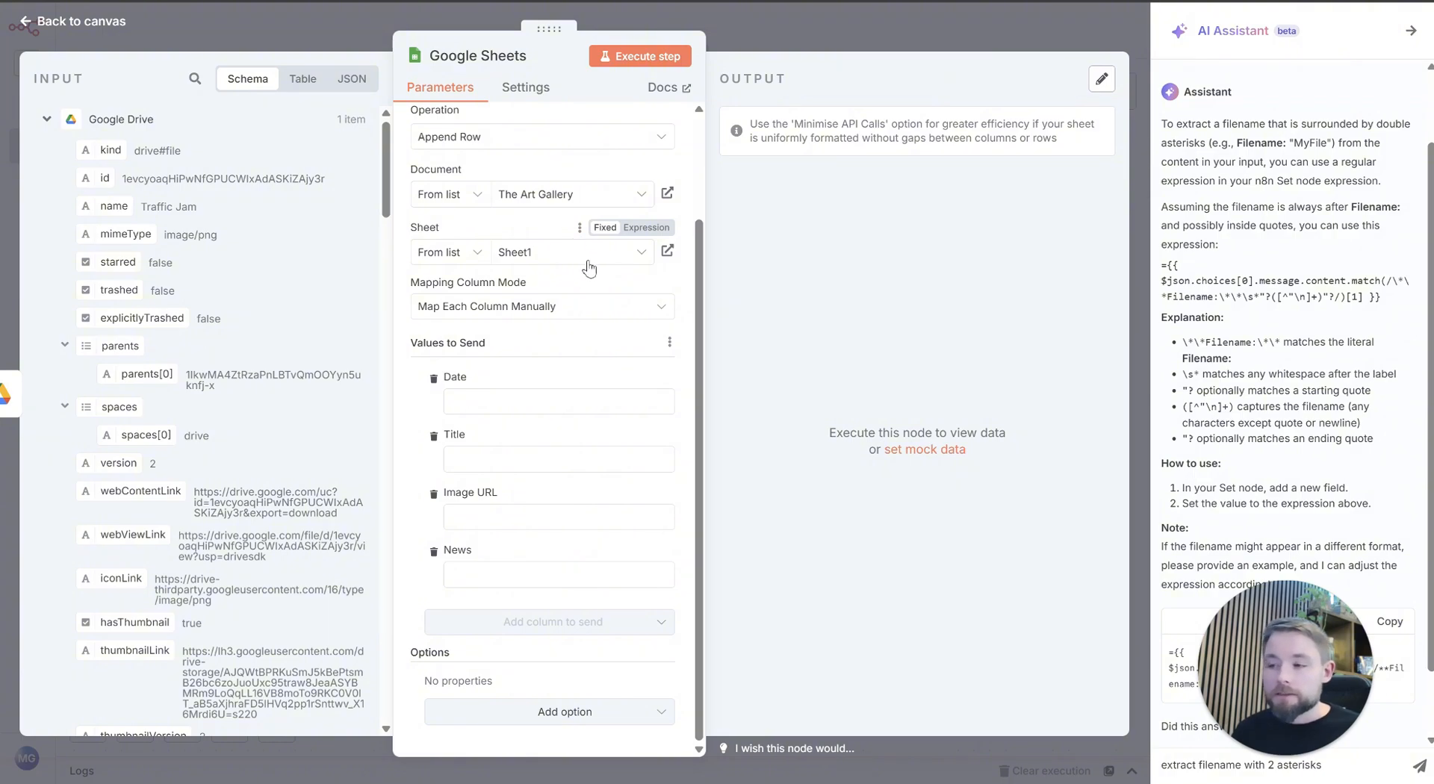
click(525, 405)
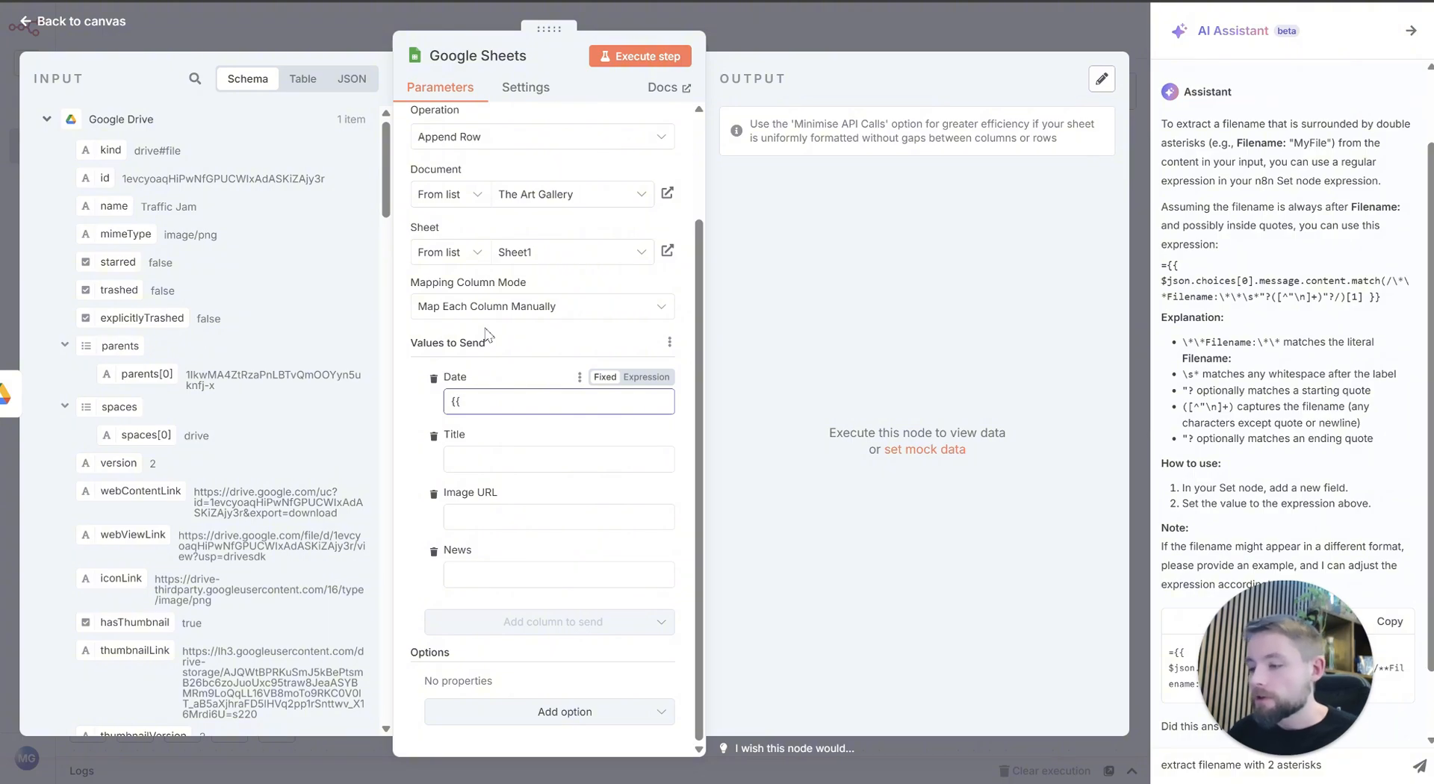
click(647, 377)
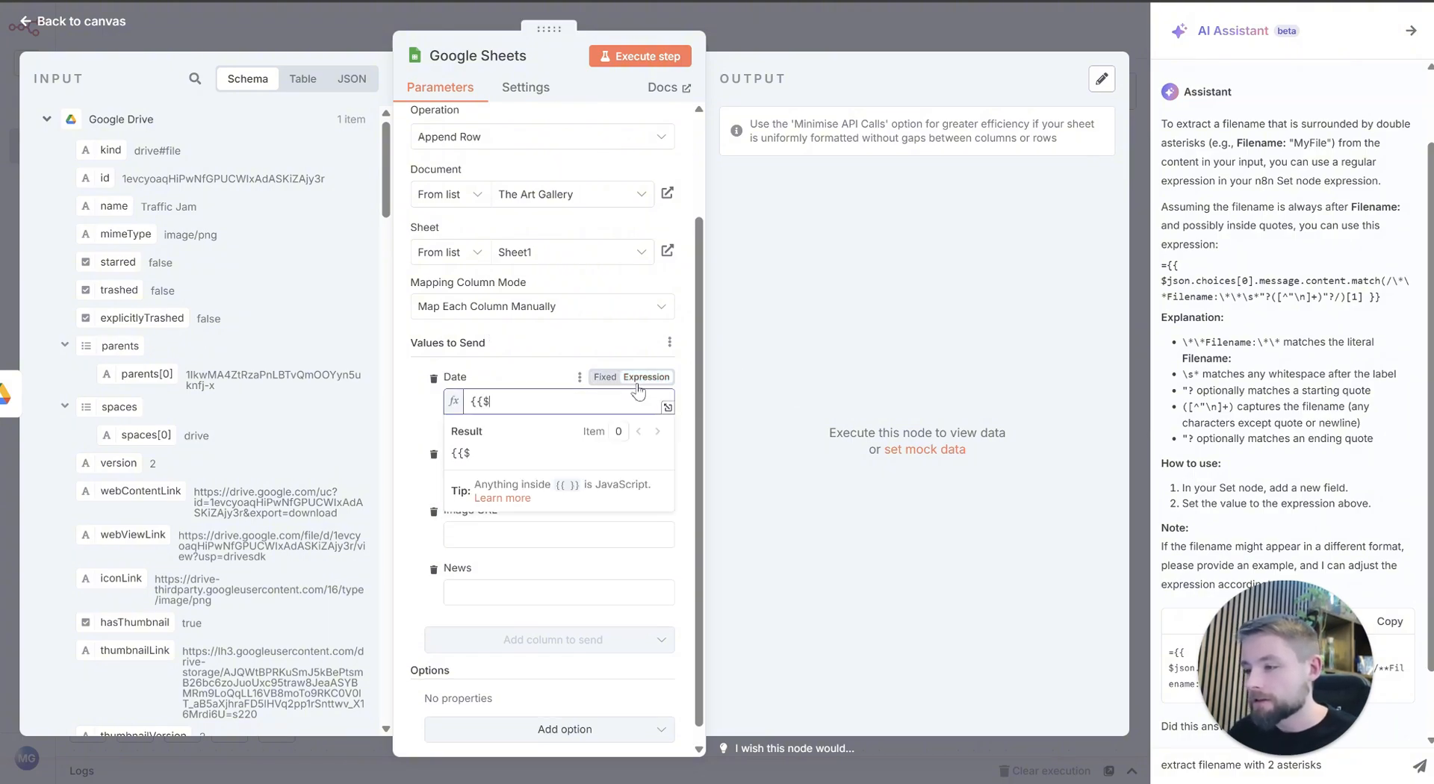
text({{)
key(BackSpace)
key(BackSpace)
text({{ )
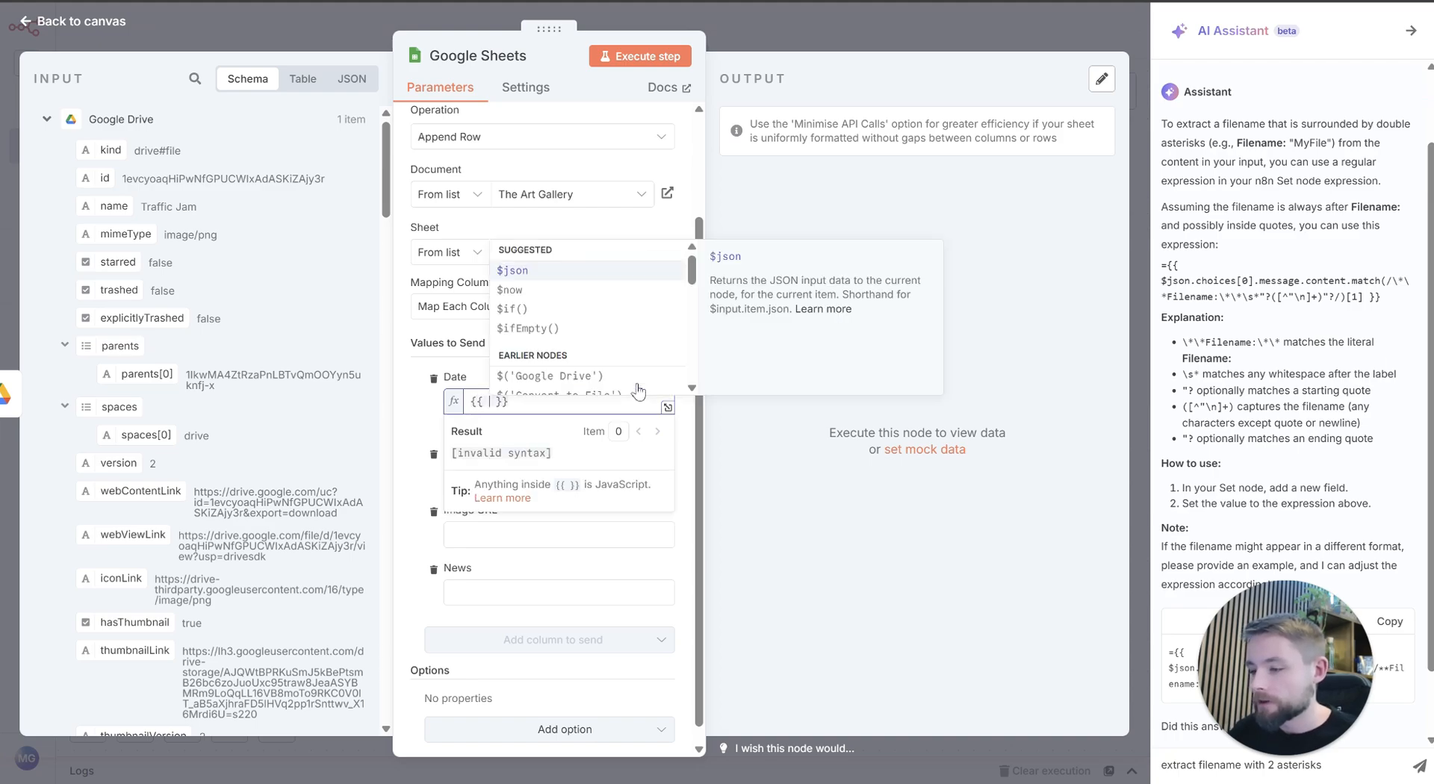
text($now)
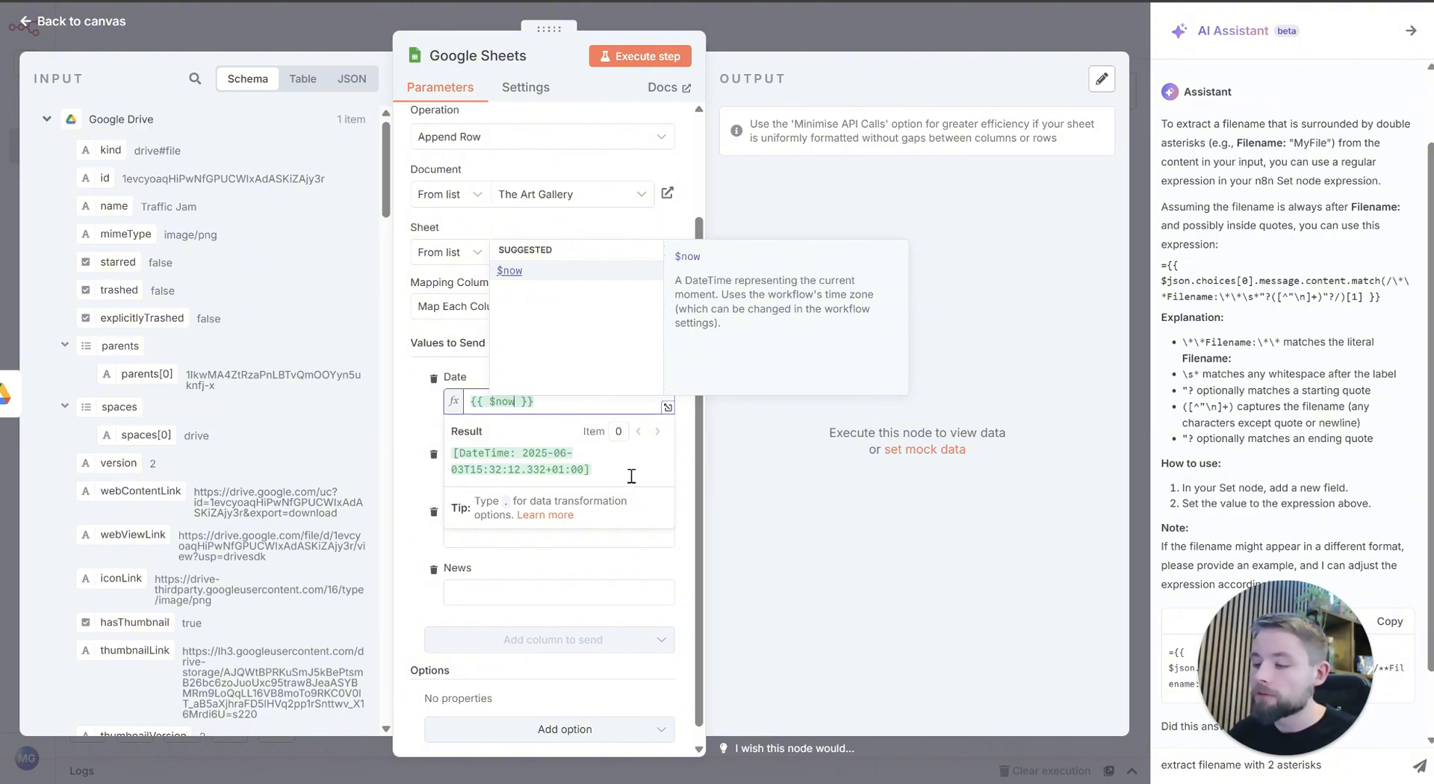
text(.fo)
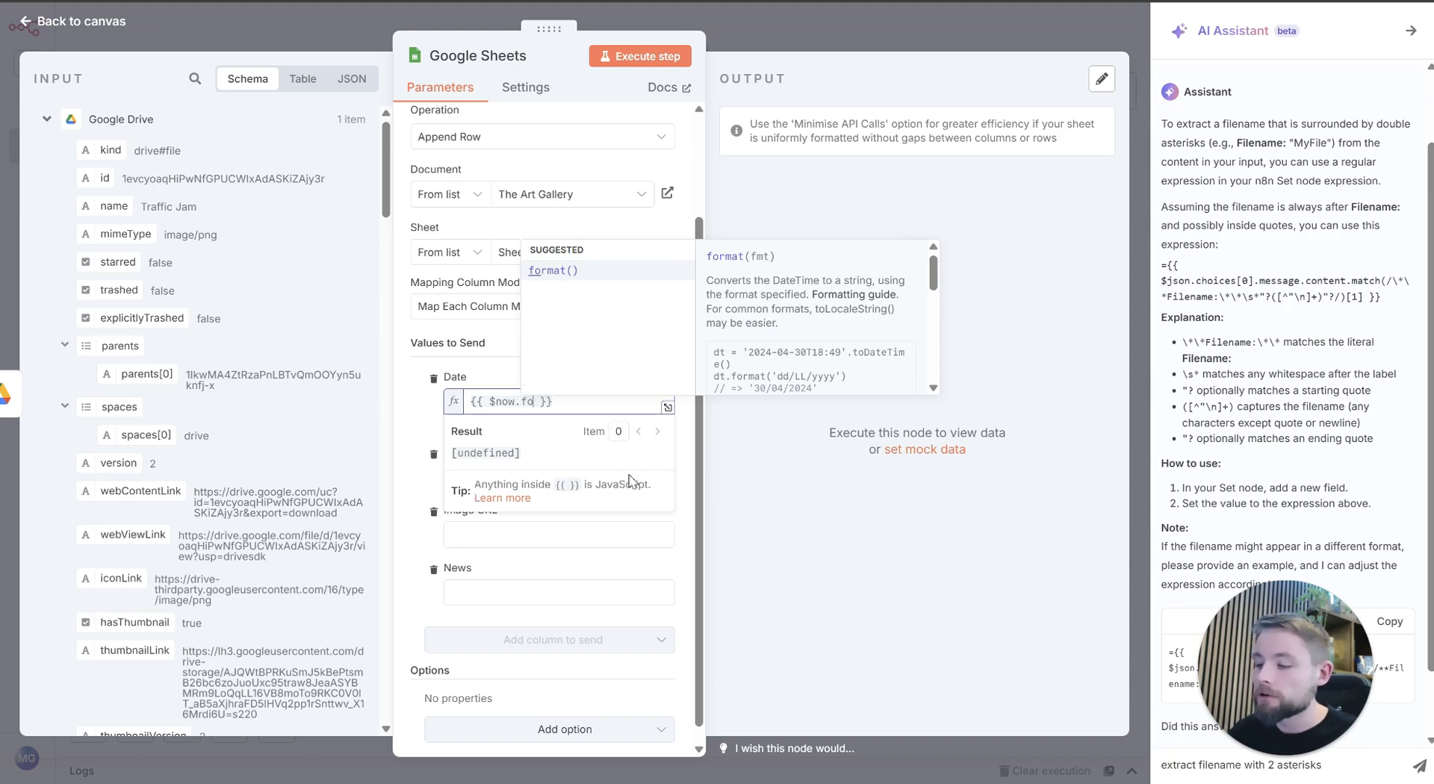
text(rmat)
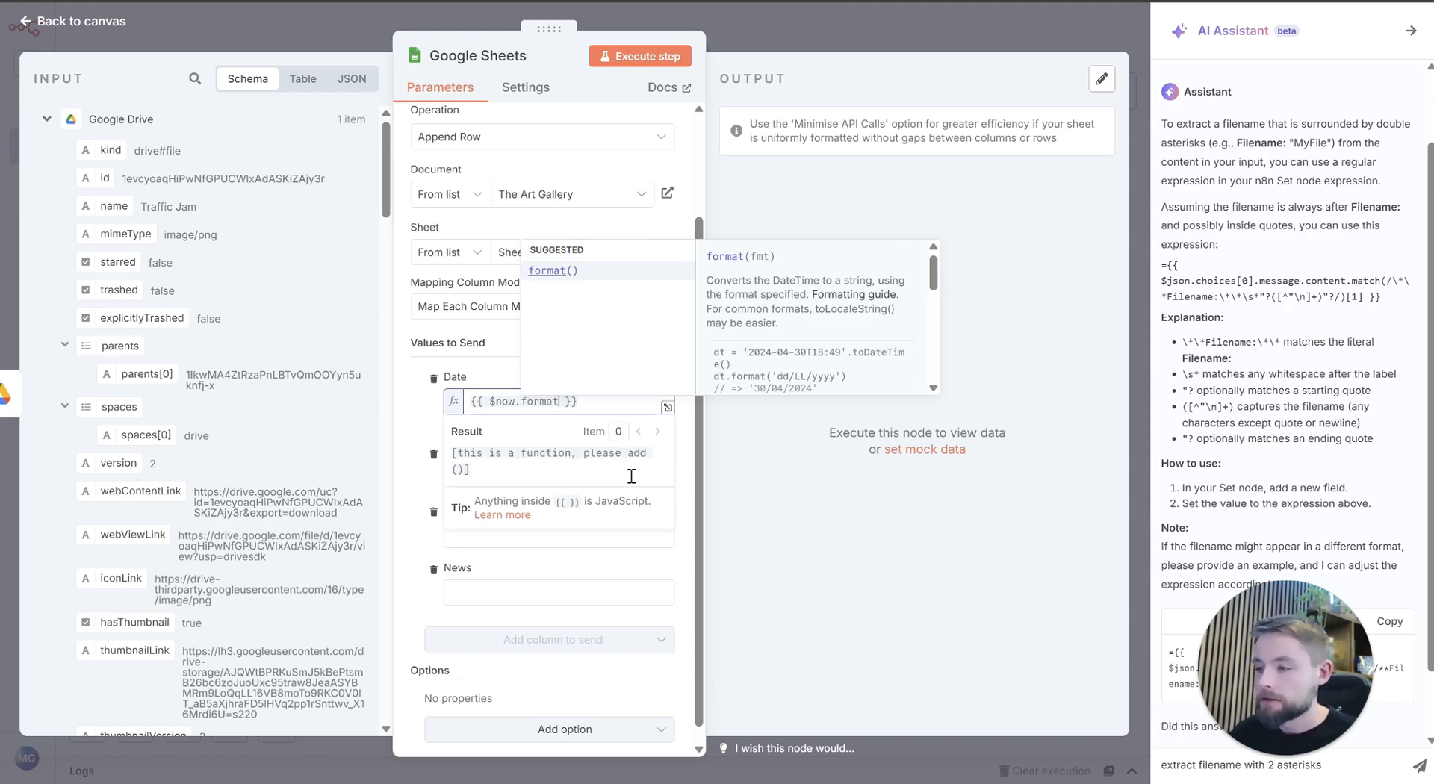
key(BackSpace)
key(BackSpace)
key(BackSpace)
key(BackSpace)
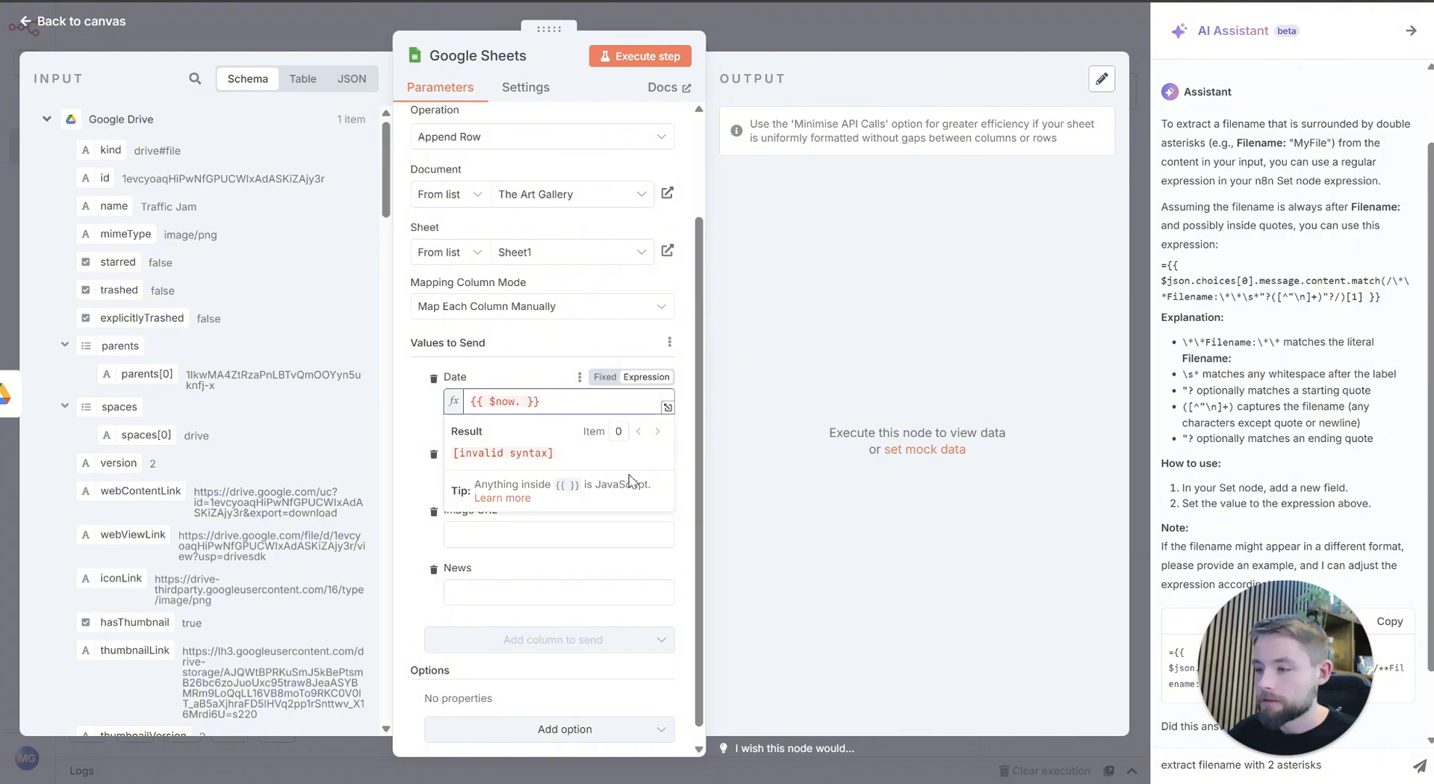
key(BackSpace)
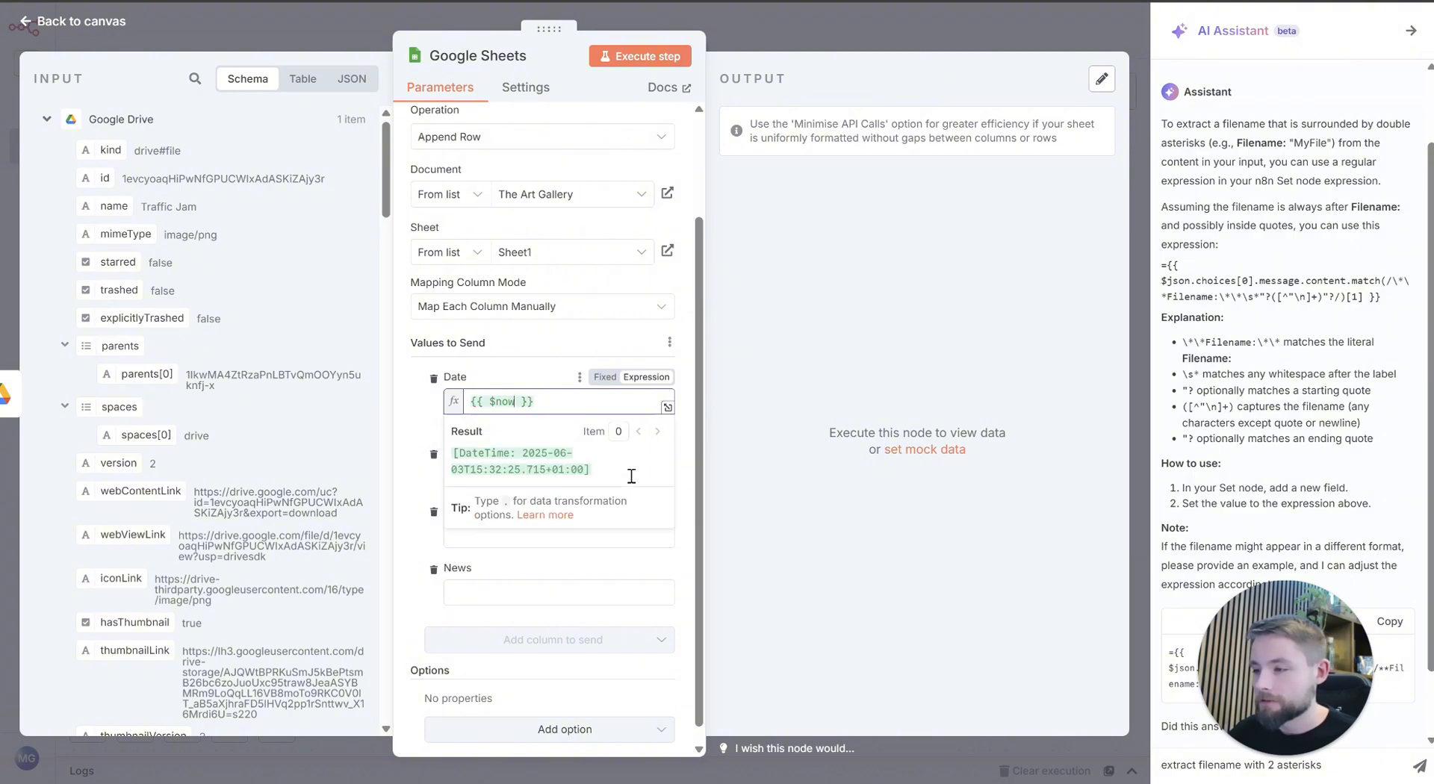
Step: Extend the Date expression with the suggested format function, making it {{ $now.format('yyyy-MM-dd') }}
text(.forma)
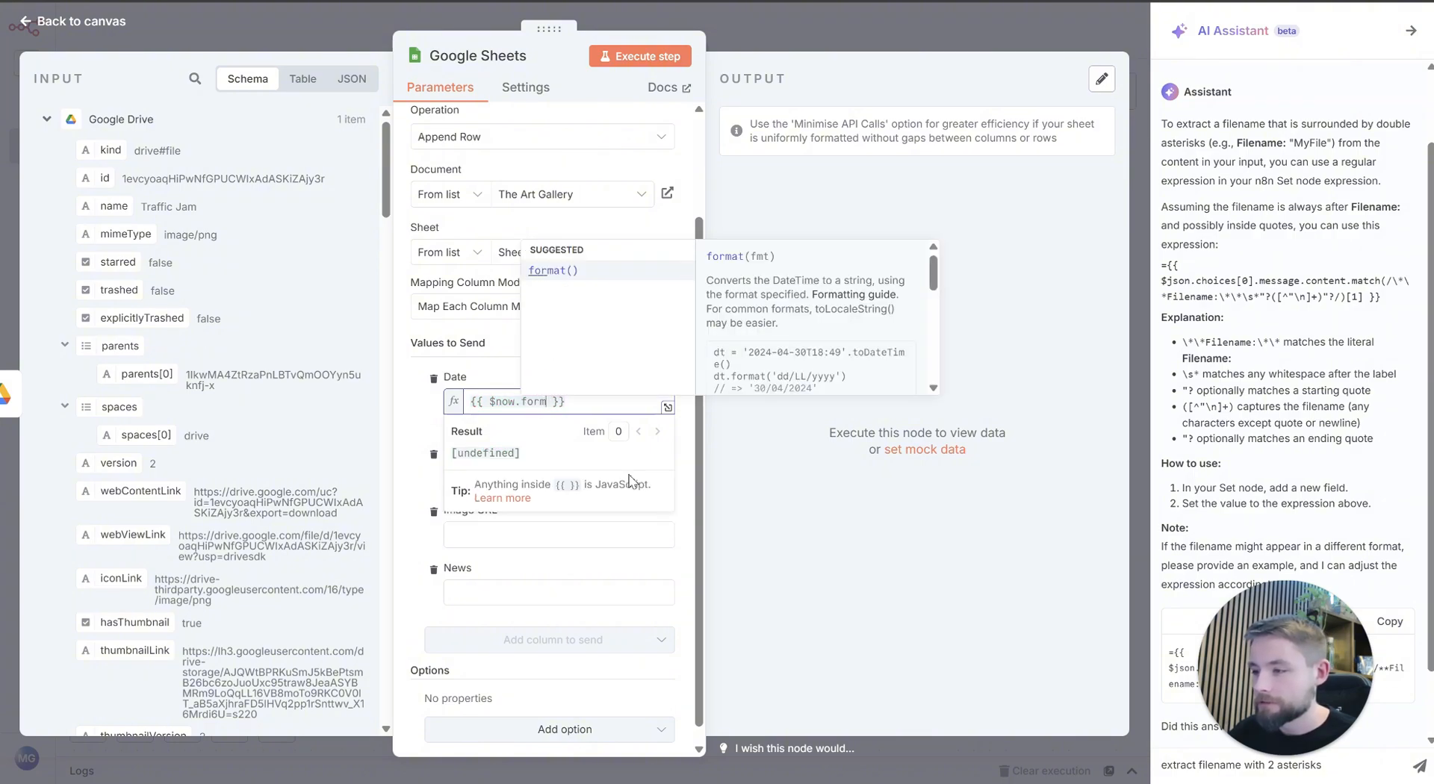
click(556, 274)
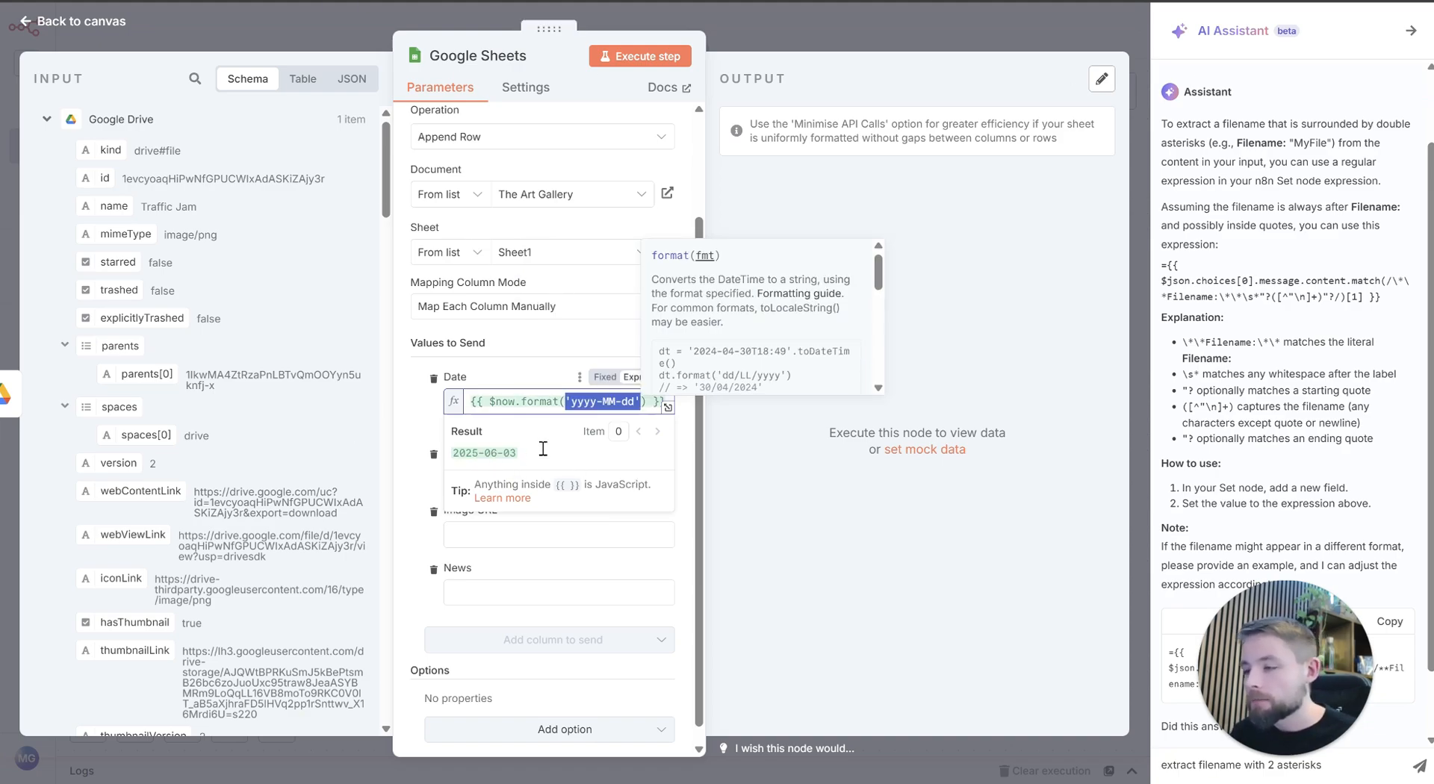
click(633, 401)
mouse_move(633, 402)
mouse_down()
mouse_move(572, 404)
mouse_move(648, 403)
mouse_up()
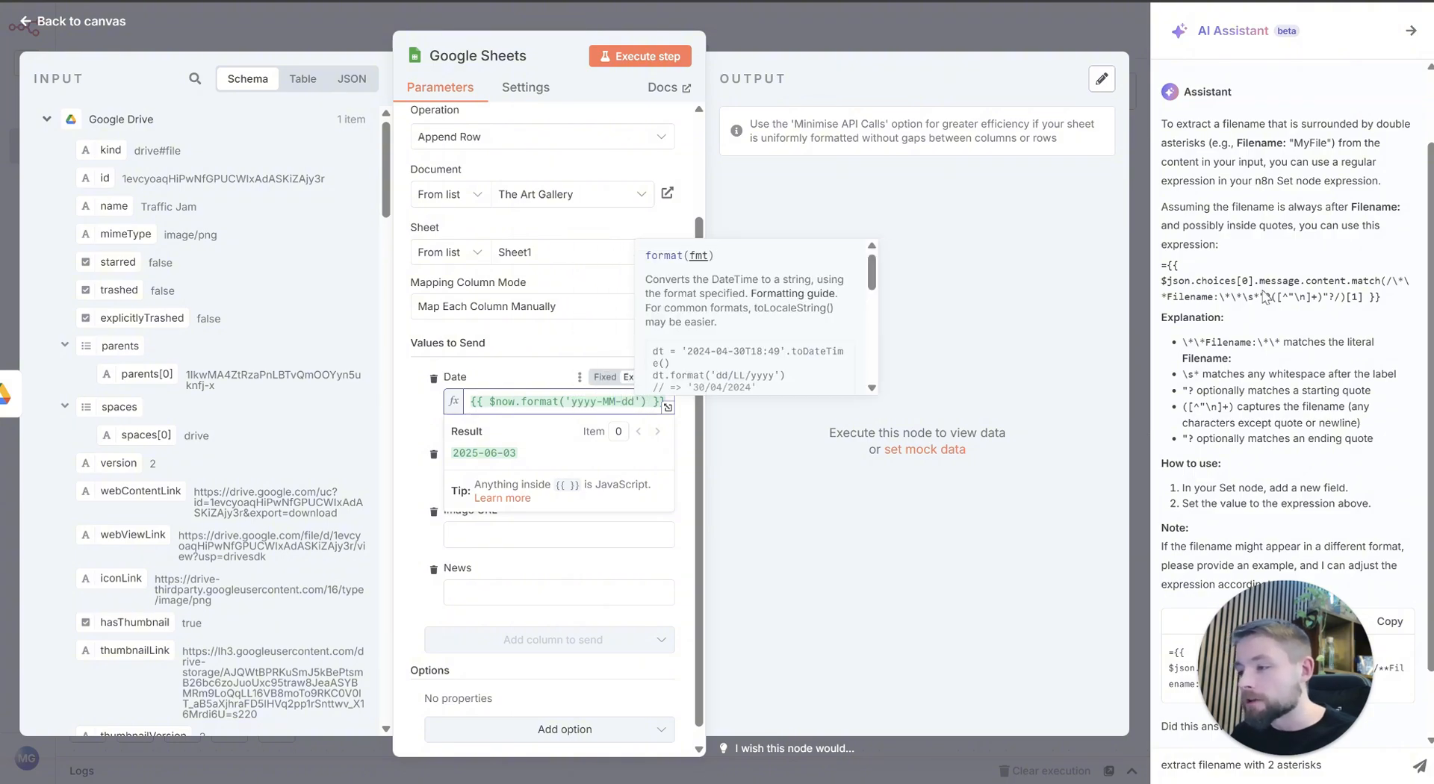
Step: Add hours and minutes to the Date expression's format, making it {{ $now.format('yyyy-MM-dd-HH:MM') }}
text(-HH)
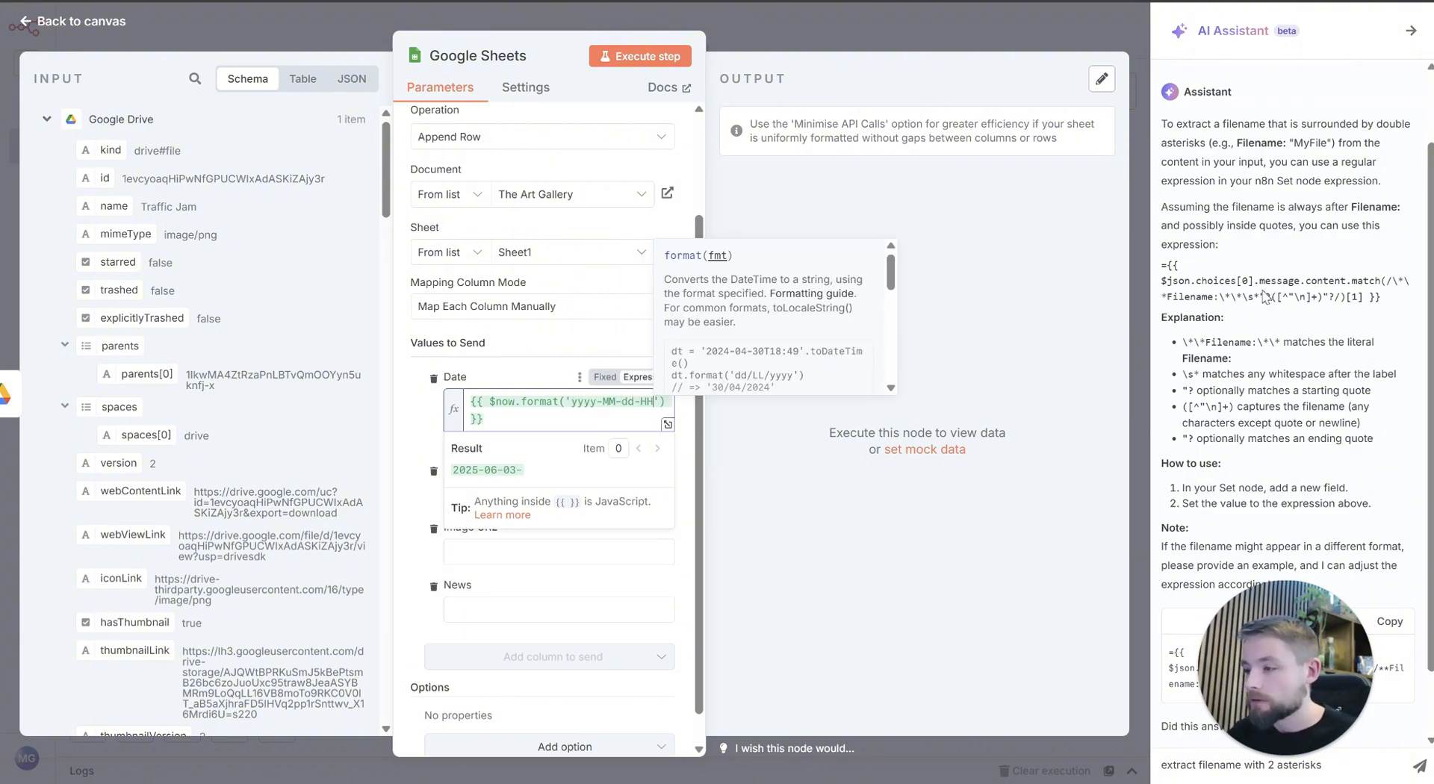
text(-MM)
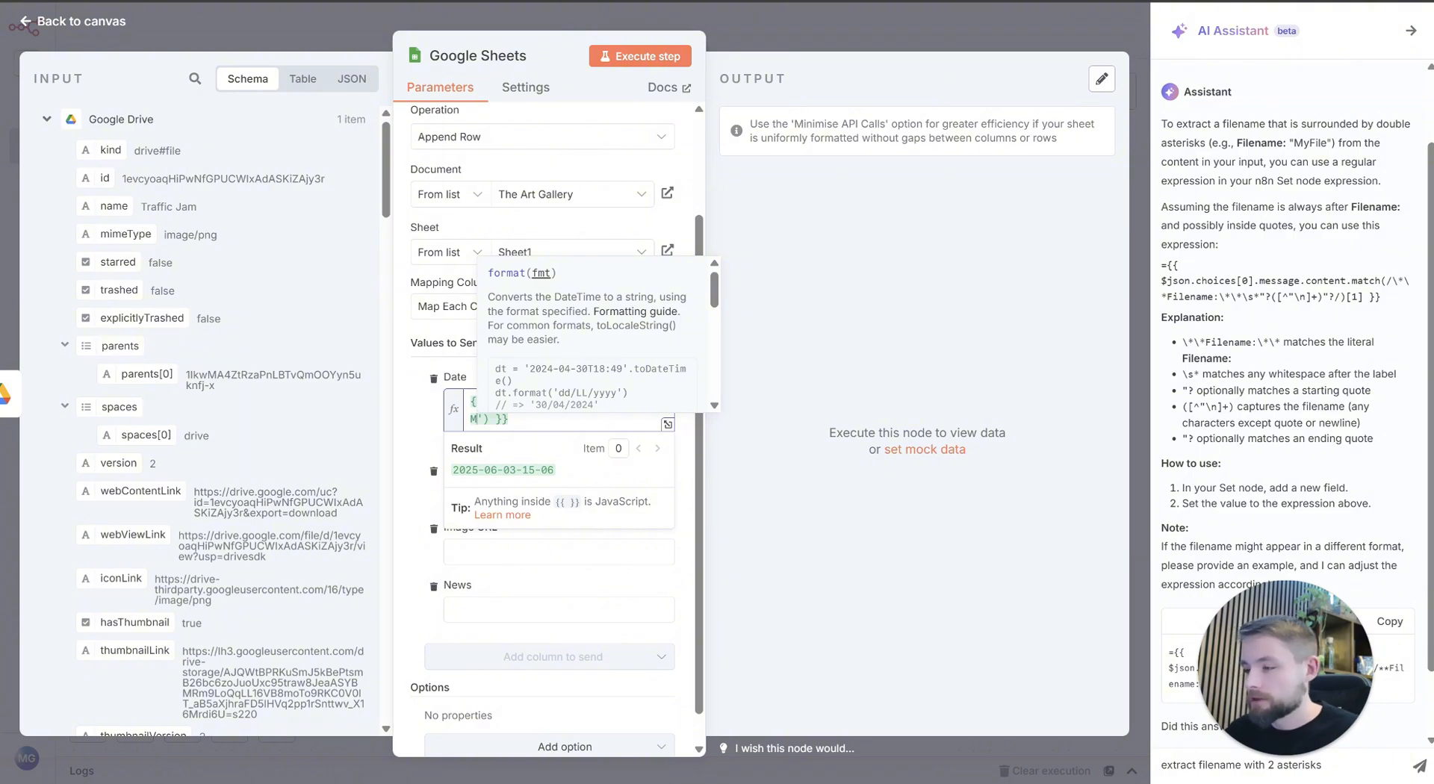
key(BackSpace)
key(BackSpace)
key(BackSpace)
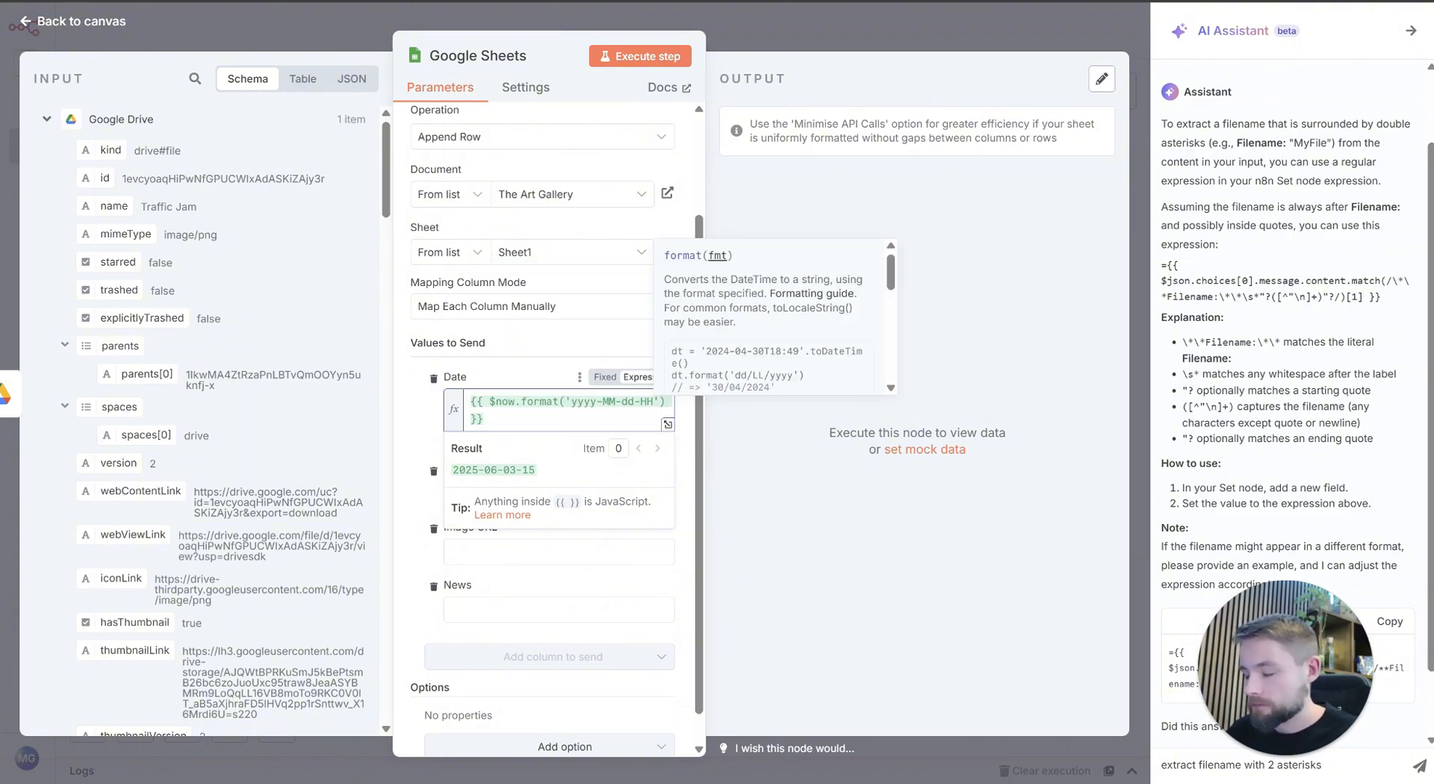
text(:MM)
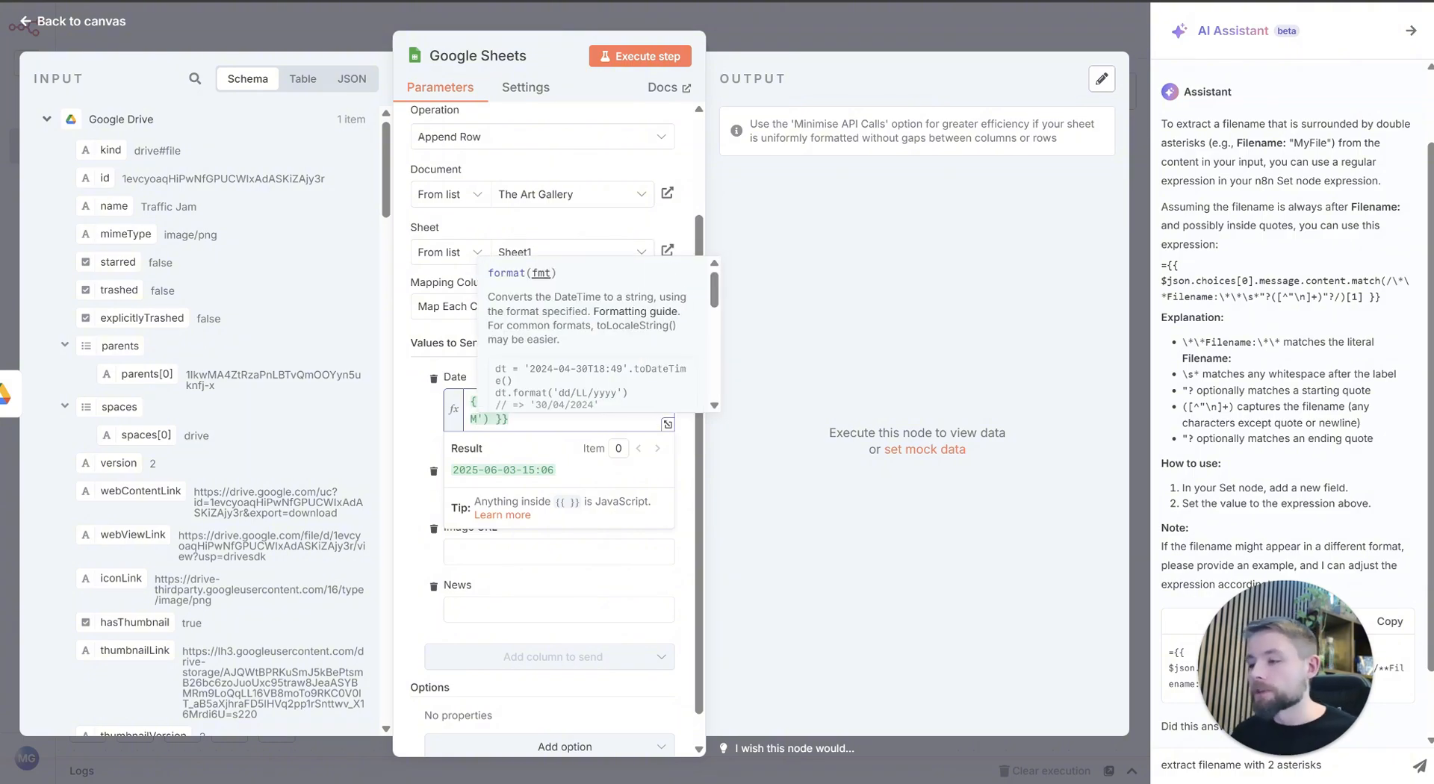
click(431, 440)
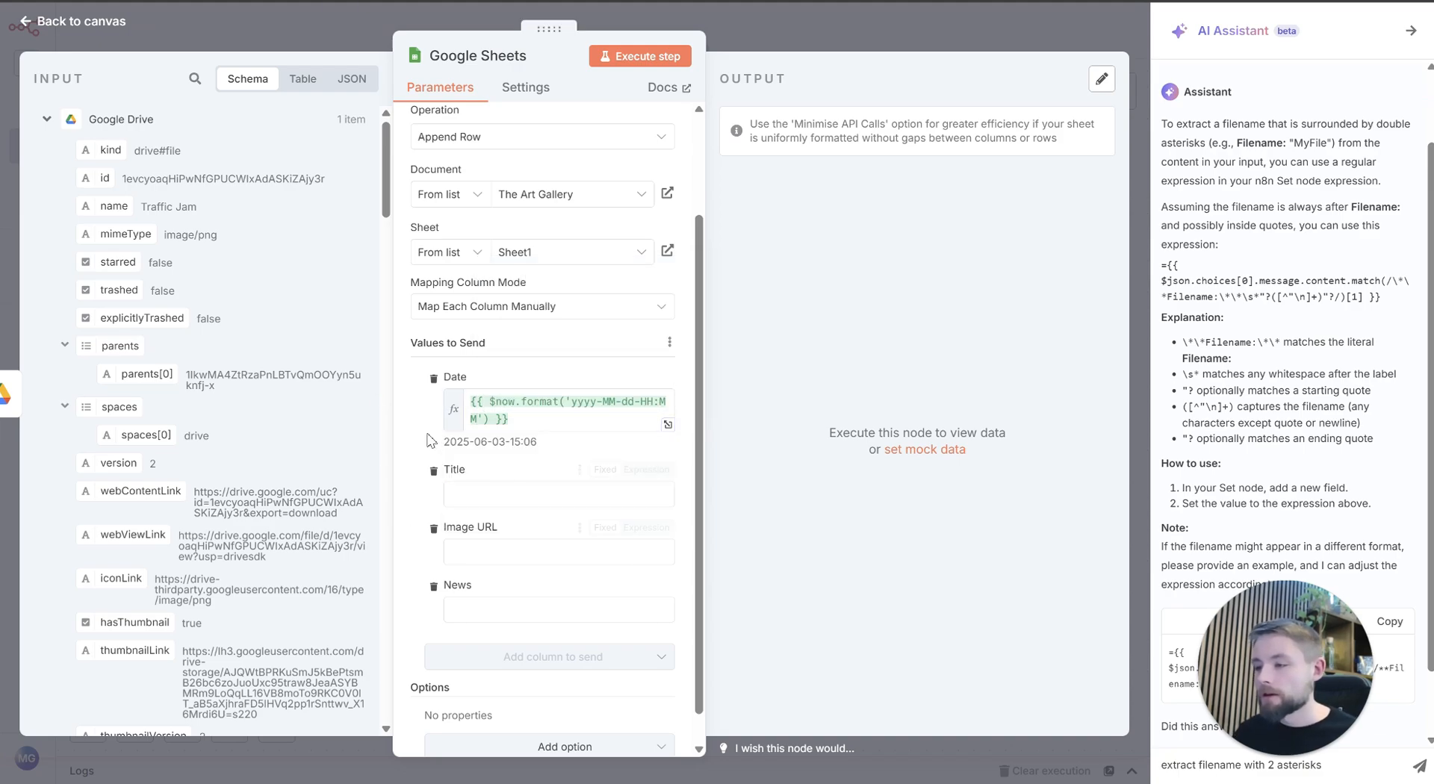
Step: Search the input data for "file" and map fileName from the Set Filename node to the Title column
click(196, 79)
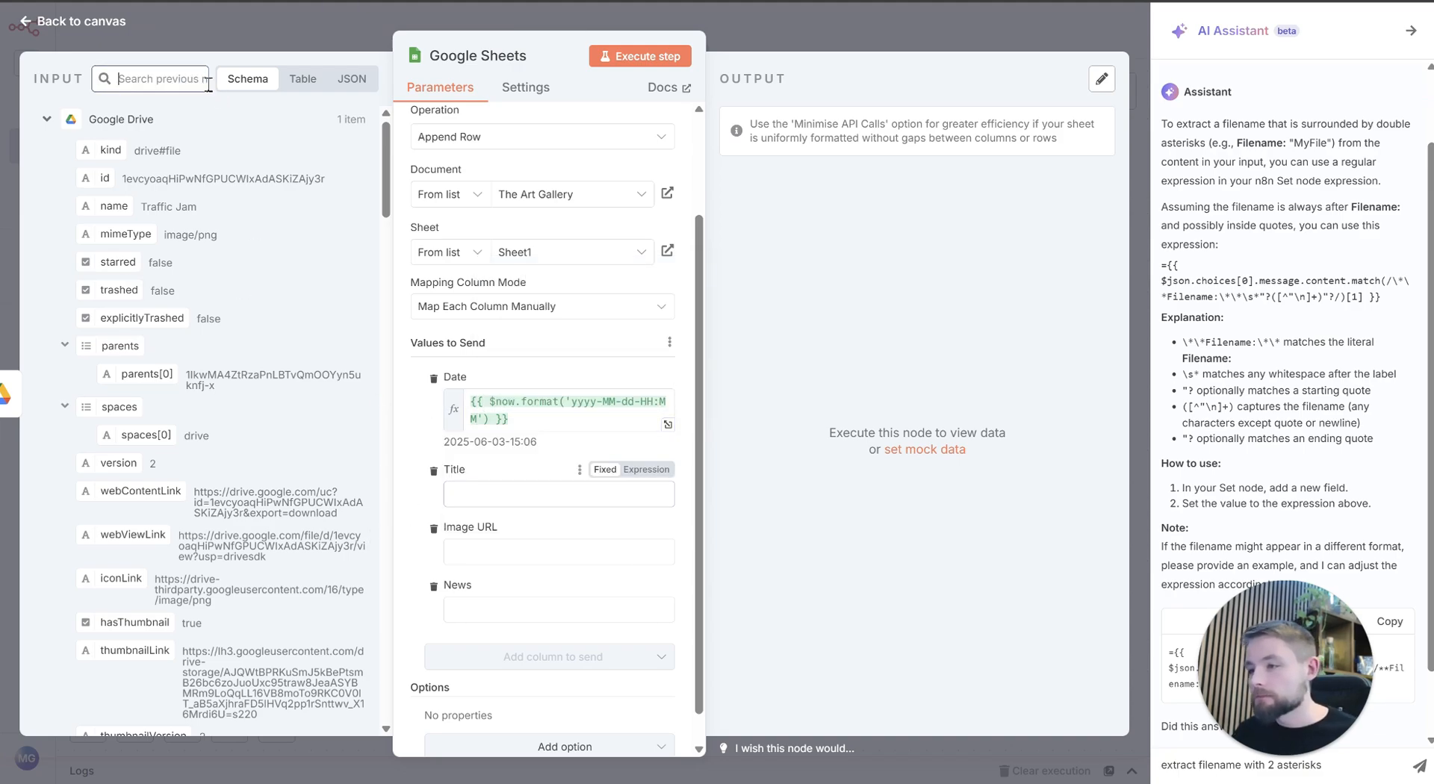
text(file)
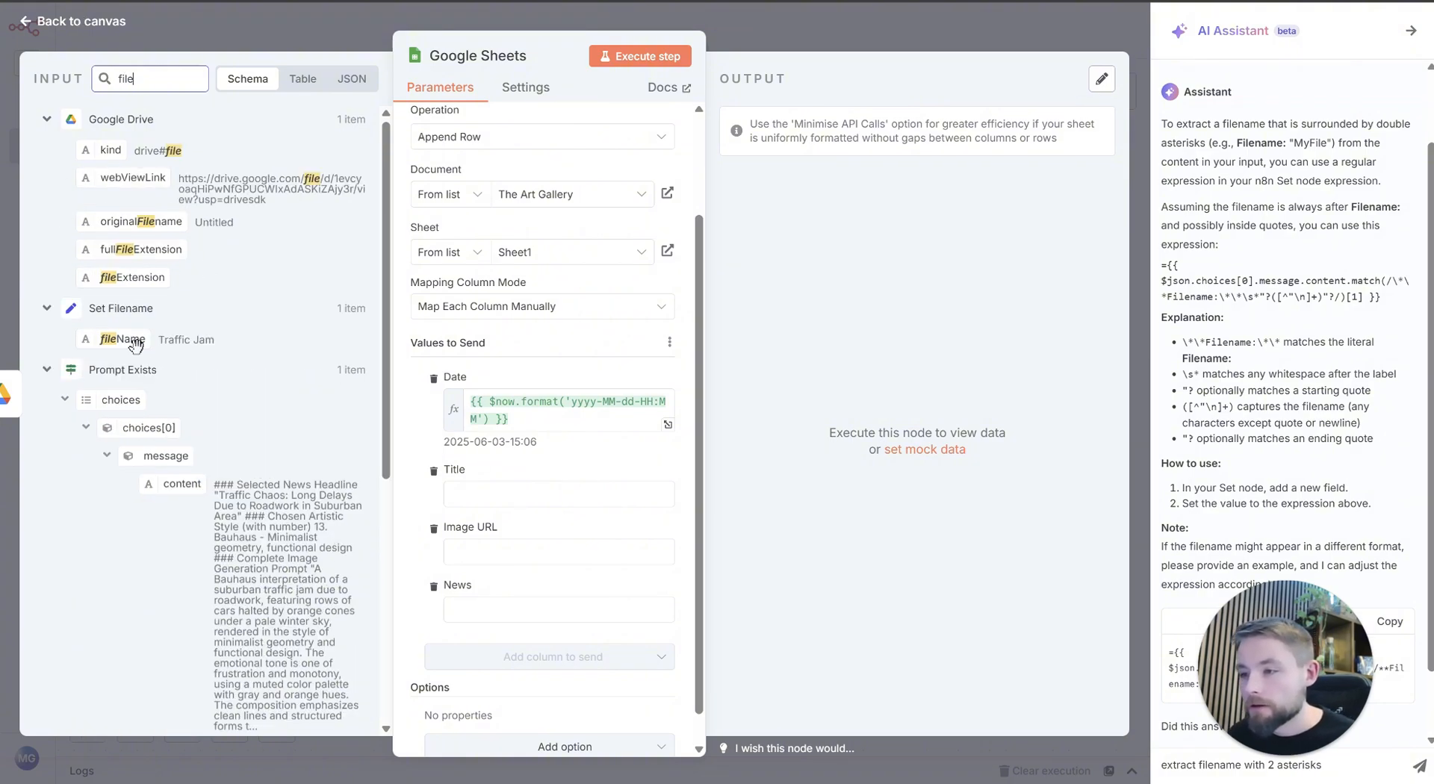
drag(133, 344, 569, 496)
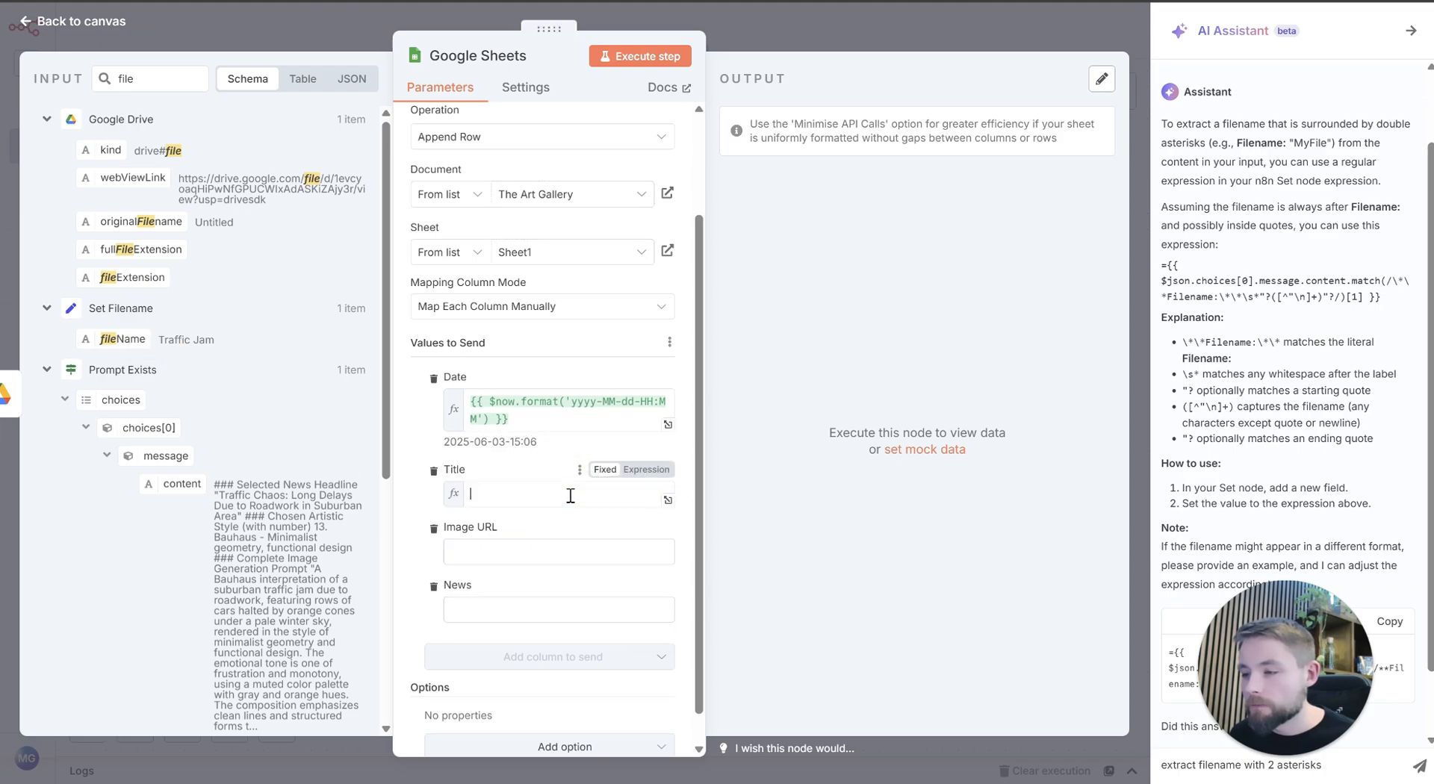
click(525, 475)
Step: Search the input data for "webview" and map Google Drive's webViewLink to the Image URL column
scroll(498, 518, down, 1)
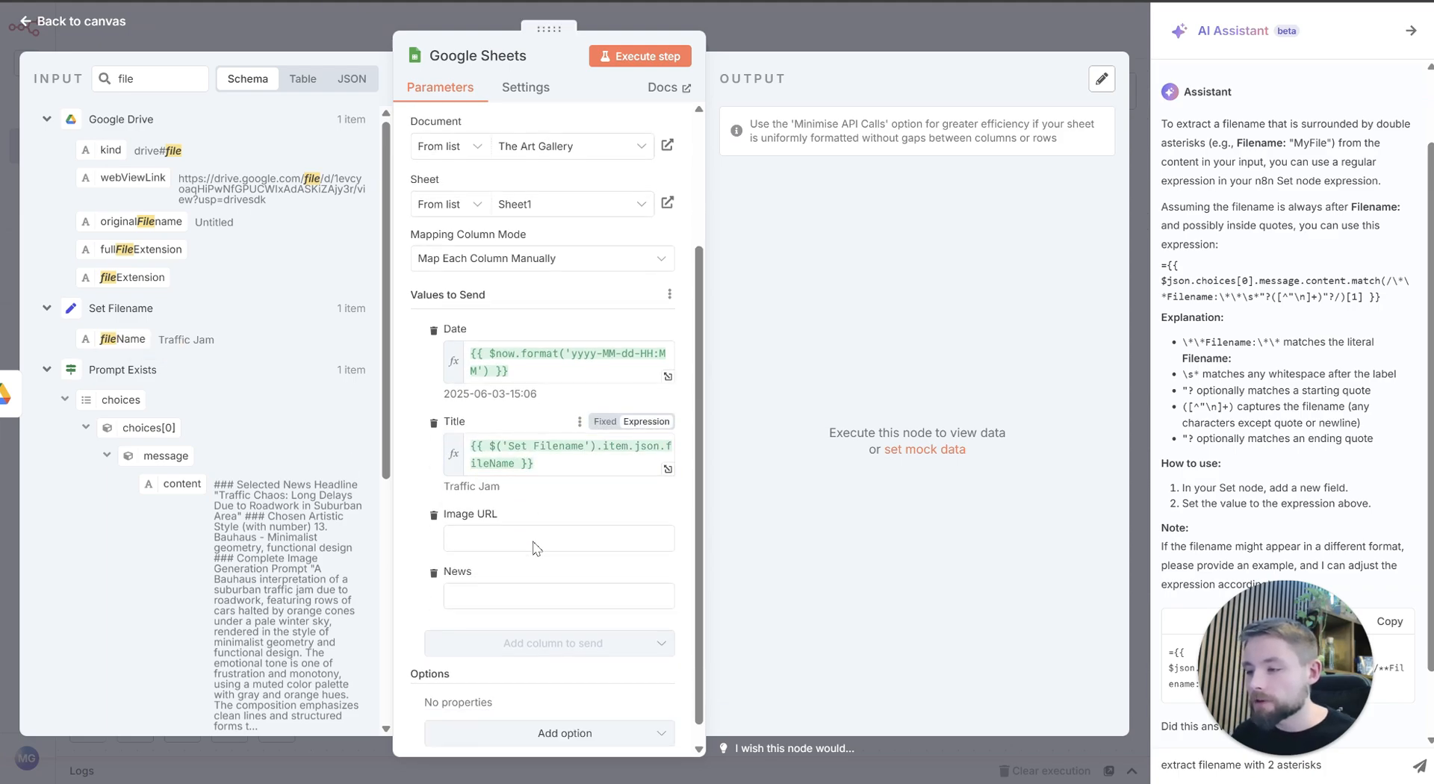
double_click(125, 79)
text(web)
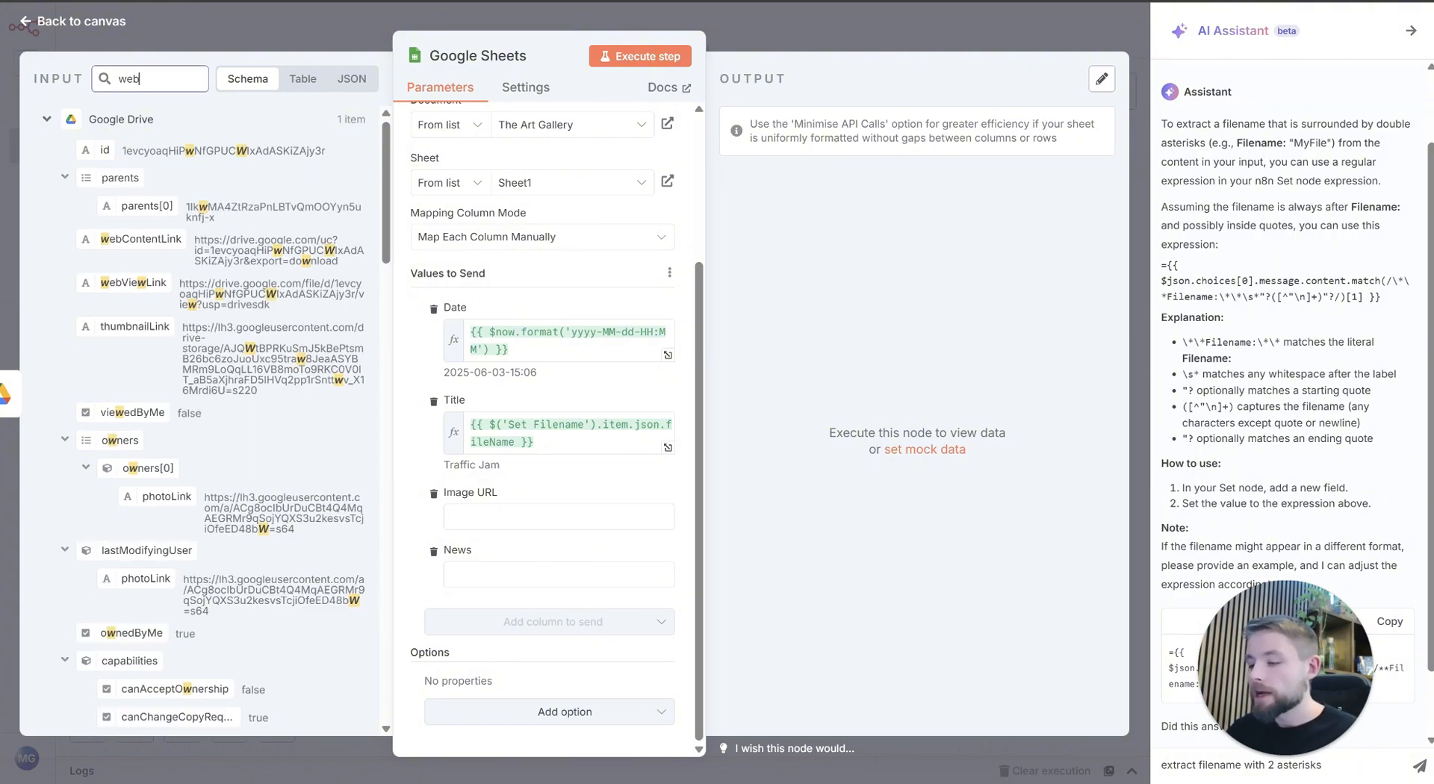
text(view)
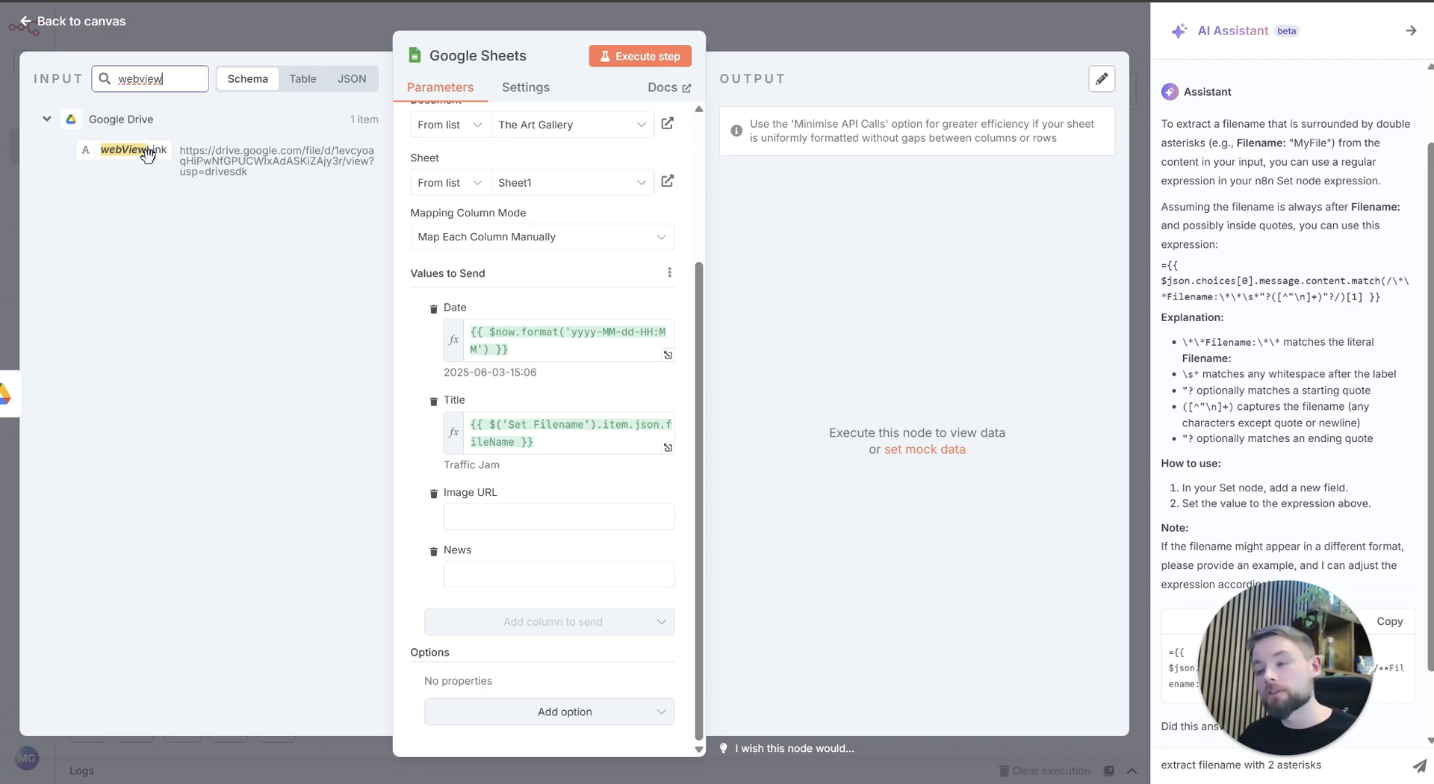
drag(147, 154, 490, 512)
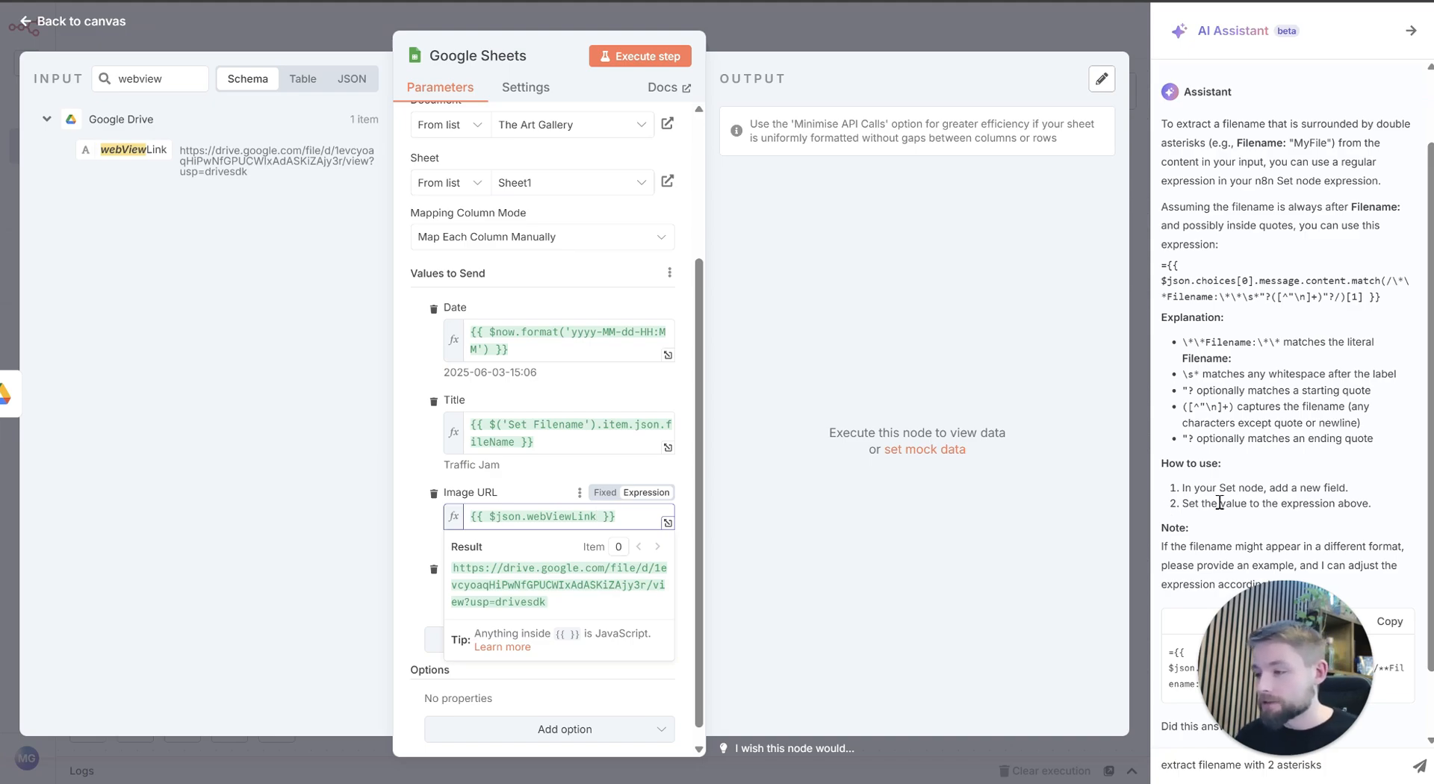
click(552, 465)
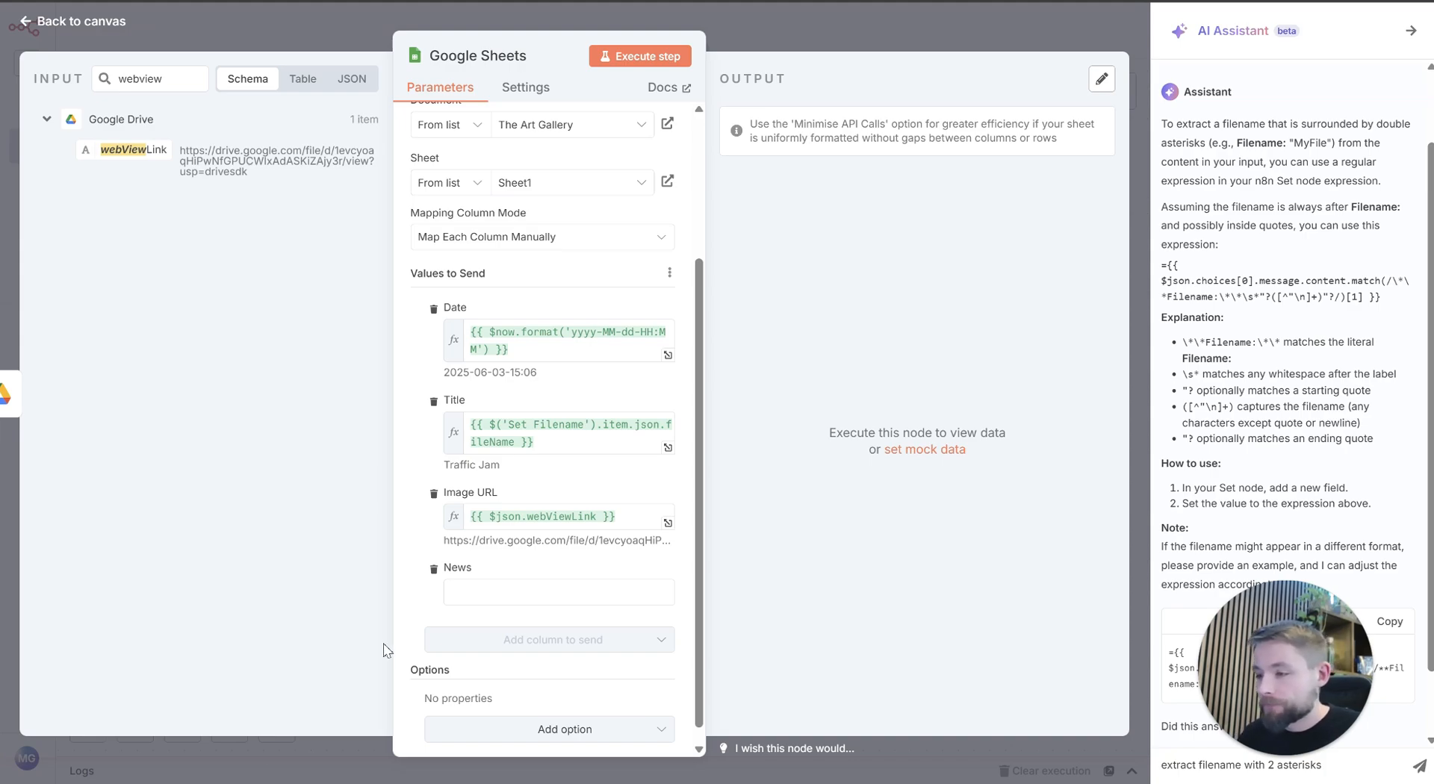
Step: Clear the input search and map newsHeadline from the Set Headline node to the News column
click(474, 590)
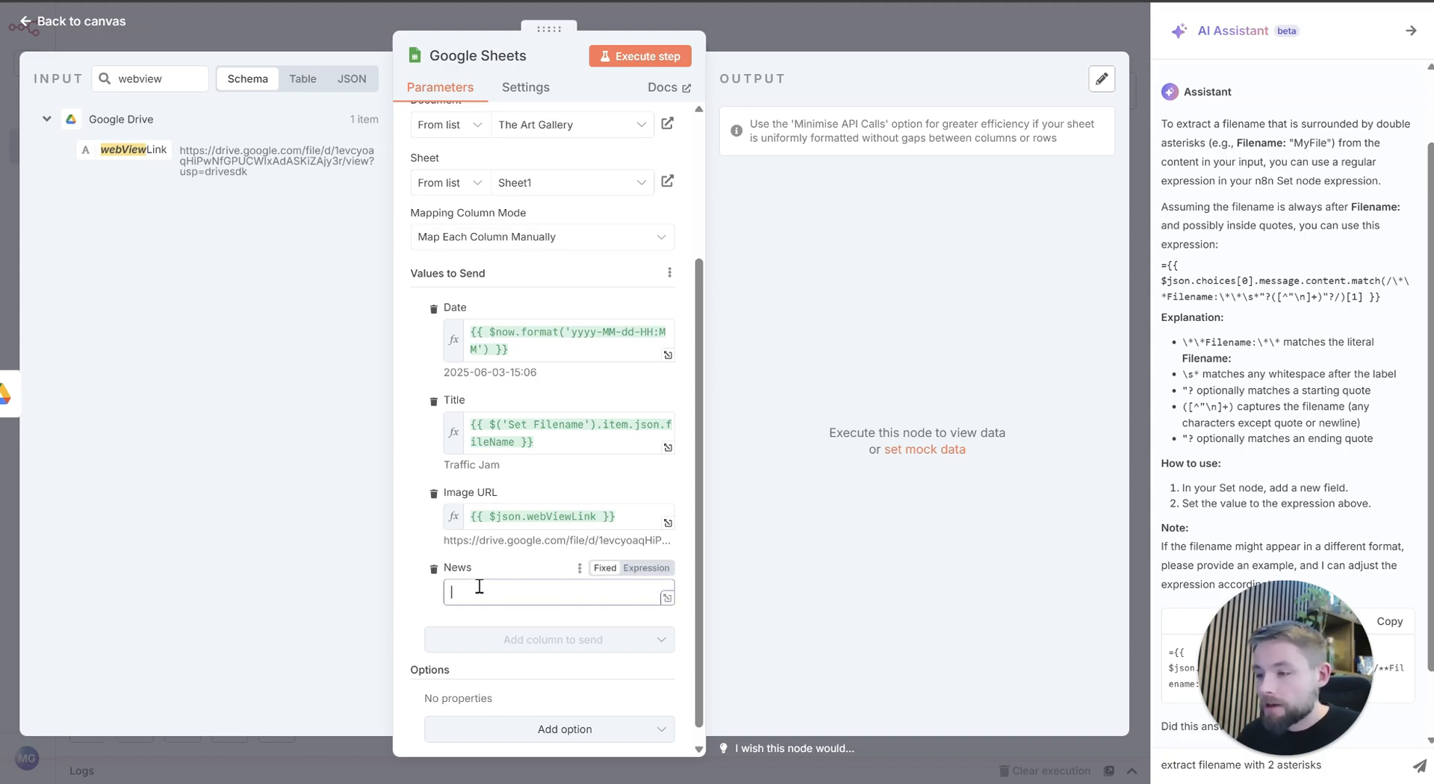
double_click(178, 79)
key(BackSpace)
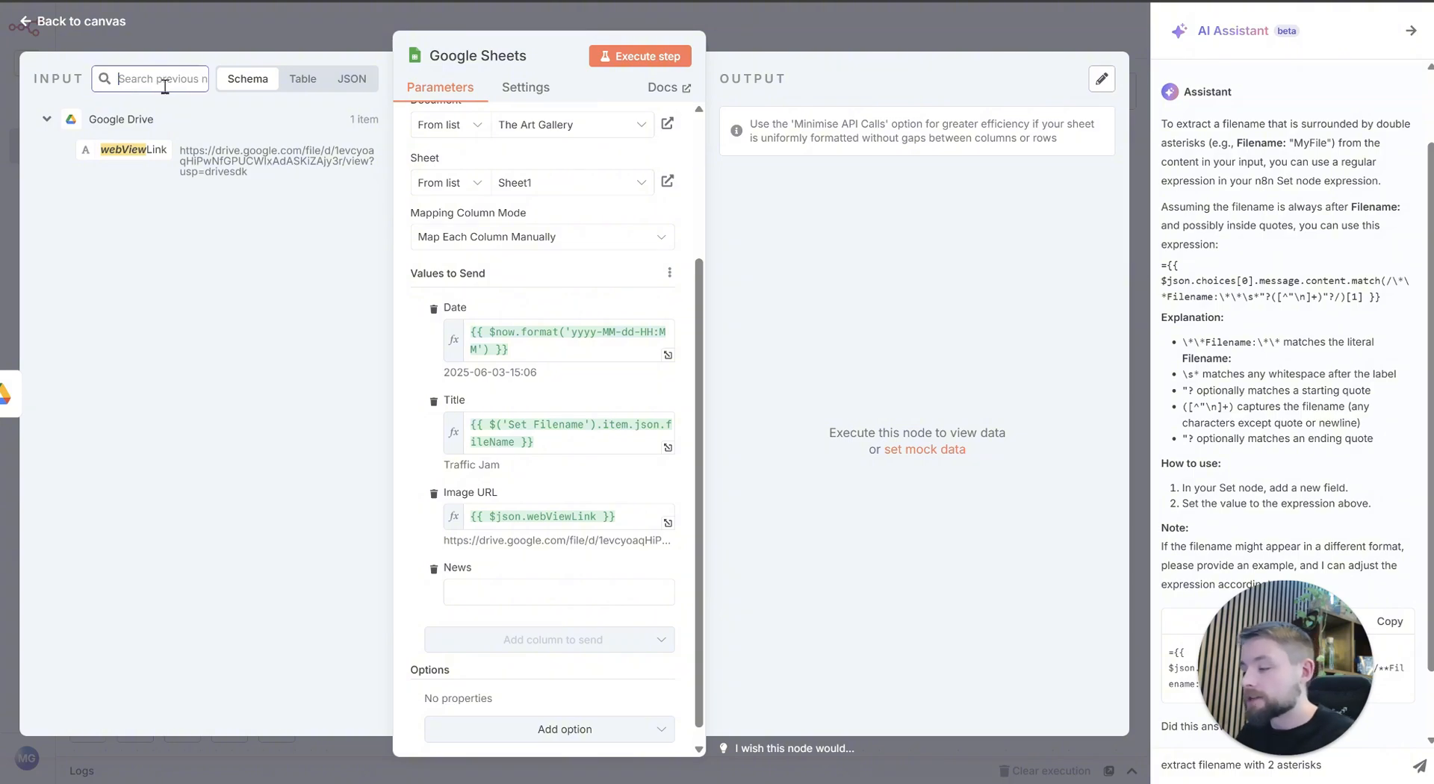
scroll(159, 306, down, 9)
scroll(159, 307, up, 8)
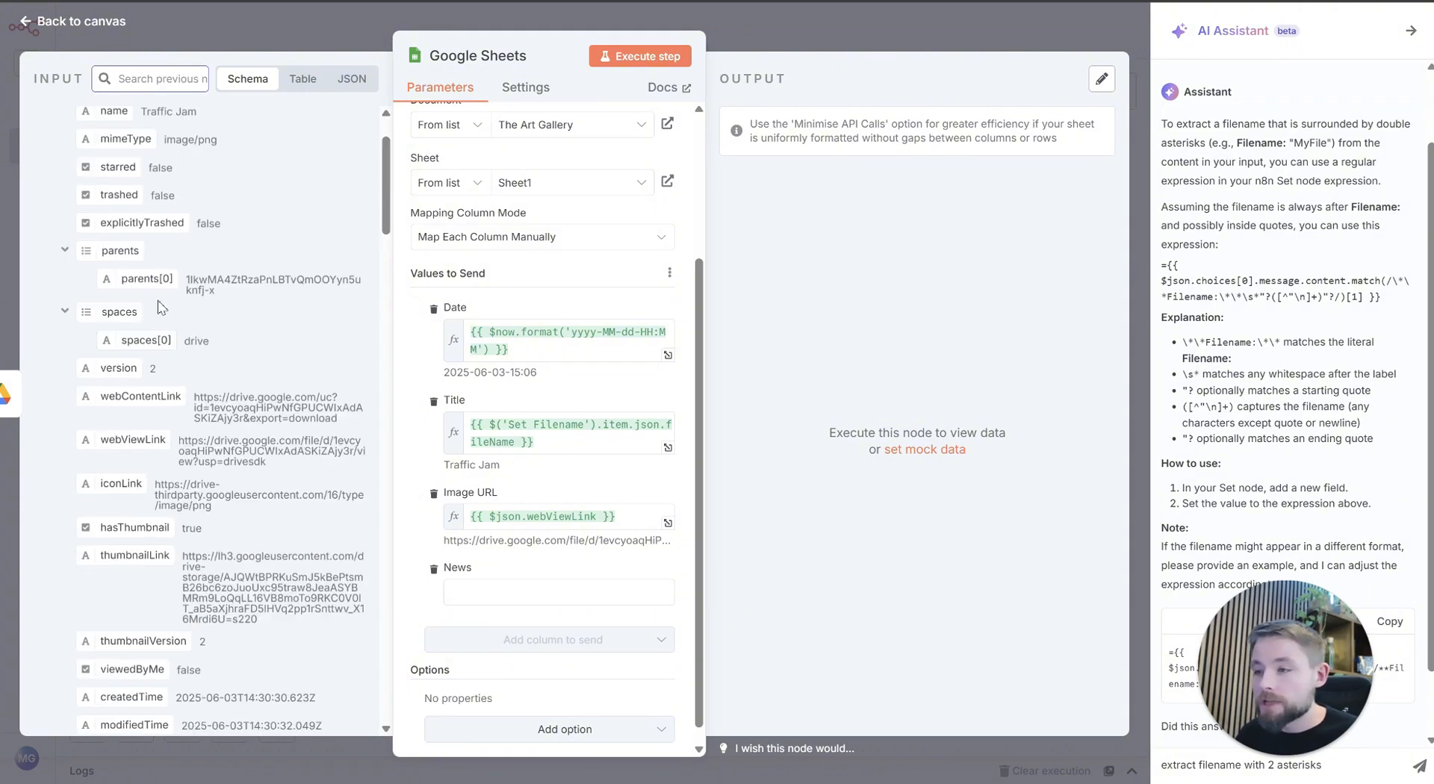
scroll(159, 307, up, 3)
click(46, 119)
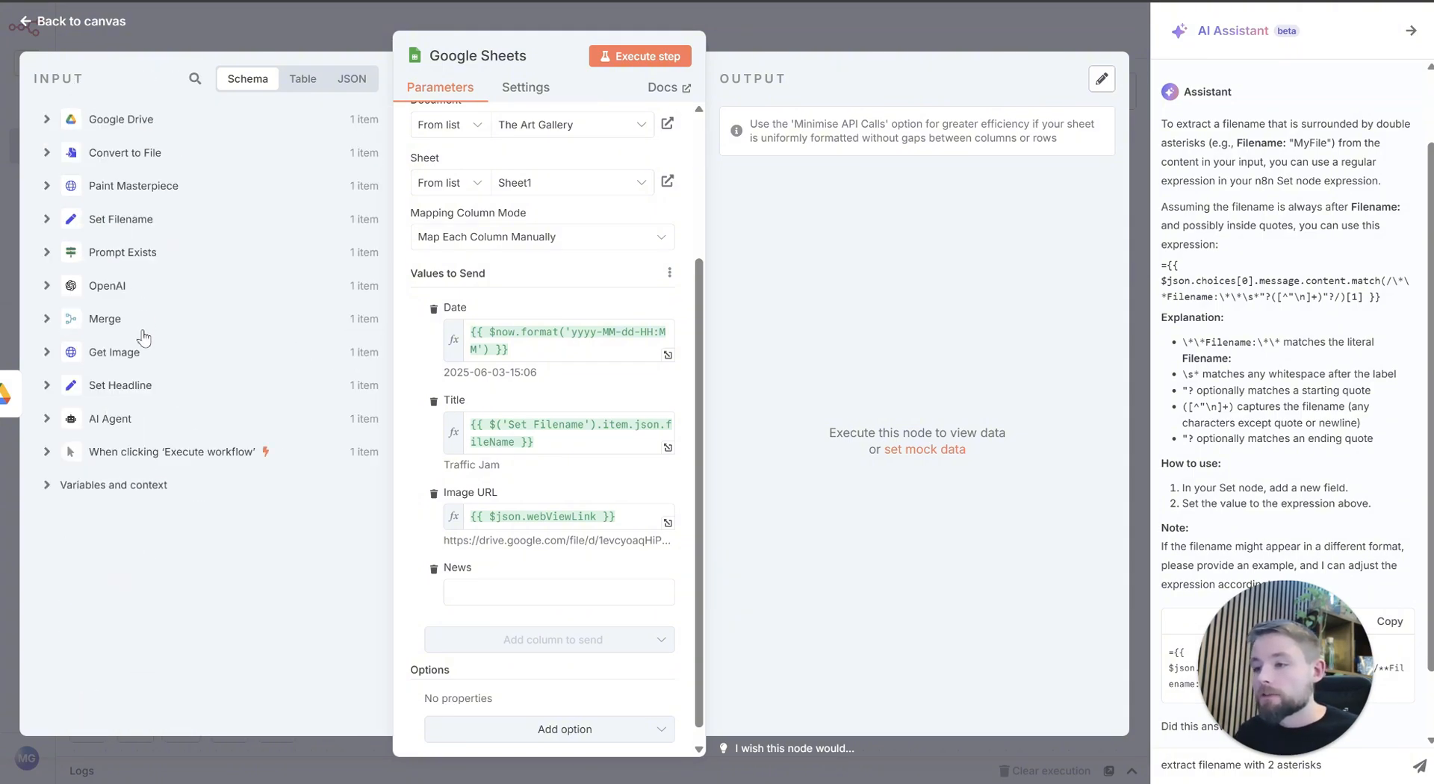
click(137, 388)
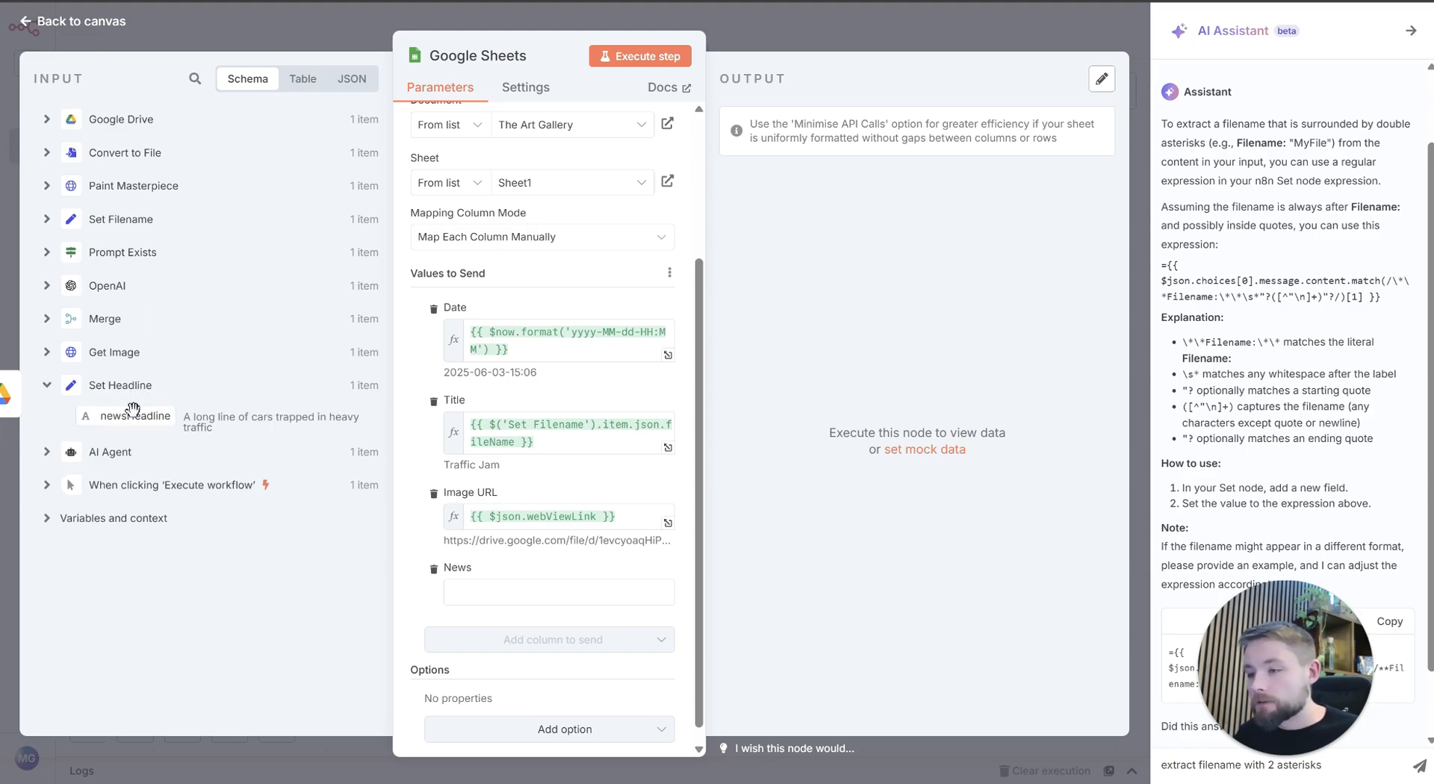
drag(132, 409, 490, 592)
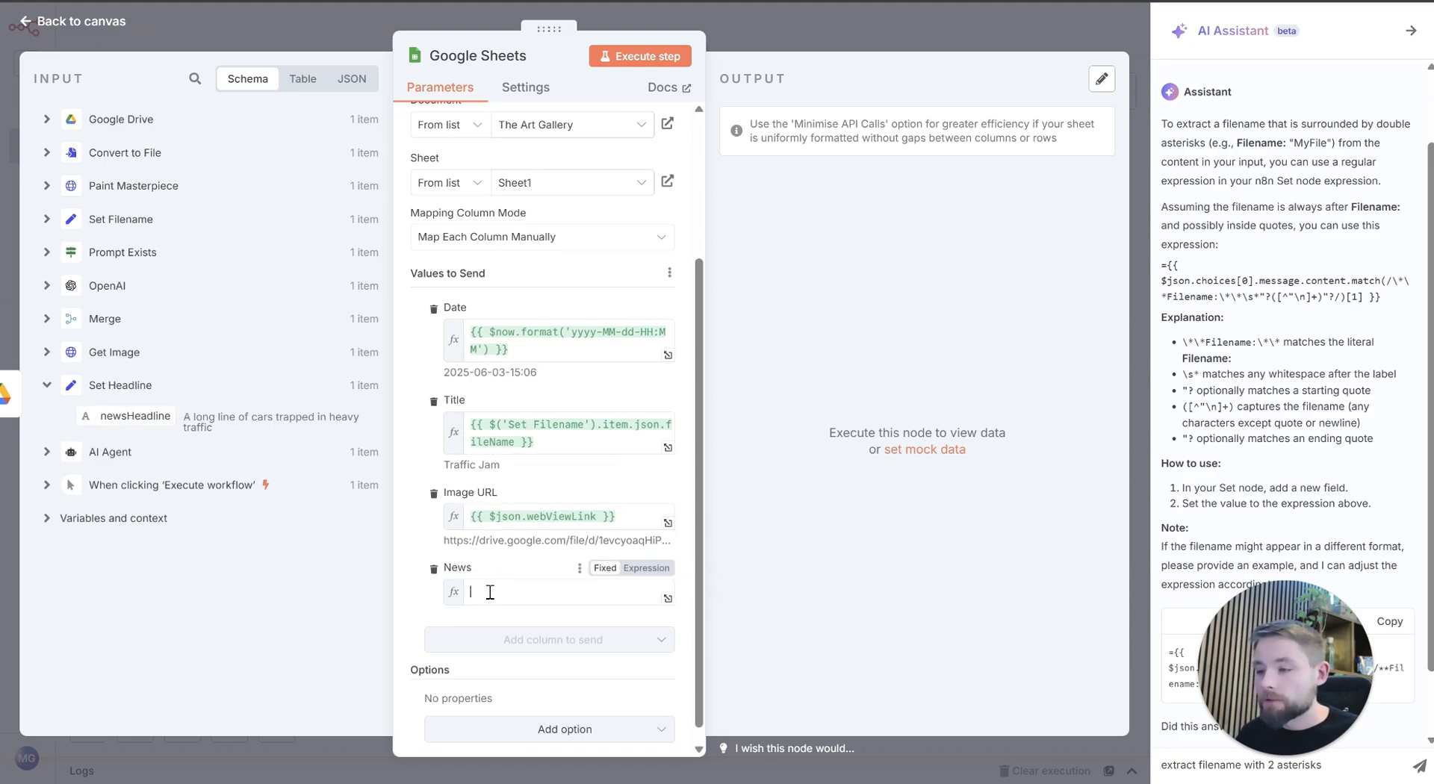
click(519, 283)
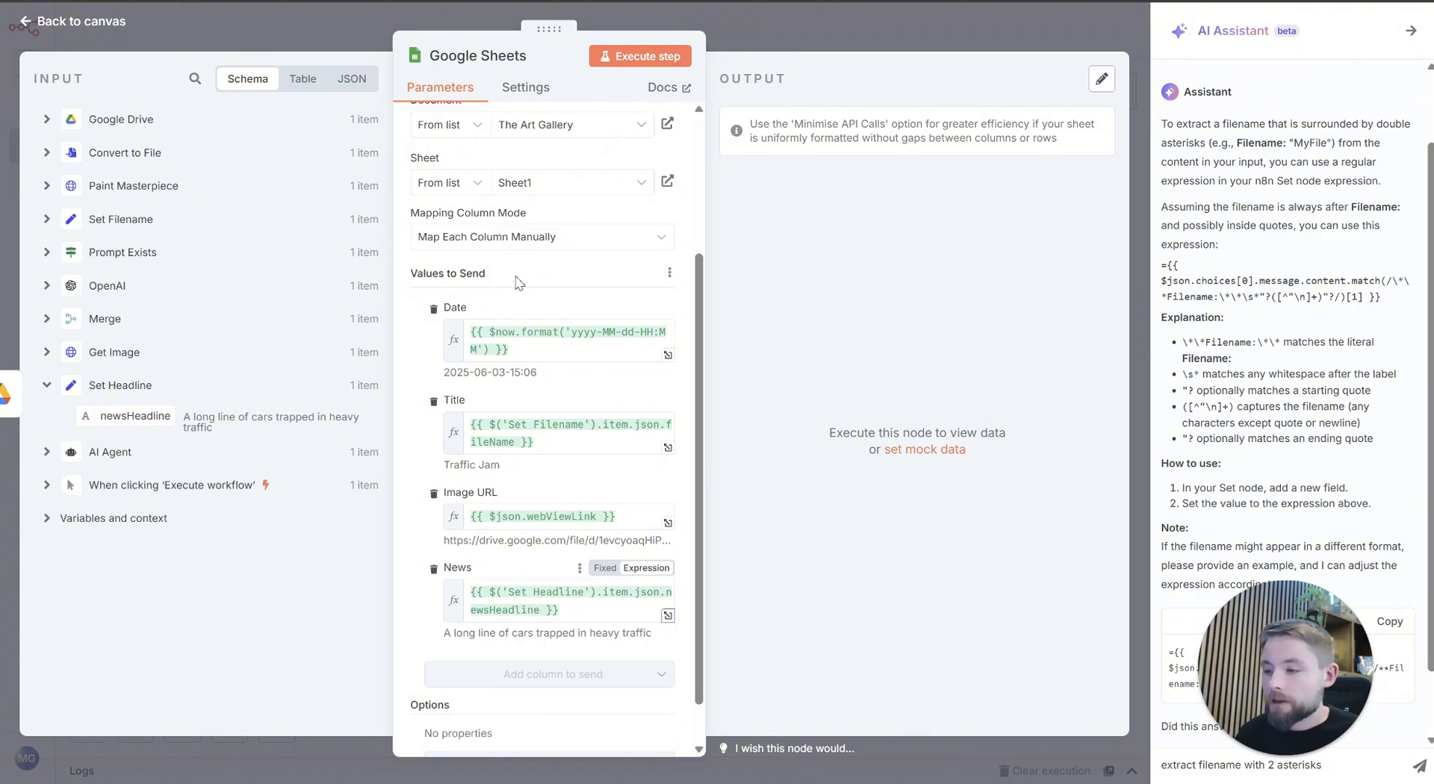
Step: Execute the Google Sheets step and check the newly appended row 13 in The Art Gallery spreadsheet in Google Sheets
scroll(567, 419, down, 1)
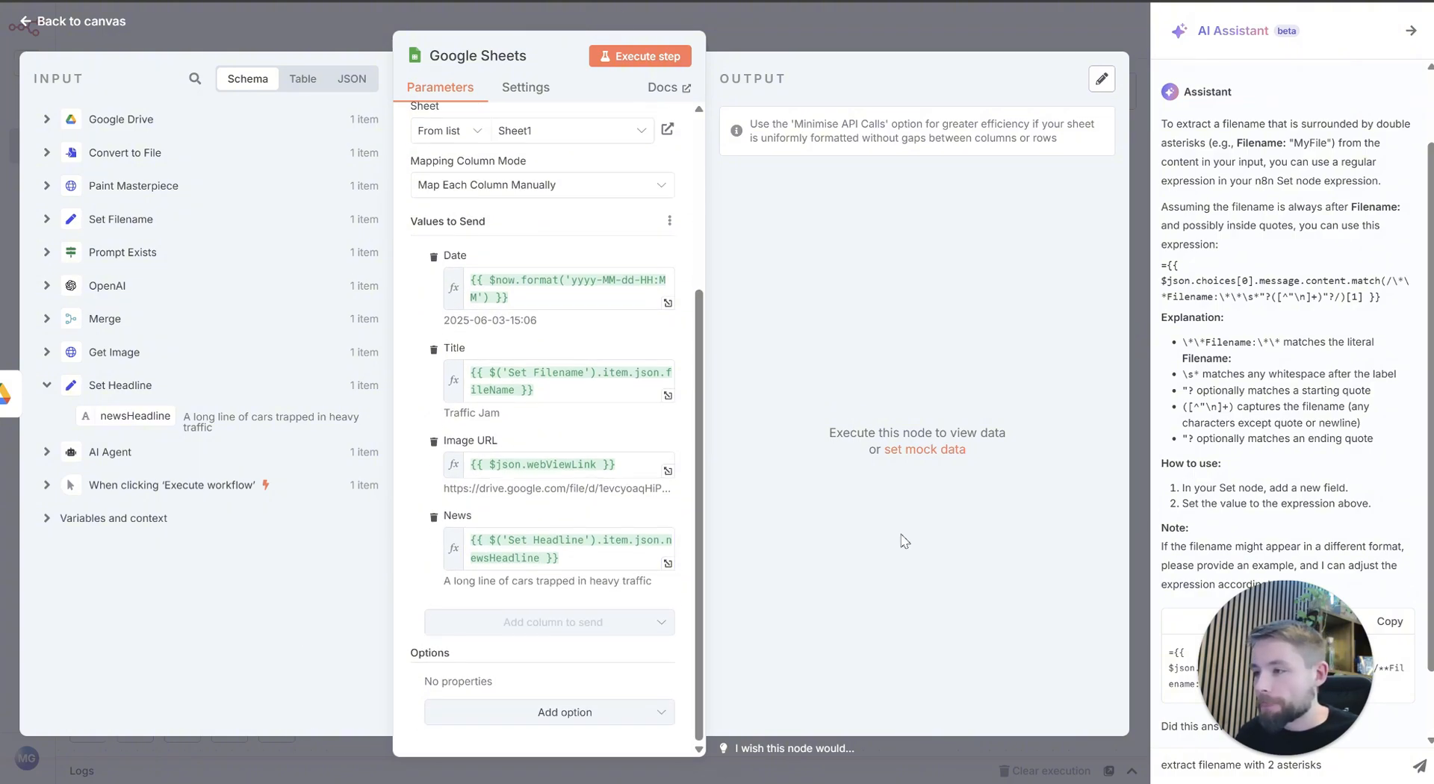
click(644, 57)
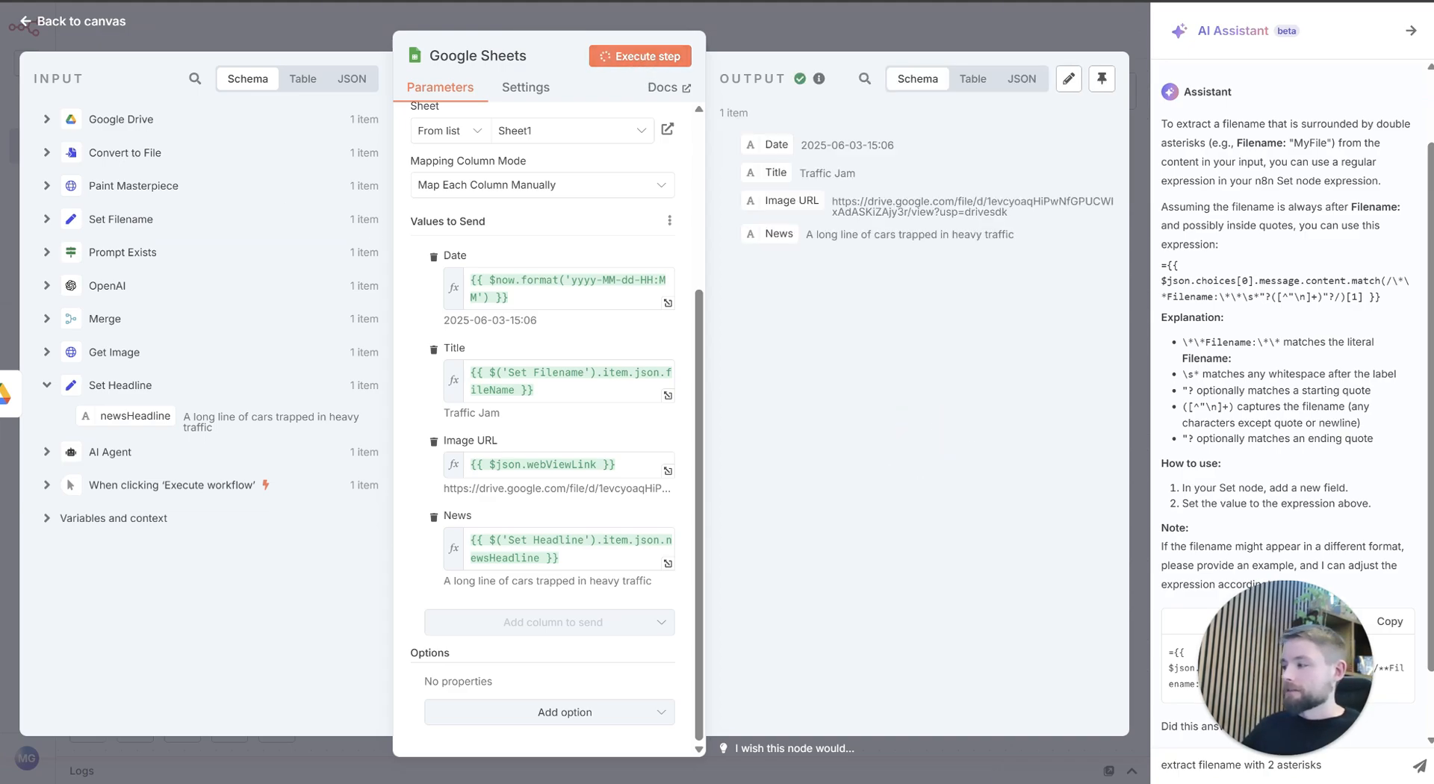
click(953, 26)
drag(691, 390, 1020, 478)
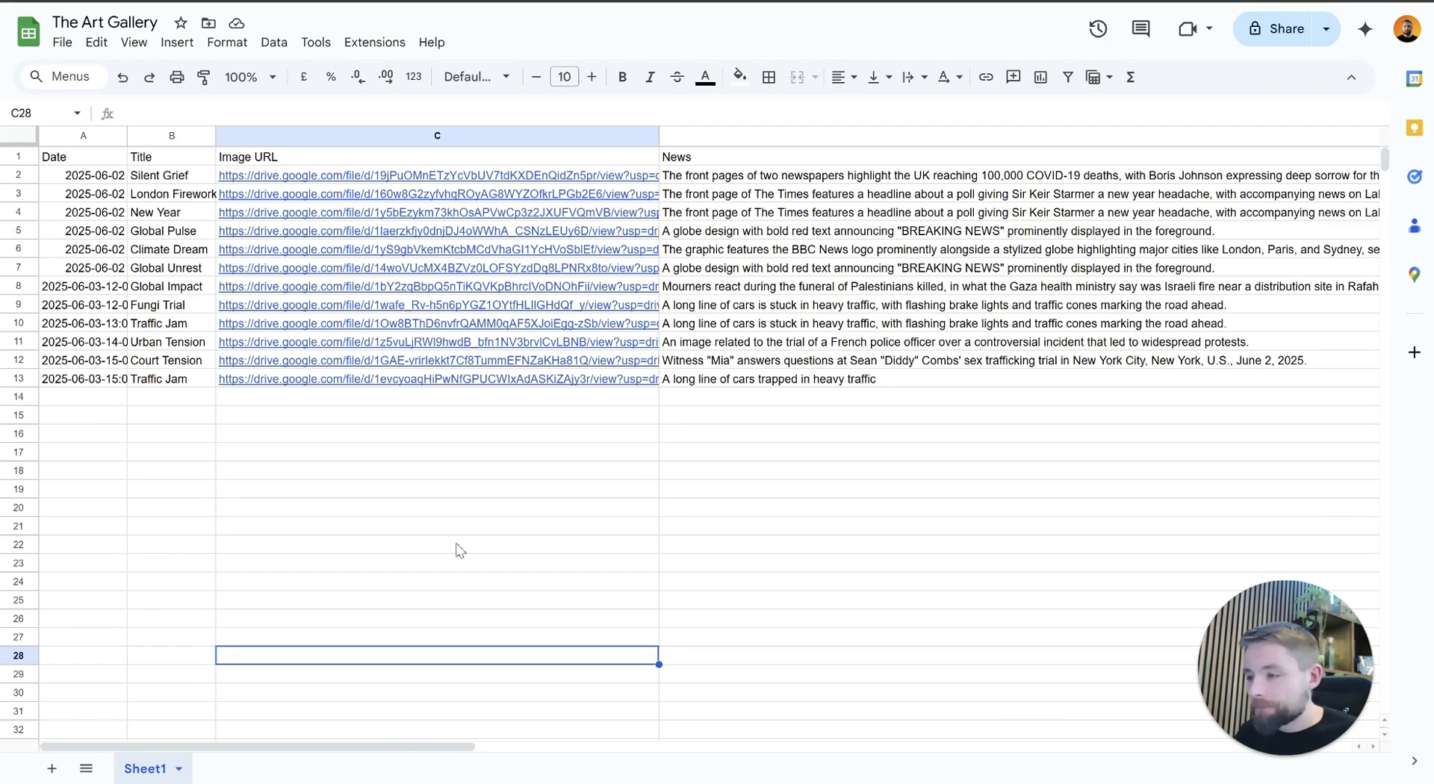
drag(111, 381, 812, 386)
click(833, 505)
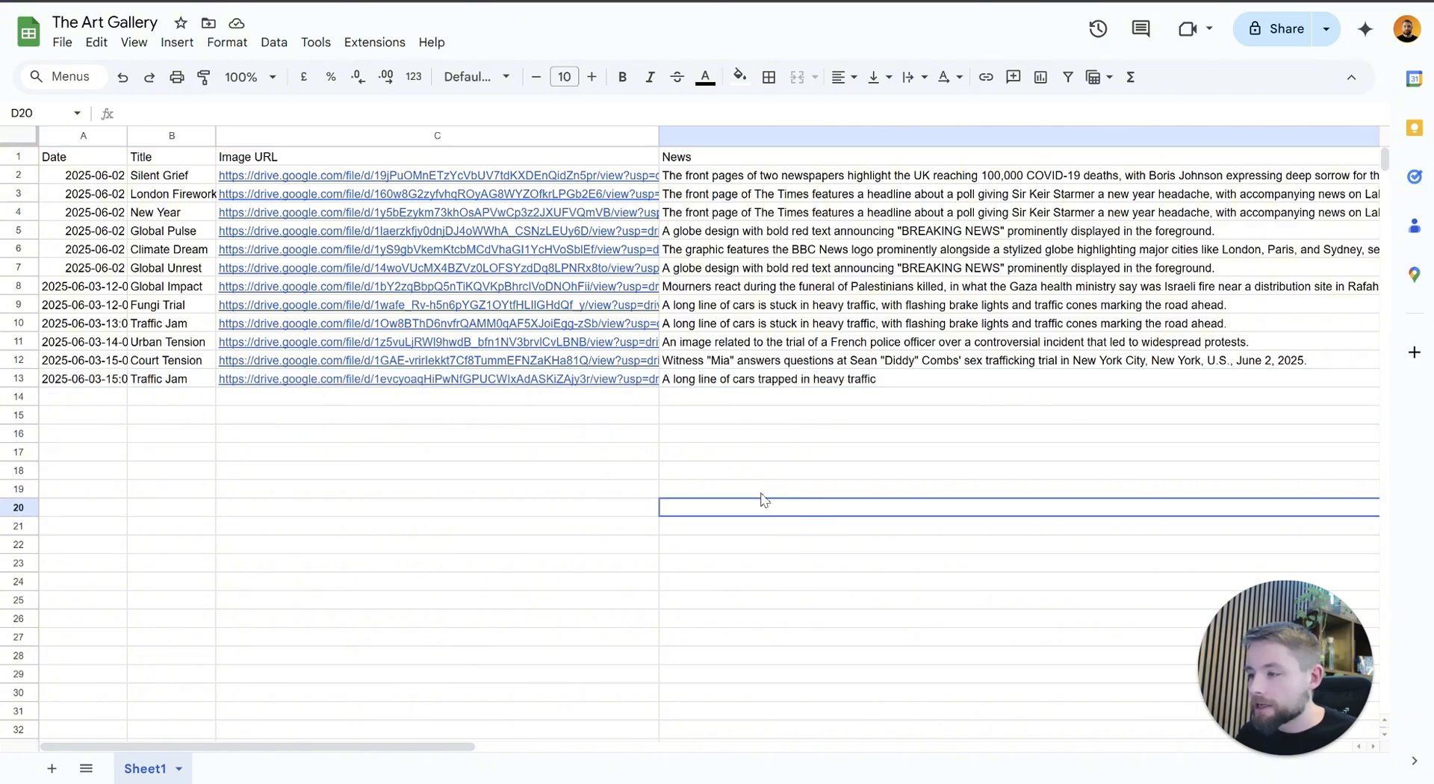
Step: Open the Google Drive image linked under Image URL in row 13 and inspect the artwork
mouse_move(372, 384)
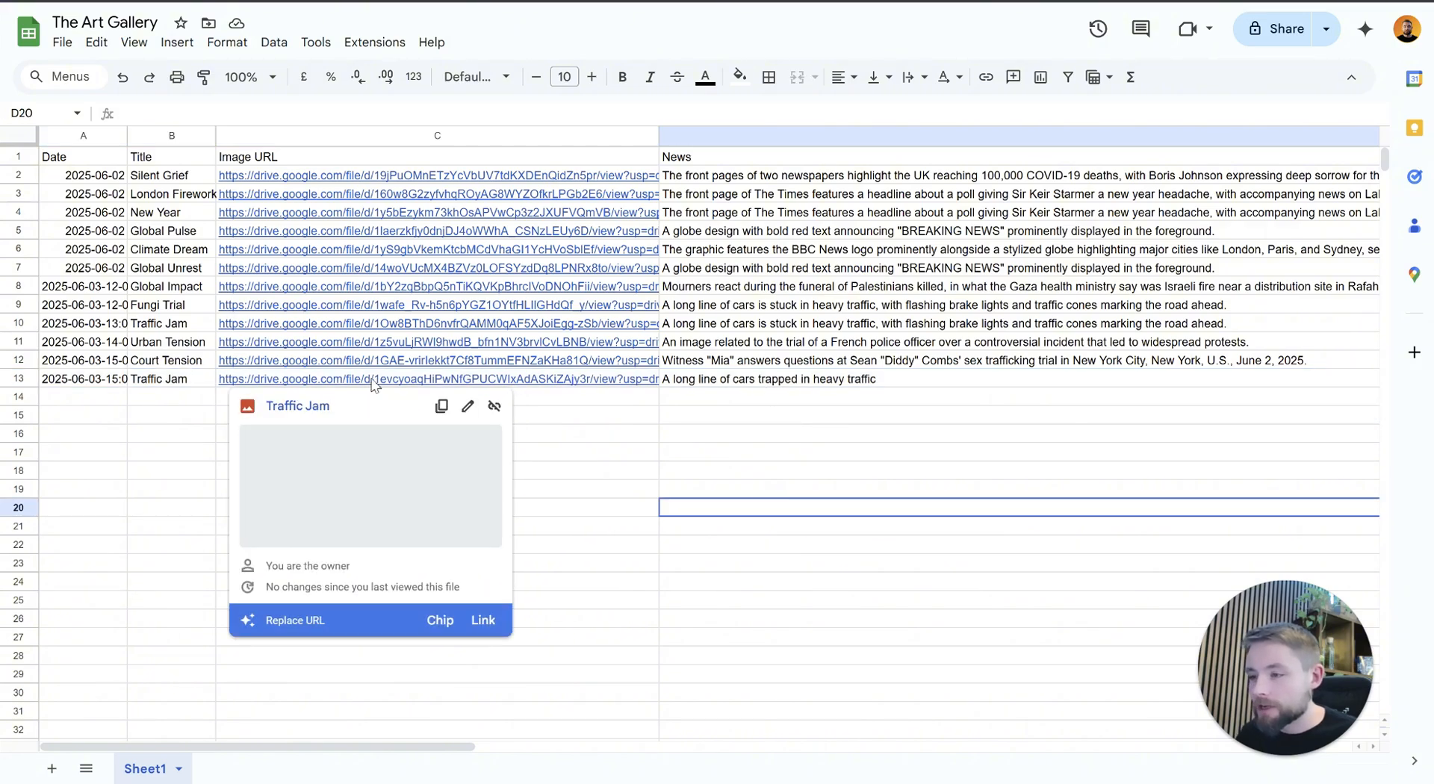
click(292, 408)
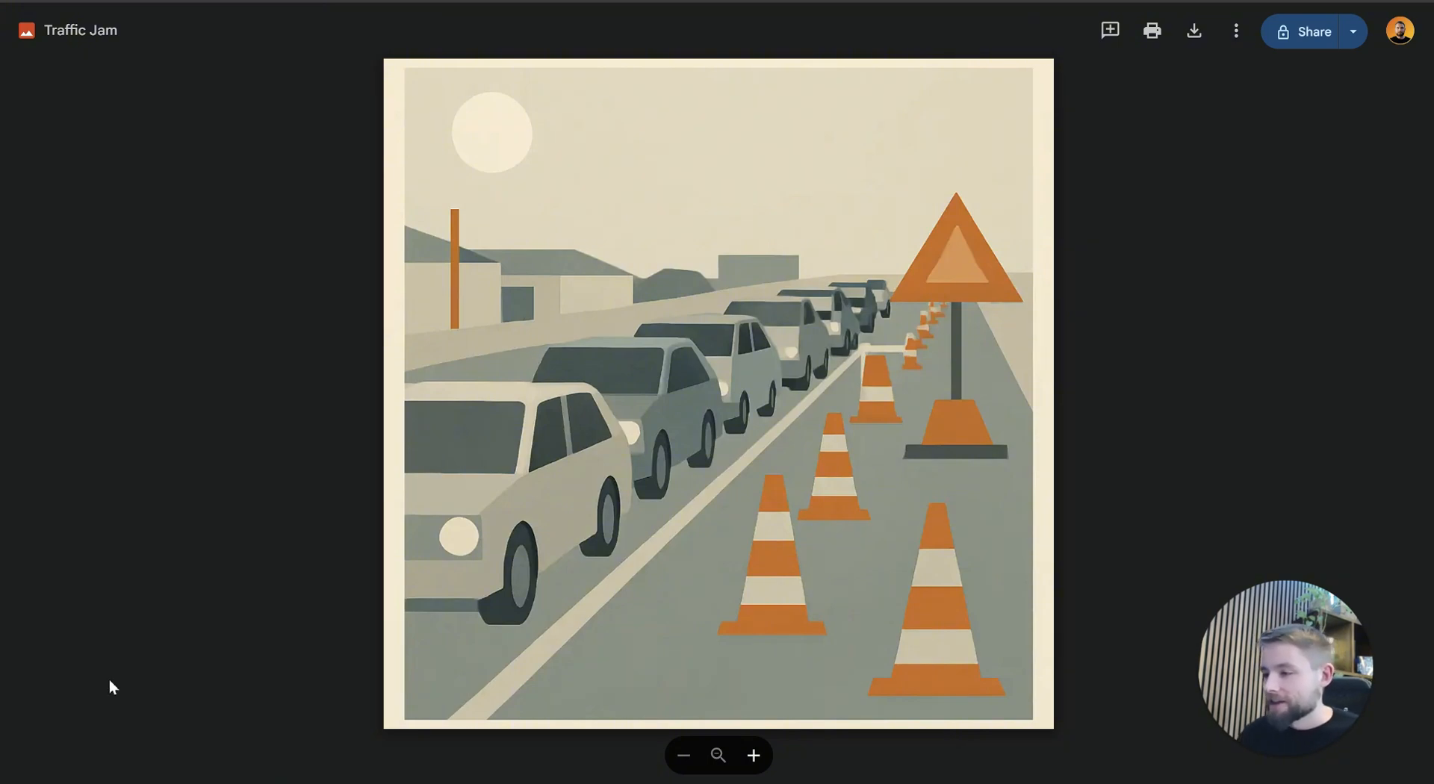
click(1121, 1)
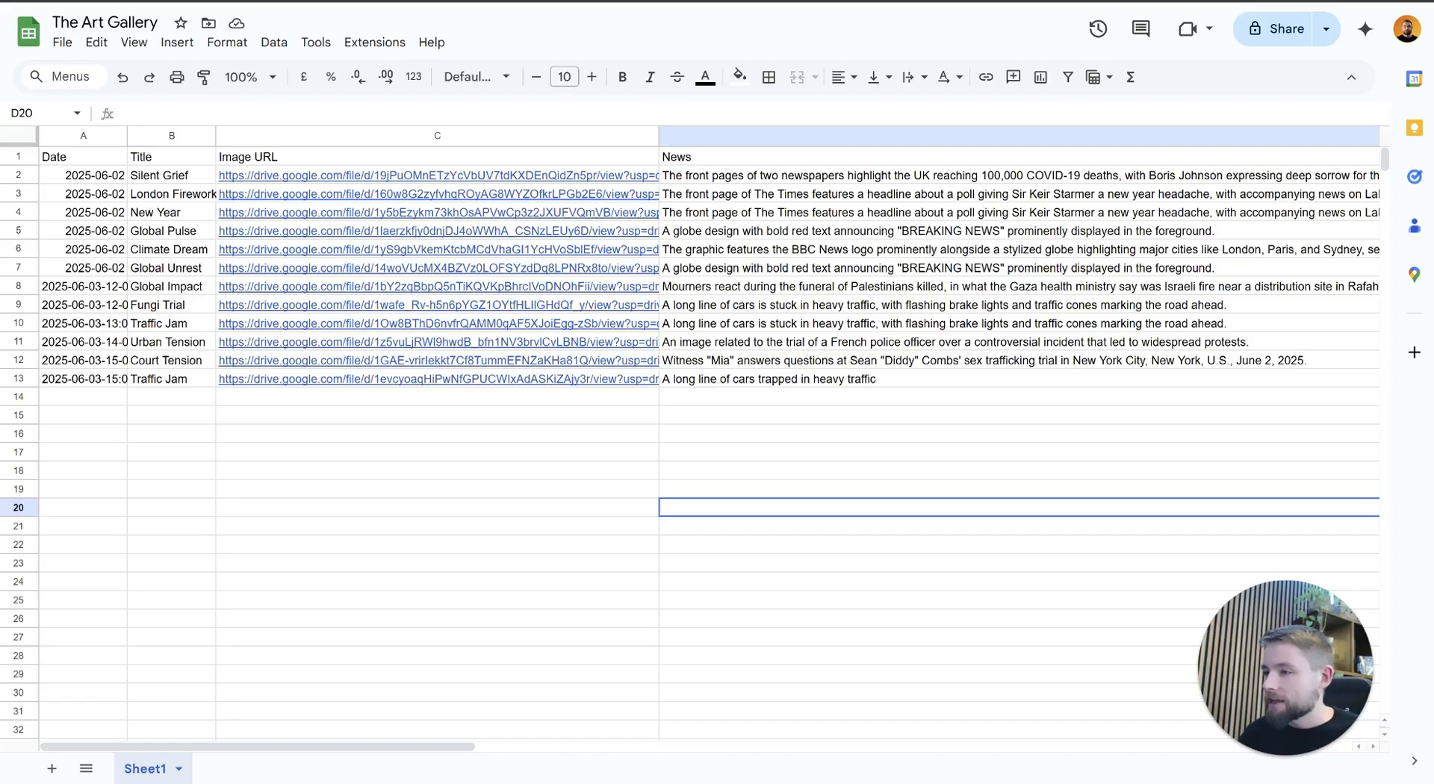
Step: Switch back to n8n and review the complete workflow fitted to the canvas
click(747, 2)
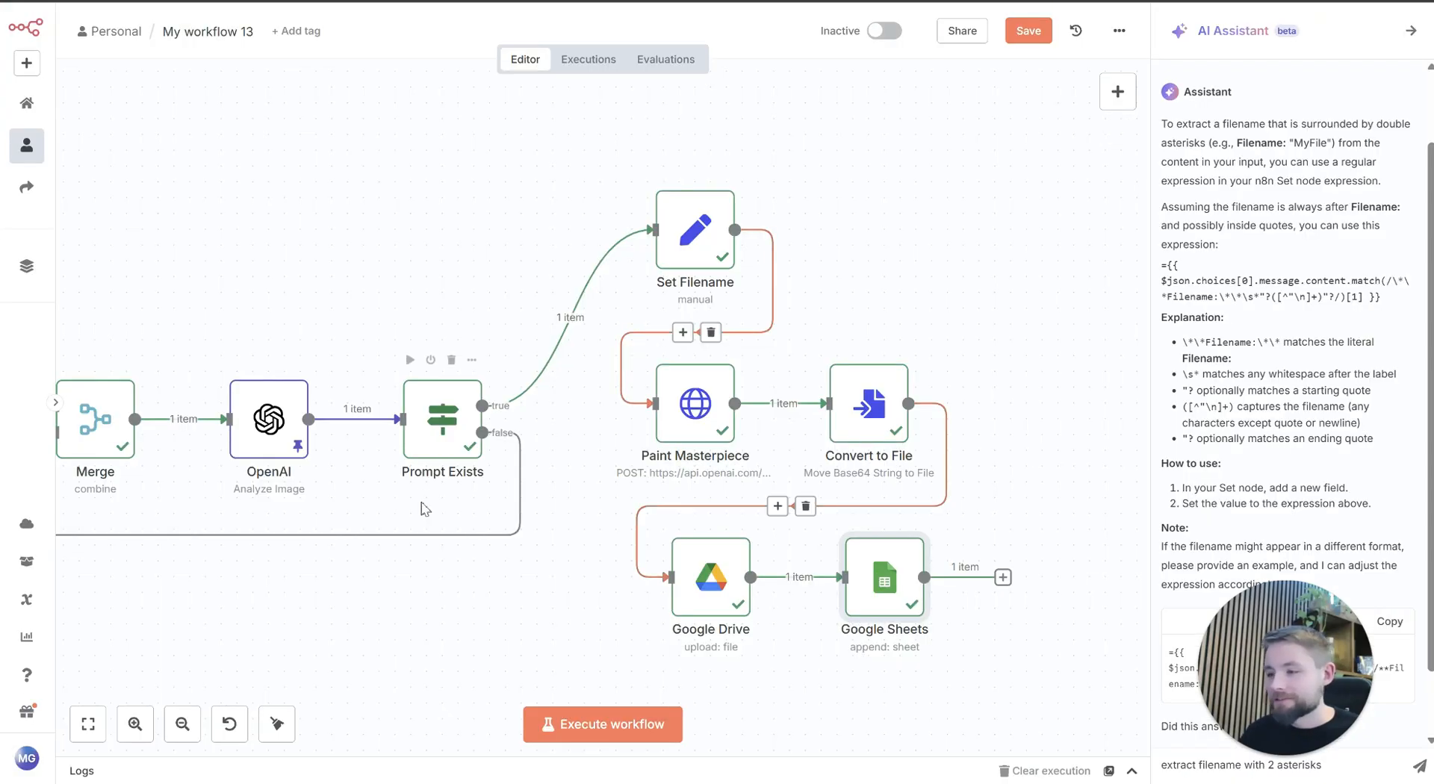
drag(468, 552, 711, 487)
click(88, 724)
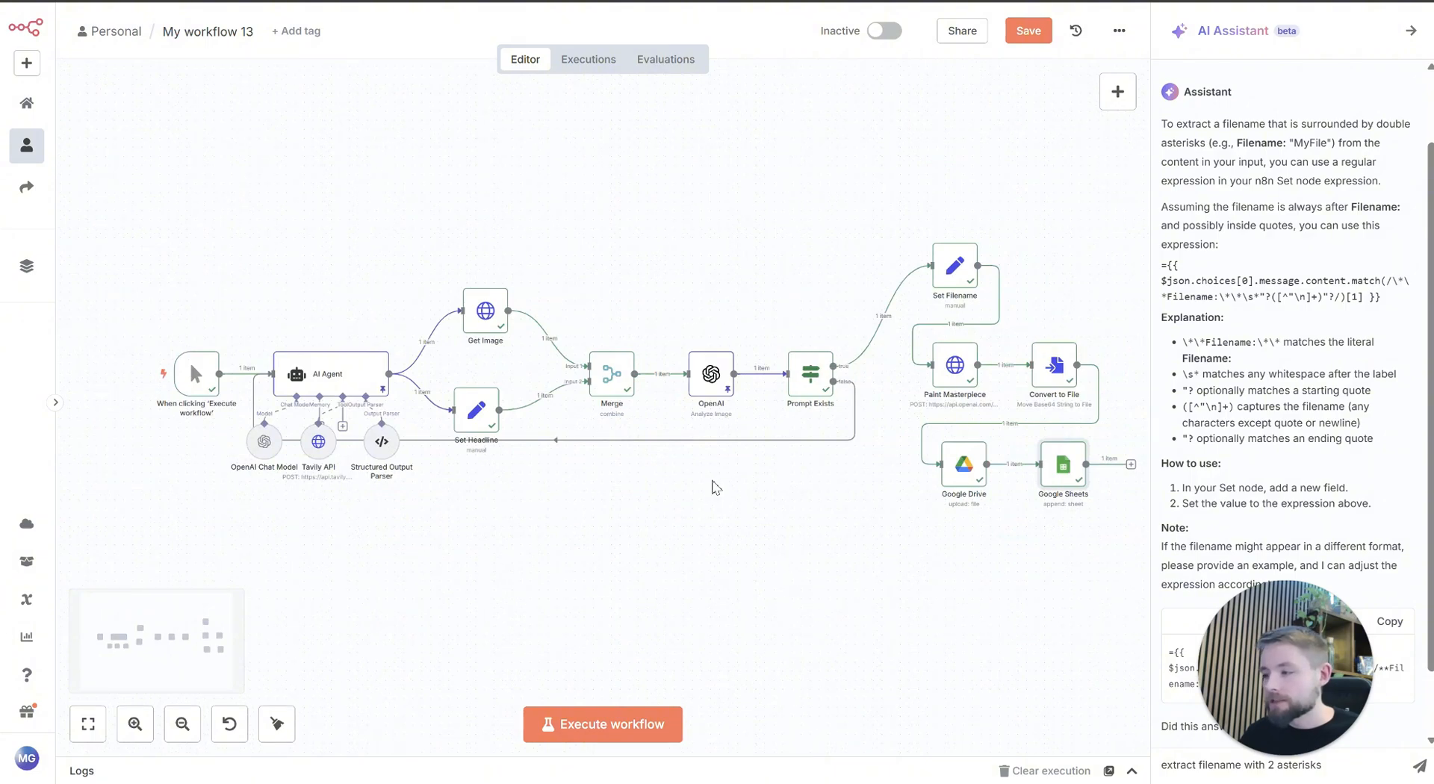